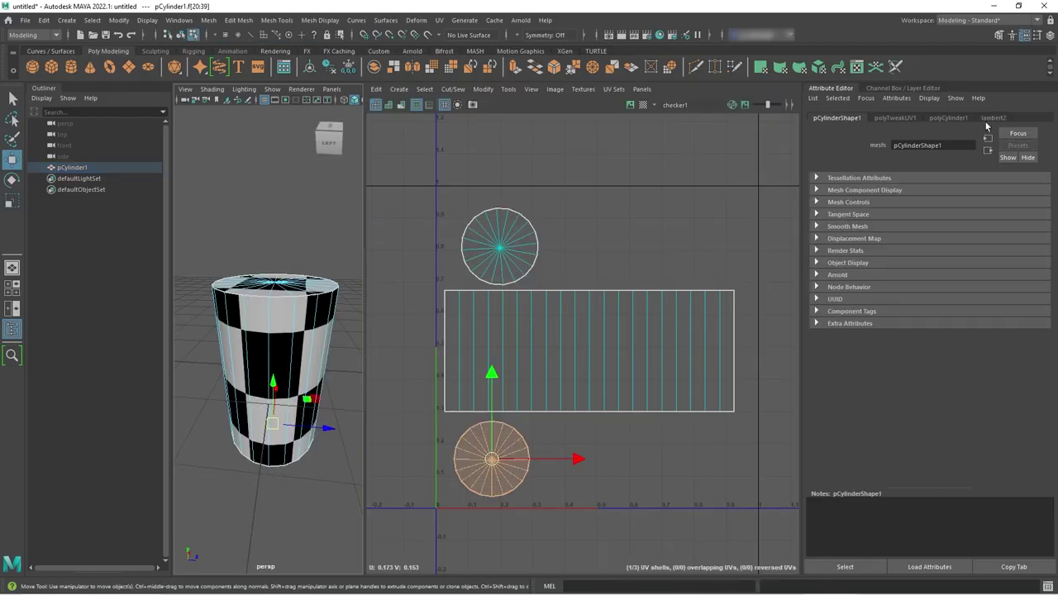
Display the lambert2 material's attributes and select the cap UV shell beside the other cap over cokecan_texture.png
{"action": "left_click", "coordinate": [988, 118]}
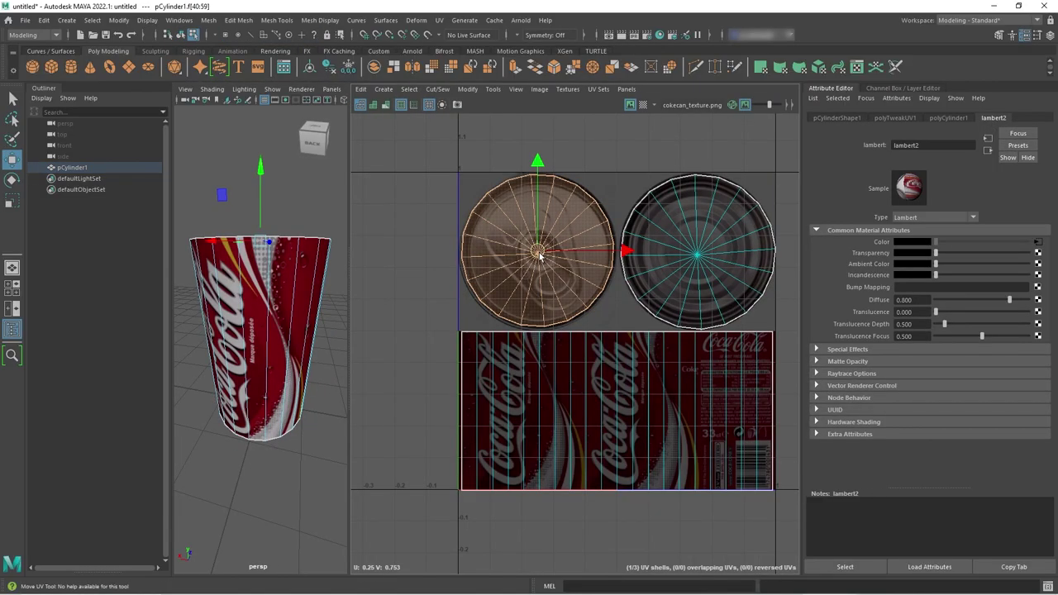
{"action": "left_click", "coordinate": [539, 256]}
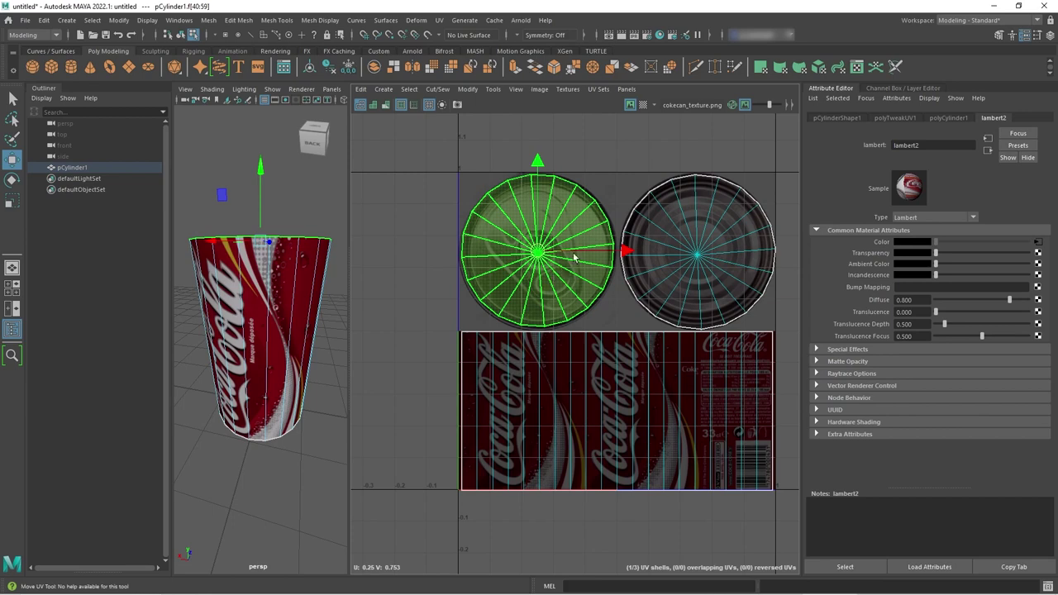
{"action": "left_click", "coordinate": [616, 190]}
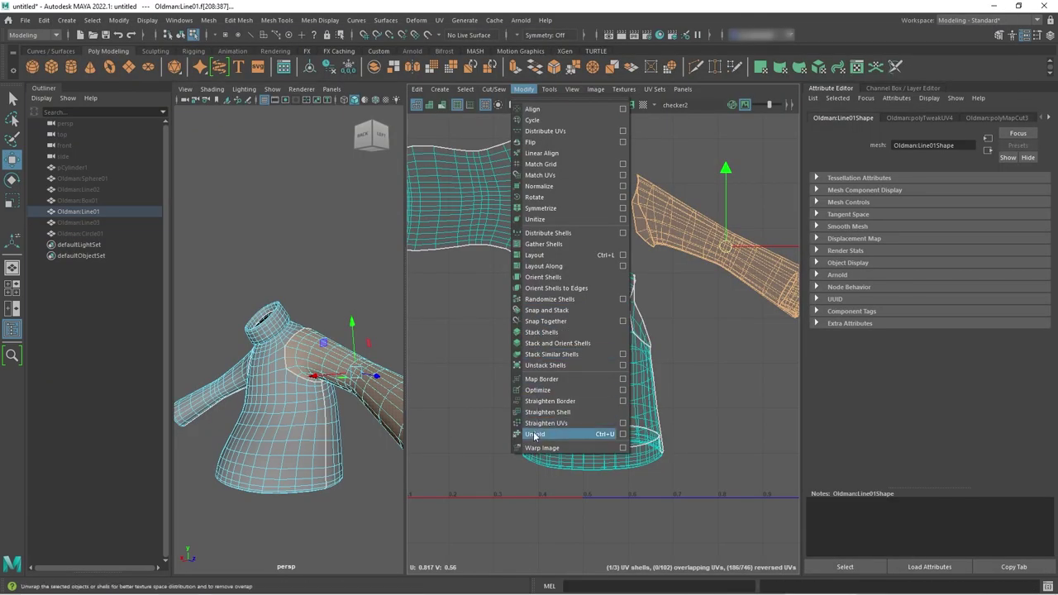
Unfold the selected sleeve UV shell of the Oldman:Line01 sweater mesh
{"action": "left_click", "coordinate": [535, 434]}
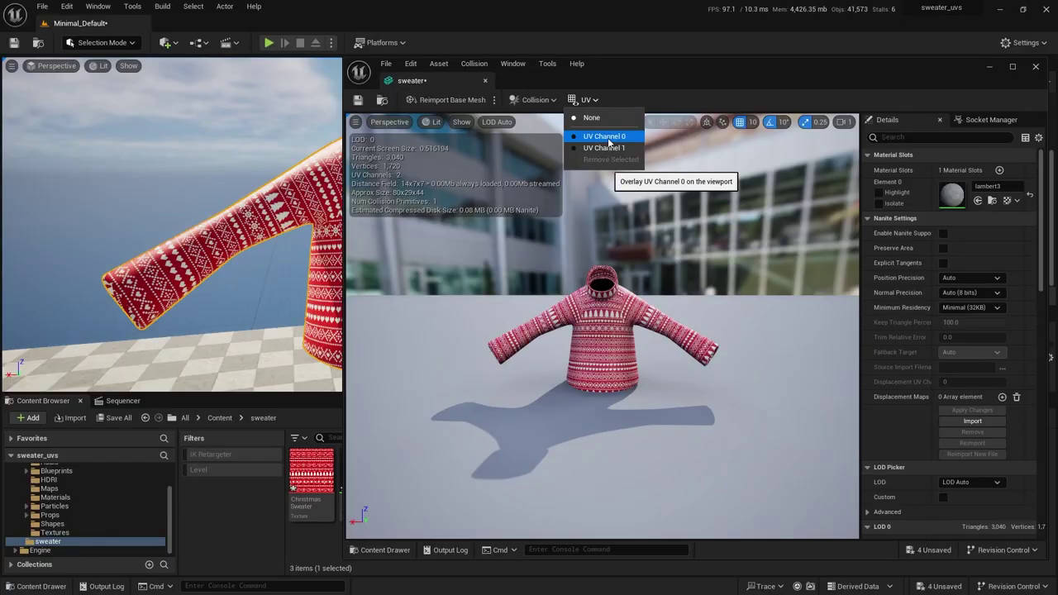
Switch to Unreal Editor and overlay UV Channel 0 on the sweater mesh preview
{"action": "left_click", "coordinate": [604, 137]}
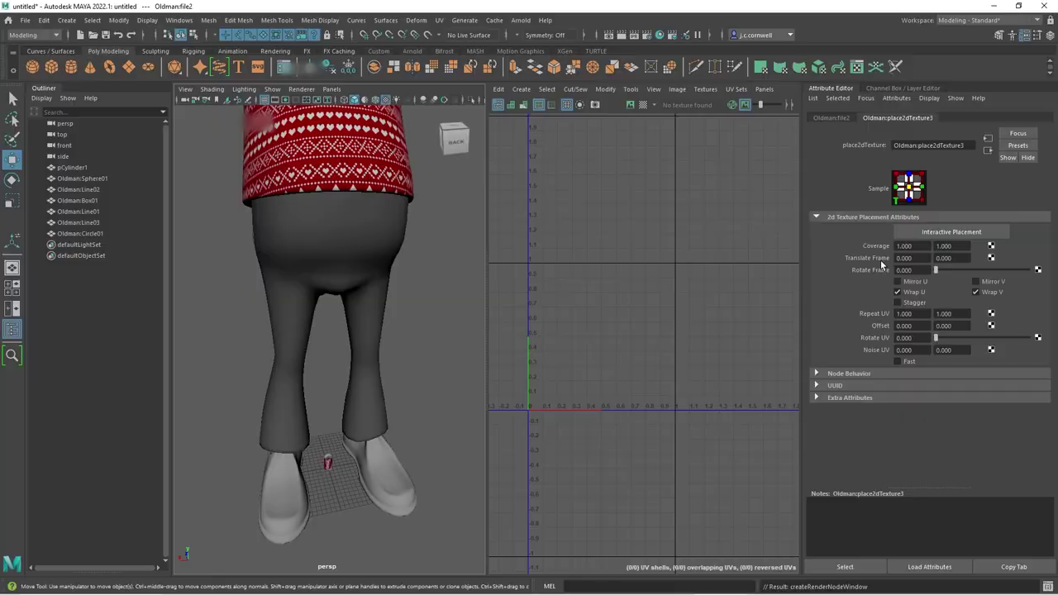
Load ChristmasSweater.jpg from the default project's sourceimages as the trousers' file texture and open the texture's 2D placement attributes
{"action": "left_click", "coordinate": [831, 118]}
{"action": "left_click", "coordinate": [1033, 268]}
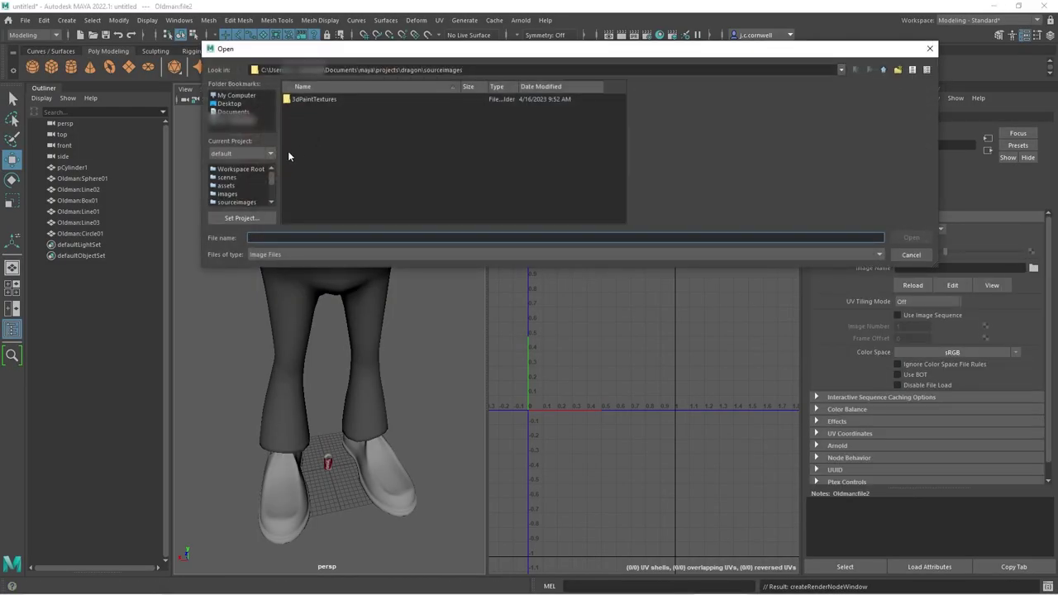
{"action": "left_click", "coordinate": [314, 119]}
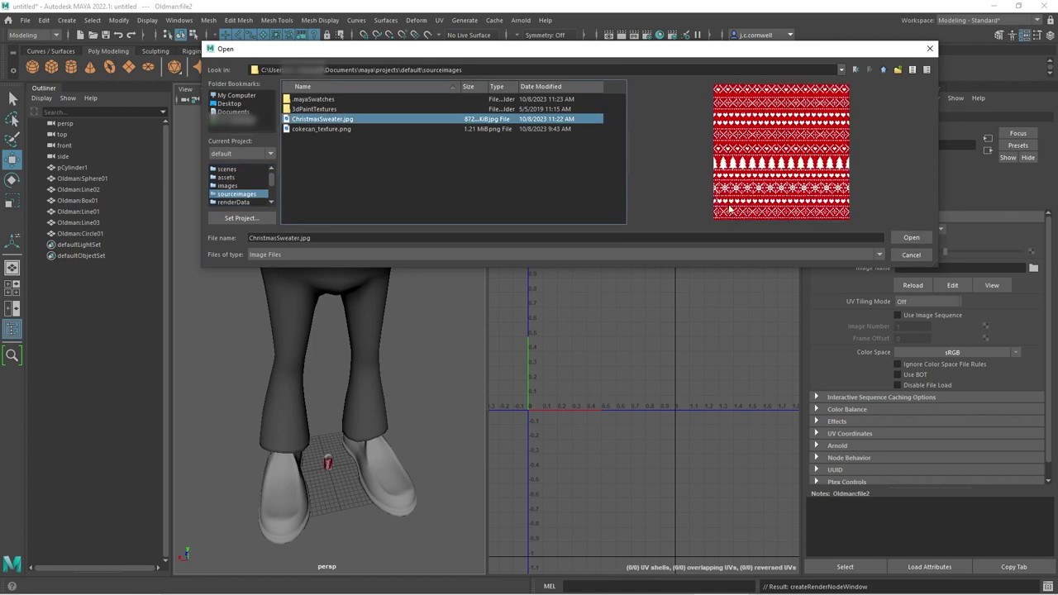
{"action": "left_click", "coordinate": [909, 238]}
{"action": "scroll", "coordinate": [422, 320], "scroll_direction": "down", "scroll_amount": 2}
{"action": "left_click_drag", "start_coordinate": [410, 320], "coordinate": [386, 314], "text": "alt"}
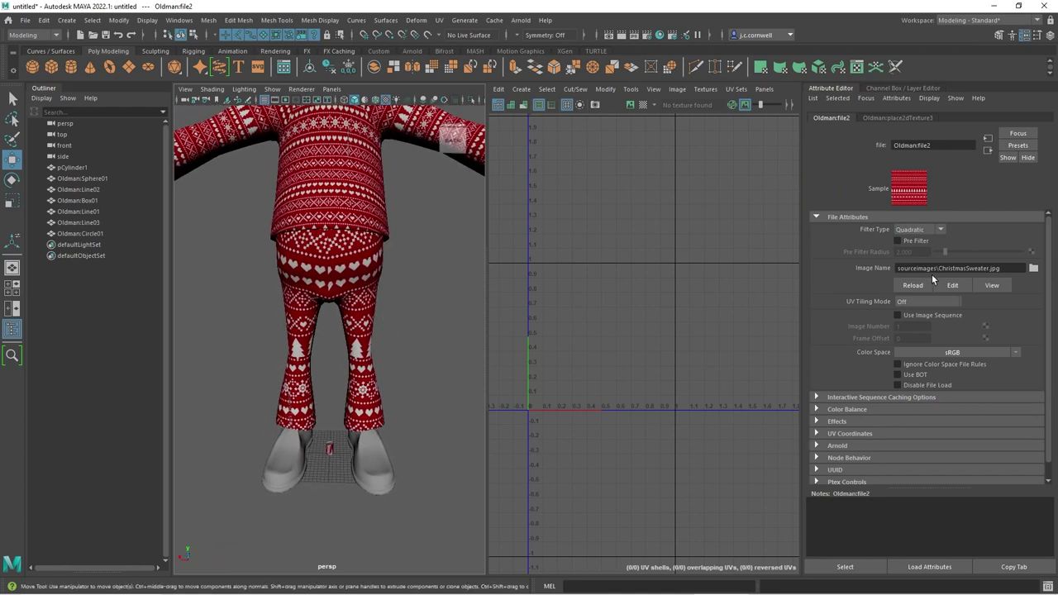
{"action": "left_click", "coordinate": [905, 118]}
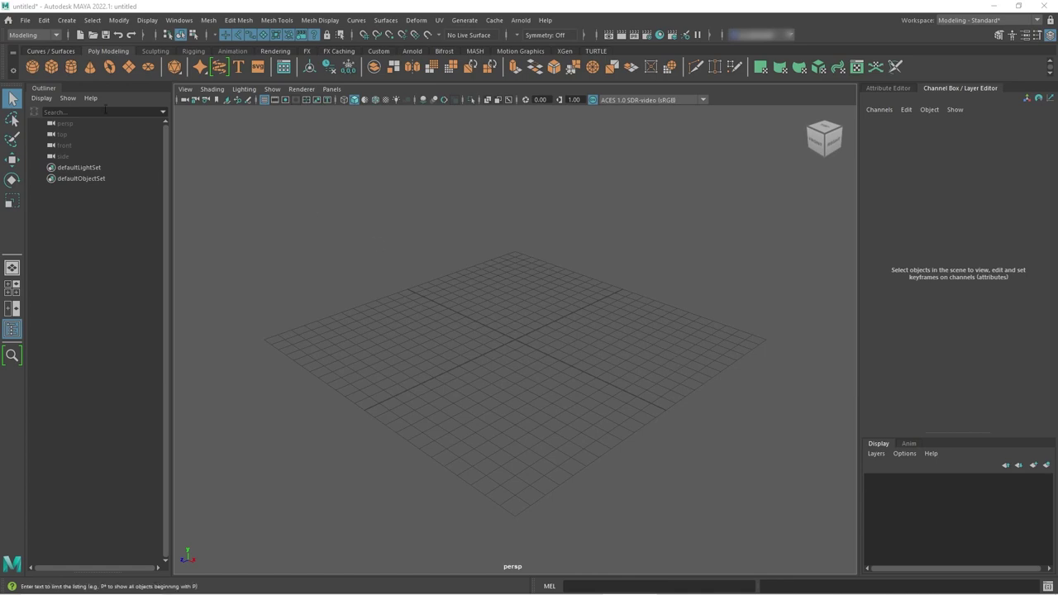
Create a polygon cylinder at the centre of the grid and assign a new Lambert material to it
{"action": "left_click", "coordinate": [71, 69]}
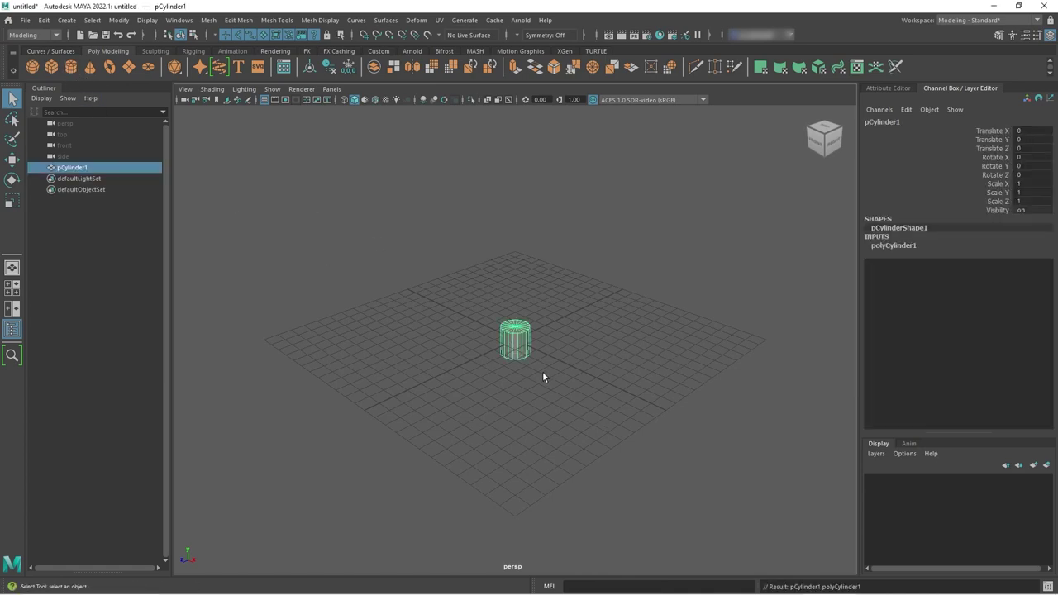
{"action": "right_click_drag", "start_coordinate": [542, 376], "coordinate": [657, 352], "text": "alt"}
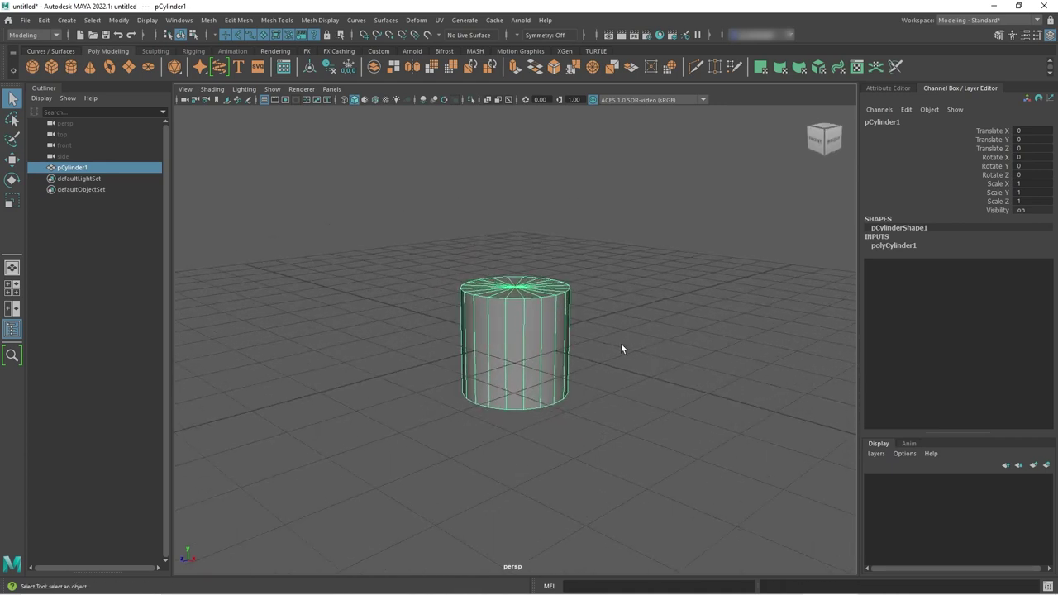
{"action": "right_click_drag", "start_coordinate": [509, 321], "coordinate": [521, 434]}
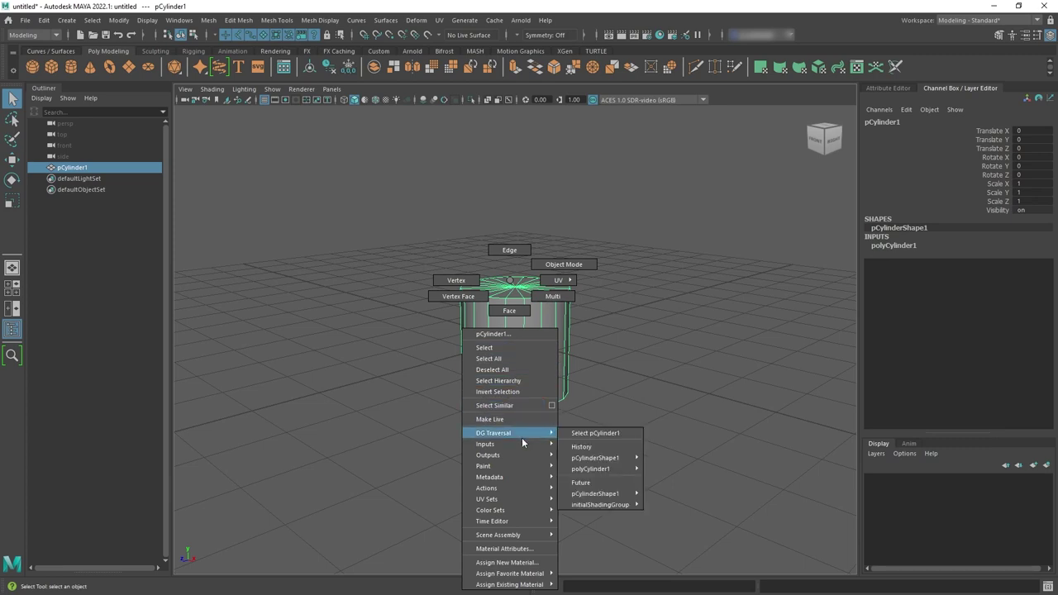
{"action": "right_click_drag", "start_coordinate": [522, 438], "coordinate": [598, 503]}
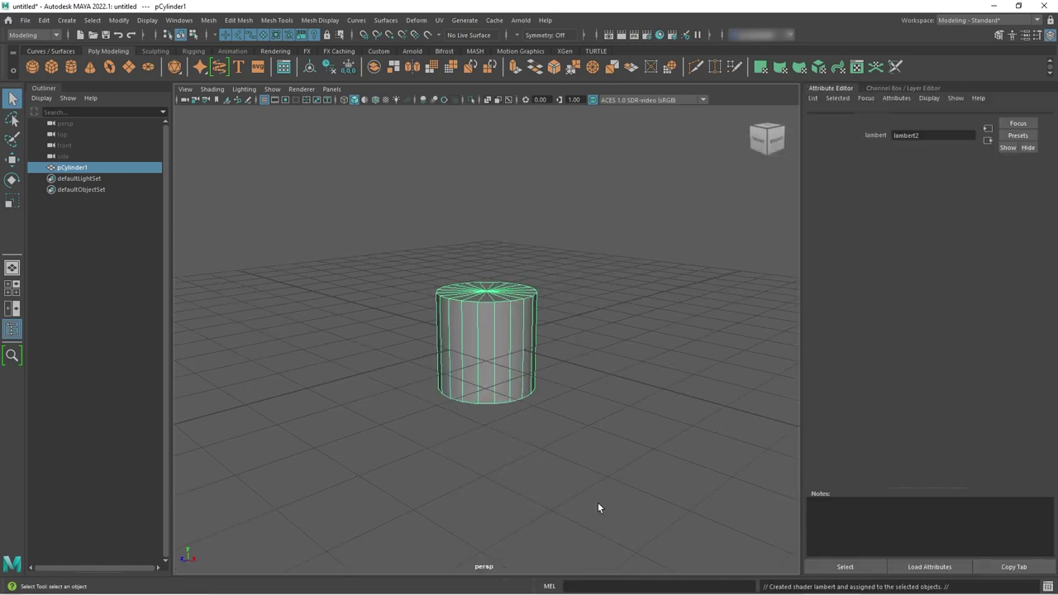
Set the color of the cylinder's lambert2 material to red
{"action": "left_click", "coordinate": [982, 118]}
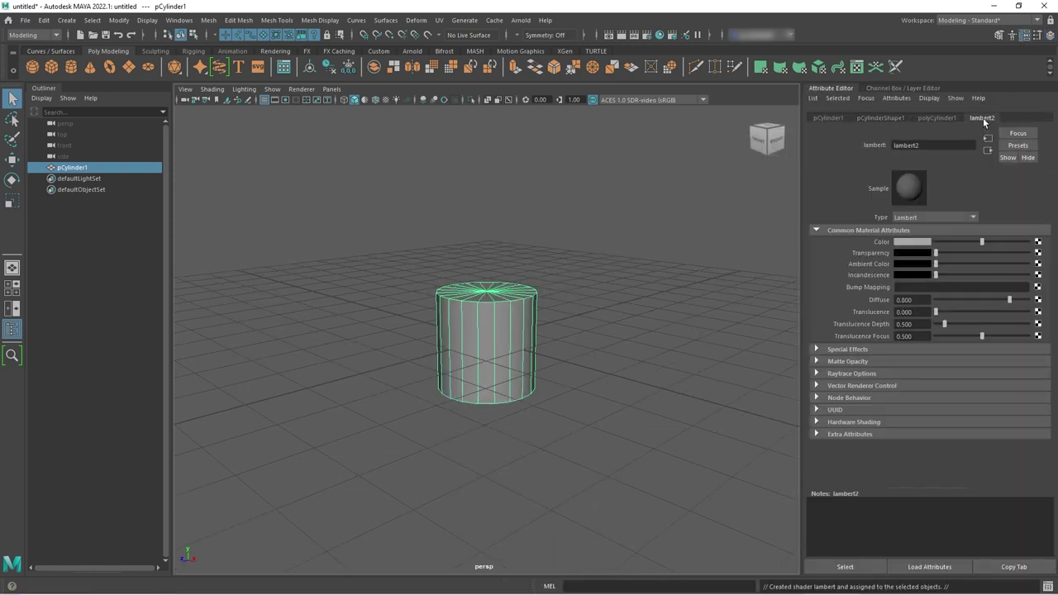
{"action": "left_click", "coordinate": [908, 242]}
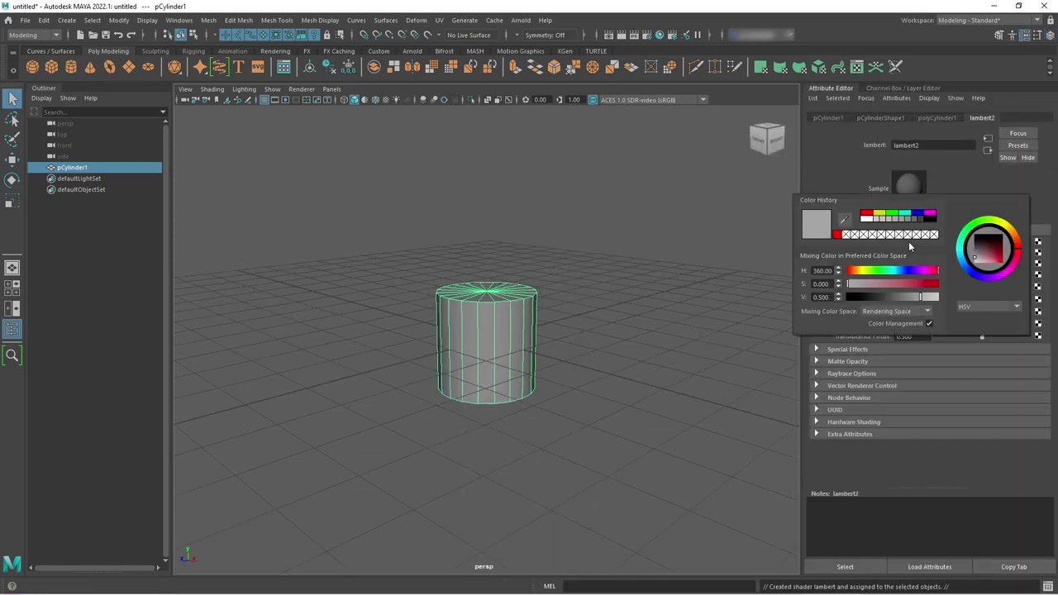
{"action": "left_click", "coordinate": [865, 214]}
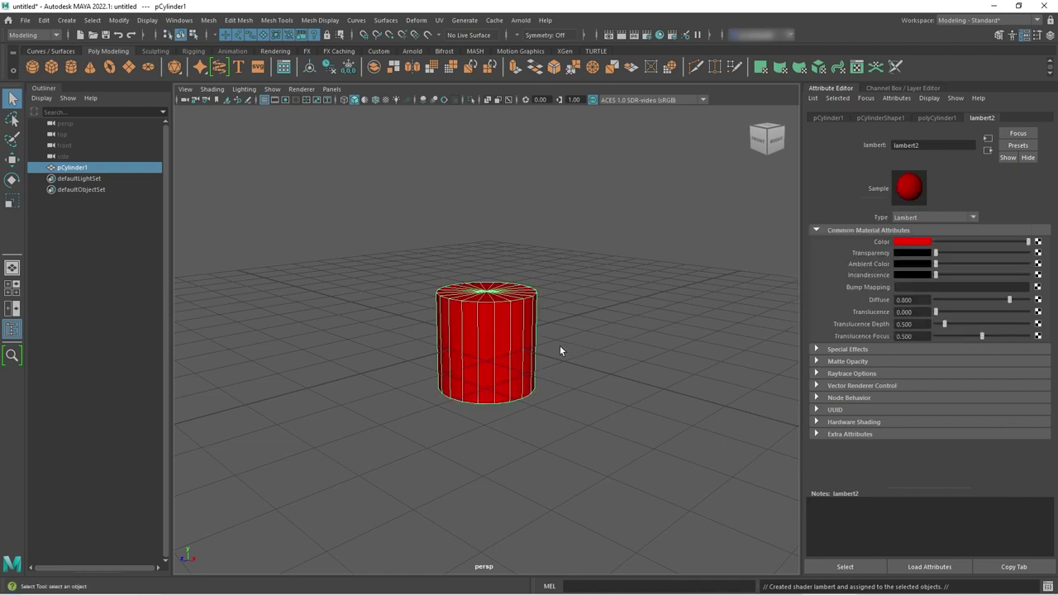
Scale the cylinder along its vertical axis to about 1.7 times its height, giving it the proportions of a can
{"action": "right_click_drag", "start_coordinate": [559, 351], "coordinate": [698, 369], "text": "alt"}
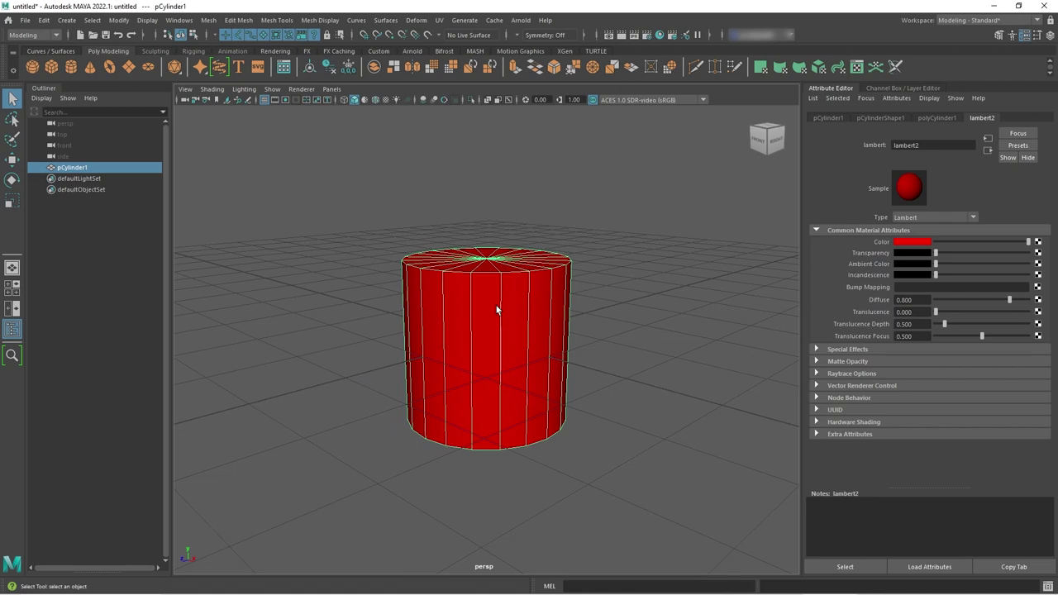
{"action": "key", "text": "r"}
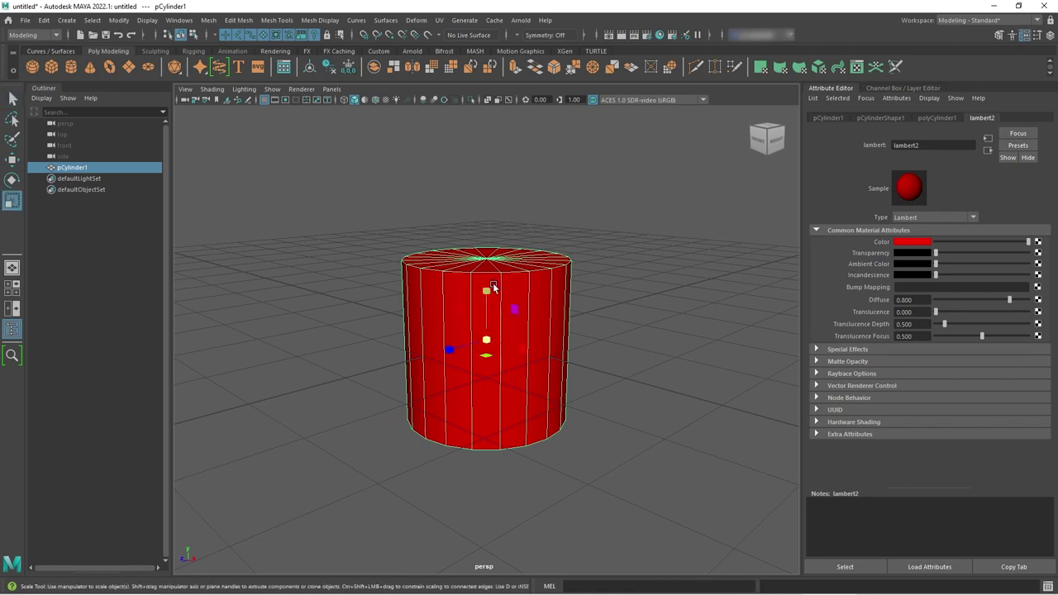
{"action": "left_click_drag", "start_coordinate": [486, 291], "coordinate": [487, 256]}
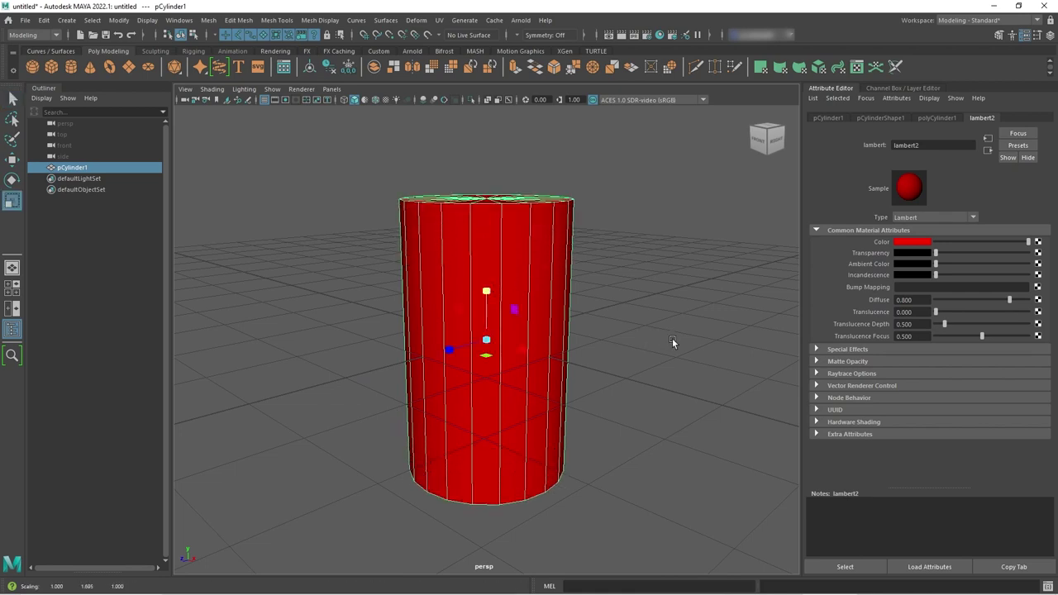
{"action": "right_click_drag", "start_coordinate": [673, 342], "coordinate": [625, 349], "text": "alt"}
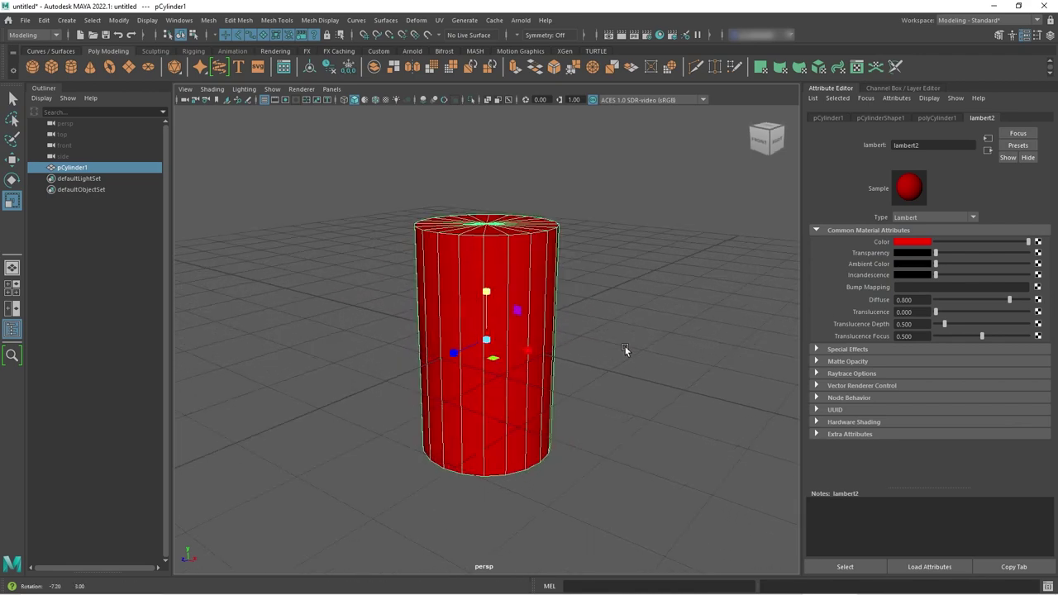
{"action": "mouse_move", "coordinate": [625, 350]}
{"action": "left_mouse_down", "text": "alt"}
{"action": "mouse_move", "coordinate": [642, 359]}
{"action": "mouse_move", "coordinate": [587, 345]}
{"action": "mouse_move", "coordinate": [625, 350]}
{"action": "left_mouse_up", "text": "alt"}
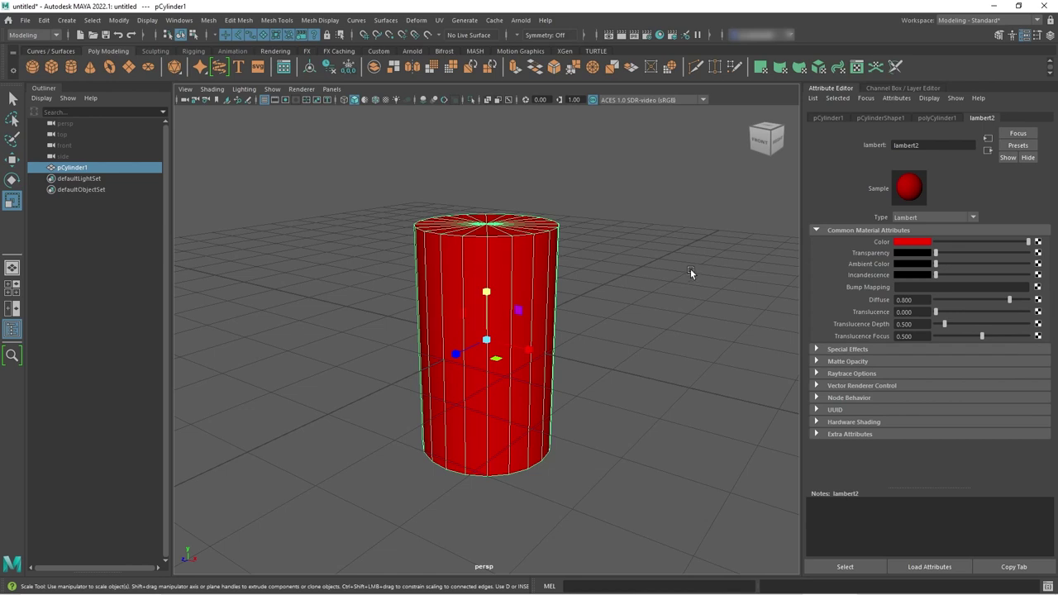
Map a Checker texture to the lambert2 color, check the checker node's attributes and return to the material's attributes
{"action": "left_click", "coordinate": [1038, 243]}
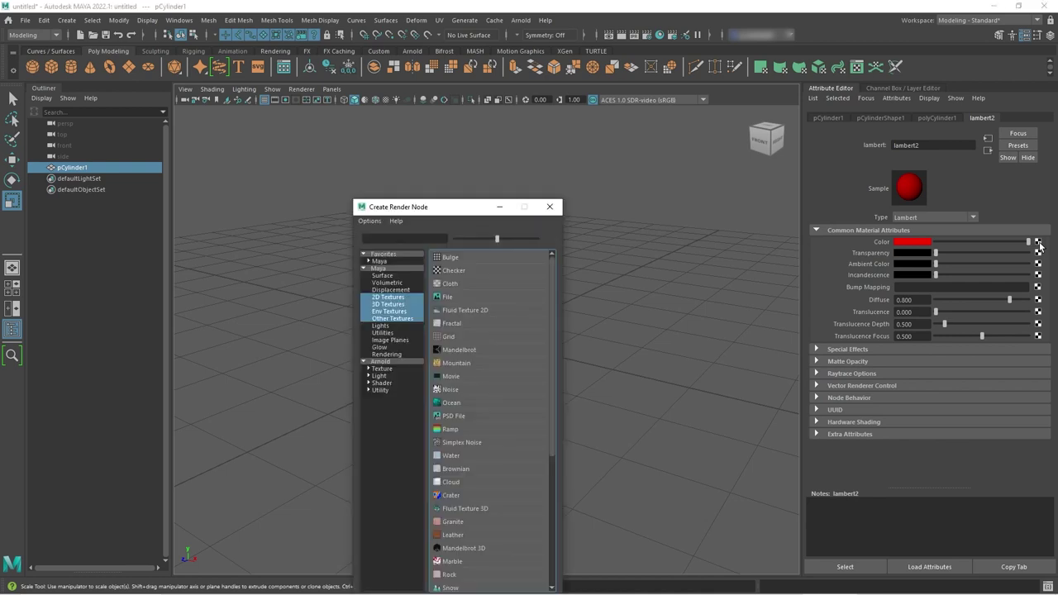
{"action": "left_click", "coordinate": [456, 273]}
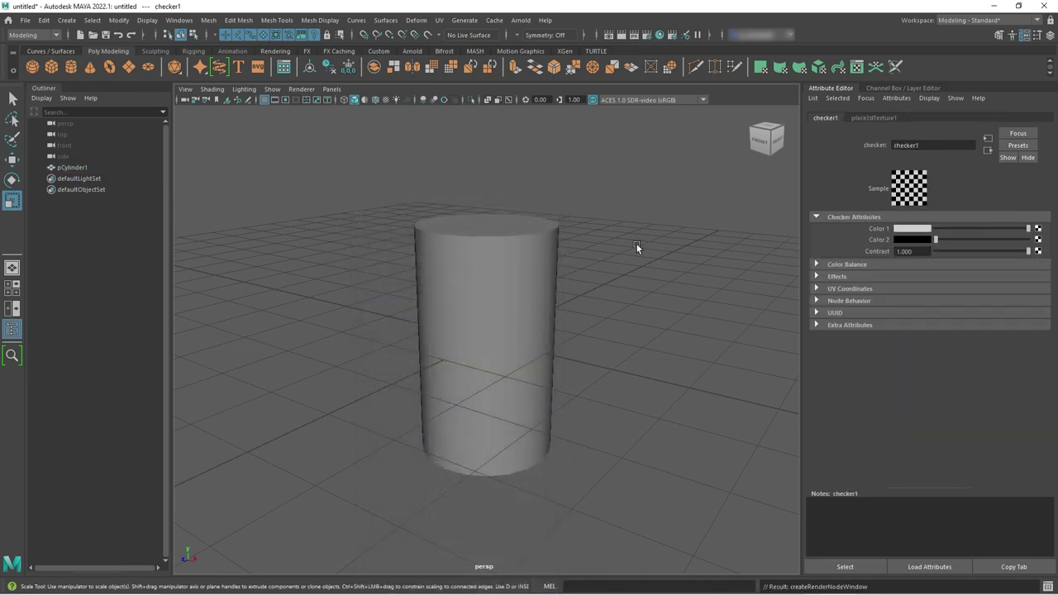
{"action": "left_click", "coordinate": [987, 152]}
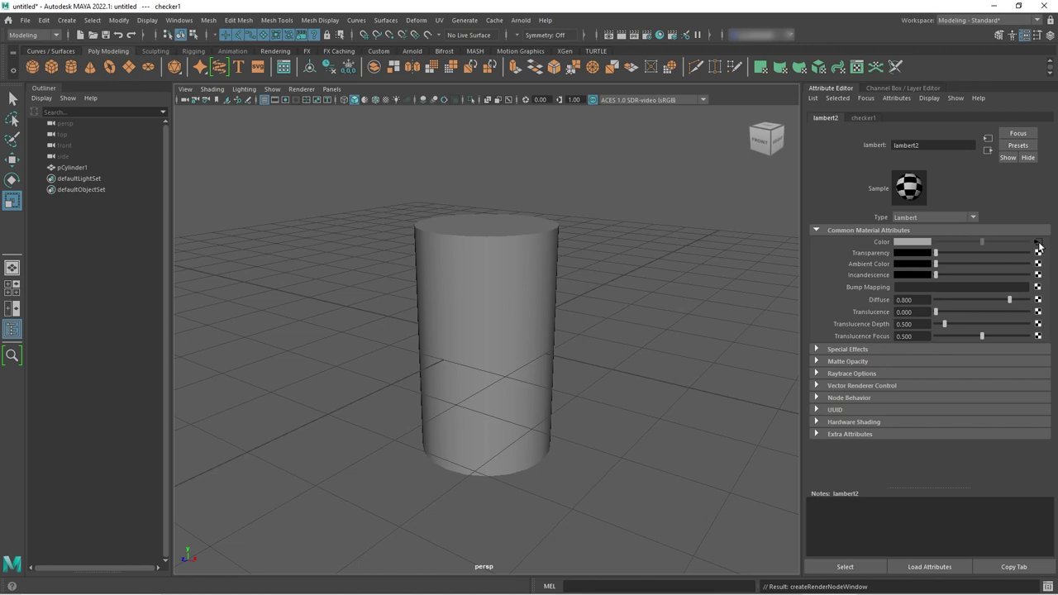
{"action": "left_click", "coordinate": [862, 118]}
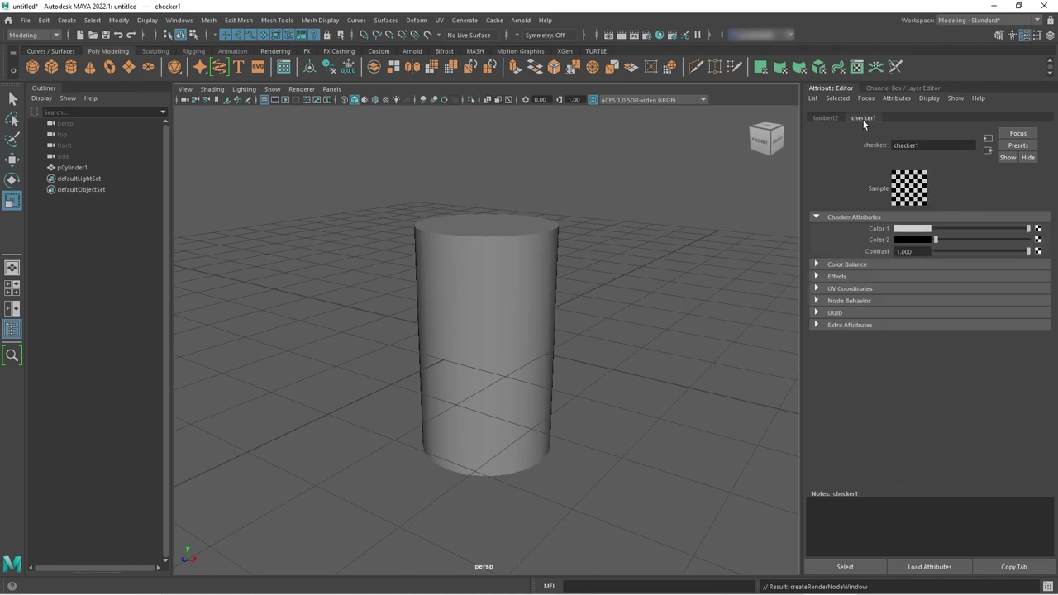
{"action": "left_click", "coordinate": [826, 118]}
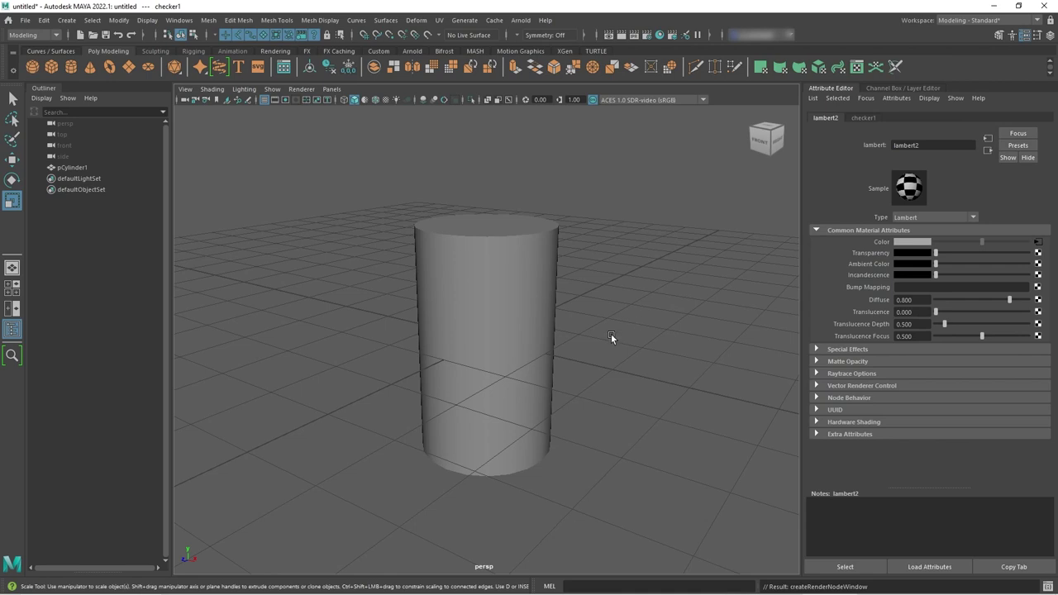
Deselect everything and turn on textured shading in the viewport to view the checker pattern on the cylinder
{"action": "left_click", "coordinate": [645, 285]}
{"action": "key", "text": "6"}
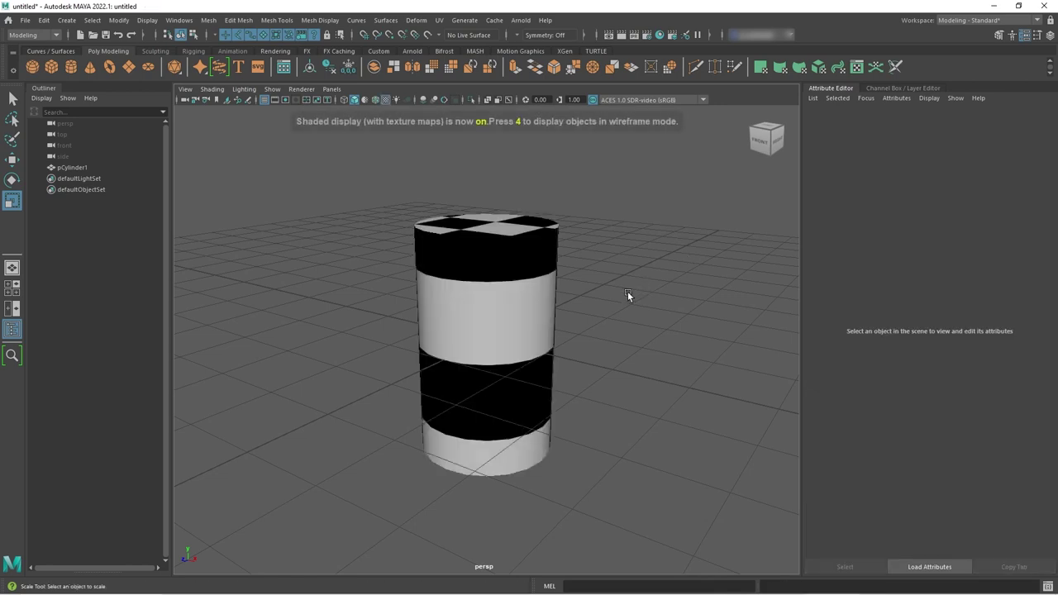
{"action": "left_click_drag", "start_coordinate": [627, 298], "coordinate": [706, 297], "text": "alt"}
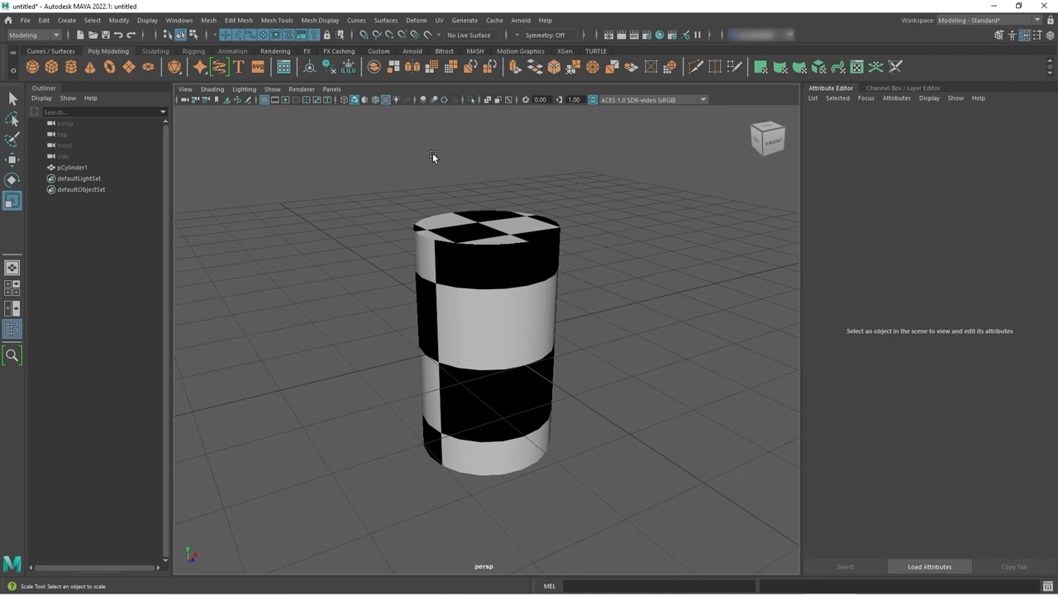
Switch to the saved Persp/UV Editor layout and frame the 0 to 1 UV space
{"action": "left_click", "coordinate": [330, 89]}
{"action": "mouse_move", "coordinate": [364, 181]}
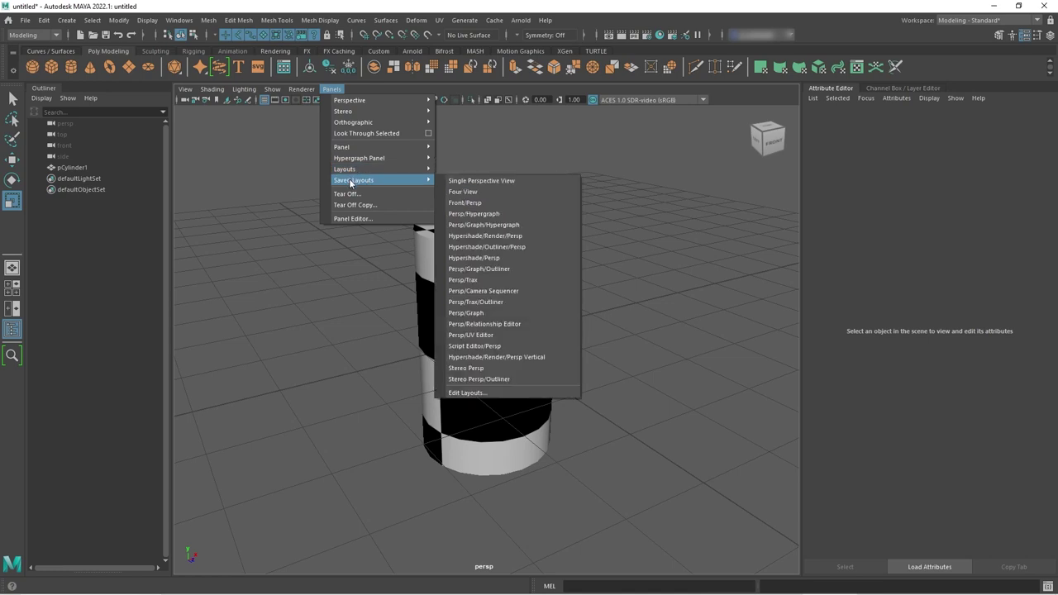
{"action": "left_click", "coordinate": [488, 336]}
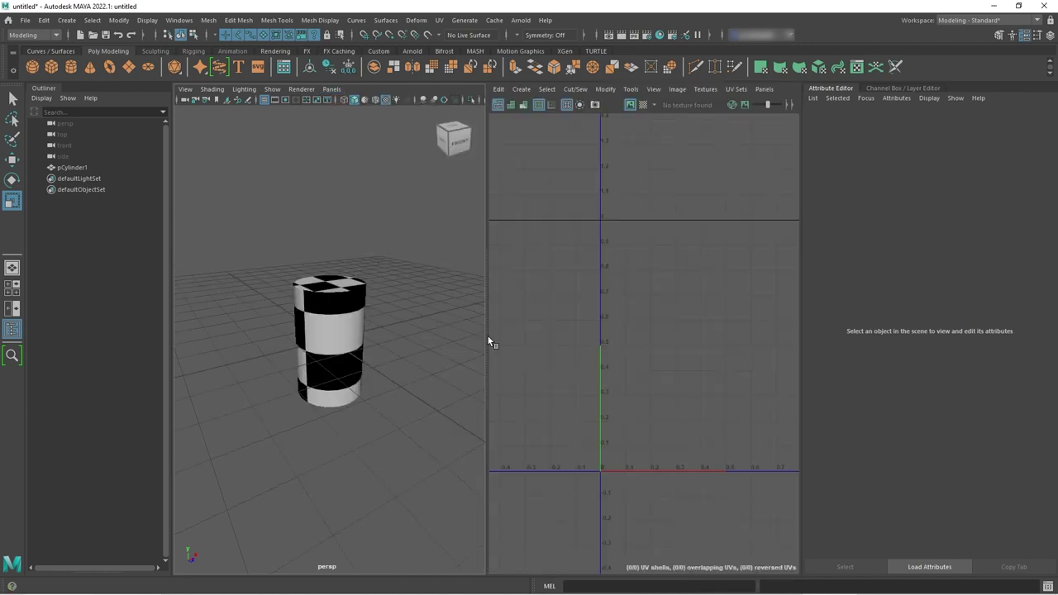
{"action": "scroll", "coordinate": [690, 311], "scroll_direction": "down", "scroll_amount": 5}
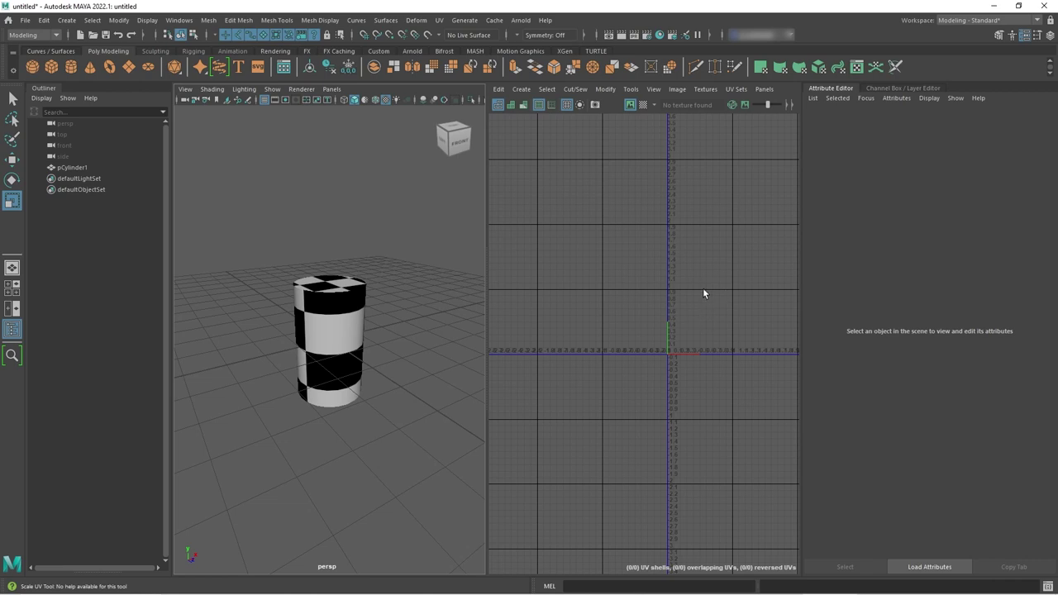
{"action": "scroll", "coordinate": [730, 347], "scroll_direction": "up", "scroll_amount": 6}
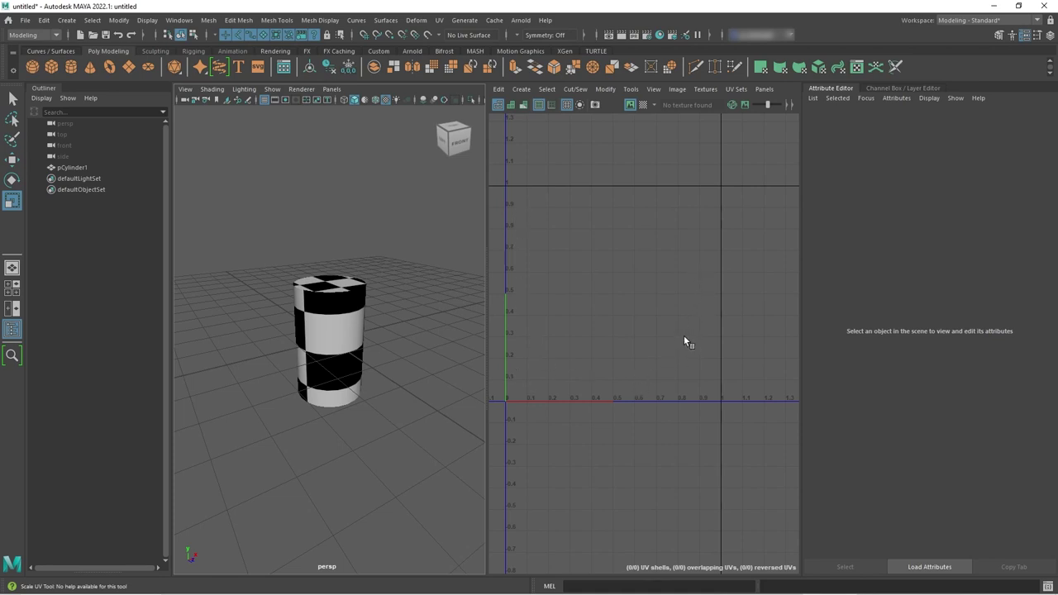
Select the cylinder to load its UV shells and widen the UV Editor by narrowing the perspective view
{"action": "left_click", "coordinate": [331, 335]}
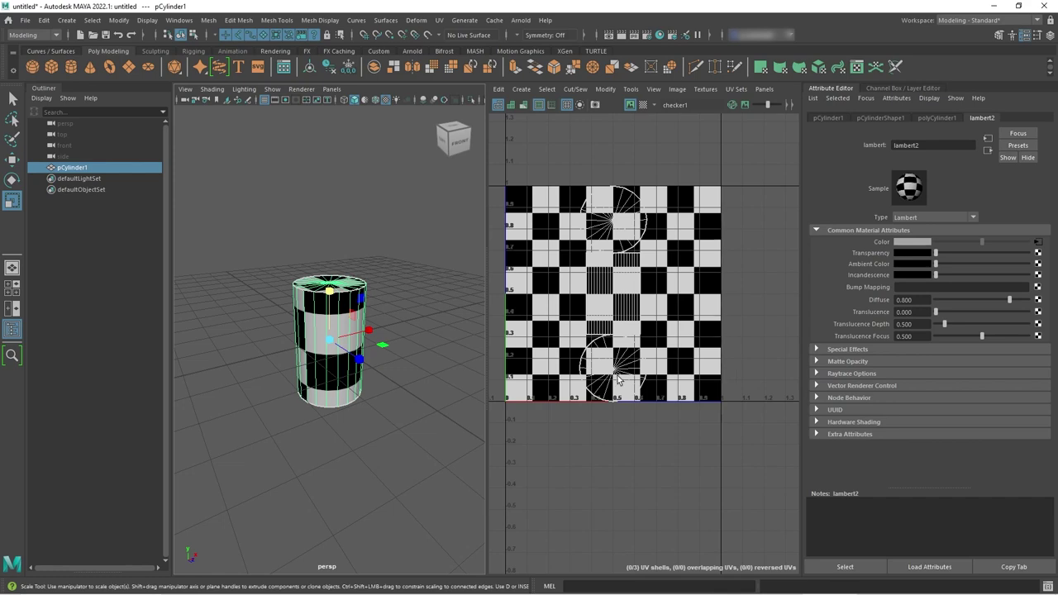
{"action": "left_click_drag", "start_coordinate": [487, 370], "coordinate": [364, 379]}
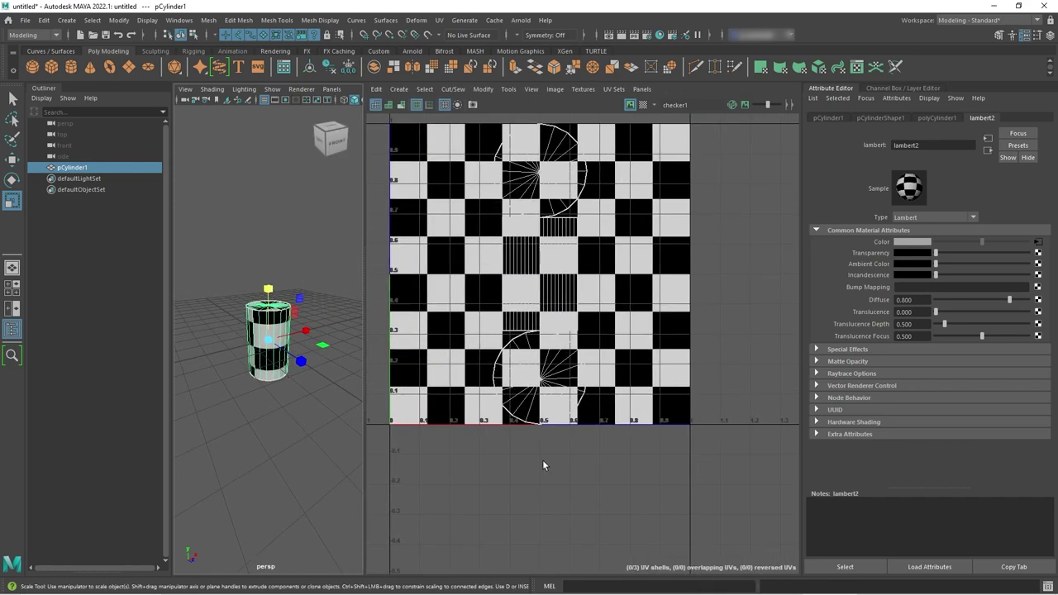
{"action": "right_click_drag", "start_coordinate": [543, 463], "coordinate": [729, 369], "text": "alt"}
{"action": "middle_click_drag", "start_coordinate": [729, 370], "coordinate": [761, 454], "text": "alt"}
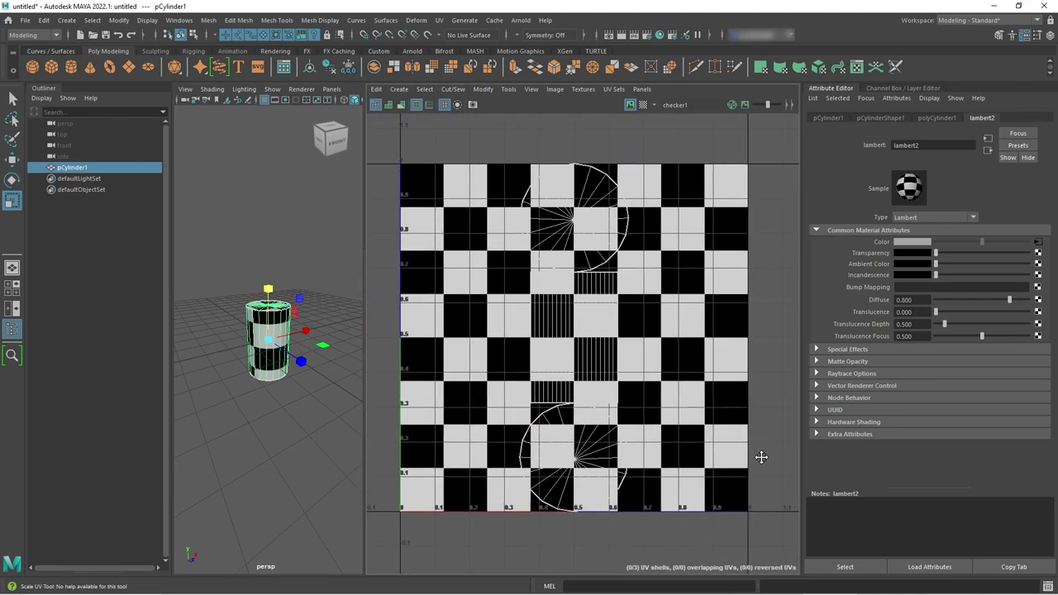
Hide the checker image in the UV Editor and view the cylinder's top cap from above
{"action": "left_click", "coordinate": [631, 106]}
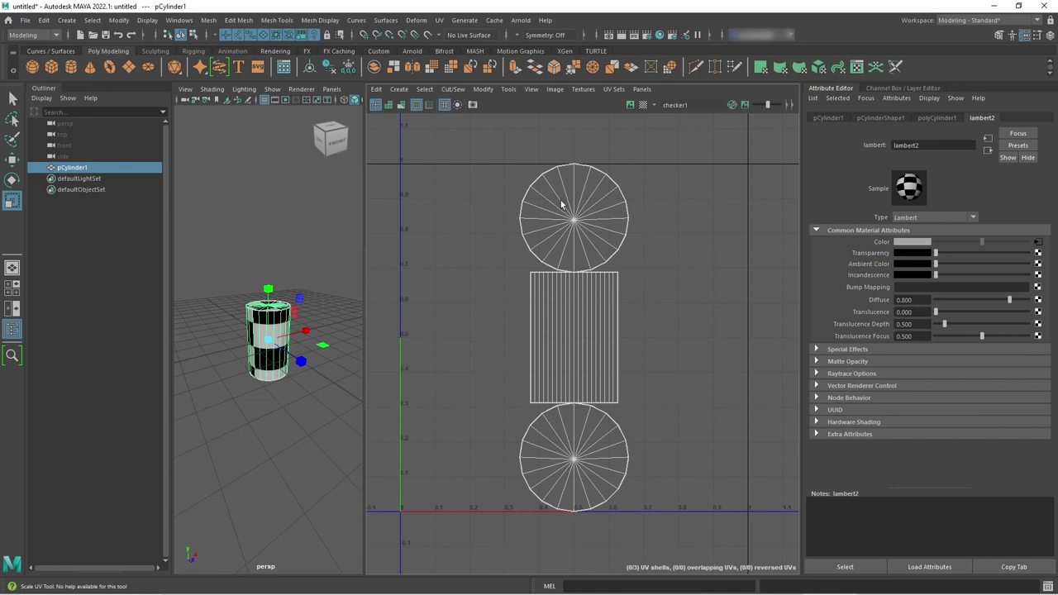
{"action": "scroll", "coordinate": [285, 411], "scroll_direction": "up", "scroll_amount": 2}
{"action": "scroll", "coordinate": [330, 414], "scroll_direction": "up", "scroll_amount": 3}
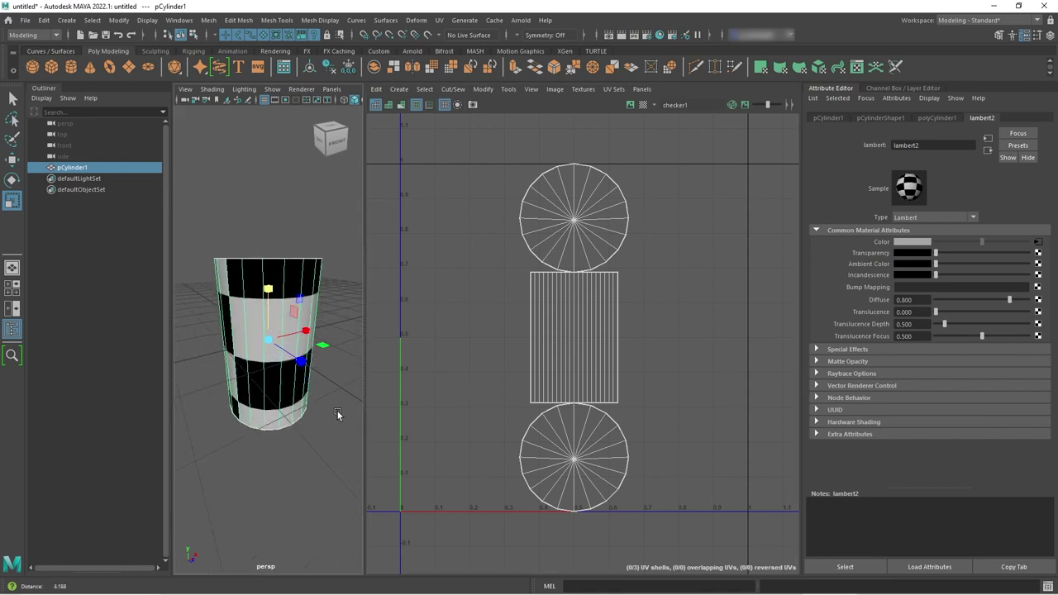
{"action": "left_click_drag", "start_coordinate": [318, 293], "coordinate": [318, 323], "text": "alt"}
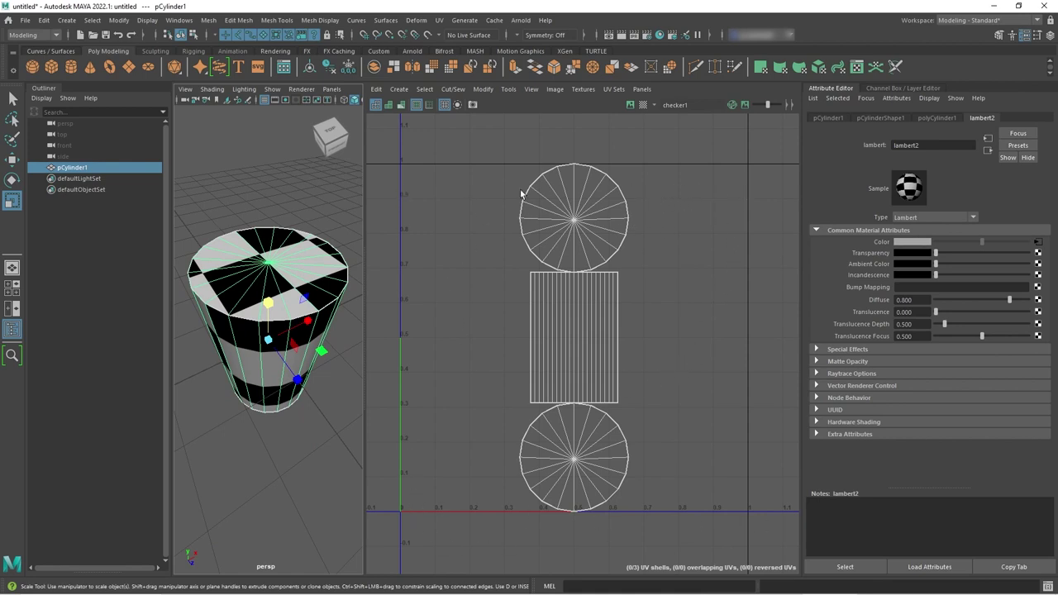
Compare the UV shells with and without the checker image behind them, leaving the image hidden
{"action": "left_click", "coordinate": [630, 105]}
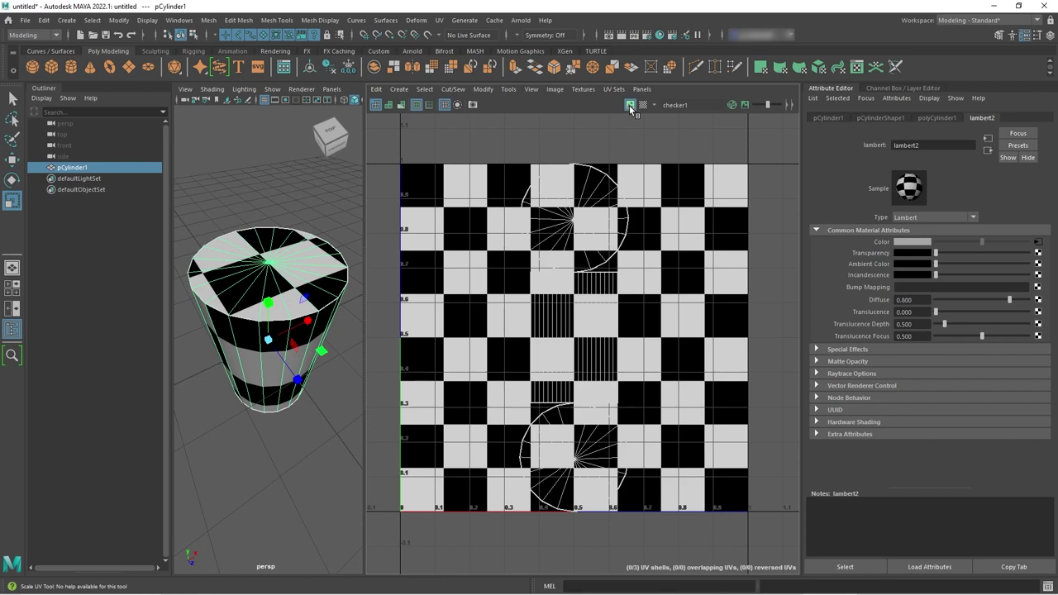
{"action": "left_click", "coordinate": [629, 105]}
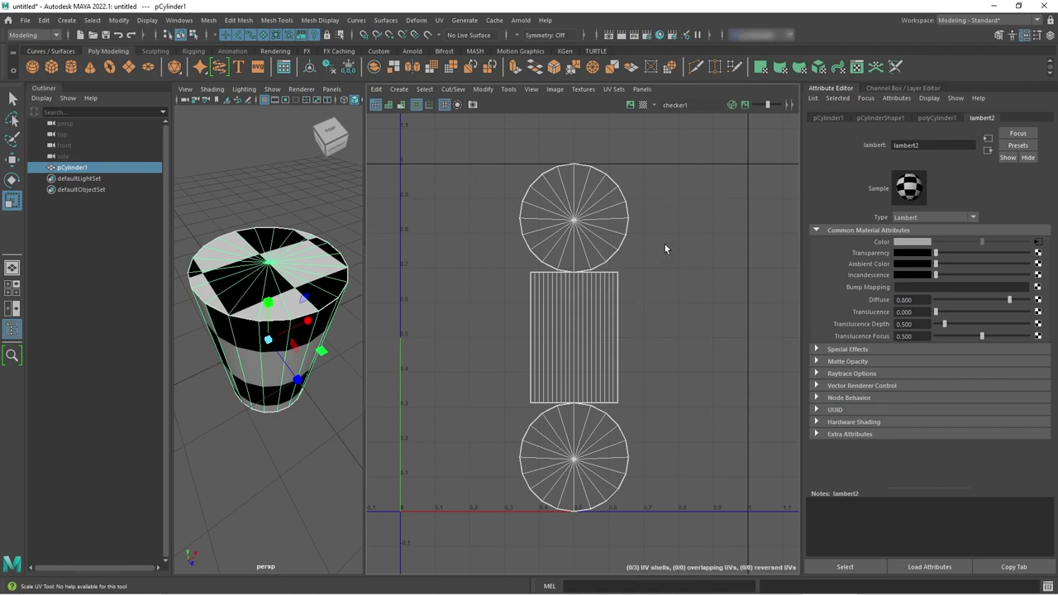
{"action": "left_click", "coordinate": [630, 104]}
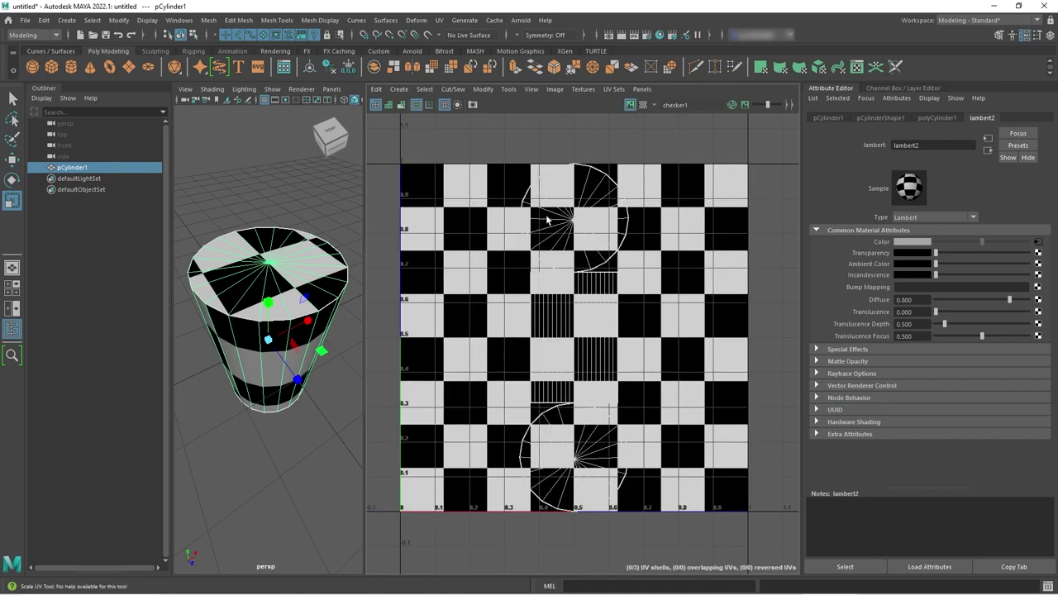
{"action": "left_click", "coordinate": [630, 104]}
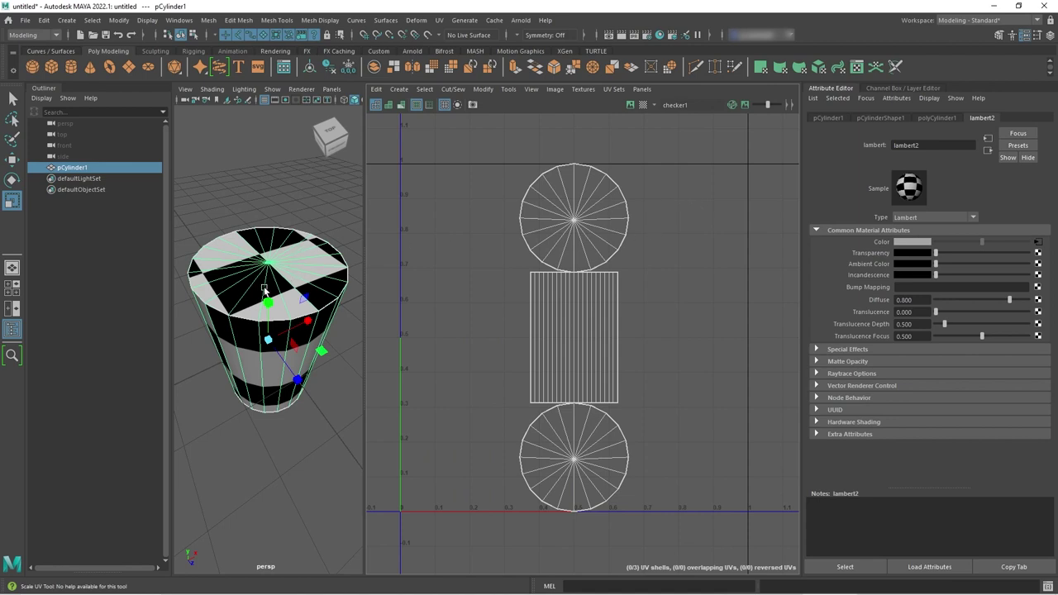
In face mode, pick one face of the top cap's UV shell and one cap face on the cylinder to match them
{"action": "right_click", "coordinate": [570, 191]}
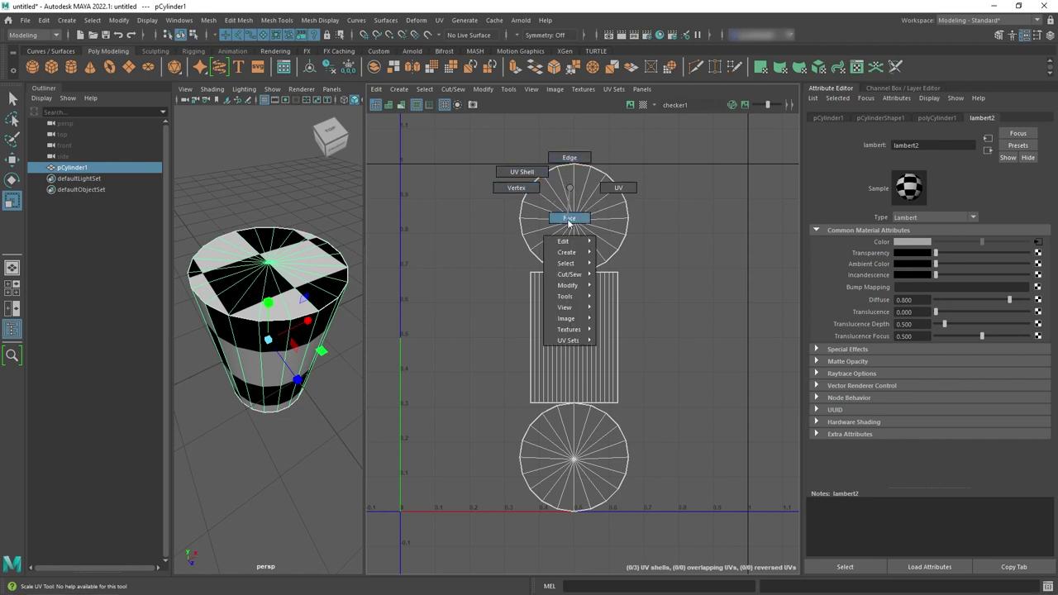
{"action": "left_click", "coordinate": [568, 219]}
{"action": "left_click", "coordinate": [560, 198]}
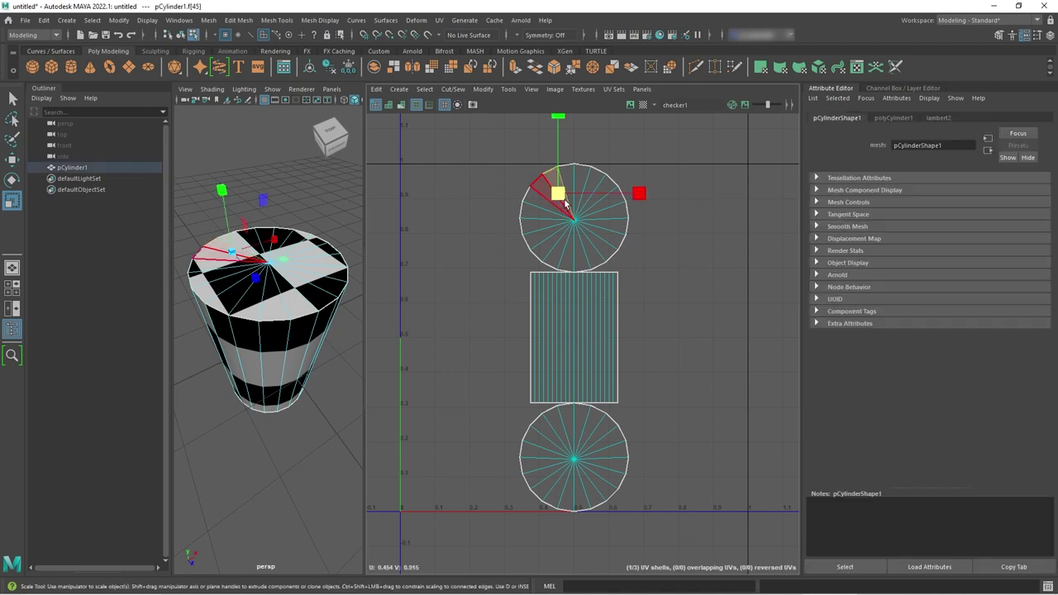
{"action": "left_click", "coordinate": [322, 285]}
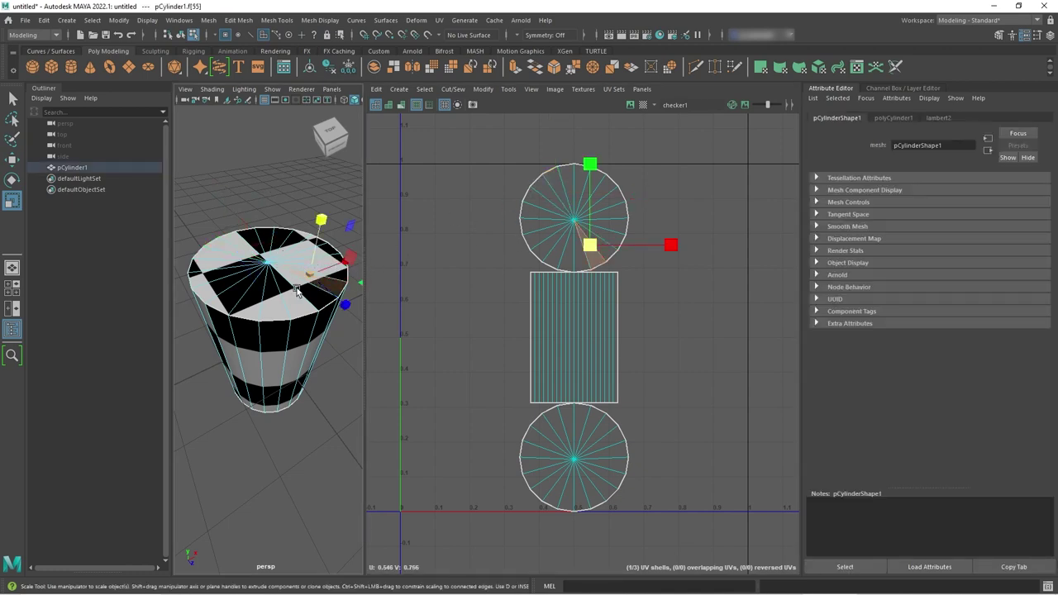
Examine the selected cap face up close against the checker image in the UV Editor, leaving the image hidden
{"action": "scroll", "coordinate": [338, 329], "scroll_direction": "up", "scroll_amount": 4}
{"action": "left_click_drag", "start_coordinate": [338, 328], "coordinate": [291, 320], "text": "alt"}
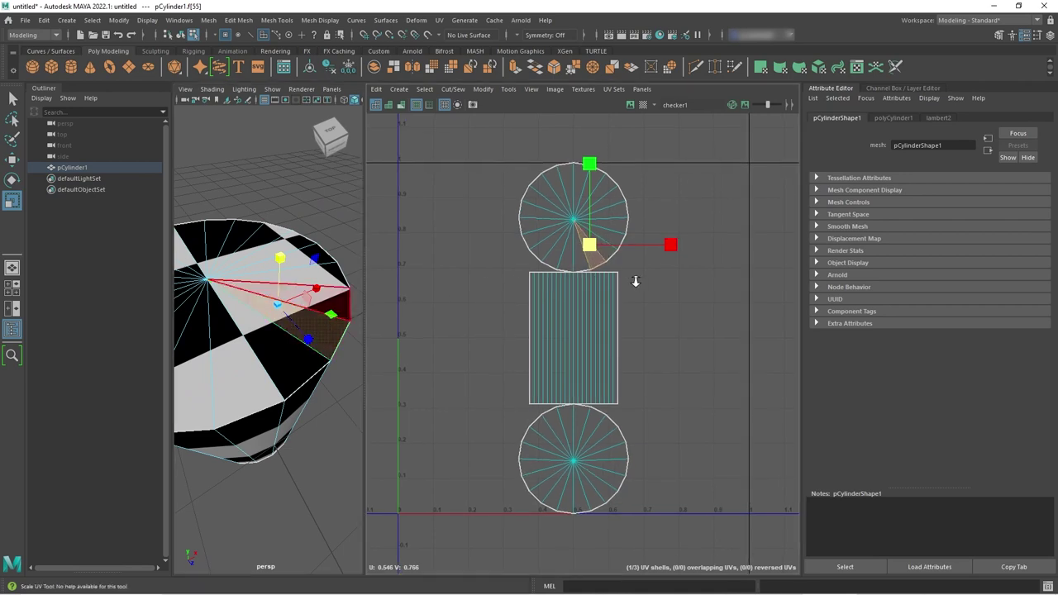
{"action": "right_click_drag", "start_coordinate": [633, 278], "coordinate": [681, 289], "text": "alt"}
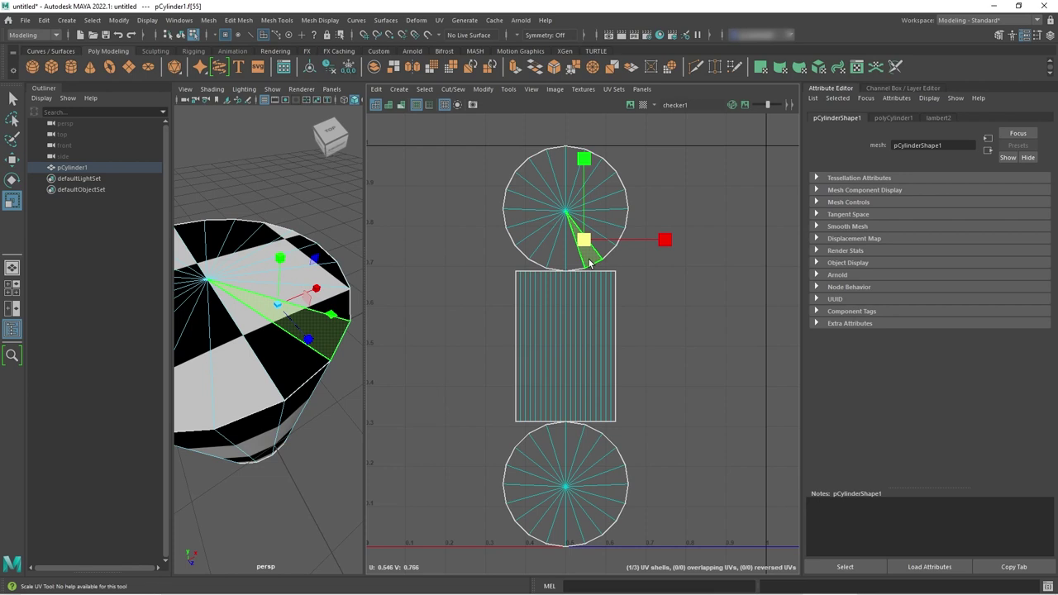
{"action": "left_click", "coordinate": [630, 105]}
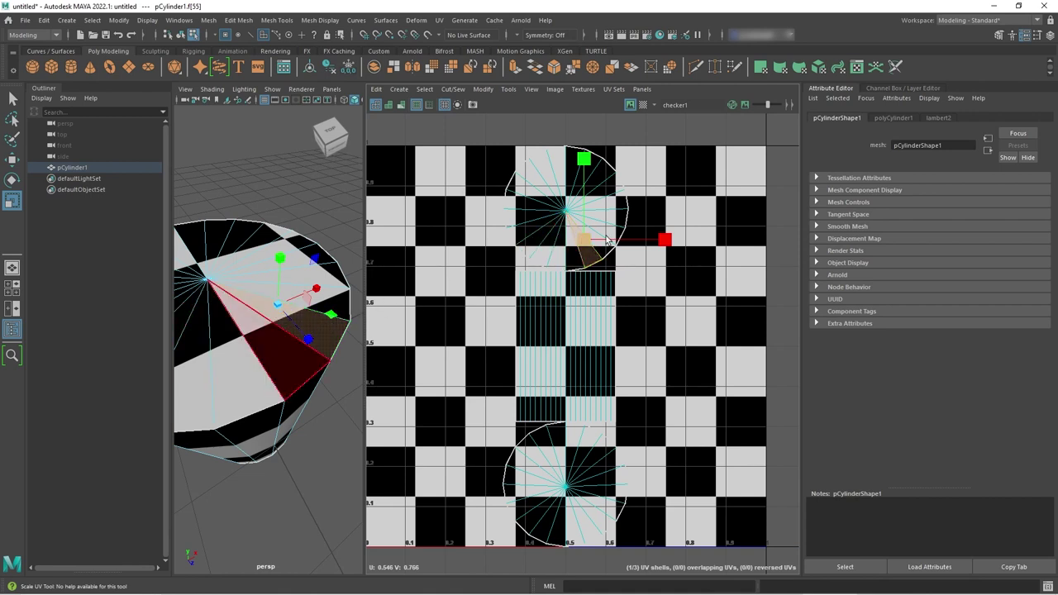
{"action": "left_click", "coordinate": [630, 105]}
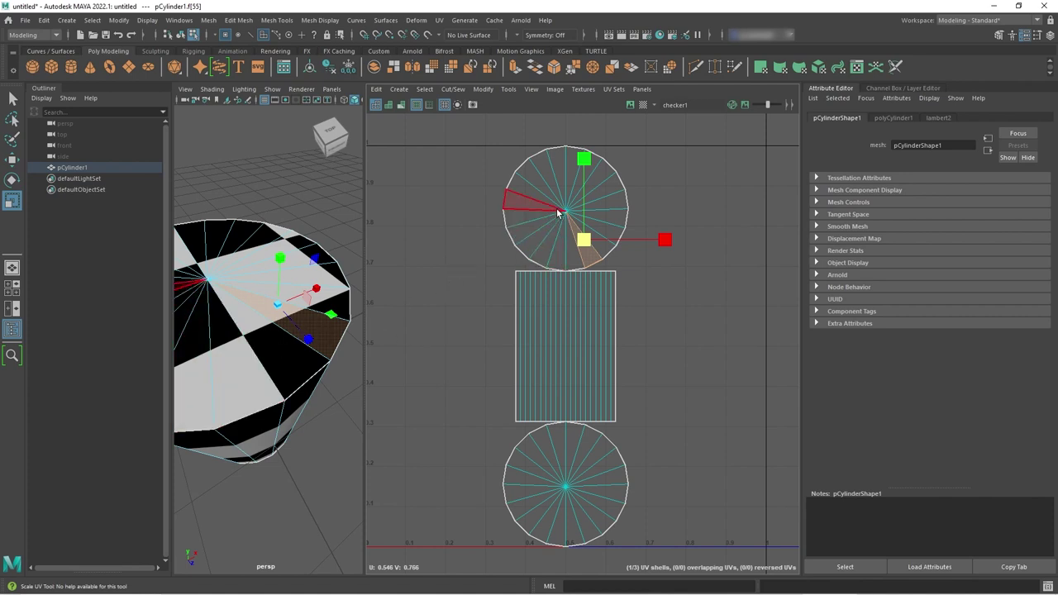
Select the upper circular cap as a whole UV shell and move it sideways to about U 0.734, V 0.84
{"action": "right_click_drag", "start_coordinate": [561, 210], "coordinate": [515, 193]}
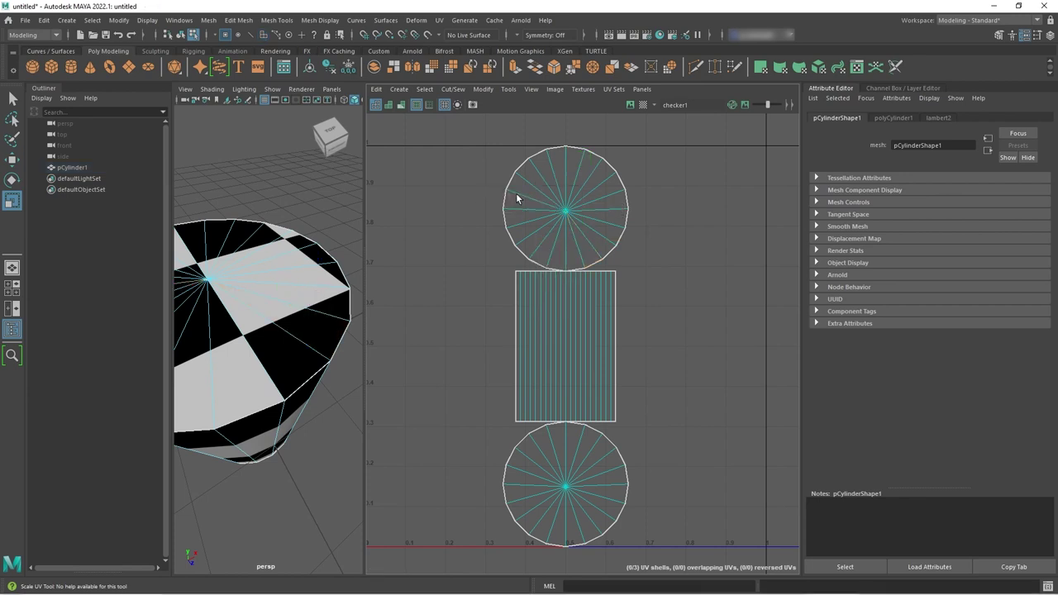
{"action": "left_click", "coordinate": [516, 193]}
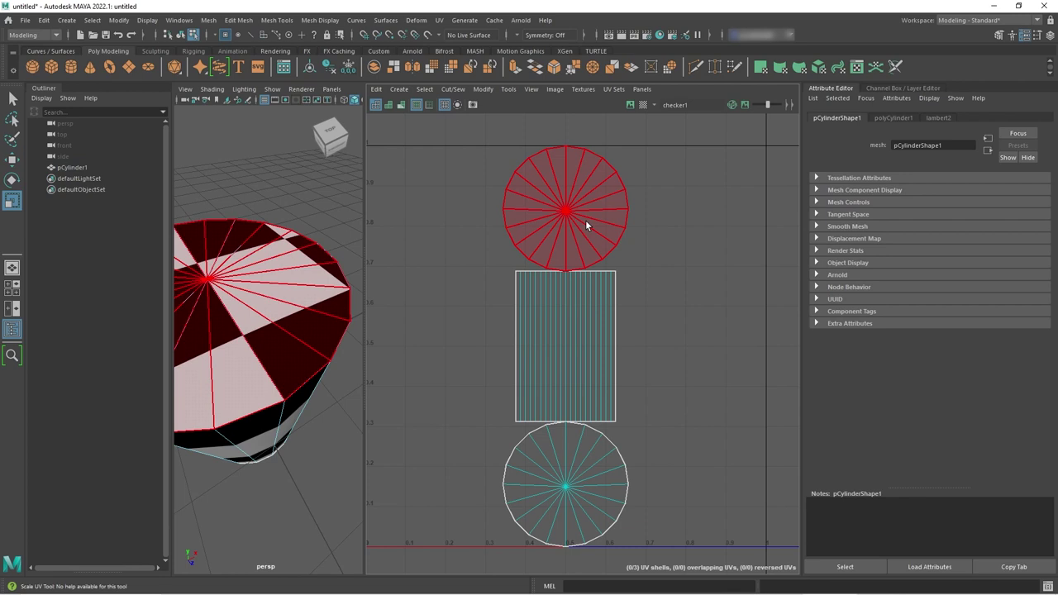
{"action": "key", "text": "w"}
{"action": "left_click", "coordinate": [567, 211]}
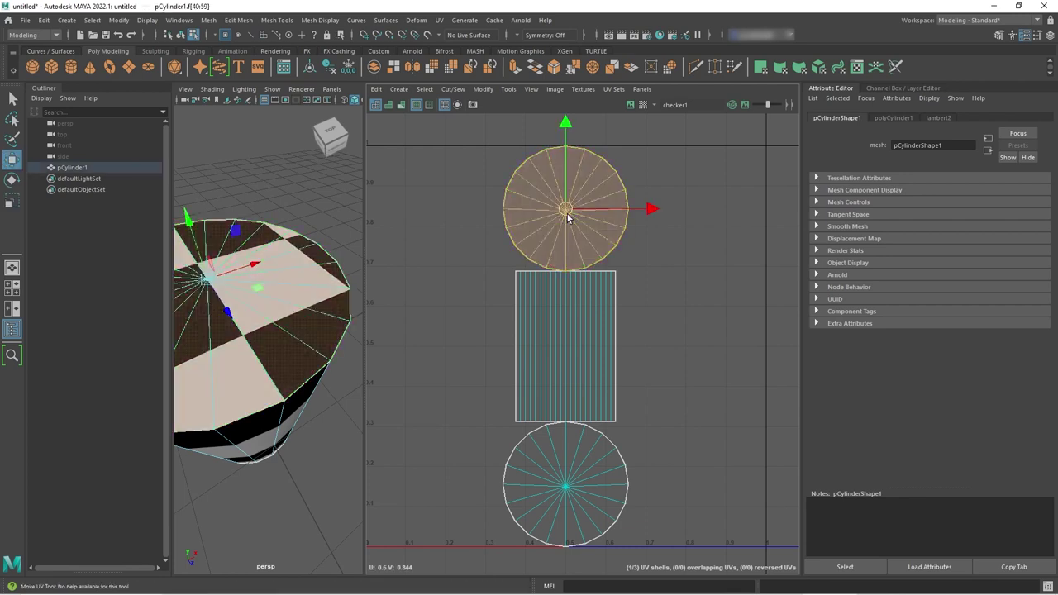
{"action": "left_click_drag", "start_coordinate": [567, 212], "coordinate": [661, 214]}
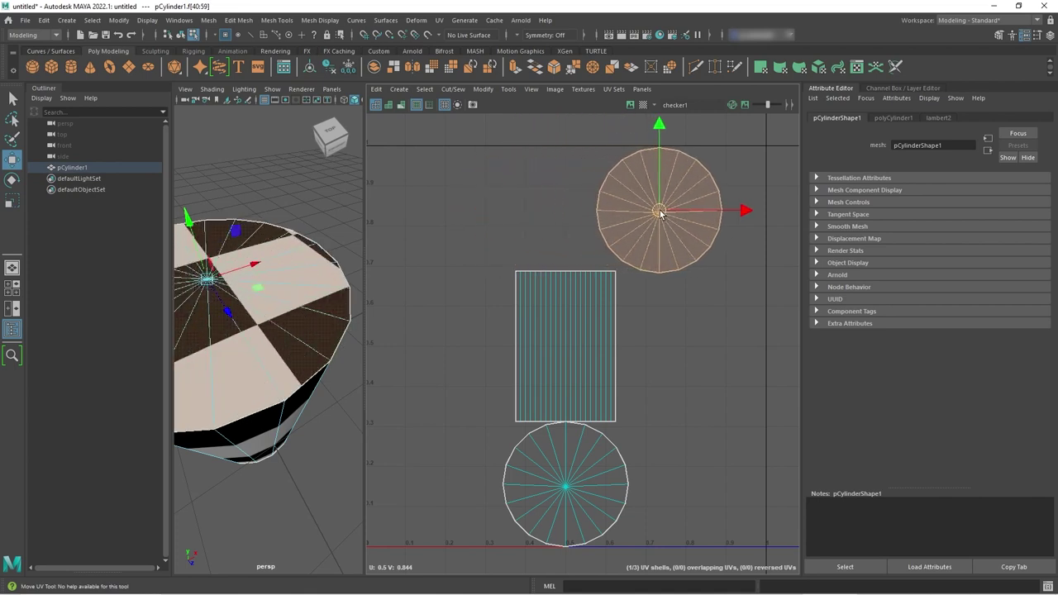
Display the checker image behind the UVs and move the cap shell across to about U 0.213, V 0.801
{"action": "scroll", "coordinate": [256, 347], "scroll_direction": "down", "scroll_amount": 5}
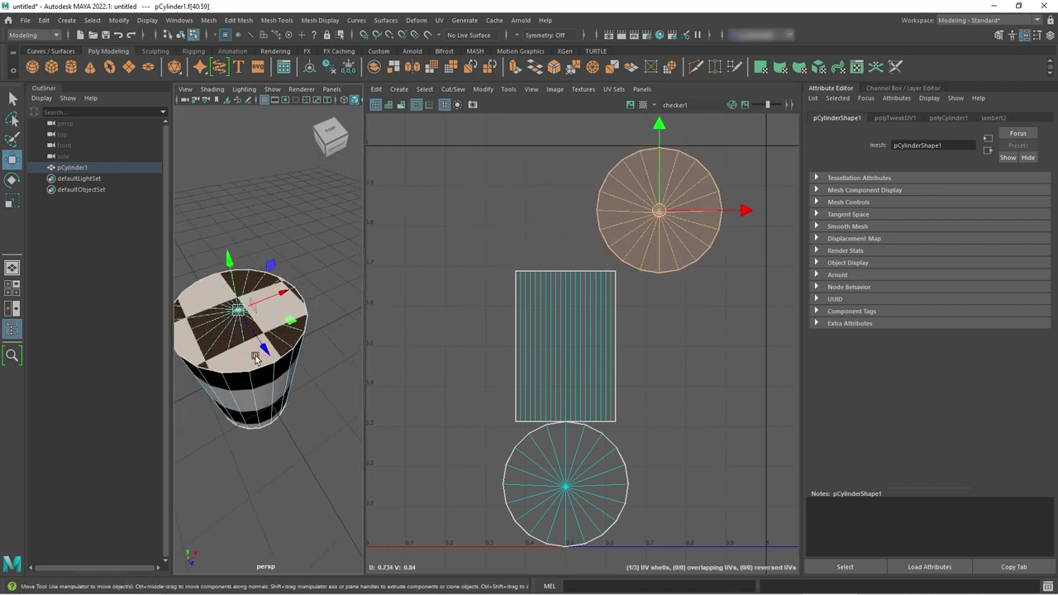
{"action": "left_click_drag", "start_coordinate": [248, 351], "coordinate": [279, 334], "text": "alt"}
{"action": "scroll", "coordinate": [274, 353], "scroll_direction": "up", "scroll_amount": 3}
{"action": "scroll", "coordinate": [265, 329], "scroll_direction": "up", "scroll_amount": 2}
{"action": "key", "text": "F11"}
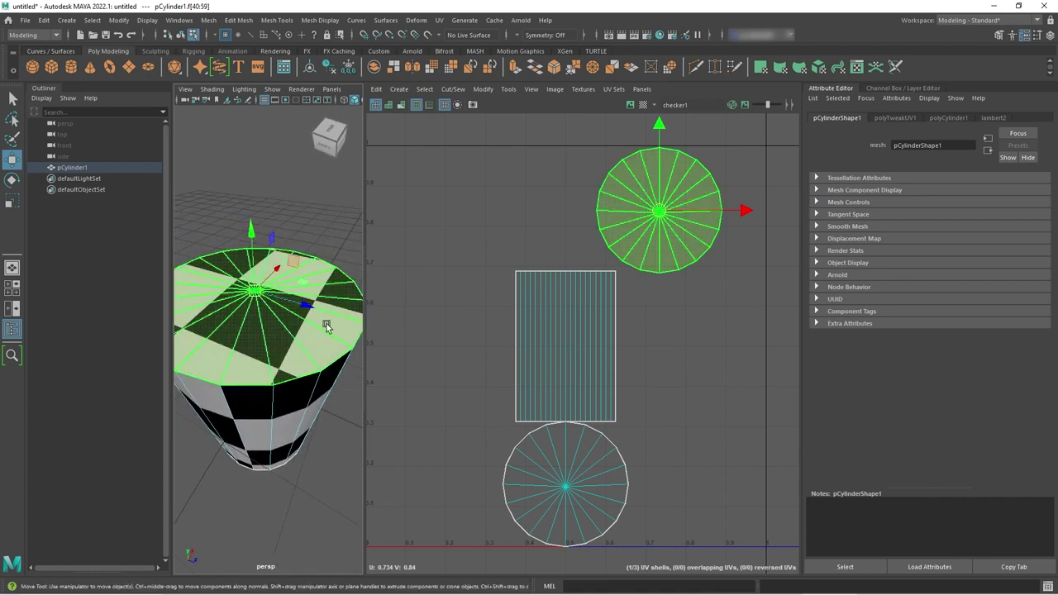
{"action": "left_click", "coordinate": [629, 105]}
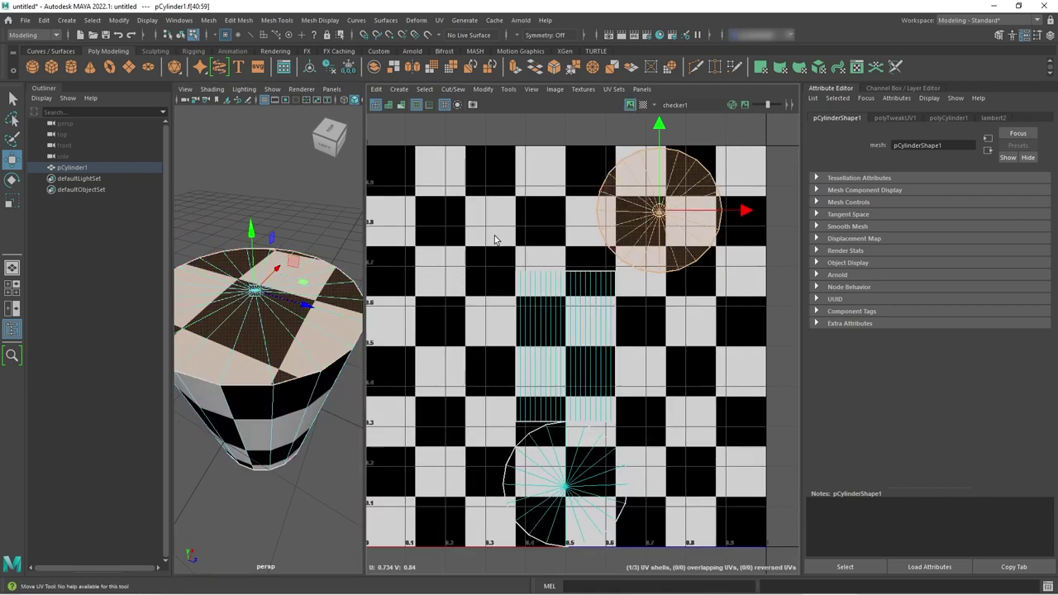
{"action": "left_click_drag", "start_coordinate": [659, 213], "coordinate": [450, 225]}
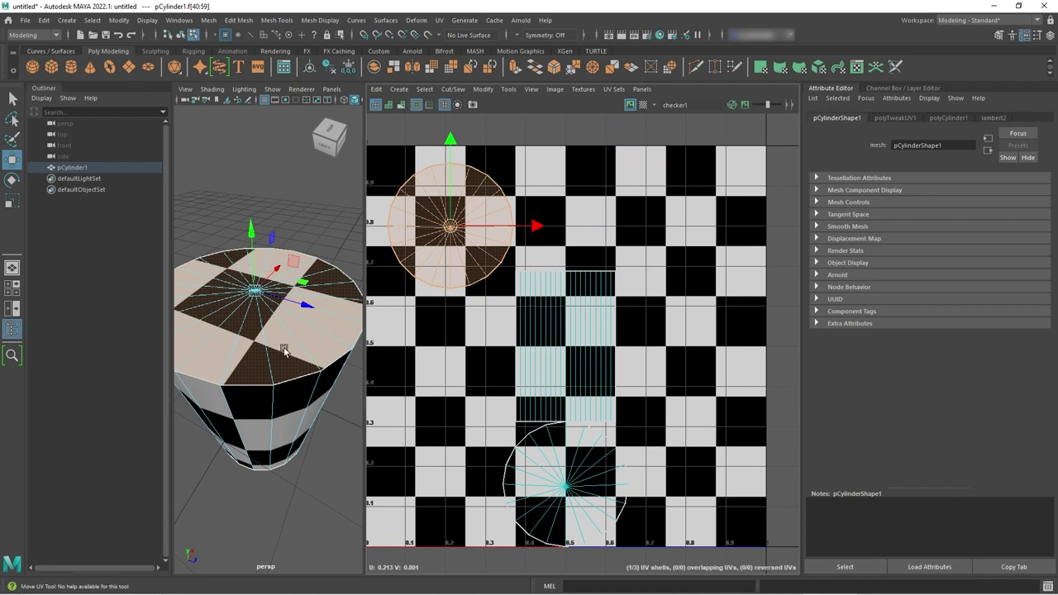
Demonstrate component selection on the cap shell by picking one boundary UV and one adjacent face
{"action": "right_click", "coordinate": [431, 286]}
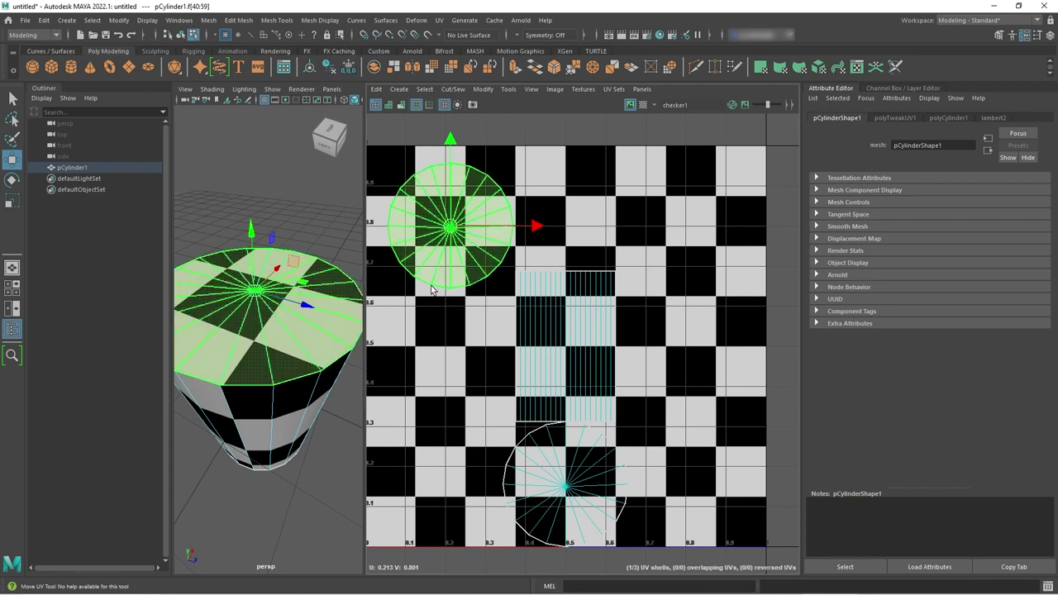
{"action": "left_click", "coordinate": [477, 284]}
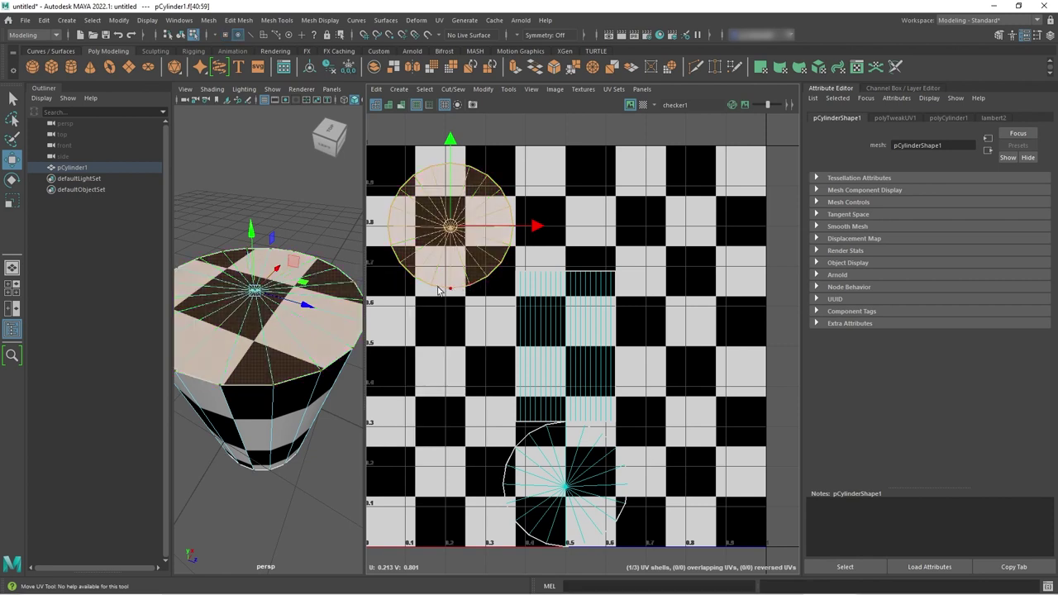
{"action": "left_click", "coordinate": [430, 285]}
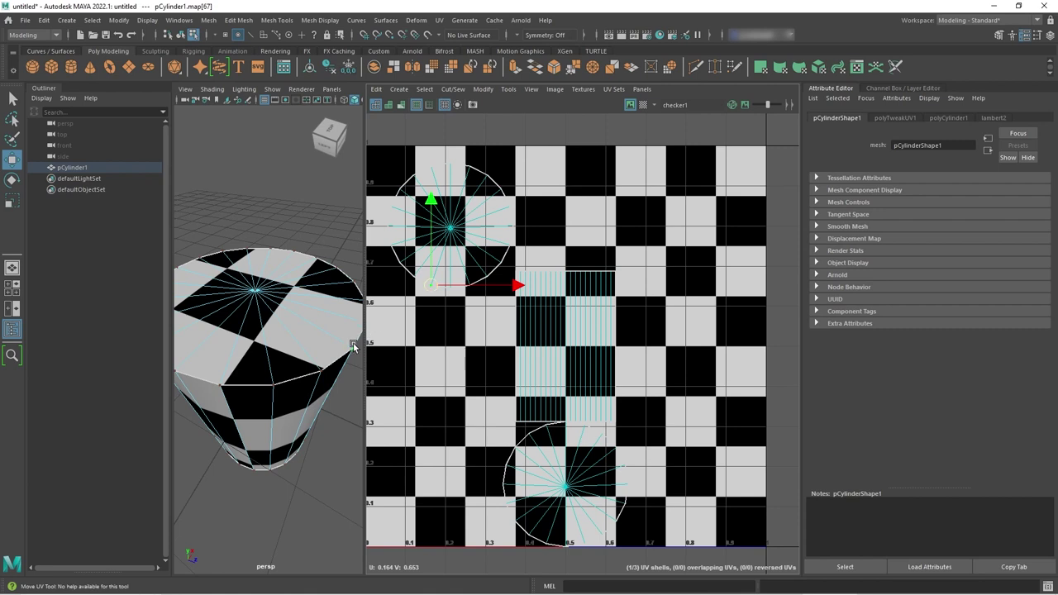
{"action": "right_click_drag", "start_coordinate": [417, 274], "coordinate": [414, 301]}
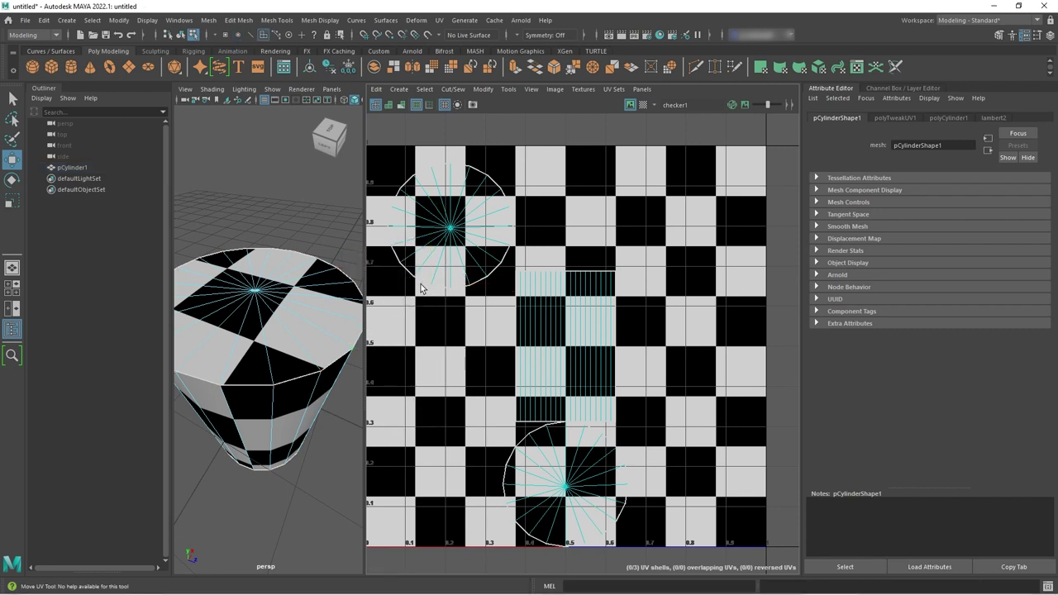
{"action": "left_click", "coordinate": [424, 275]}
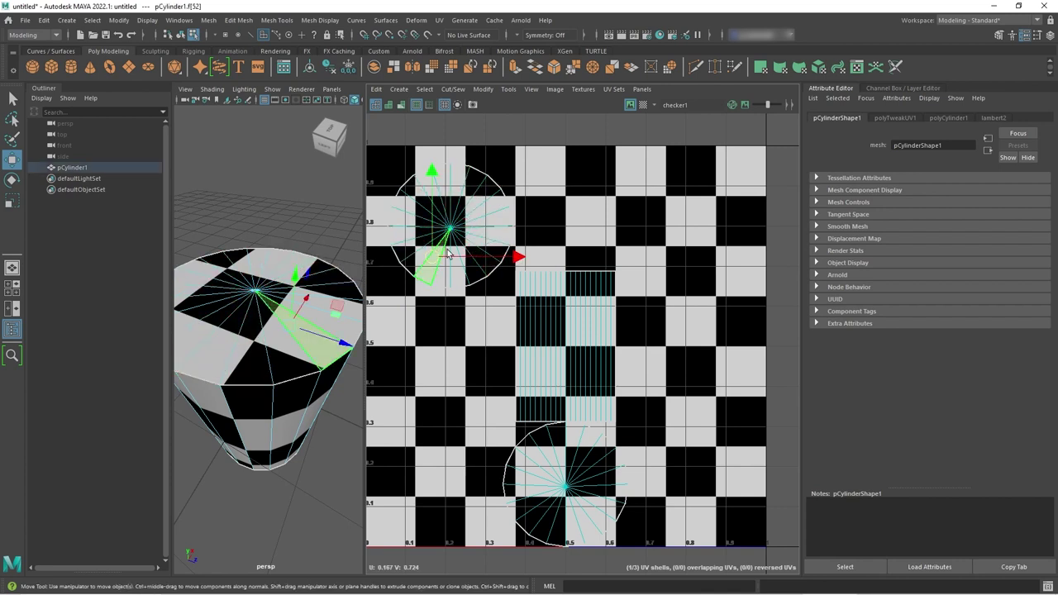
Reselect the whole cap UV shell and nudge it to about U 0.198, V 0.812
{"action": "right_click_drag", "start_coordinate": [451, 242], "coordinate": [415, 233]}
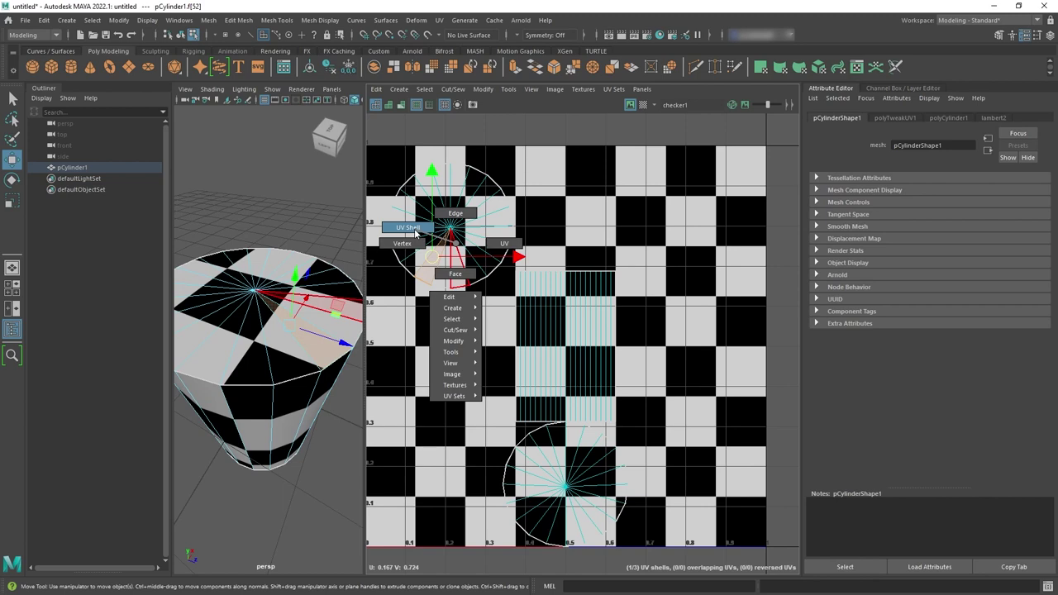
{"action": "right_click_drag", "start_coordinate": [415, 232], "coordinate": [415, 232]}
{"action": "left_click", "coordinate": [456, 235]}
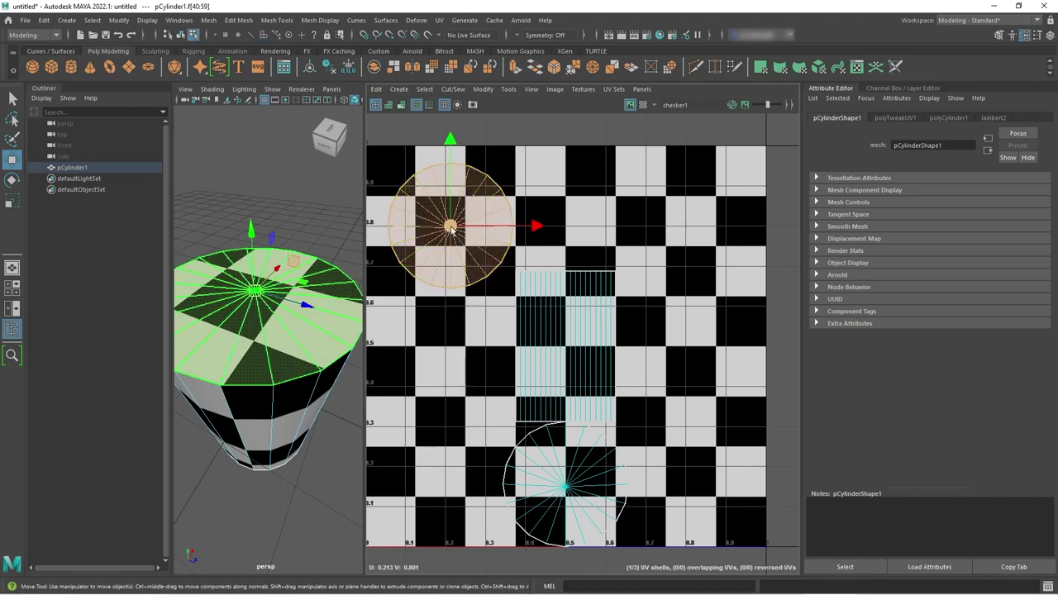
{"action": "mouse_move", "coordinate": [451, 231]}
{"action": "left_mouse_down"}
{"action": "mouse_move", "coordinate": [496, 222]}
{"action": "mouse_move", "coordinate": [461, 217]}
{"action": "mouse_move", "coordinate": [442, 228]}
{"action": "left_mouse_up"}
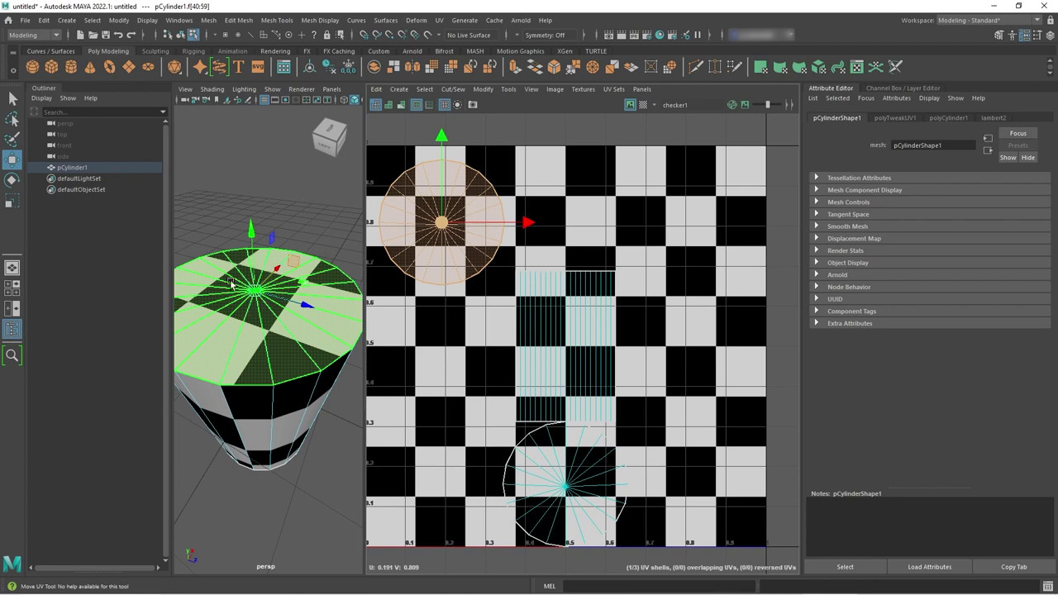
{"action": "left_click", "coordinate": [457, 230]}
{"action": "left_click_drag", "start_coordinate": [442, 228], "coordinate": [445, 228]}
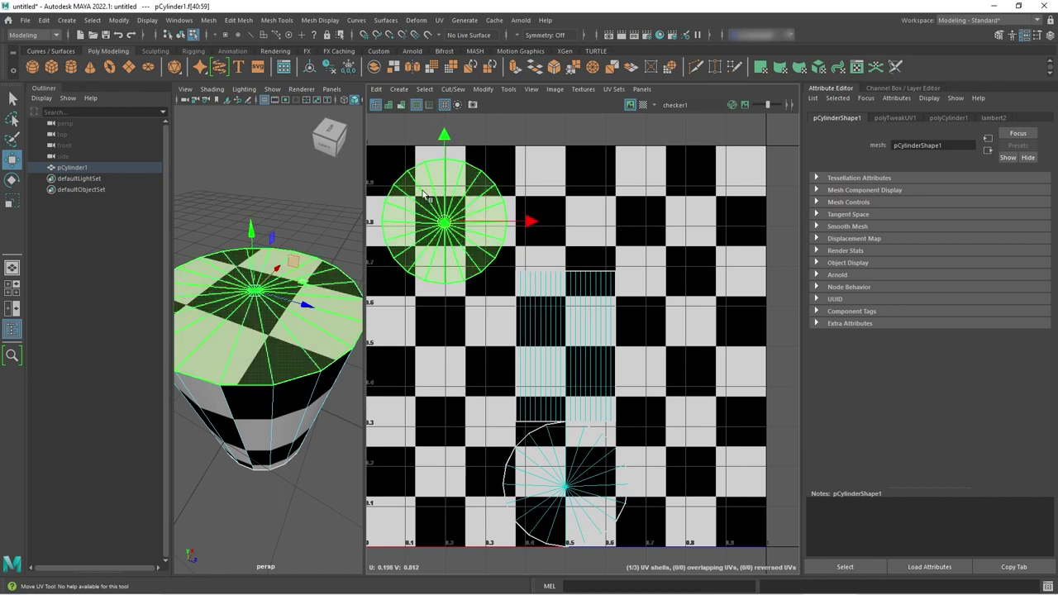
Rotate the cap UV shell slightly and scale it up uniformly so it covers more of the checker
{"action": "key", "text": "e"}
{"action": "mouse_move", "coordinate": [502, 170]}
{"action": "left_mouse_down"}
{"action": "mouse_move", "coordinate": [523, 230]}
{"action": "mouse_move", "coordinate": [501, 165]}
{"action": "mouse_move", "coordinate": [493, 172]}
{"action": "left_mouse_up"}
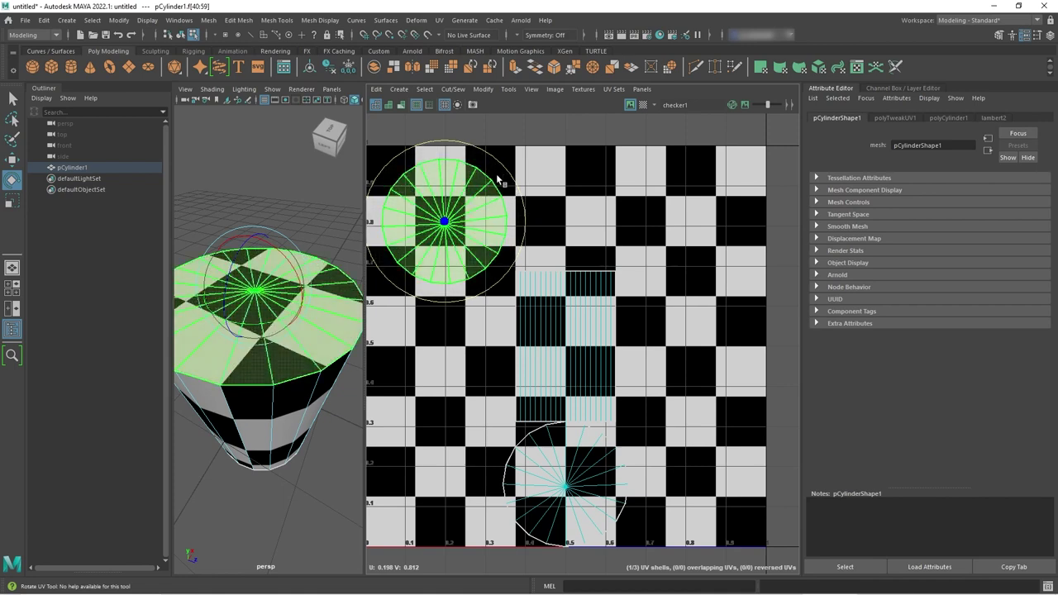
{"action": "key", "text": "r"}
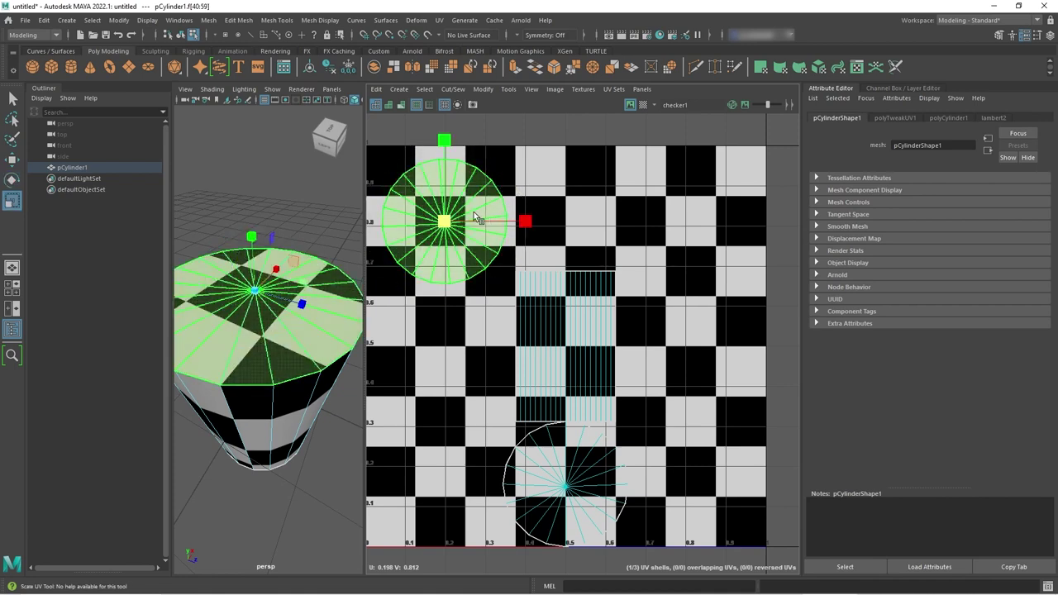
{"action": "mouse_move", "coordinate": [447, 221]}
{"action": "left_mouse_down"}
{"action": "mouse_move", "coordinate": [473, 210]}
{"action": "mouse_move", "coordinate": [447, 218]}
{"action": "left_mouse_up"}
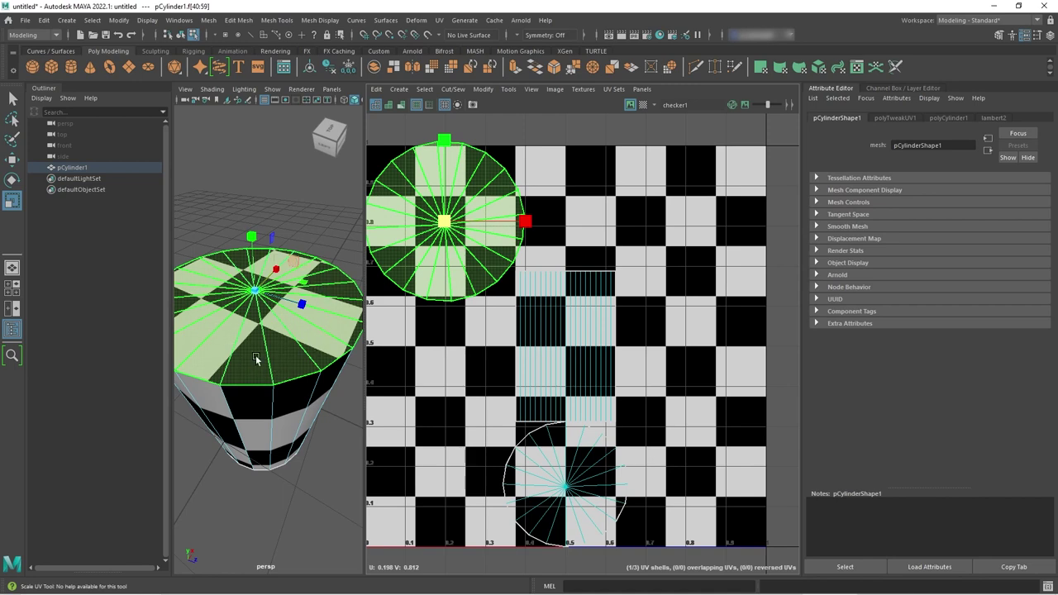
{"action": "left_click_drag", "start_coordinate": [444, 222], "coordinate": [476, 218]}
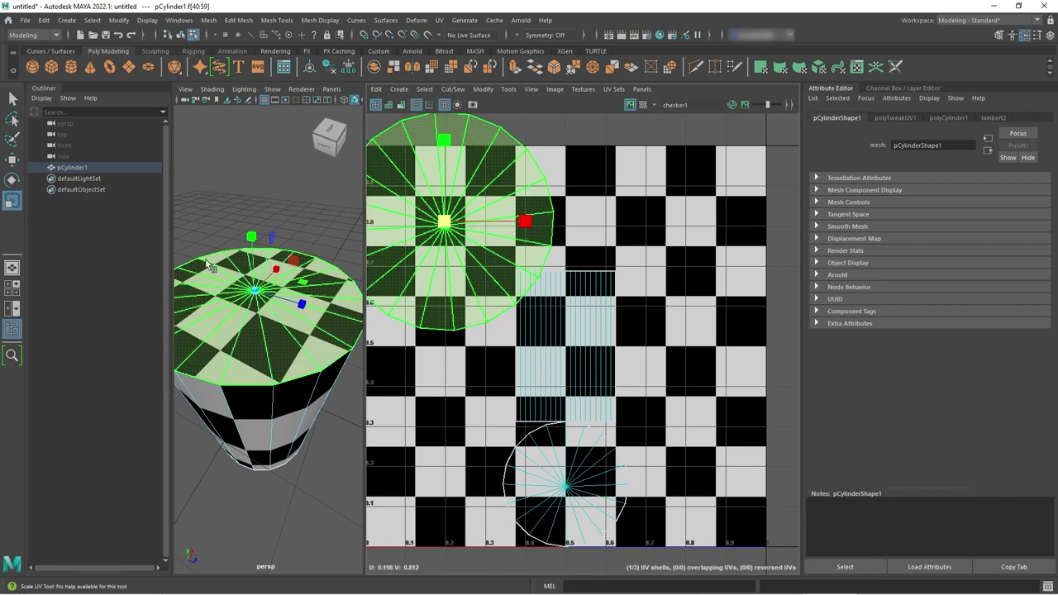
Scale the top cap UV shell down, and move the bottom cap shell to about U 0.222, V 0.175
{"action": "left_click_drag", "start_coordinate": [443, 222], "coordinate": [423, 240]}
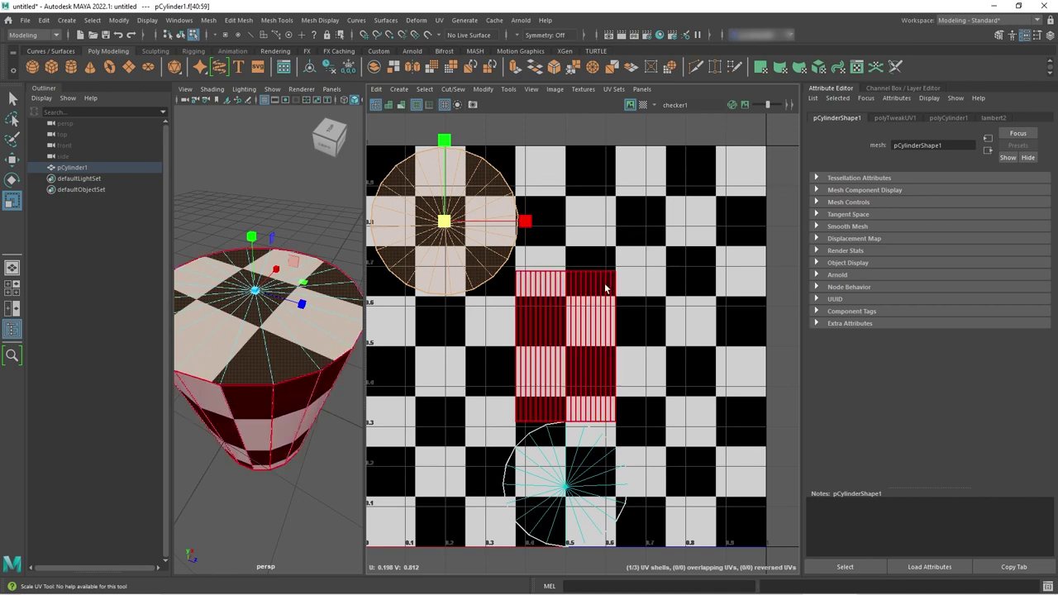
{"action": "left_click", "coordinate": [555, 485]}
{"action": "left_click_drag", "start_coordinate": [294, 506], "coordinate": [307, 463], "text": "alt"}
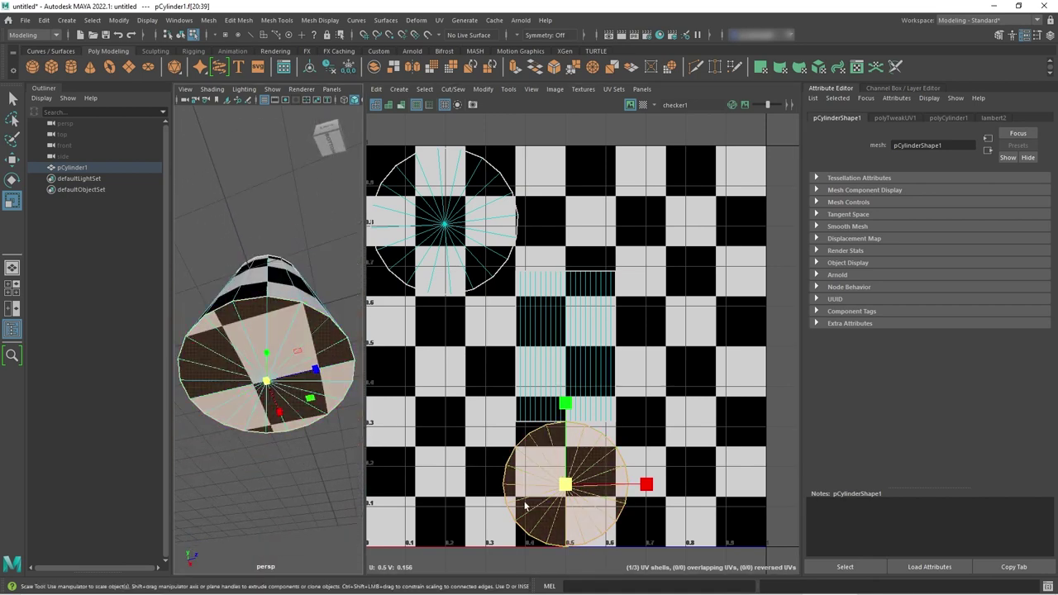
{"action": "key", "text": "w"}
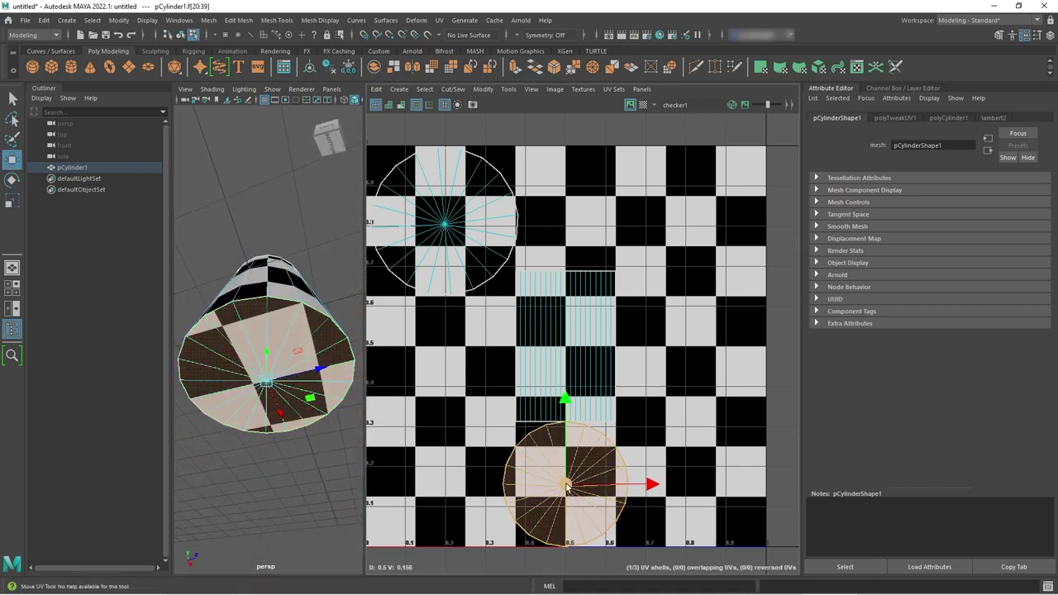
{"action": "left_click_drag", "start_coordinate": [565, 487], "coordinate": [454, 480]}
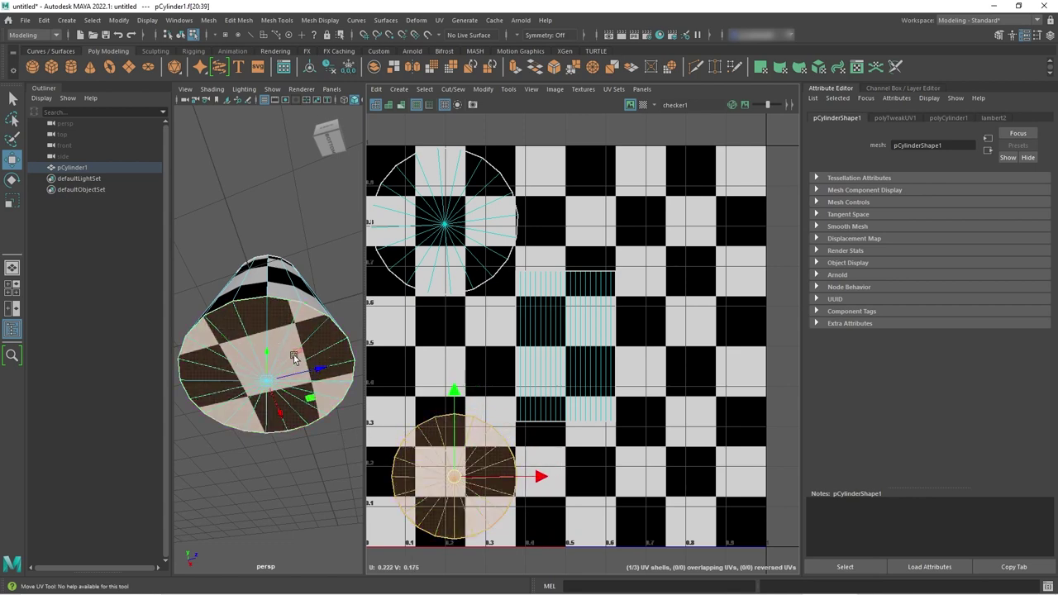
Select the can's side UV shell and move it sideways to about U 0.536, V 0.5
{"action": "left_click", "coordinate": [552, 373]}
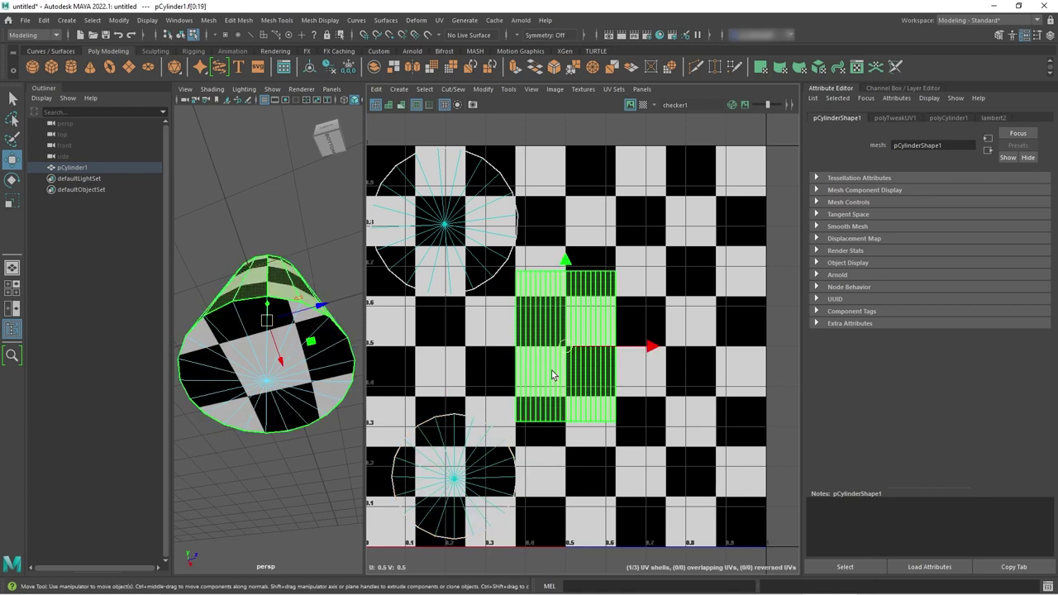
{"action": "left_click_drag", "start_coordinate": [566, 348], "coordinate": [582, 347]}
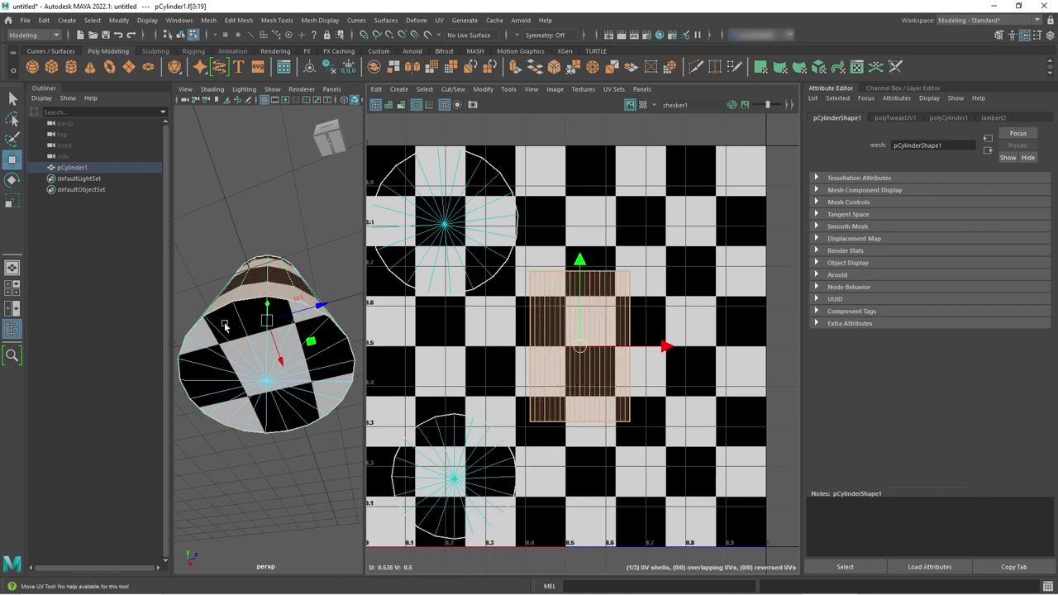
{"action": "left_click_drag", "start_coordinate": [224, 325], "coordinate": [313, 391], "text": "alt"}
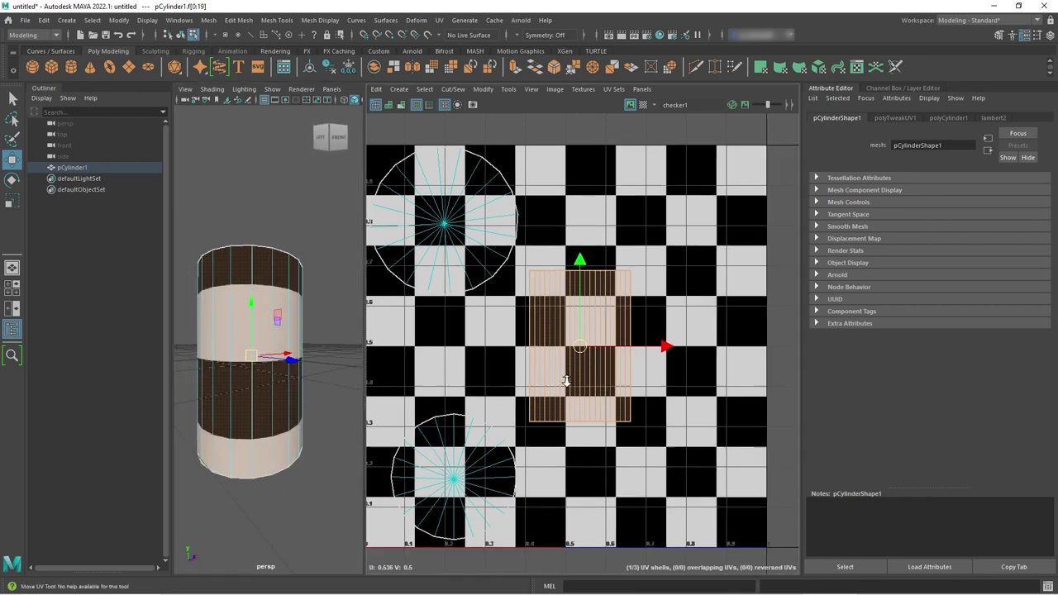
Switch to face selection and pick single vertical strips within the side shell
{"action": "scroll", "coordinate": [628, 376], "scroll_direction": "up", "scroll_amount": 3}
{"action": "left_click", "coordinate": [624, 348]}
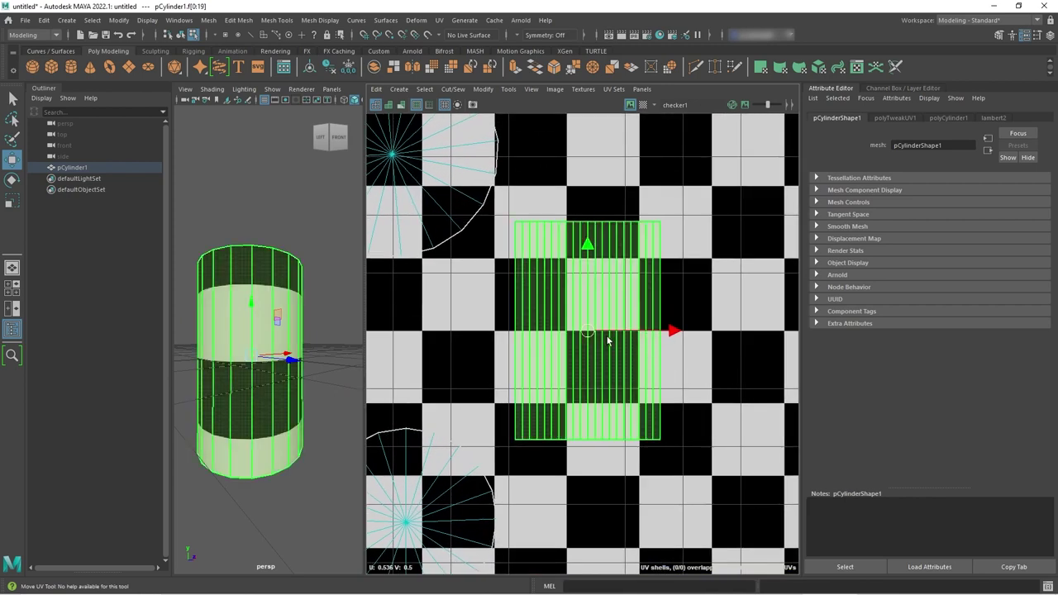
{"action": "right_click", "coordinate": [599, 356]}
{"action": "right_click_drag", "start_coordinate": [600, 356], "coordinate": [600, 381]}
{"action": "key", "text": "F10"}
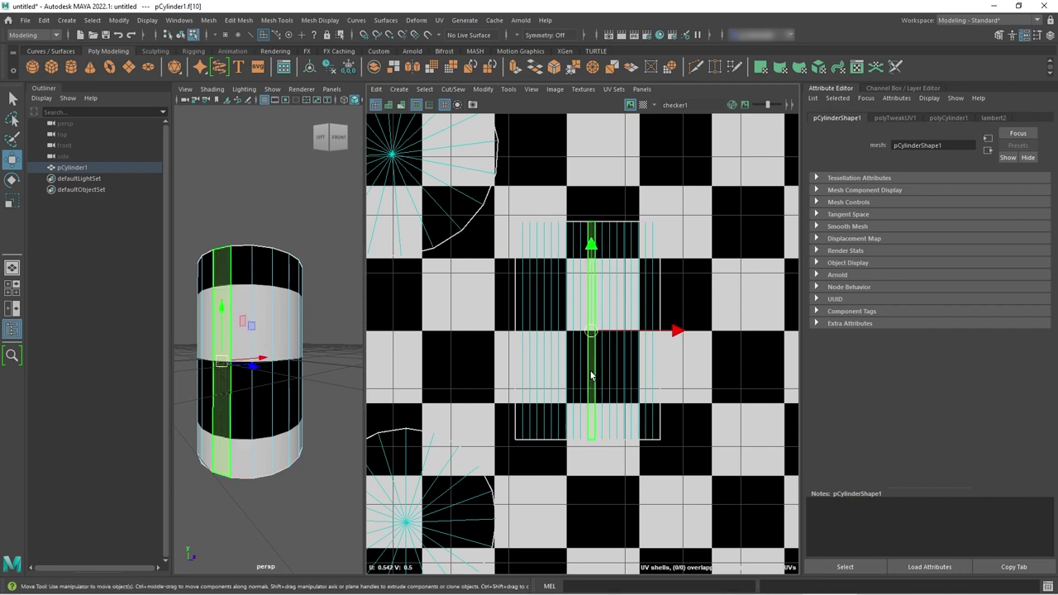
{"action": "left_click", "coordinate": [569, 377]}
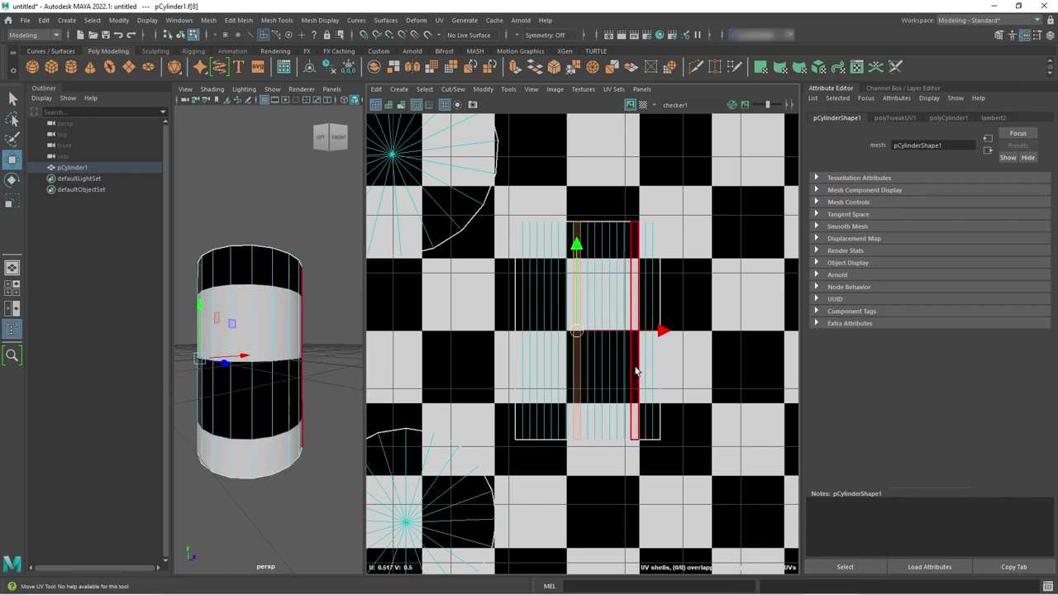
Reselect the whole side UV shell and stretch it horizontally to about 0.9 wide in U
{"action": "scroll", "coordinate": [615, 368], "scroll_direction": "down", "scroll_amount": 6}
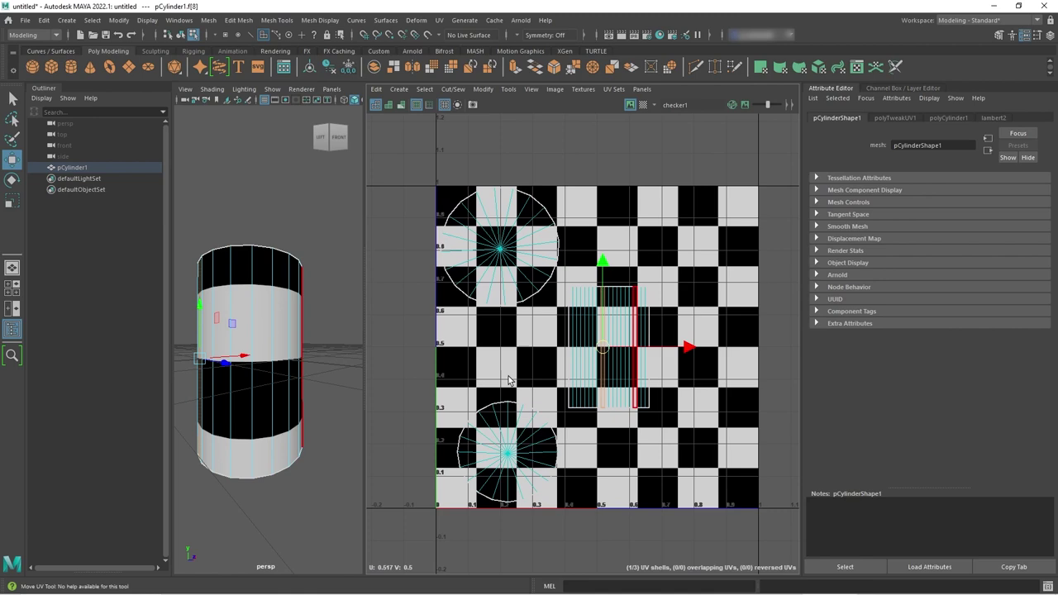
{"action": "double_click", "coordinate": [608, 347]}
{"action": "left_click_drag", "start_coordinate": [281, 364], "coordinate": [322, 349], "text": "alt"}
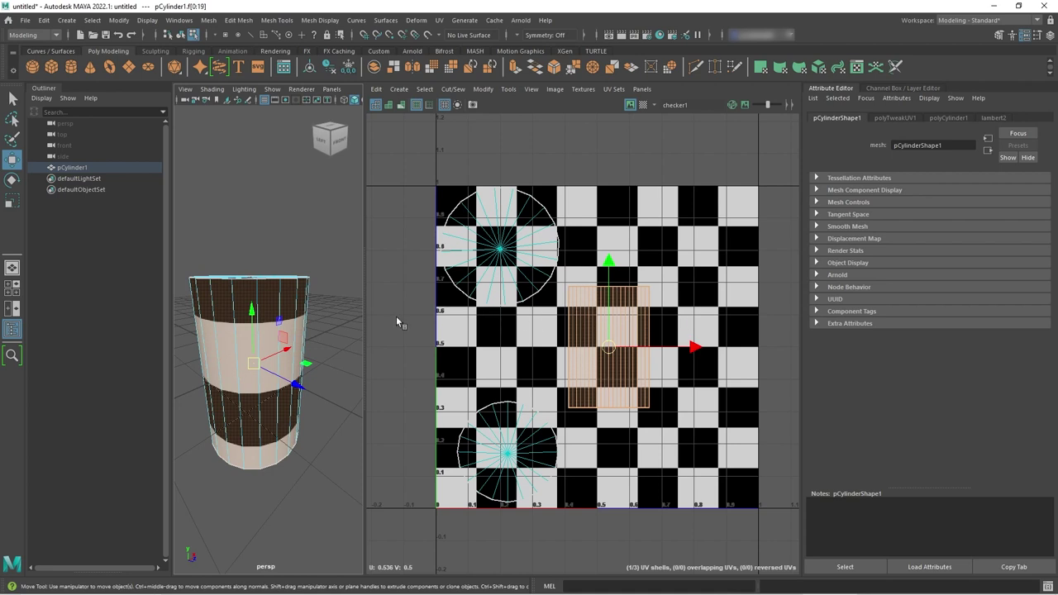
{"action": "key", "text": "r"}
{"action": "left_click_drag", "start_coordinate": [694, 348], "coordinate": [899, 352]}
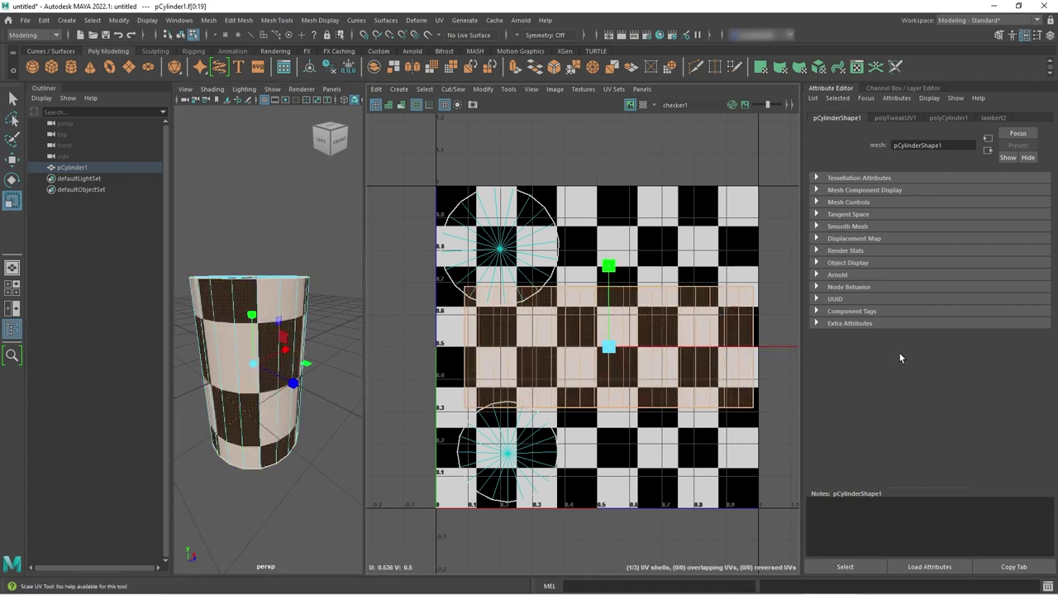
Move the stretched side UV shell to about U 0.476, V 0.489 within the 0–1 UV space
{"action": "key", "text": "w"}
{"action": "key", "text": "F8"}
{"action": "key", "text": "F8"}
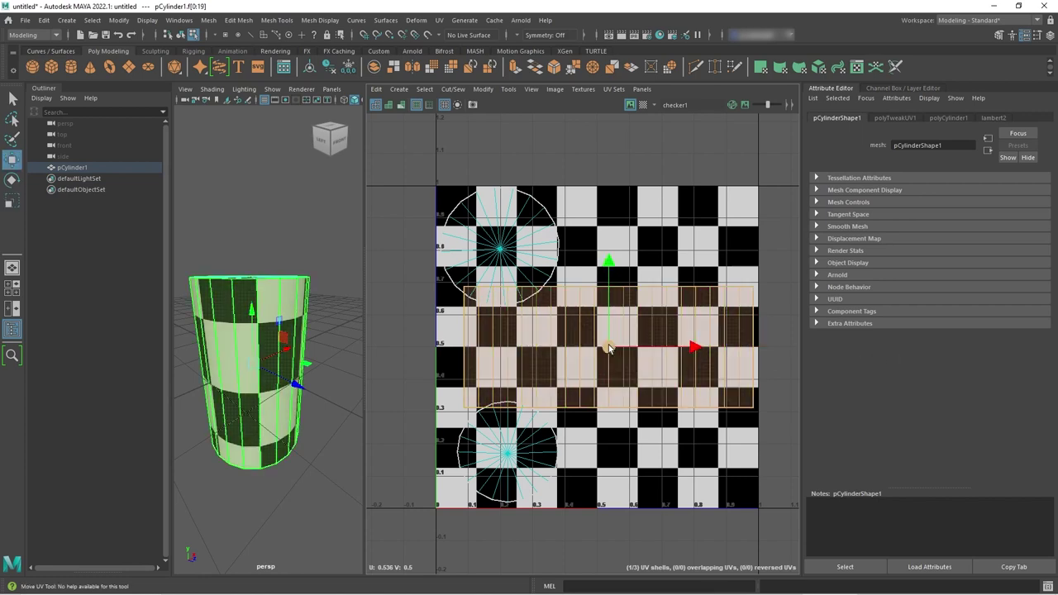
{"action": "key", "text": "F8"}
{"action": "key", "text": "F8"}
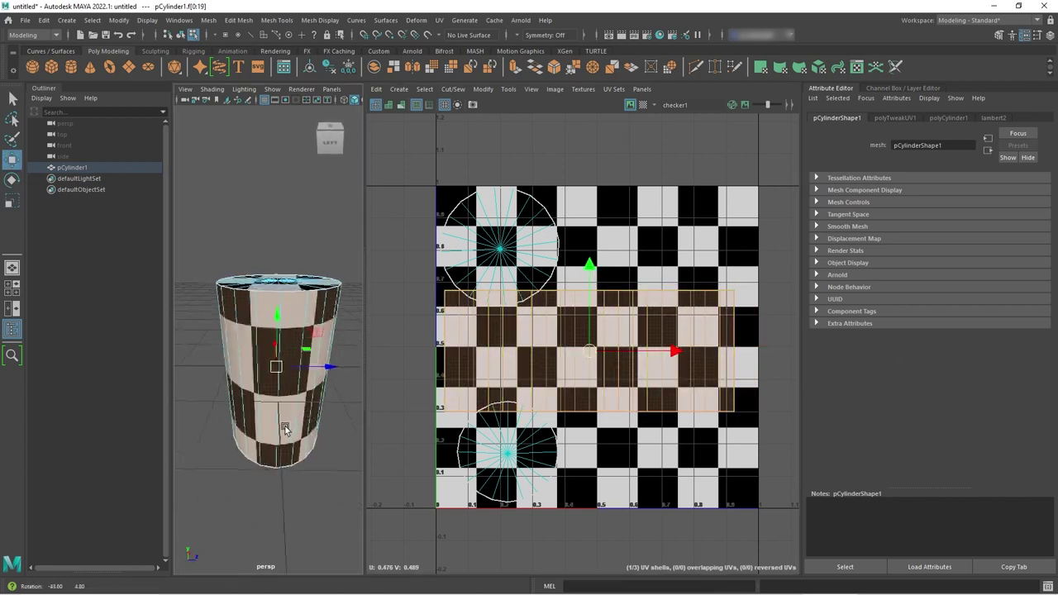
Reselect the whole can in object mode and hide the checker image behind its UVs
{"action": "key", "text": "F8"}
{"action": "left_click", "coordinate": [237, 484]}
{"action": "right_click_drag", "start_coordinate": [268, 285], "coordinate": [310, 273]}
{"action": "left_click", "coordinate": [219, 466]}
{"action": "left_click_drag", "start_coordinate": [219, 466], "coordinate": [236, 433], "text": "alt"}
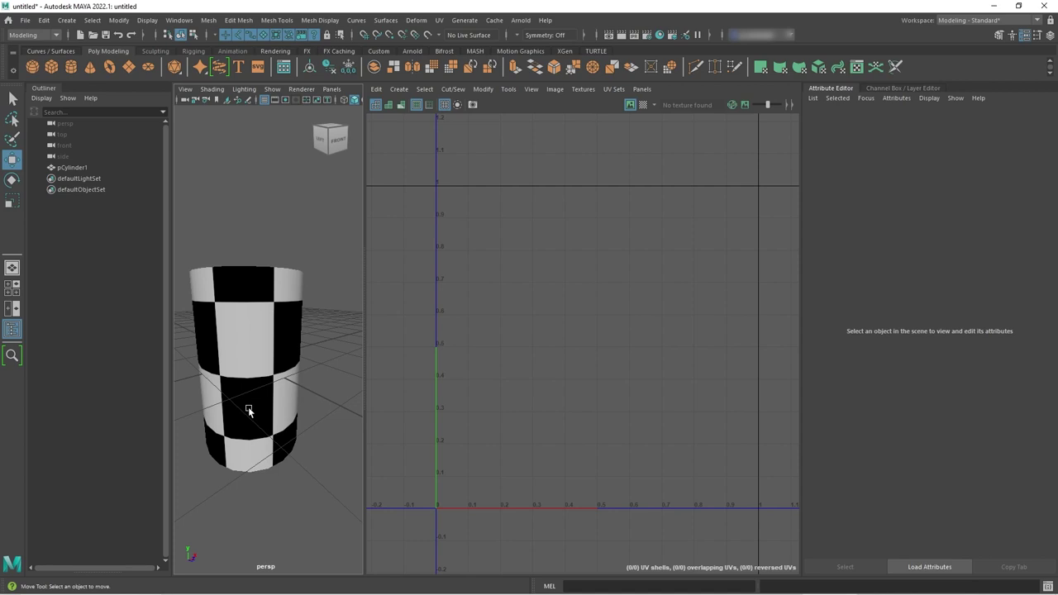
{"action": "left_click", "coordinate": [247, 410]}
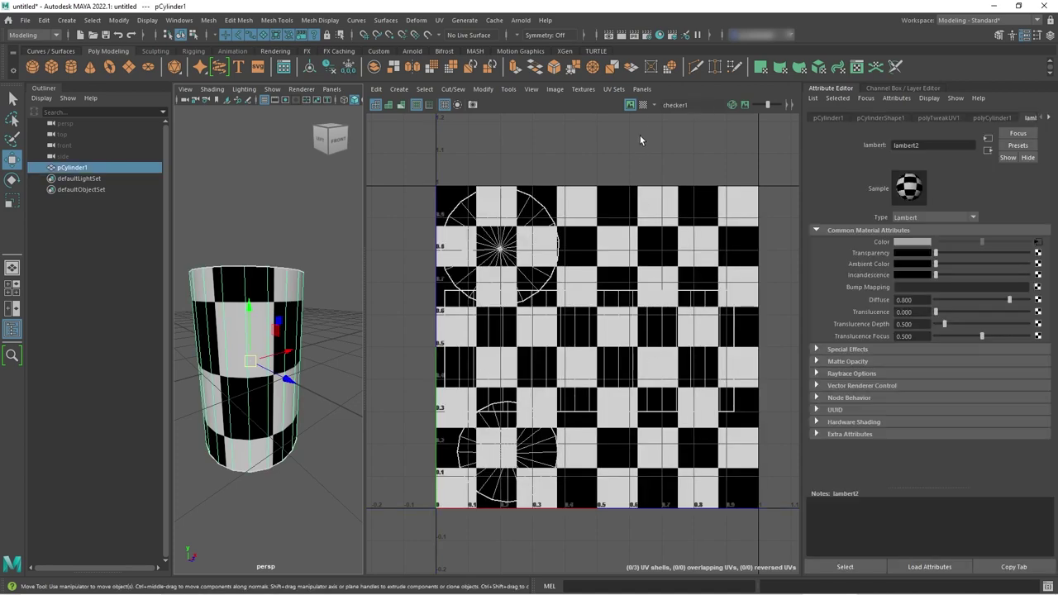
{"action": "left_click", "coordinate": [641, 105]}
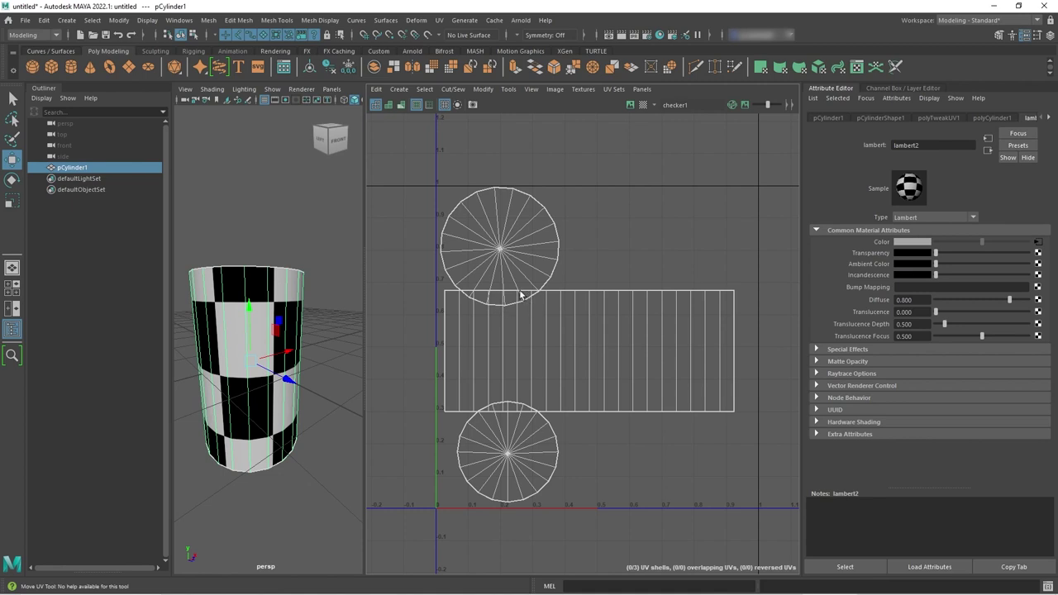
Select the top cap UV shell and scale it down uniformly until it clears the side shell
{"action": "right_click_drag", "start_coordinate": [503, 251], "coordinate": [484, 242]}
{"action": "left_click", "coordinate": [492, 248]}
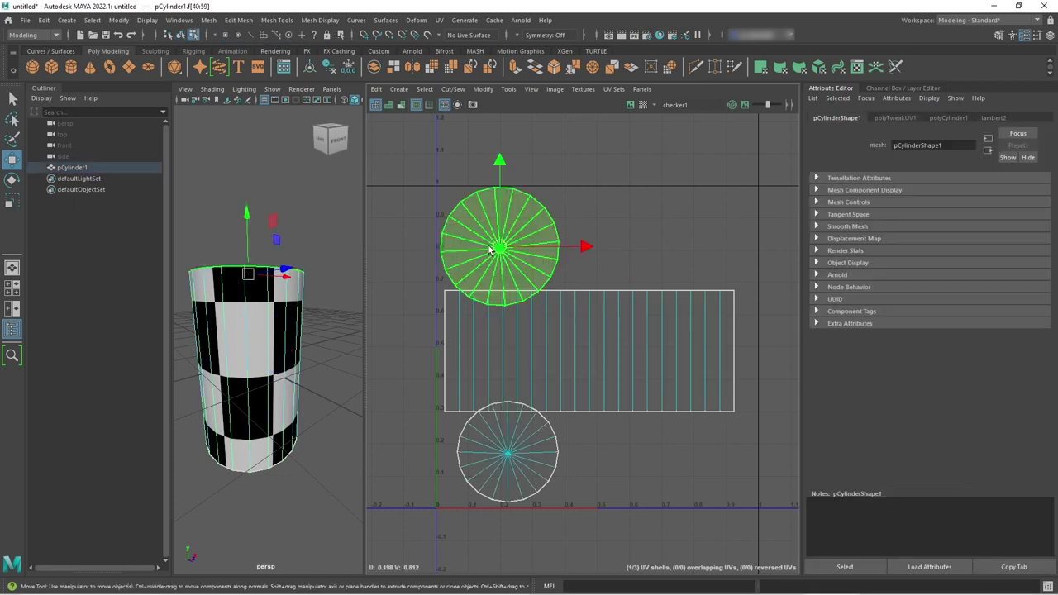
{"action": "key", "text": "r"}
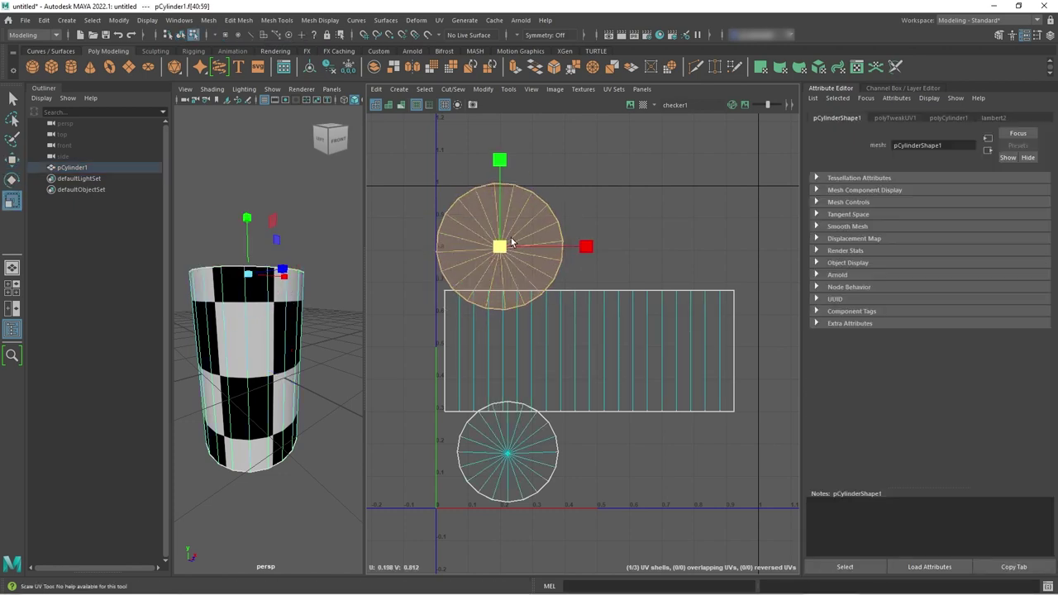
{"action": "left_click_drag", "start_coordinate": [511, 242], "coordinate": [479, 243]}
Scale the bottom cap UV shell down to match the top cap and move it to about U 0.173, V 0.153
{"action": "left_click", "coordinate": [507, 455]}
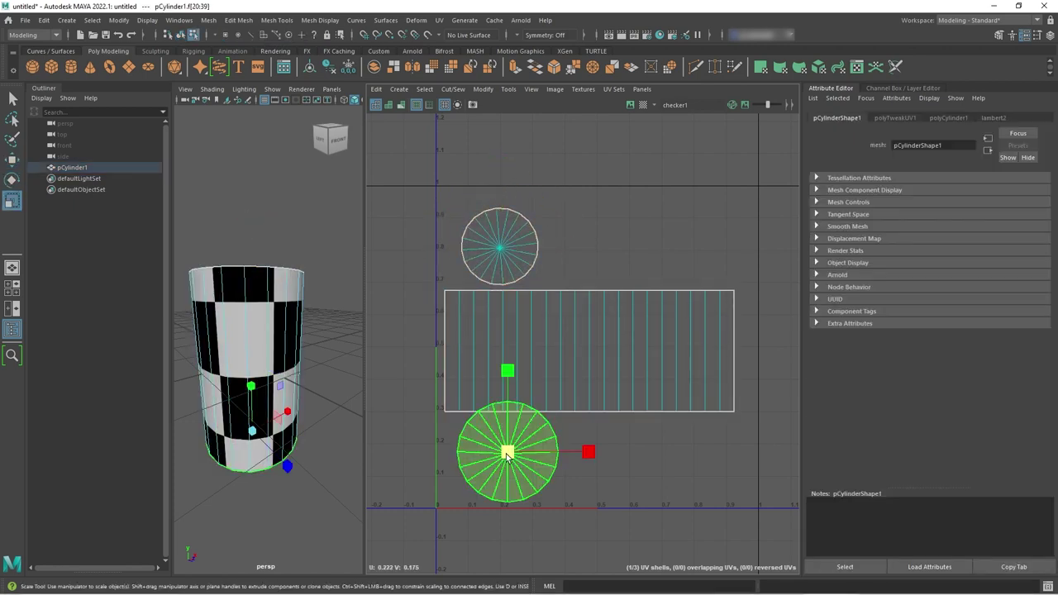
{"action": "mouse_move", "coordinate": [491, 471]}
{"action": "left_mouse_down"}
{"action": "mouse_move", "coordinate": [500, 468]}
{"action": "mouse_move", "coordinate": [492, 460]}
{"action": "left_mouse_up"}
{"action": "key", "text": "w"}
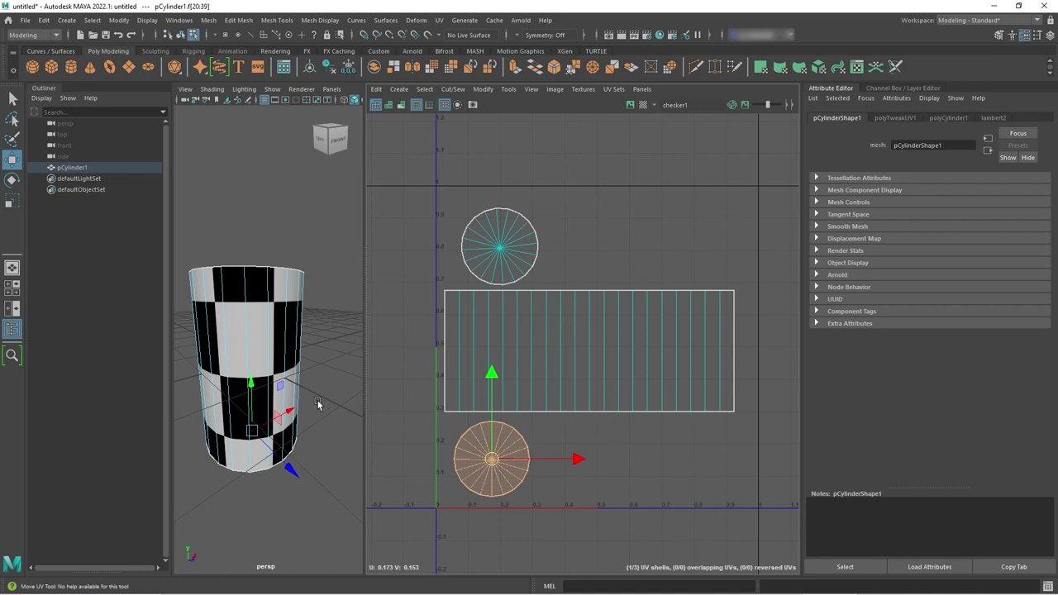
{"action": "left_click_drag", "start_coordinate": [317, 403], "coordinate": [331, 368], "text": "alt"}
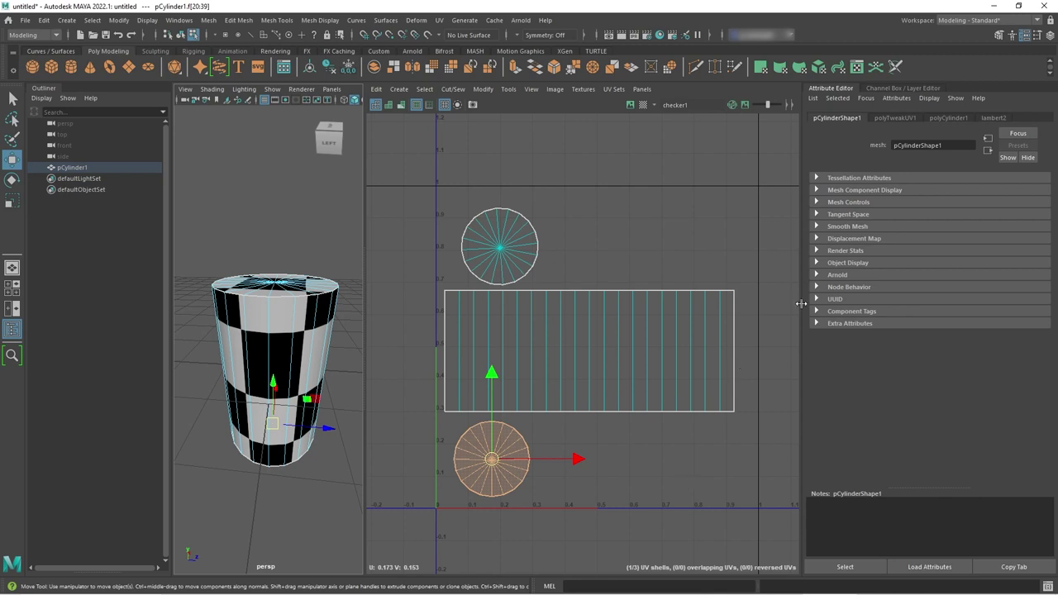
Break the checker texture's connection to the Color attribute of the lambert2 material
{"action": "left_click", "coordinate": [993, 118]}
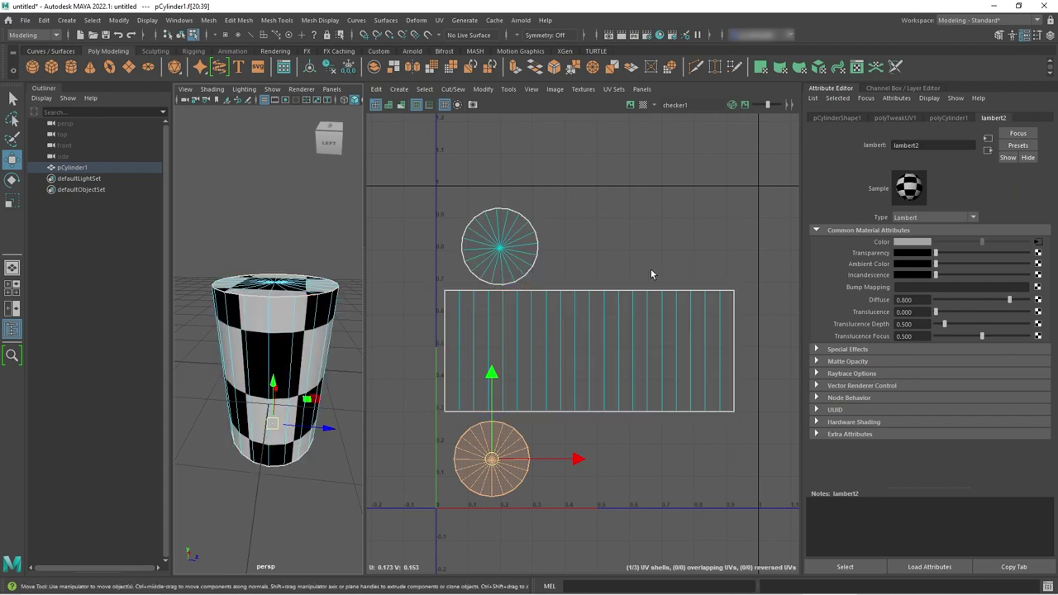
{"action": "right_click", "coordinate": [881, 244]}
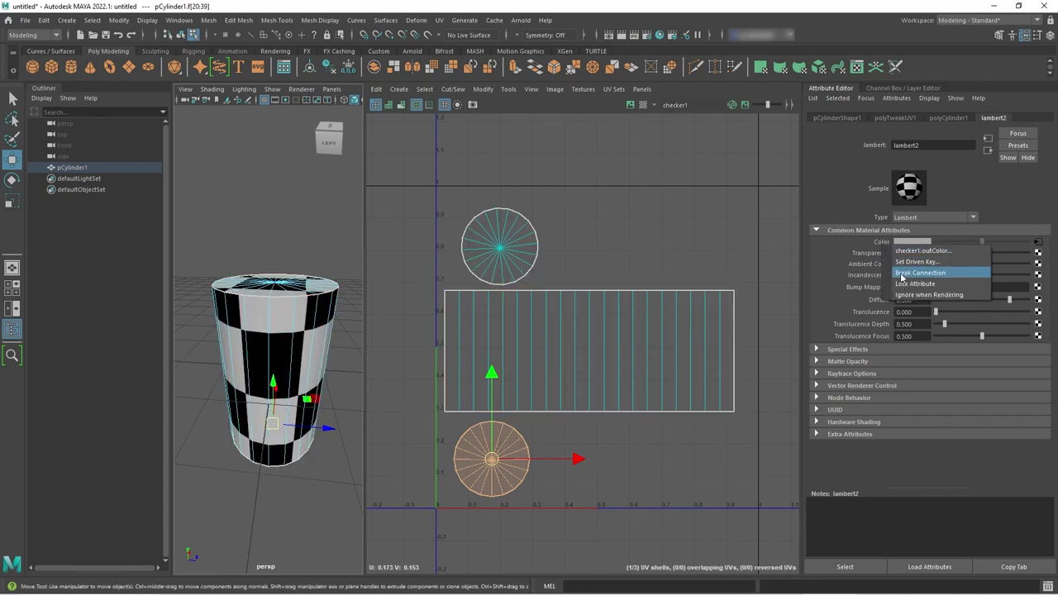
{"action": "left_click", "coordinate": [901, 273]}
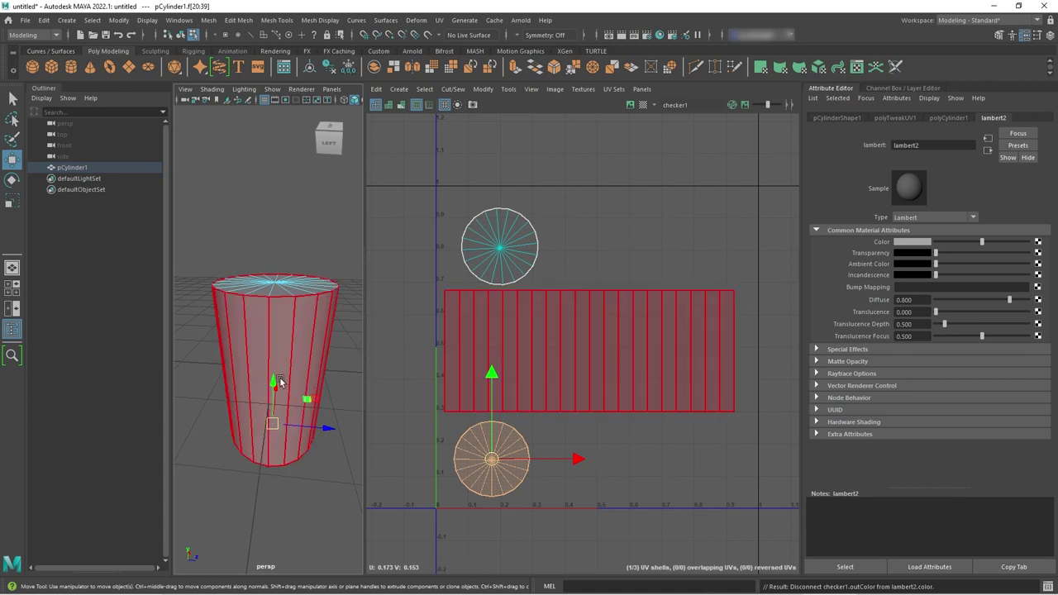
{"action": "left_click_drag", "start_coordinate": [278, 379], "coordinate": [281, 373], "text": "alt"}
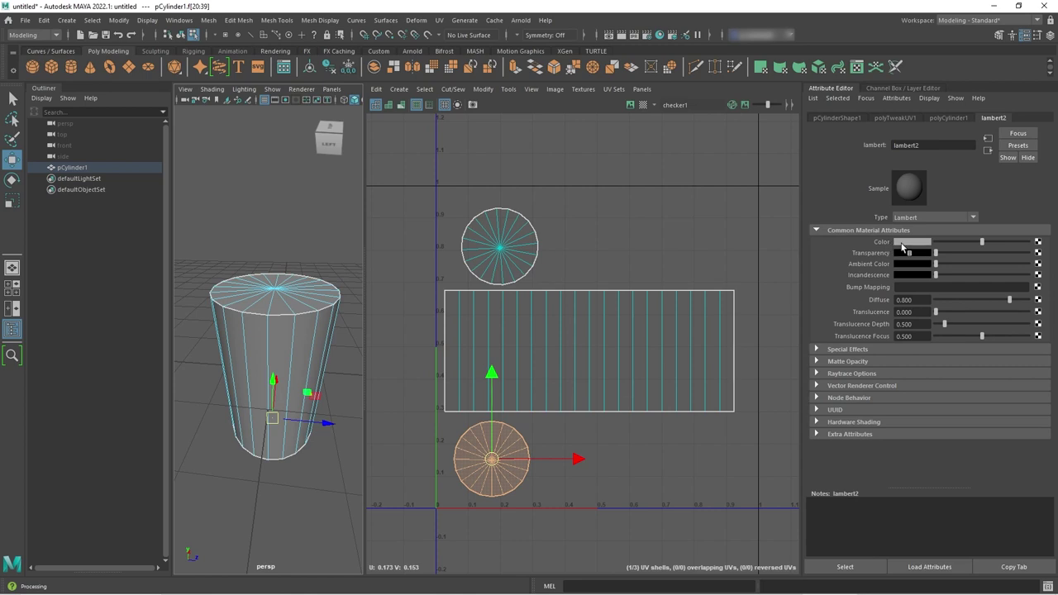
Connect a File texture node to lambert2's Color and browse for its image
{"action": "left_click", "coordinate": [1038, 243]}
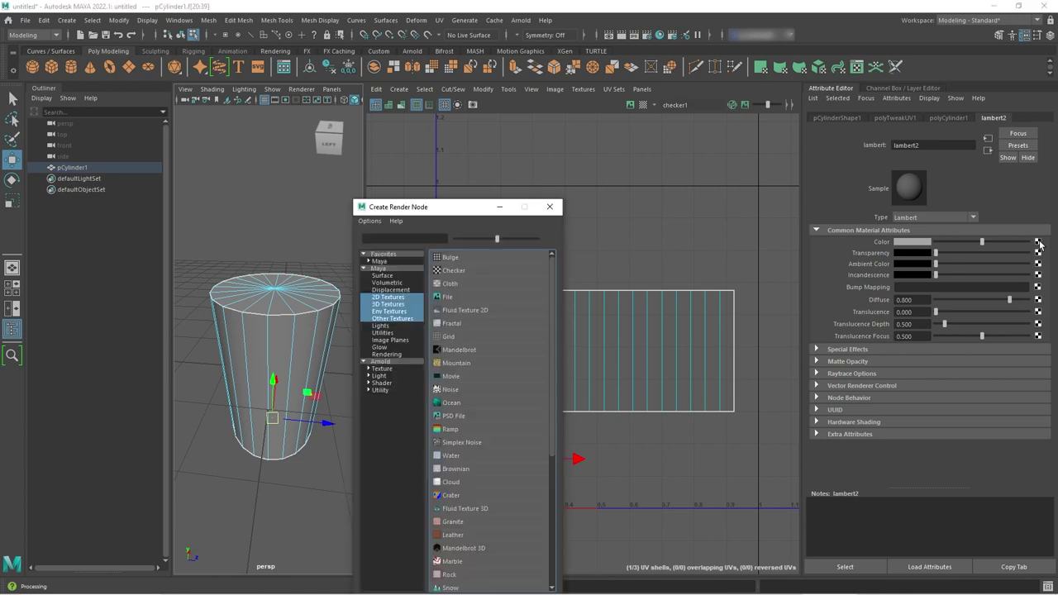
{"action": "left_click", "coordinate": [447, 299]}
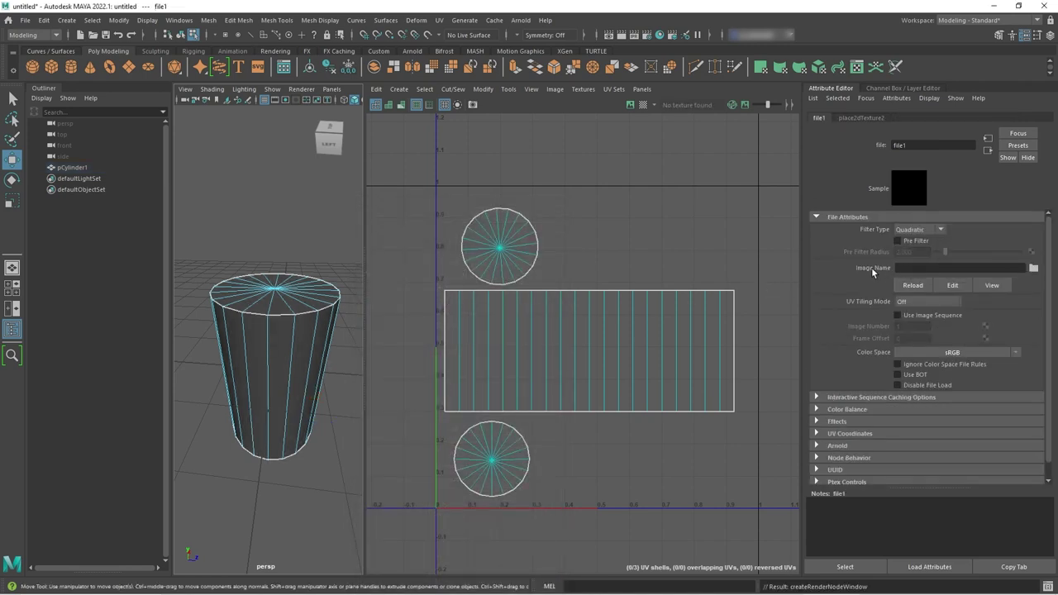
{"action": "left_click", "coordinate": [1032, 268]}
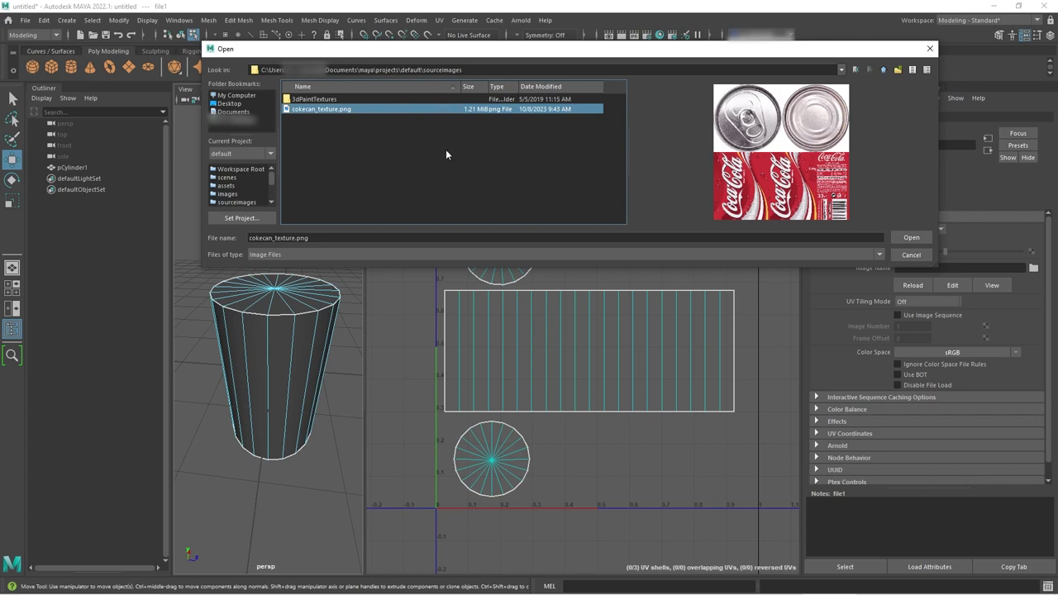
Load cokecan_texture.png from the default project's sourceimages folder as the file texture's image
{"action": "left_click_drag", "start_coordinate": [462, 69], "coordinate": [402, 70]}
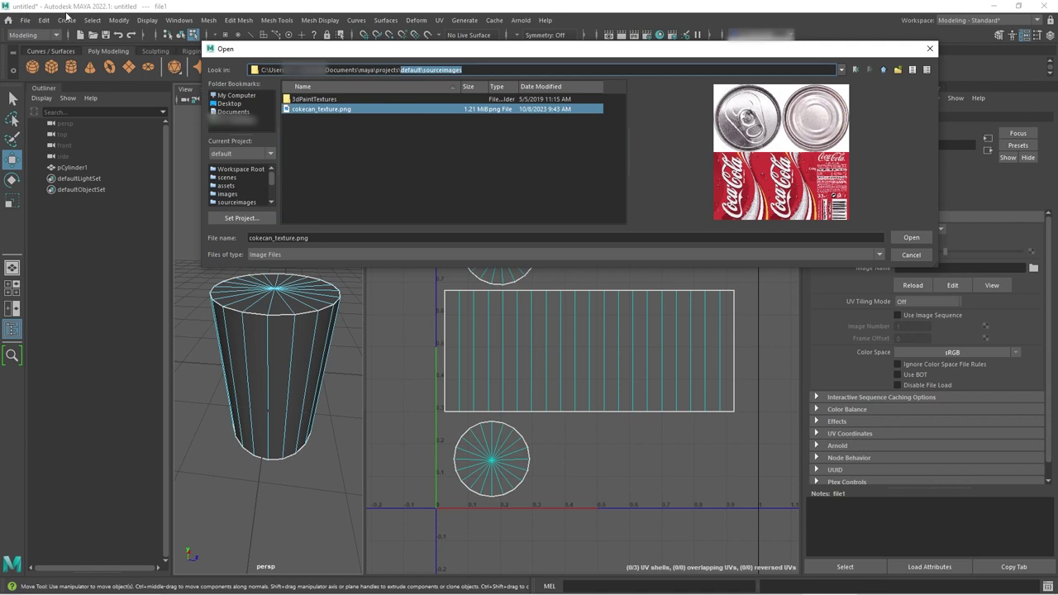
{"action": "left_click", "coordinate": [441, 70]}
{"action": "left_click_drag", "start_coordinate": [400, 69], "coordinate": [421, 69]}
{"action": "left_click", "coordinate": [481, 72]}
{"action": "left_click_drag", "start_coordinate": [462, 70], "coordinate": [427, 70]}
{"action": "left_click", "coordinate": [311, 109]}
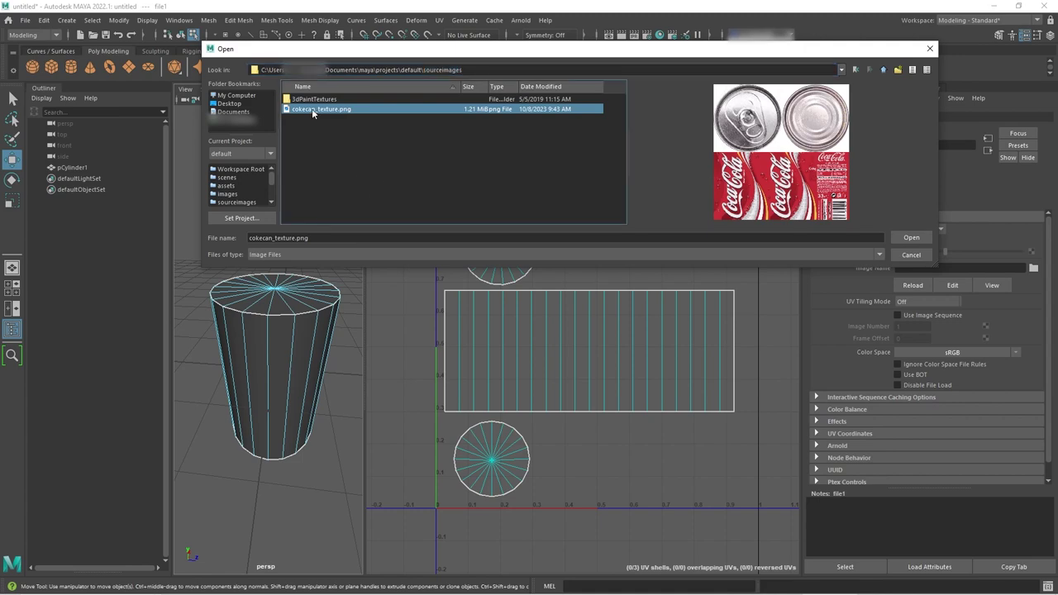
{"action": "left_click", "coordinate": [909, 238]}
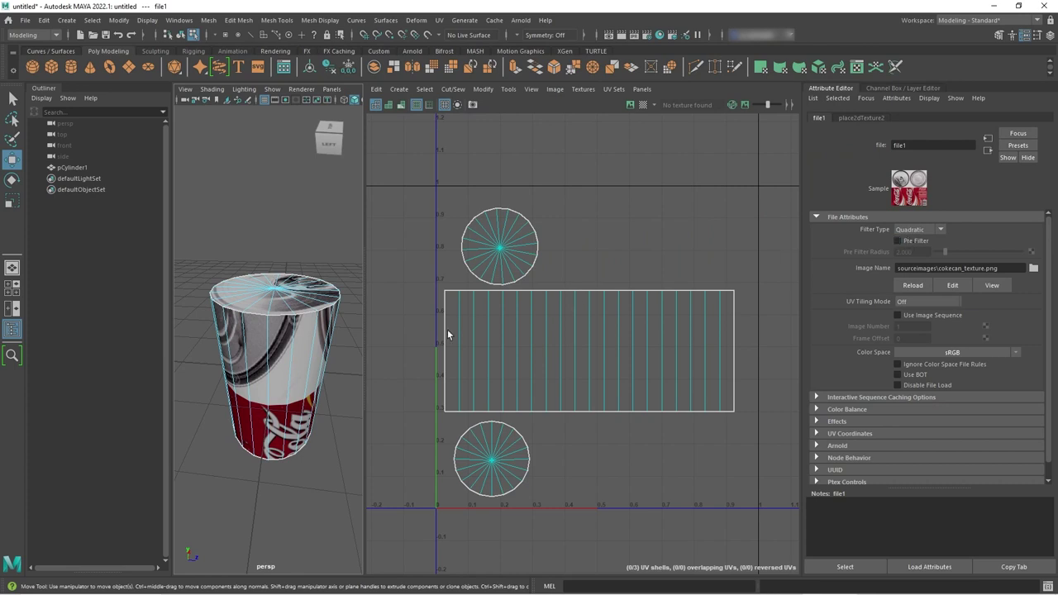
Enlarge the perspective view against the UV Editor and view the whole textured can
{"action": "left_click", "coordinate": [329, 389]}
{"action": "left_click_drag", "start_coordinate": [329, 388], "coordinate": [299, 399], "text": "alt"}
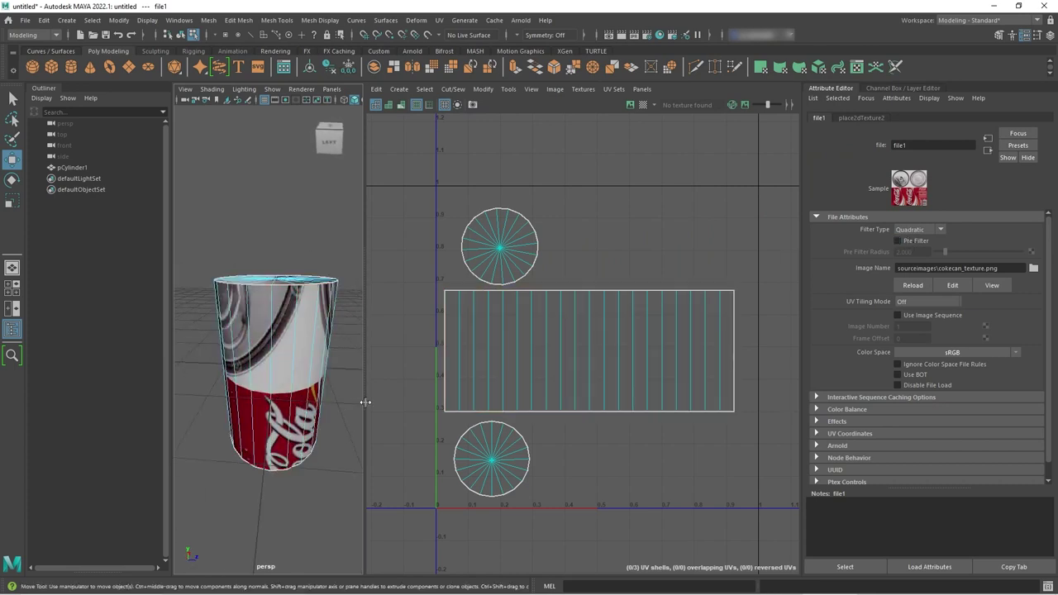
{"action": "left_click_drag", "start_coordinate": [364, 401], "coordinate": [579, 401]}
{"action": "scroll", "coordinate": [537, 405], "scroll_direction": "down", "scroll_amount": 5}
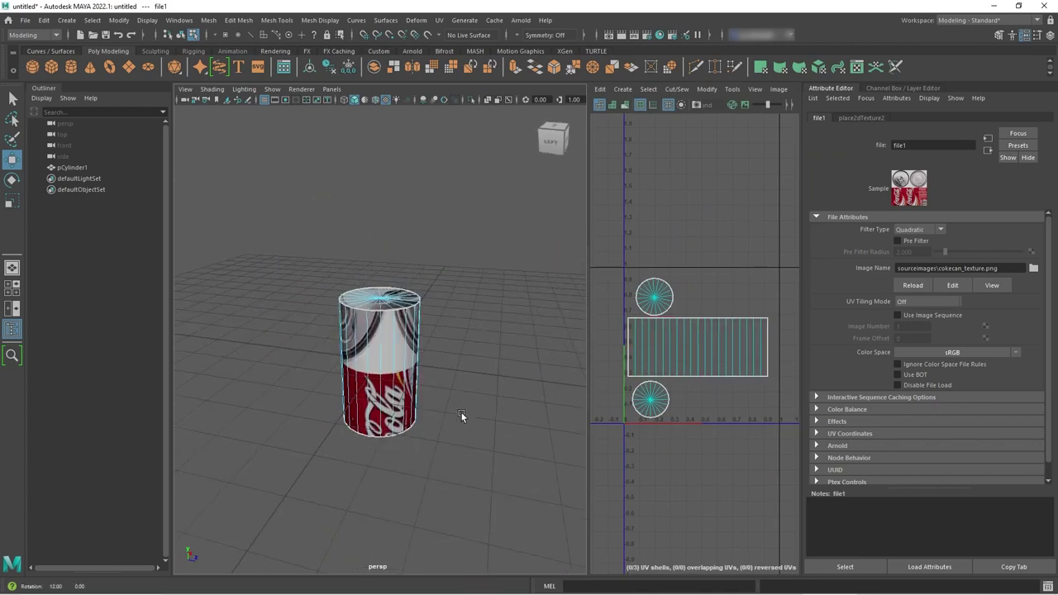
Return the can to object mode and examine how the Coca-Cola texture falls on its side and top
{"action": "left_click", "coordinate": [443, 410]}
{"action": "right_click_drag", "start_coordinate": [442, 395], "coordinate": [506, 265]}
{"action": "left_click", "coordinate": [506, 368]}
{"action": "left_click_drag", "start_coordinate": [446, 421], "coordinate": [423, 414], "text": "alt"}
{"action": "left_click", "coordinate": [381, 355]}
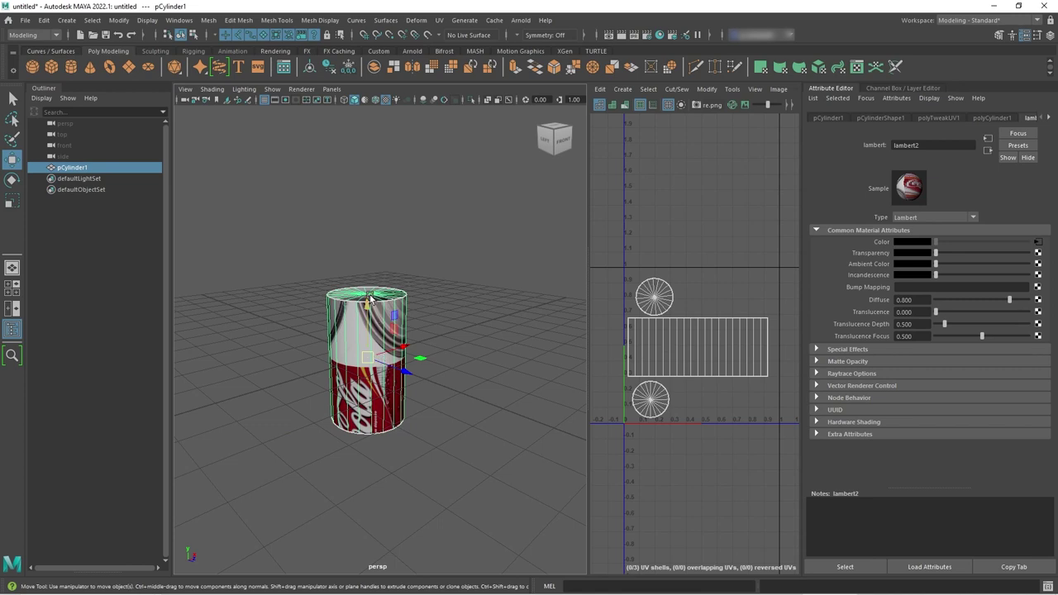
{"action": "left_click_drag", "start_coordinate": [367, 283], "coordinate": [460, 371], "text": "alt"}
{"action": "left_click", "coordinate": [478, 351]}
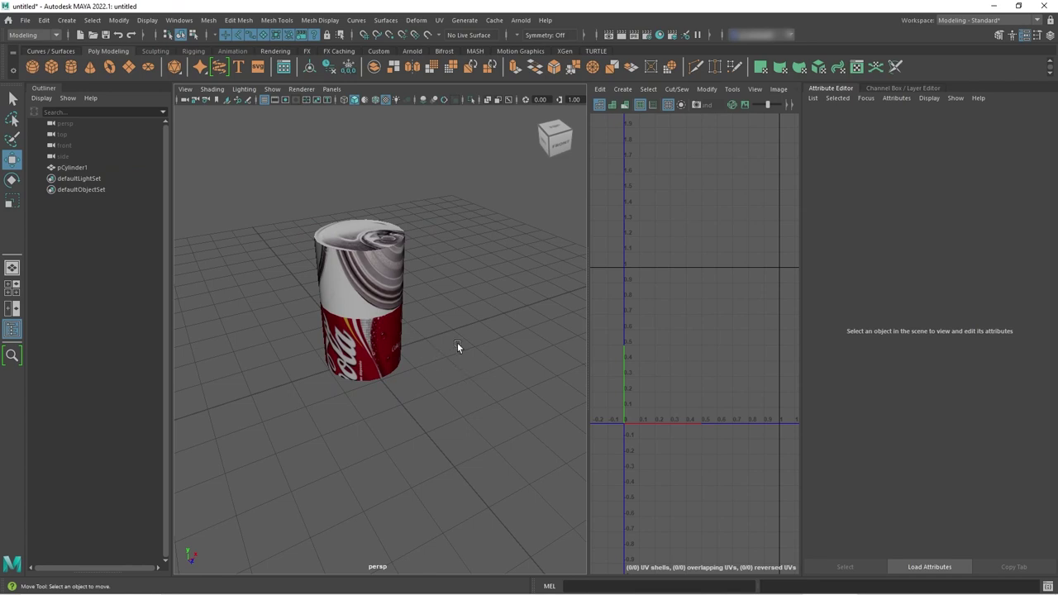
Select the can and enlarge the UV Editor against the perspective view, keeping the can in close view
{"action": "left_click", "coordinate": [382, 300]}
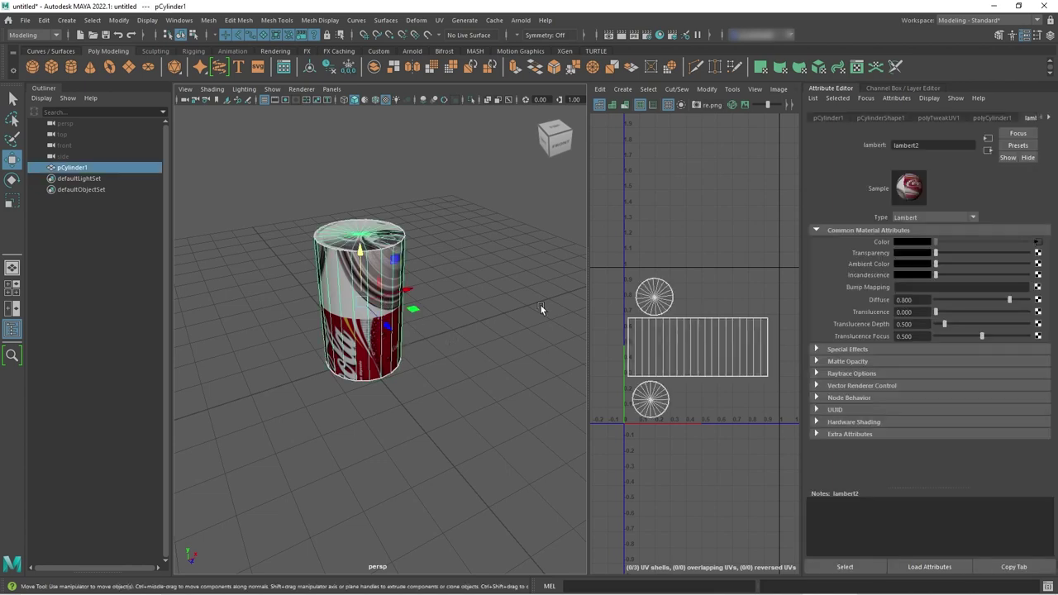
{"action": "left_click_drag", "start_coordinate": [589, 308], "coordinate": [349, 316]}
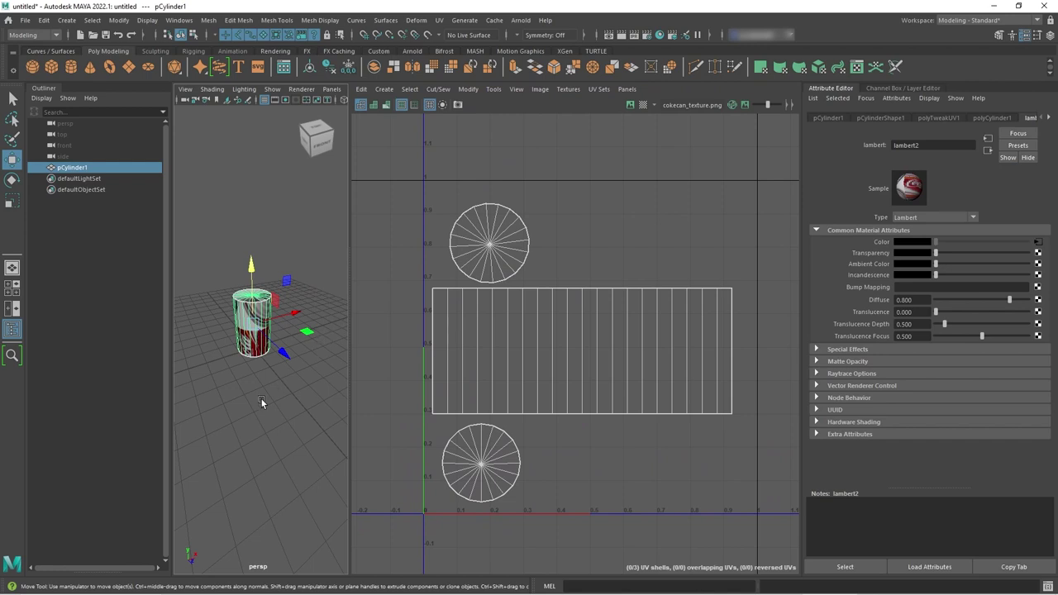
{"action": "right_click_drag", "start_coordinate": [262, 401], "coordinate": [306, 411], "text": "alt"}
{"action": "mouse_move", "coordinate": [306, 409]}
{"action": "left_mouse_down", "text": "alt"}
{"action": "mouse_move", "coordinate": [276, 381]}
{"action": "mouse_move", "coordinate": [286, 413]}
{"action": "left_mouse_up", "text": "alt"}
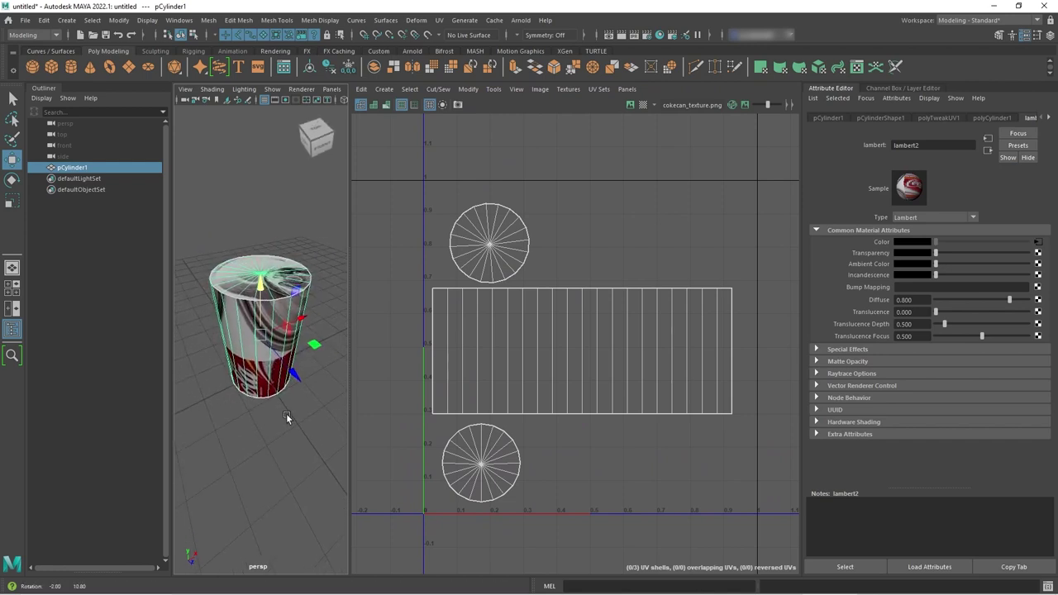
Display the cokecan_texture.png image behind the UV shells in the UV Editor and dim it
{"action": "left_click", "coordinate": [630, 105]}
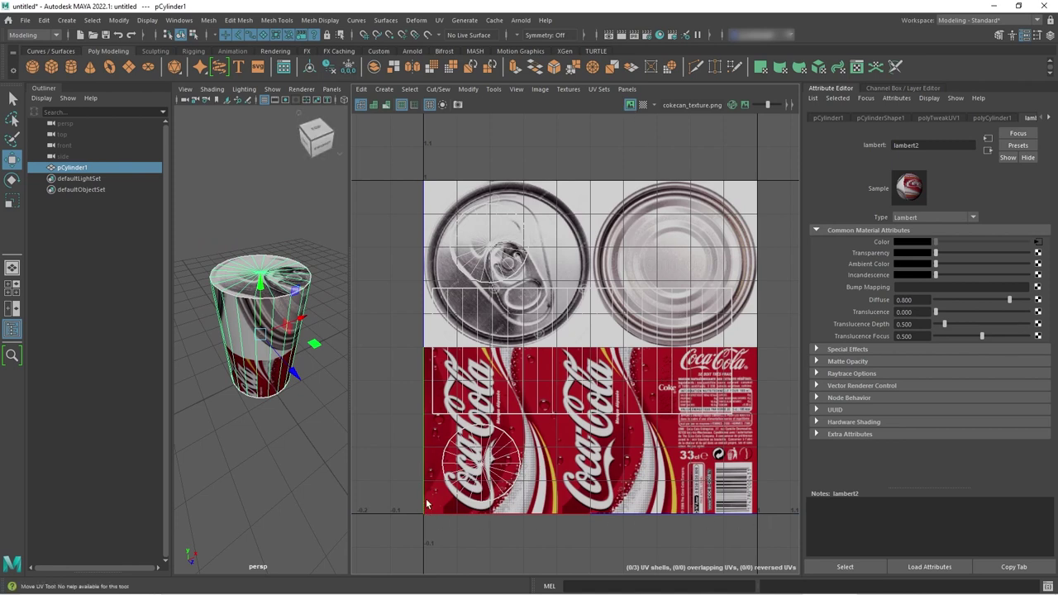
{"action": "left_click", "coordinate": [630, 105]}
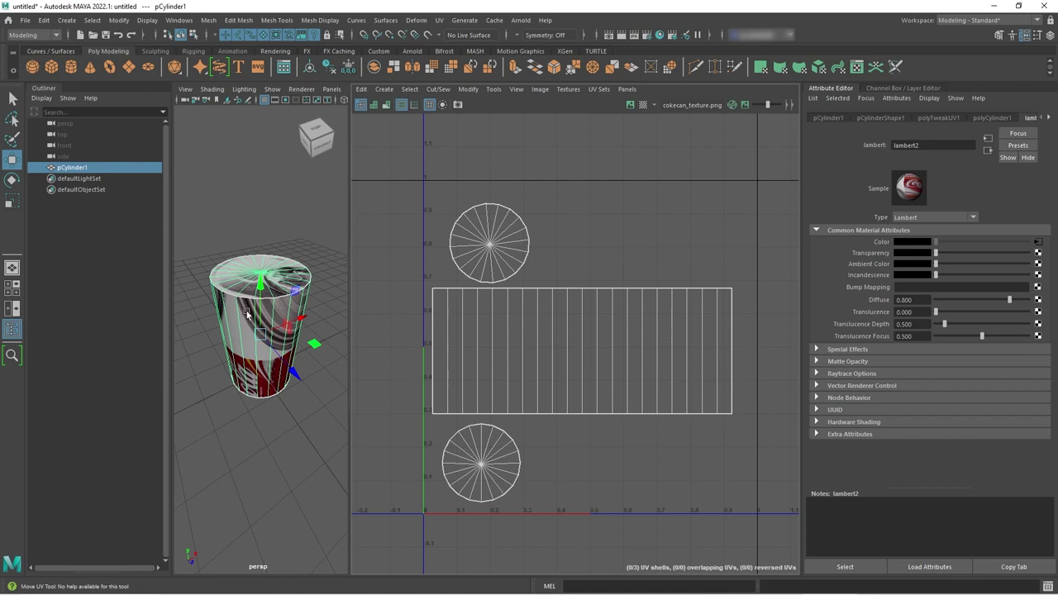
{"action": "left_click", "coordinate": [629, 107]}
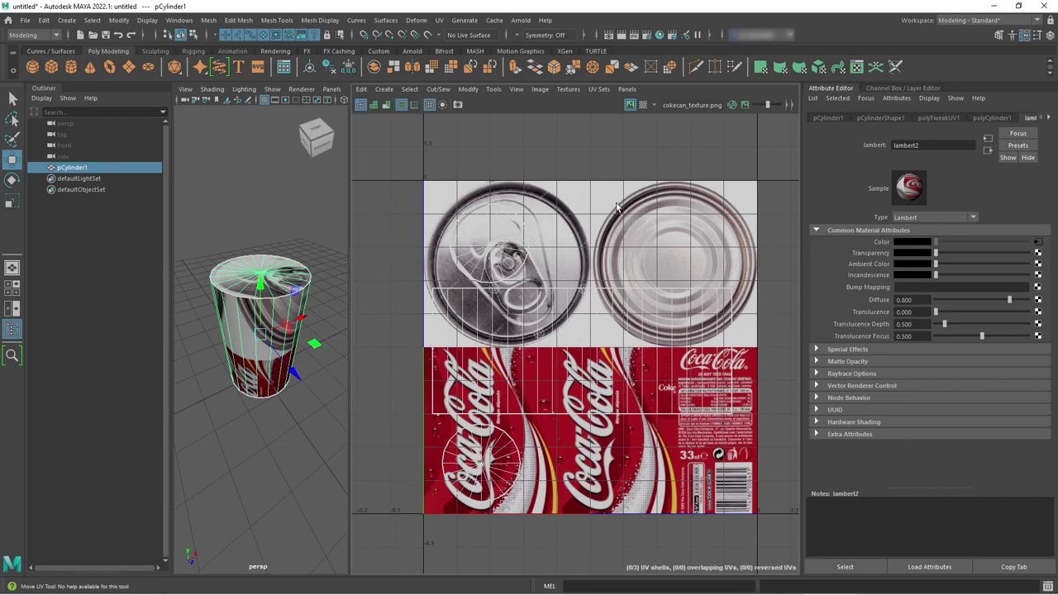
{"action": "left_click", "coordinate": [745, 105]}
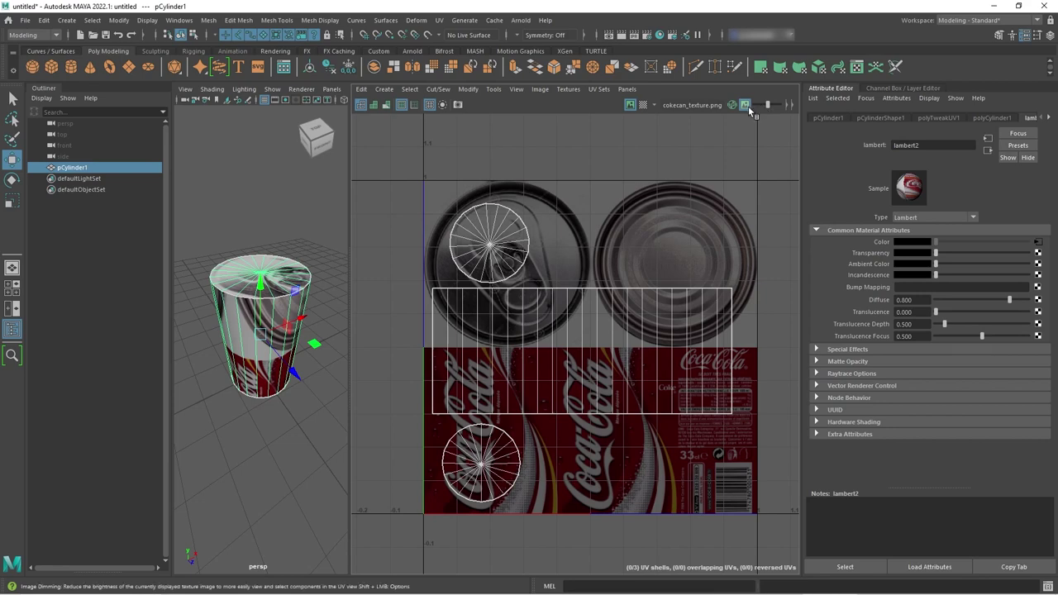
{"action": "left_click_drag", "start_coordinate": [768, 106], "coordinate": [767, 106]}
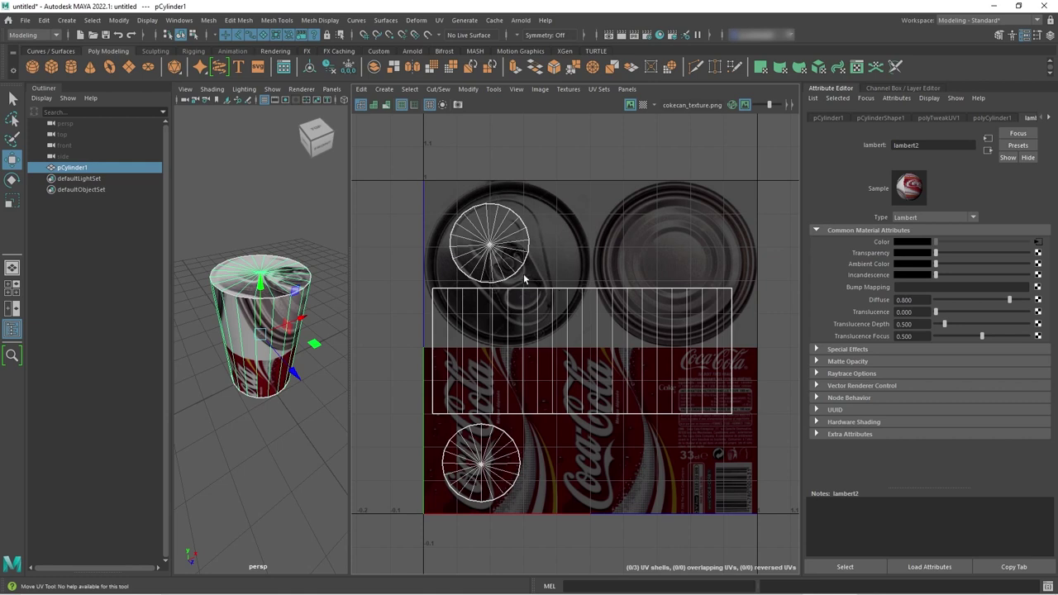
Select the upper circular UV shell and move it onto the center of the can-lid image
{"action": "right_click_drag", "start_coordinate": [490, 247], "coordinate": [463, 245]}
{"action": "left_click_drag", "start_coordinate": [483, 248], "coordinate": [508, 272]}
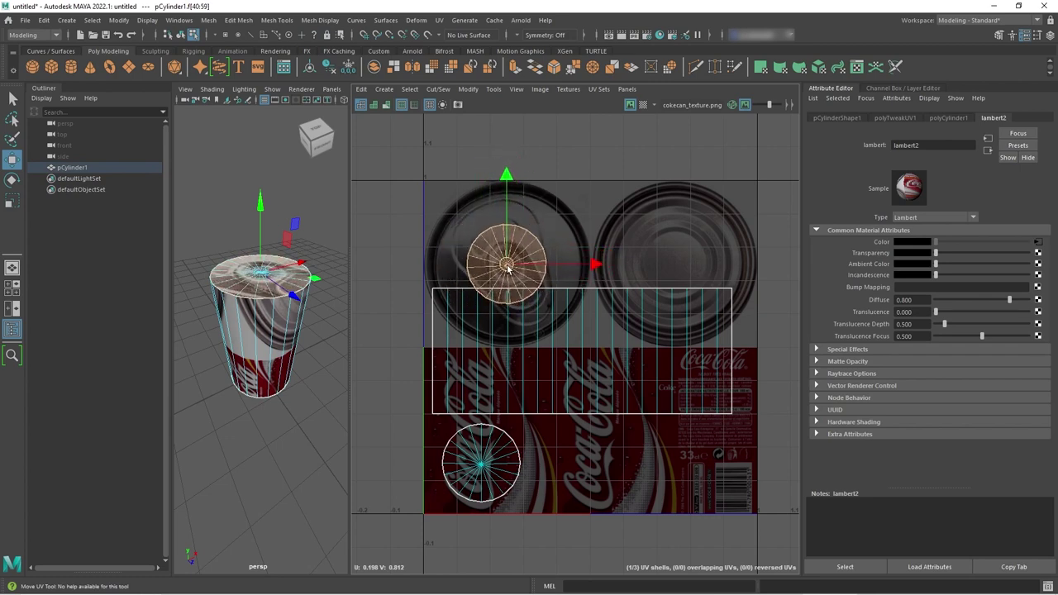
{"action": "scroll", "coordinate": [253, 341], "scroll_direction": "up", "scroll_amount": 5}
{"action": "left_click_drag", "start_coordinate": [277, 319], "coordinate": [269, 332], "text": "alt"}
{"action": "mouse_move", "coordinate": [508, 268]}
{"action": "left_mouse_down"}
{"action": "mouse_move", "coordinate": [517, 267]}
{"action": "mouse_move", "coordinate": [512, 273]}
{"action": "left_mouse_up"}
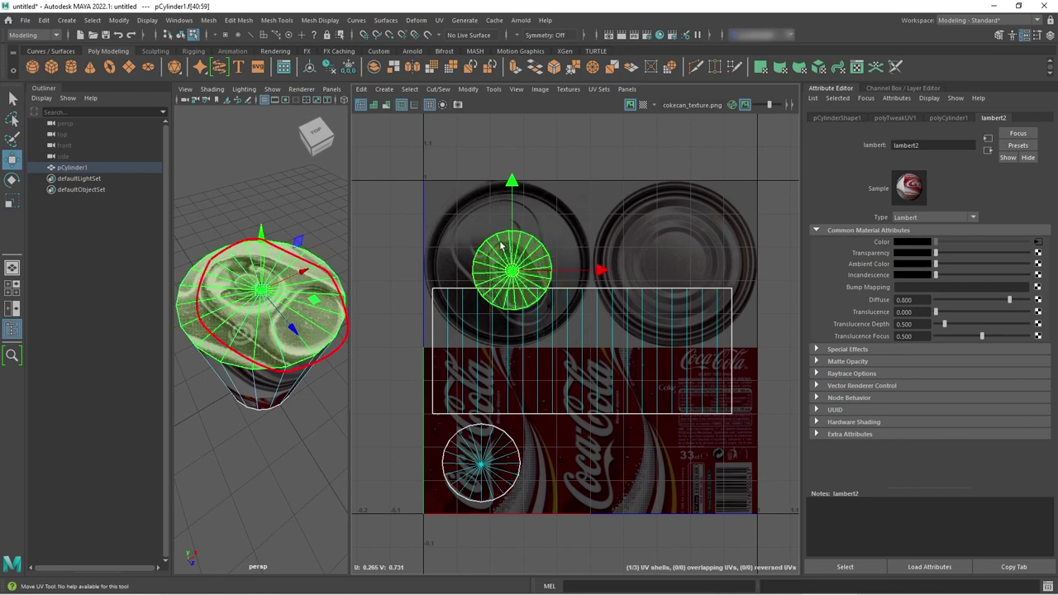
{"action": "left_click", "coordinate": [538, 263]}
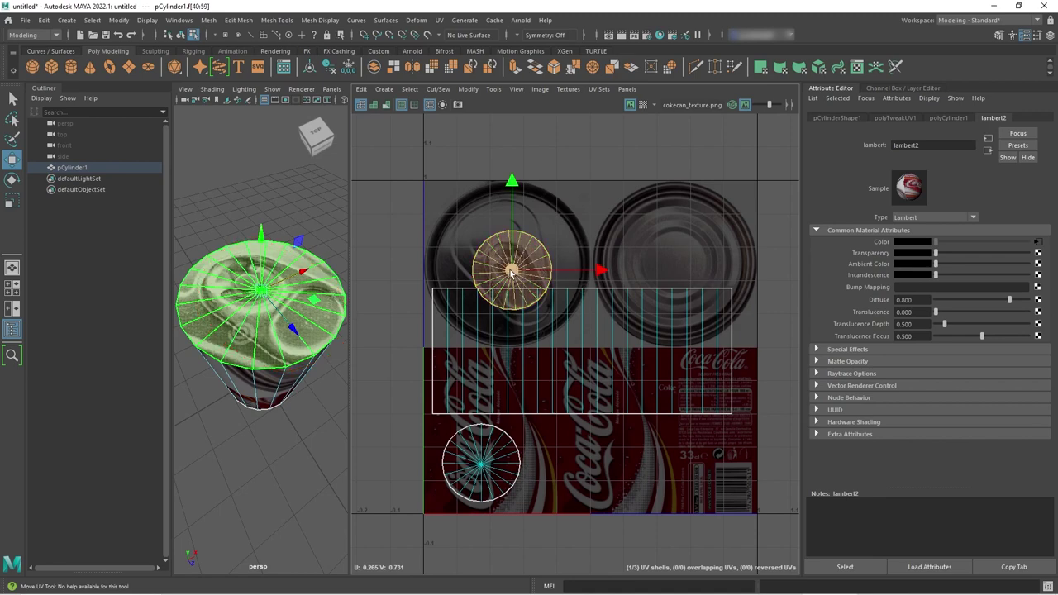
{"action": "mouse_move", "coordinate": [510, 275]}
{"action": "left_mouse_down"}
{"action": "mouse_move", "coordinate": [590, 241]}
{"action": "mouse_move", "coordinate": [512, 276]}
{"action": "left_mouse_up"}
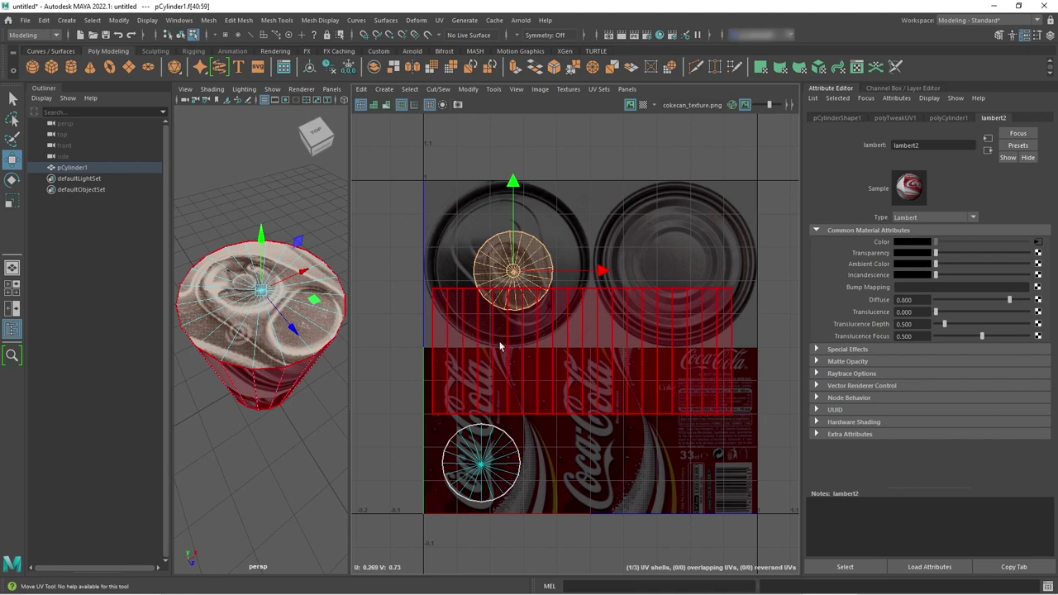
Scale the top cap's UV shell up to the size of the can-lid image and align it with the lid's outline
{"action": "key", "text": "r"}
{"action": "left_click_drag", "start_coordinate": [512, 271], "coordinate": [599, 198]}
{"action": "key", "text": "w"}
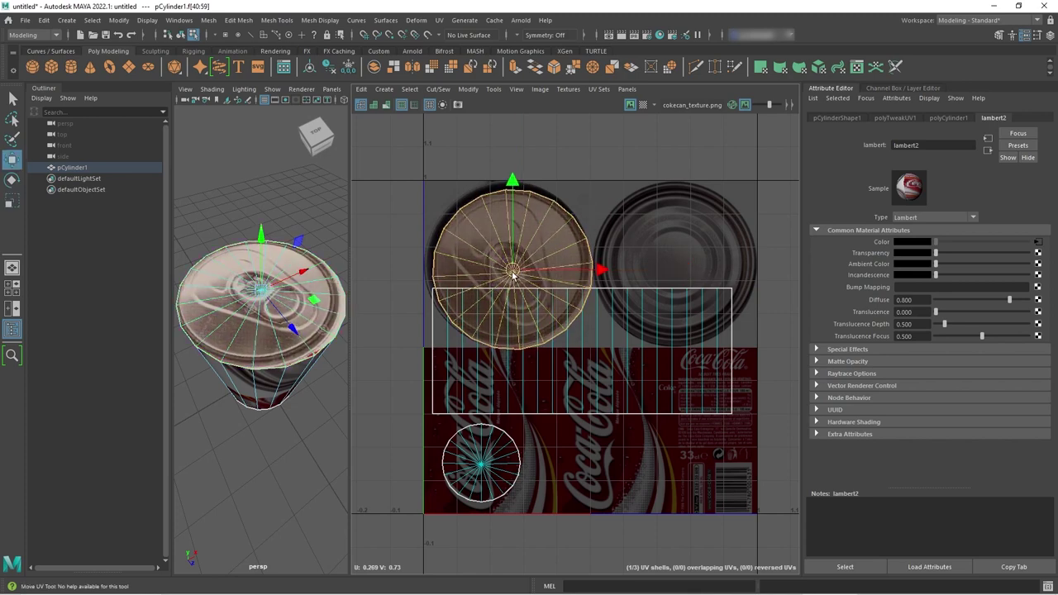
{"action": "left_click_drag", "start_coordinate": [513, 271], "coordinate": [509, 269]}
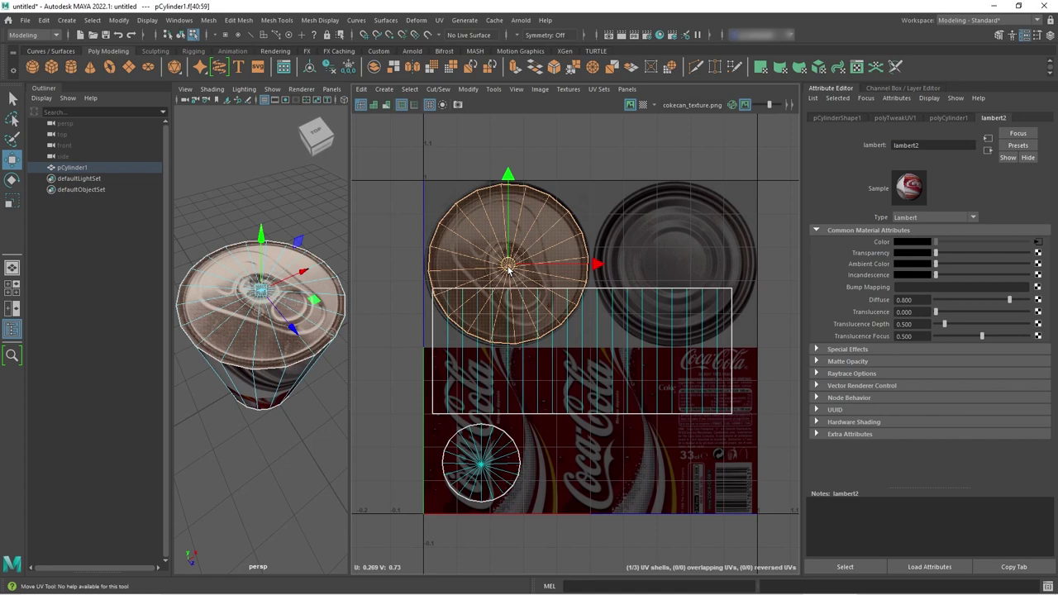
Select the bottom cap's UV shell and move it over the lower part of the second Coca-Cola logo
{"action": "left_click", "coordinate": [278, 438]}
{"action": "mouse_move", "coordinate": [289, 432]}
{"action": "left_mouse_down", "text": "alt"}
{"action": "mouse_move", "coordinate": [265, 442]}
{"action": "mouse_move", "coordinate": [313, 420]}
{"action": "mouse_move", "coordinate": [301, 424]}
{"action": "left_mouse_up", "text": "alt"}
{"action": "left_click_drag", "start_coordinate": [288, 474], "coordinate": [298, 369], "text": "alt"}
{"action": "right_click_drag", "start_coordinate": [298, 369], "coordinate": [305, 375], "text": "alt"}
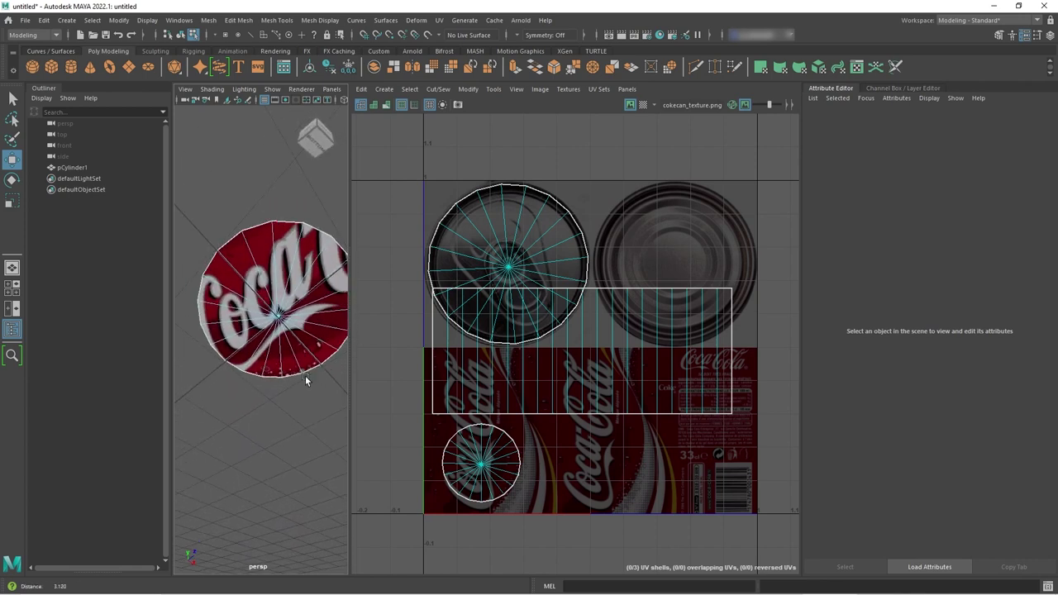
{"action": "left_click_drag", "start_coordinate": [299, 390], "coordinate": [300, 426], "text": "alt"}
{"action": "left_click", "coordinate": [308, 314]}
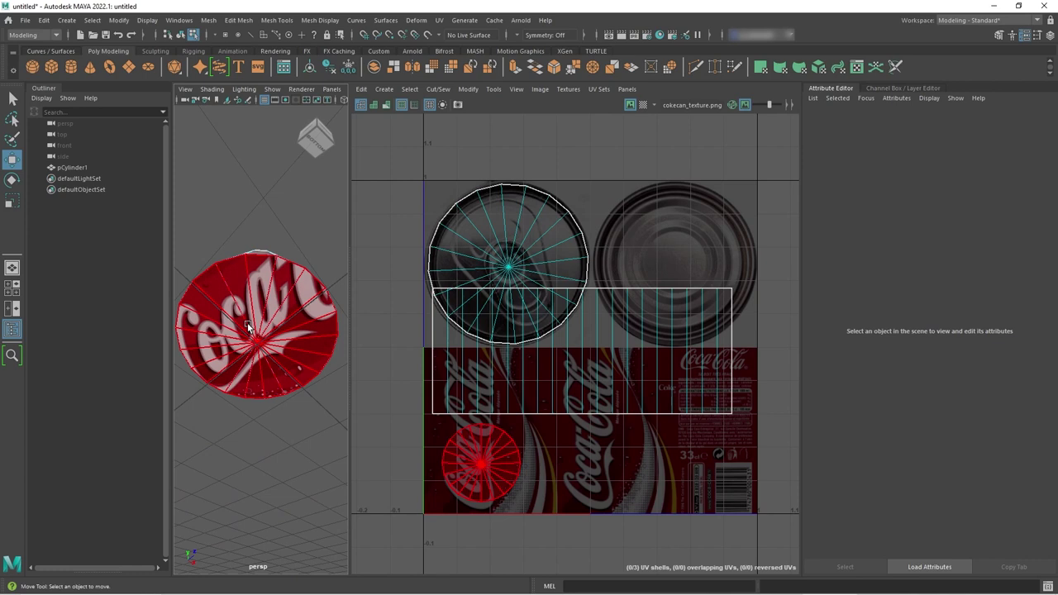
{"action": "left_click", "coordinate": [385, 447]}
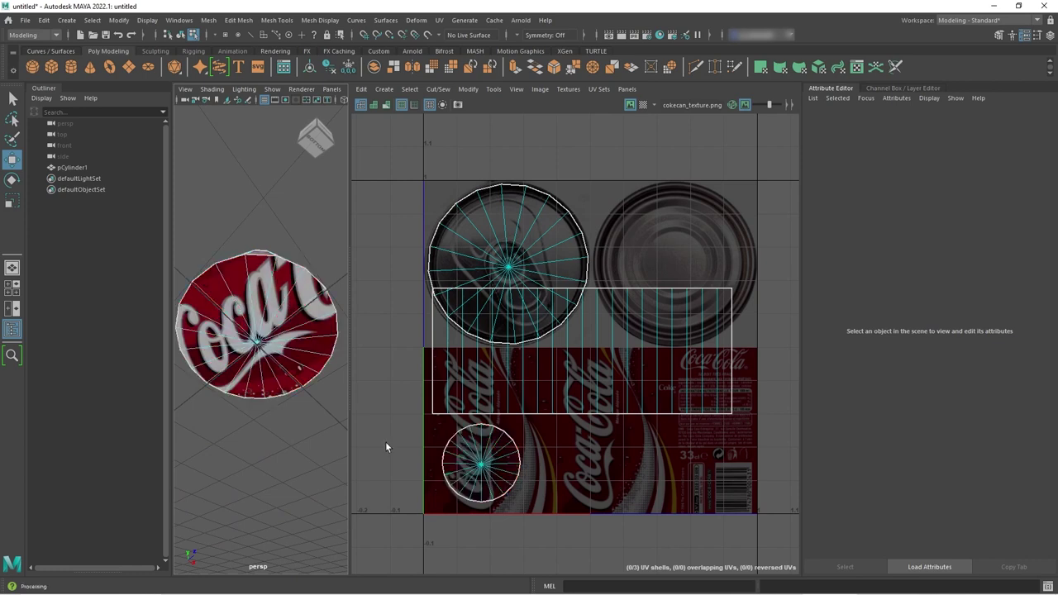
{"action": "right_click_drag", "start_coordinate": [515, 448], "coordinate": [478, 414]}
{"action": "left_click", "coordinate": [485, 462]}
{"action": "left_click", "coordinate": [485, 463]}
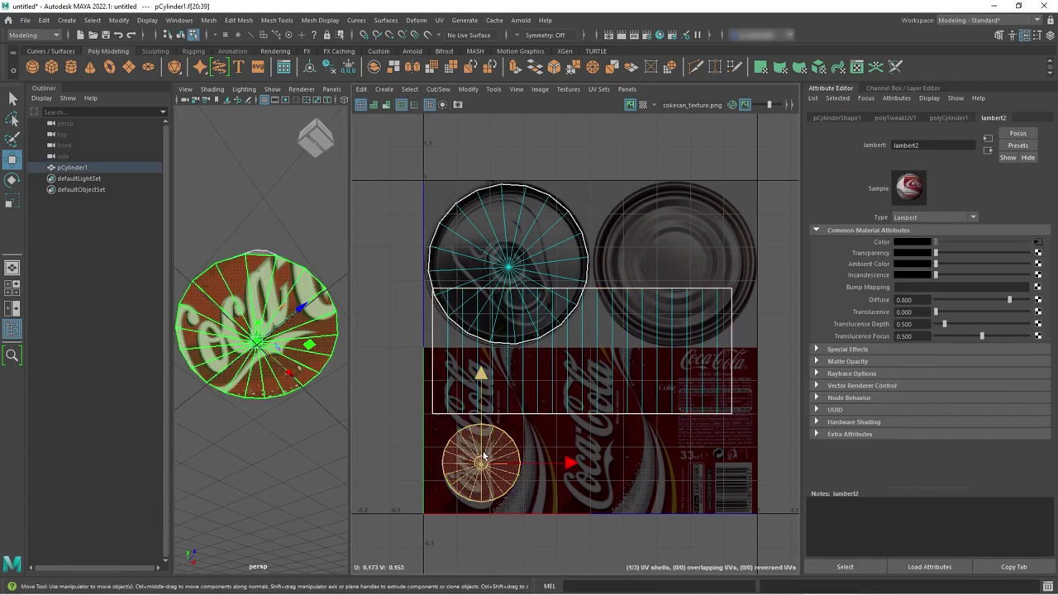
{"action": "left_click_drag", "start_coordinate": [480, 463], "coordinate": [592, 473]}
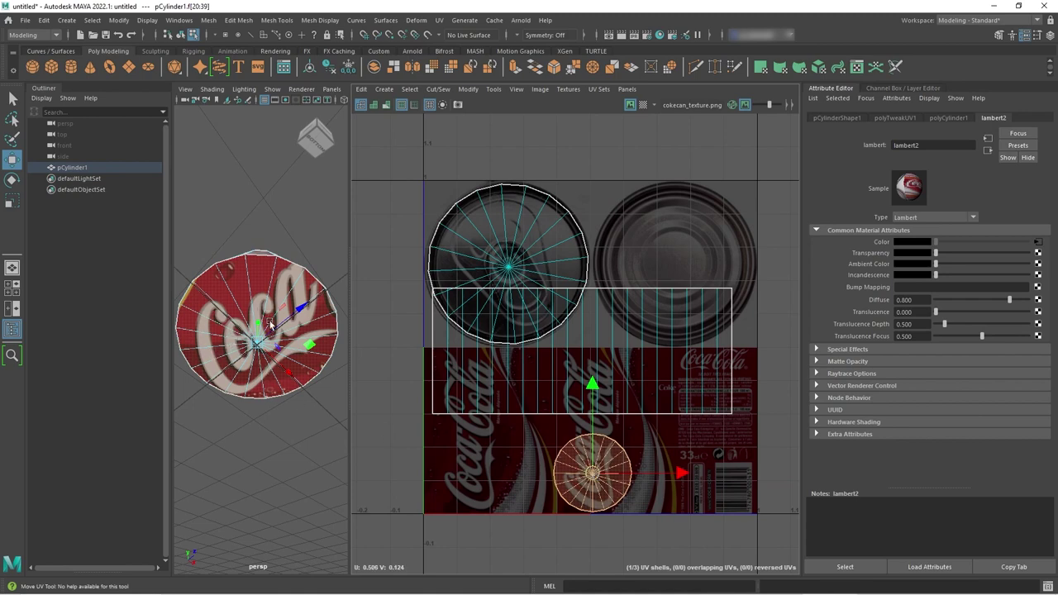
Rotate the bottom cap's UV shell slightly in place over the Coca-Cola logo
{"action": "left_click", "coordinate": [566, 451]}
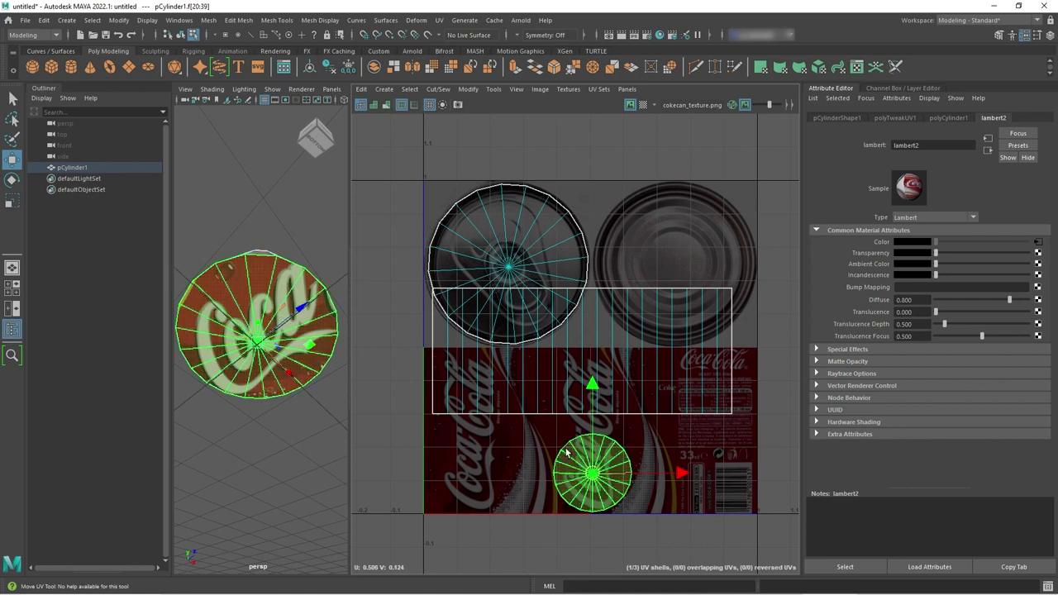
{"action": "key", "text": "e"}
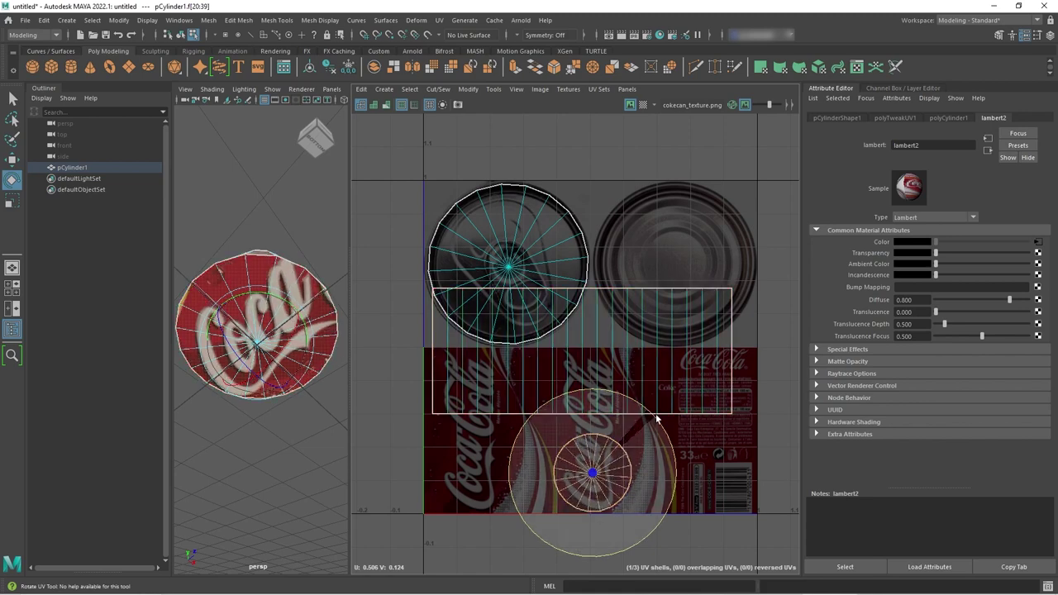
{"action": "mouse_move", "coordinate": [655, 419]}
{"action": "left_mouse_down"}
{"action": "mouse_move", "coordinate": [678, 438]}
{"action": "mouse_move", "coordinate": [663, 439]}
{"action": "mouse_move", "coordinate": [570, 362]}
{"action": "mouse_move", "coordinate": [643, 436]}
{"action": "left_mouse_up"}
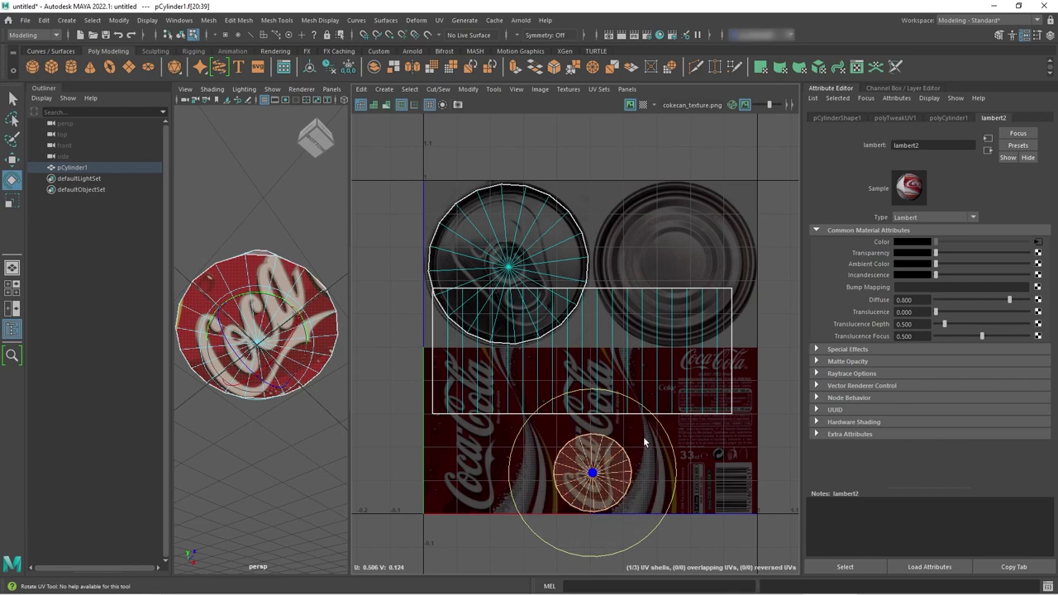
{"action": "key", "text": "w"}
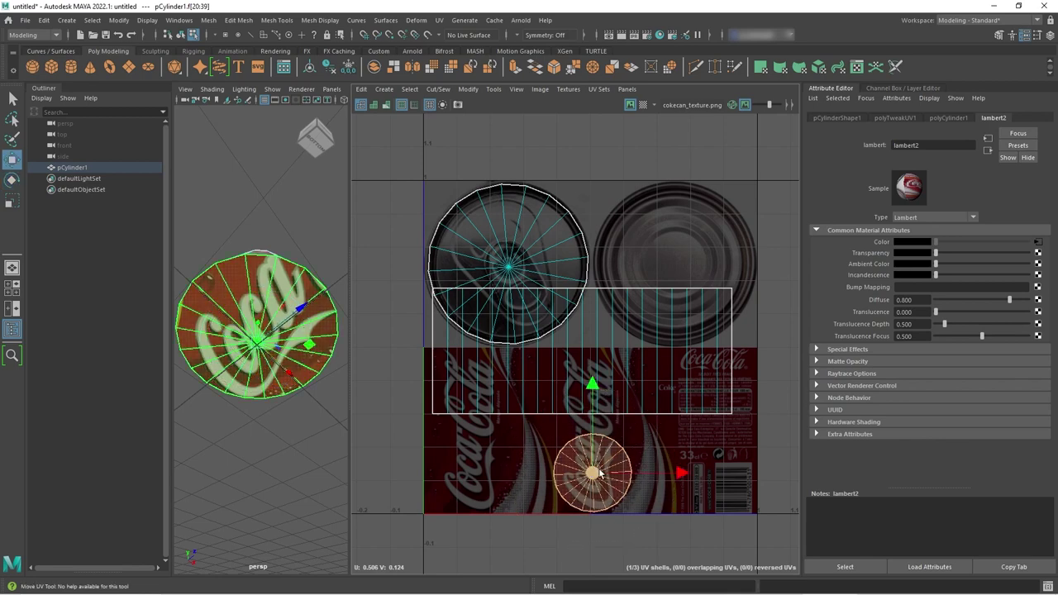
Move the bottom cap's UV shell onto the center of the can-base image and check the can's underside
{"action": "left_click_drag", "start_coordinate": [592, 472], "coordinate": [676, 268]}
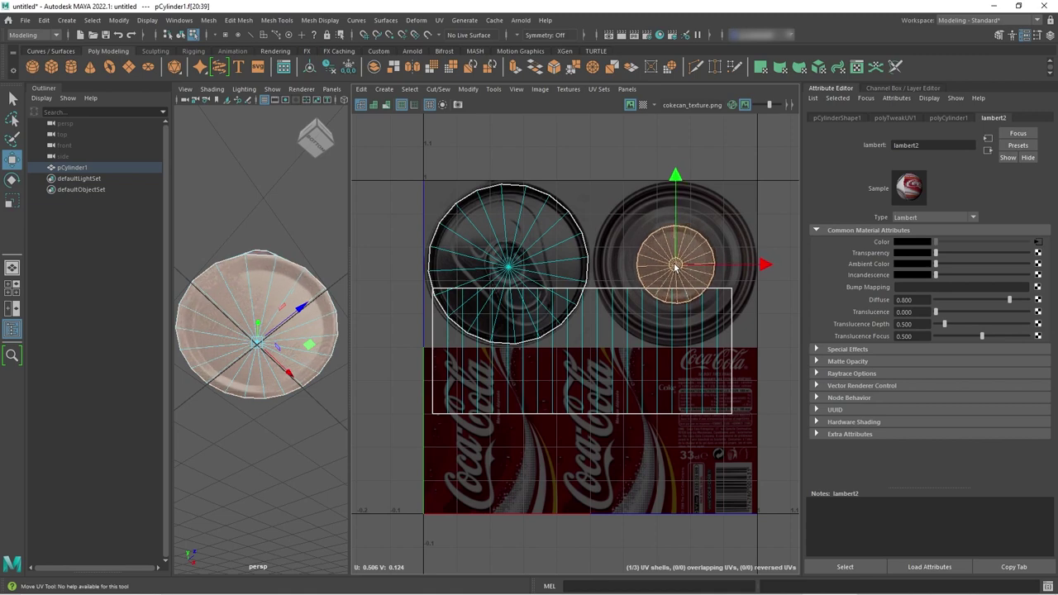
{"action": "left_click", "coordinate": [253, 437]}
{"action": "left_click_drag", "start_coordinate": [301, 429], "coordinate": [288, 445], "text": "alt"}
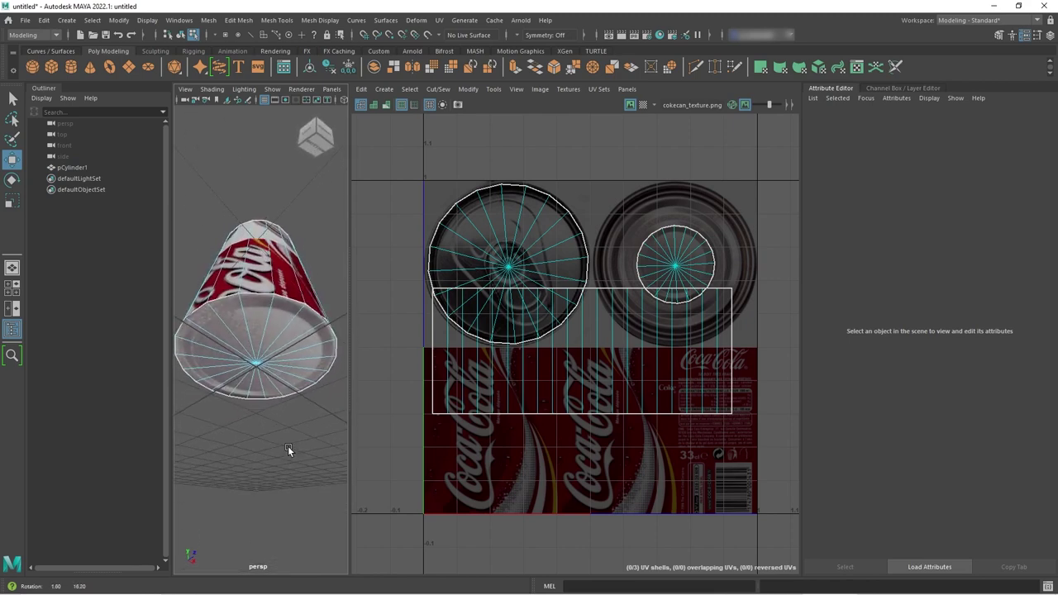
Scale the bottom cap's UV shell up until it fits the outline of the can-base image
{"action": "left_click", "coordinate": [685, 261]}
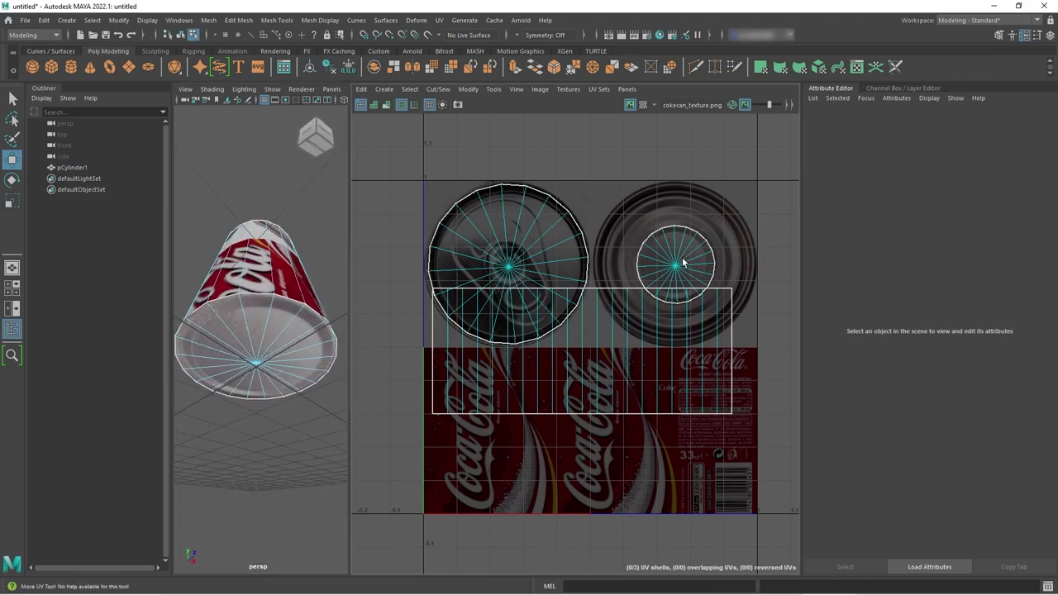
{"action": "key", "text": "r"}
{"action": "left_click_drag", "start_coordinate": [683, 263], "coordinate": [765, 171]}
{"action": "left_click", "coordinate": [293, 436]}
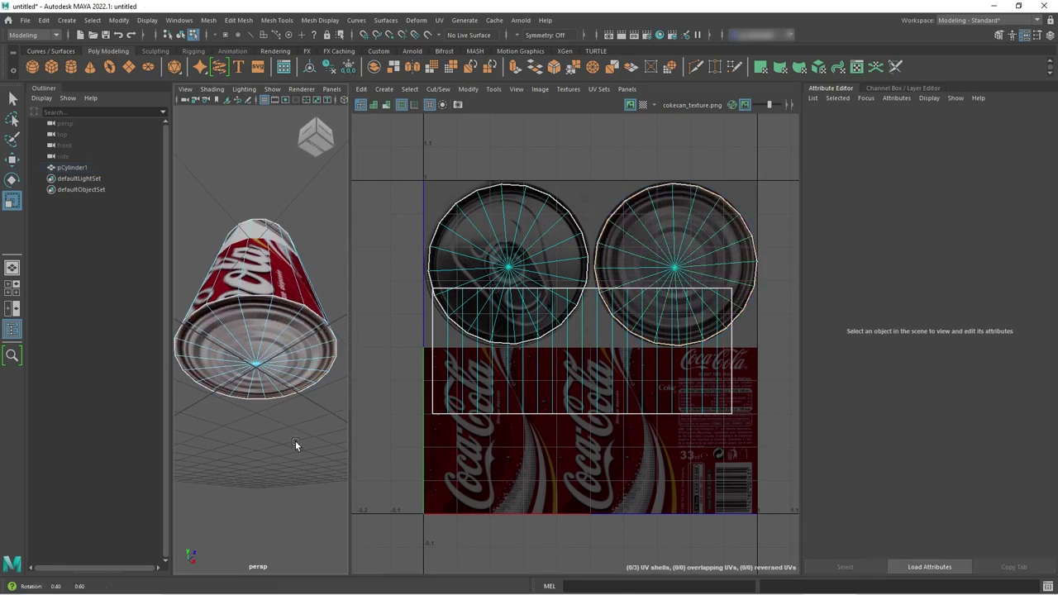
Select the can body's rectangular UV shell and move it down to the middle of the red label image
{"action": "left_click_drag", "start_coordinate": [295, 441], "coordinate": [303, 469], "text": "alt"}
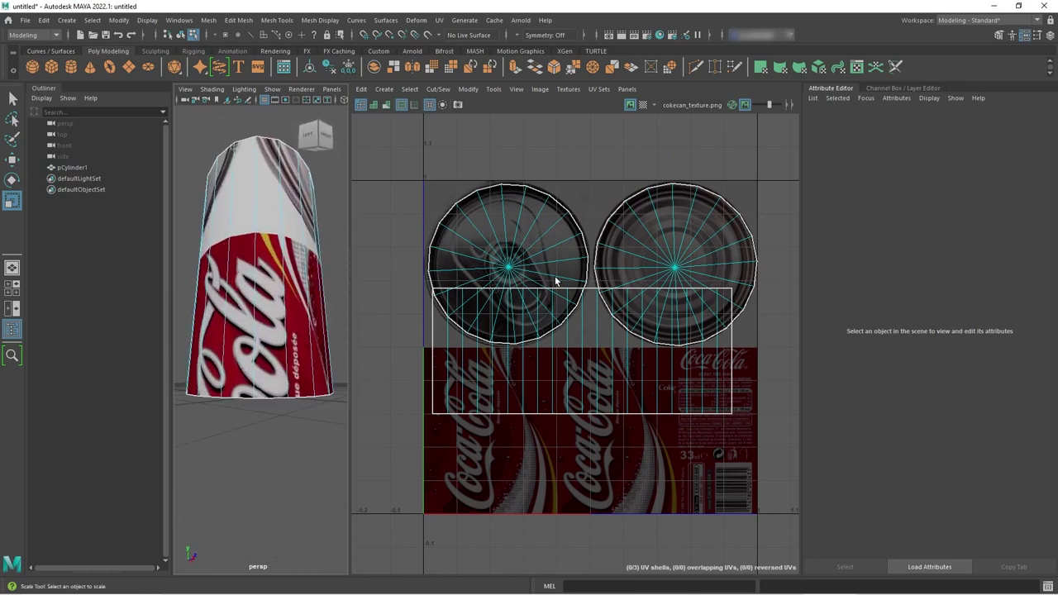
{"action": "scroll", "coordinate": [304, 409], "scroll_direction": "down", "scroll_amount": 3}
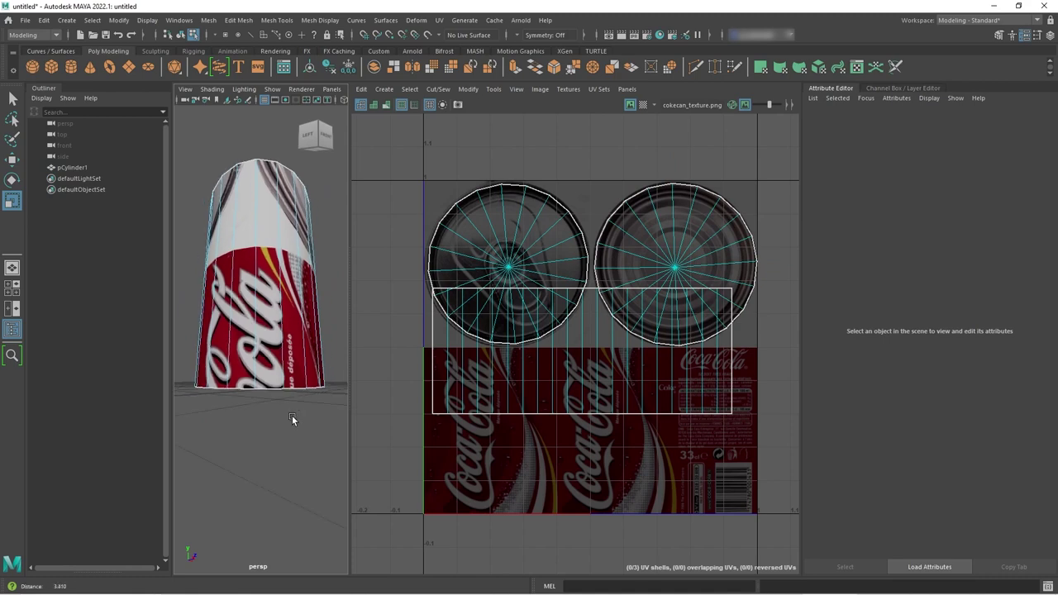
{"action": "left_click_drag", "start_coordinate": [286, 395], "coordinate": [280, 436], "text": "alt"}
{"action": "scroll", "coordinate": [248, 441], "scroll_direction": "down", "scroll_amount": 3}
{"action": "left_click", "coordinate": [498, 419]}
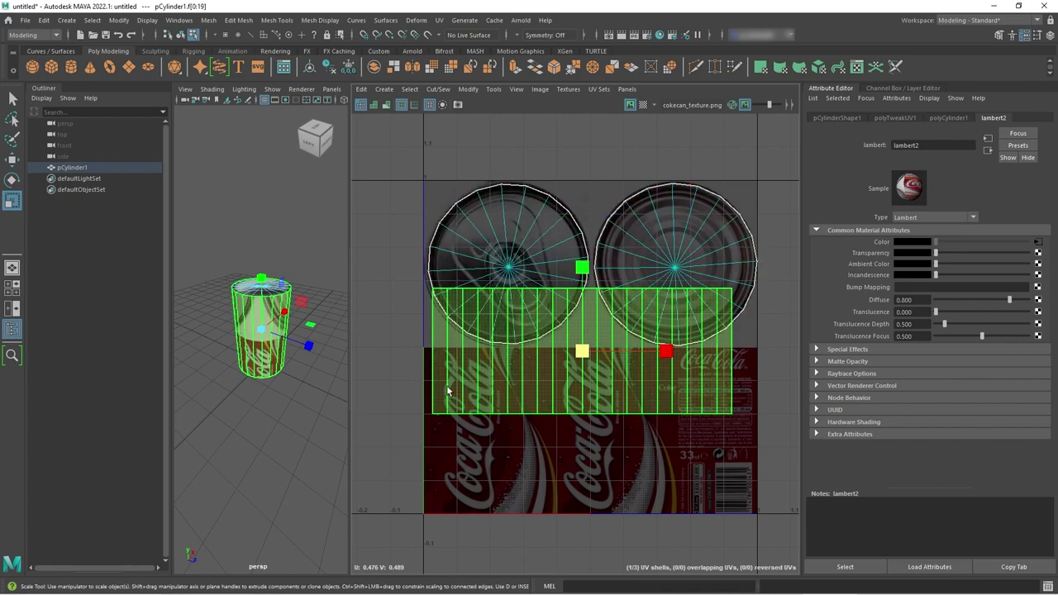
{"action": "left_click_drag", "start_coordinate": [307, 418], "coordinate": [266, 329], "text": "alt"}
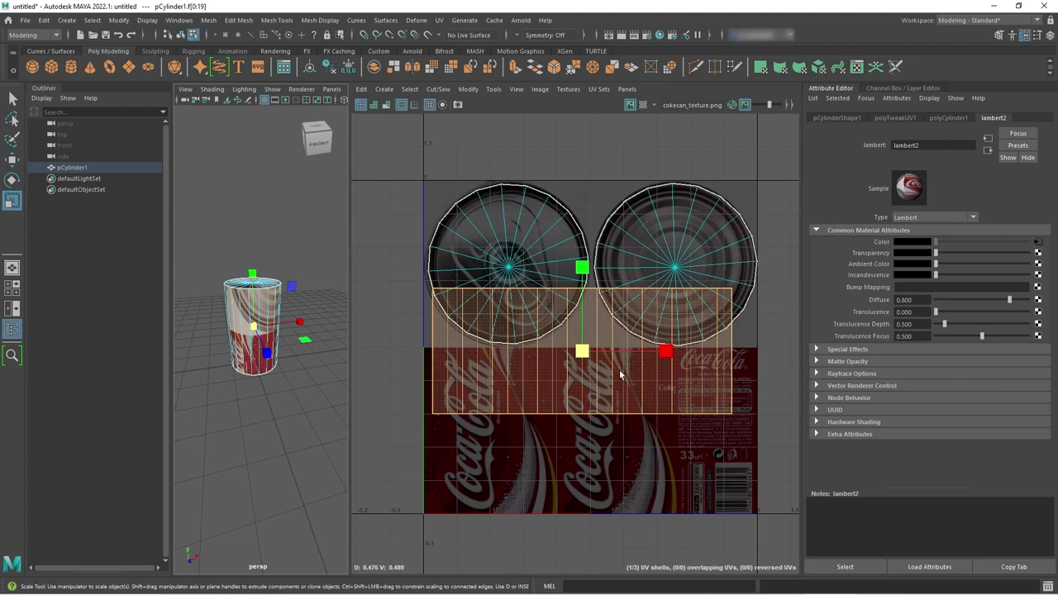
{"action": "key", "text": "w"}
{"action": "left_click_drag", "start_coordinate": [590, 263], "coordinate": [593, 344]}
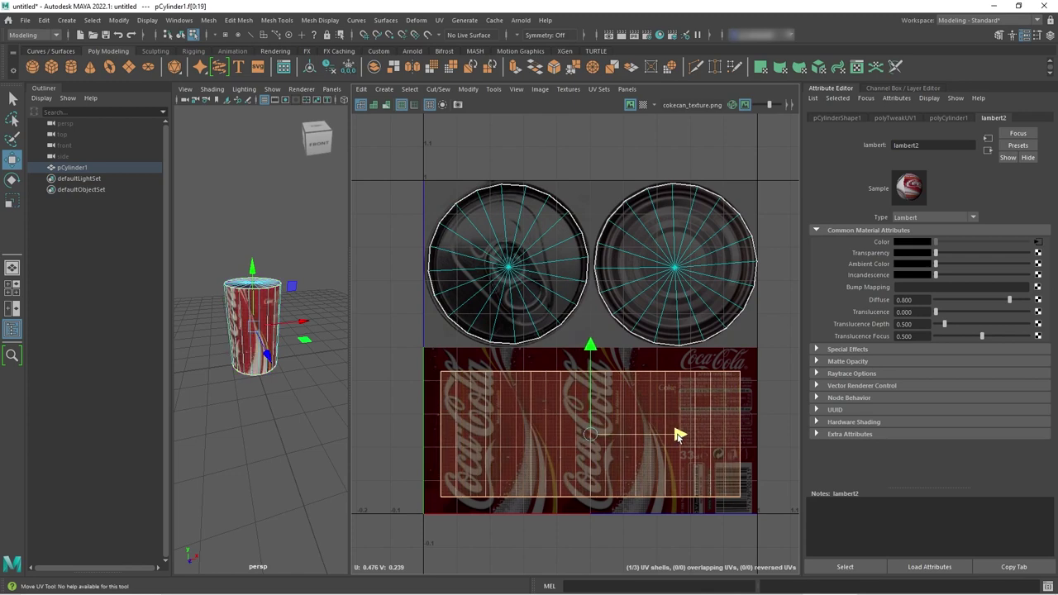
{"action": "left_click_drag", "start_coordinate": [676, 435], "coordinate": [679, 436]}
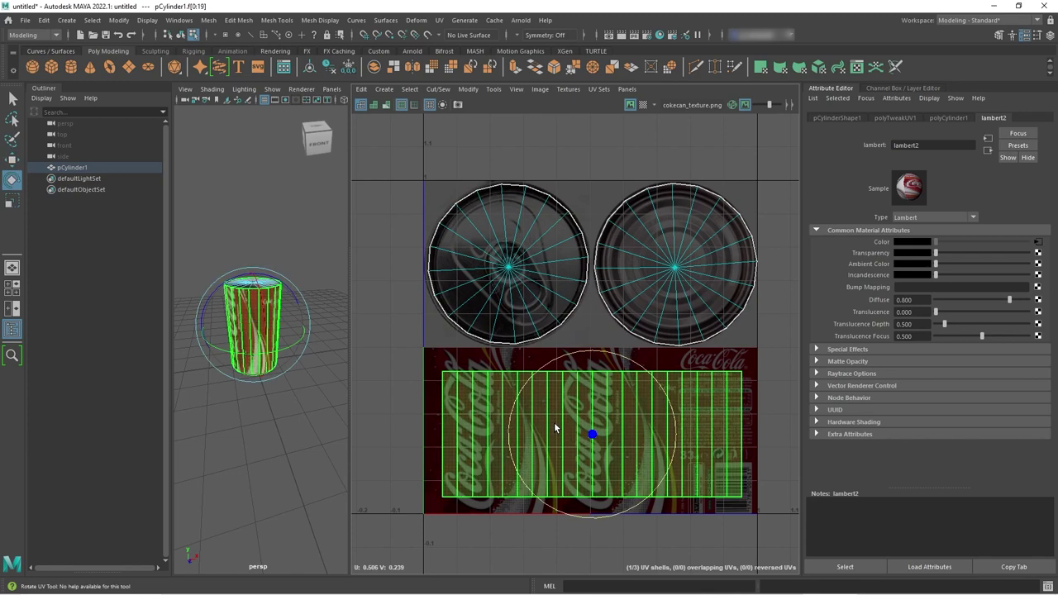
Scale the can body's UV shell up in height and width and nudge it to fit the red label image
{"action": "key", "text": "r"}
{"action": "left_click_drag", "start_coordinate": [591, 352], "coordinate": [590, 323]}
{"action": "left_click_drag", "start_coordinate": [669, 435], "coordinate": [682, 435]}
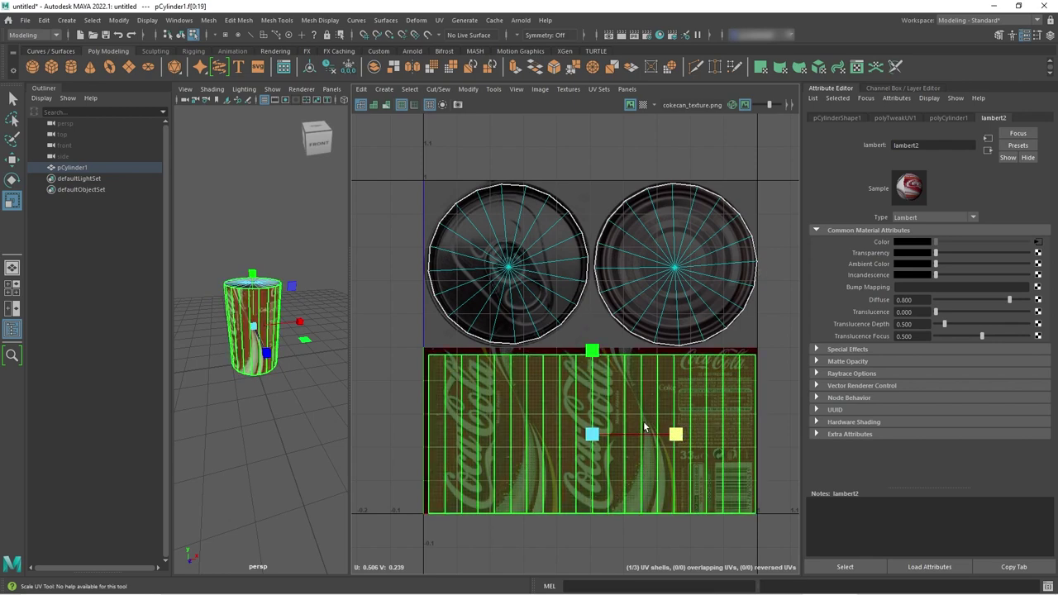
{"action": "key", "text": "w"}
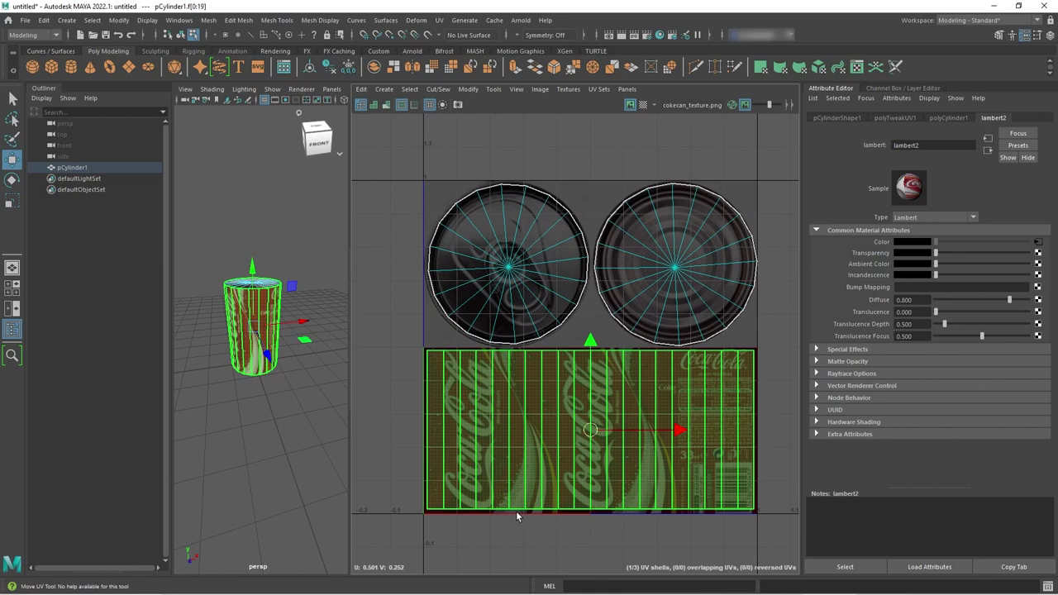
Return the can to object mode, deselect it, and maximize the perspective view
{"action": "left_click", "coordinate": [261, 453]}
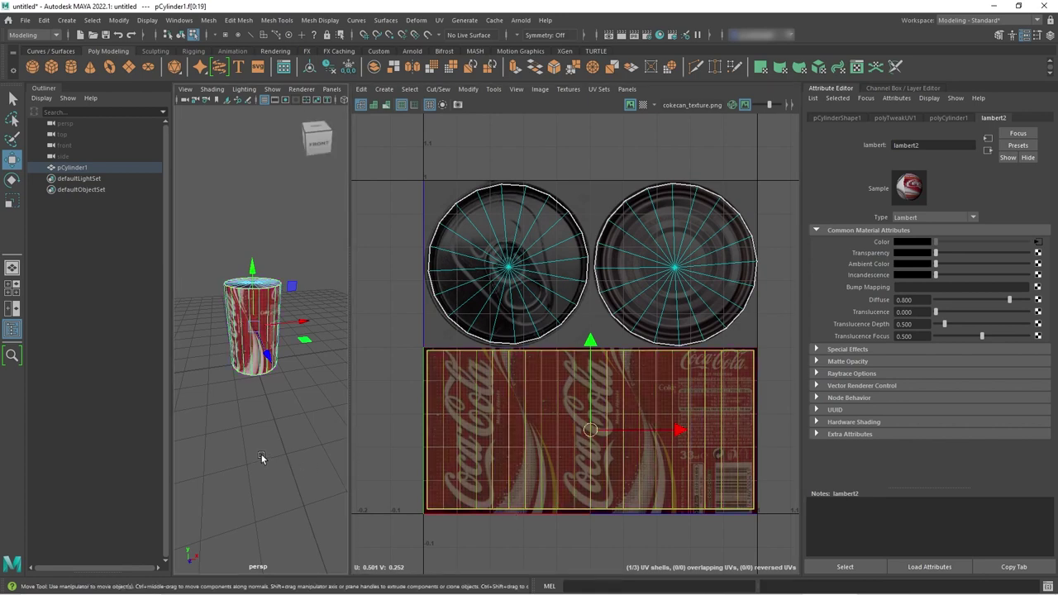
{"action": "right_click", "coordinate": [259, 289]}
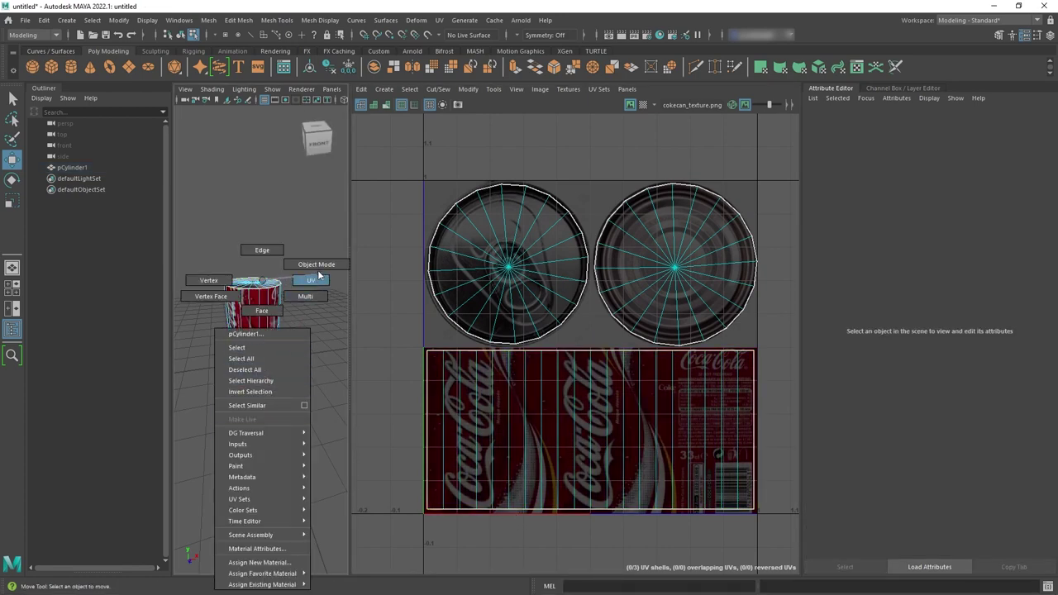
{"action": "left_click", "coordinate": [306, 277]}
{"action": "left_click", "coordinate": [290, 407]}
{"action": "key", "text": "space"}
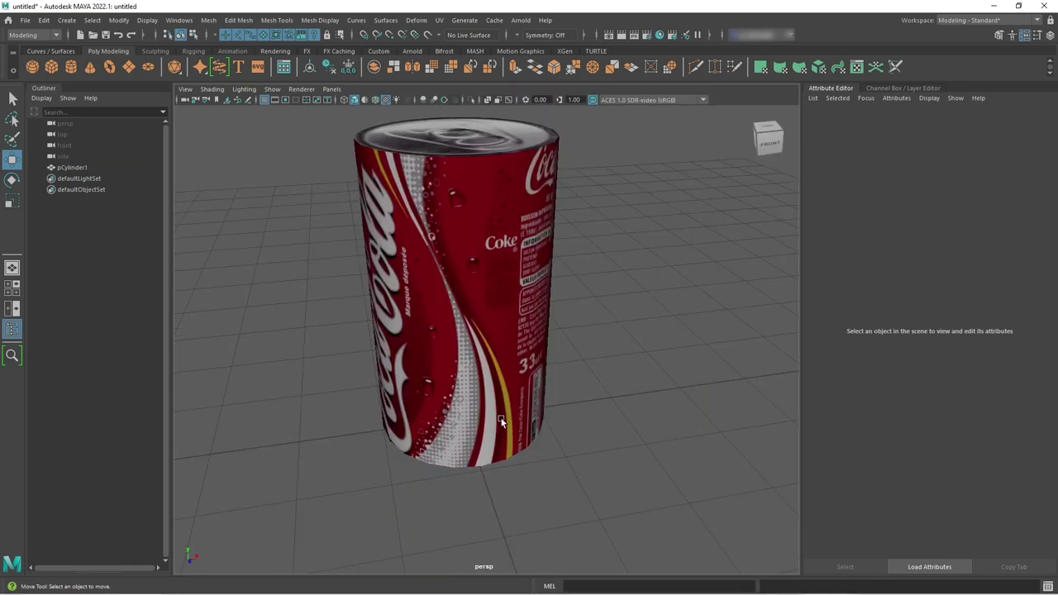
Examine the textured can's lid and label from several angles and distances
{"action": "left_click_drag", "start_coordinate": [457, 414], "coordinate": [587, 389], "text": "alt"}
{"action": "scroll", "coordinate": [463, 402], "scroll_direction": "down", "scroll_amount": 3}
{"action": "scroll", "coordinate": [536, 394], "scroll_direction": "down", "scroll_amount": 2}
{"action": "left_click", "coordinate": [518, 242]}
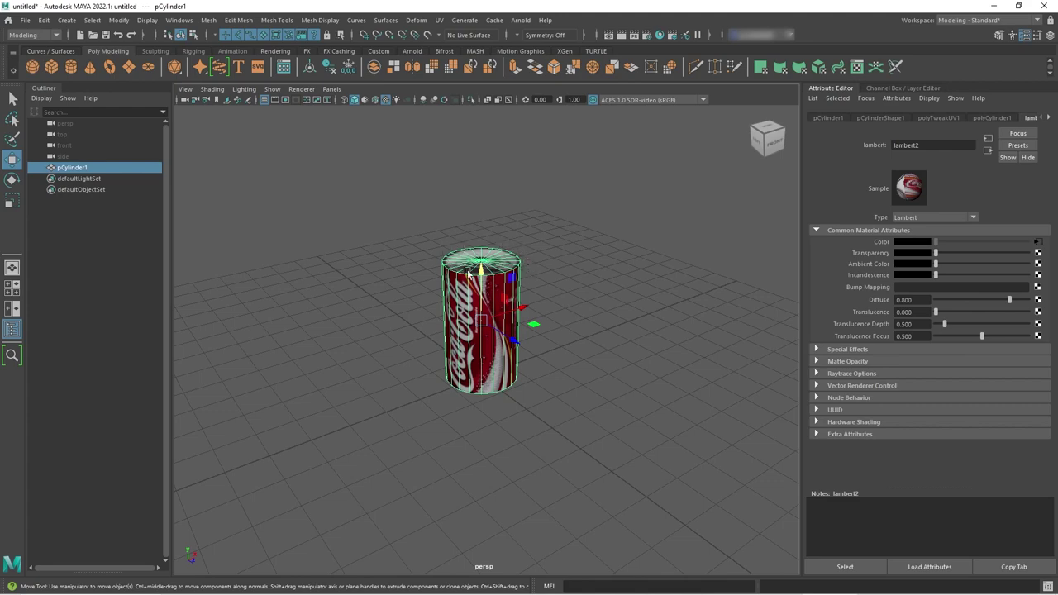
{"action": "mouse_move", "coordinate": [531, 431]}
{"action": "left_mouse_down", "text": "alt"}
{"action": "mouse_move", "coordinate": [554, 378]}
{"action": "mouse_move", "coordinate": [546, 409]}
{"action": "mouse_move", "coordinate": [519, 424]}
{"action": "left_mouse_up", "text": "alt"}
{"action": "left_click", "coordinate": [565, 402]}
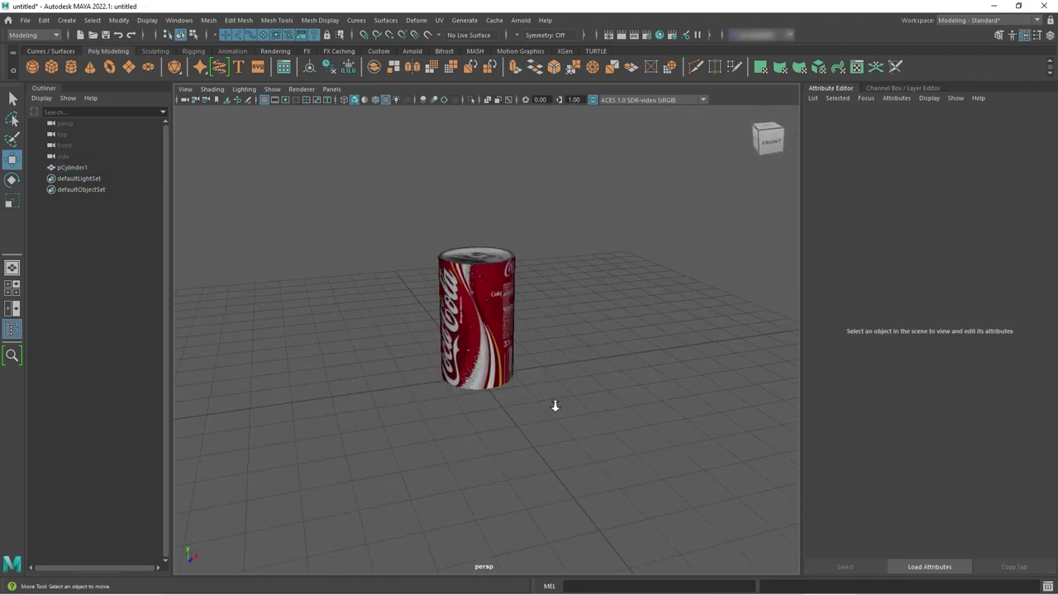
{"action": "right_click_drag", "start_coordinate": [554, 406], "coordinate": [349, 432], "text": "alt"}
{"action": "left_click_drag", "start_coordinate": [349, 432], "coordinate": [421, 429], "text": "alt"}
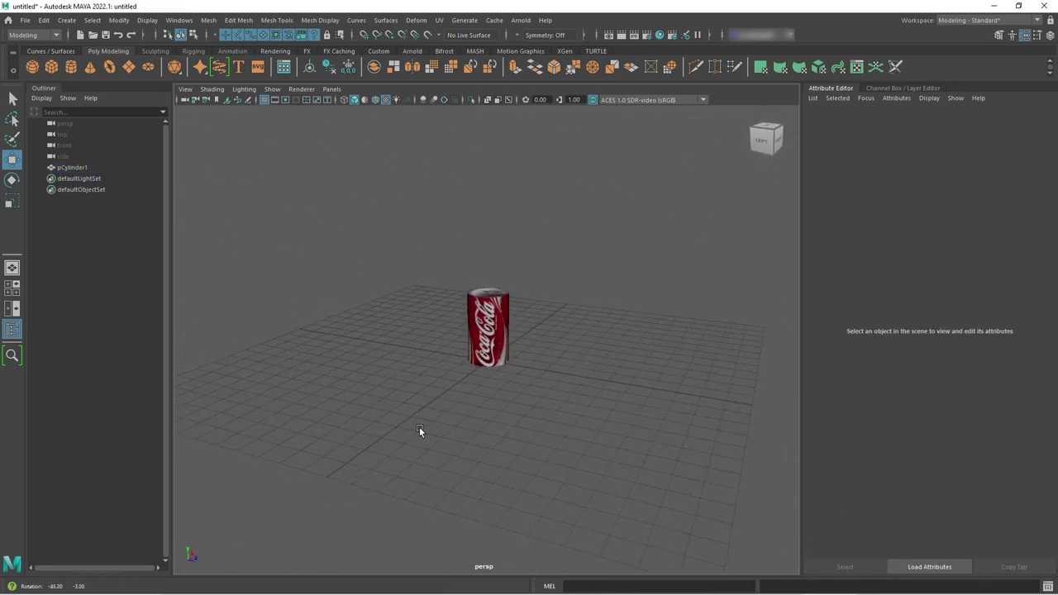
{"action": "right_click_drag", "start_coordinate": [420, 430], "coordinate": [493, 438], "text": "alt"}
{"action": "left_click_drag", "start_coordinate": [492, 437], "coordinate": [560, 411], "text": "alt"}
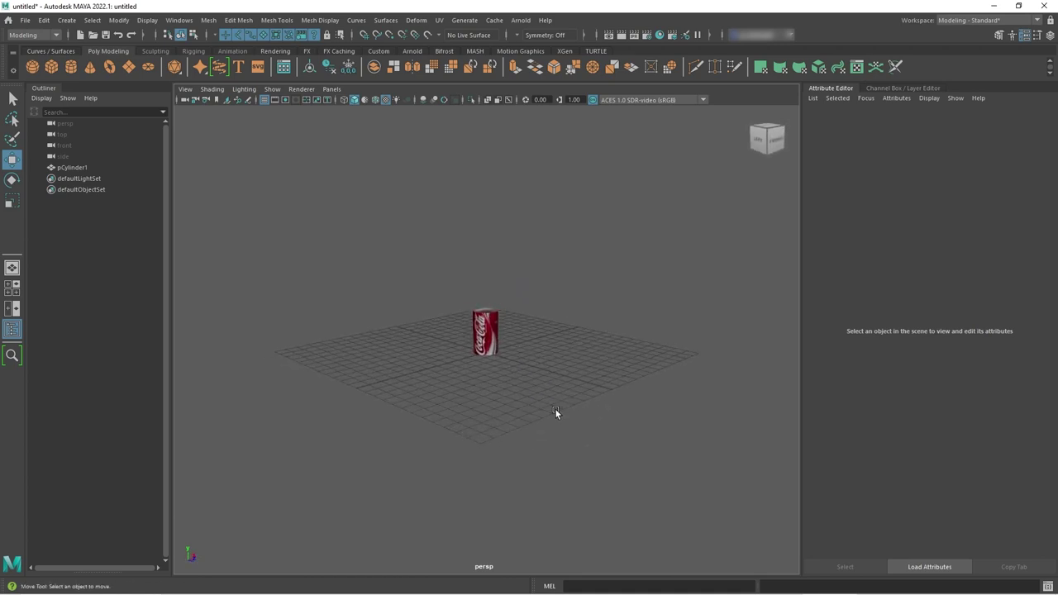
Bring back the UV Editor beside the perspective view and select the can body's UV shell
{"action": "left_click", "coordinate": [14, 310]}
{"action": "left_click", "coordinate": [259, 338]}
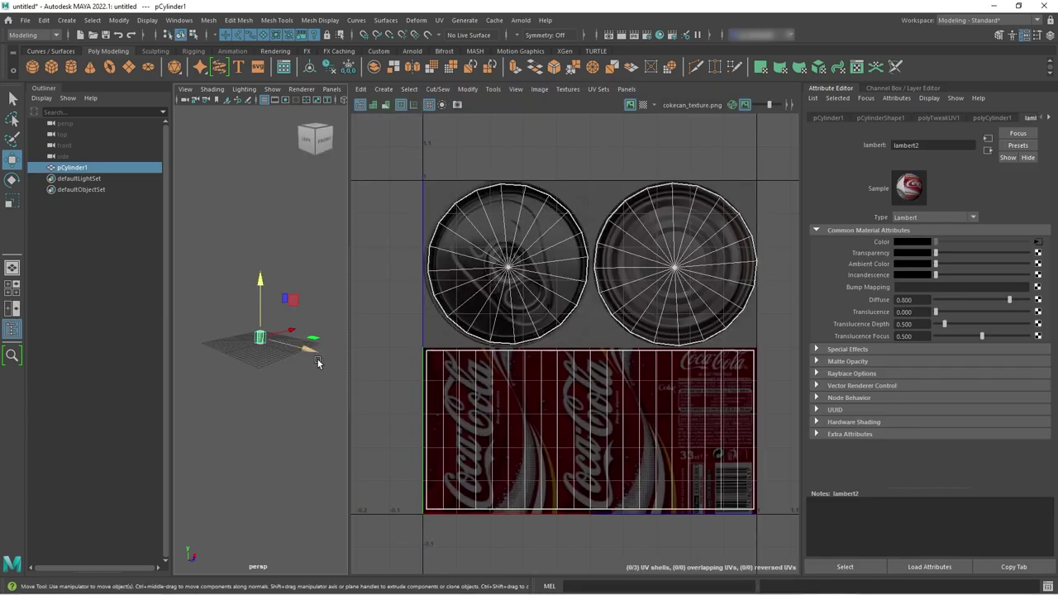
{"action": "scroll", "coordinate": [533, 427], "scroll_direction": "up", "scroll_amount": 3}
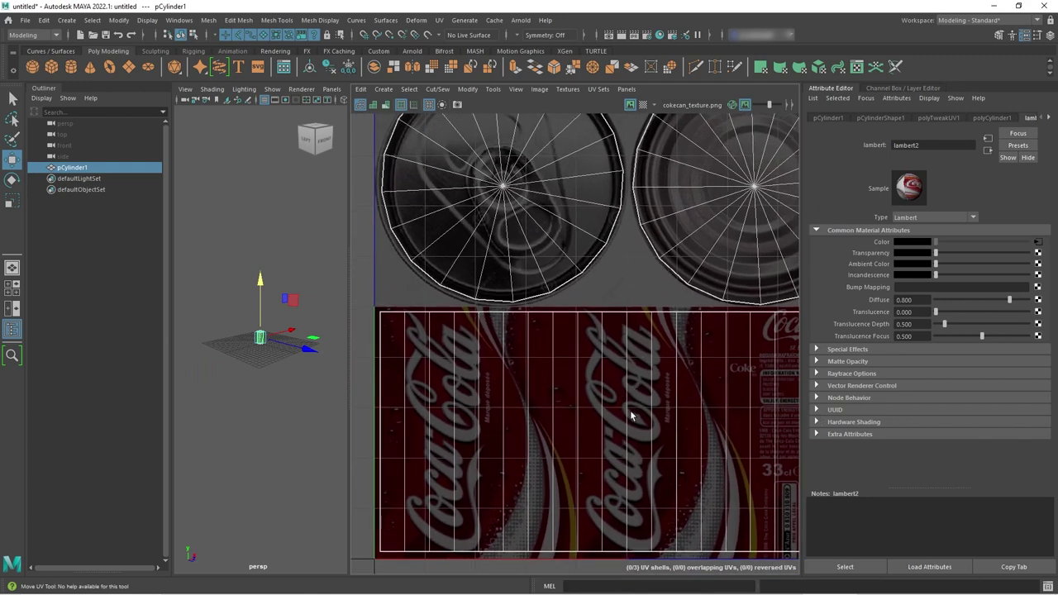
{"action": "key", "text": "e"}
{"action": "right_click_drag", "start_coordinate": [630, 416], "coordinate": [570, 403]}
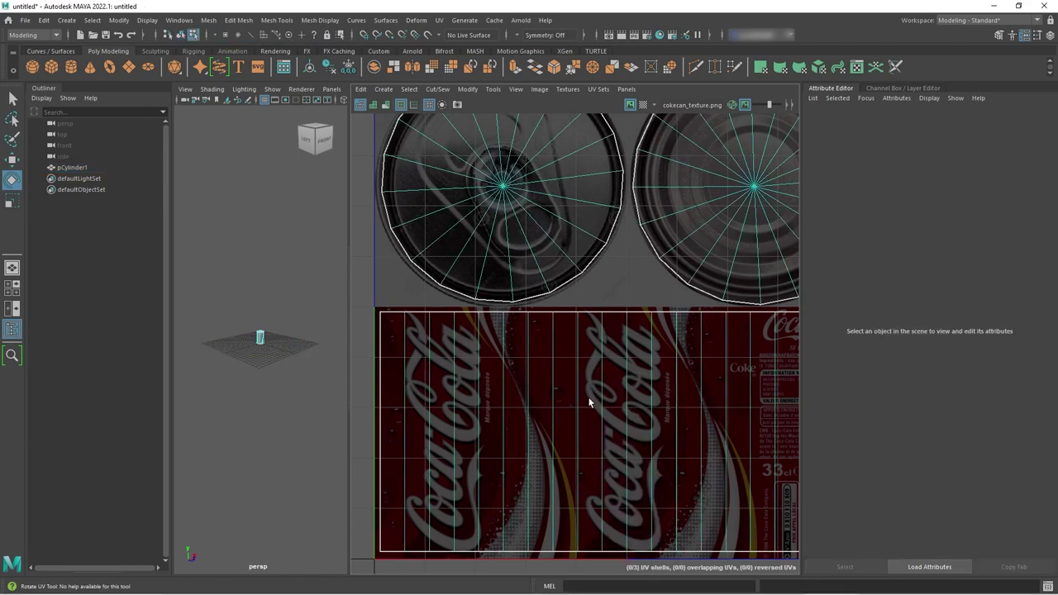
{"action": "left_click", "coordinate": [607, 414]}
Scale the can body's UV shell vertically until it extends past the upper and lower edges of the label image
{"action": "key", "text": "w"}
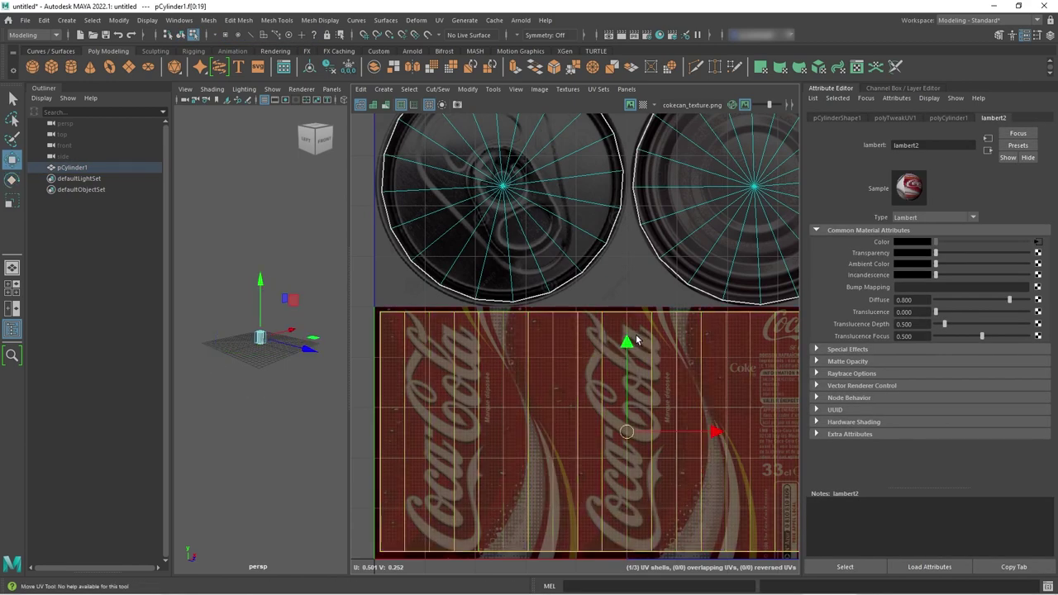
{"action": "key", "text": "r"}
{"action": "left_click_drag", "start_coordinate": [626, 348], "coordinate": [626, 345]}
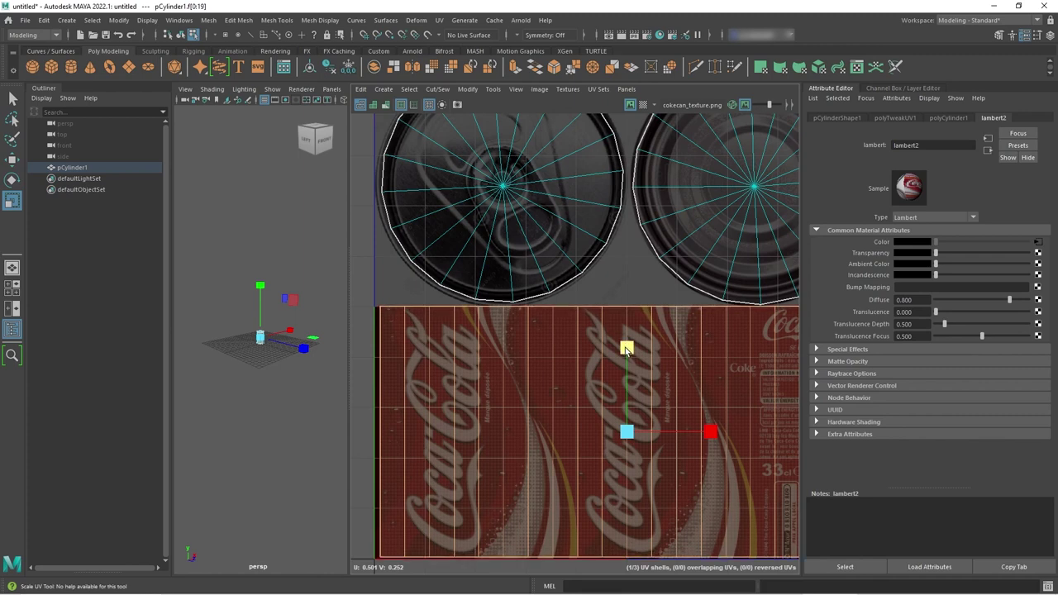
{"action": "left_click_drag", "start_coordinate": [626, 348], "coordinate": [626, 343]}
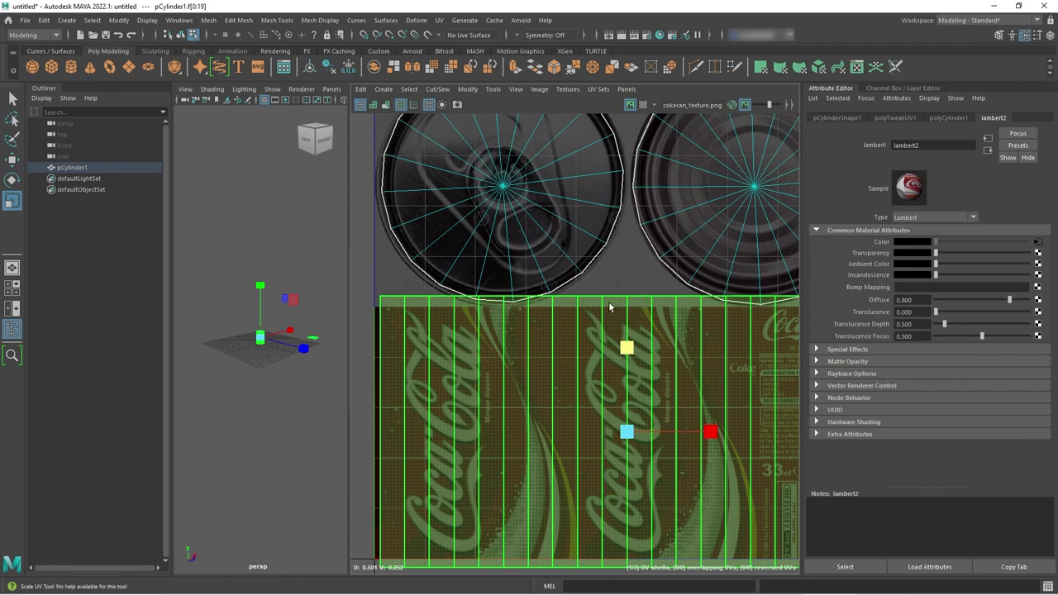
{"action": "scroll", "coordinate": [624, 309], "scroll_direction": "up", "scroll_amount": 2}
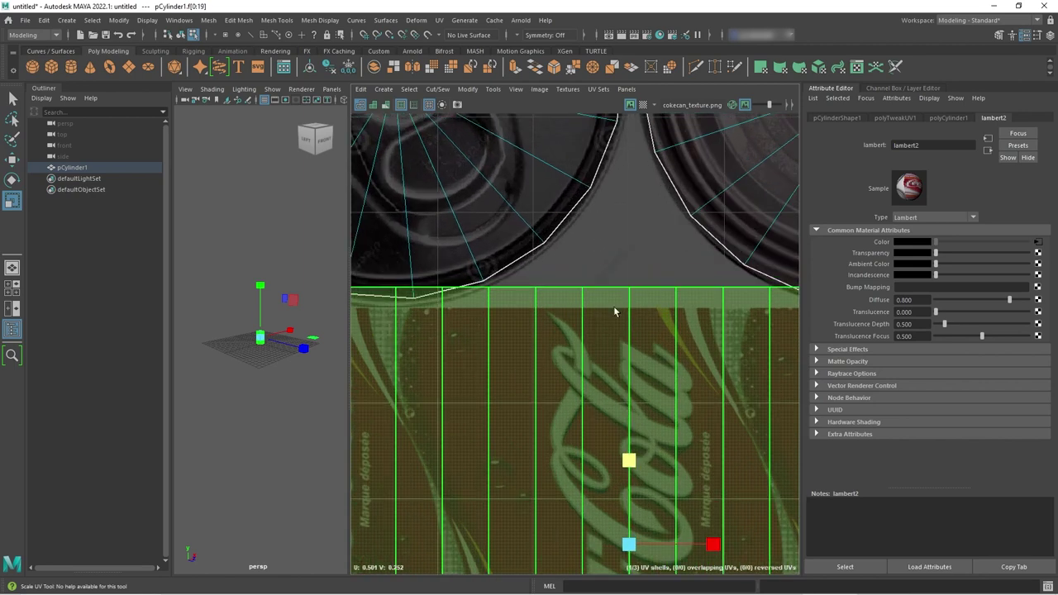
Deselect the can and examine the upper rim of its body for texture outside the label
{"action": "left_click", "coordinate": [295, 383]}
{"action": "left_click_drag", "start_coordinate": [295, 383], "coordinate": [295, 295], "text": "alt"}
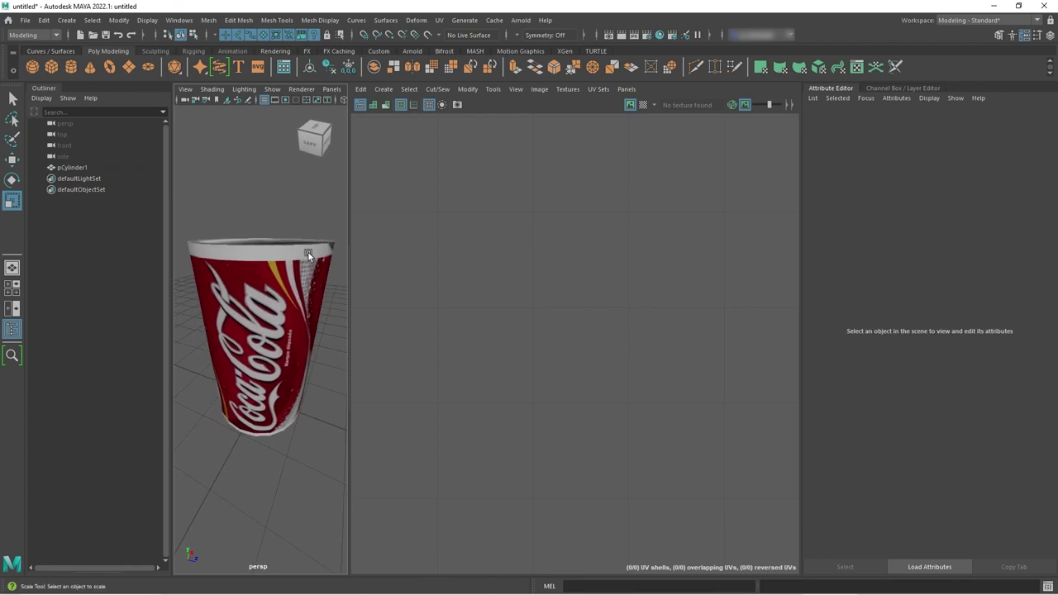
{"action": "left_click_drag", "start_coordinate": [247, 257], "coordinate": [288, 249], "text": "alt"}
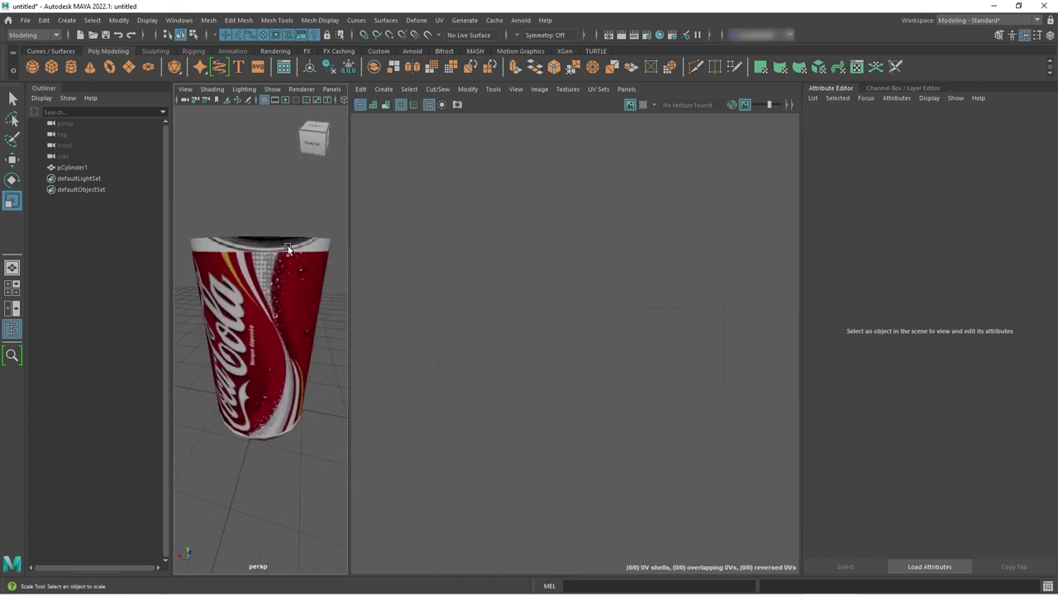
Reselect the can body's UV shell, scale it down vertically to the label's height, and align it with the red label image
{"action": "left_click", "coordinate": [265, 296]}
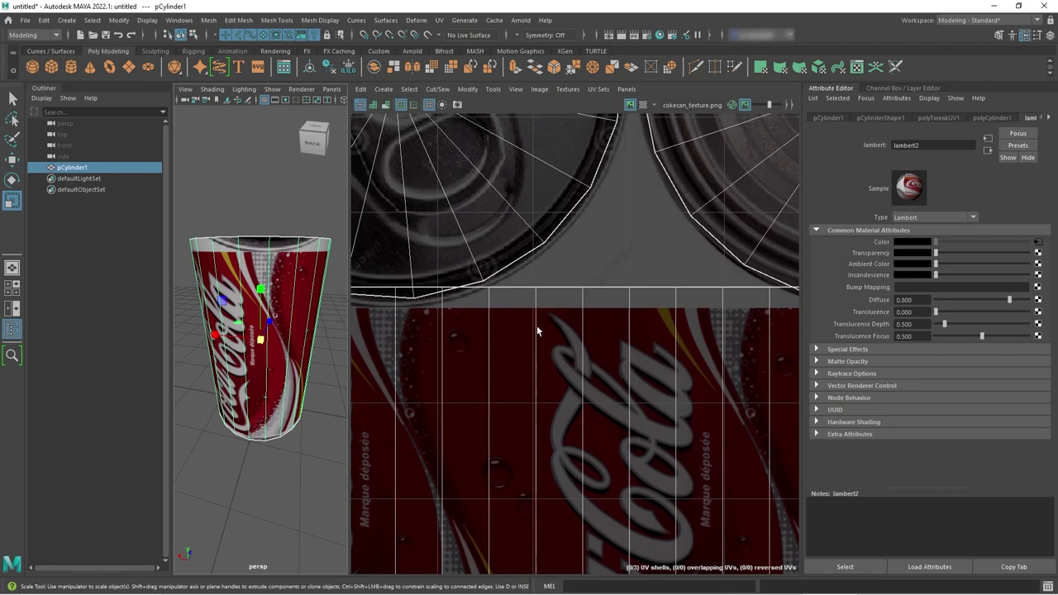
{"action": "right_click_drag", "start_coordinate": [536, 330], "coordinate": [496, 314]}
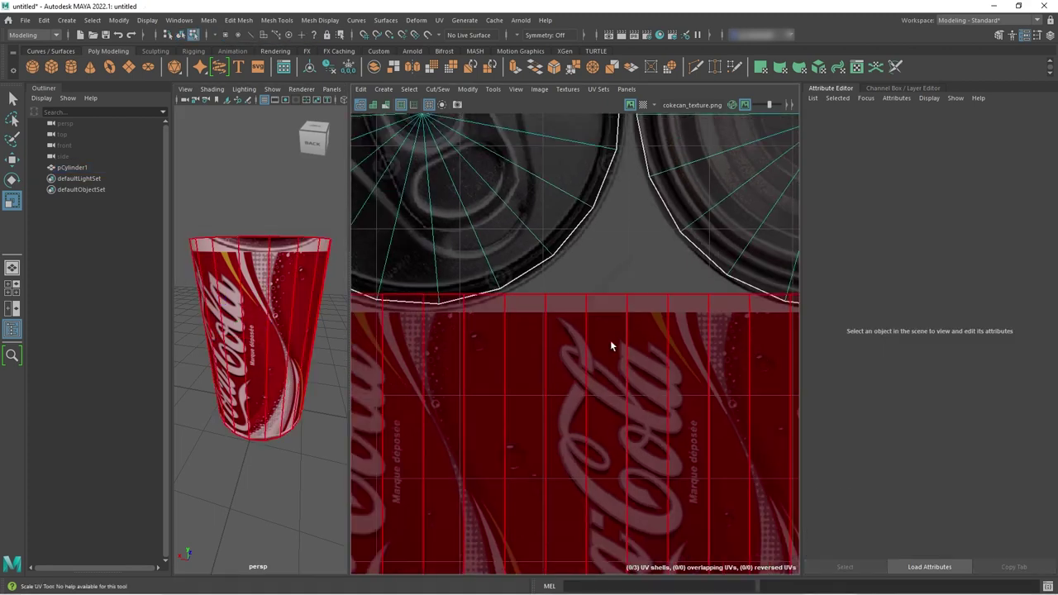
{"action": "scroll", "coordinate": [610, 346], "scroll_direction": "down", "scroll_amount": 5}
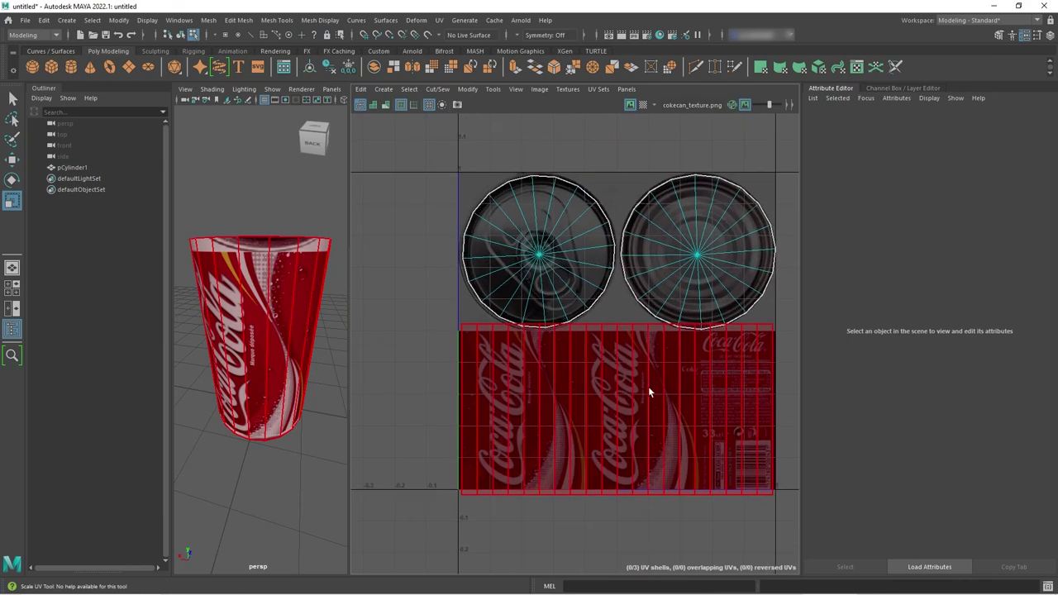
{"action": "left_click", "coordinate": [629, 389]}
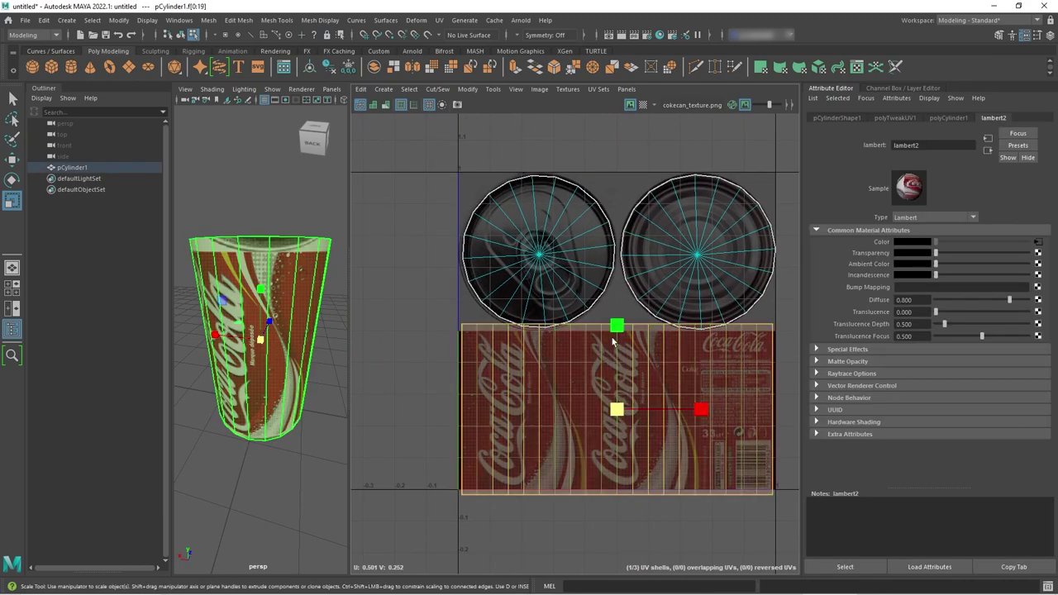
{"action": "left_click_drag", "start_coordinate": [617, 327], "coordinate": [616, 332]}
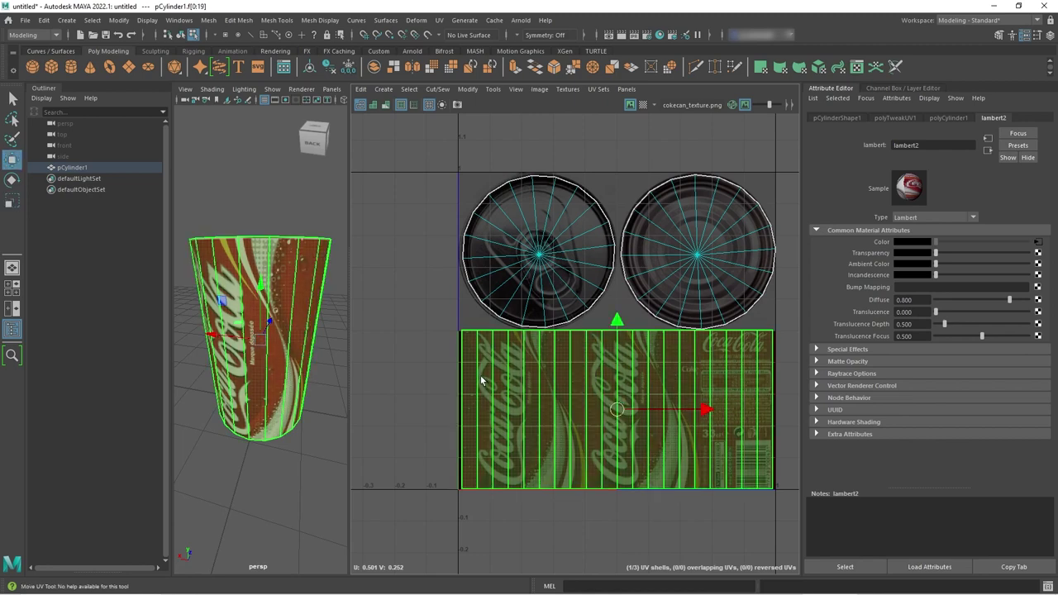
{"action": "left_click", "coordinate": [481, 388]}
{"action": "key", "text": "w"}
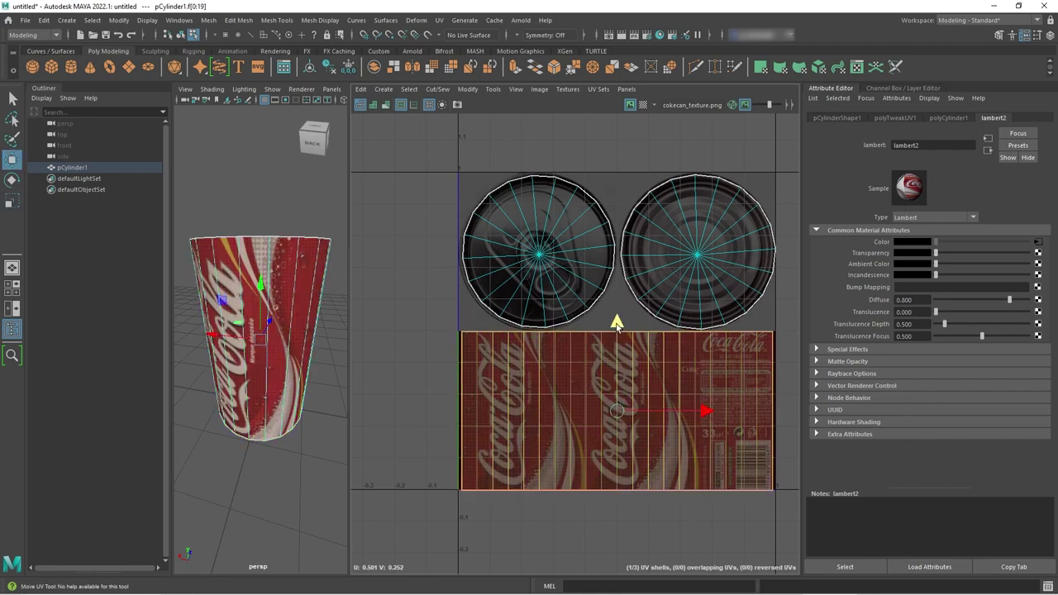
Select the lid's UV shell and shift it slightly over the can-lid image
{"action": "left_click", "coordinate": [703, 248]}
{"action": "left_click", "coordinate": [540, 220]}
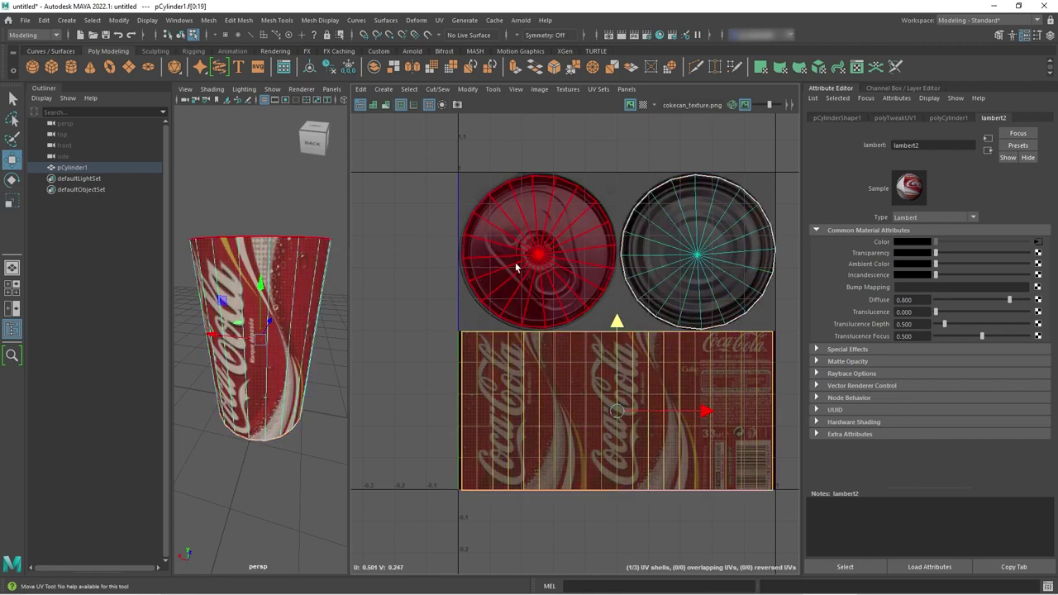
{"action": "right_click", "coordinate": [543, 256]}
{"action": "right_click_drag", "start_coordinate": [544, 257], "coordinate": [506, 241]}
{"action": "left_click", "coordinate": [535, 257]}
{"action": "mouse_move", "coordinate": [534, 257]}
{"action": "left_mouse_down"}
{"action": "mouse_move", "coordinate": [536, 247]}
{"action": "mouse_move", "coordinate": [537, 257]}
{"action": "left_mouse_up"}
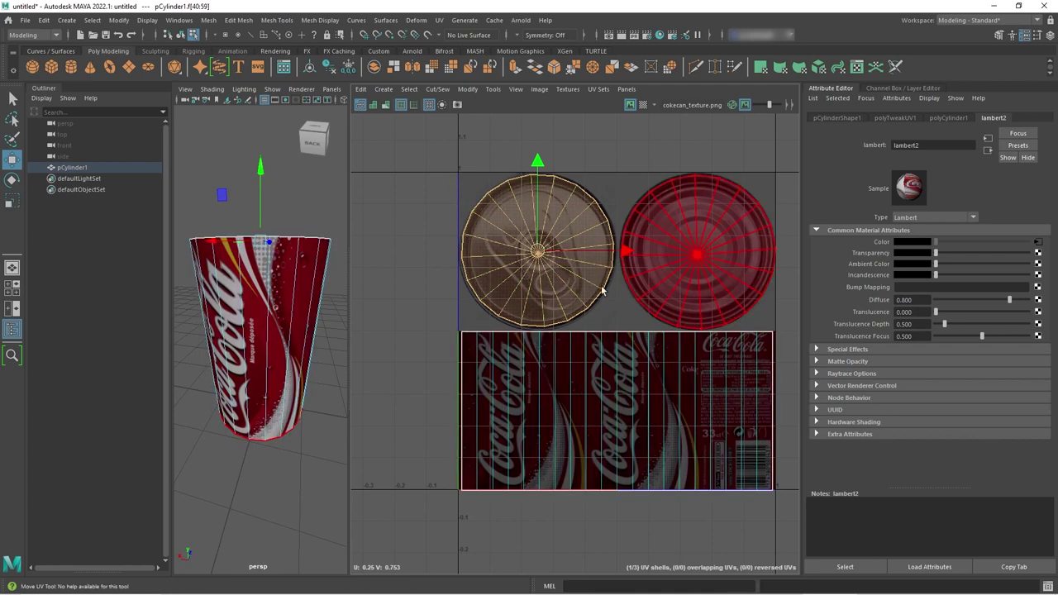
Examine how the lid texture sits on top of the can and how it lines up with the label
{"action": "left_click_drag", "start_coordinate": [300, 343], "coordinate": [275, 388], "text": "alt"}
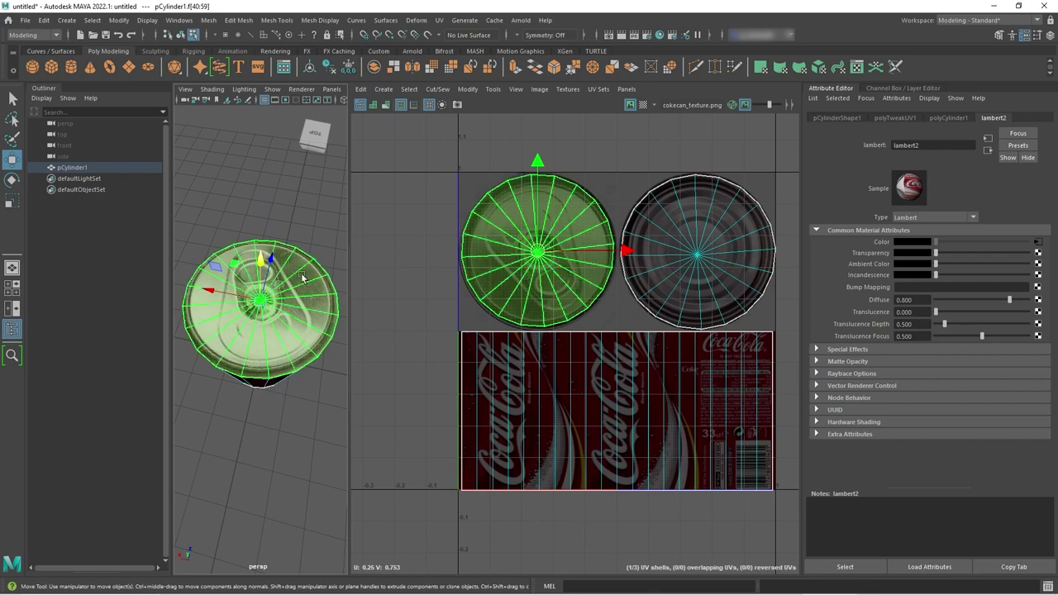
{"action": "mouse_move", "coordinate": [282, 418]}
{"action": "left_mouse_down", "text": "alt"}
{"action": "mouse_move", "coordinate": [269, 396]}
{"action": "mouse_move", "coordinate": [270, 413]}
{"action": "left_mouse_up", "text": "alt"}
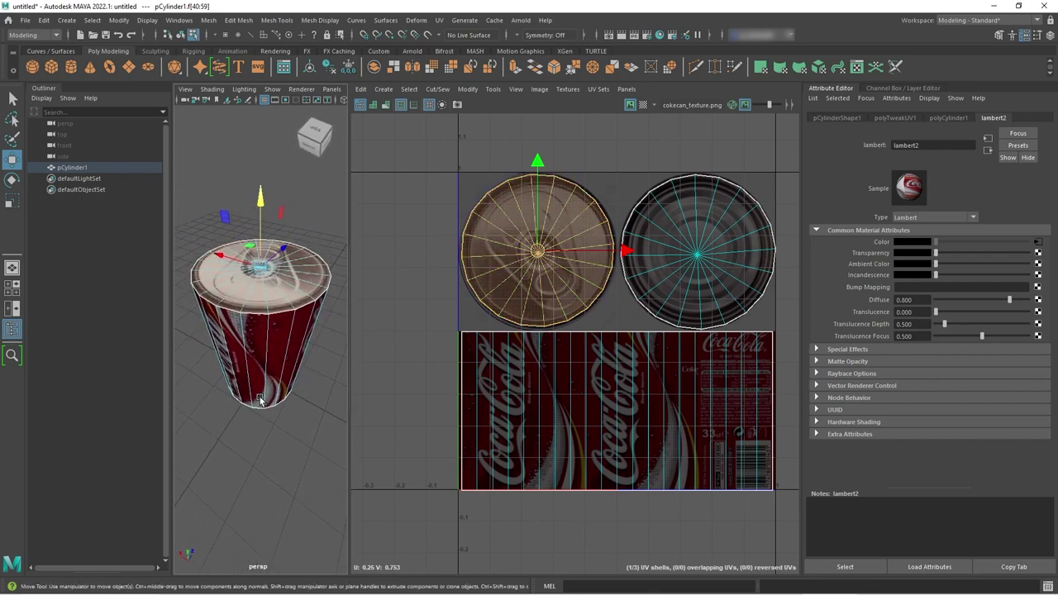
{"action": "left_click", "coordinate": [266, 297]}
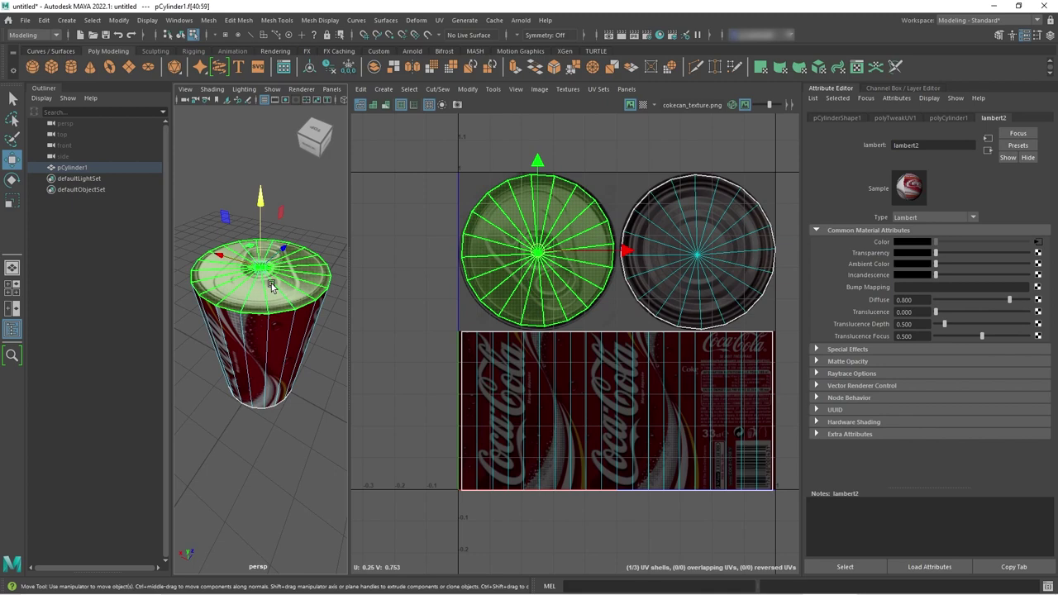
{"action": "left_click", "coordinate": [273, 330], "text": "shift"}
{"action": "mouse_move", "coordinate": [266, 396]}
{"action": "left_mouse_down", "text": "alt"}
{"action": "mouse_move", "coordinate": [256, 389]}
{"action": "mouse_move", "coordinate": [298, 392]}
{"action": "mouse_move", "coordinate": [261, 384]}
{"action": "left_mouse_up", "text": "alt"}
{"action": "left_click", "coordinate": [263, 401], "text": "ctrl"}
{"action": "right_click_drag", "start_coordinate": [261, 384], "coordinate": [367, 327], "text": "alt"}
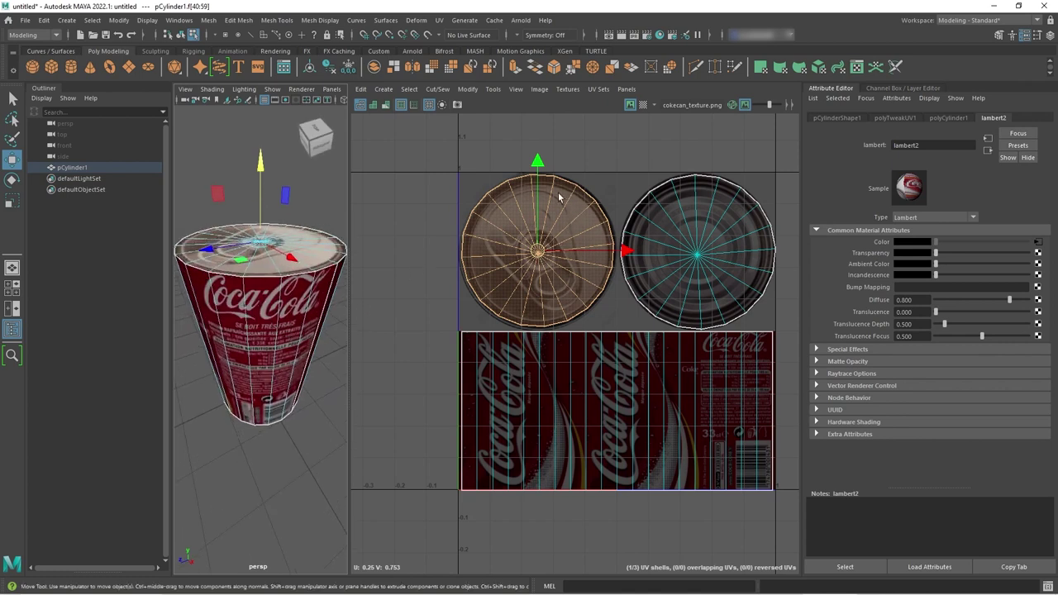
Rotate the lid's UV shell slightly in place over the can-lid image
{"action": "left_click", "coordinate": [467, 264]}
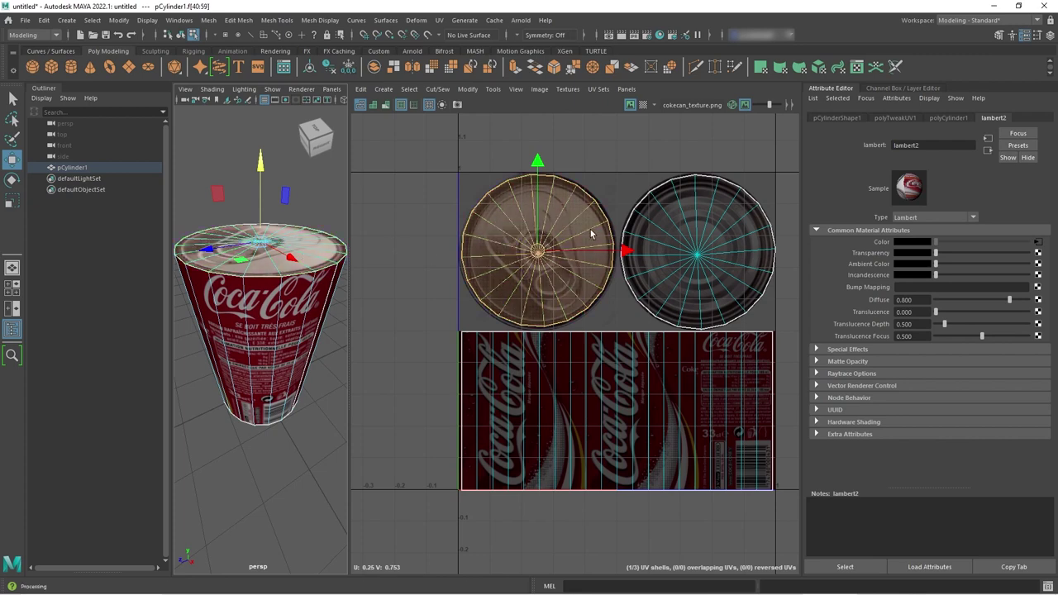
{"action": "key", "text": "e"}
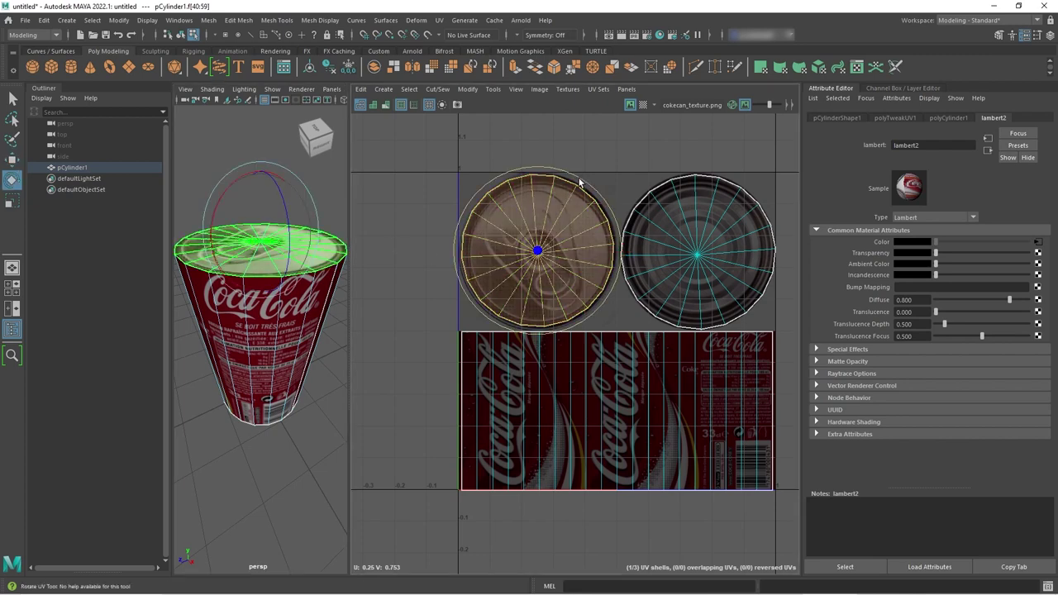
{"action": "left_click_drag", "start_coordinate": [606, 199], "coordinate": [289, 370]}
Return the can to object mode, deselect it, and view its back label
{"action": "left_click", "coordinate": [278, 455]}
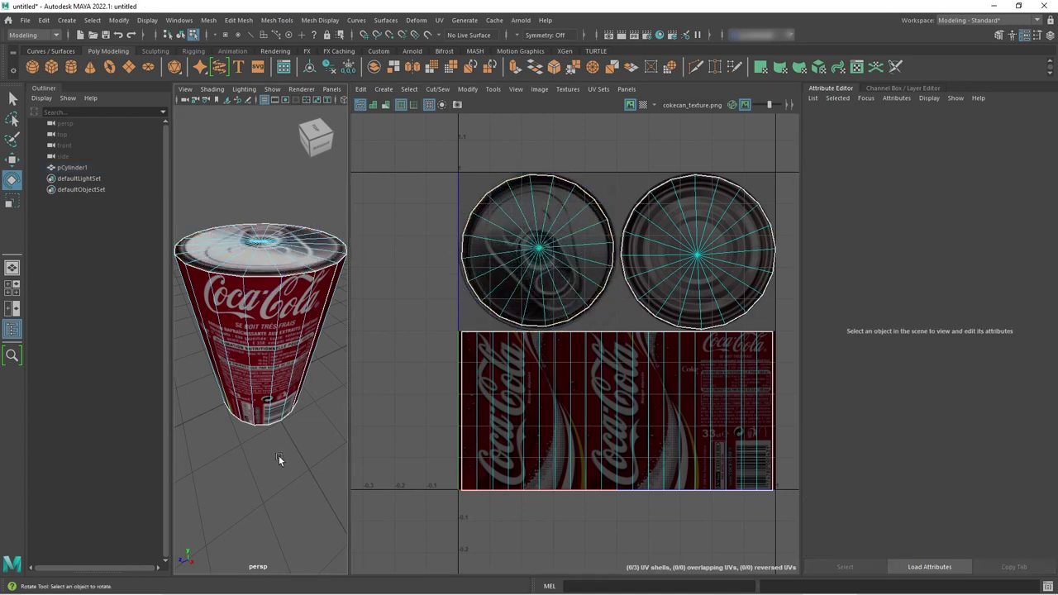
{"action": "right_click_drag", "start_coordinate": [272, 379], "coordinate": [328, 264]}
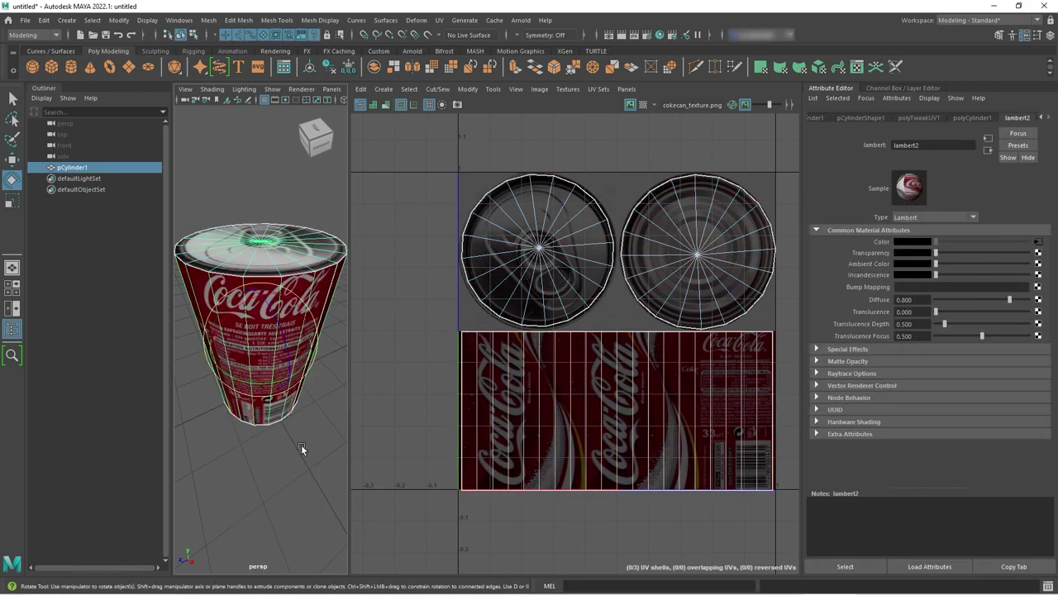
{"action": "left_click", "coordinate": [301, 445]}
{"action": "left_click_drag", "start_coordinate": [302, 449], "coordinate": [307, 418], "text": "alt"}
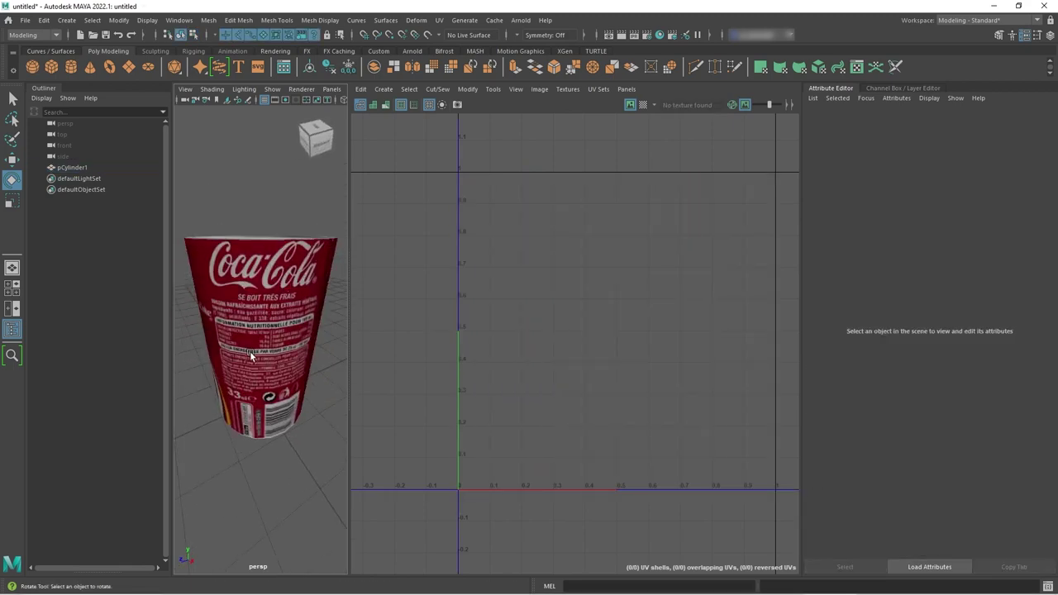
Widen the perspective viewport beside the UV editor and hide the can
{"action": "left_click_drag", "start_coordinate": [228, 453], "coordinate": [220, 219], "text": "alt"}
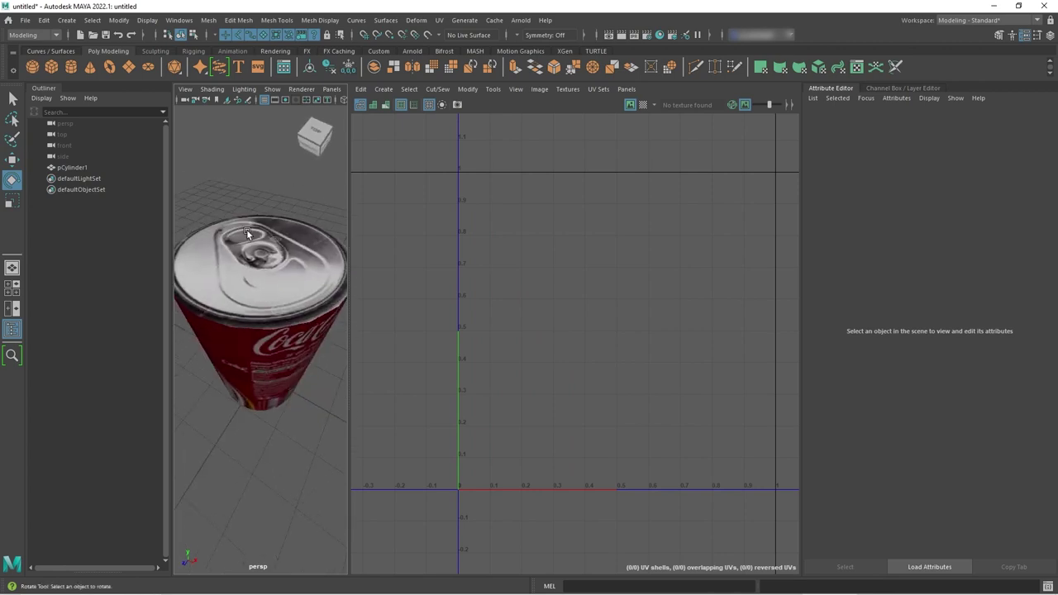
{"action": "left_click_drag", "start_coordinate": [299, 419], "coordinate": [286, 437], "text": "alt"}
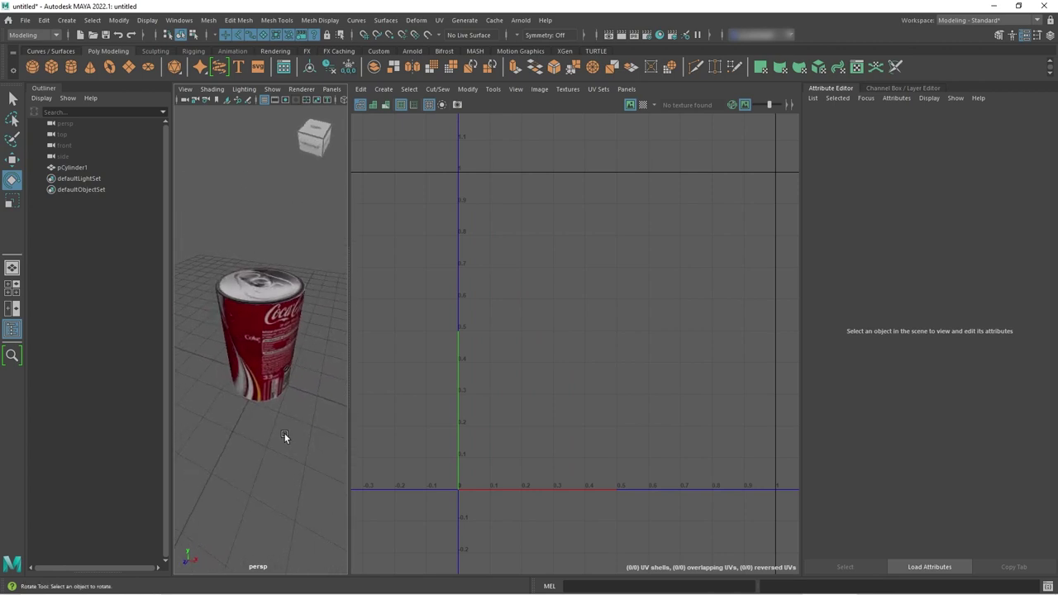
{"action": "left_click", "coordinate": [265, 377]}
{"action": "left_click_drag", "start_coordinate": [350, 380], "coordinate": [480, 374]}
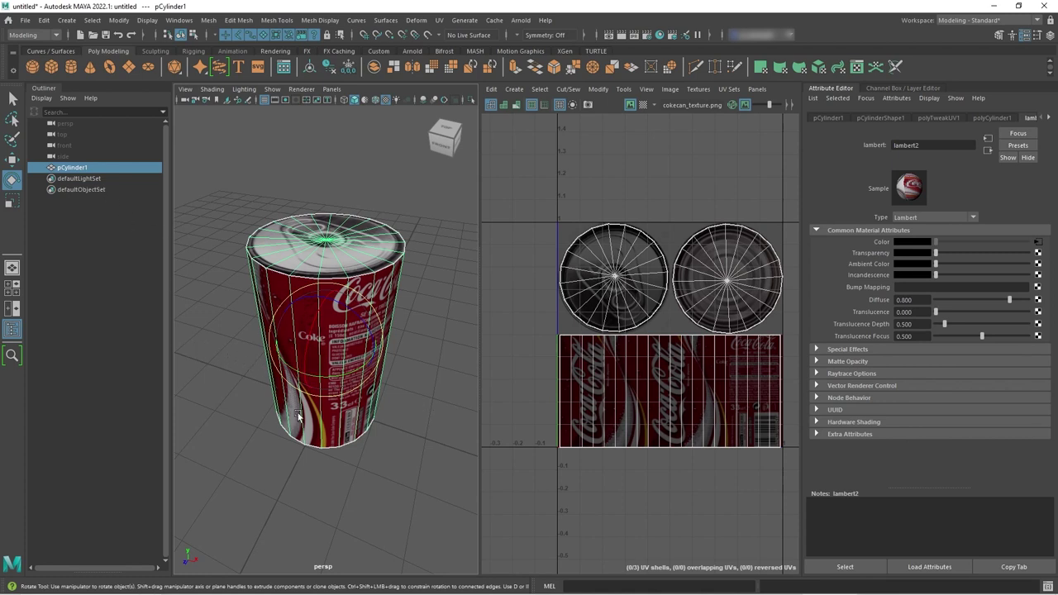
{"action": "key", "text": "ctrl+h"}
{"action": "left_click", "coordinate": [282, 302]}
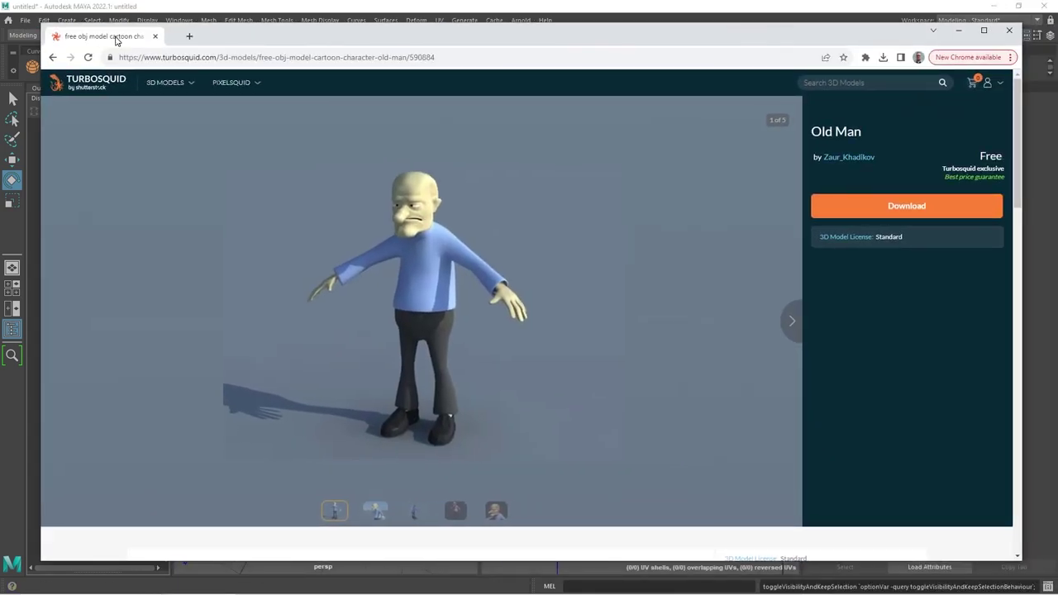
In the browser, open the official 7-Zip website from the search results and return to TurboSquid's free Old Man model page
{"action": "left_click_drag", "start_coordinate": [104, 45], "coordinate": [105, 40]}
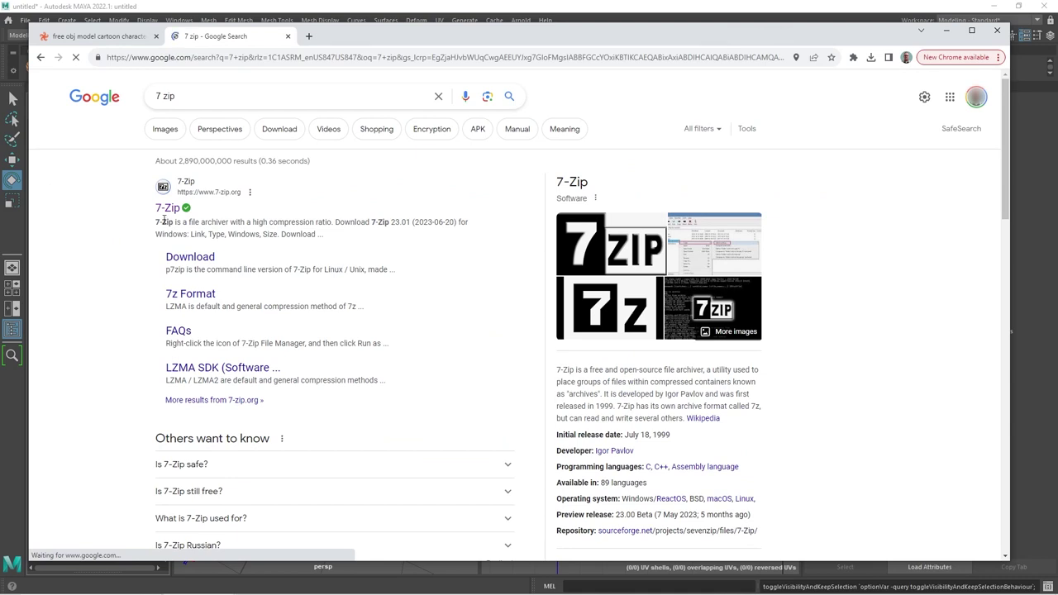
{"action": "left_click", "coordinate": [169, 208]}
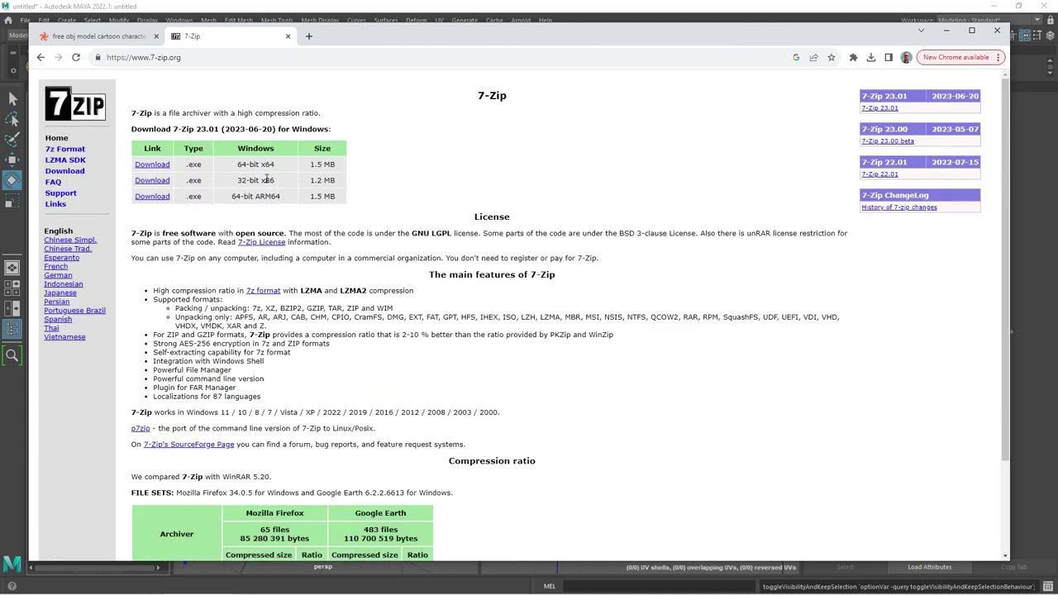
{"action": "left_click", "coordinate": [99, 38]}
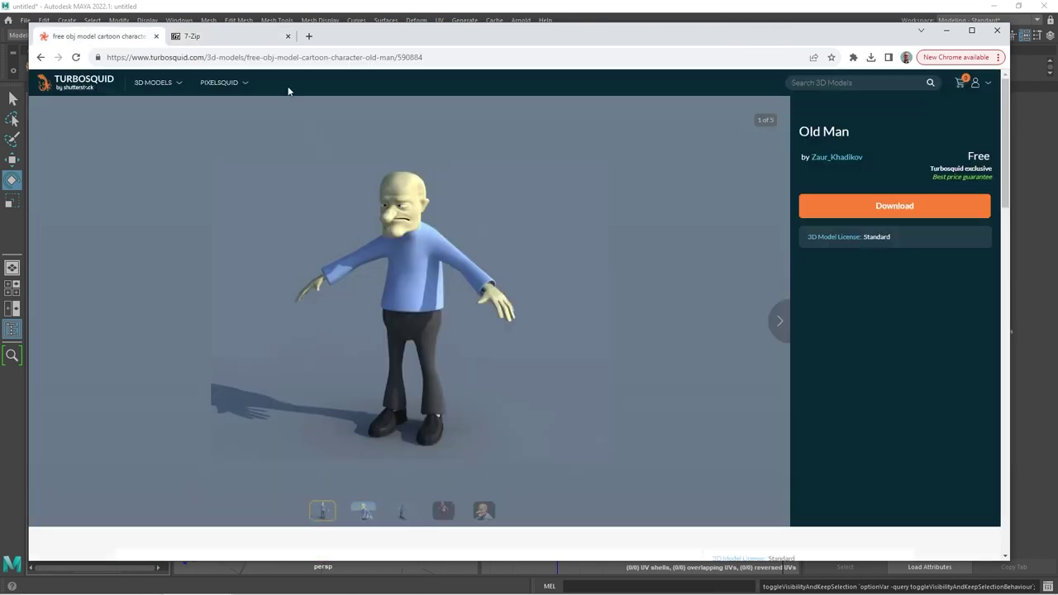
Switch back to Maya, import the Old Man character model and view it from the front at full height
{"action": "left_click", "coordinate": [253, 10]}
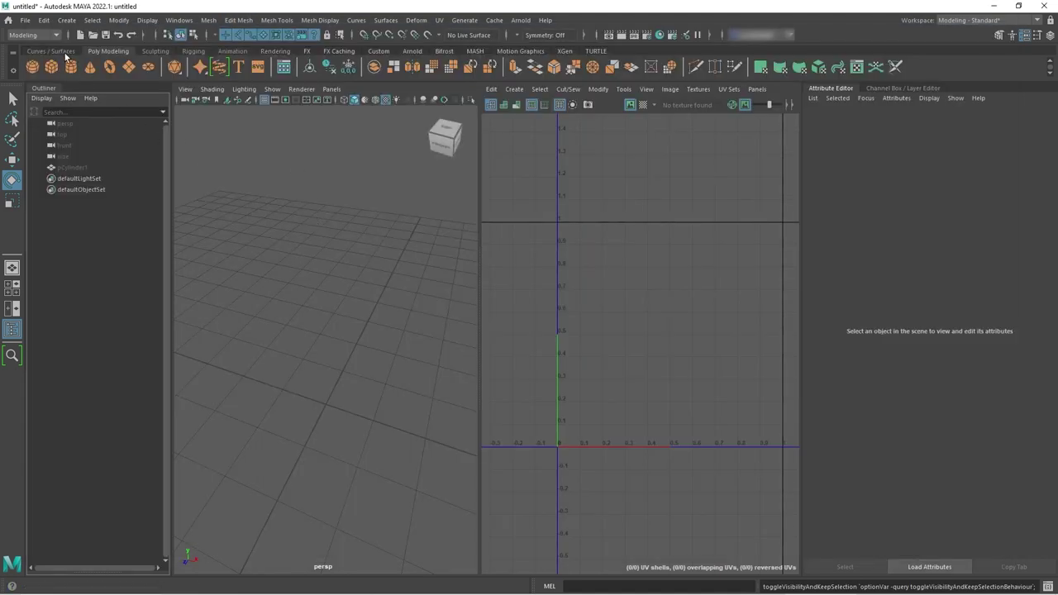
{"action": "left_click", "coordinate": [25, 19]}
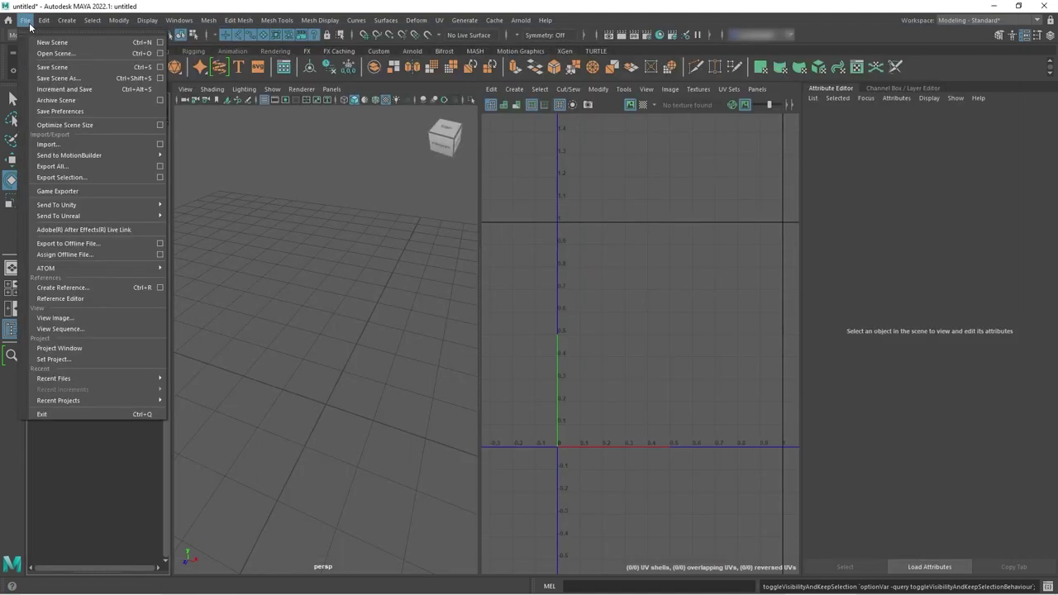
{"action": "left_click", "coordinate": [50, 145]}
{"action": "left_click", "coordinate": [907, 238]}
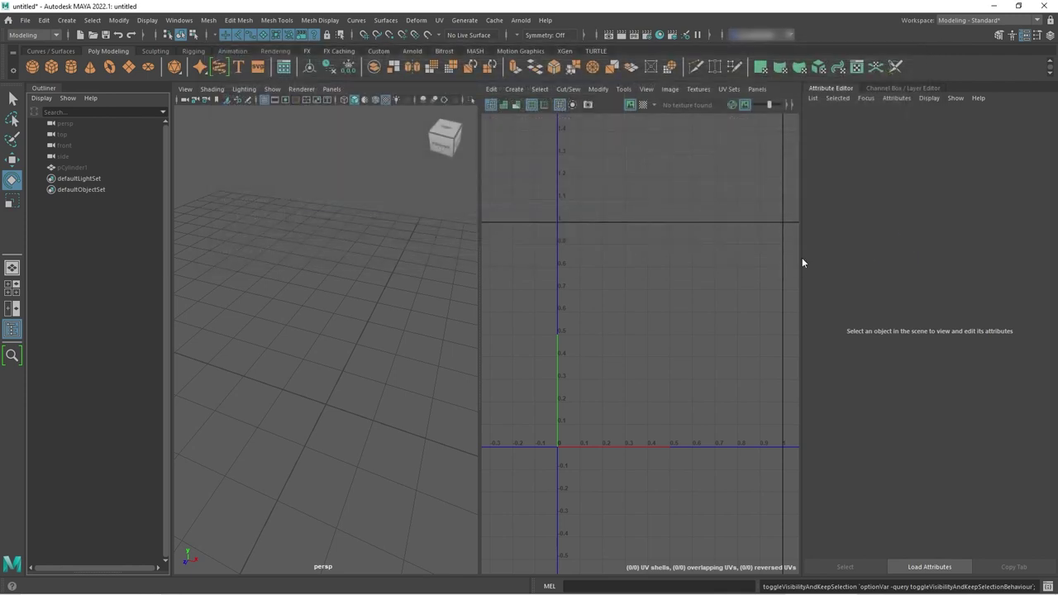
{"action": "right_click_drag", "start_coordinate": [408, 295], "coordinate": [156, 326], "text": "alt"}
{"action": "right_click_drag", "start_coordinate": [375, 285], "coordinate": [254, 293], "text": "alt"}
{"action": "left_click_drag", "start_coordinate": [255, 293], "coordinate": [366, 322], "text": "alt"}
{"action": "right_click_drag", "start_coordinate": [366, 322], "coordinate": [359, 322], "text": "alt"}
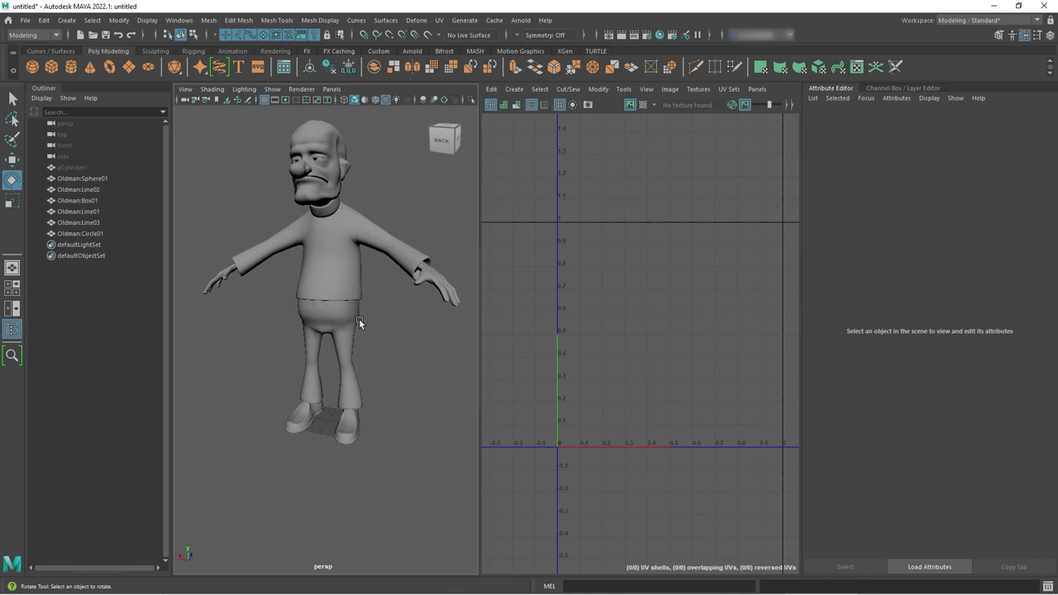
{"action": "mouse_move", "coordinate": [376, 327]}
{"action": "left_mouse_down", "text": "alt"}
{"action": "mouse_move", "coordinate": [427, 333]}
{"action": "mouse_move", "coordinate": [376, 328]}
{"action": "left_mouse_up", "text": "alt"}
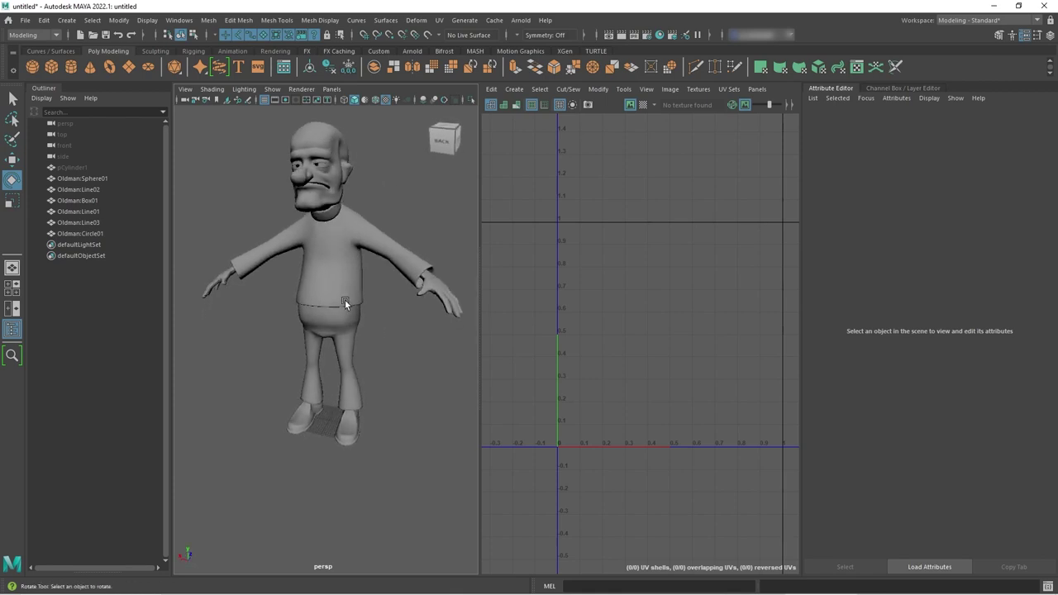
Select the old man's sweater and hide all unselected objects
{"action": "left_click", "coordinate": [329, 283]}
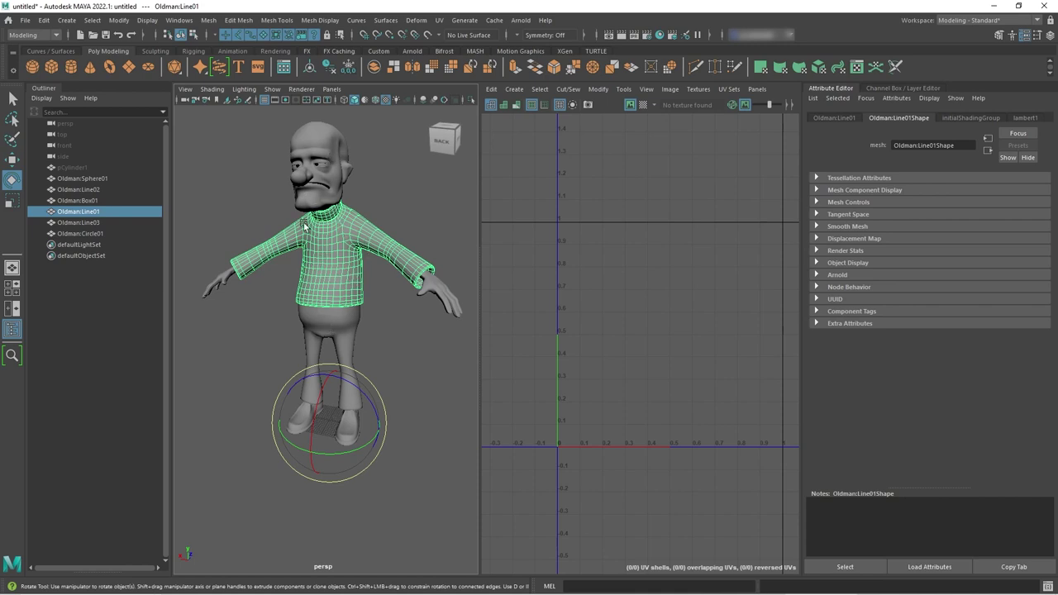
{"action": "left_click", "coordinate": [148, 21]}
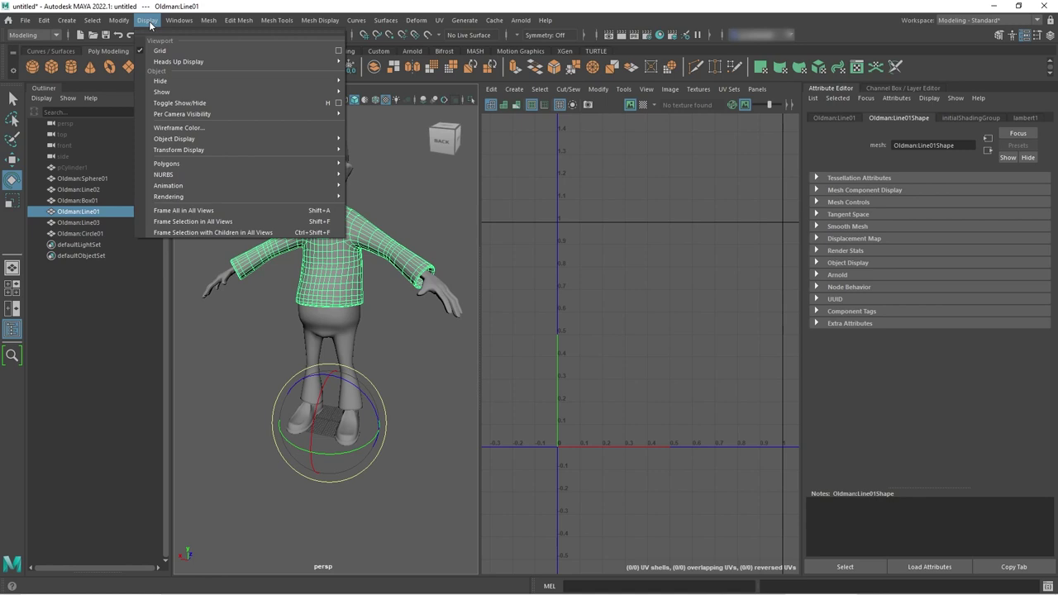
{"action": "mouse_move", "coordinate": [162, 81]}
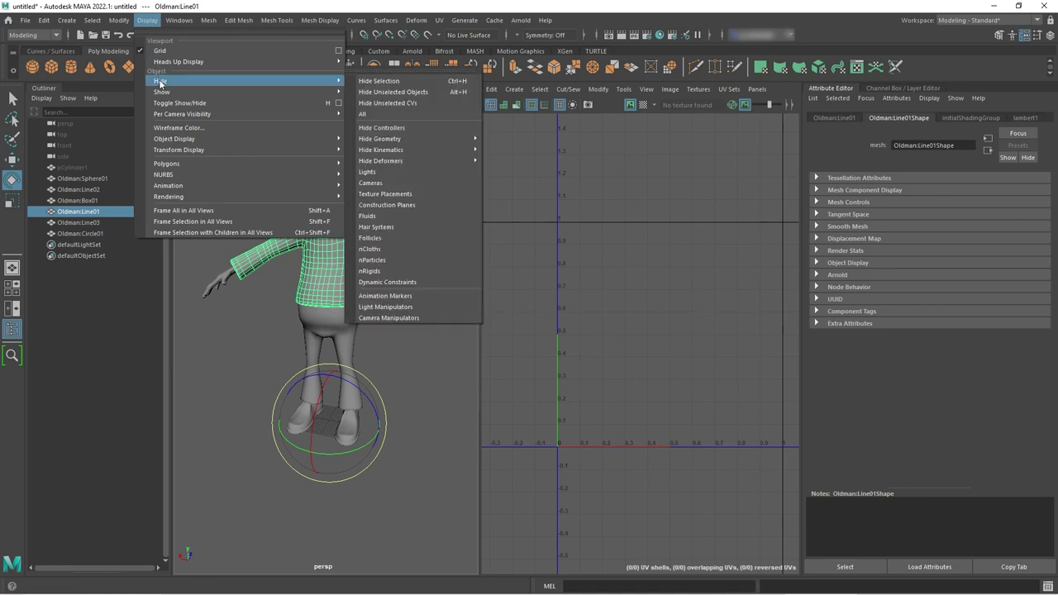
{"action": "left_click", "coordinate": [387, 94]}
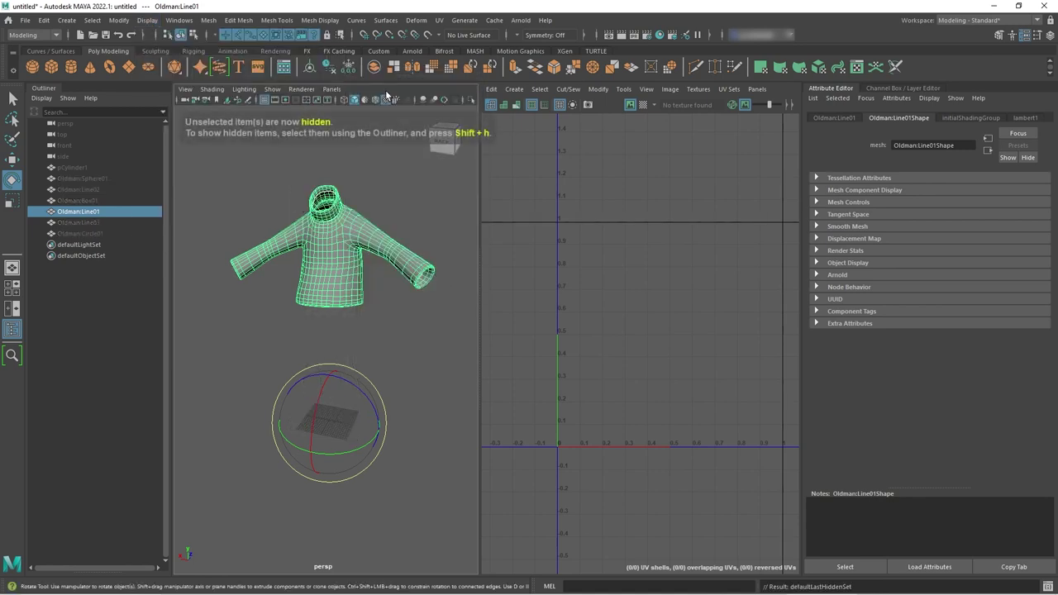
Assign a new Lambert material to the sweater and set its color to cyan
{"action": "left_click", "coordinate": [378, 329]}
{"action": "mouse_move", "coordinate": [378, 330]}
{"action": "left_mouse_down", "text": "alt"}
{"action": "mouse_move", "coordinate": [407, 335]}
{"action": "mouse_move", "coordinate": [384, 331]}
{"action": "left_mouse_up", "text": "alt"}
{"action": "left_click", "coordinate": [356, 291]}
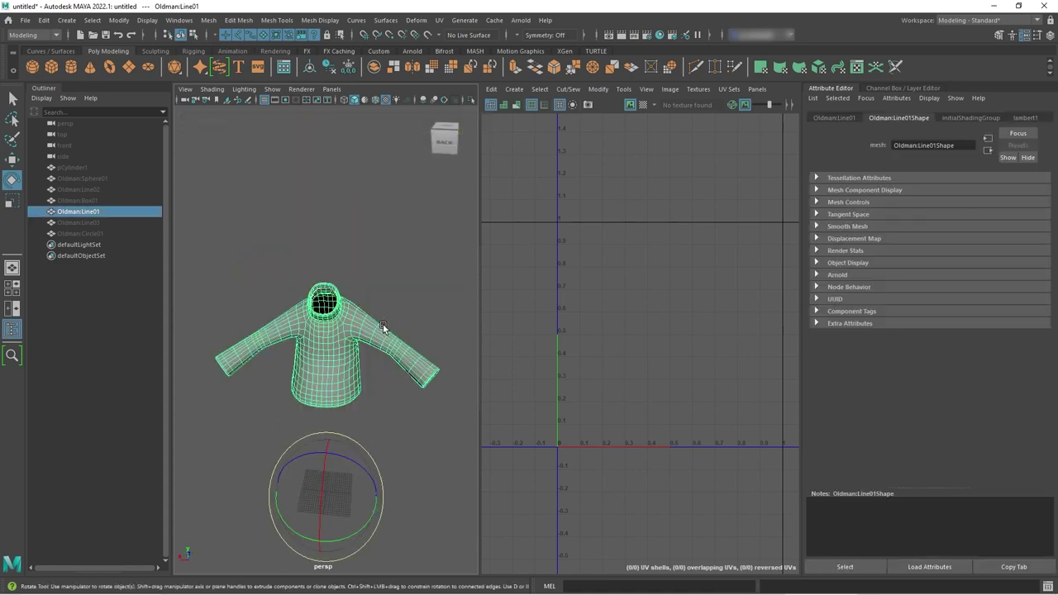
{"action": "right_click_drag", "start_coordinate": [367, 395], "coordinate": [409, 419], "text": "alt"}
{"action": "left_click_drag", "start_coordinate": [409, 419], "coordinate": [378, 405], "text": "alt"}
{"action": "right_click_drag", "start_coordinate": [377, 405], "coordinate": [356, 410], "text": "alt"}
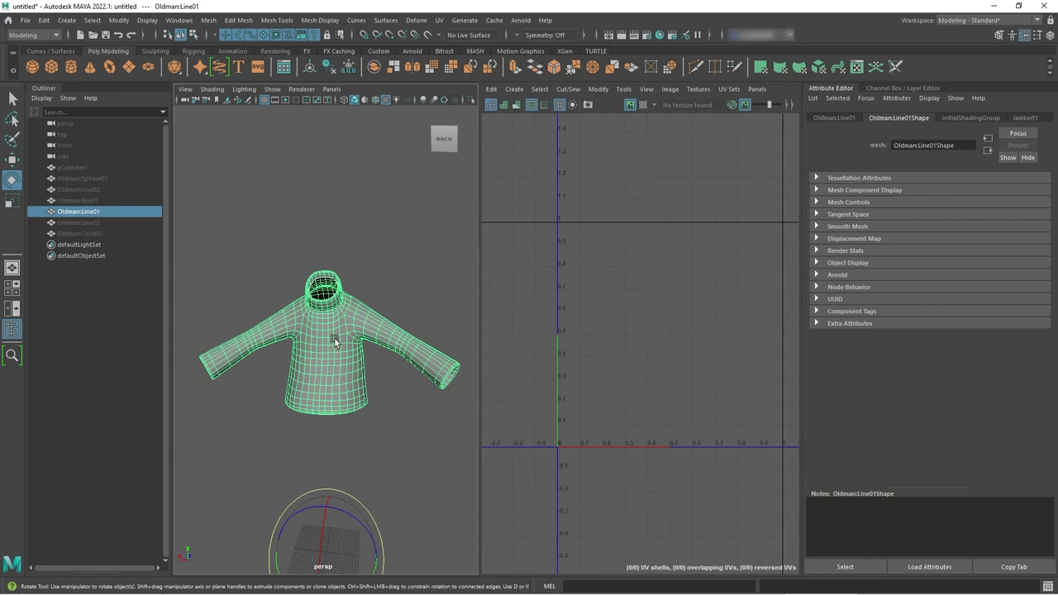
{"action": "right_click_drag", "start_coordinate": [330, 337], "coordinate": [418, 504]}
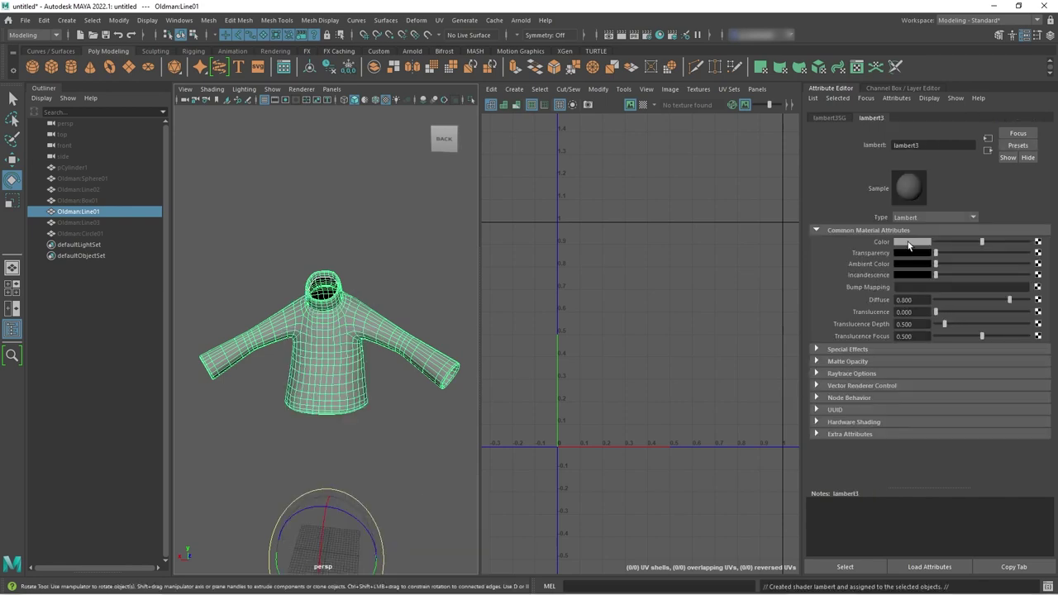
{"action": "left_click", "coordinate": [908, 242]}
{"action": "left_click", "coordinate": [908, 216]}
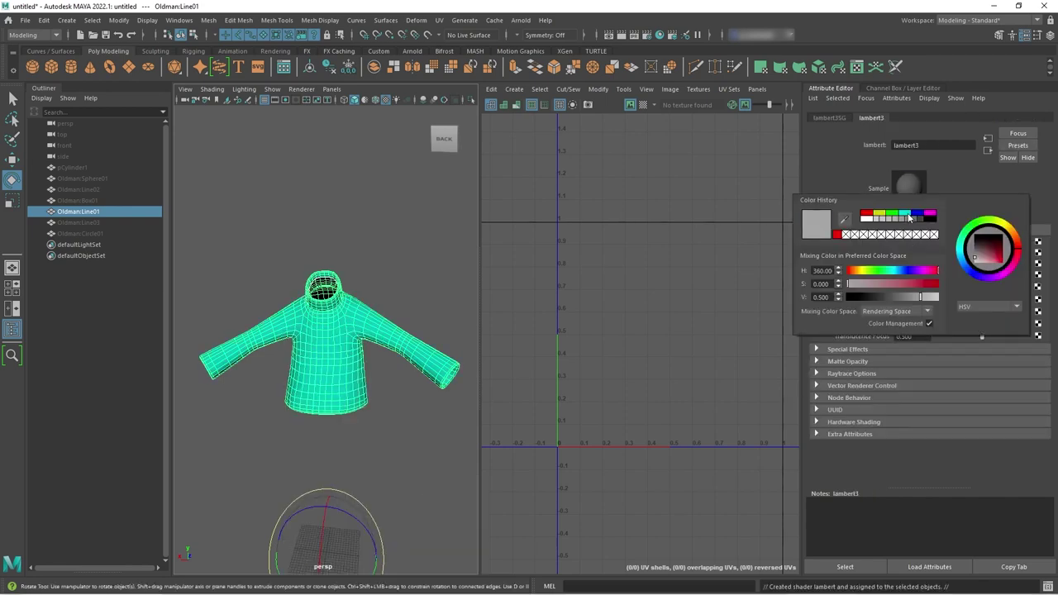
{"action": "left_click", "coordinate": [415, 431]}
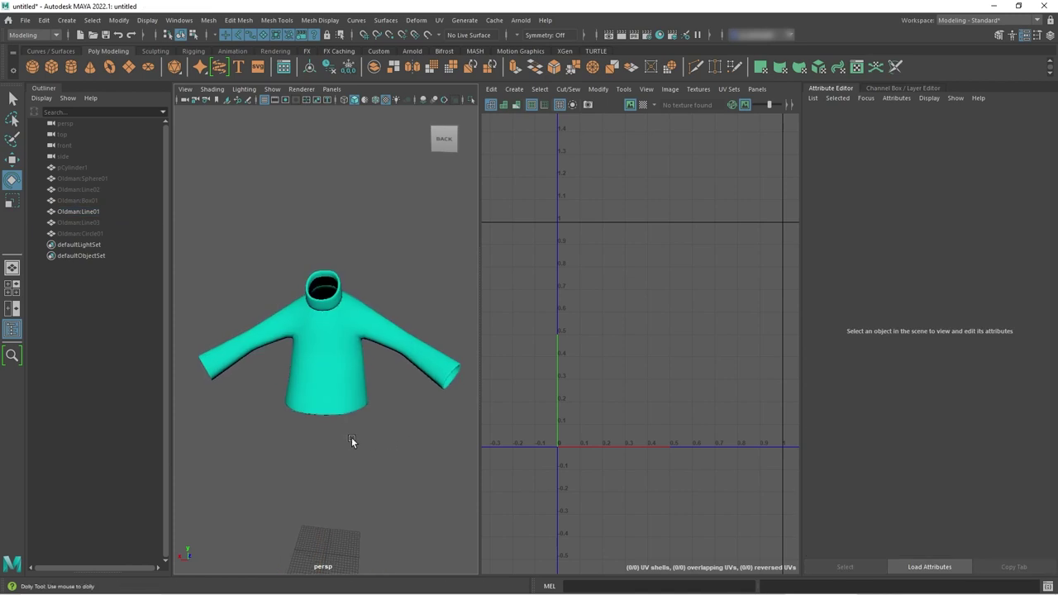
Map a Checker texture to the color of the sweater's Lambert material and turn on textured display in the viewport
{"action": "mouse_move", "coordinate": [351, 442]}
{"action": "left_mouse_down", "text": "alt"}
{"action": "mouse_move", "coordinate": [430, 449]}
{"action": "mouse_move", "coordinate": [341, 445]}
{"action": "mouse_move", "coordinate": [400, 446]}
{"action": "mouse_move", "coordinate": [371, 444]}
{"action": "left_mouse_up", "text": "alt"}
{"action": "left_click", "coordinate": [389, 413]}
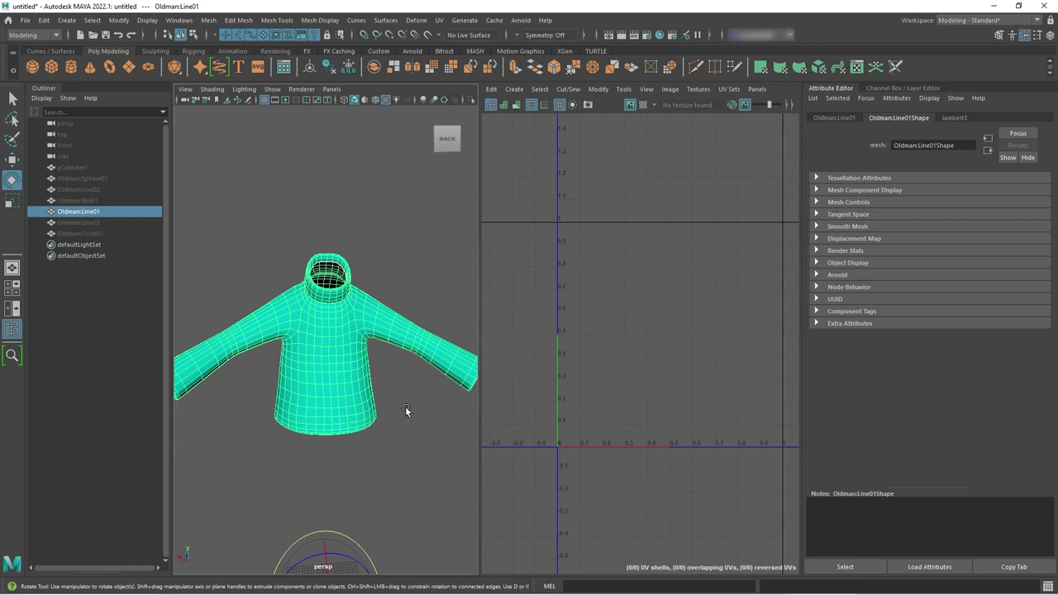
{"action": "left_click", "coordinate": [955, 118]}
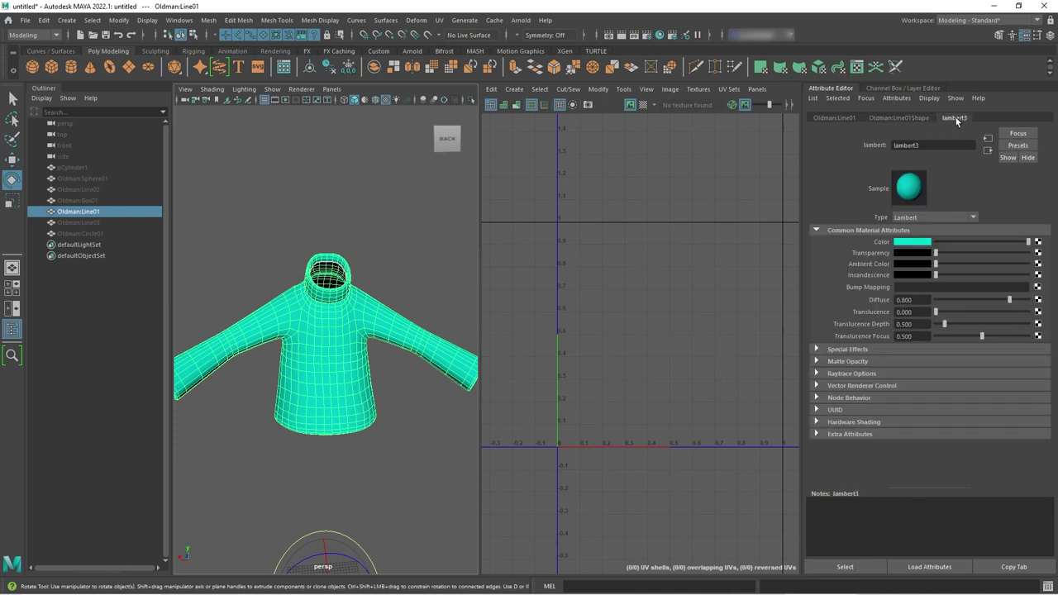
{"action": "left_click", "coordinate": [1039, 242]}
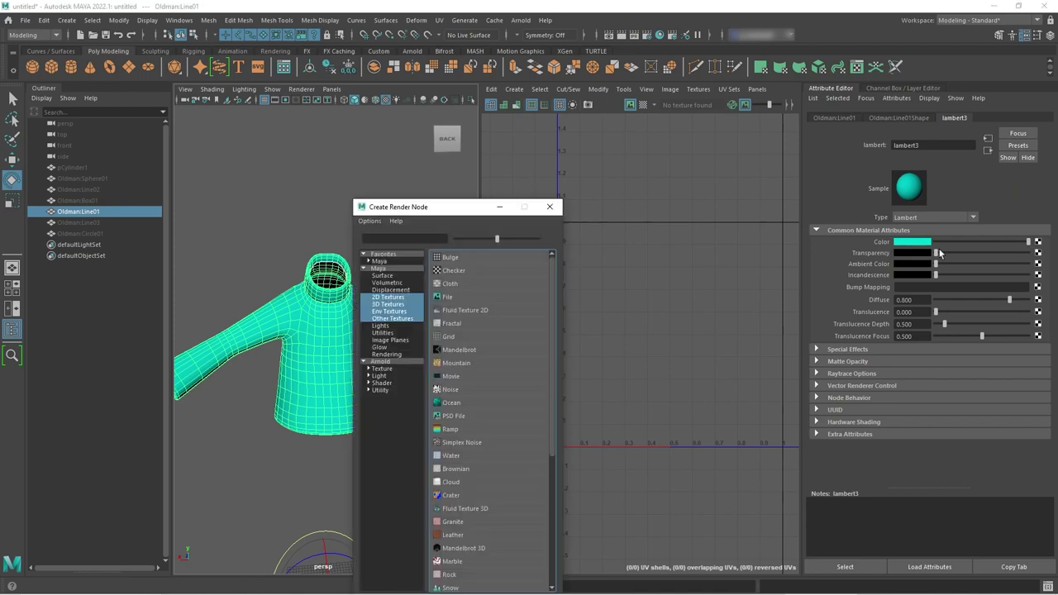
{"action": "left_click", "coordinate": [459, 271]}
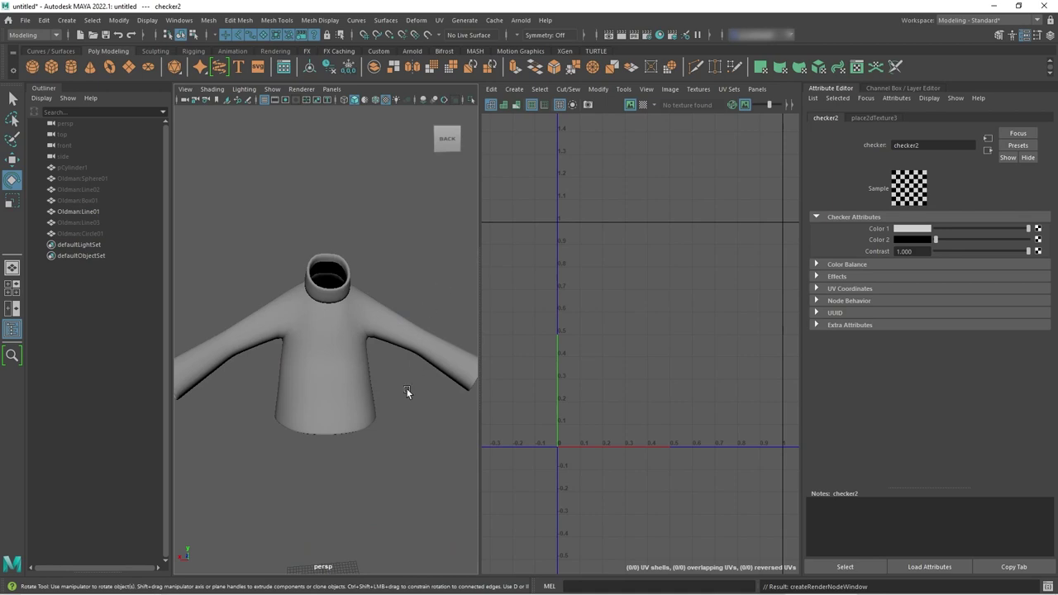
{"action": "left_click", "coordinate": [405, 390]}
{"action": "key", "text": "6"}
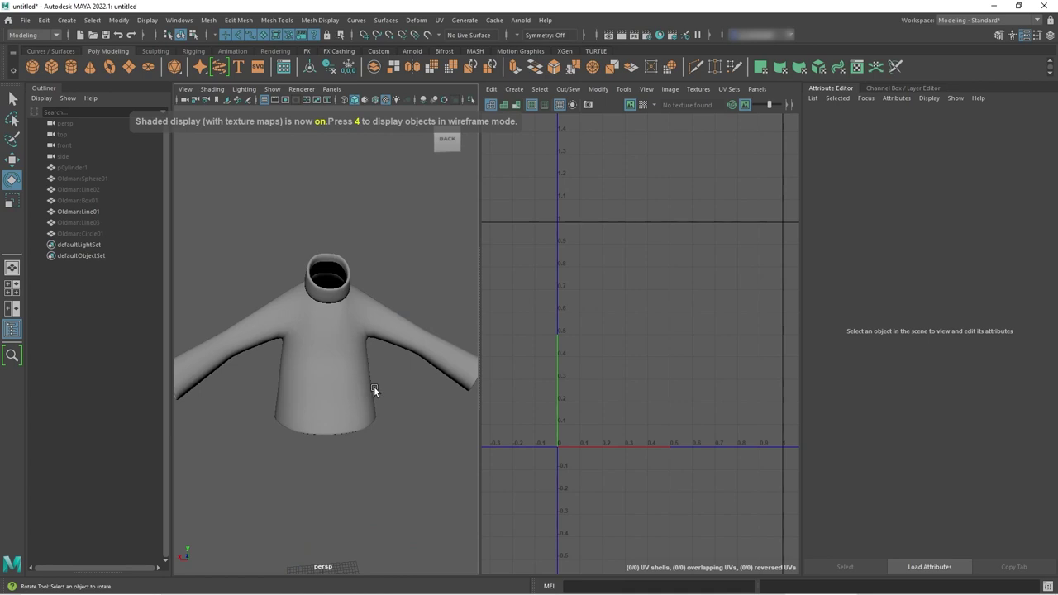
Select the sweater and check the UV editor for its UVs, switching the checker image off and back on
{"action": "left_click", "coordinate": [336, 377]}
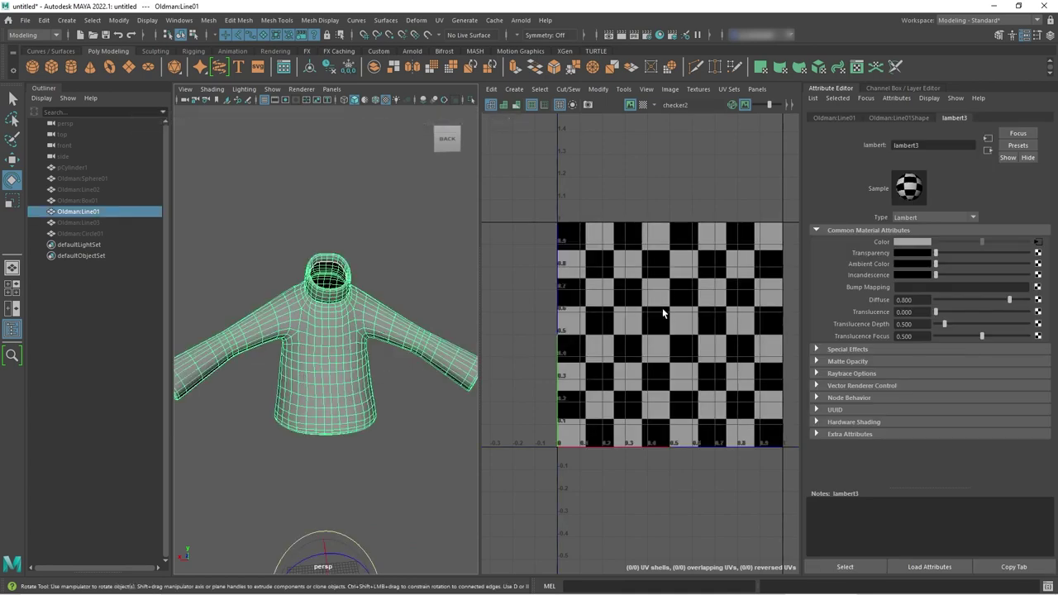
{"action": "scroll", "coordinate": [661, 309], "scroll_direction": "down", "scroll_amount": 2}
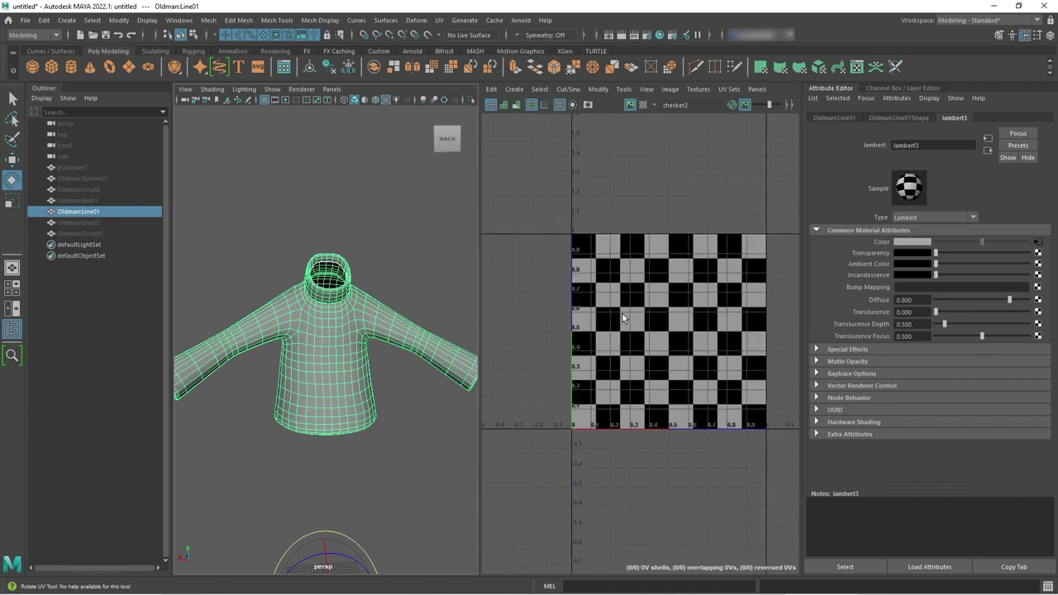
{"action": "left_click", "coordinate": [630, 104]}
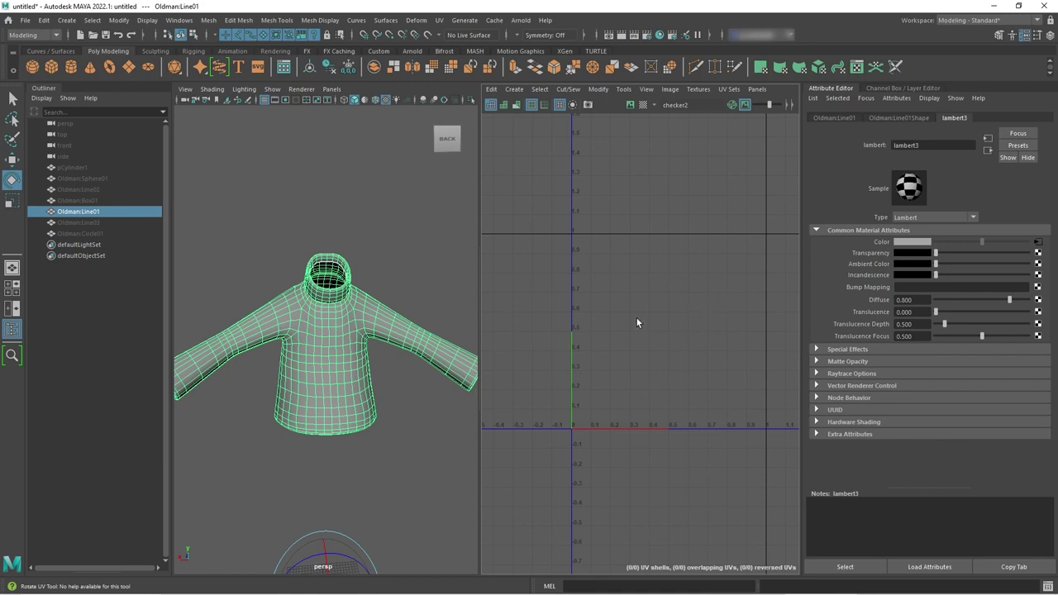
{"action": "left_click", "coordinate": [630, 103]}
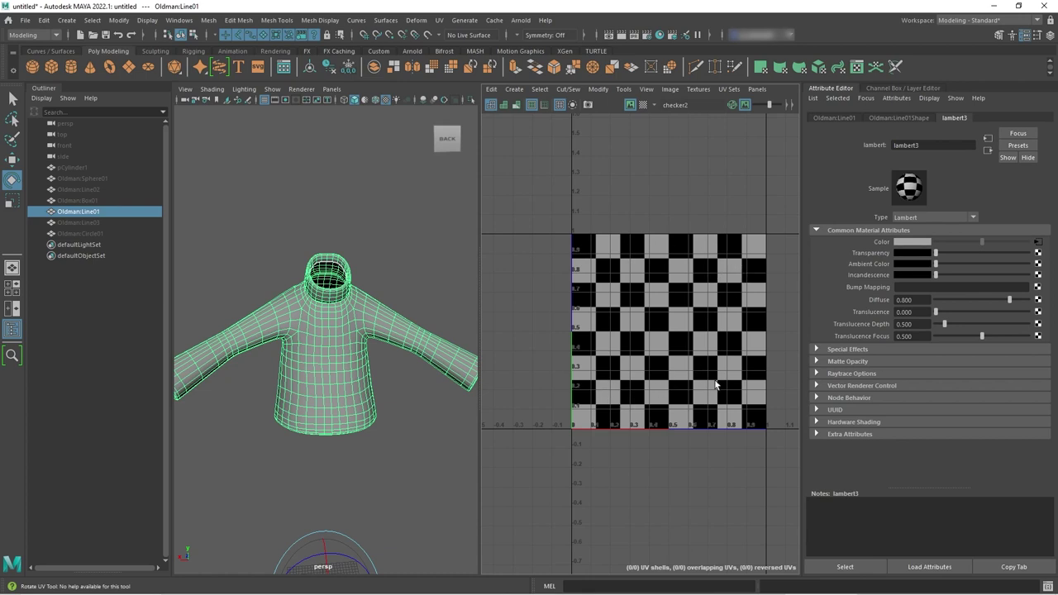
Set the checker texture's Repeat UV to 20 by 20 and return to its checker attributes
{"action": "left_click", "coordinate": [1038, 242]}
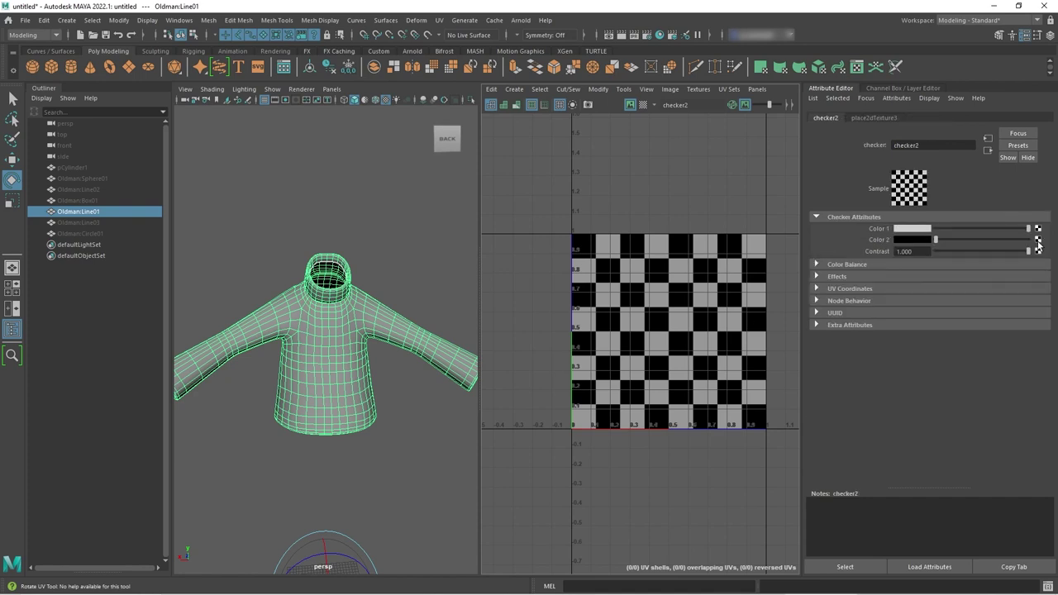
{"action": "left_click", "coordinate": [873, 117]}
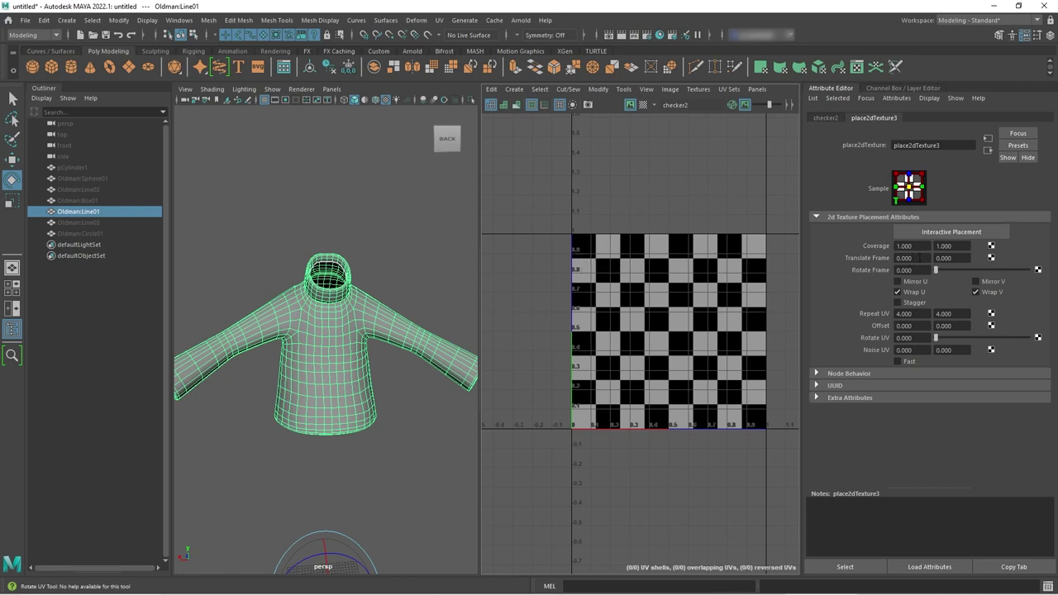
{"action": "left_click", "coordinate": [914, 314]}
{"action": "type", "text": "20"}
{"action": "key", "text": "Tab"}
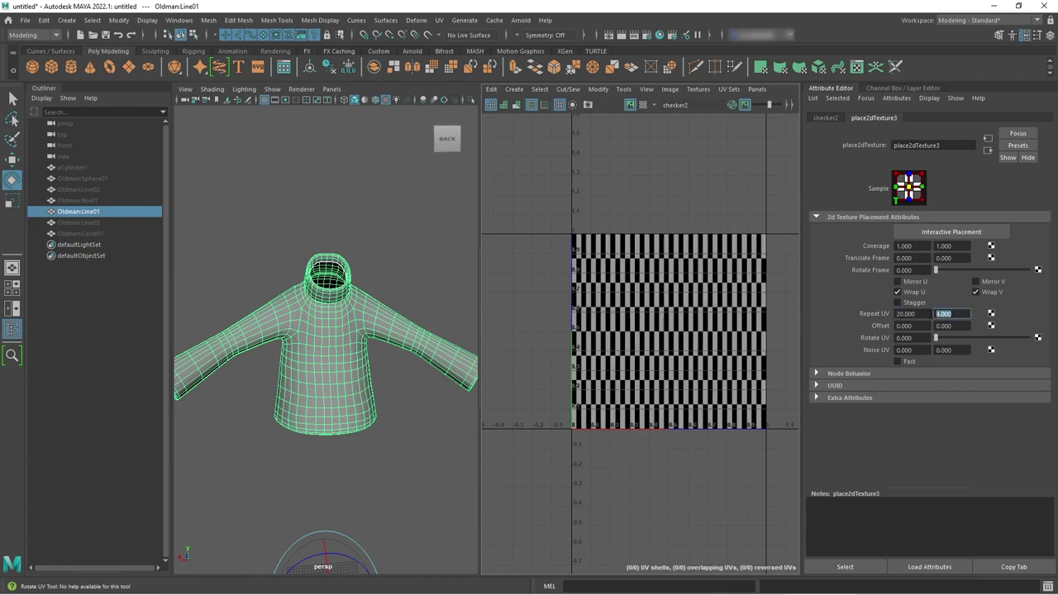
{"action": "type", "text": "20"}
{"action": "key", "text": "Return"}
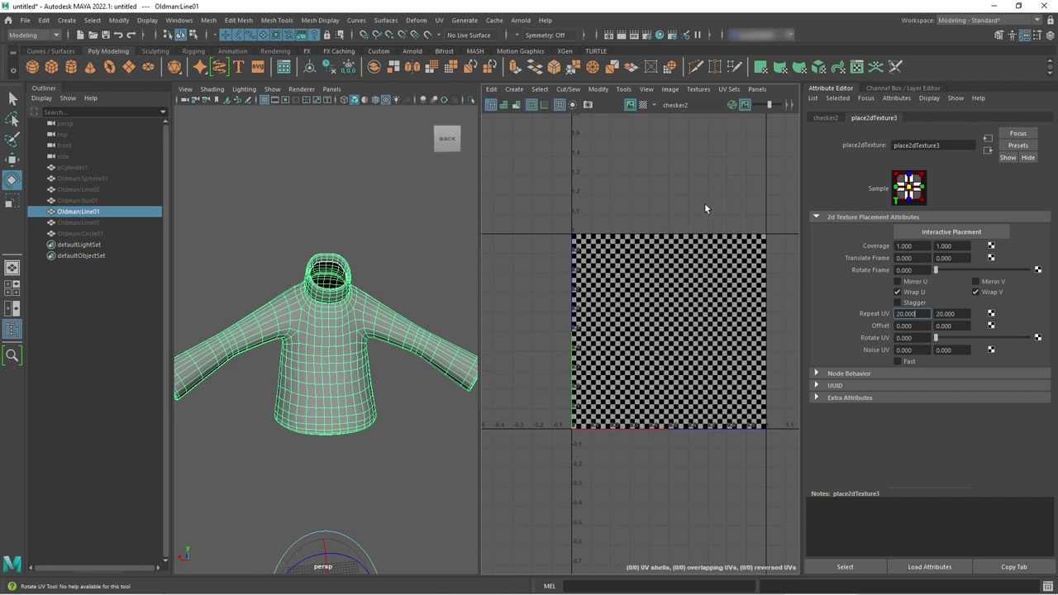
{"action": "left_click", "coordinate": [827, 118]}
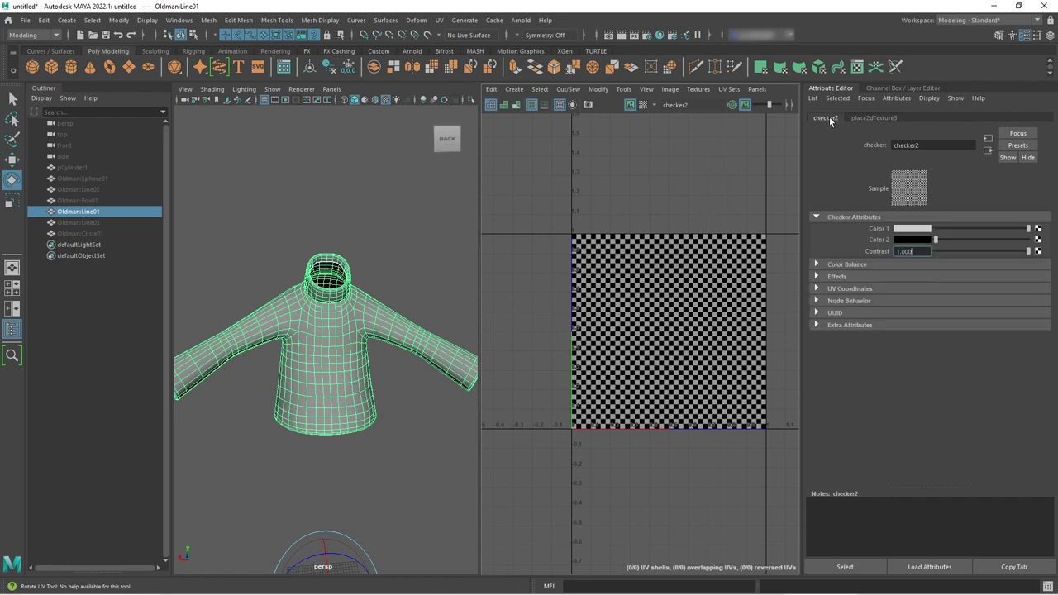
Return to the sweater's Lambert material and apply an Automatic UV projection to the selected sweater
{"action": "left_click", "coordinate": [985, 150]}
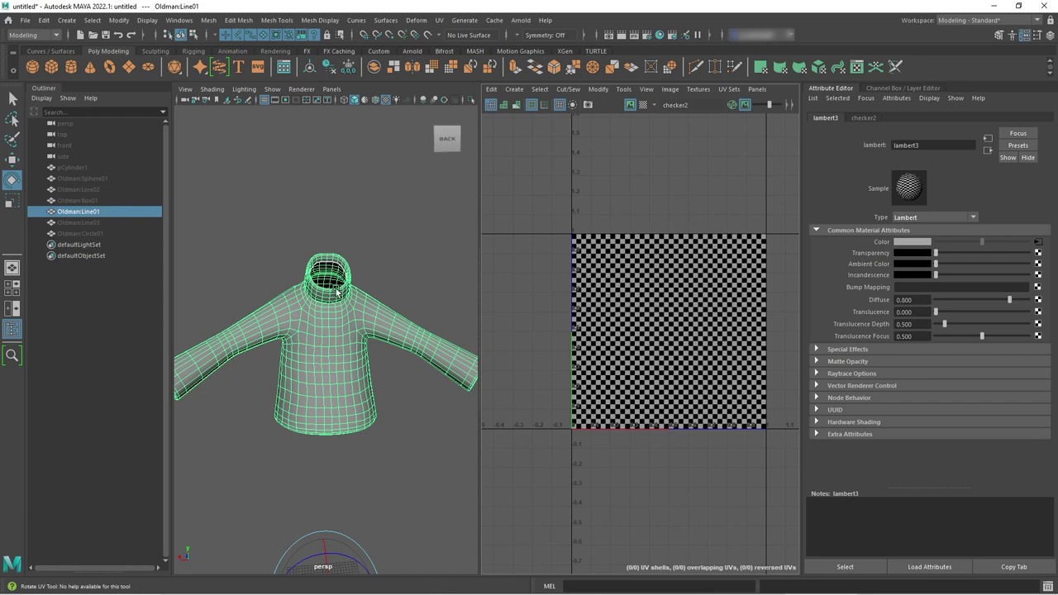
{"action": "left_click", "coordinate": [351, 345]}
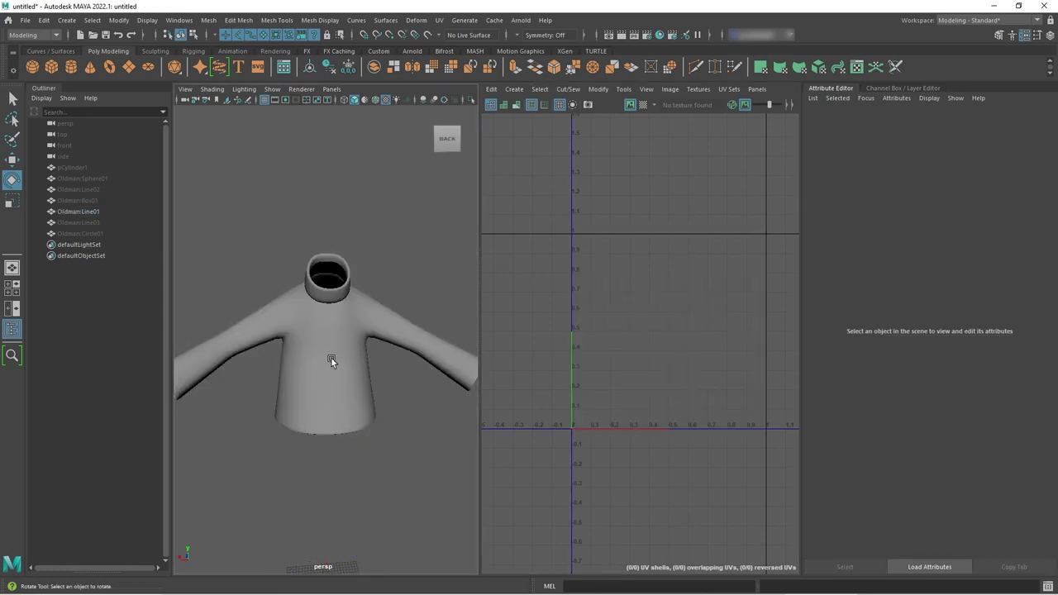
{"action": "left_click", "coordinate": [331, 357]}
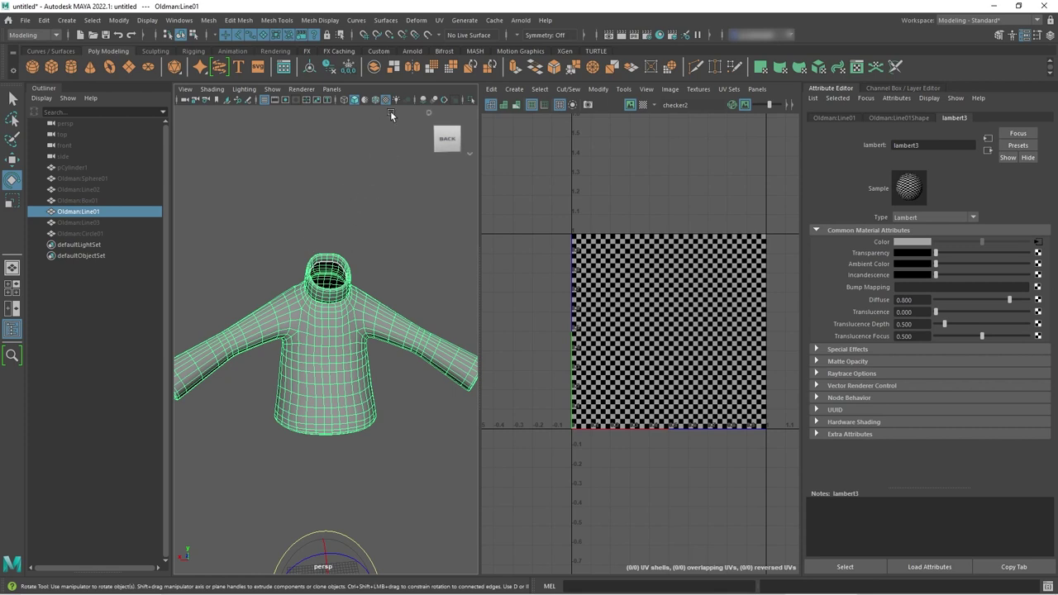
{"action": "left_click", "coordinate": [439, 20]}
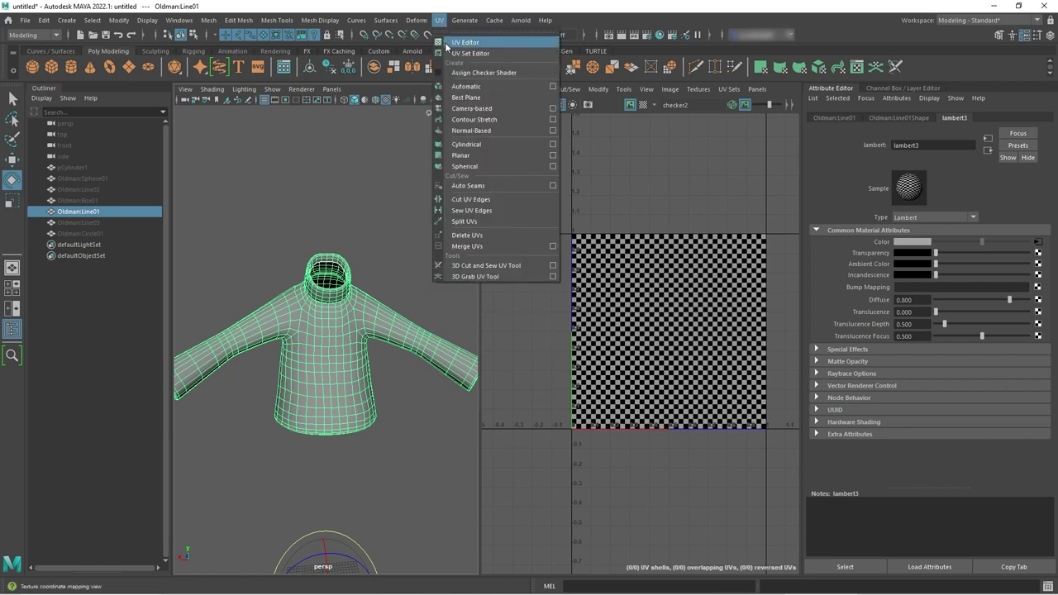
{"action": "left_click", "coordinate": [473, 87]}
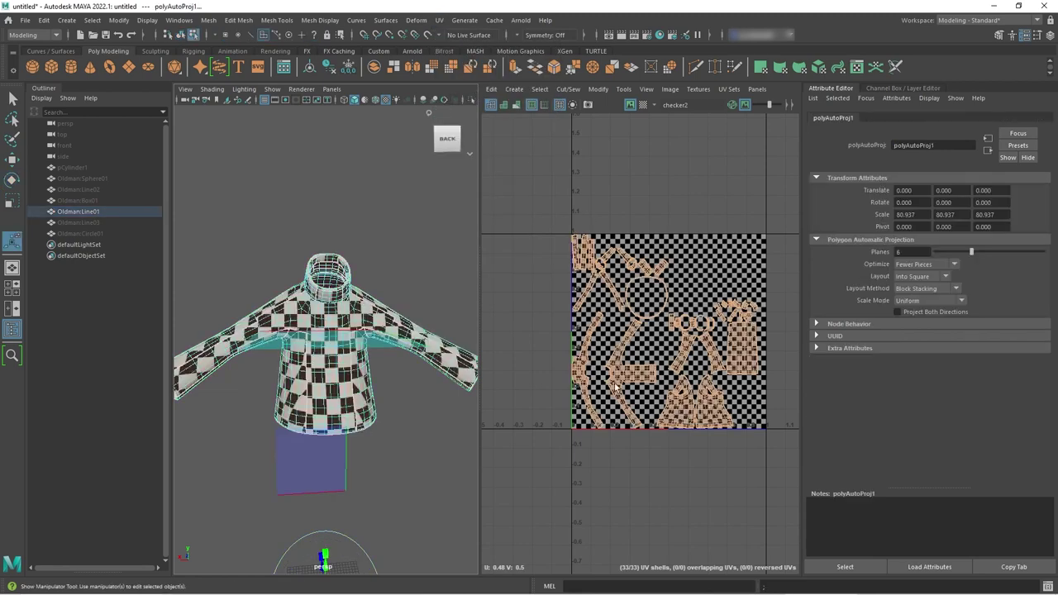
Widen the UV editor beside the viewport and turn off its checker image display behind the UV shells
{"action": "scroll", "coordinate": [690, 334], "scroll_direction": "up", "scroll_amount": 4}
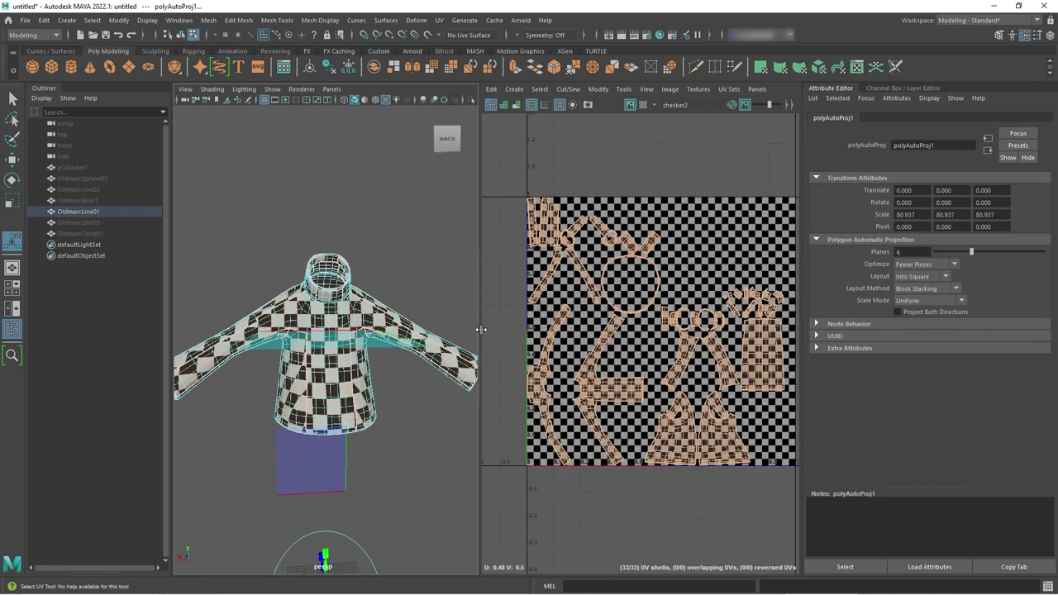
{"action": "left_click_drag", "start_coordinate": [481, 330], "coordinate": [419, 333]}
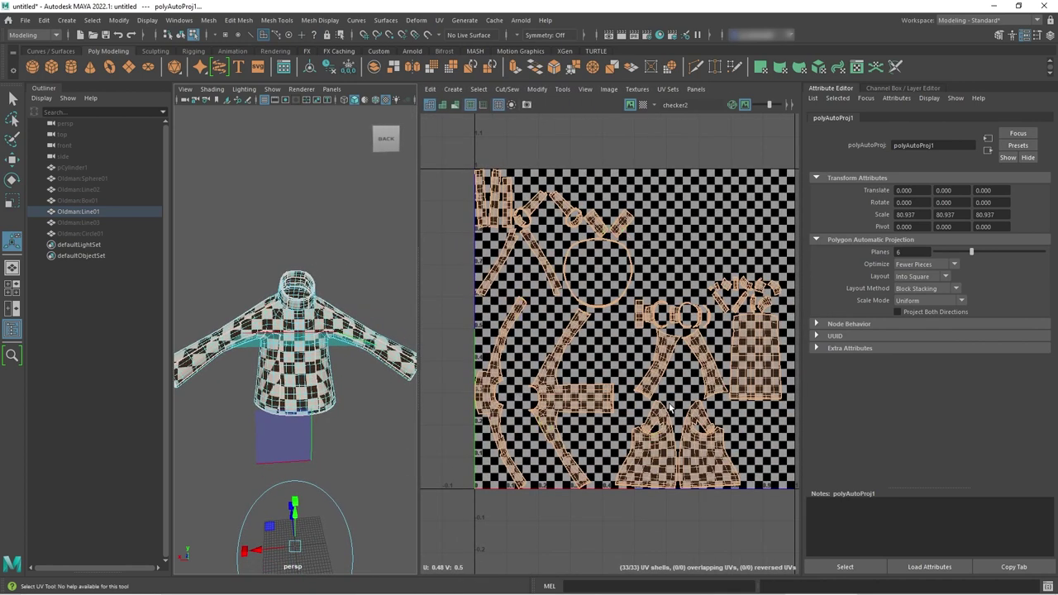
{"action": "left_click", "coordinate": [637, 326]}
{"action": "left_click", "coordinate": [631, 105]}
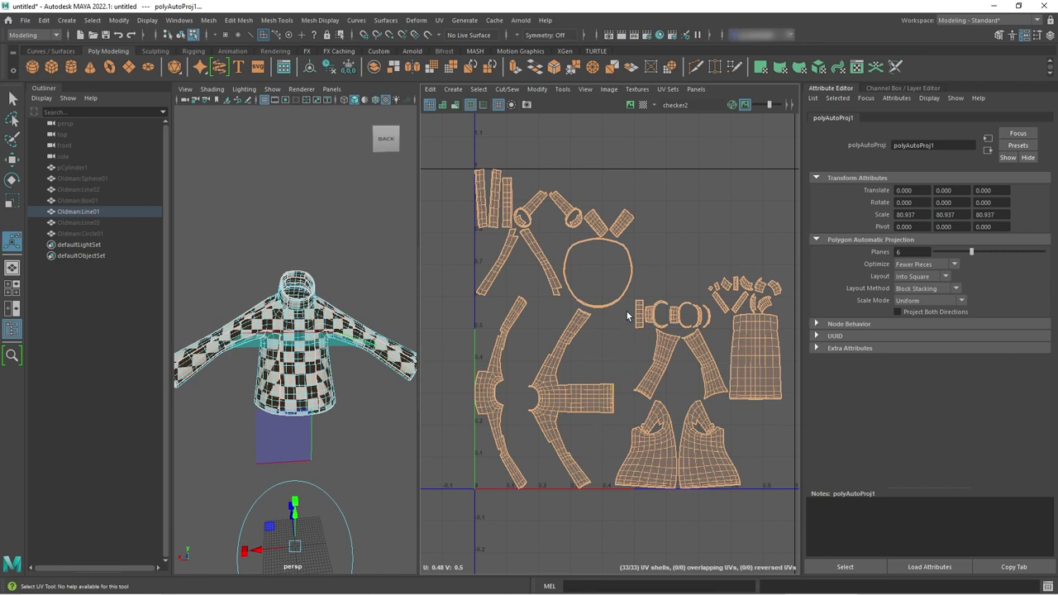
Deselect the sweater in object mode and examine the checker pattern on its collar, sleeves and body from several sides
{"action": "left_click", "coordinate": [369, 409]}
{"action": "right_click_drag", "start_coordinate": [319, 385], "coordinate": [364, 265]}
{"action": "left_click", "coordinate": [326, 443]}
{"action": "scroll", "coordinate": [331, 421], "scroll_direction": "down", "scroll_amount": 2}
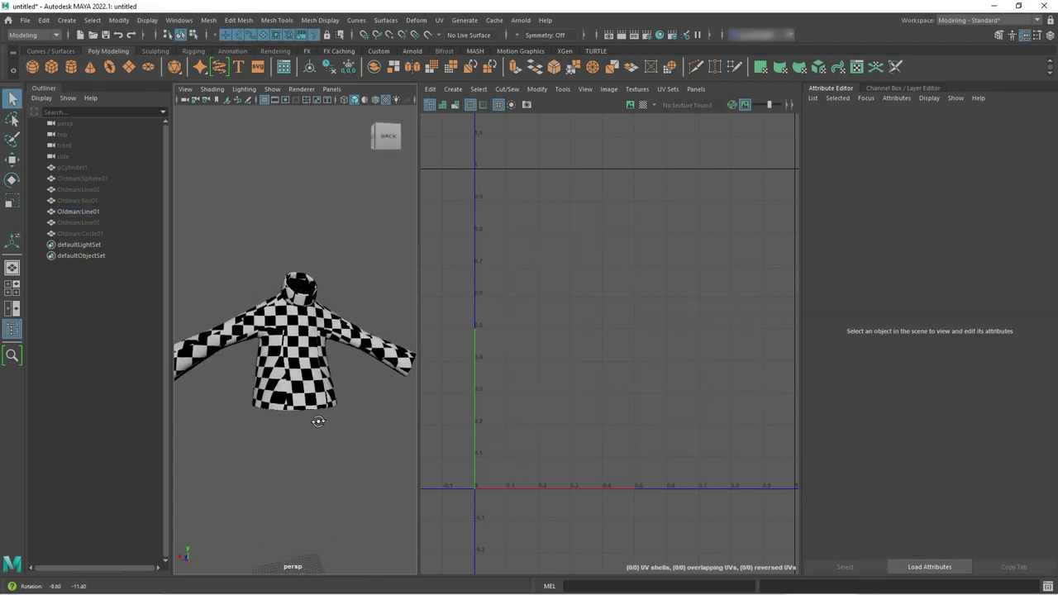
{"action": "left_click_drag", "start_coordinate": [348, 422], "coordinate": [237, 436], "text": "alt"}
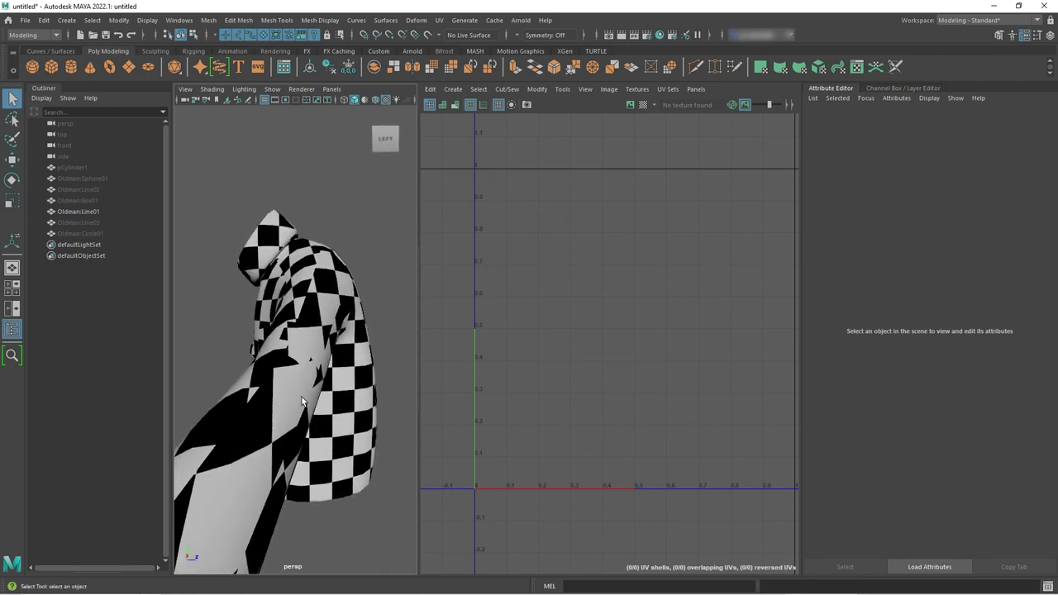
{"action": "left_click_drag", "start_coordinate": [243, 488], "coordinate": [288, 371], "text": "alt"}
{"action": "scroll", "coordinate": [289, 371], "scroll_direction": "up", "scroll_amount": 1}
{"action": "left_click_drag", "start_coordinate": [318, 323], "coordinate": [291, 312], "text": "alt"}
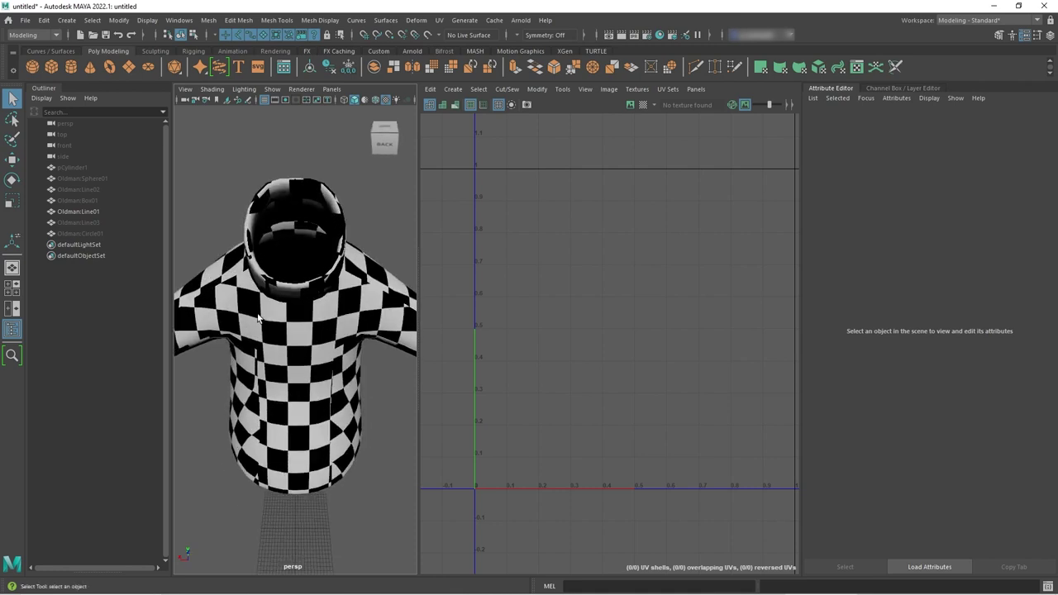
{"action": "scroll", "coordinate": [289, 307], "scroll_direction": "up", "scroll_amount": 4}
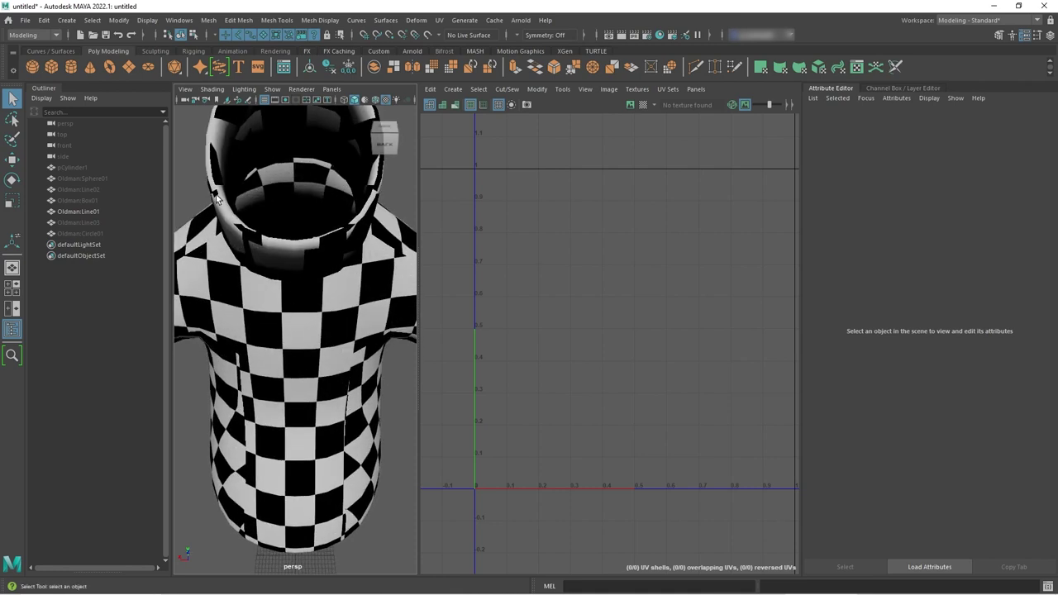
{"action": "left_click_drag", "start_coordinate": [223, 210], "coordinate": [257, 213], "text": "alt"}
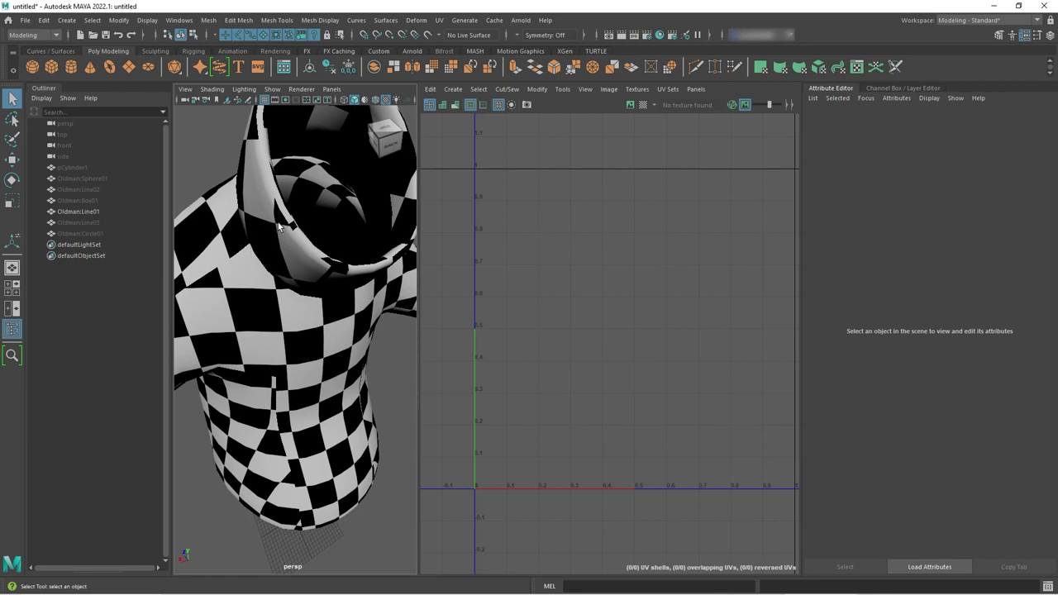
{"action": "left_click_drag", "start_coordinate": [334, 374], "coordinate": [300, 395], "text": "alt"}
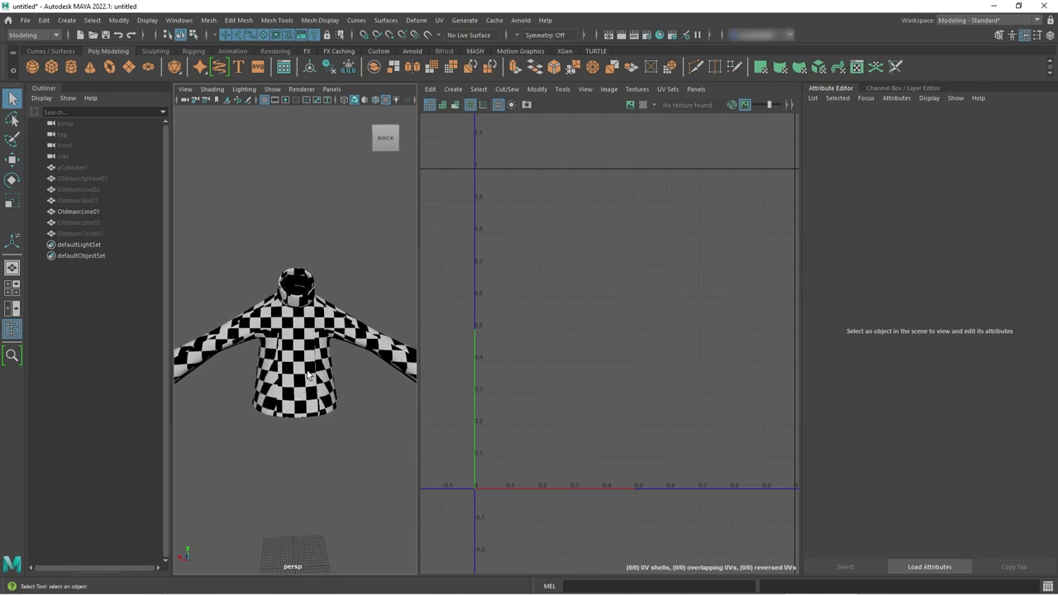
Select the sweater and examine its separate UV shells in the UV editor, including the small fragments
{"action": "left_click", "coordinate": [295, 374]}
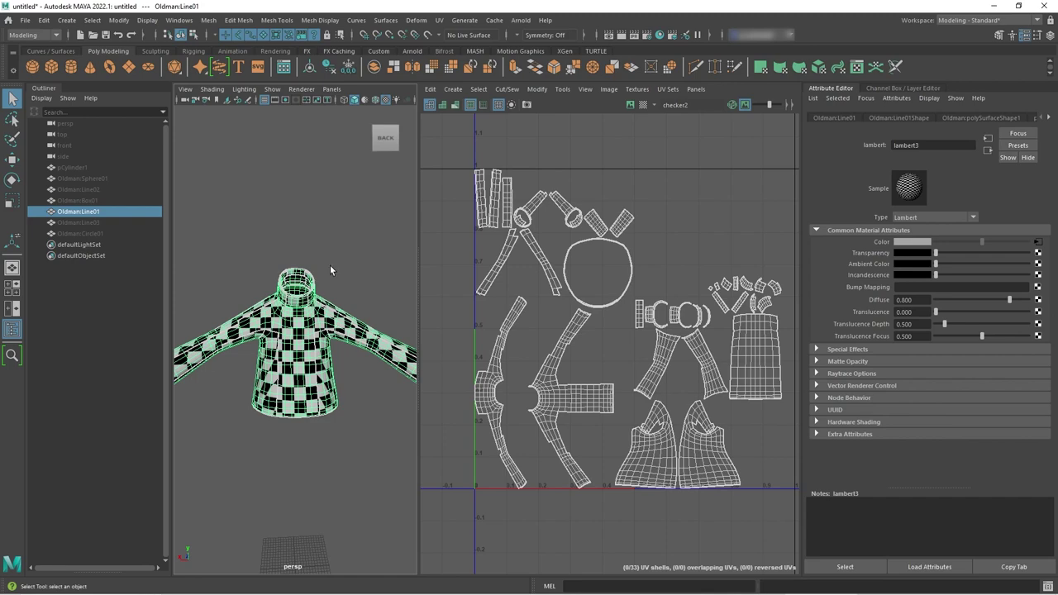
{"action": "scroll", "coordinate": [587, 318], "scroll_direction": "up", "scroll_amount": 4}
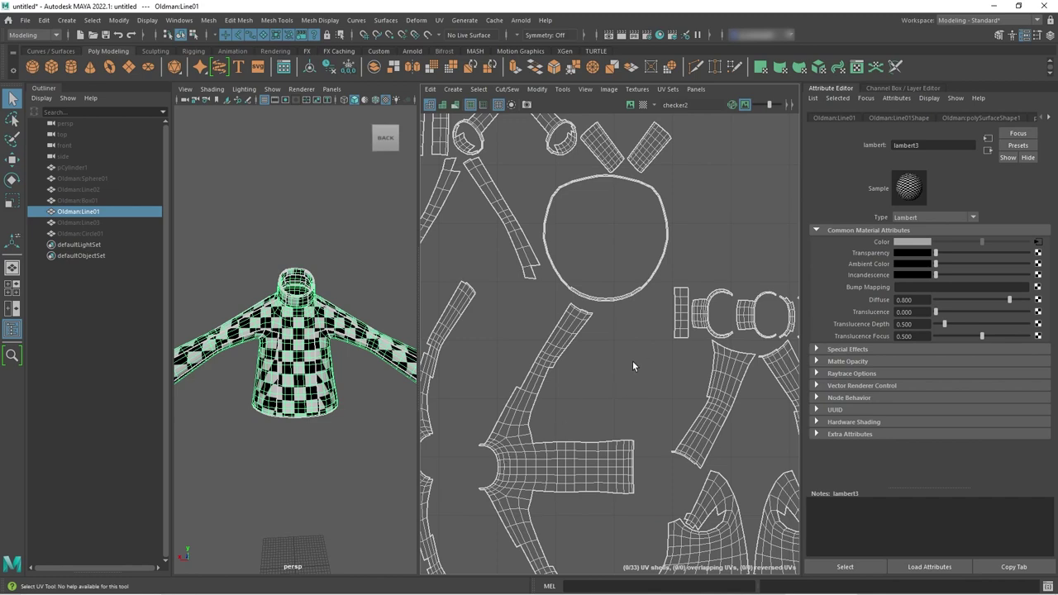
{"action": "mouse_move", "coordinate": [366, 371]}
{"action": "left_mouse_down", "text": "alt"}
{"action": "mouse_move", "coordinate": [348, 365]}
{"action": "mouse_move", "coordinate": [351, 376]}
{"action": "left_mouse_up", "text": "alt"}
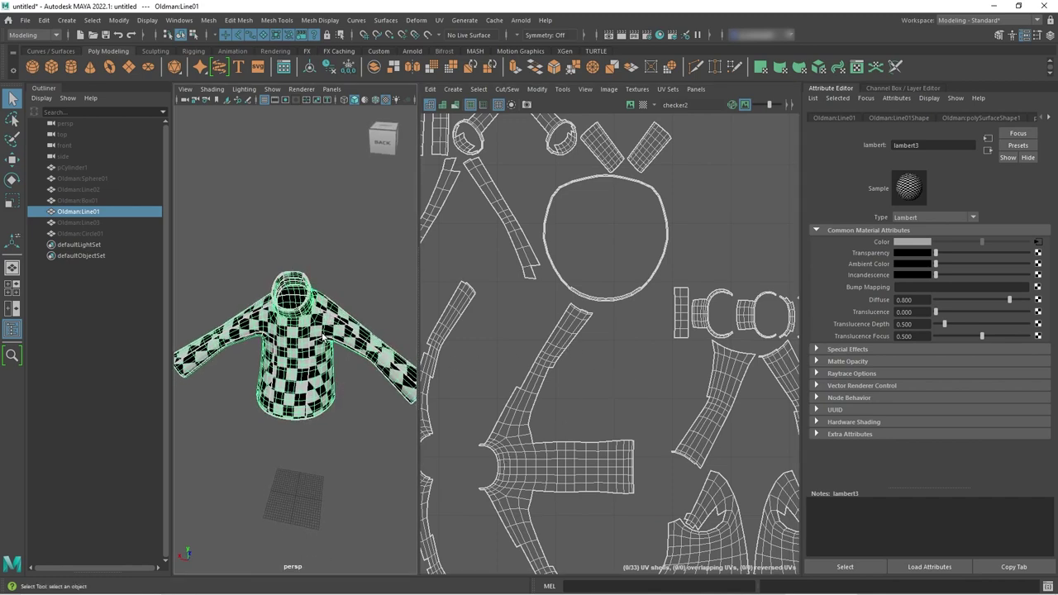
{"action": "scroll", "coordinate": [645, 396], "scroll_direction": "down", "scroll_amount": 3}
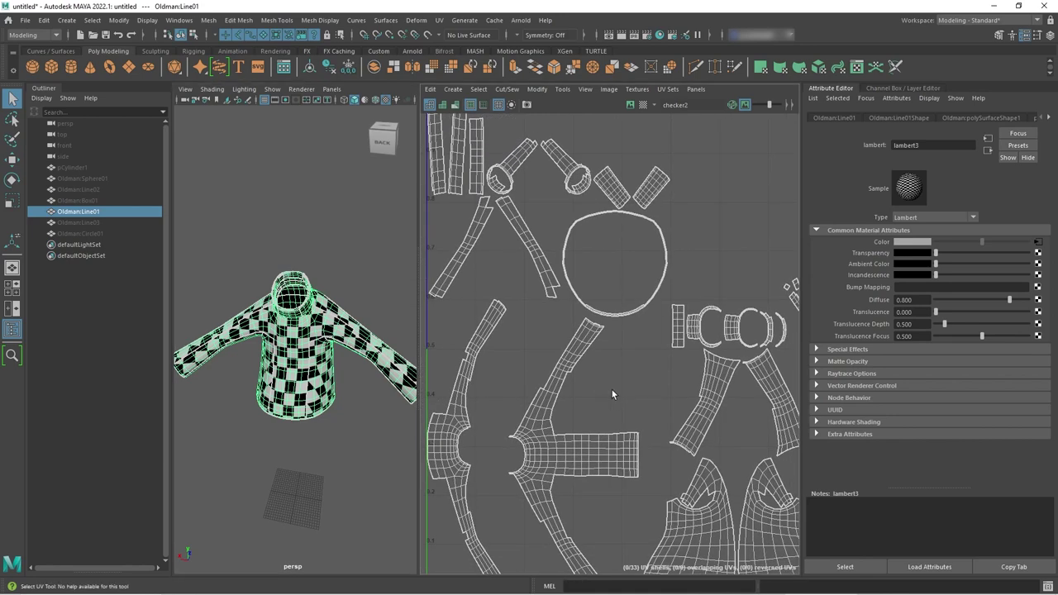
{"action": "middle_click_drag", "start_coordinate": [625, 385], "coordinate": [424, 427], "text": "alt"}
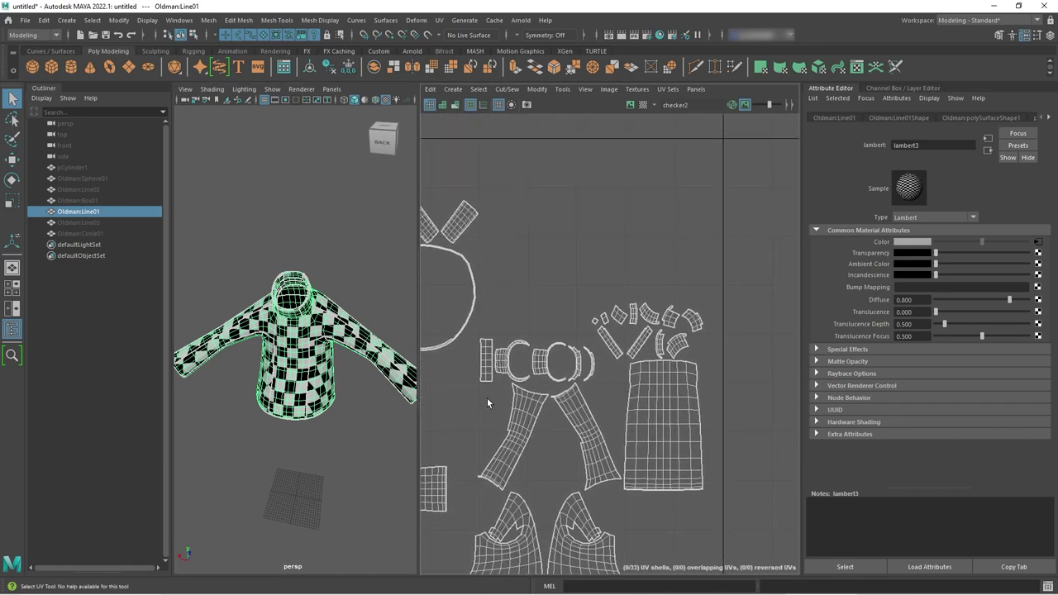
{"action": "scroll", "coordinate": [692, 316], "scroll_direction": "up", "scroll_amount": 2}
{"action": "scroll", "coordinate": [692, 316], "scroll_direction": "up", "scroll_amount": 3}
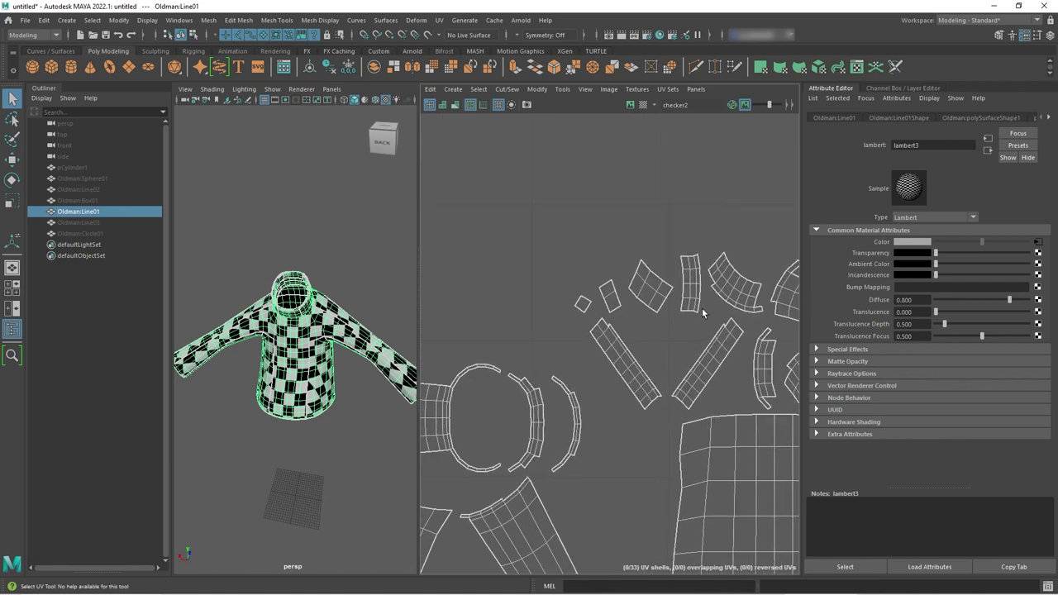
Select the tiny single-face UV shell in face mode and frame it in the viewport to locate it on the sweater
{"action": "right_click_drag", "start_coordinate": [583, 308], "coordinate": [583, 338]}
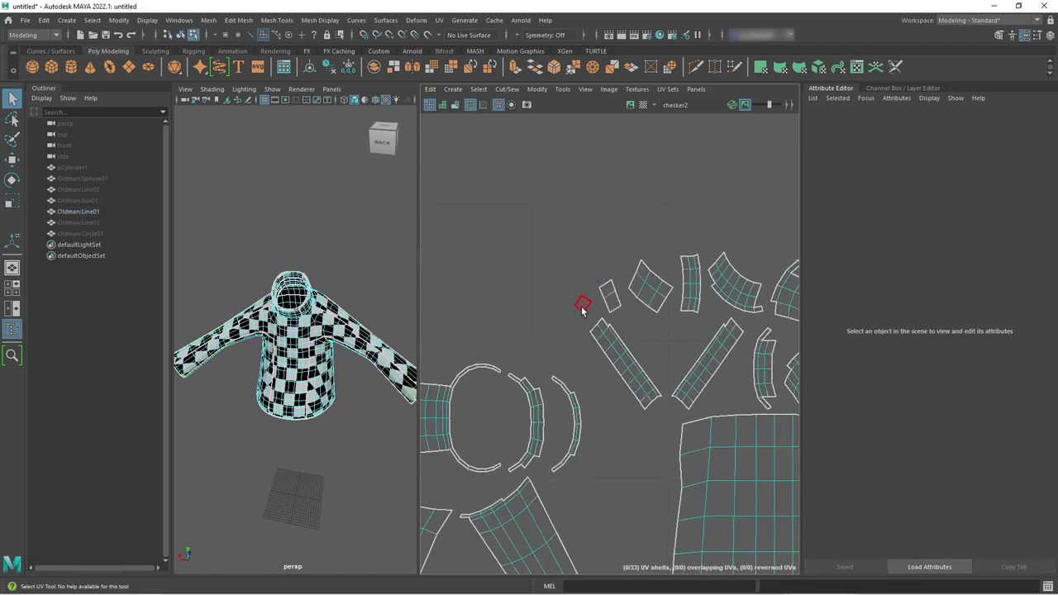
{"action": "left_click", "coordinate": [583, 304]}
{"action": "left_click_drag", "start_coordinate": [347, 413], "coordinate": [207, 380], "text": "alt"}
{"action": "key", "text": "f"}
{"action": "right_click_drag", "start_coordinate": [236, 377], "coordinate": [272, 389], "text": "alt"}
{"action": "left_click_drag", "start_coordinate": [273, 388], "coordinate": [348, 348], "text": "alt"}
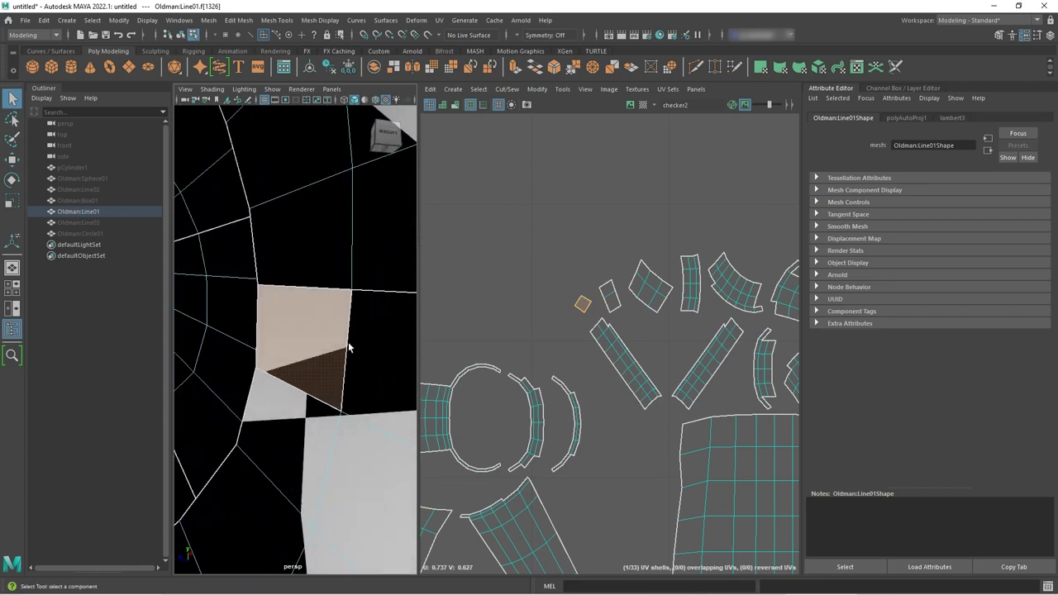
{"action": "left_click", "coordinate": [310, 364]}
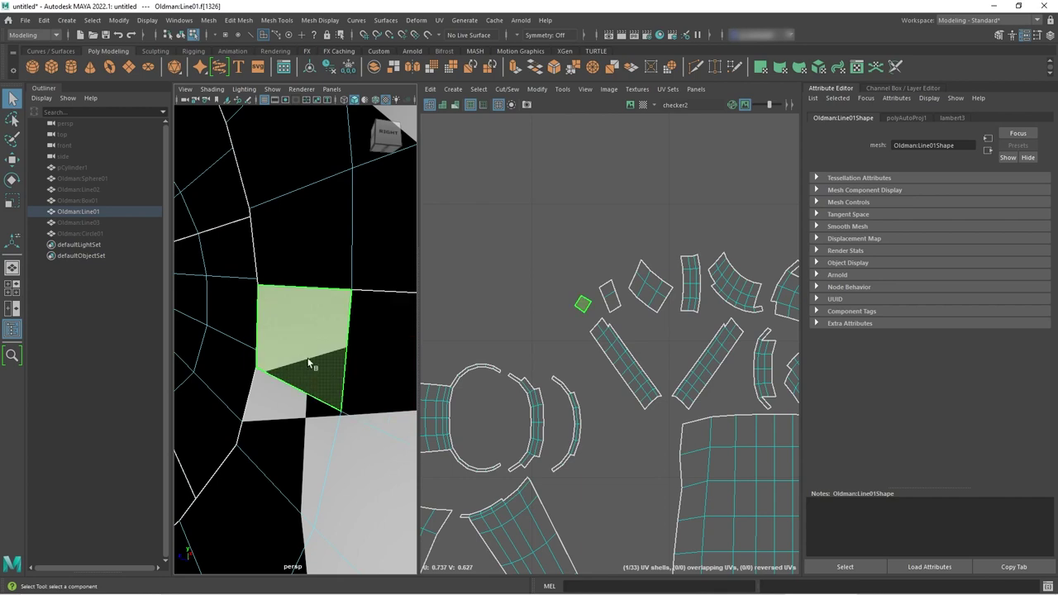
{"action": "right_click_drag", "start_coordinate": [312, 359], "coordinate": [328, 396], "text": "alt"}
{"action": "left_click_drag", "start_coordinate": [328, 396], "coordinate": [342, 361], "text": "alt"}
{"action": "right_click_drag", "start_coordinate": [342, 361], "coordinate": [245, 396], "text": "alt"}
{"action": "scroll", "coordinate": [567, 350], "scroll_direction": "down", "scroll_amount": 5}
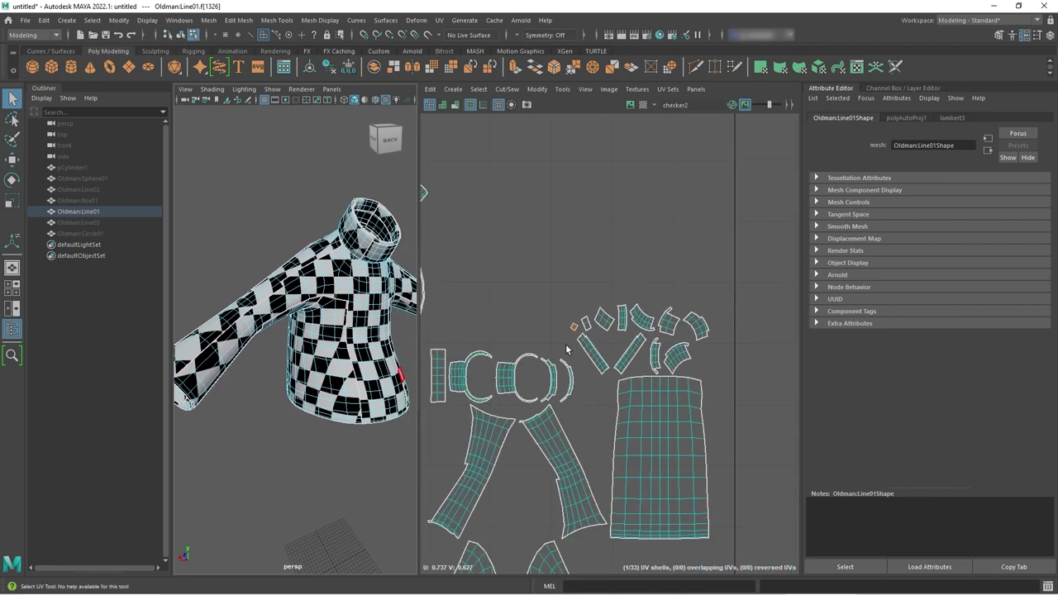
{"action": "scroll", "coordinate": [567, 350], "scroll_direction": "down", "scroll_amount": 3}
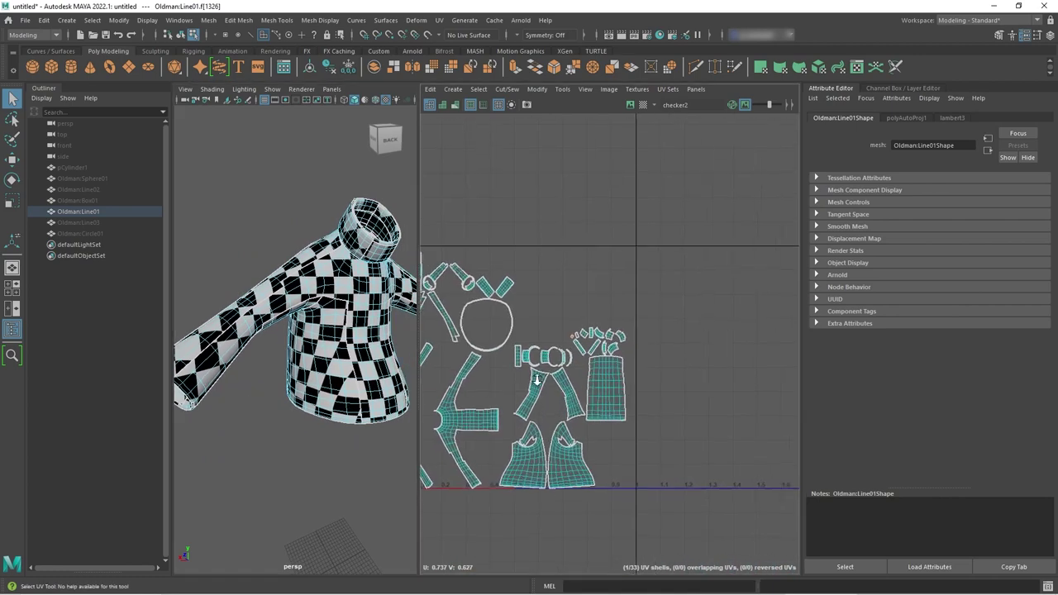
{"action": "middle_click_drag", "start_coordinate": [507, 388], "coordinate": [572, 371], "text": "alt"}
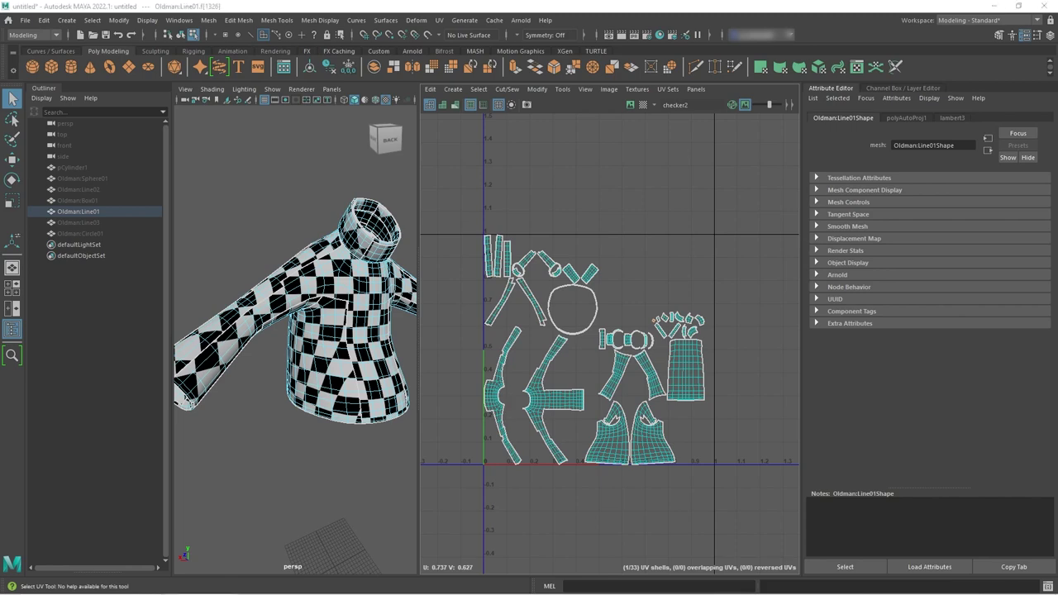
Switch to the browser, study the long-sleeve shirt sewing patterns from Antique Lilac and Etsy, and return to Maya
{"action": "left_click_drag", "start_coordinate": [1057, 68], "coordinate": [365, 40]}
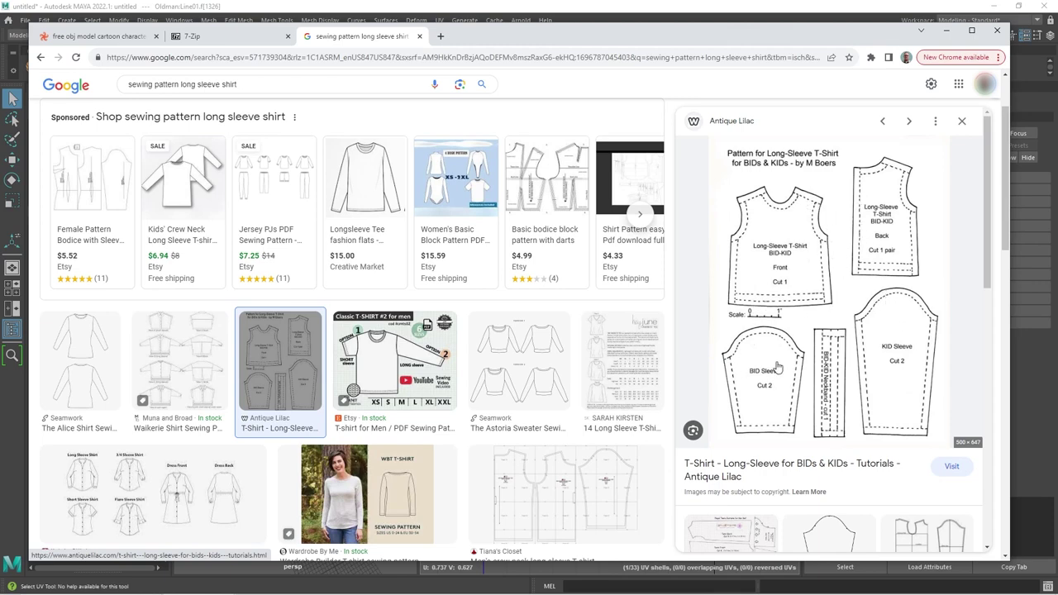
{"action": "scroll", "coordinate": [777, 367], "scroll_direction": "down", "scroll_amount": 5}
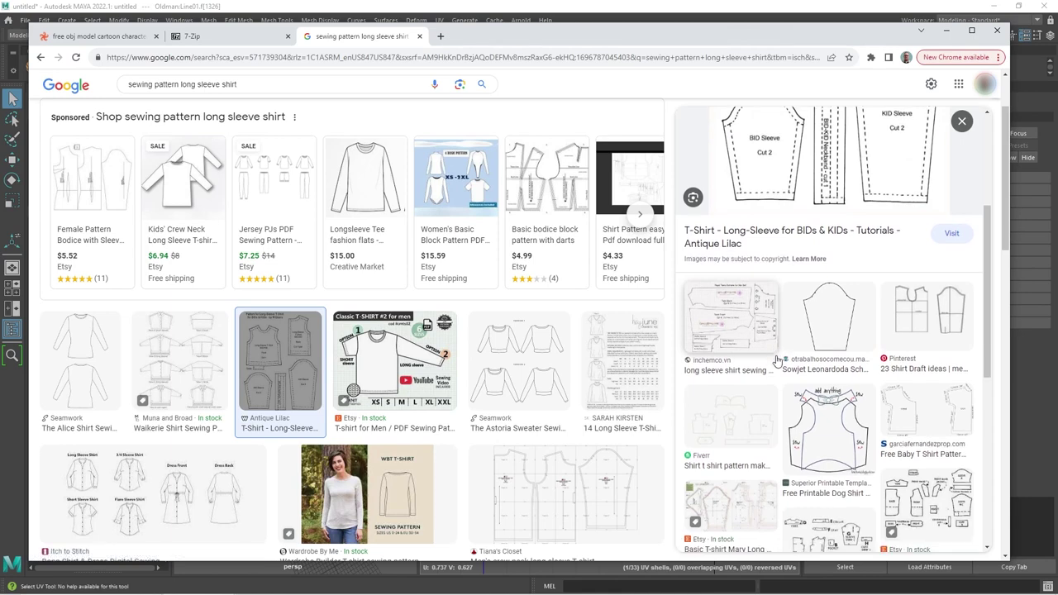
{"action": "left_click", "coordinate": [929, 413]}
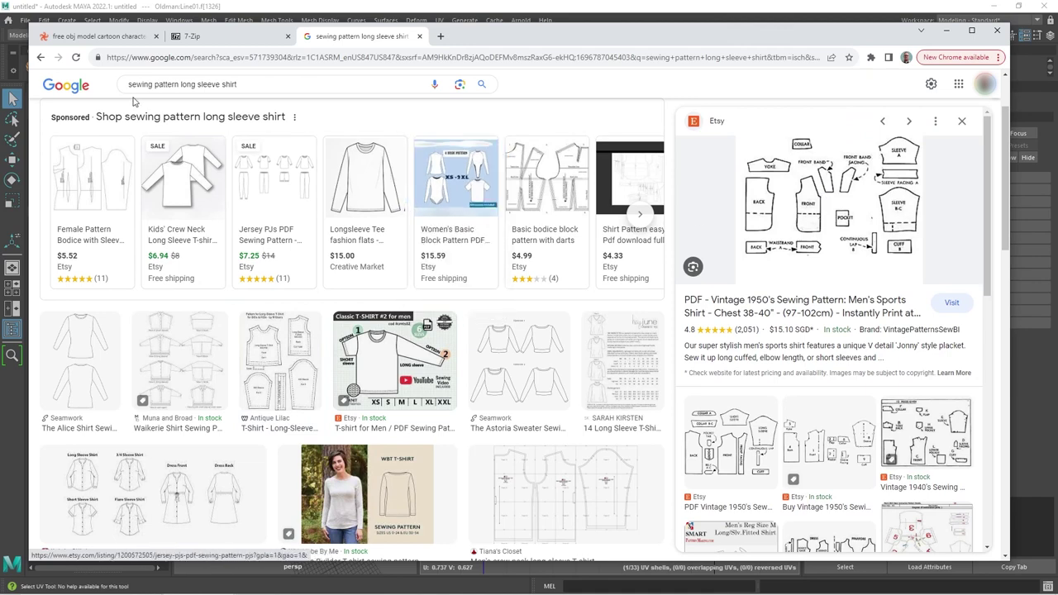
{"action": "left_click_drag", "start_coordinate": [129, 85], "coordinate": [241, 83]}
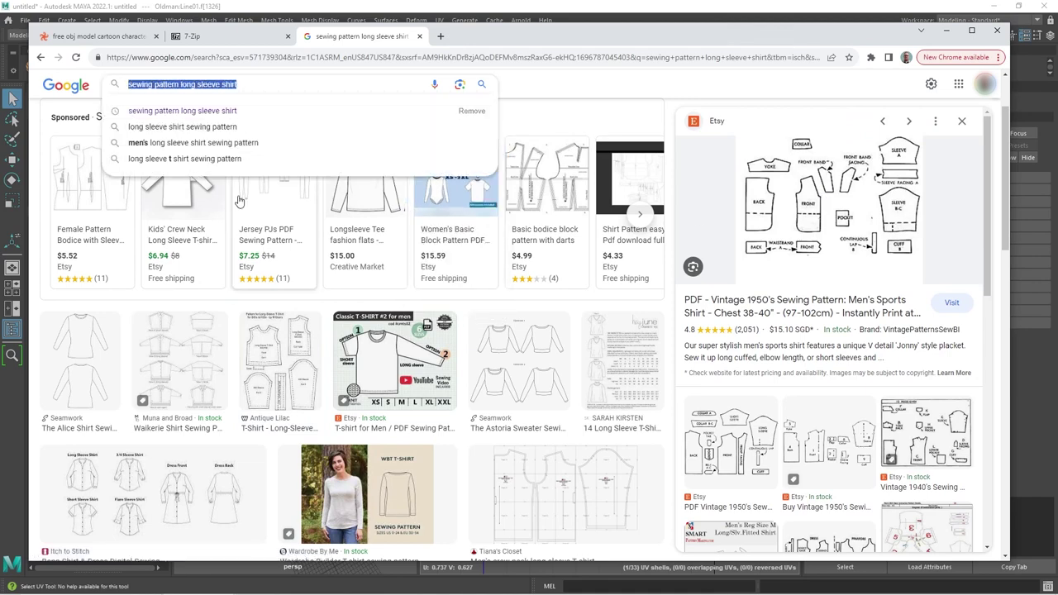
{"action": "left_click", "coordinate": [272, 360]}
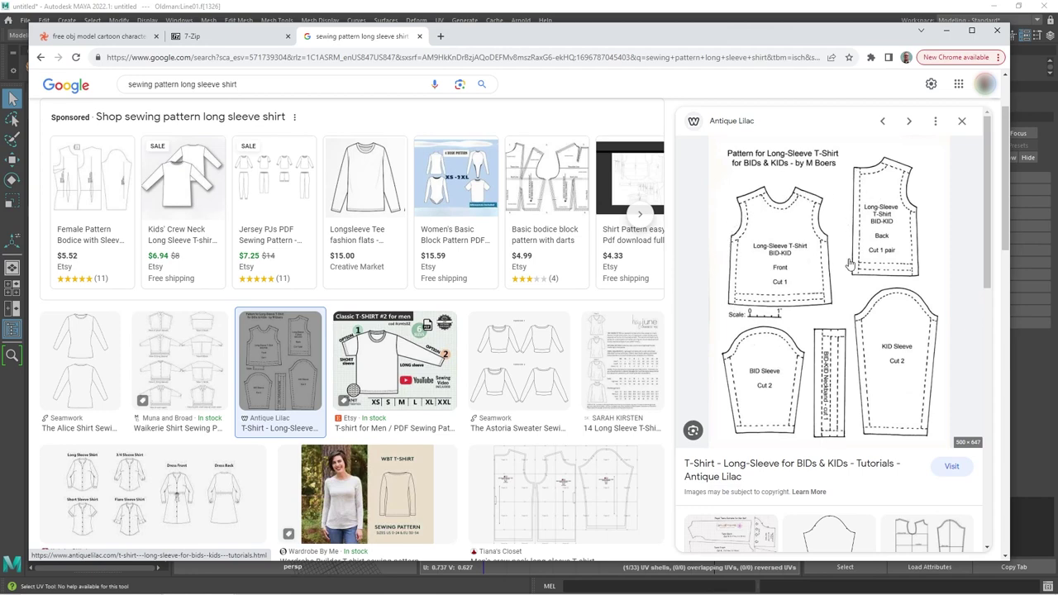
{"action": "left_click", "coordinate": [946, 33]}
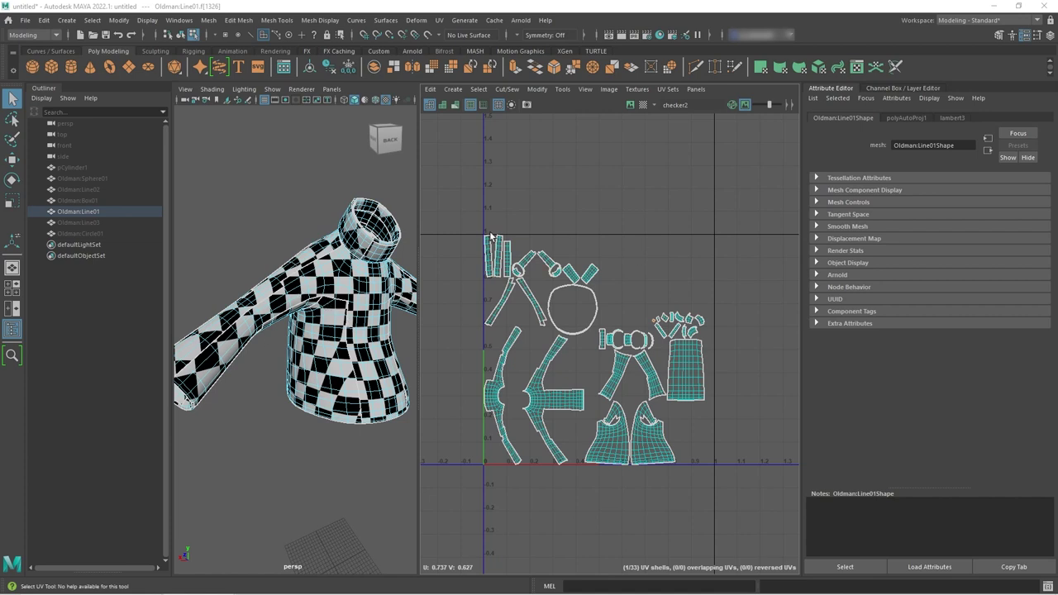
Return the sweater to object mode, view it straight on from the back view and apply a camera-based UV projection
{"action": "left_click", "coordinate": [701, 378]}
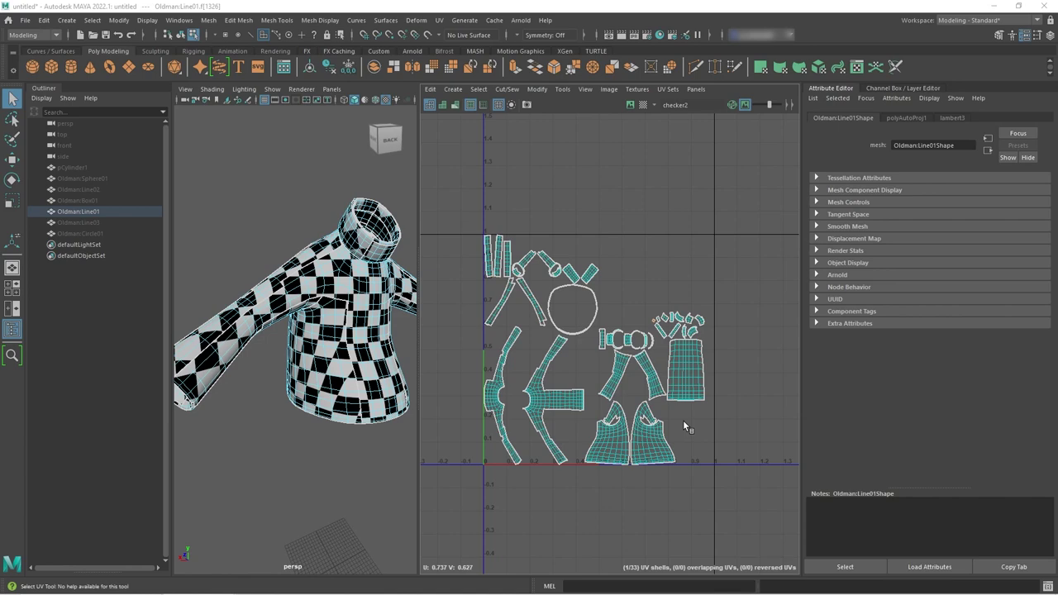
{"action": "right_click_drag", "start_coordinate": [358, 305], "coordinate": [409, 266]}
{"action": "left_click_drag", "start_coordinate": [363, 347], "coordinate": [250, 340], "text": "alt"}
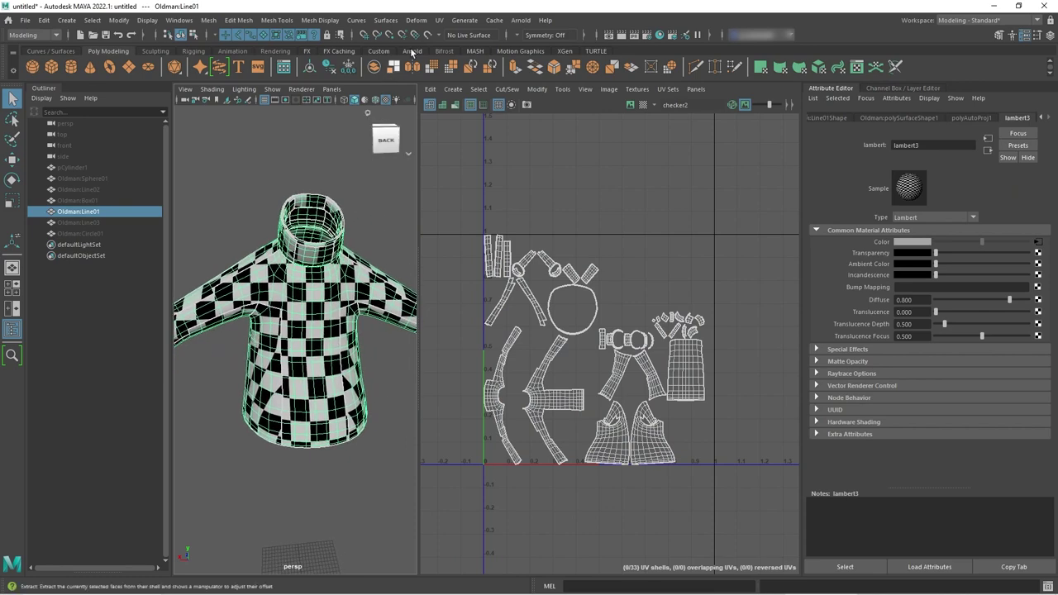
{"action": "left_click", "coordinate": [439, 21]}
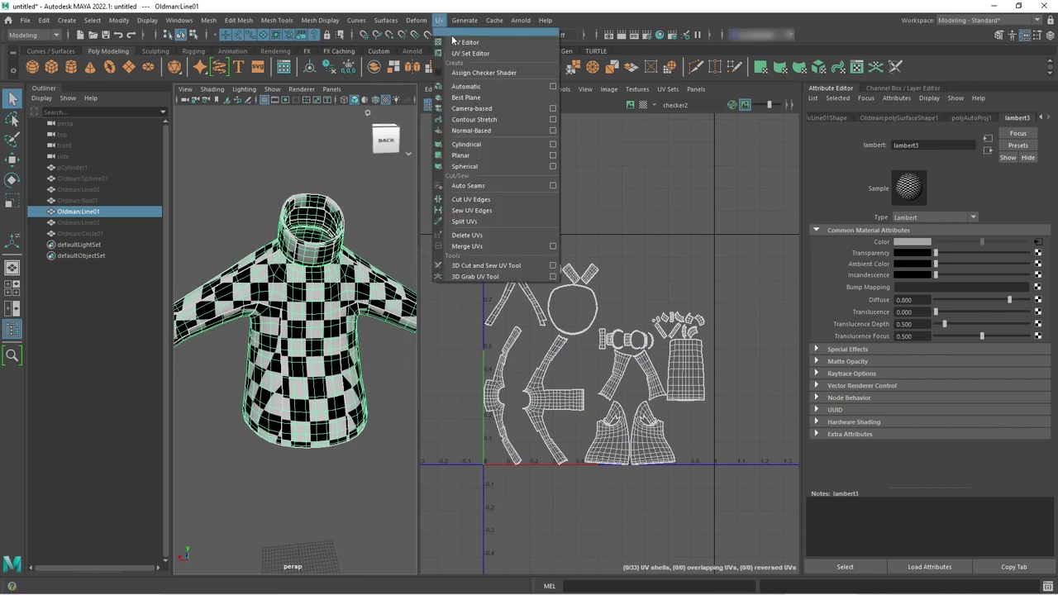
{"action": "left_click", "coordinate": [474, 112]}
{"action": "left_click_drag", "start_coordinate": [364, 305], "coordinate": [254, 383], "text": "alt"}
{"action": "left_click_drag", "start_coordinate": [329, 380], "coordinate": [298, 377], "text": "alt"}
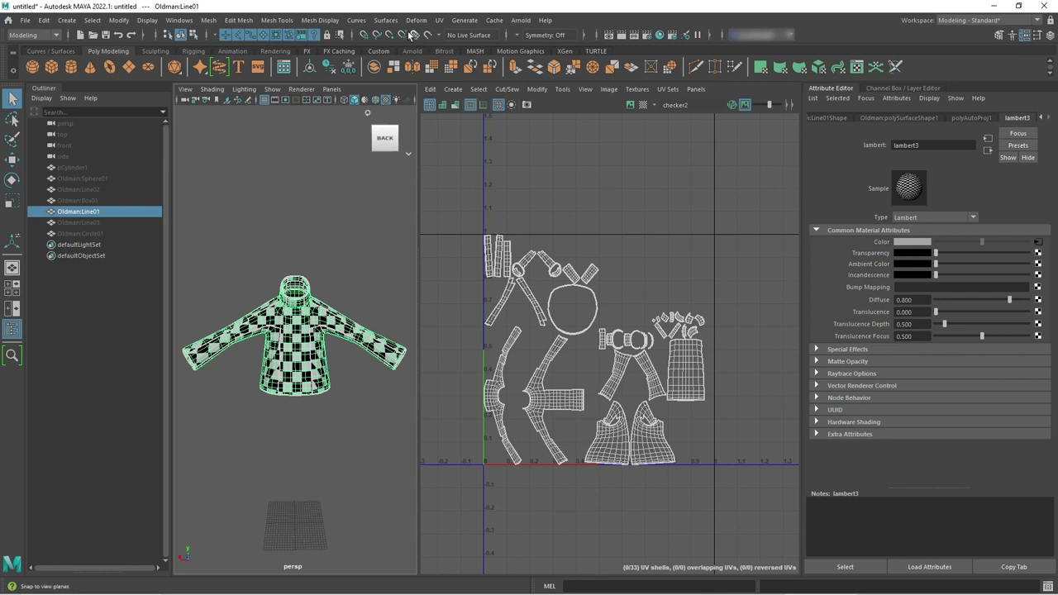
{"action": "left_click", "coordinate": [437, 21]}
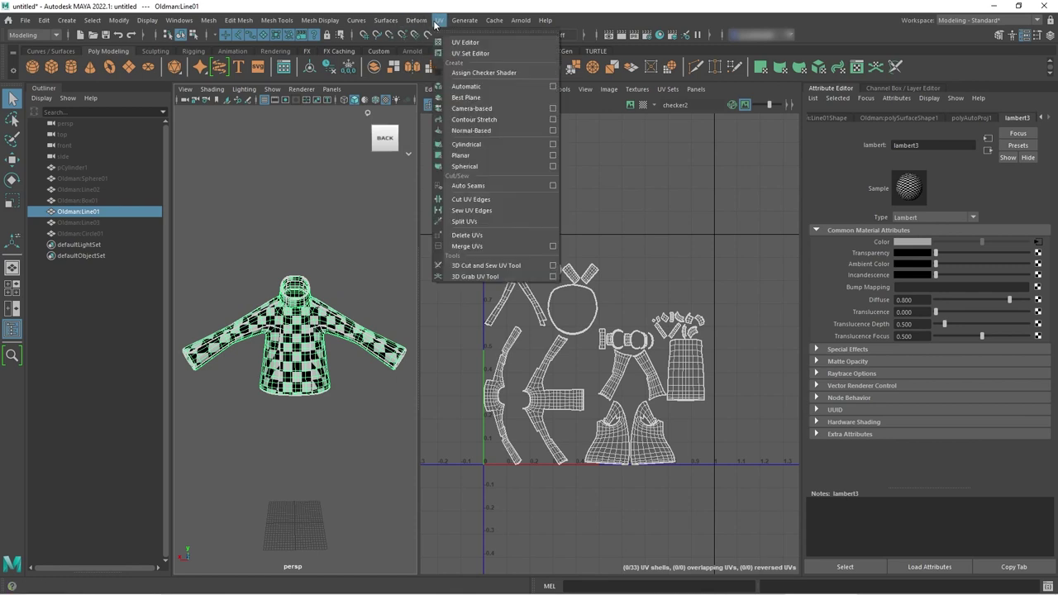
{"action": "left_click", "coordinate": [472, 108]}
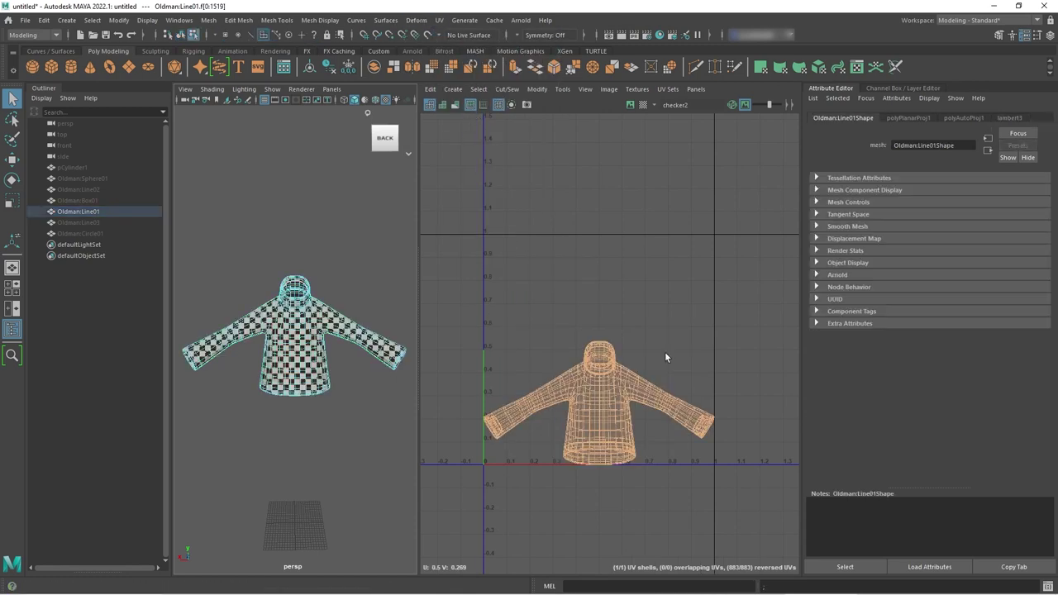
Enlarge the viewport, return to object mode and deselect the sweater to examine the projected checker pattern straight on
{"action": "left_click_drag", "start_coordinate": [417, 328], "coordinate": [632, 378]}
{"action": "left_click", "coordinate": [517, 461]}
{"action": "right_click_drag", "start_coordinate": [518, 460], "coordinate": [567, 265]}
{"action": "left_click", "coordinate": [488, 476]}
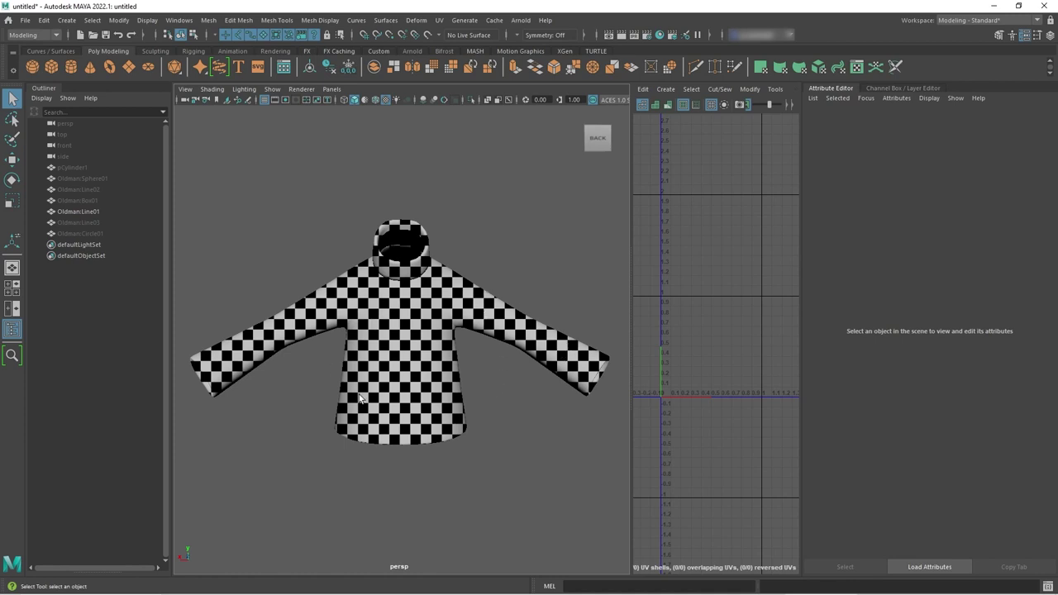
Reselect the sweater, enlarge the UV editor and briefly show the checker texture behind the projected UVs, hiding it again
{"action": "left_click_drag", "start_coordinate": [635, 411], "coordinate": [452, 419]}
{"action": "left_click", "coordinate": [387, 364]}
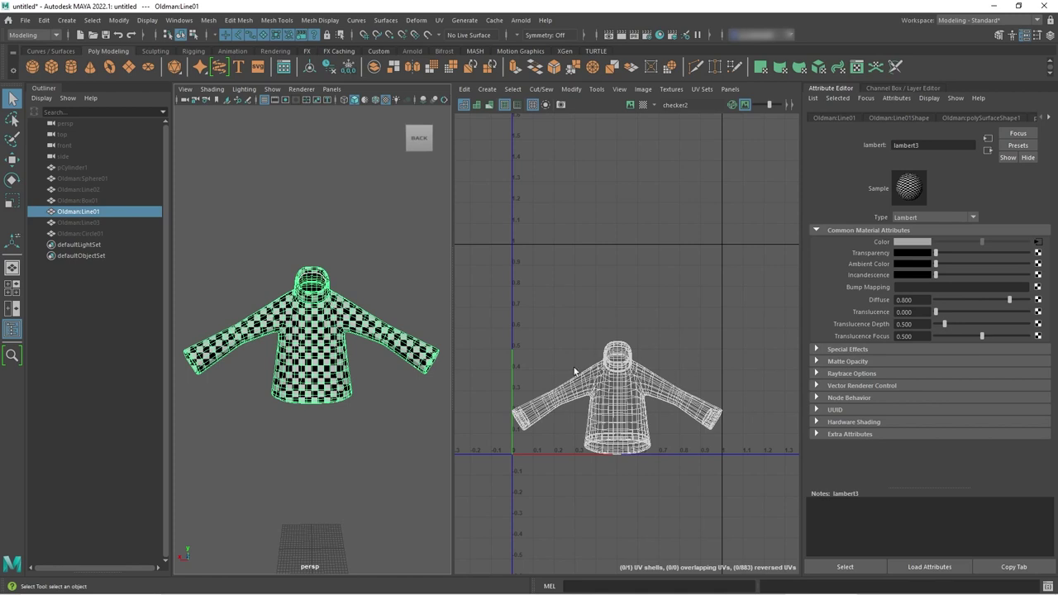
{"action": "left_click", "coordinate": [629, 105]}
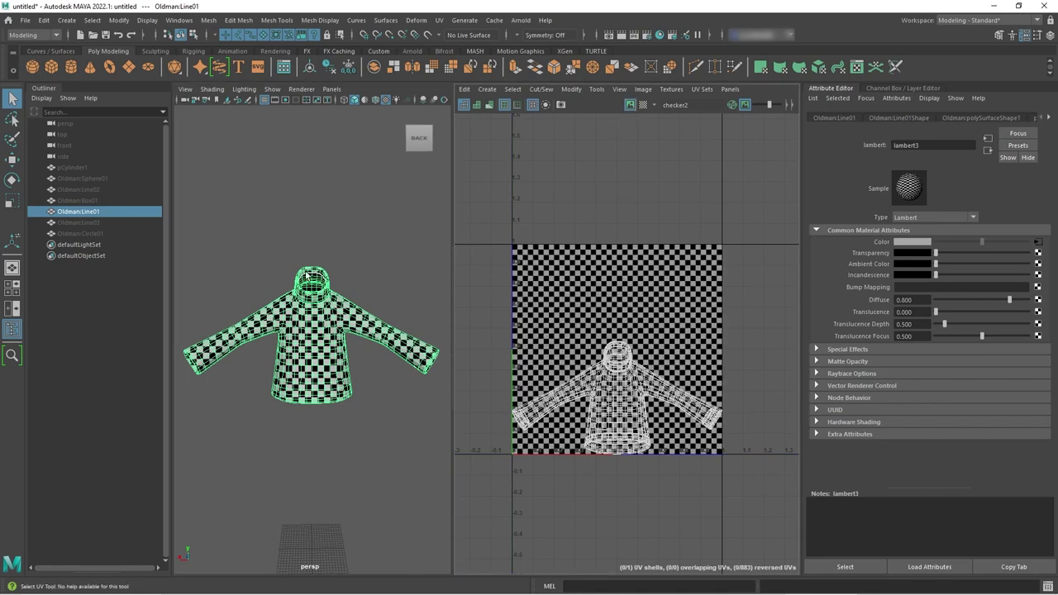
{"action": "left_click", "coordinate": [629, 105]}
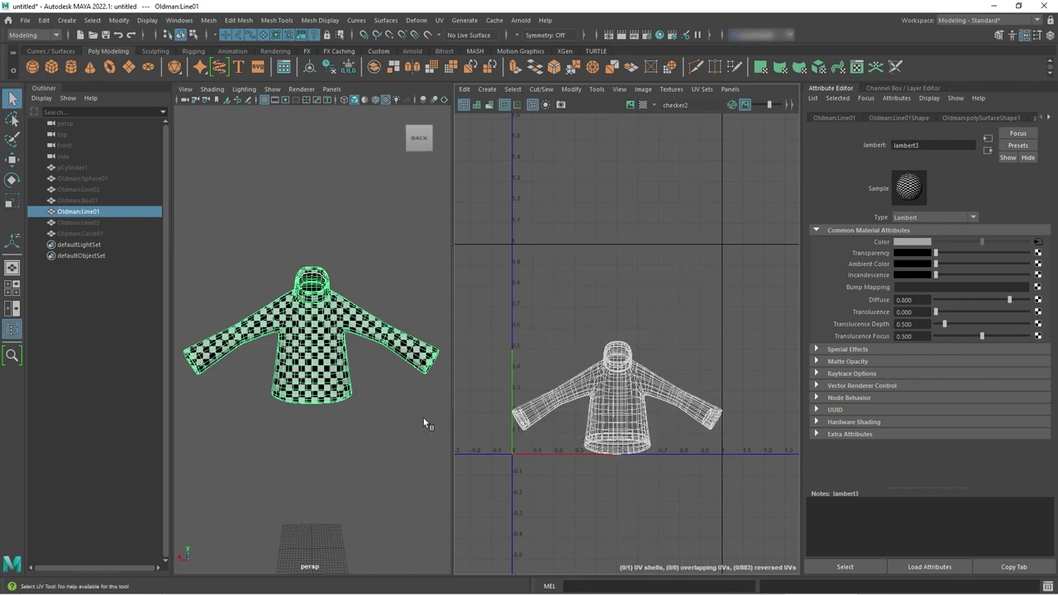
Deselect the sweater in an enlarged viewport and examine the checker pattern on its sides, sleeves and collar from several angles
{"action": "left_click_drag", "start_coordinate": [451, 414], "coordinate": [602, 414]}
{"action": "left_click", "coordinate": [495, 472]}
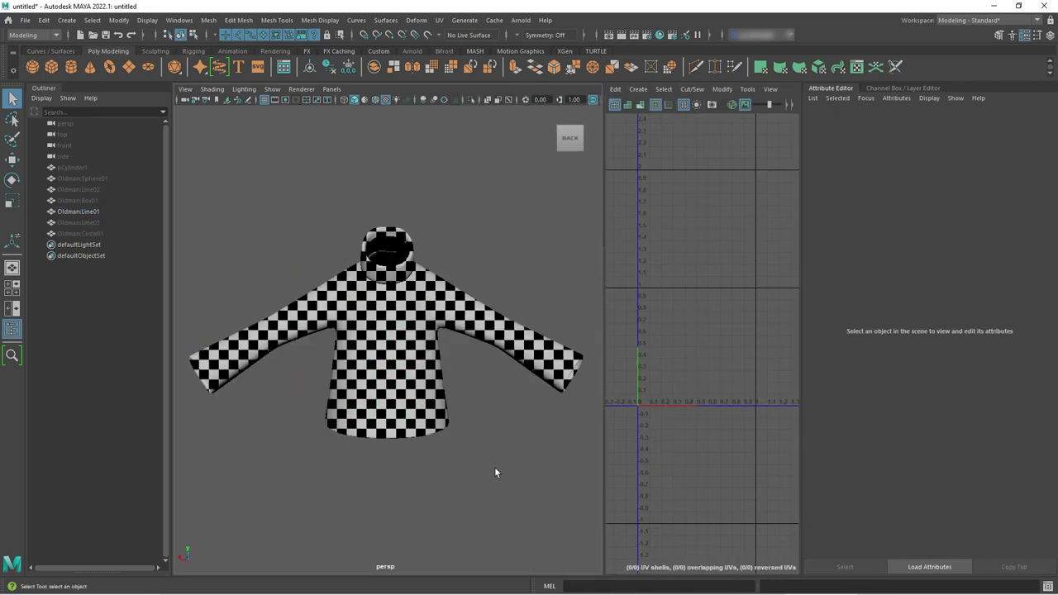
{"action": "left_click_drag", "start_coordinate": [383, 477], "coordinate": [376, 342], "text": "alt"}
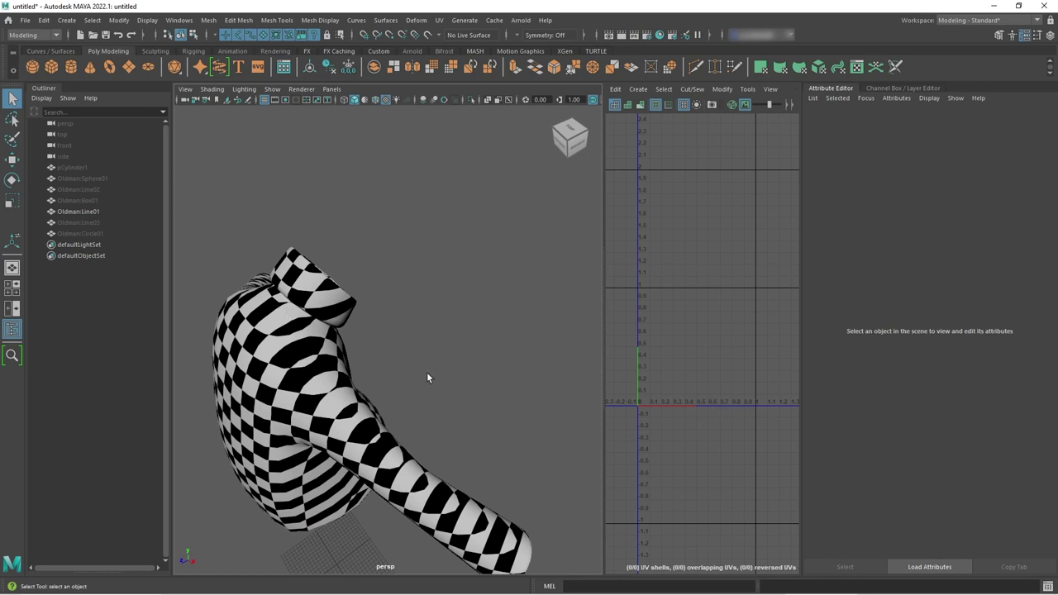
{"action": "left_click_drag", "start_coordinate": [427, 377], "coordinate": [302, 313], "text": "alt"}
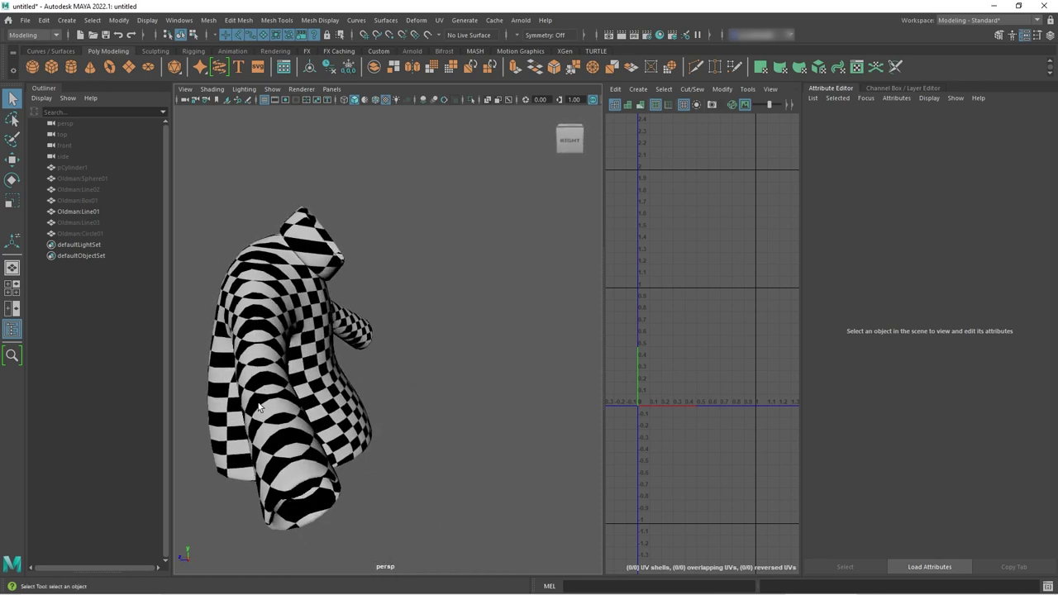
{"action": "left_click_drag", "start_coordinate": [460, 462], "coordinate": [352, 458], "text": "alt"}
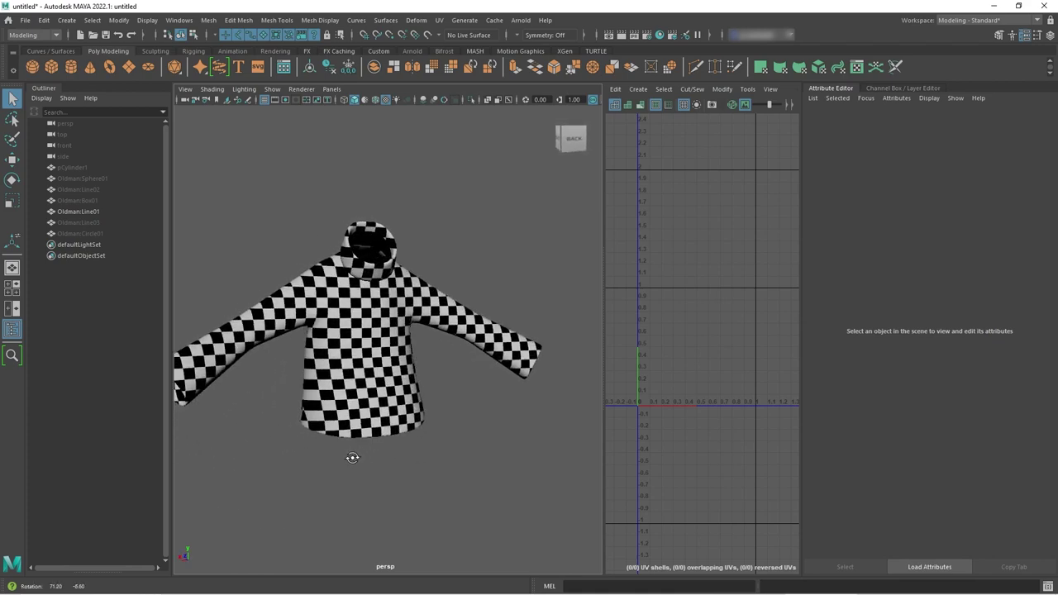
Select the sweater, enlarge its projected UV shell in the UV editor and display the checker texture behind it
{"action": "left_click", "coordinate": [377, 421]}
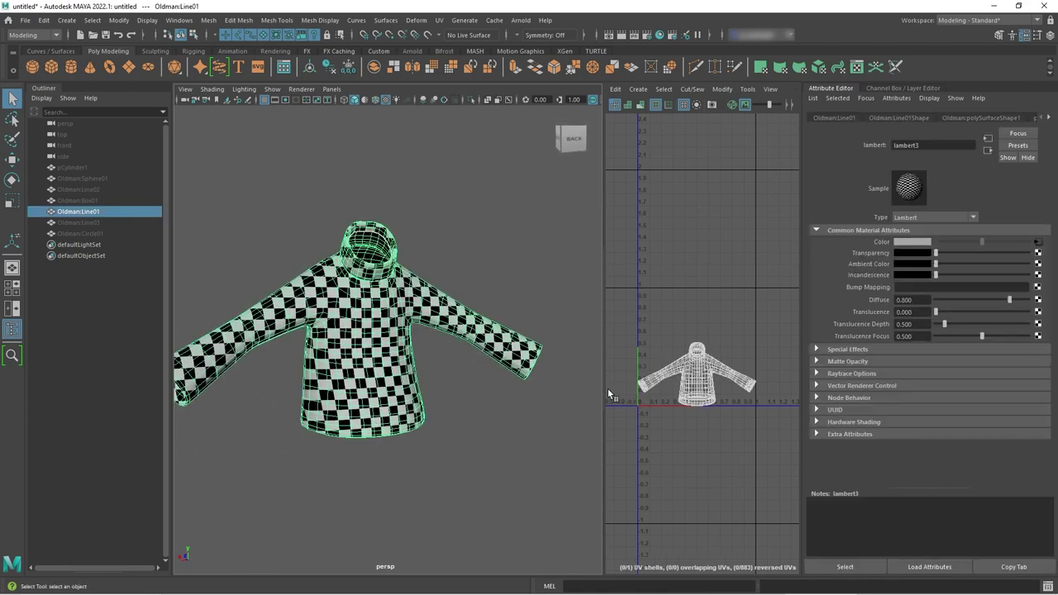
{"action": "left_click_drag", "start_coordinate": [604, 394], "coordinate": [437, 401]}
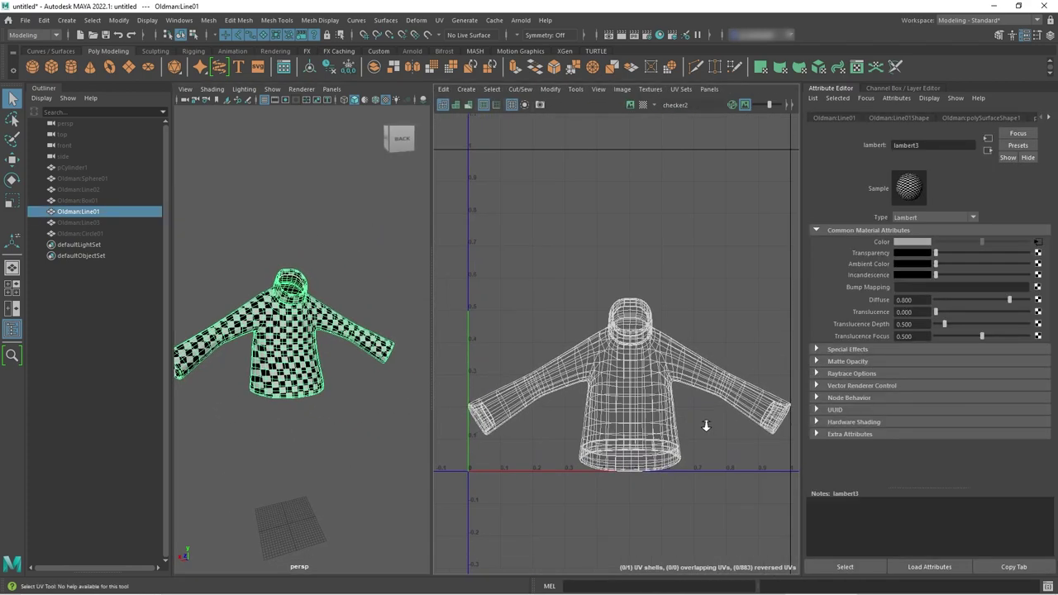
{"action": "scroll", "coordinate": [694, 405], "scroll_direction": "up", "scroll_amount": 5}
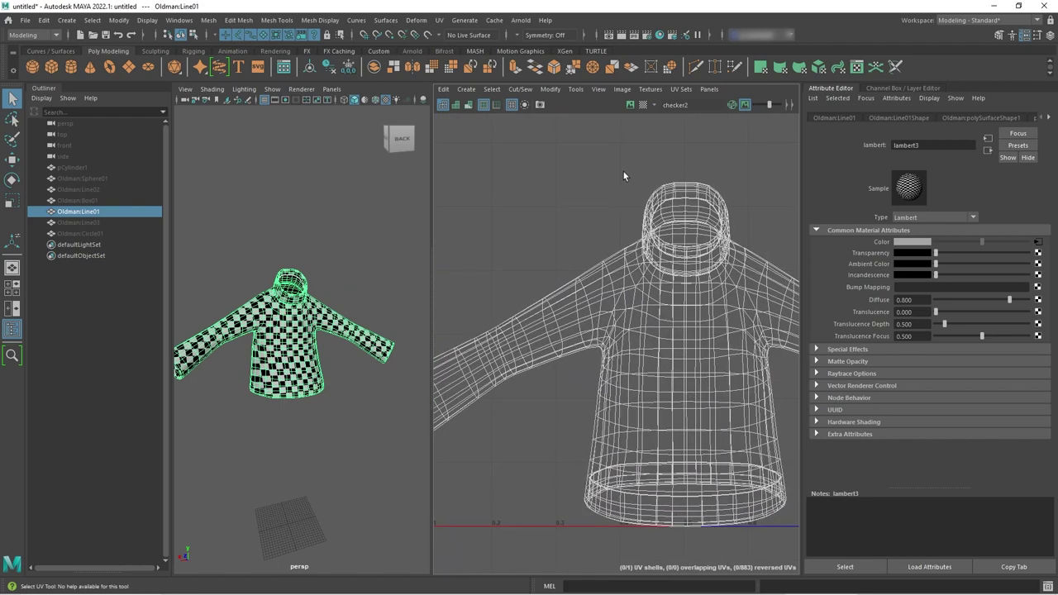
{"action": "left_click", "coordinate": [630, 105]}
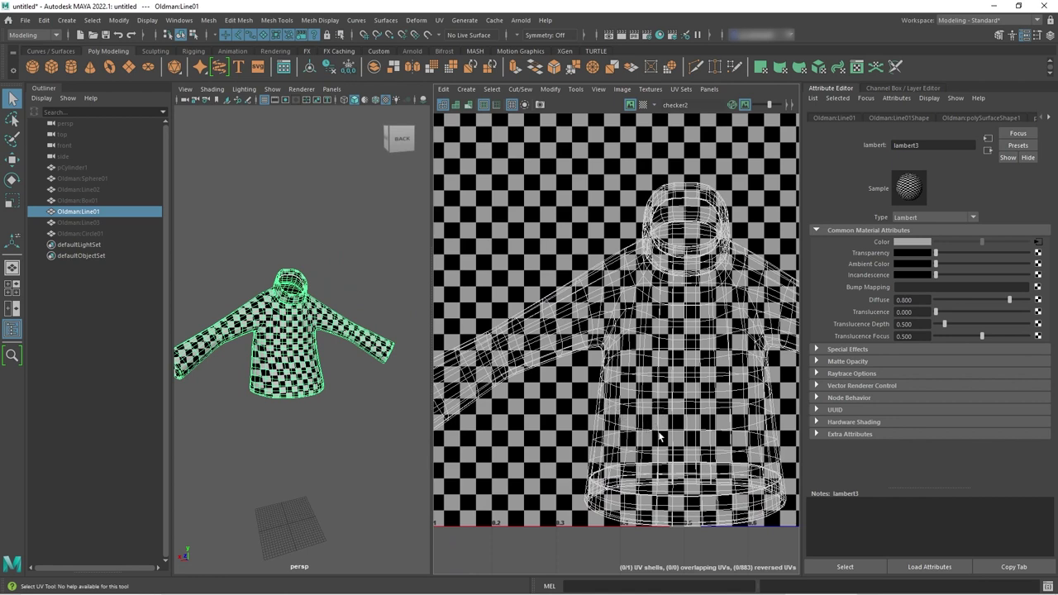
Select a face near the middle of the sweater's body in face mode and compare its shape on the model and in the UV editor
{"action": "scroll", "coordinate": [401, 330], "scroll_direction": "up", "scroll_amount": 10}
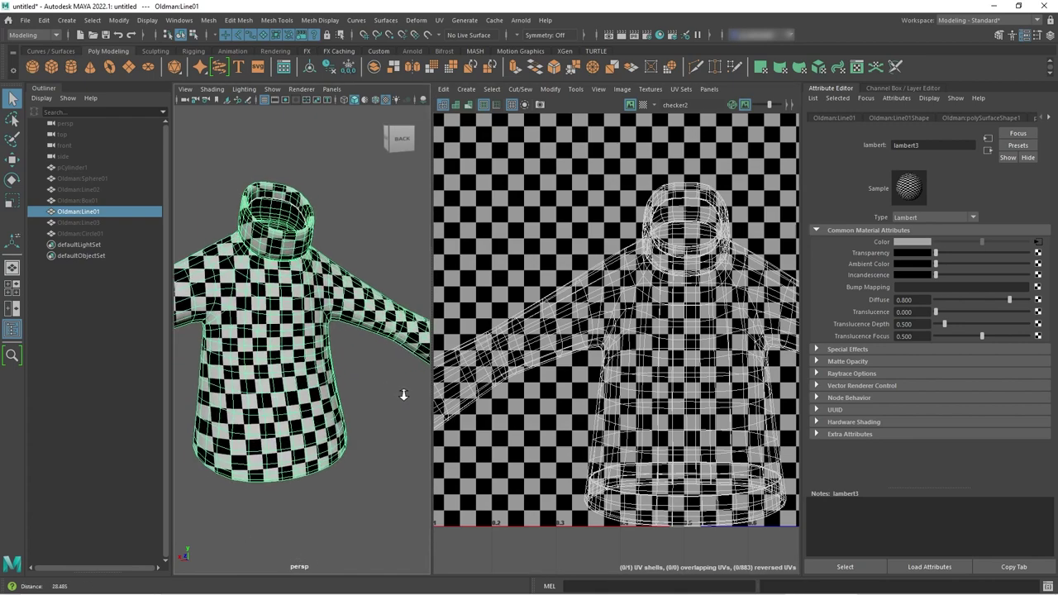
{"action": "middle_click_drag", "start_coordinate": [414, 416], "coordinate": [398, 387], "text": "alt"}
{"action": "right_click", "coordinate": [293, 385]}
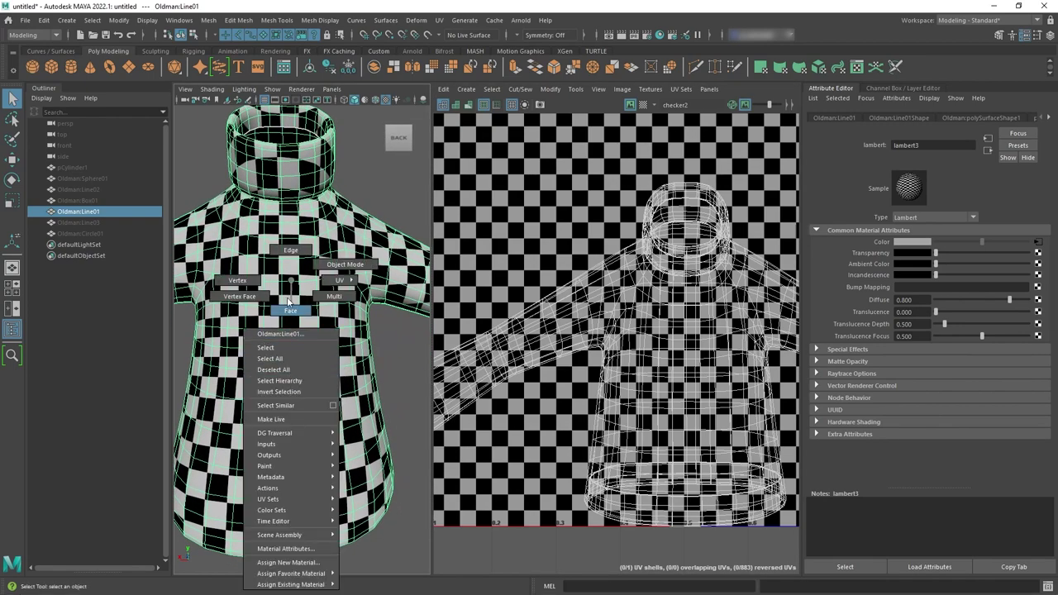
{"action": "left_click", "coordinate": [290, 310]}
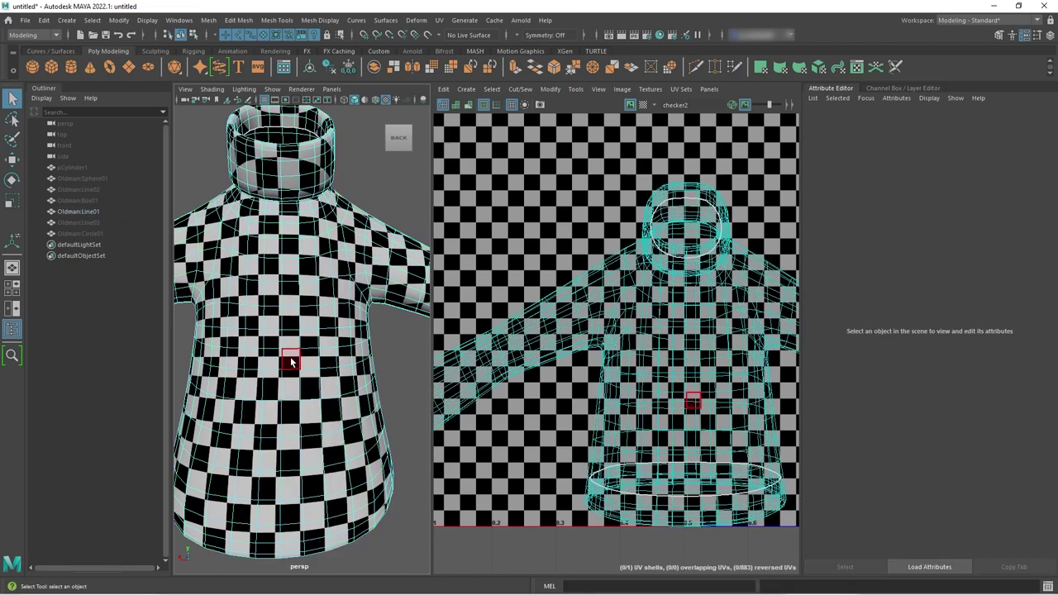
{"action": "left_click", "coordinate": [289, 378]}
{"action": "scroll", "coordinate": [655, 426], "scroll_direction": "up", "scroll_amount": 6}
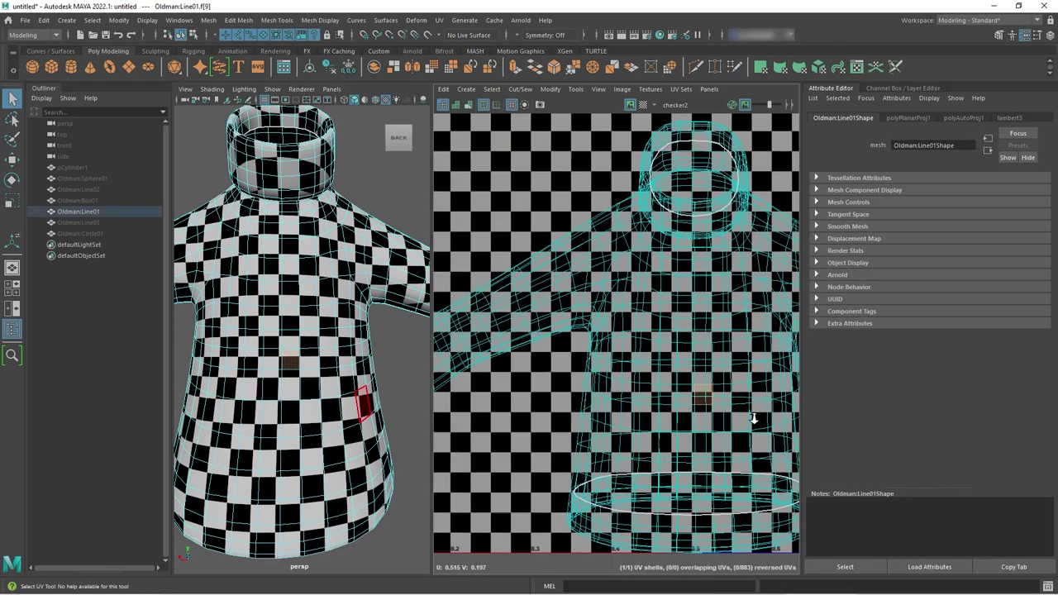
{"action": "middle_click_drag", "start_coordinate": [752, 406], "coordinate": [626, 422], "text": "alt"}
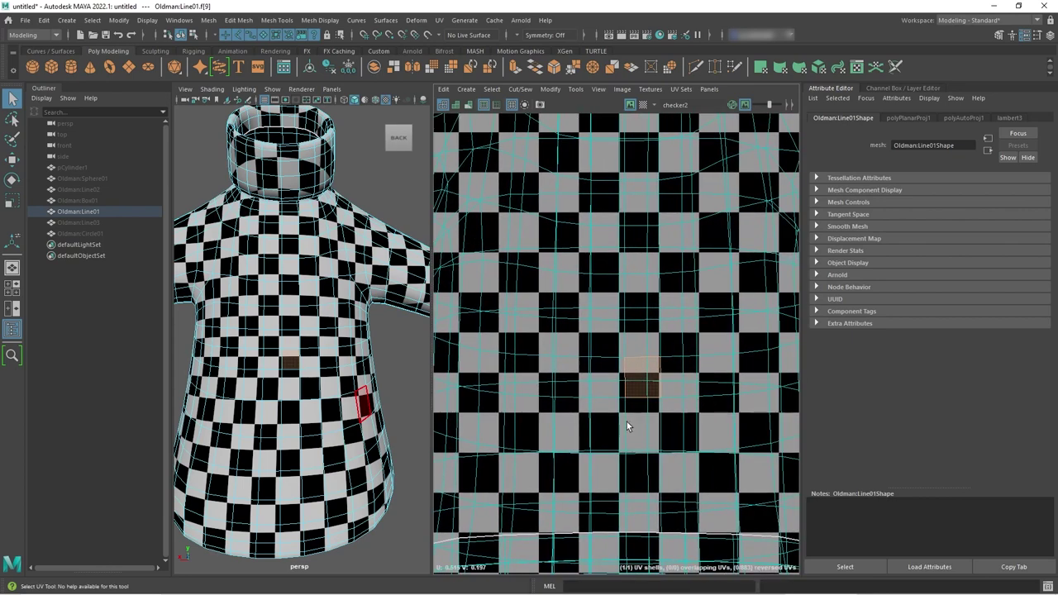
{"action": "scroll", "coordinate": [699, 427], "scroll_direction": "up", "scroll_amount": 4}
{"action": "scroll", "coordinate": [625, 452], "scroll_direction": "up", "scroll_amount": 2}
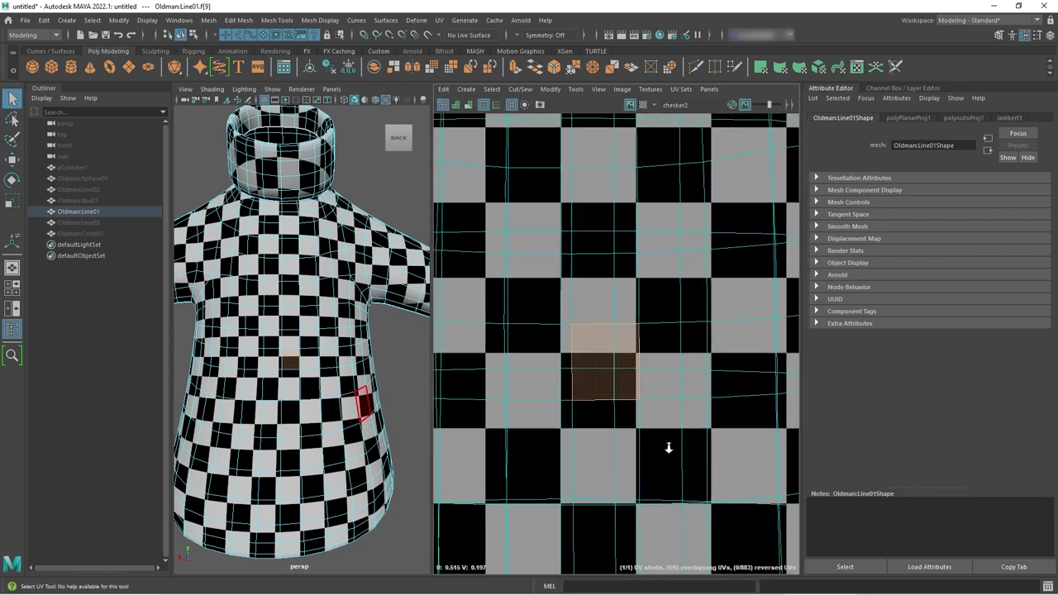
{"action": "left_click_drag", "start_coordinate": [572, 328], "coordinate": [634, 399]}
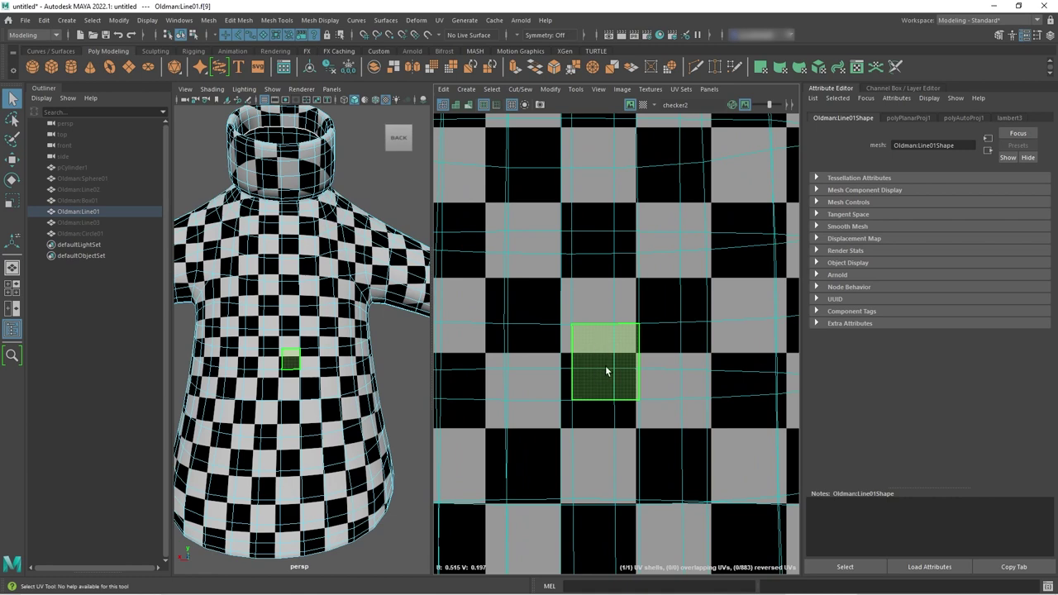
Select a narrow face on the sweater's side just below the armpit and frame it in the viewport to examine its checkers
{"action": "scroll", "coordinate": [290, 369], "scroll_direction": "up", "scroll_amount": 5}
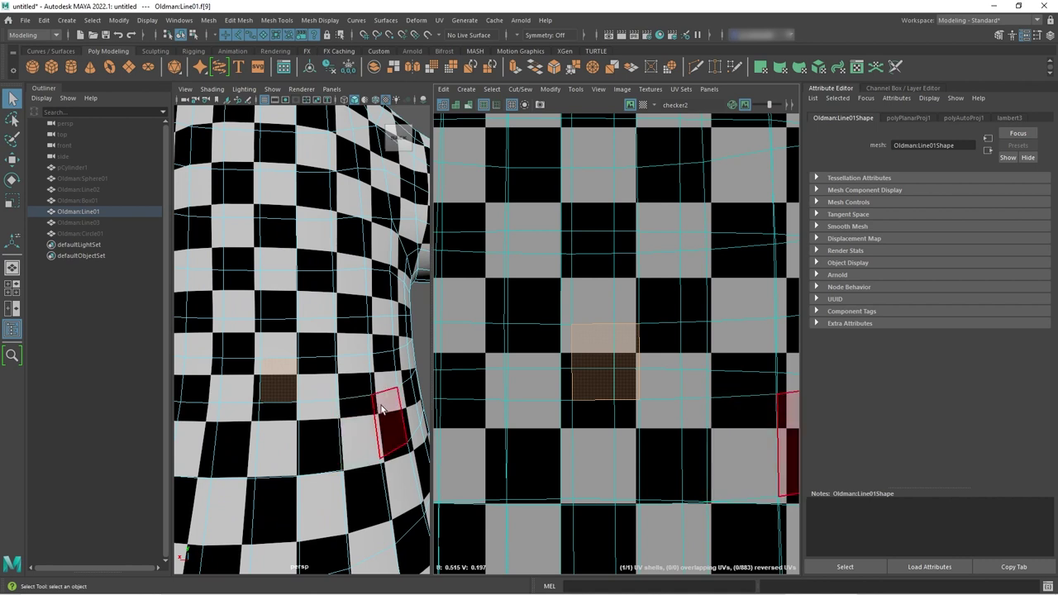
{"action": "left_click", "coordinate": [409, 329]}
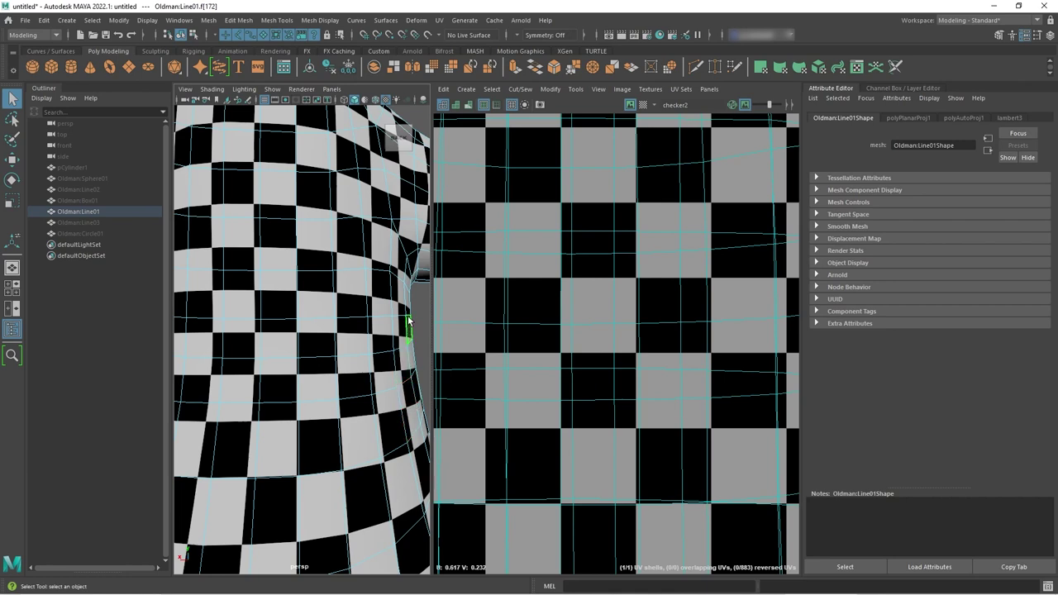
{"action": "left_click_drag", "start_coordinate": [408, 320], "coordinate": [290, 406], "text": "alt"}
{"action": "key", "text": "f"}
{"action": "scroll", "coordinate": [236, 397], "scroll_direction": "down", "scroll_amount": 3}
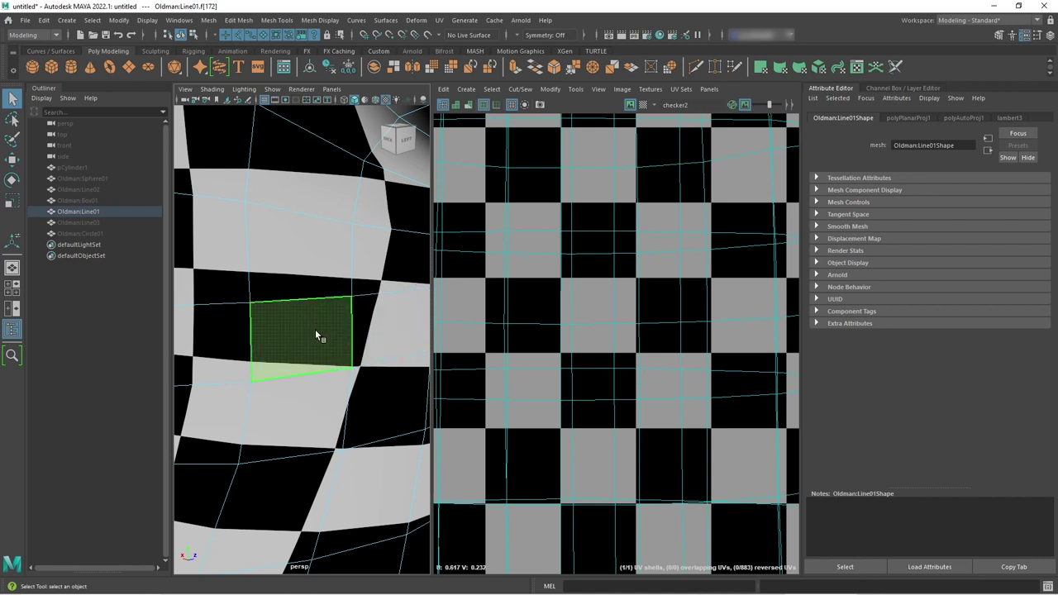
Select a narrow UV face at the torso's side and examine how the checker pattern stretches across it on the shirt
{"action": "scroll", "coordinate": [650, 375], "scroll_direction": "down", "scroll_amount": 5}
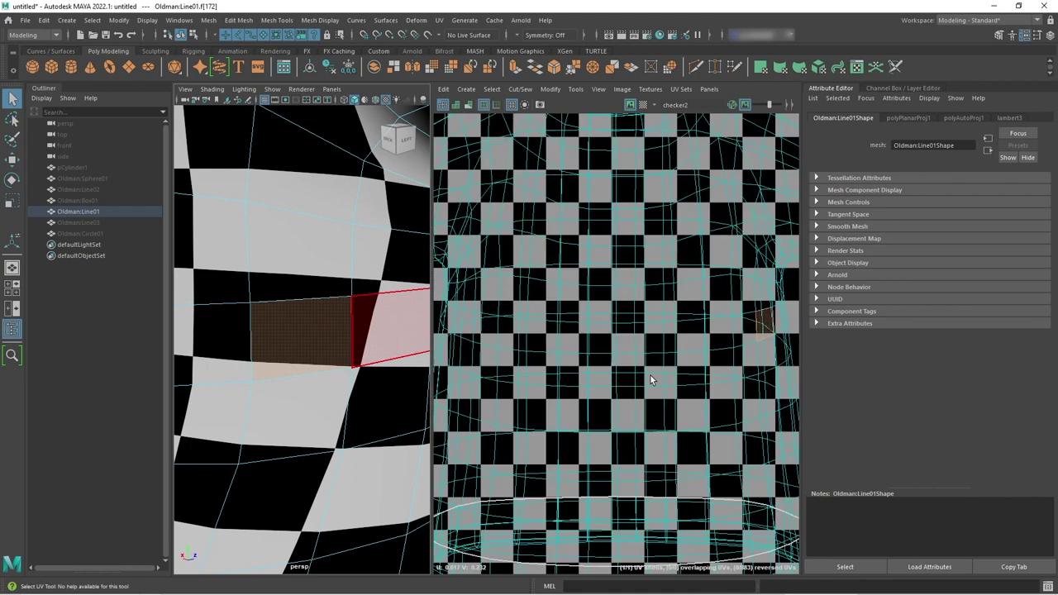
{"action": "scroll", "coordinate": [759, 362], "scroll_direction": "up", "scroll_amount": 2}
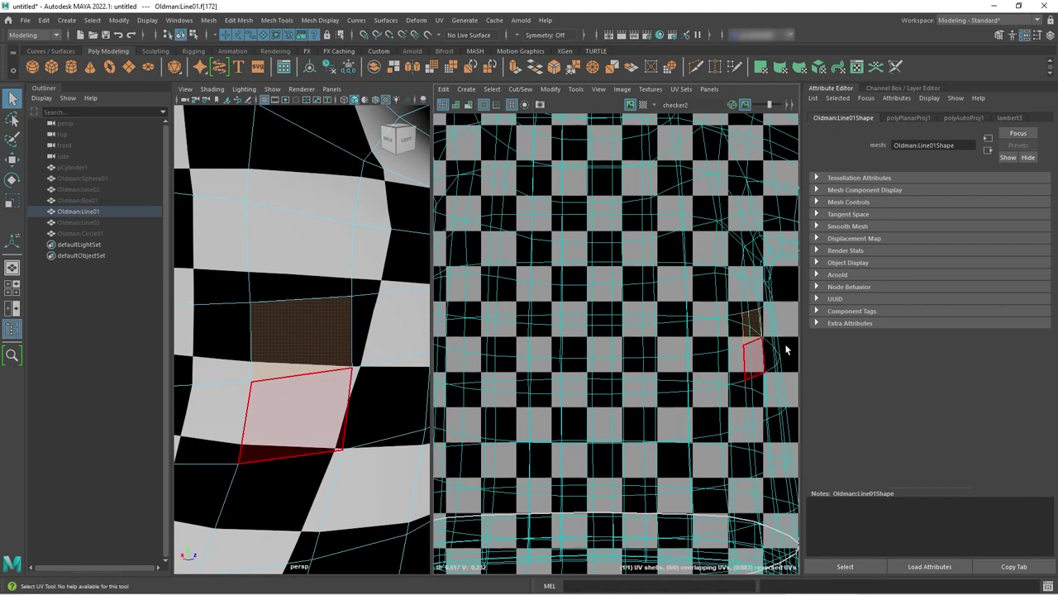
{"action": "middle_click_drag", "start_coordinate": [752, 361], "coordinate": [588, 370], "text": "alt"}
{"action": "scroll", "coordinate": [588, 369], "scroll_direction": "up", "scroll_amount": 2}
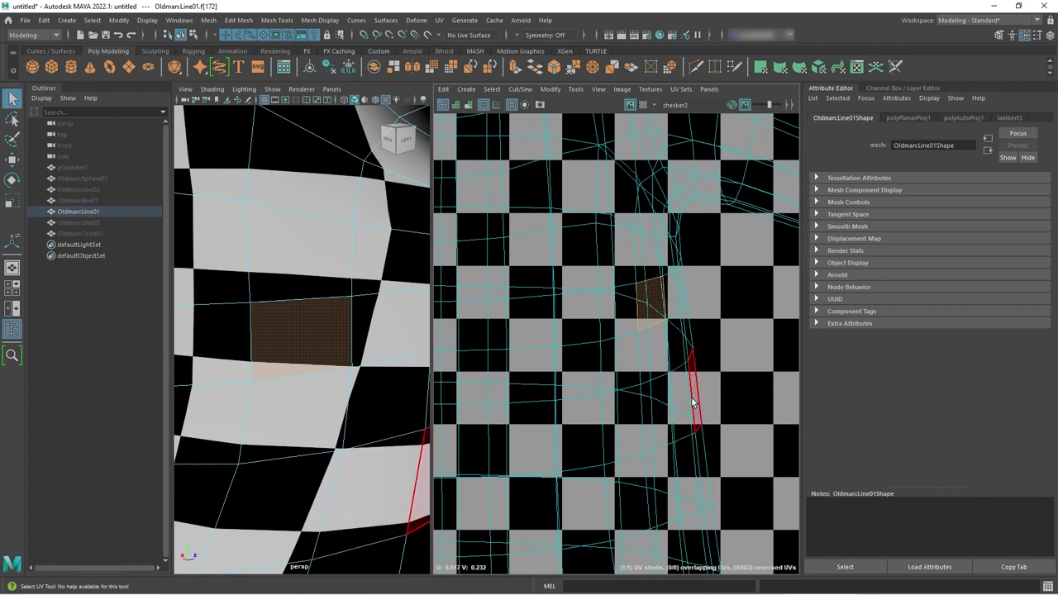
{"action": "left_click", "coordinate": [694, 402]}
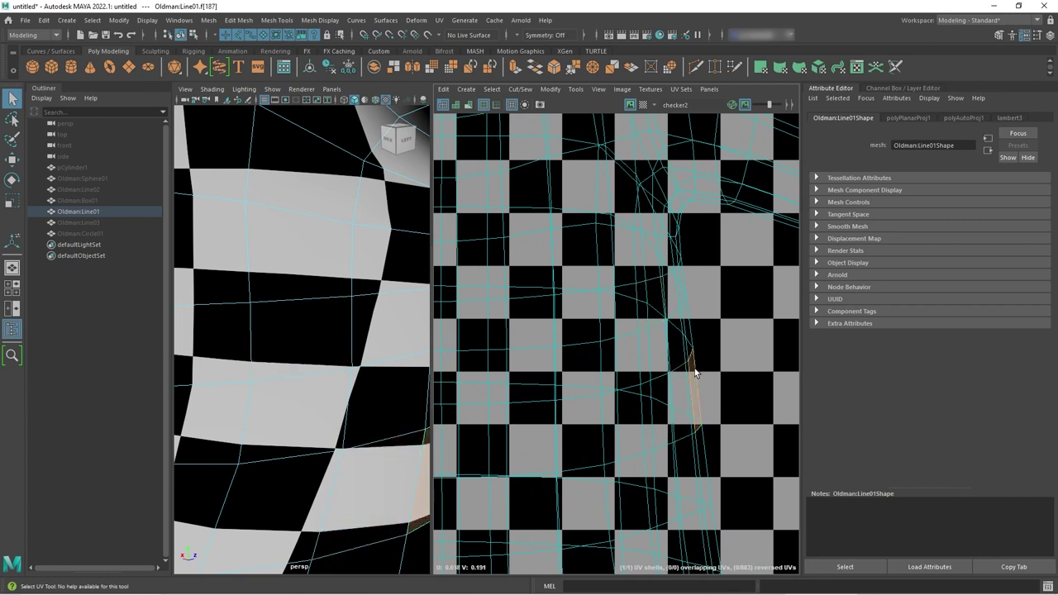
{"action": "scroll", "coordinate": [367, 415], "scroll_direction": "down", "scroll_amount": 5}
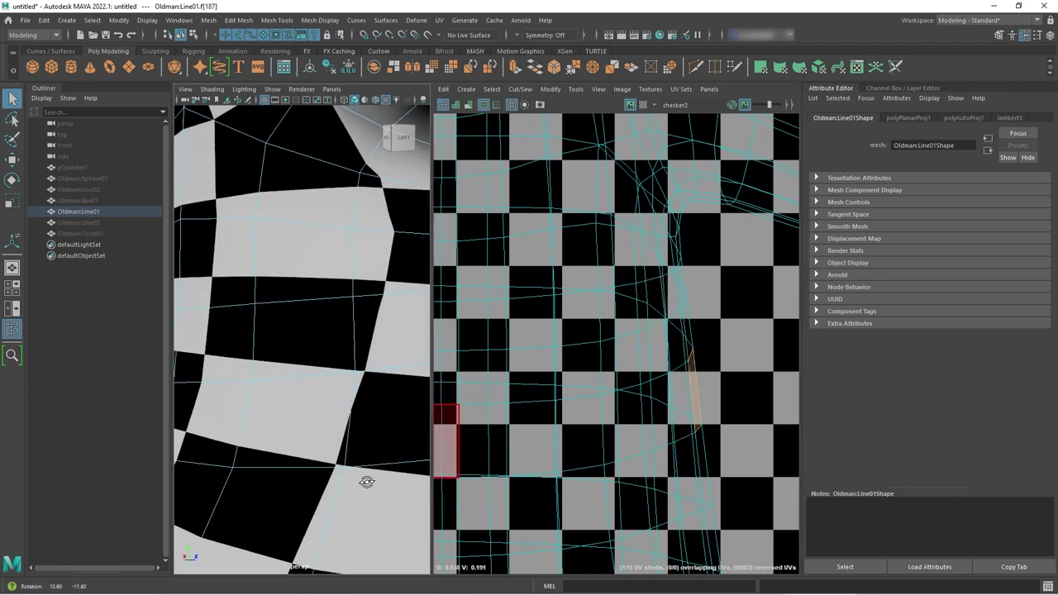
{"action": "left_click_drag", "start_coordinate": [350, 482], "coordinate": [292, 466], "text": "alt"}
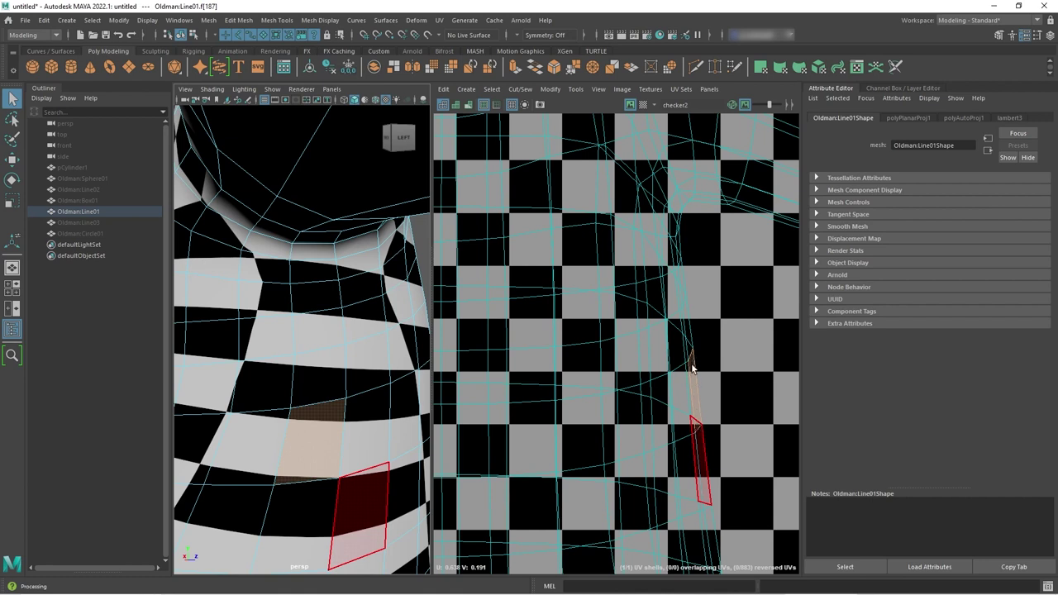
{"action": "left_click", "coordinate": [695, 416]}
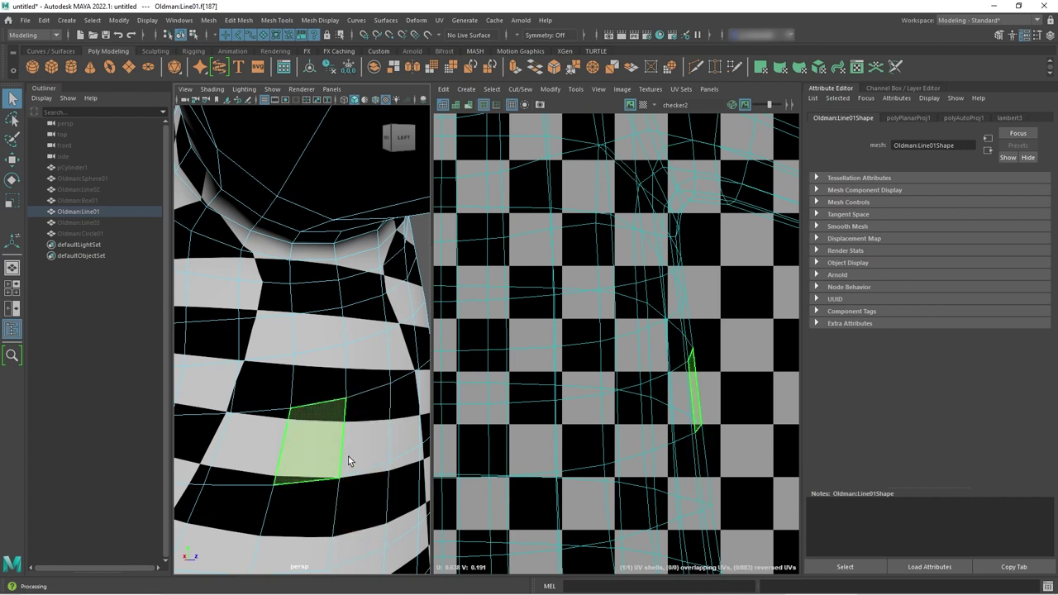
{"action": "scroll", "coordinate": [348, 456], "scroll_direction": "up", "scroll_amount": 3}
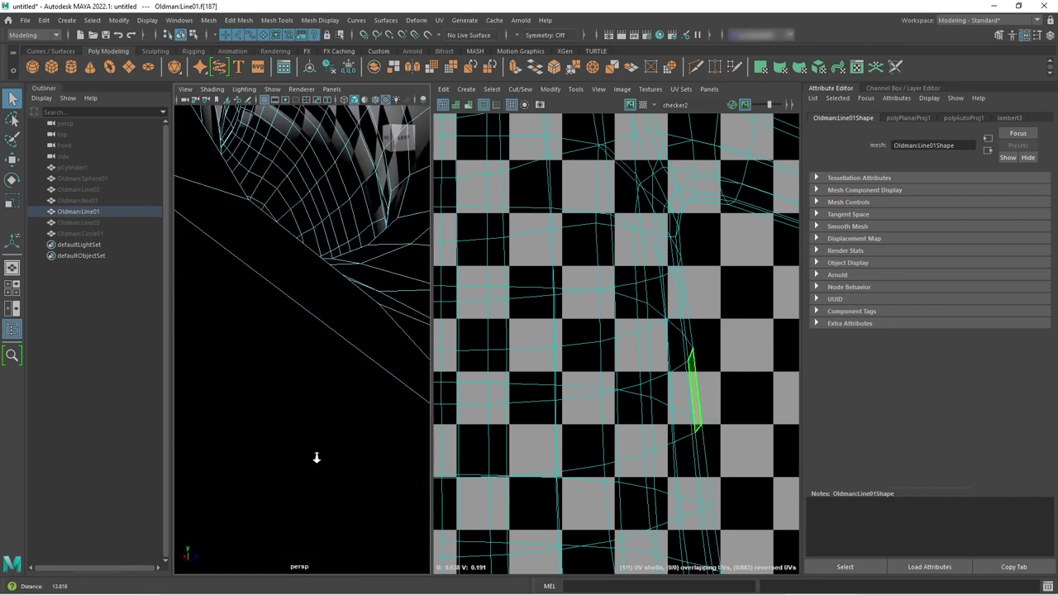
Select the overlapping faces at the torso's side in the UV layout and examine them on the shirt model
{"action": "left_click", "coordinate": [680, 397]}
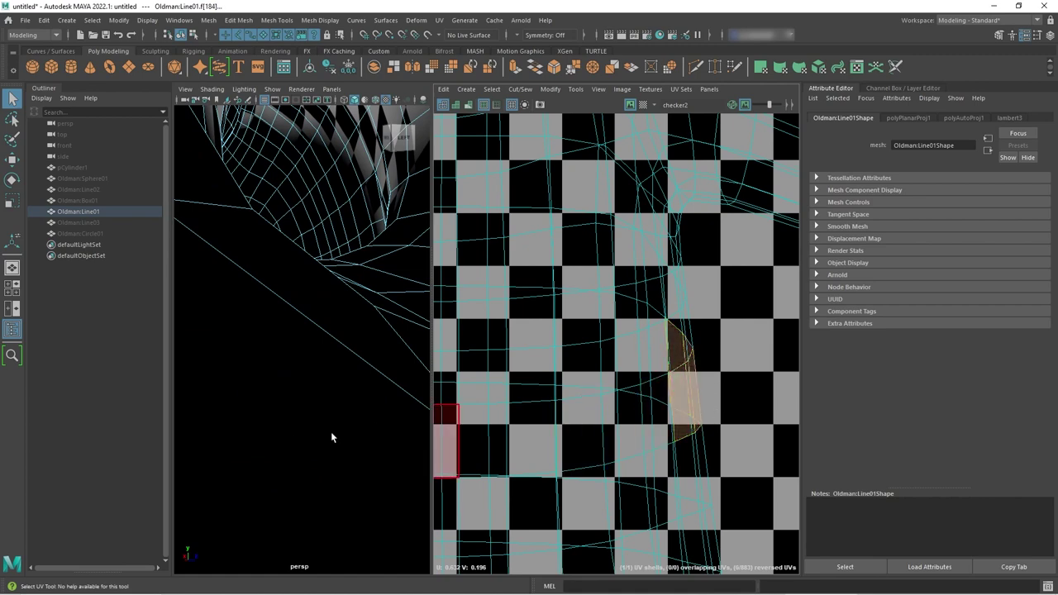
{"action": "left_click_drag", "start_coordinate": [330, 436], "coordinate": [253, 429], "text": "alt"}
{"action": "scroll", "coordinate": [253, 430], "scroll_direction": "up", "scroll_amount": 5}
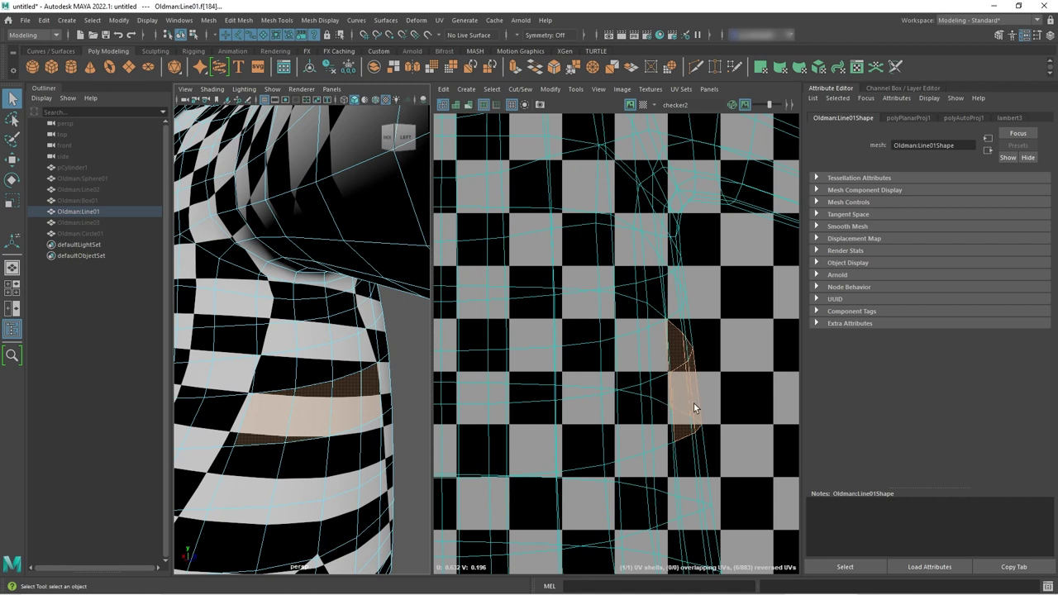
Select several overlapping faces in the middle of the torso's UVs and examine the checker distortion around the shirt's sides
{"action": "scroll", "coordinate": [484, 420], "scroll_direction": "down", "scroll_amount": 2}
{"action": "middle_click_drag", "start_coordinate": [484, 421], "coordinate": [567, 362], "text": "alt"}
{"action": "left_click", "coordinate": [558, 346]}
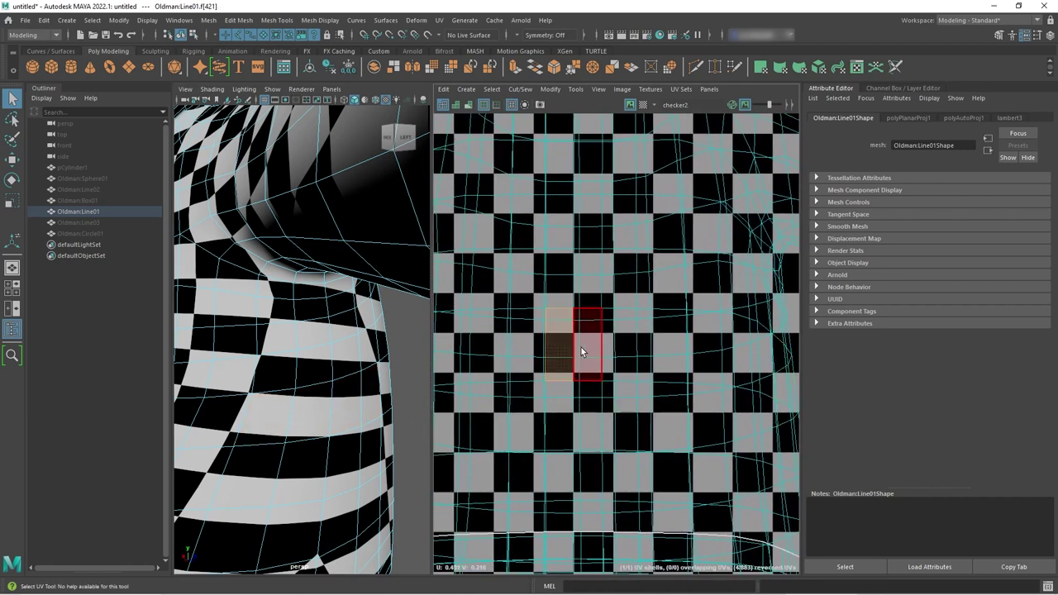
{"action": "left_click", "coordinate": [581, 347], "text": "shift"}
{"action": "left_click", "coordinate": [619, 353], "text": "shift"}
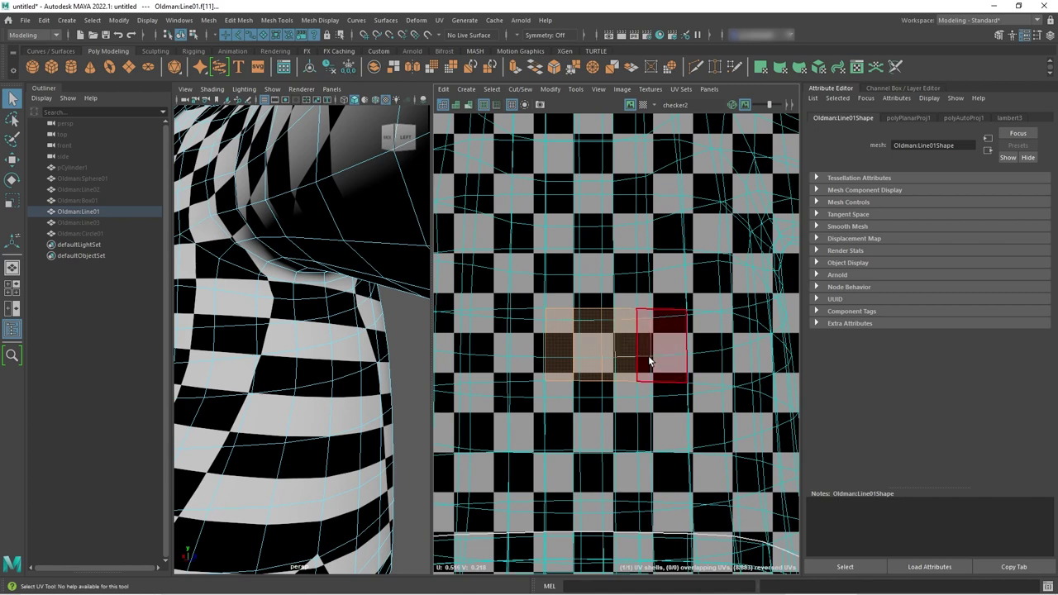
{"action": "left_click", "coordinate": [633, 373], "text": "shift"}
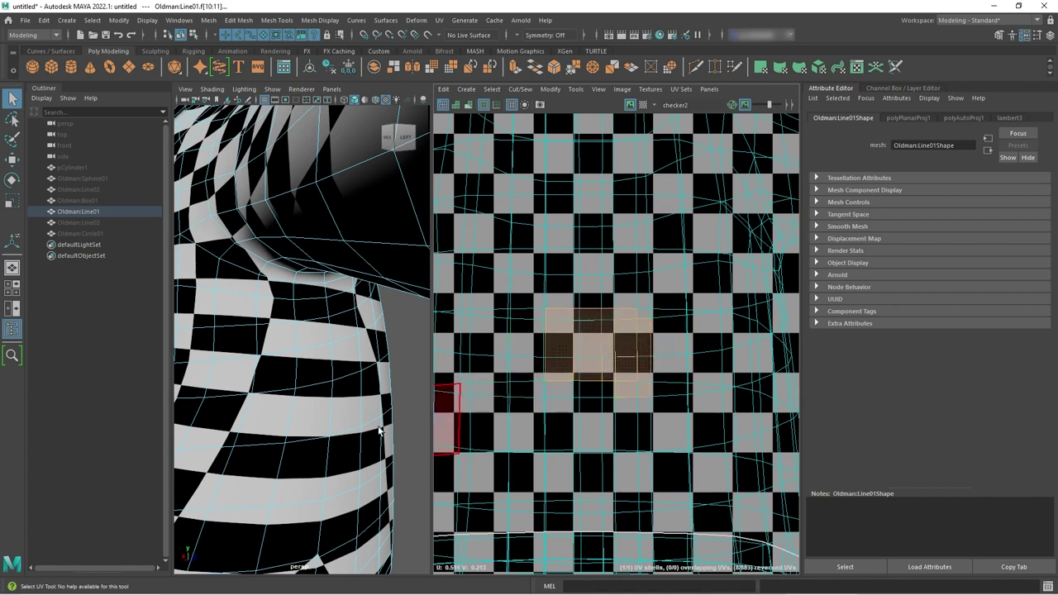
{"action": "scroll", "coordinate": [377, 430], "scroll_direction": "down", "scroll_amount": 5}
{"action": "left_click_drag", "start_coordinate": [376, 429], "coordinate": [236, 432], "text": "alt"}
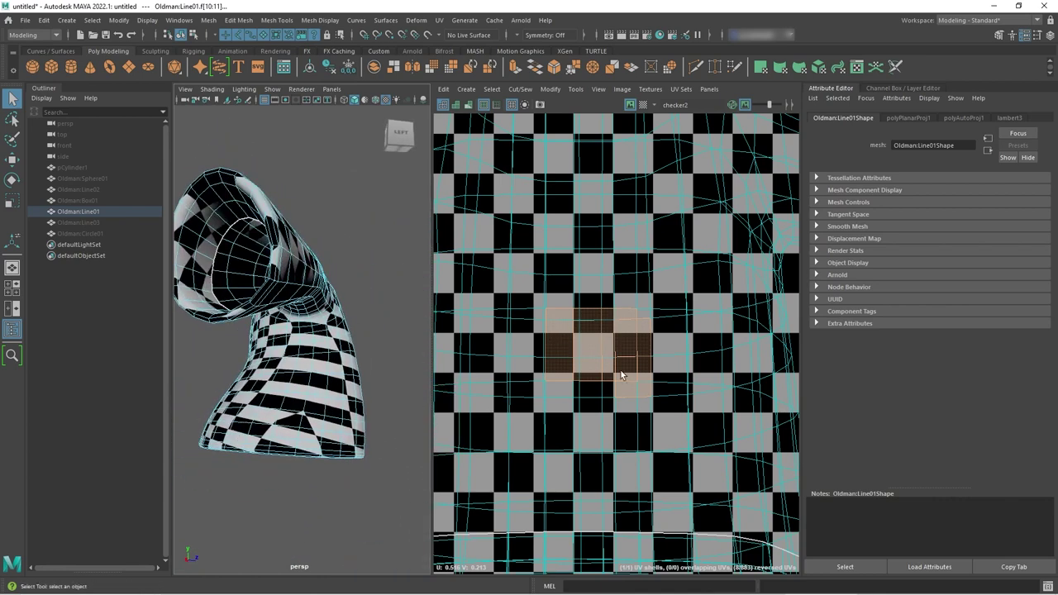
{"action": "mouse_move", "coordinate": [322, 406]}
{"action": "left_mouse_down", "text": "alt"}
{"action": "mouse_move", "coordinate": [385, 427]}
{"action": "mouse_move", "coordinate": [329, 413]}
{"action": "left_mouse_up", "text": "alt"}
{"action": "right_click_drag", "start_coordinate": [329, 413], "coordinate": [259, 415], "text": "alt"}
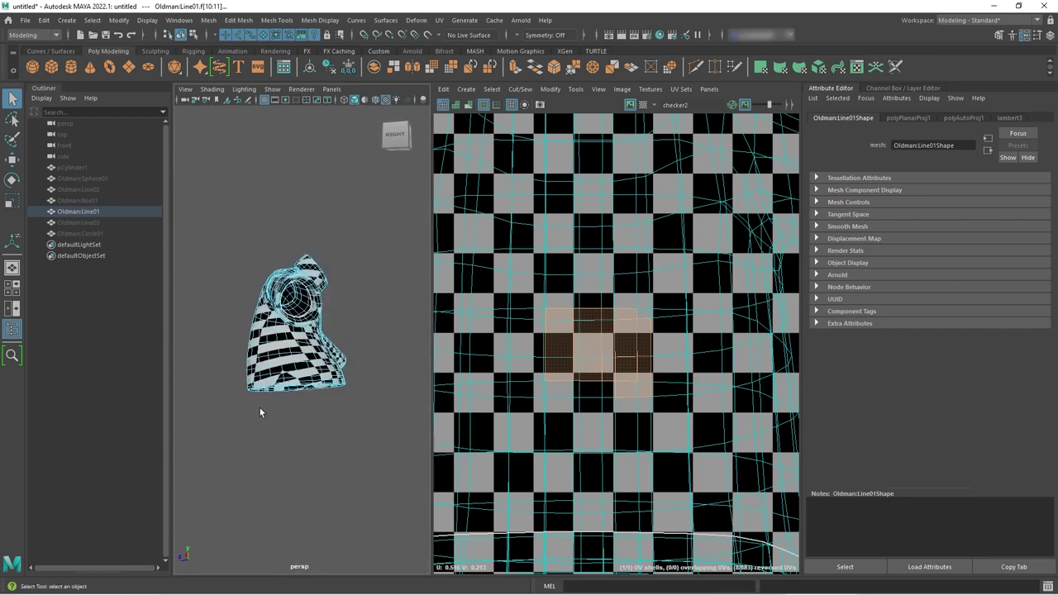
Return to object mode and select the whole shirt mesh, seen from the back
{"action": "left_click_drag", "start_coordinate": [259, 415], "coordinate": [258, 378], "text": "alt"}
{"action": "right_click_drag", "start_coordinate": [259, 378], "coordinate": [318, 332]}
{"action": "left_click", "coordinate": [357, 420]}
{"action": "left_click_drag", "start_coordinate": [357, 421], "coordinate": [356, 389], "text": "alt"}
{"action": "left_click", "coordinate": [364, 354]}
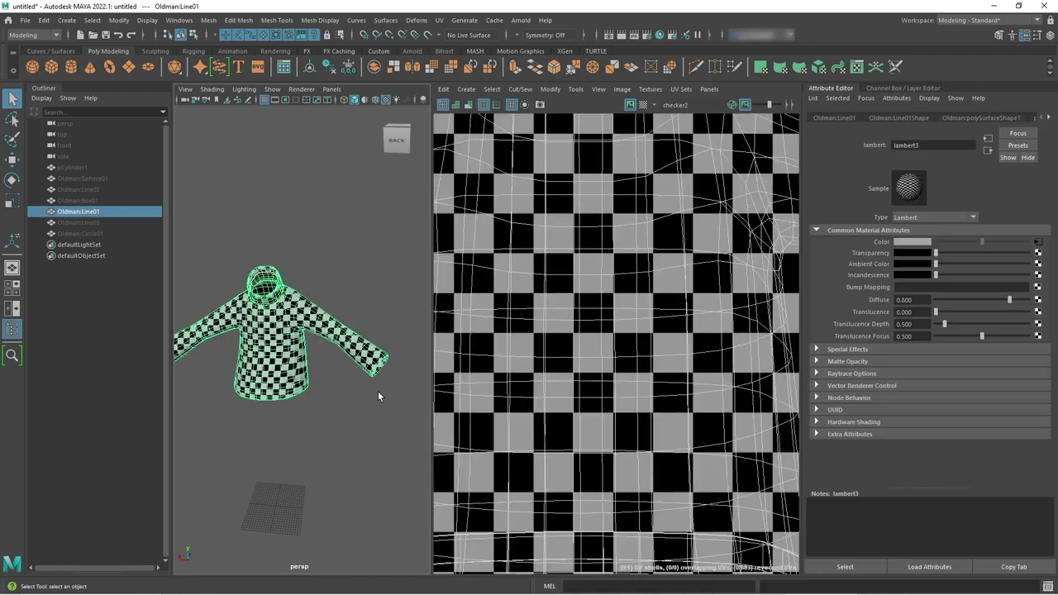
Compare the shirt's complete UV layout with the checker pattern on the back of the model
{"action": "scroll", "coordinate": [671, 411], "scroll_direction": "down", "scroll_amount": 5}
{"action": "scroll", "coordinate": [696, 402], "scroll_direction": "down", "scroll_amount": 4}
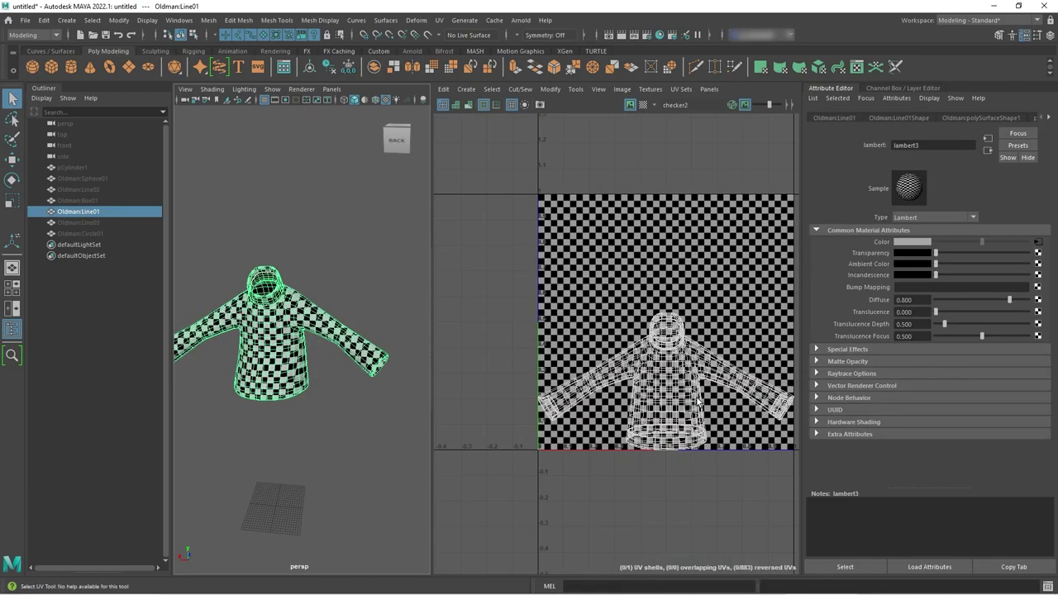
{"action": "scroll", "coordinate": [674, 405], "scroll_direction": "up", "scroll_amount": 3}
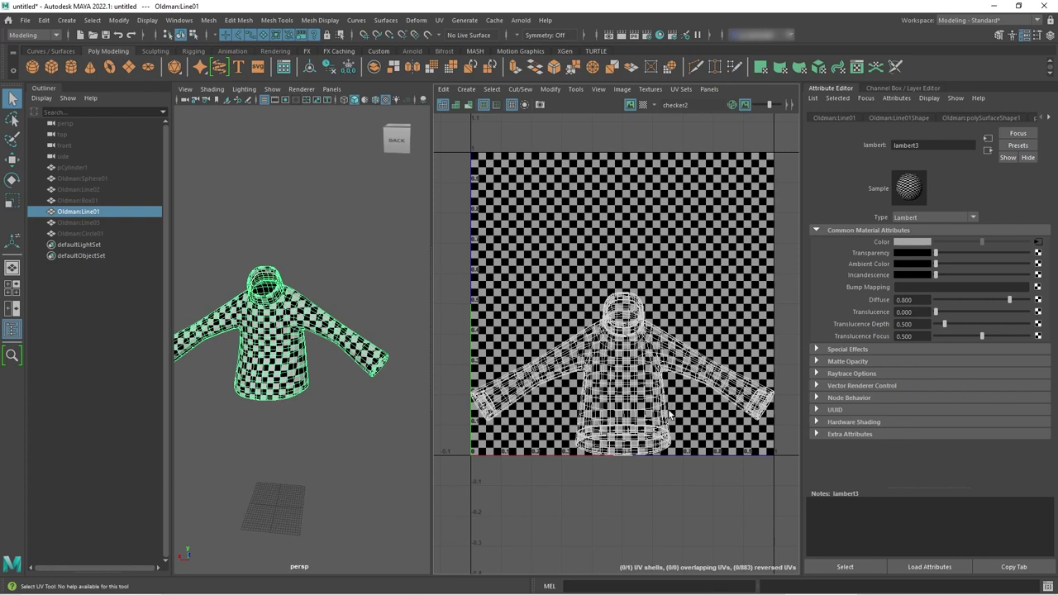
{"action": "scroll", "coordinate": [339, 413], "scroll_direction": "up", "scroll_amount": 3}
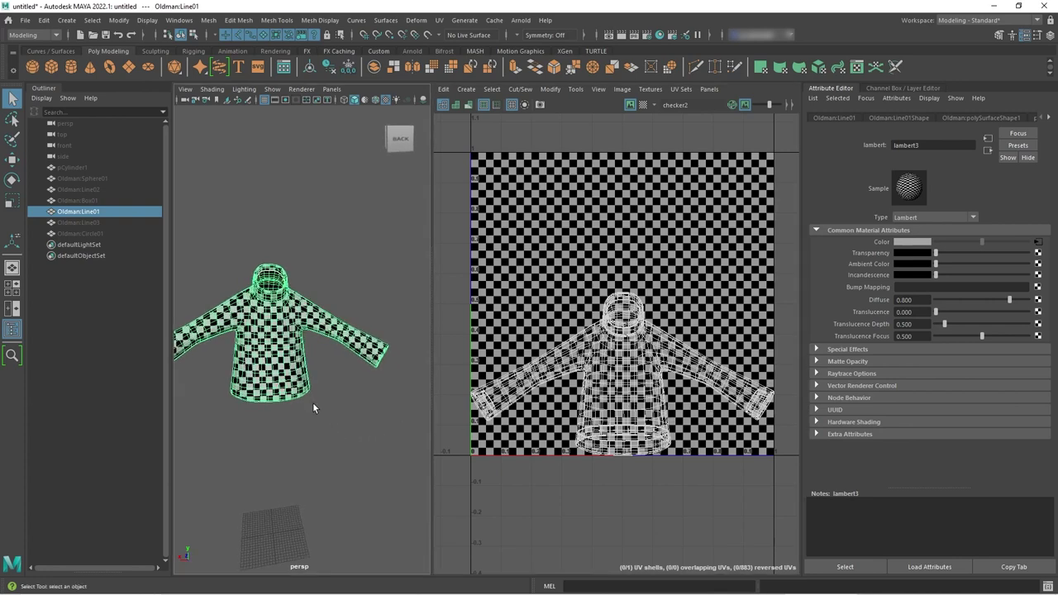
{"action": "scroll", "coordinate": [297, 384], "scroll_direction": "up", "scroll_amount": 3}
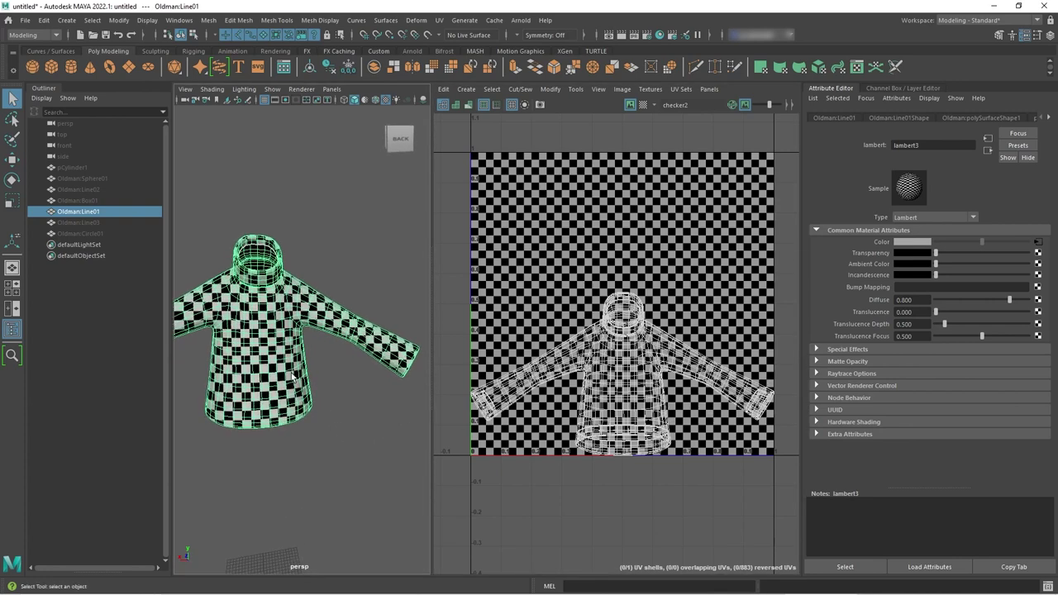
{"action": "left_click_drag", "start_coordinate": [291, 376], "coordinate": [604, 376], "text": "alt"}
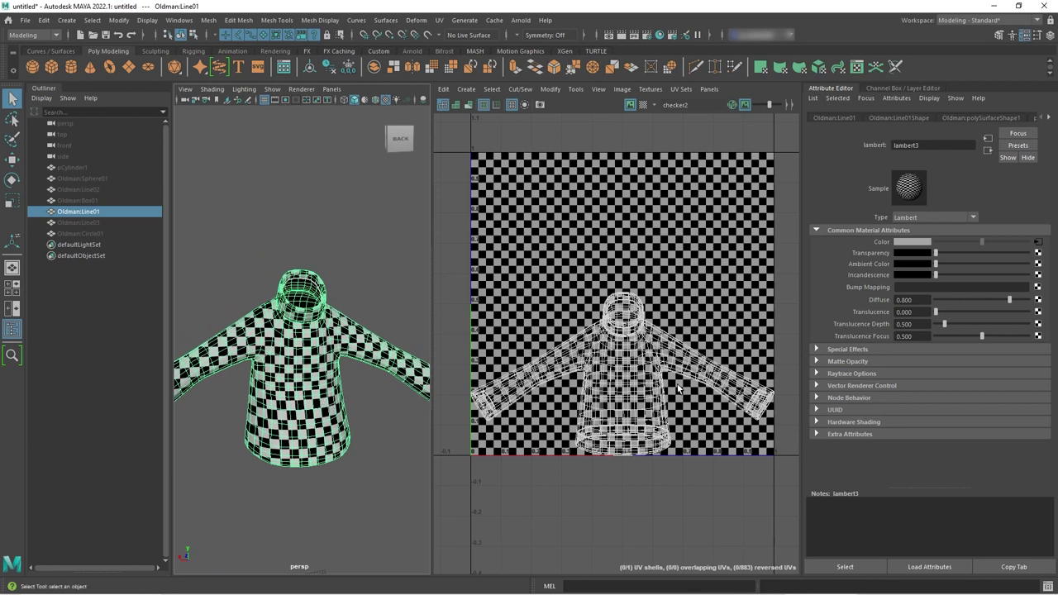
Hide the checker image behind the UVs, display the shirt shaded without its texture, and keep the shirt selected
{"action": "left_click", "coordinate": [630, 105]}
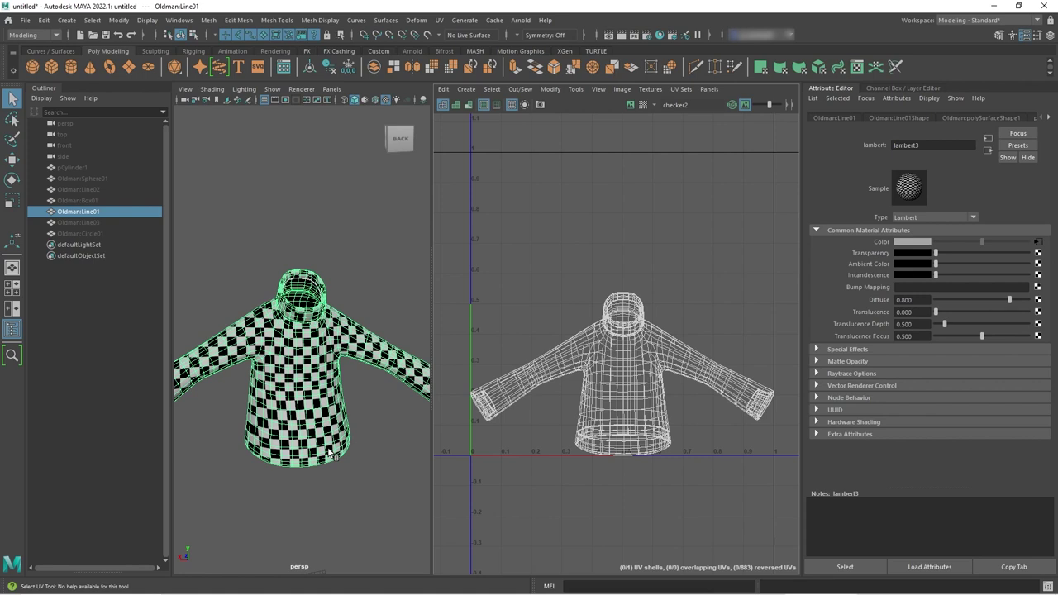
{"action": "left_click", "coordinate": [262, 262]}
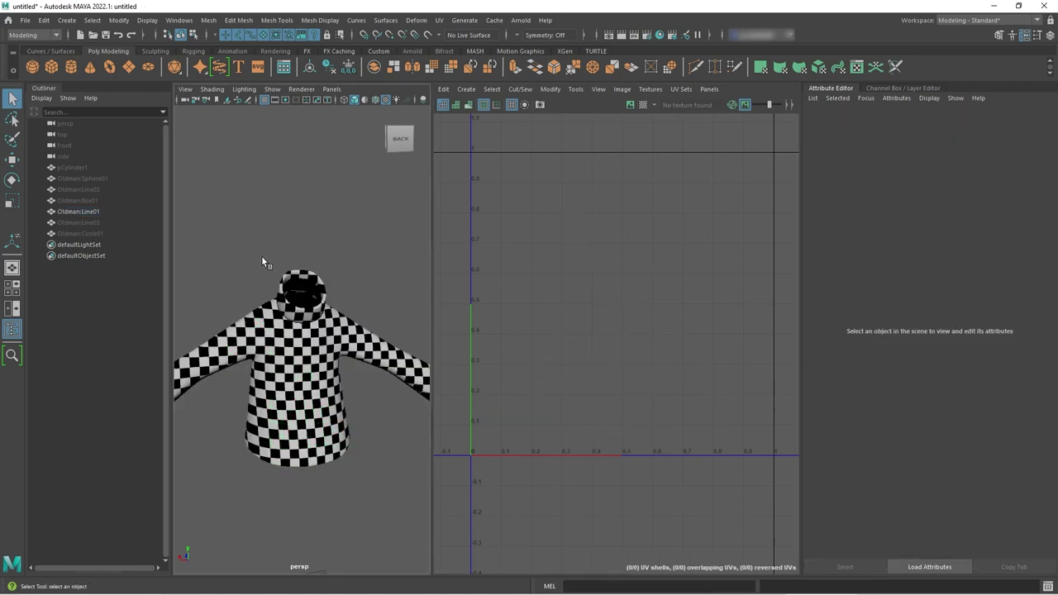
{"action": "key", "text": "5"}
{"action": "left_click", "coordinate": [299, 352]}
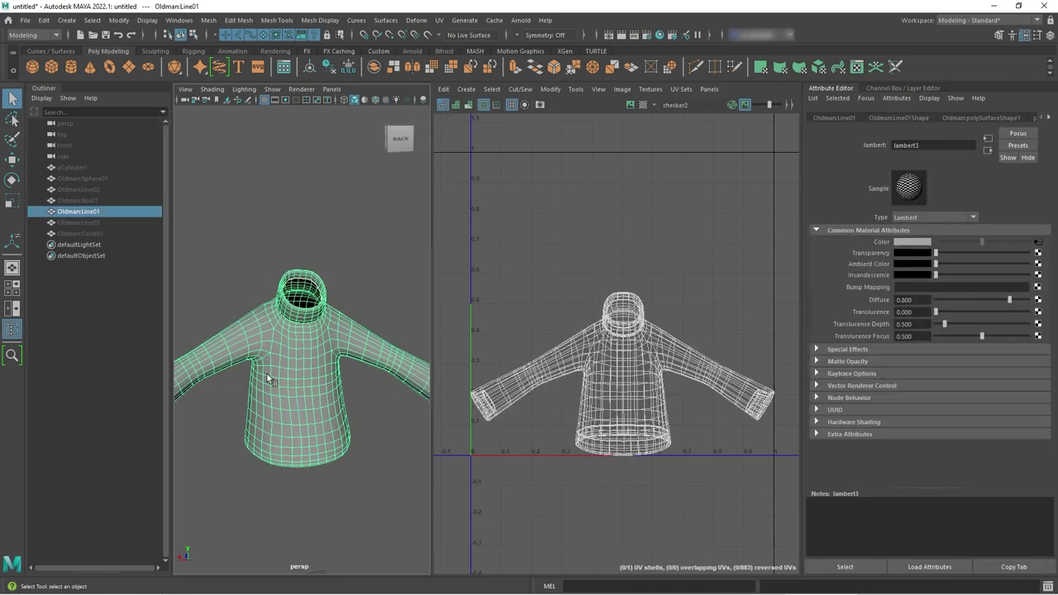
Select the shirt's entire UV shell and move it slightly up and to the right in UV space
{"action": "scroll", "coordinate": [297, 376], "scroll_direction": "up", "scroll_amount": 6}
{"action": "scroll", "coordinate": [315, 357], "scroll_direction": "up", "scroll_amount": 5}
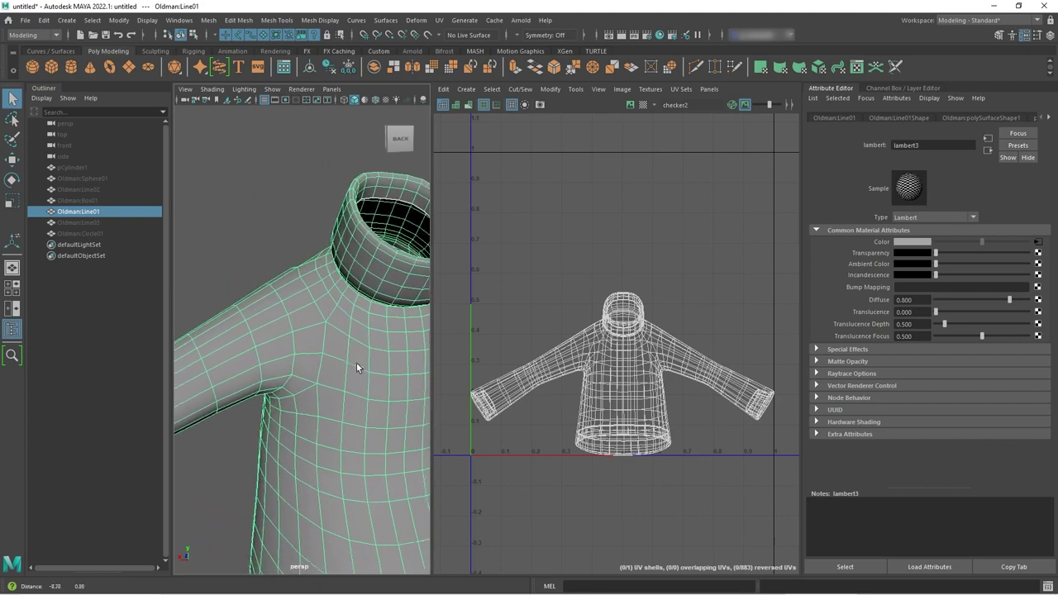
{"action": "scroll", "coordinate": [335, 373], "scroll_direction": "up", "scroll_amount": 3}
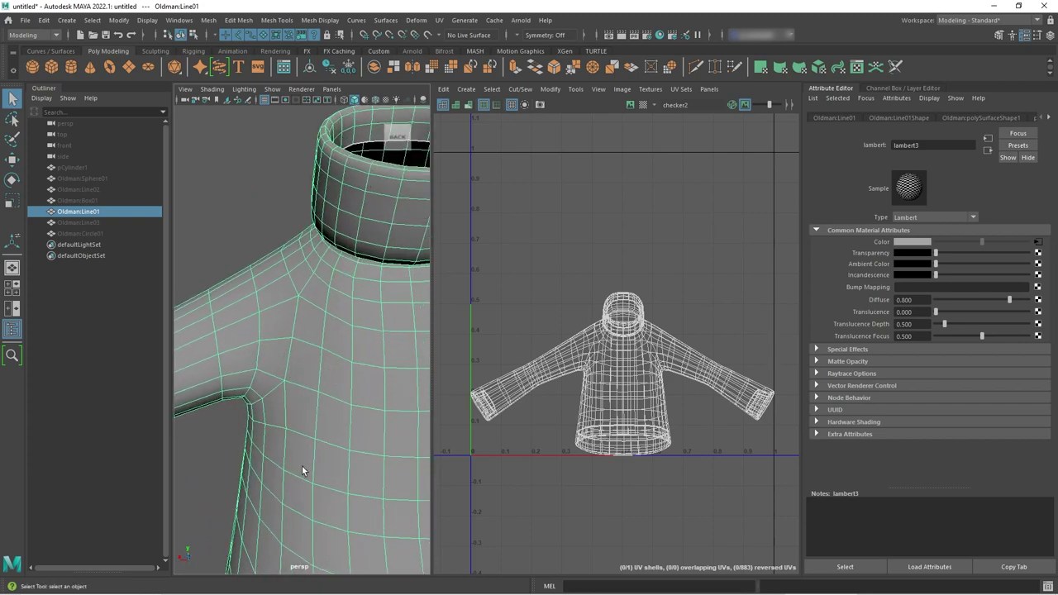
{"action": "scroll", "coordinate": [302, 465], "scroll_direction": "down", "scroll_amount": 5}
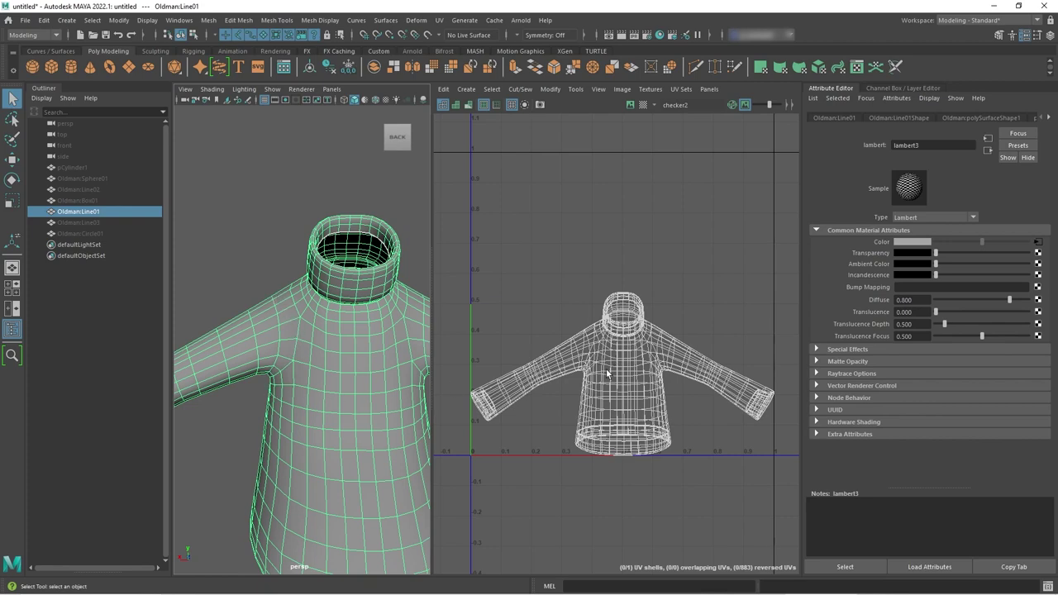
{"action": "right_click_drag", "start_coordinate": [624, 377], "coordinate": [588, 356]}
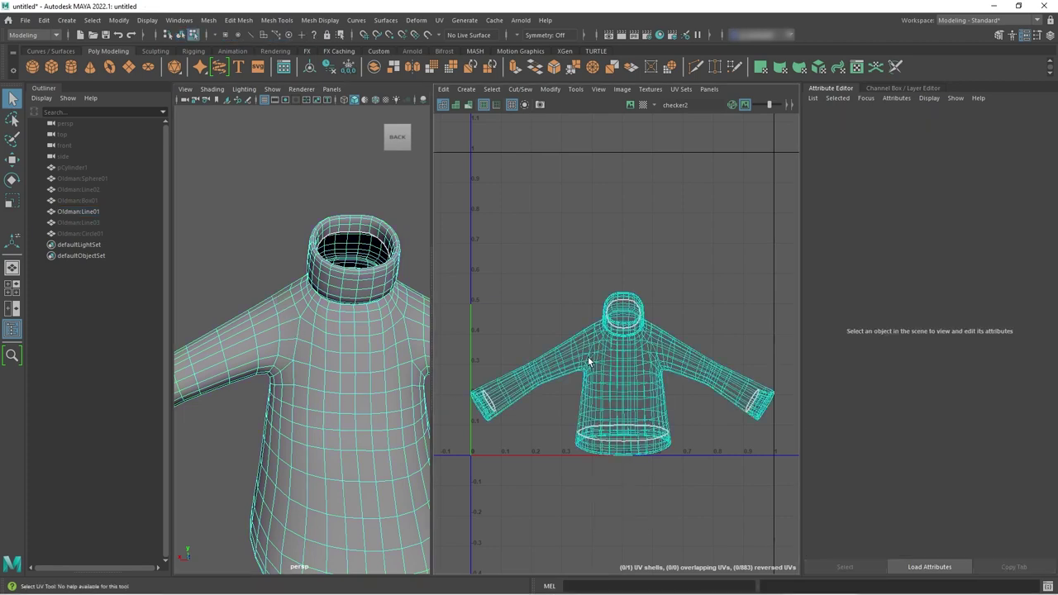
{"action": "left_click", "coordinate": [624, 374]}
{"action": "key", "text": "w"}
{"action": "mouse_move", "coordinate": [621, 371]}
{"action": "left_mouse_down"}
{"action": "mouse_move", "coordinate": [623, 314]}
{"action": "mouse_move", "coordinate": [636, 368]}
{"action": "mouse_move", "coordinate": [618, 332]}
{"action": "mouse_move", "coordinate": [628, 358]}
{"action": "left_mouse_up"}
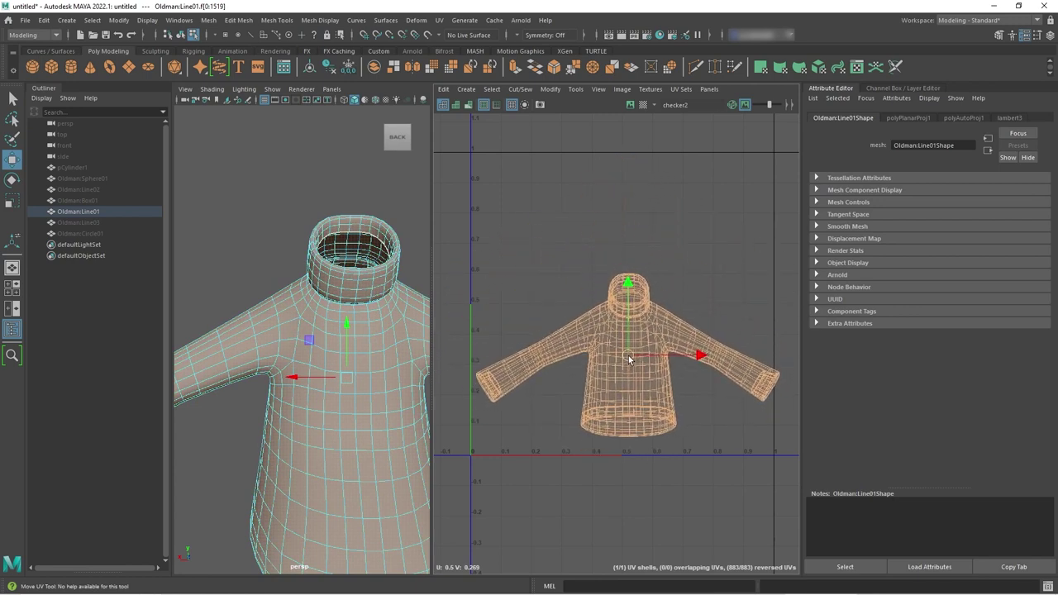
Switch to the browser to view the long-sleeve T-shirt sewing pattern reference, then return to Maya
{"action": "key", "text": "alt+Tab"}
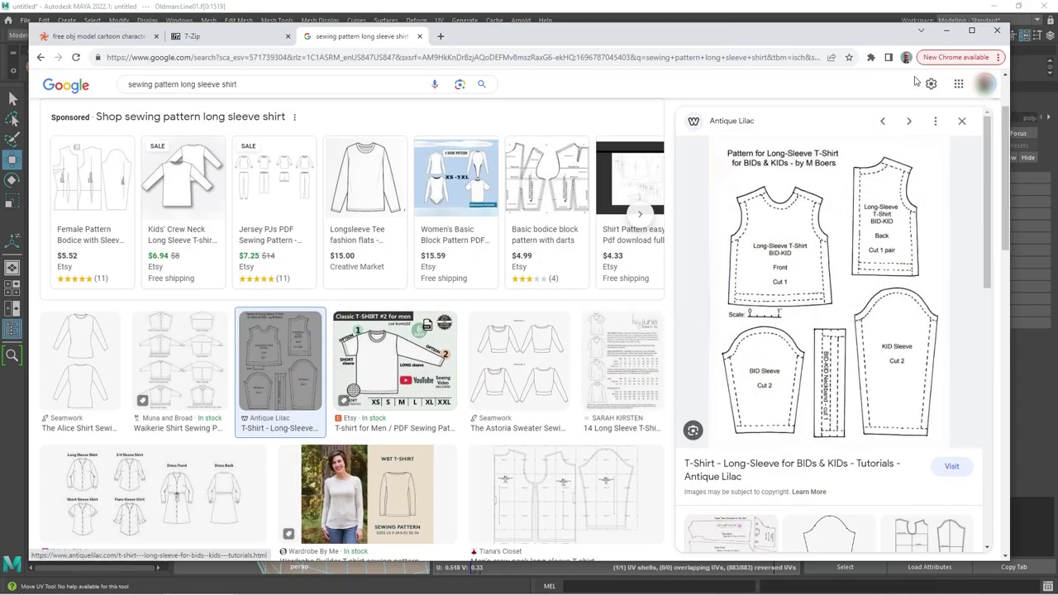
{"action": "left_click", "coordinate": [946, 37]}
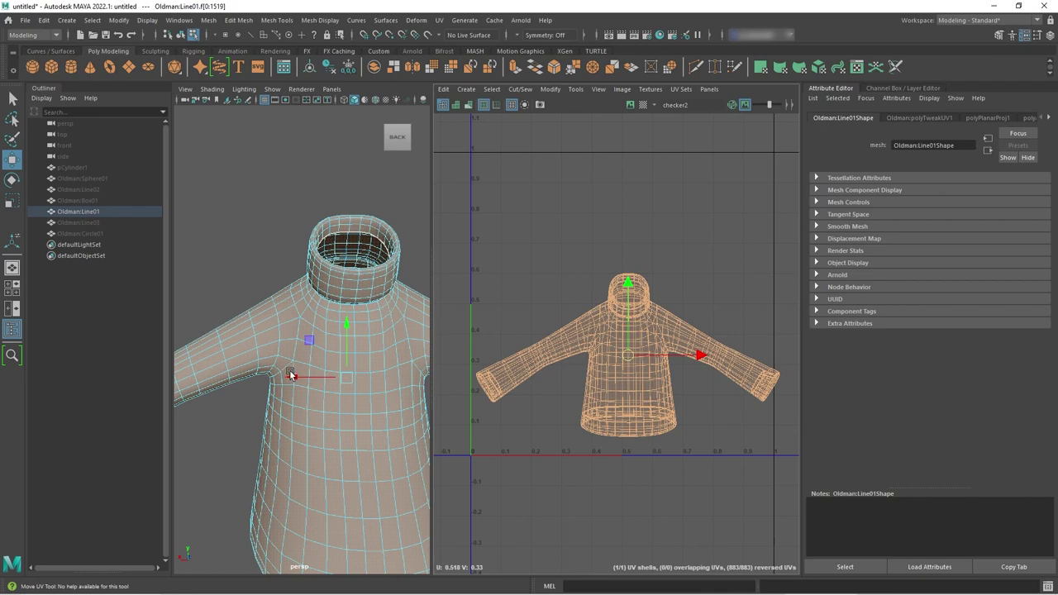
Enlarge the 3D view around the back of the shirt's shoulder and switch the mesh to edge selection
{"action": "scroll", "coordinate": [283, 354], "scroll_direction": "up", "scroll_amount": 2}
{"action": "key", "text": "F8"}
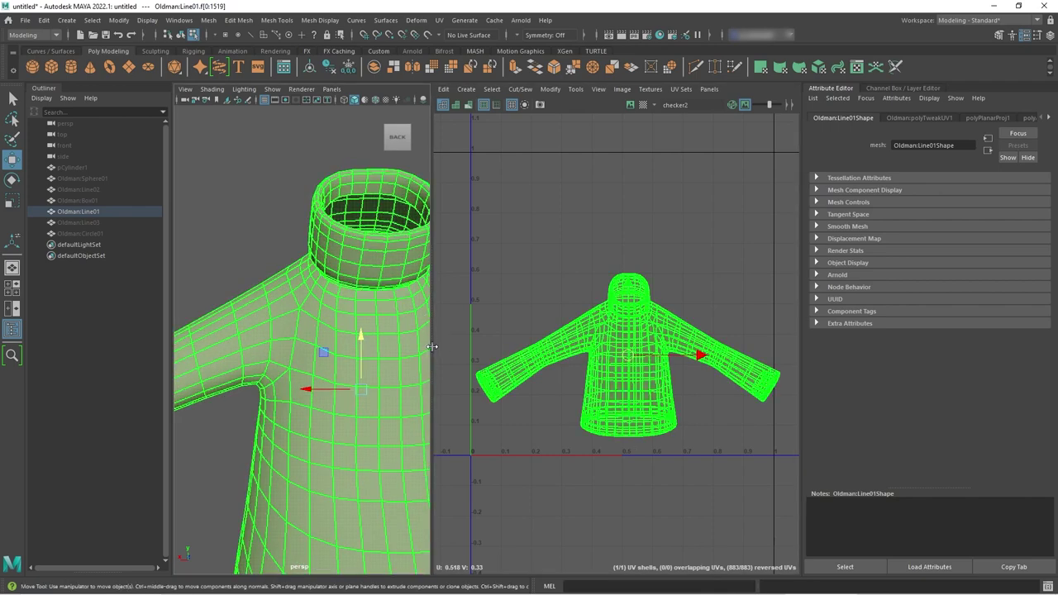
{"action": "left_click_drag", "start_coordinate": [431, 350], "coordinate": [494, 350]}
{"action": "key", "text": "F8"}
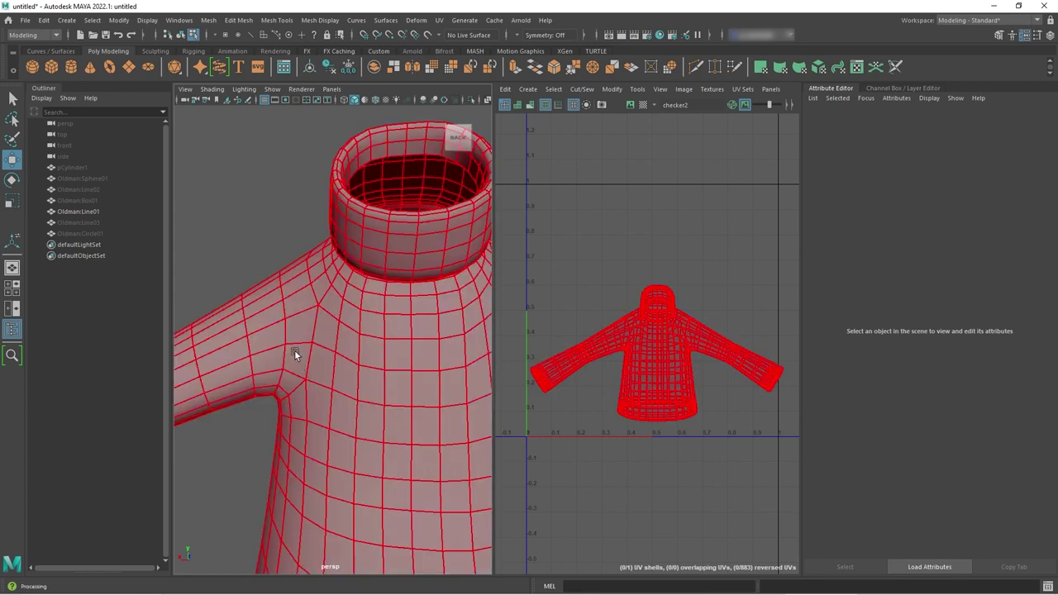
{"action": "right_click_drag", "start_coordinate": [289, 339], "coordinate": [277, 249]}
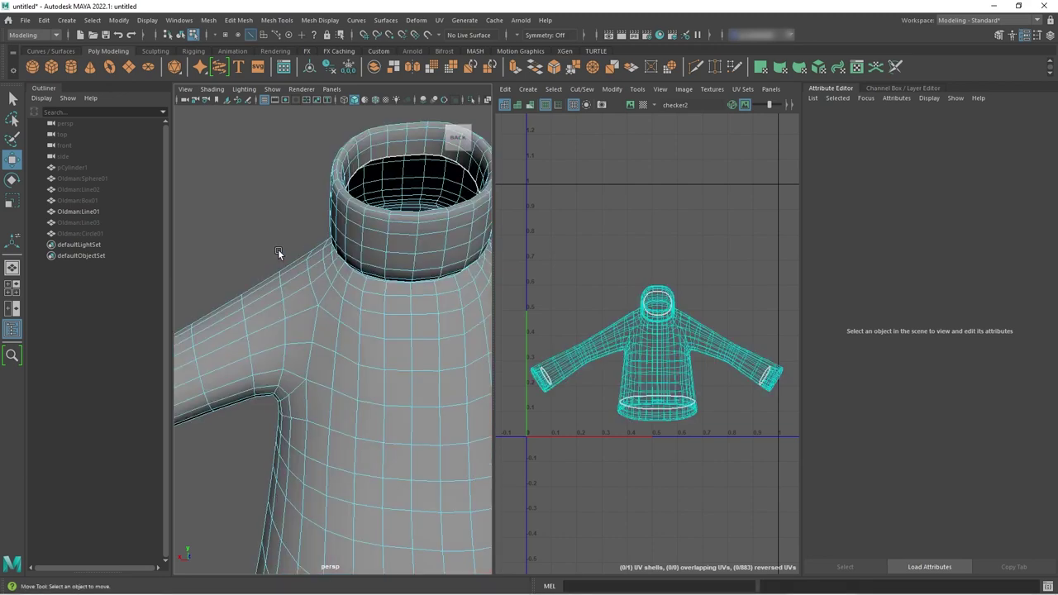
Try edge loops around the upper sleeve, settling on the closed armhole loop from the shoulder top through the underarm
{"action": "left_click", "coordinate": [286, 331]}
{"action": "mouse_move", "coordinate": [292, 446]}
{"action": "left_mouse_down", "text": "alt"}
{"action": "mouse_move", "coordinate": [480, 430]}
{"action": "mouse_move", "coordinate": [369, 446]}
{"action": "mouse_move", "coordinate": [278, 438]}
{"action": "mouse_move", "coordinate": [290, 426]}
{"action": "mouse_move", "coordinate": [306, 450]}
{"action": "mouse_move", "coordinate": [296, 452]}
{"action": "mouse_move", "coordinate": [275, 443]}
{"action": "mouse_move", "coordinate": [309, 439]}
{"action": "mouse_move", "coordinate": [281, 437]}
{"action": "left_mouse_up", "text": "alt"}
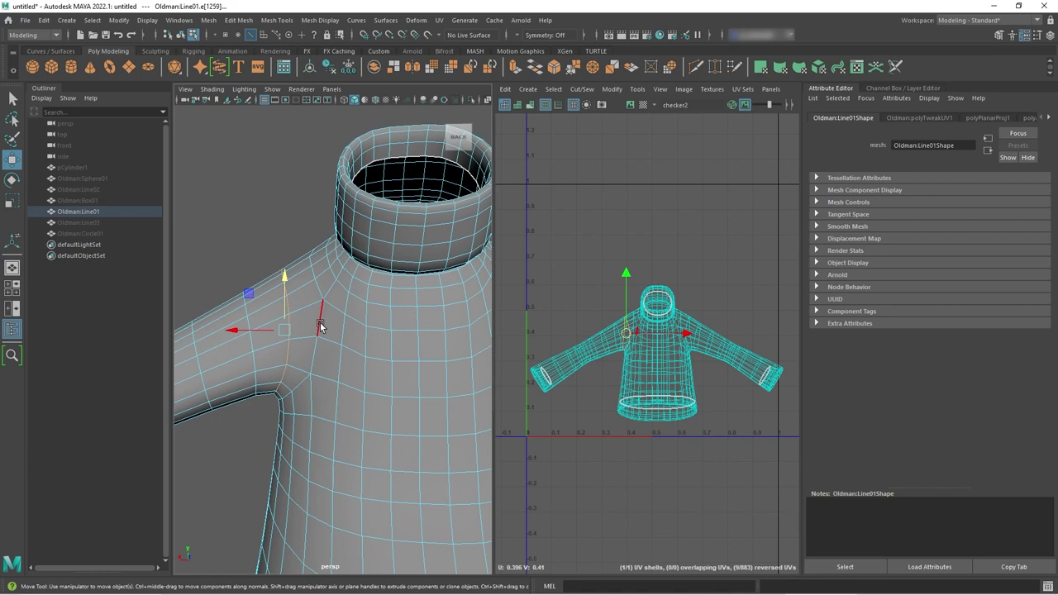
{"action": "left_click", "coordinate": [252, 344]}
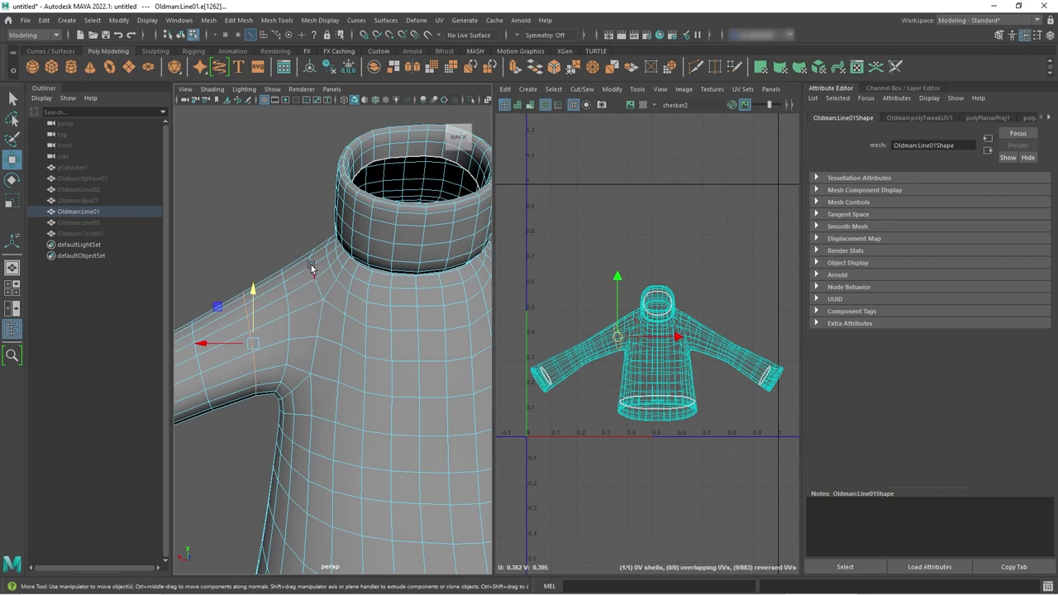
{"action": "left_click", "coordinate": [318, 326]}
{"action": "scroll", "coordinate": [354, 358], "scroll_direction": "up", "scroll_amount": 5}
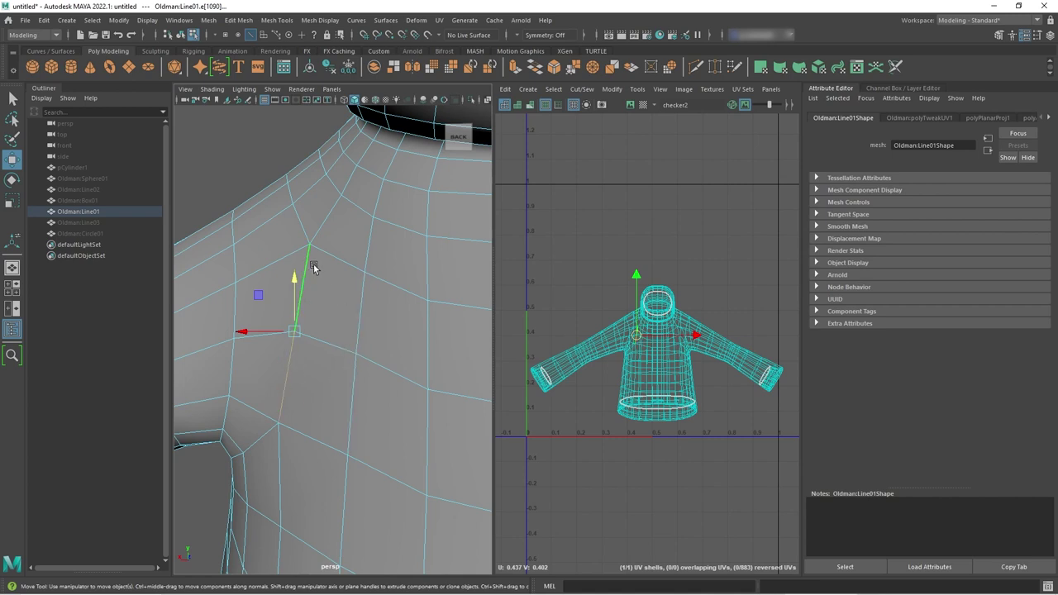
{"action": "left_click", "coordinate": [303, 223]}
{"action": "left_click_drag", "start_coordinate": [322, 247], "coordinate": [413, 302], "text": "alt"}
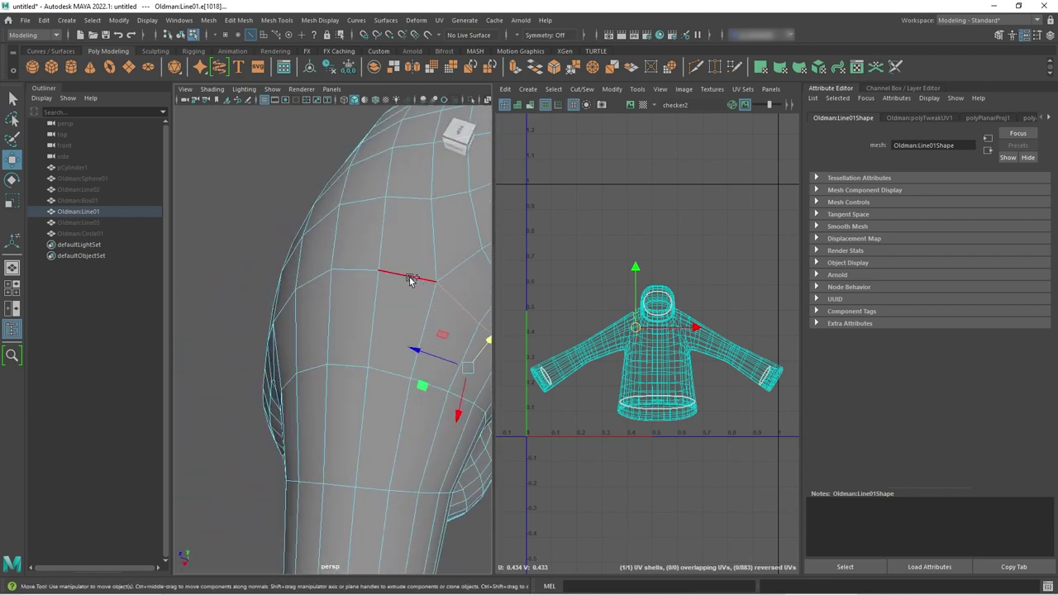
{"action": "left_click_drag", "start_coordinate": [330, 342], "coordinate": [366, 325], "text": "alt"}
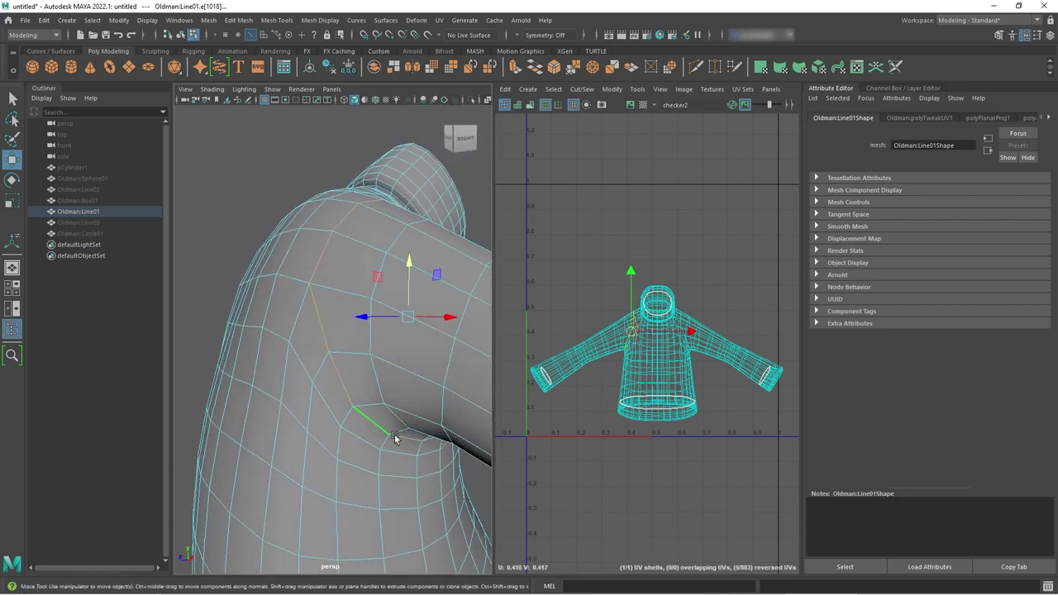
{"action": "left_click_drag", "start_coordinate": [397, 433], "coordinate": [247, 442], "text": "alt"}
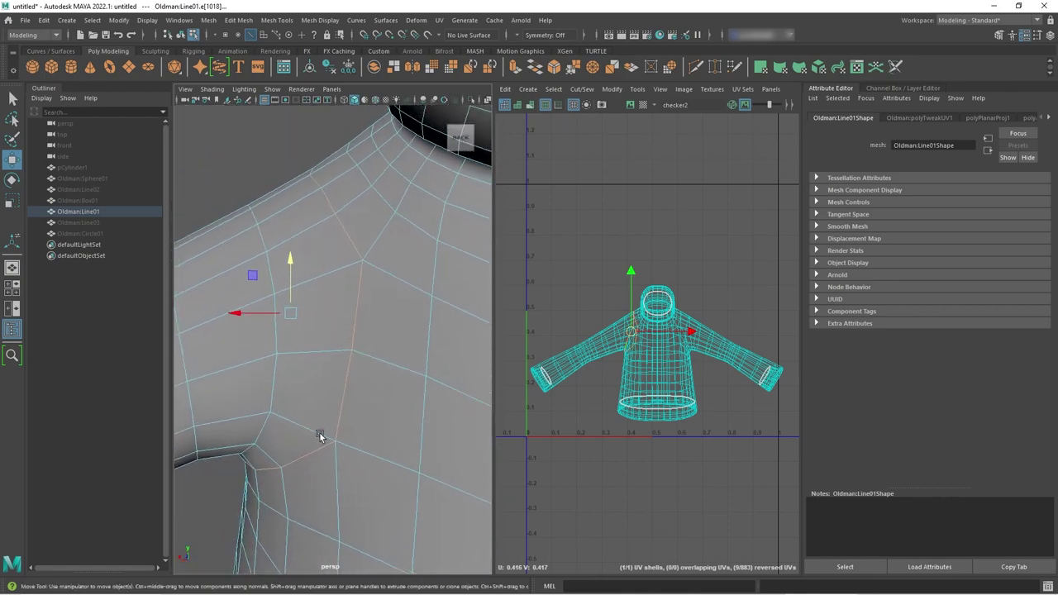
Cut the shirt's UVs along the selected armhole edge loop
{"action": "left_click_drag", "start_coordinate": [321, 432], "coordinate": [306, 438], "text": "alt"}
{"action": "scroll", "coordinate": [633, 389], "scroll_direction": "up", "scroll_amount": 6}
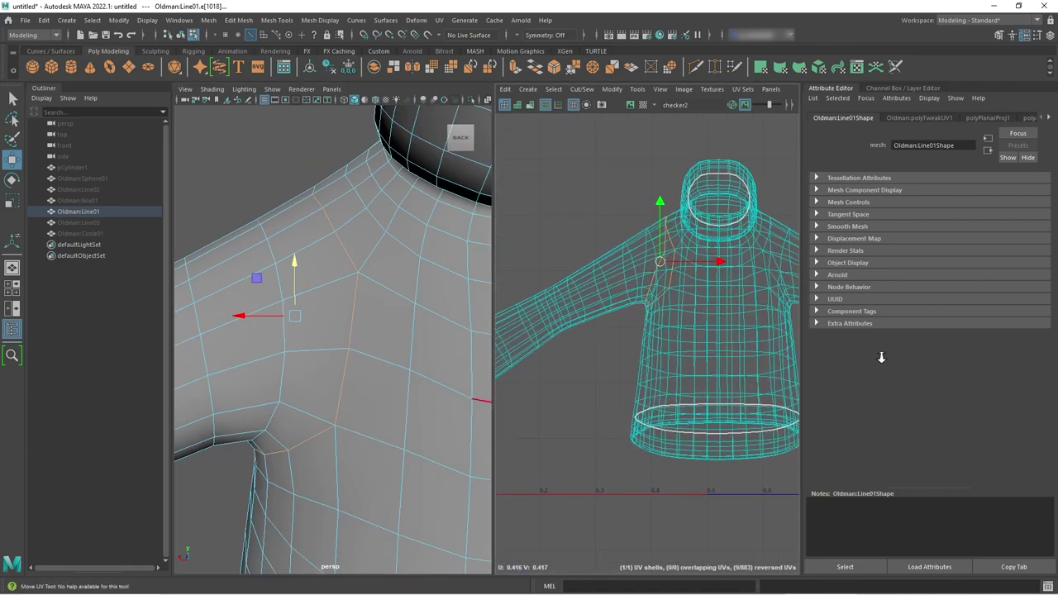
{"action": "scroll", "coordinate": [732, 350], "scroll_direction": "up", "scroll_amount": 3}
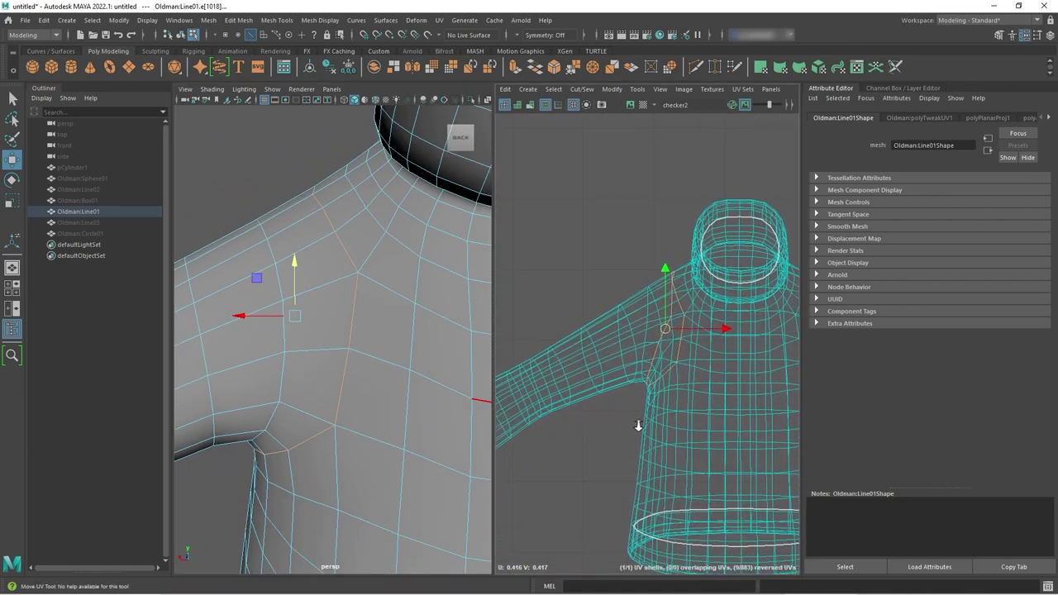
{"action": "middle_click_drag", "start_coordinate": [640, 427], "coordinate": [700, 445], "text": "alt"}
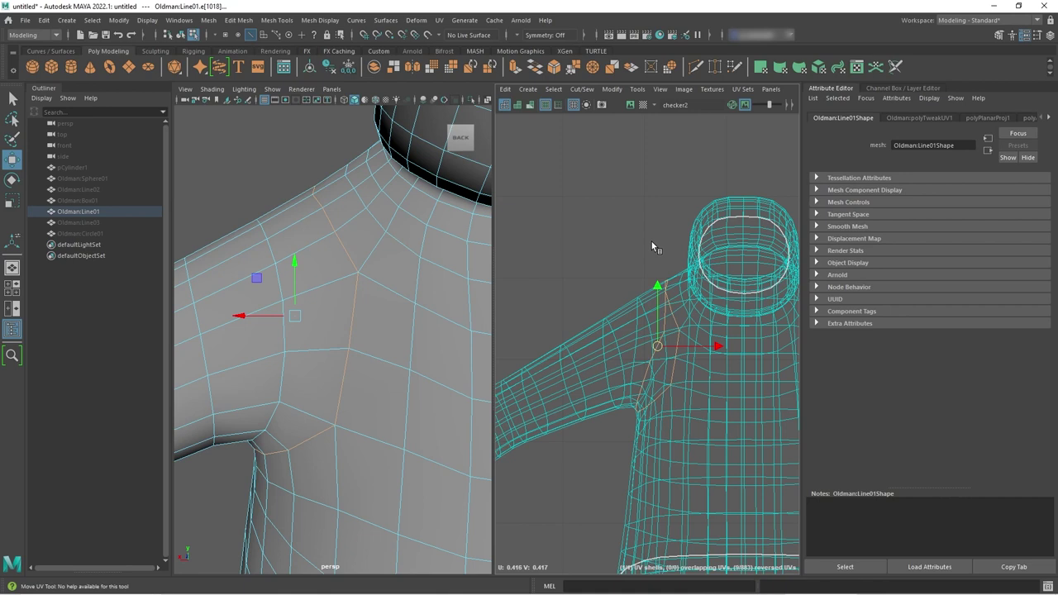
{"action": "left_click", "coordinate": [581, 89]}
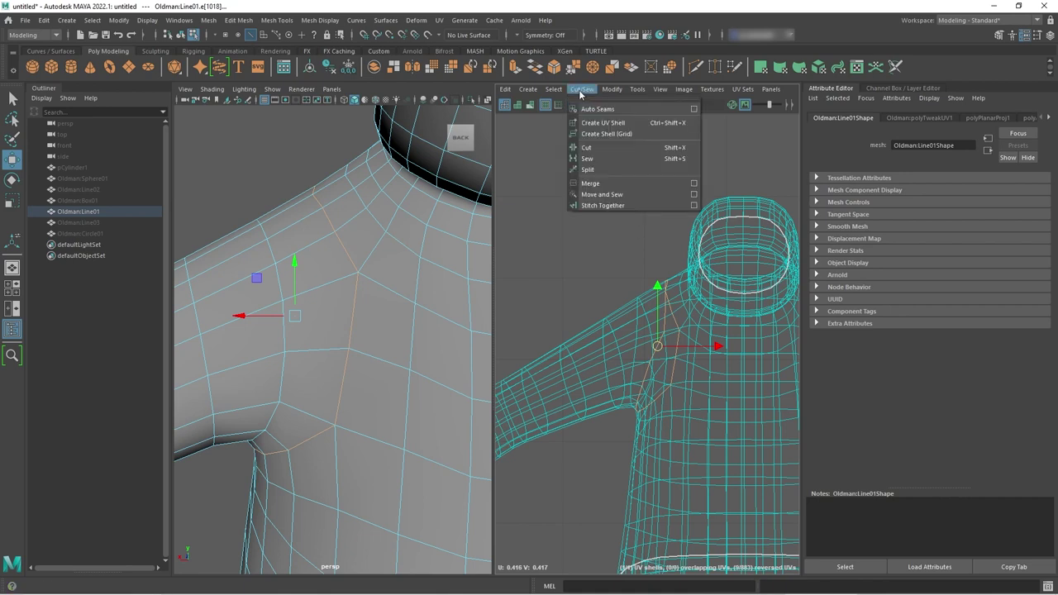
{"action": "left_click", "coordinate": [589, 147]}
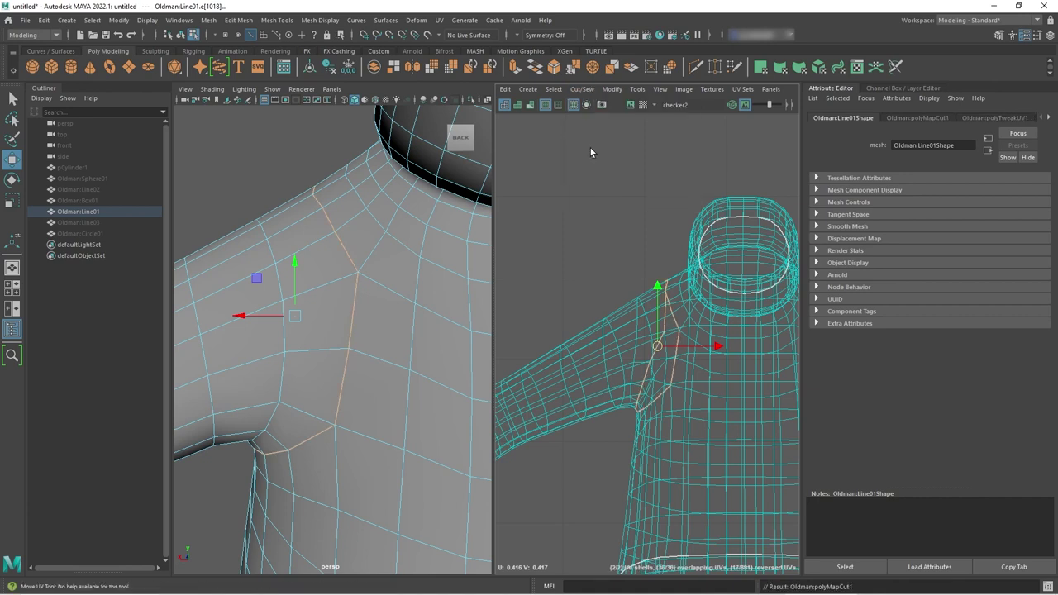
Deselect the cut loop and examine the seam around the armhole from the shoulder to the underarm
{"action": "key", "text": "w"}
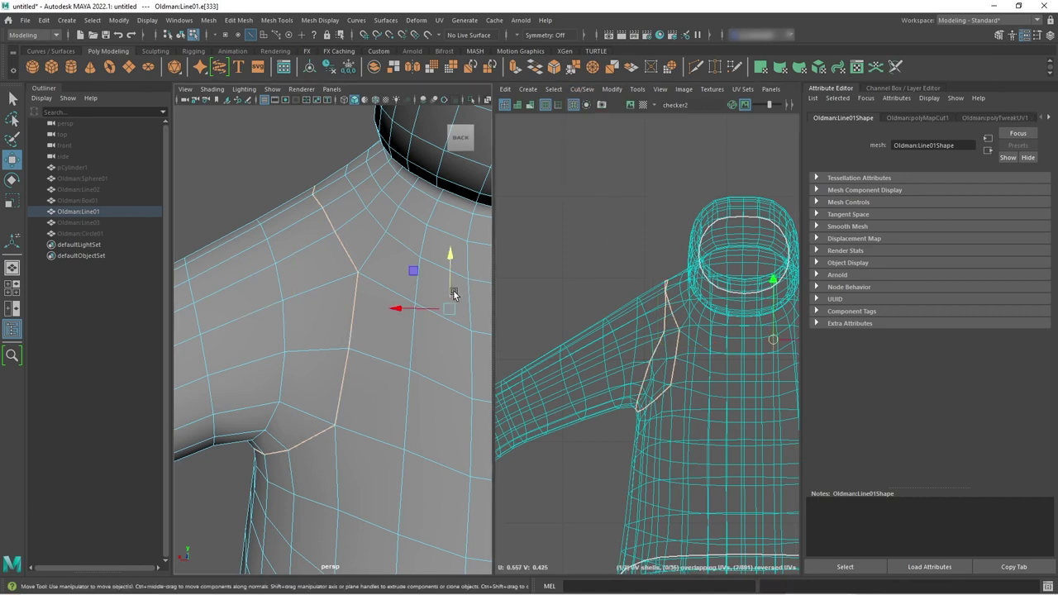
{"action": "left_click", "coordinate": [355, 299]}
{"action": "left_click", "coordinate": [323, 212]}
{"action": "left_click", "coordinate": [343, 259]}
{"action": "left_click", "coordinate": [343, 386]}
{"action": "left_click", "coordinate": [313, 438]}
{"action": "left_click", "coordinate": [347, 368]}
{"action": "left_click", "coordinate": [469, 304]}
{"action": "left_click", "coordinate": [352, 279]}
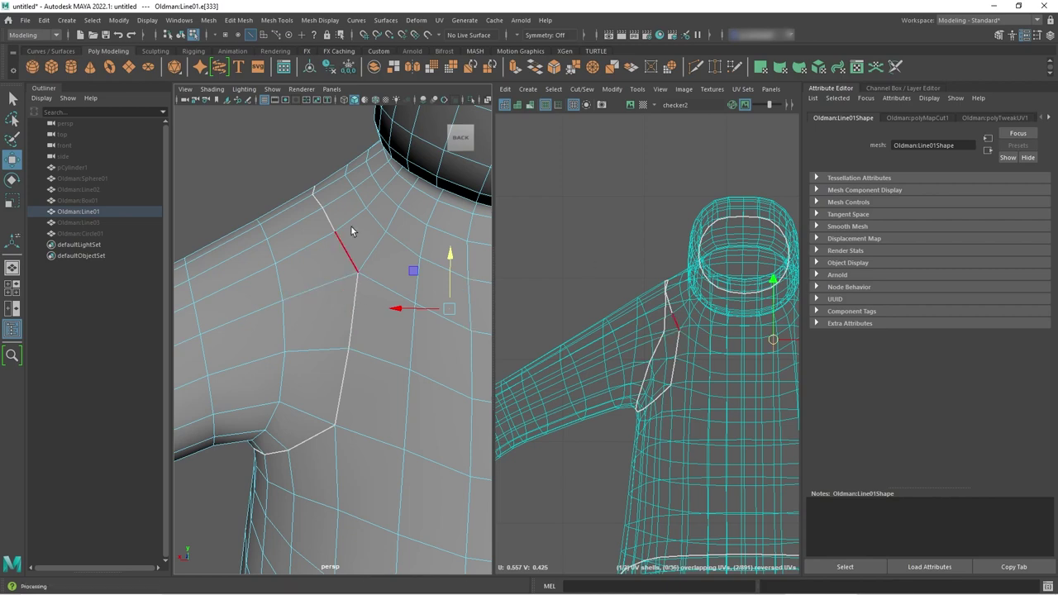
{"action": "left_click", "coordinate": [343, 351]}
{"action": "left_click", "coordinate": [377, 225]}
Switch the shirt to UV shell selection and select the separated sleeve's shell
{"action": "right_click_drag", "start_coordinate": [378, 234], "coordinate": [402, 220]}
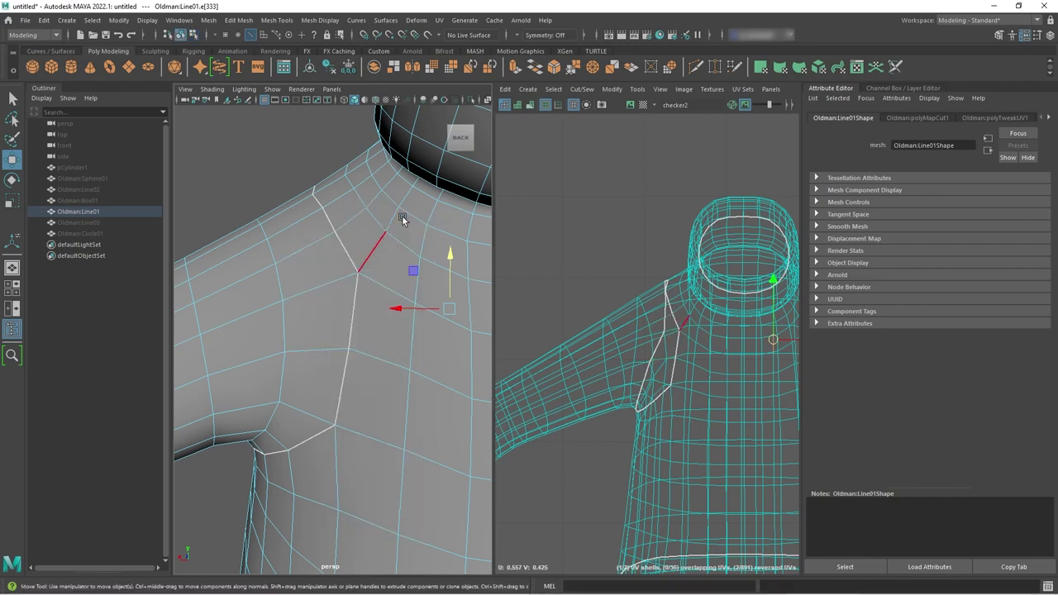
{"action": "right_click_drag", "start_coordinate": [399, 337], "coordinate": [198, 402], "text": "alt"}
{"action": "mouse_move", "coordinate": [326, 457]}
{"action": "left_mouse_down", "text": "alt"}
{"action": "mouse_move", "coordinate": [306, 461]}
{"action": "mouse_move", "coordinate": [317, 465]}
{"action": "left_mouse_up", "text": "alt"}
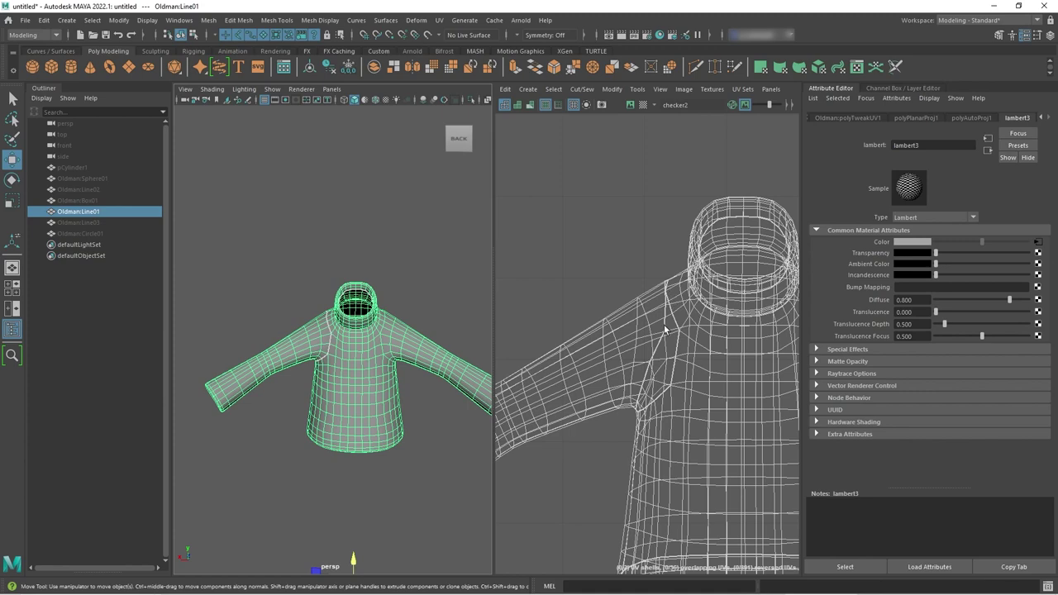
{"action": "right_click_drag", "start_coordinate": [628, 335], "coordinate": [599, 323]}
{"action": "left_click", "coordinate": [613, 343]}
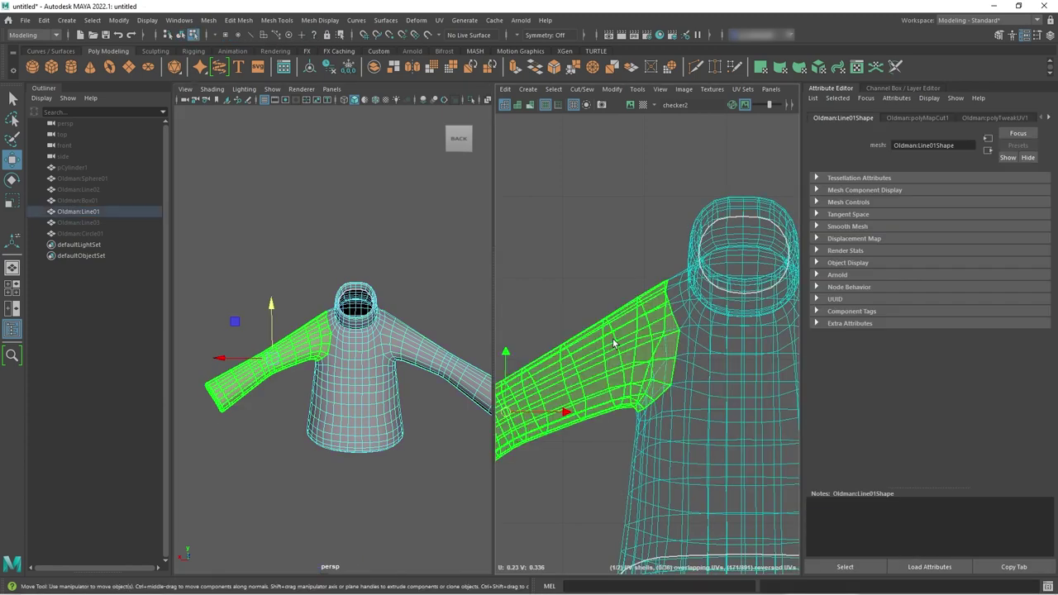
{"action": "left_click", "coordinate": [722, 360]}
{"action": "left_click", "coordinate": [617, 360]}
Move the sleeve's UV shell up, well clear of the body shell, and widen the UV view
{"action": "middle_click_drag", "start_coordinate": [618, 363], "coordinate": [618, 227]}
{"action": "scroll", "coordinate": [616, 316], "scroll_direction": "down", "scroll_amount": 2}
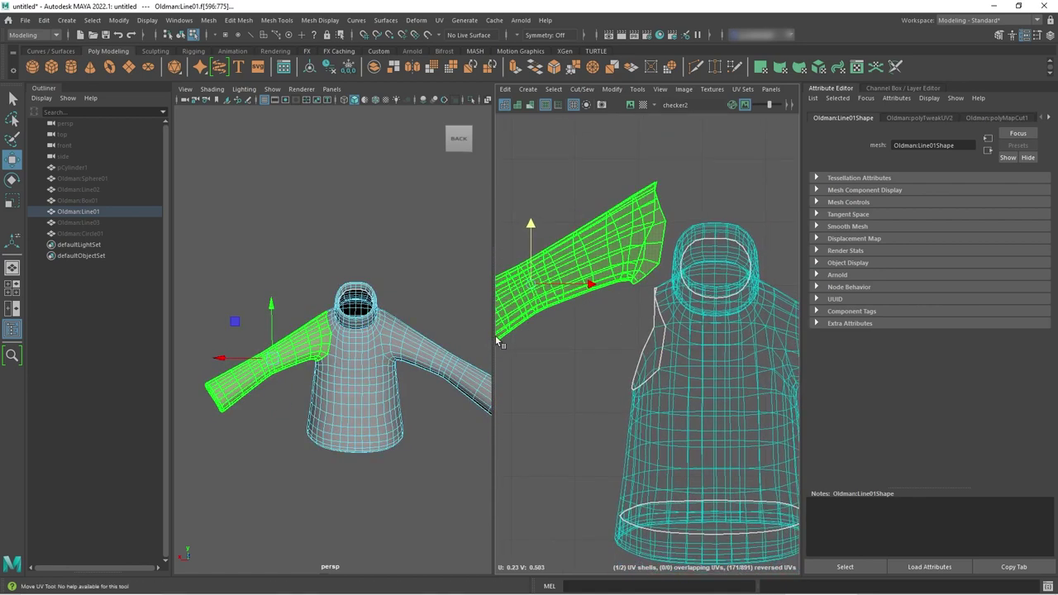
{"action": "left_click_drag", "start_coordinate": [491, 336], "coordinate": [414, 339]}
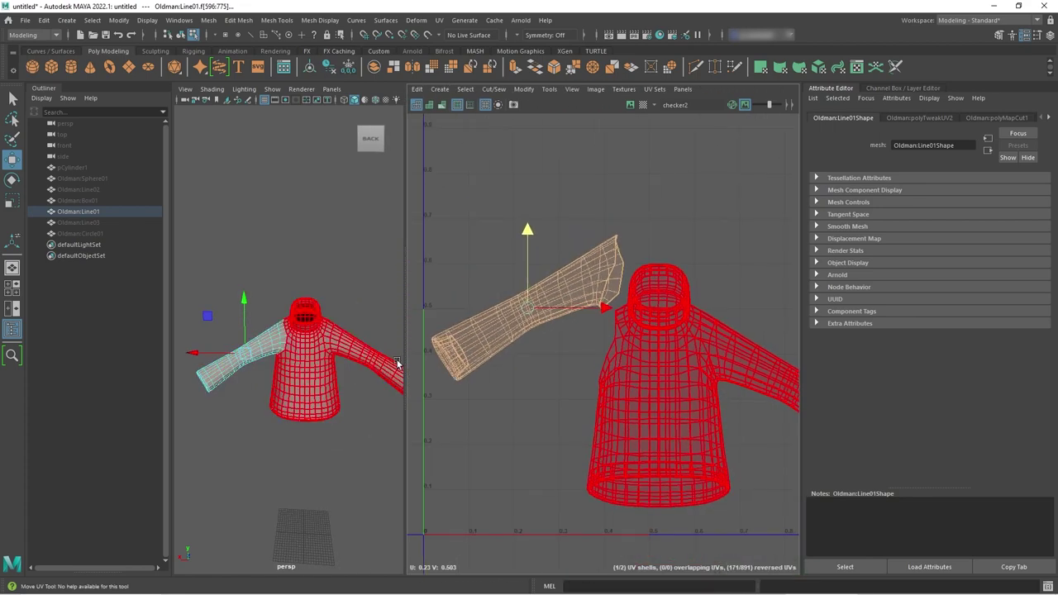
{"action": "scroll", "coordinate": [530, 311], "scroll_direction": "down", "scroll_amount": 2}
{"action": "left_click_drag", "start_coordinate": [530, 311], "coordinate": [527, 211]}
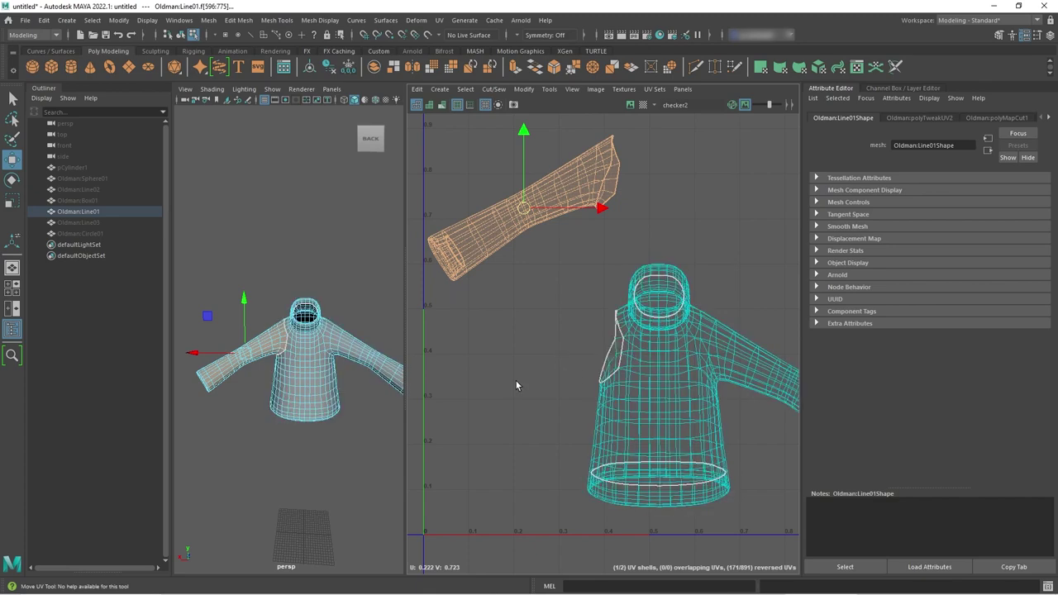
Display the shirt with its checker texture and shift the sleeve's UV shell slightly right and down
{"action": "left_click", "coordinate": [288, 263]}
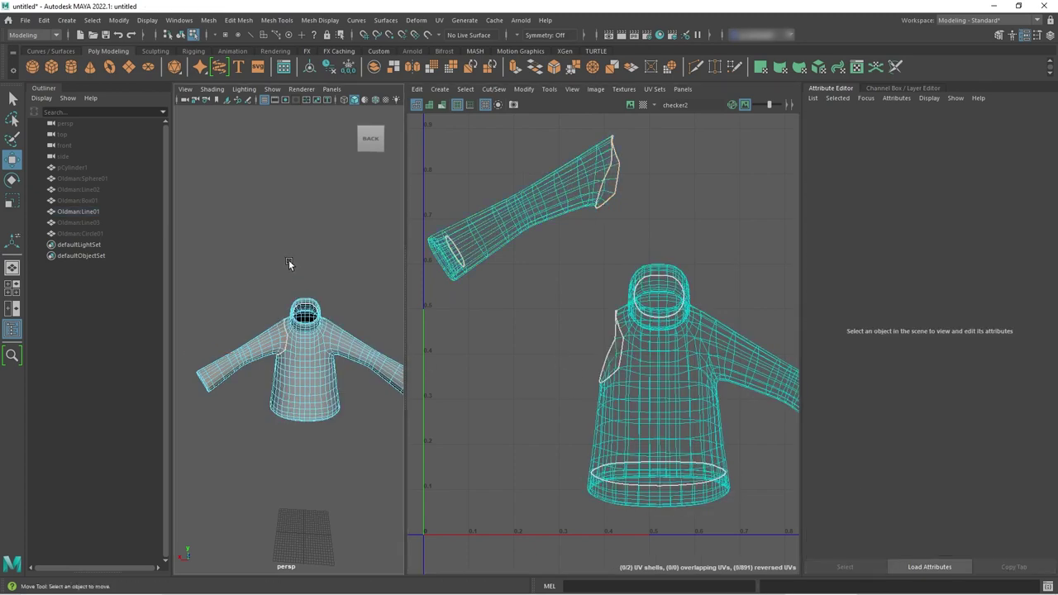
{"action": "key", "text": "6"}
{"action": "left_click", "coordinate": [525, 213]}
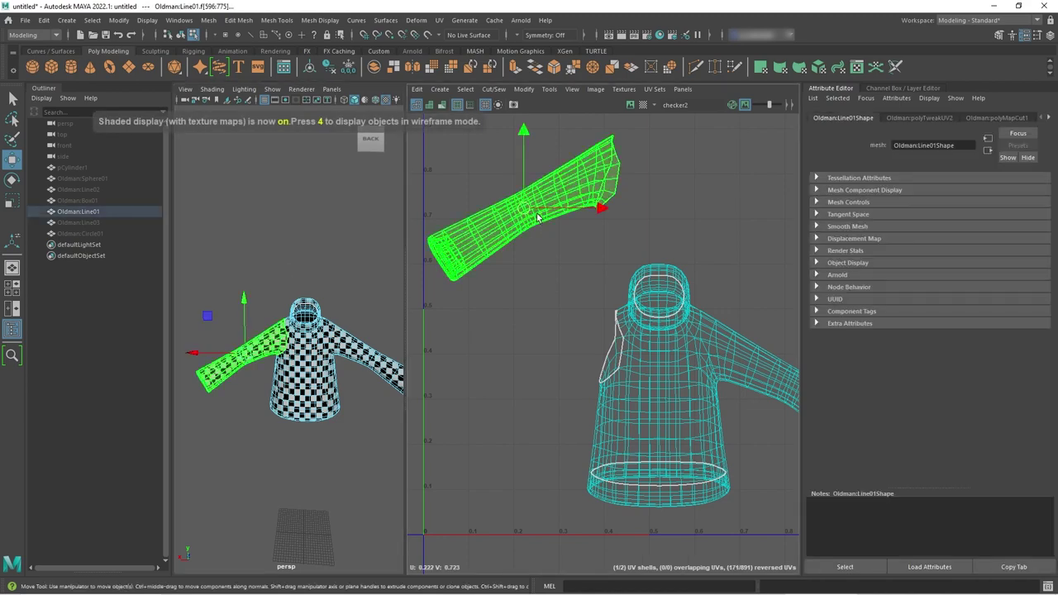
{"action": "left_click_drag", "start_coordinate": [526, 213], "coordinate": [555, 228]}
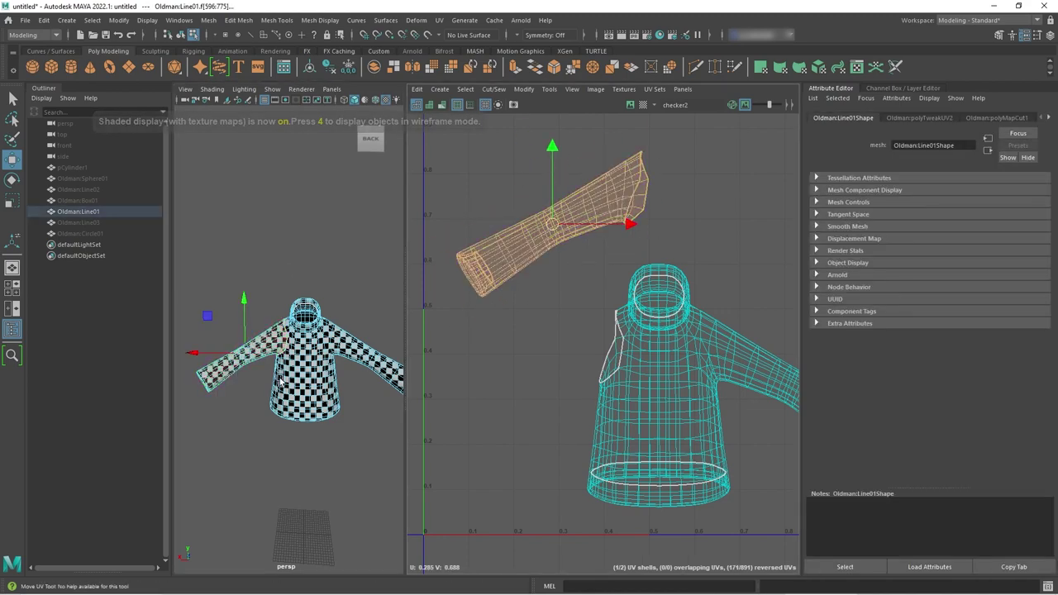
{"action": "scroll", "coordinate": [366, 370], "scroll_direction": "up", "scroll_amount": 3}
{"action": "left_click_drag", "start_coordinate": [367, 370], "coordinate": [314, 363], "text": "alt"}
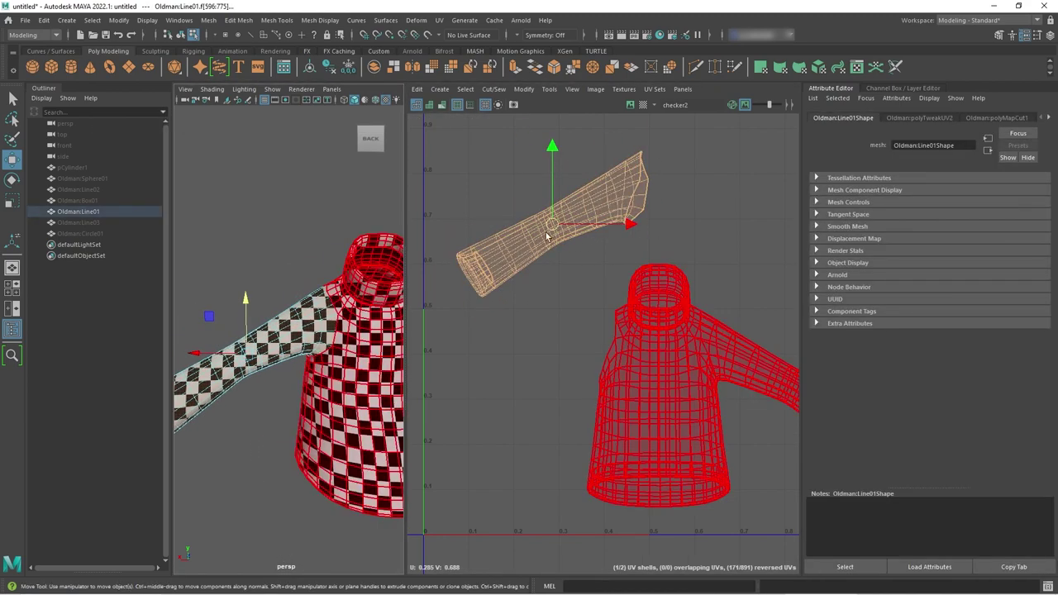
Show the checker image behind the UVs and nudge the sleeve shell slightly while viewing the sleeve from the side
{"action": "mouse_move", "coordinate": [552, 225]}
{"action": "left_mouse_down"}
{"action": "mouse_move", "coordinate": [548, 267]}
{"action": "mouse_move", "coordinate": [574, 236]}
{"action": "mouse_move", "coordinate": [538, 229]}
{"action": "mouse_move", "coordinate": [560, 239]}
{"action": "mouse_move", "coordinate": [549, 212]}
{"action": "mouse_move", "coordinate": [572, 214]}
{"action": "mouse_move", "coordinate": [571, 252]}
{"action": "mouse_move", "coordinate": [583, 205]}
{"action": "mouse_move", "coordinate": [533, 225]}
{"action": "mouse_move", "coordinate": [562, 224]}
{"action": "mouse_move", "coordinate": [548, 213]}
{"action": "mouse_move", "coordinate": [551, 221]}
{"action": "left_mouse_up"}
{"action": "left_click", "coordinate": [630, 104]}
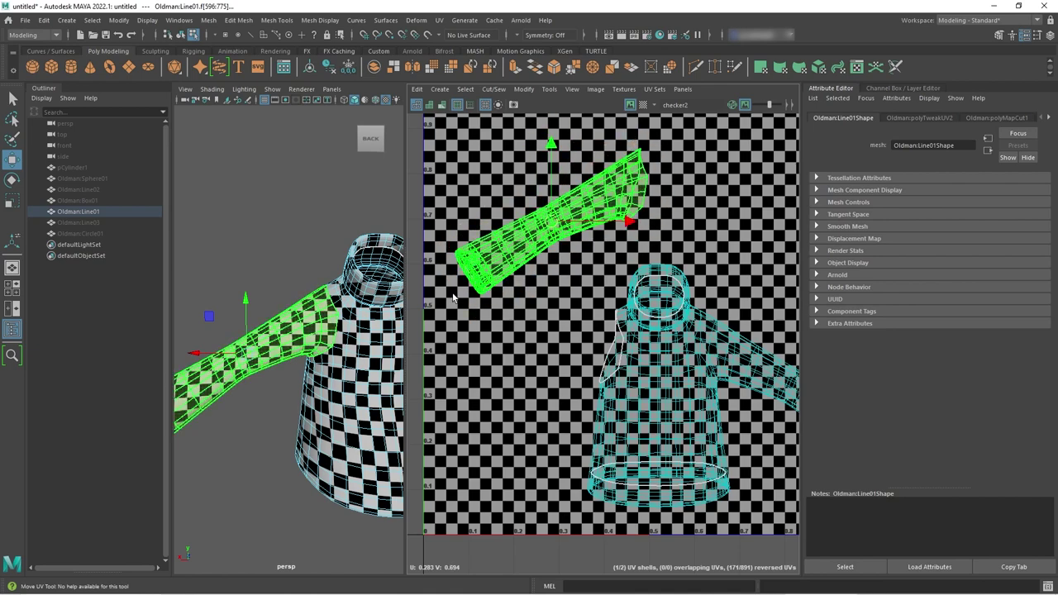
{"action": "left_click_drag", "start_coordinate": [244, 403], "coordinate": [308, 538], "text": "alt"}
{"action": "scroll", "coordinate": [284, 392], "scroll_direction": "up", "scroll_amount": 5}
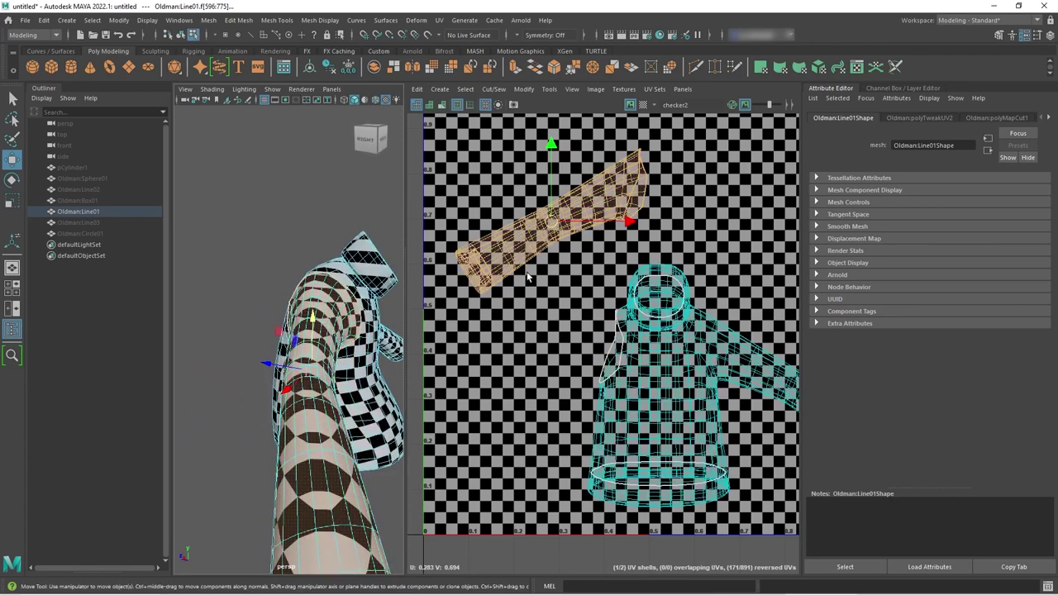
{"action": "scroll", "coordinate": [529, 276], "scroll_direction": "up", "scroll_amount": 2}
{"action": "left_click", "coordinate": [600, 213]}
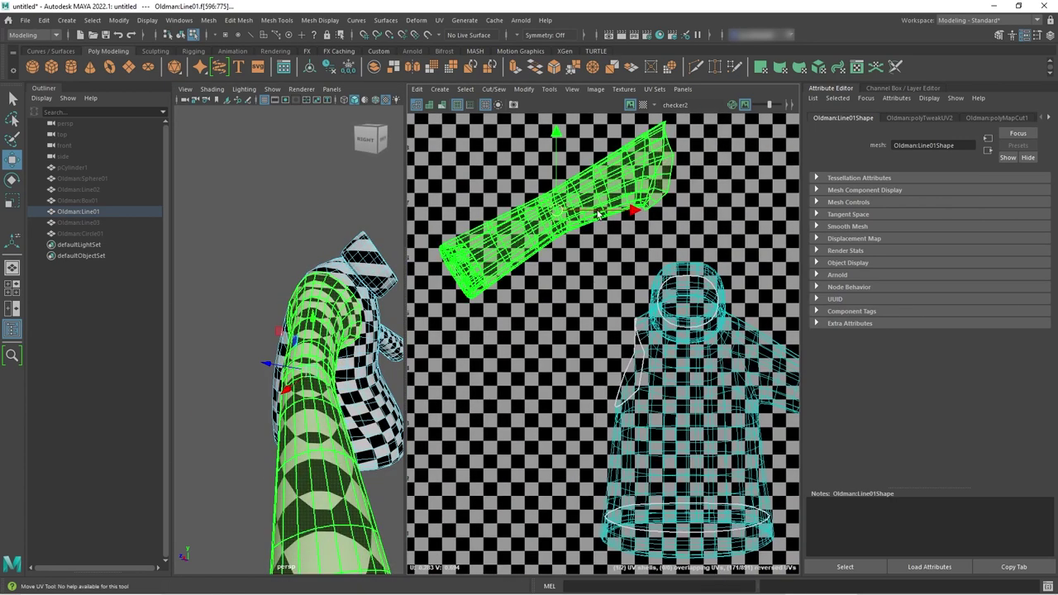
{"action": "left_click", "coordinate": [636, 190]}
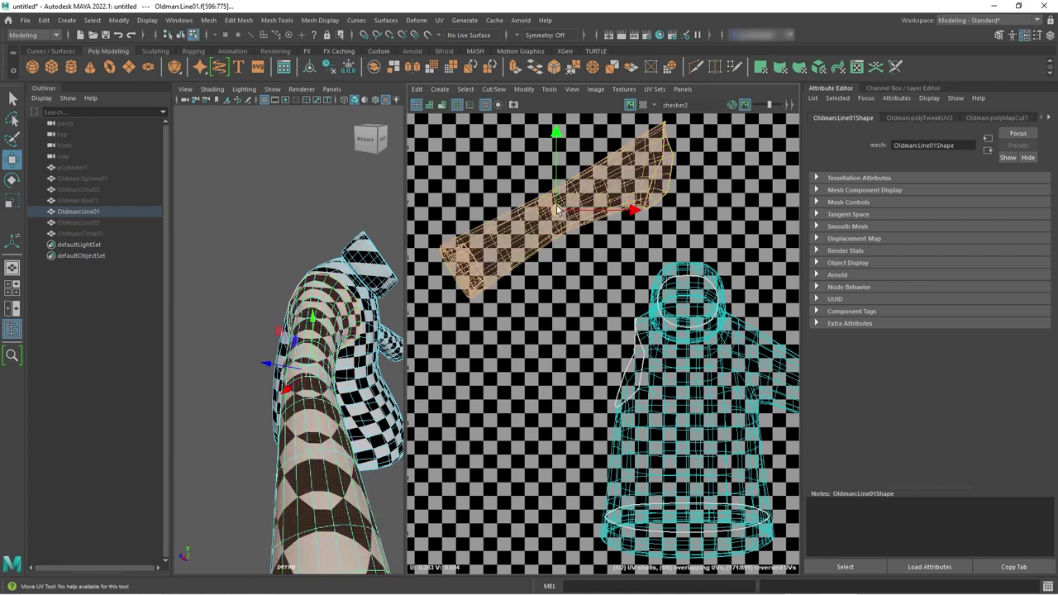
{"action": "left_click_drag", "start_coordinate": [556, 208], "coordinate": [559, 223]}
Compare the sleeve's UV shell with the checker distortion along the sleeve on the model
{"action": "key", "text": "F8"}
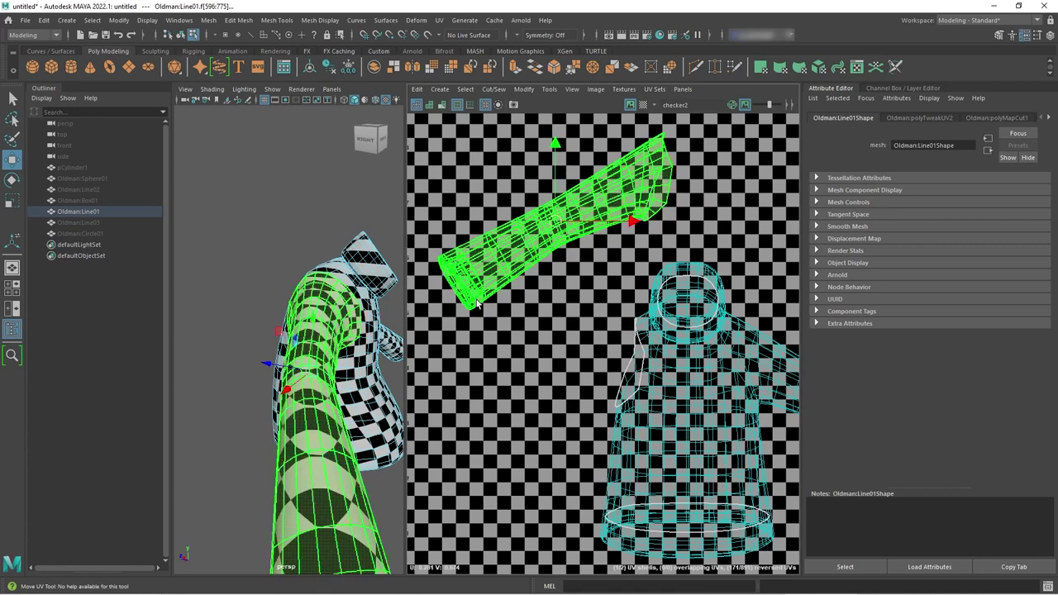
{"action": "key", "text": "F8"}
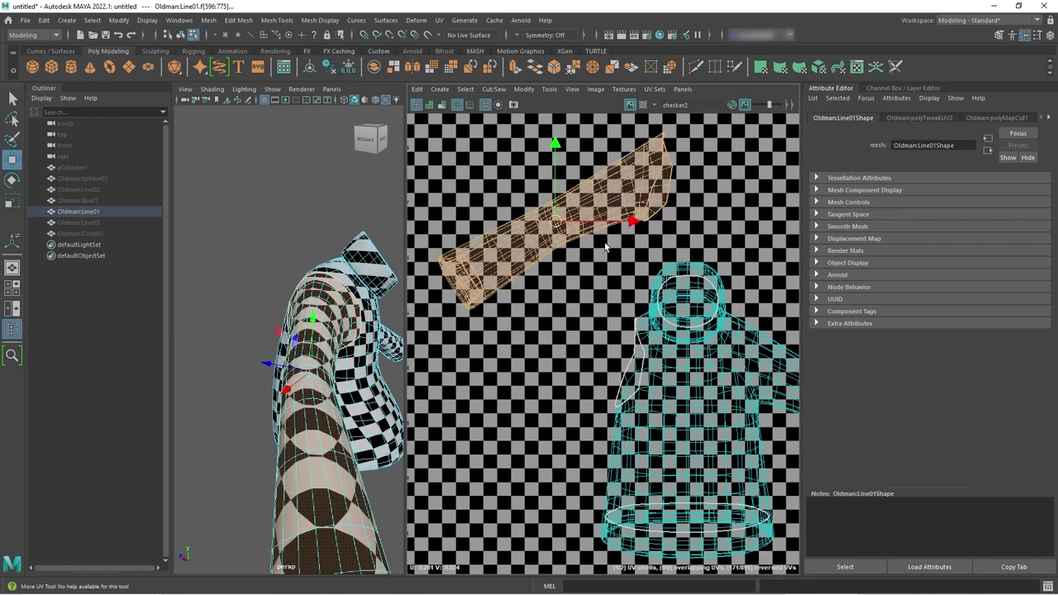
{"action": "key", "text": "F8"}
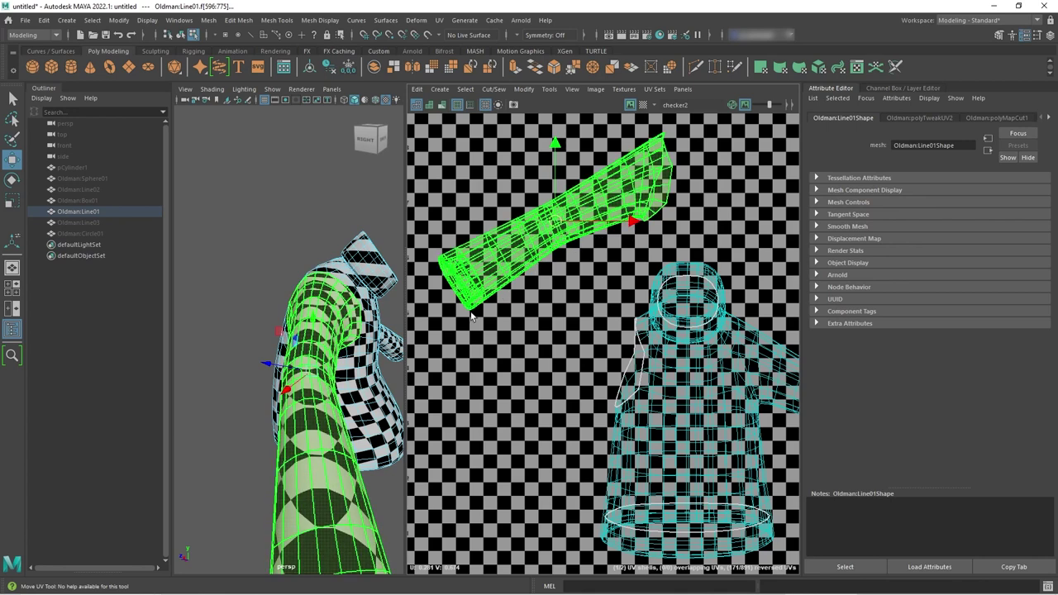
{"action": "key", "text": "F8"}
{"action": "key", "text": "F8"}
{"action": "key", "text": "F8"}
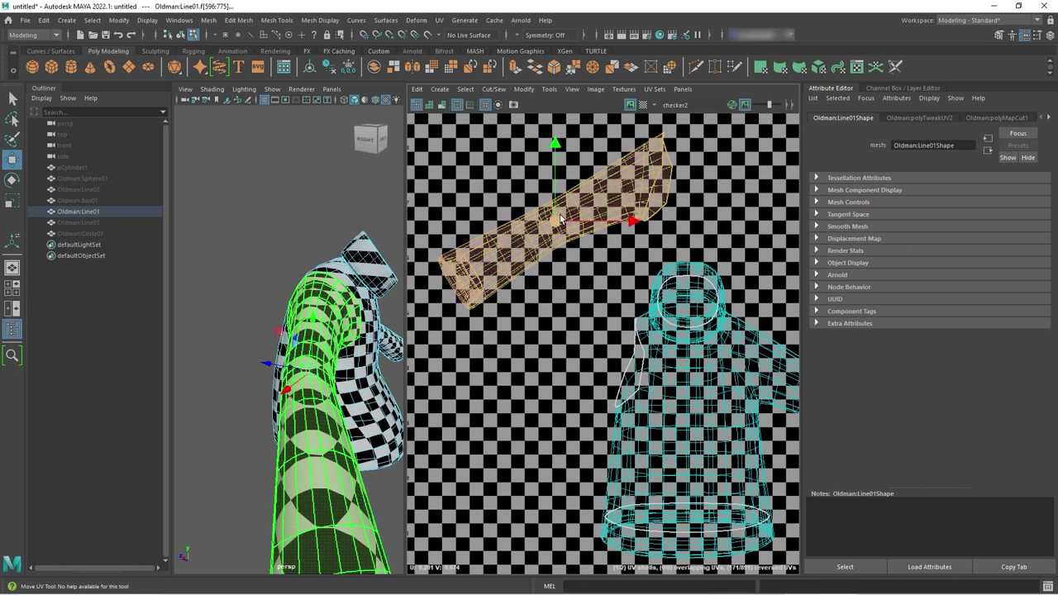
{"action": "key", "text": "F8"}
{"action": "key", "text": "F8"}
{"action": "key", "text": "F8"}
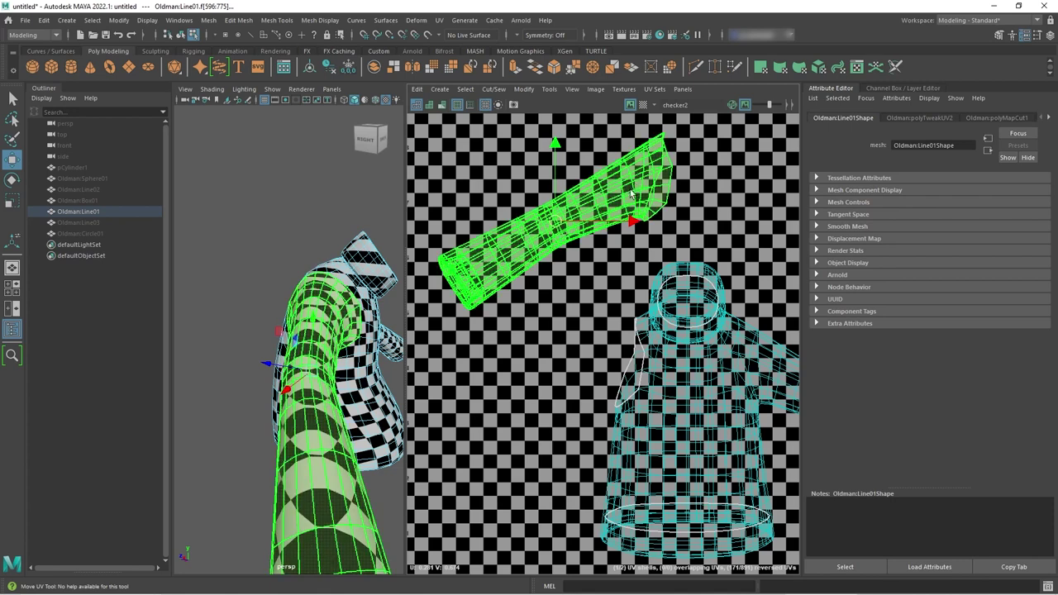
Examine the checker distortion on the sleeve and body from the back and underneath, comparing it with their UV shells
{"action": "key", "text": "F8"}
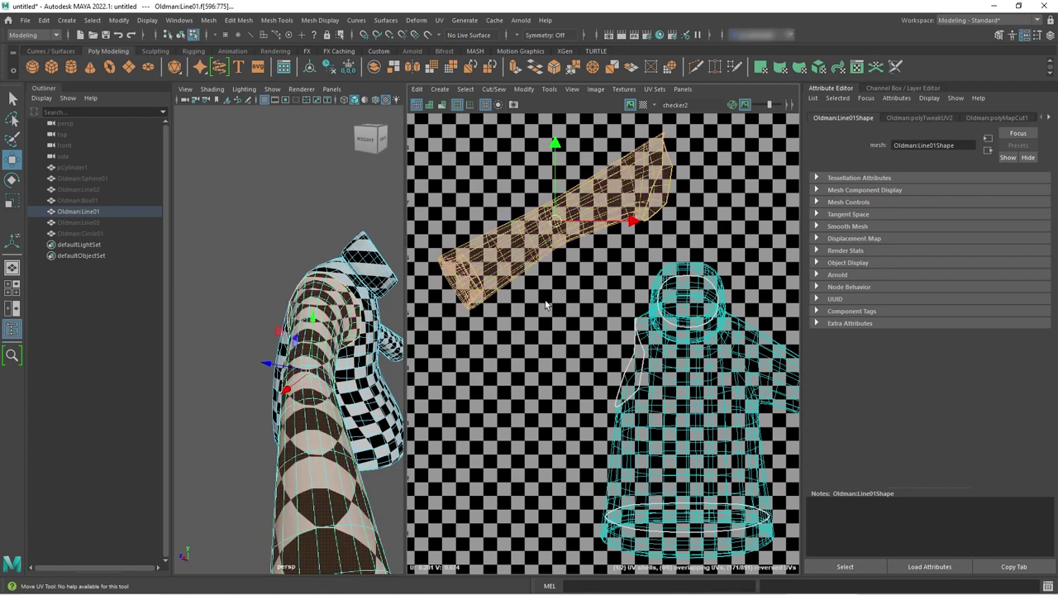
{"action": "key", "text": "F8"}
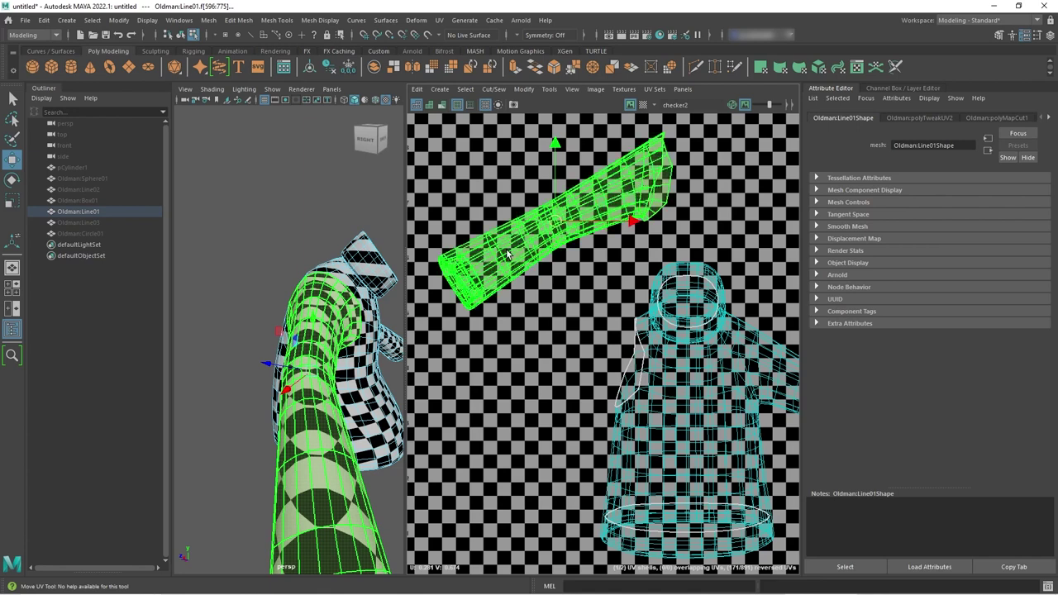
{"action": "key", "text": "F8"}
{"action": "key", "text": "F8"}
{"action": "key", "text": "F8"}
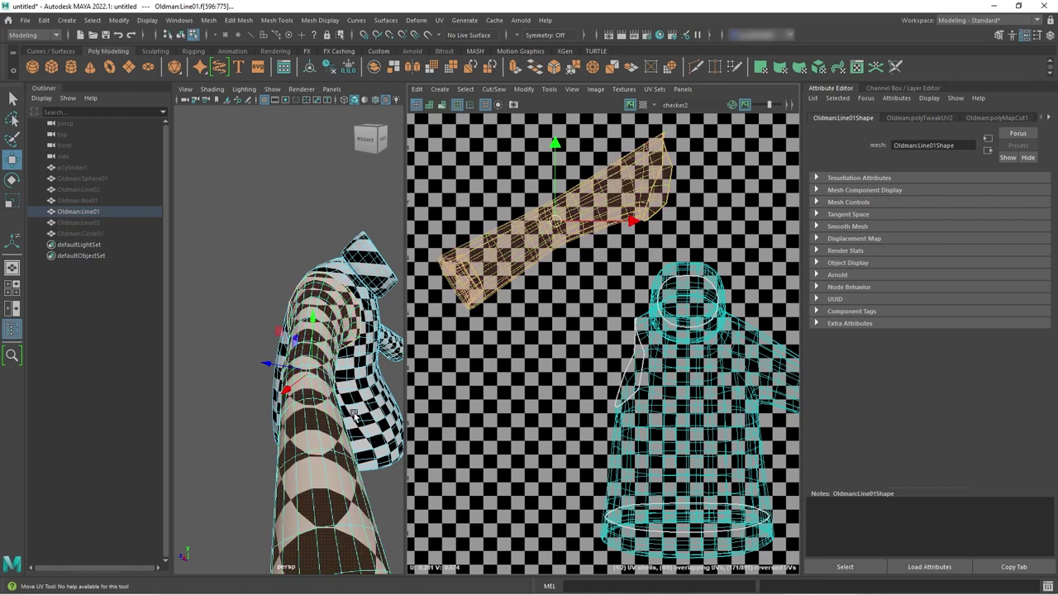
{"action": "left_click_drag", "start_coordinate": [361, 431], "coordinate": [430, 331], "text": "alt"}
{"action": "key", "text": "F8"}
{"action": "key", "text": "F8"}
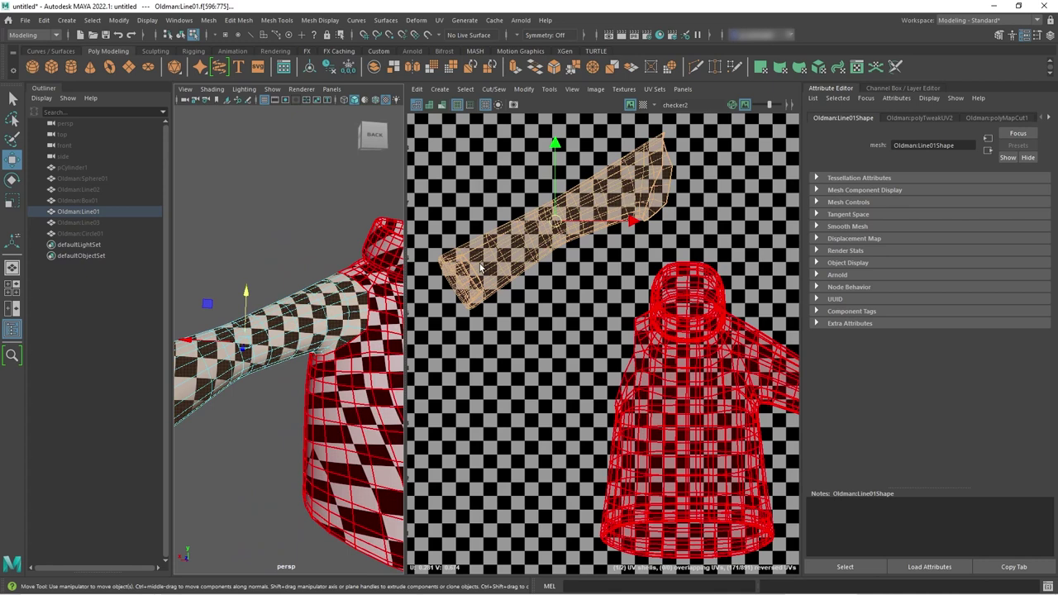
{"action": "left_click_drag", "start_coordinate": [248, 397], "coordinate": [205, 410], "text": "alt"}
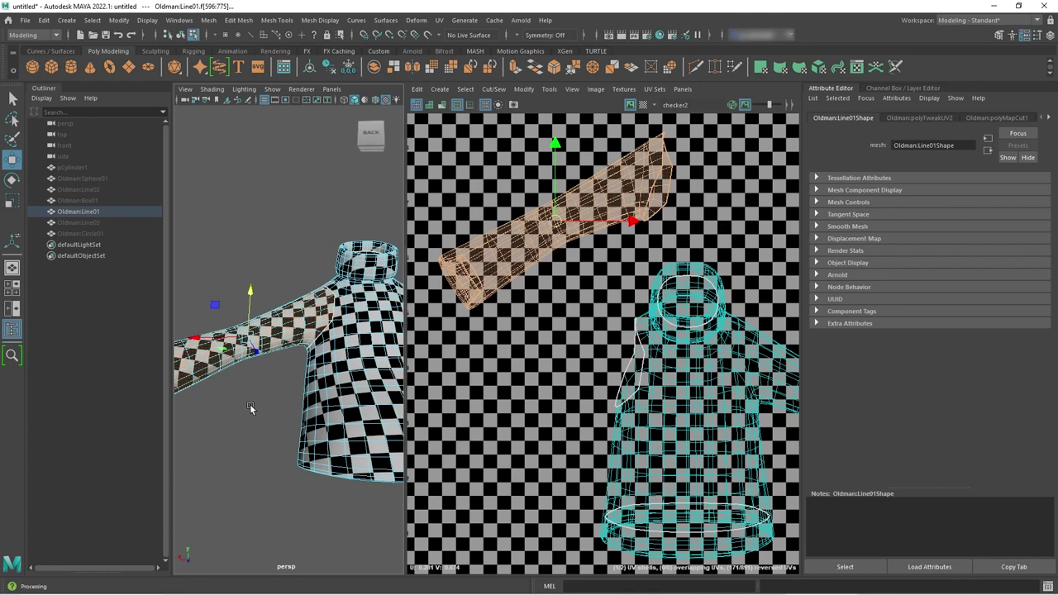
{"action": "left_click_drag", "start_coordinate": [253, 408], "coordinate": [347, 380], "text": "alt"}
{"action": "scroll", "coordinate": [347, 380], "scroll_direction": "up", "scroll_amount": 5}
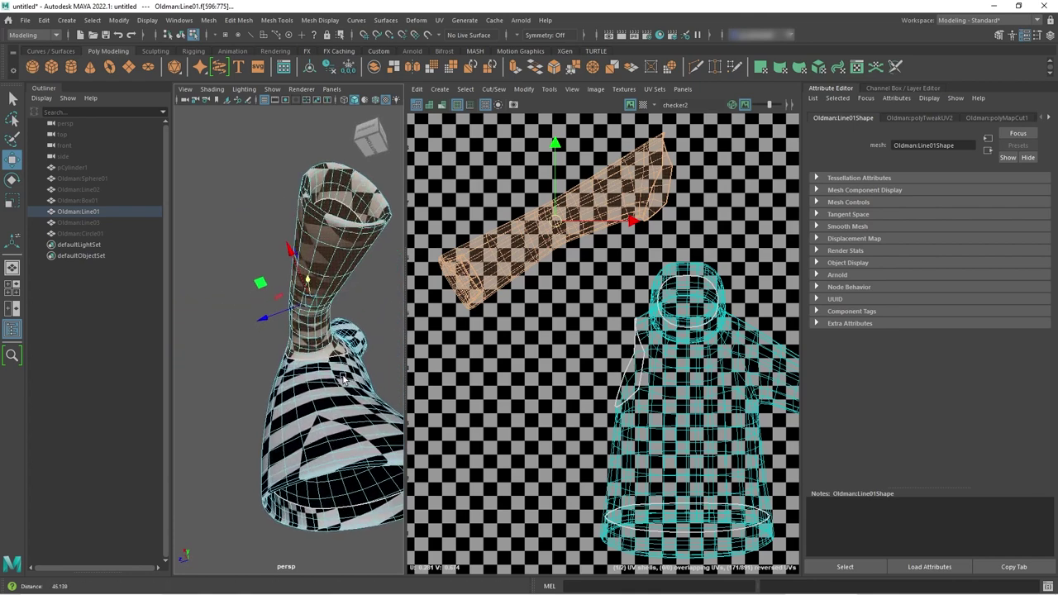
Select the edge loop running along the underside of the sleeve and down the side of the shirt's body
{"action": "left_click", "coordinate": [347, 380]}
{"action": "right_click", "coordinate": [333, 356]}
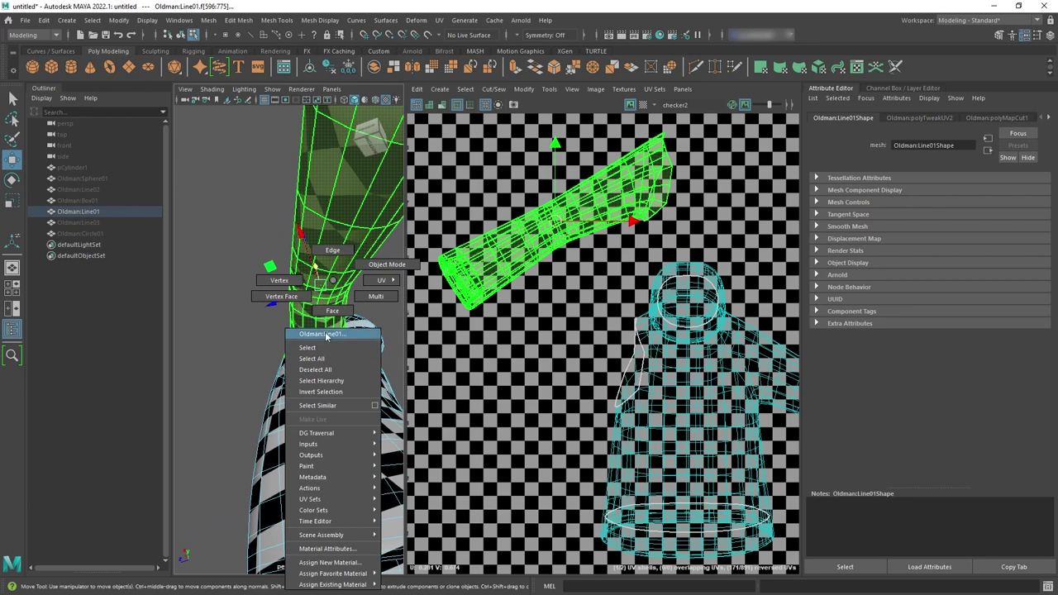
{"action": "left_click", "coordinate": [331, 249]}
{"action": "left_click_drag", "start_coordinate": [331, 250], "coordinate": [355, 411], "text": "alt"}
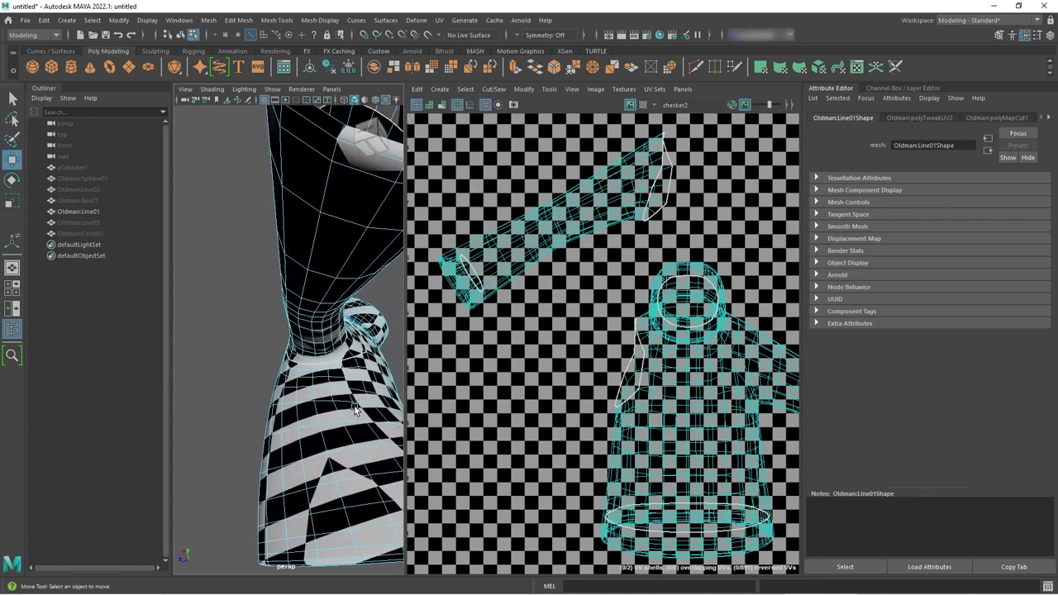
{"action": "double_click", "coordinate": [315, 350]}
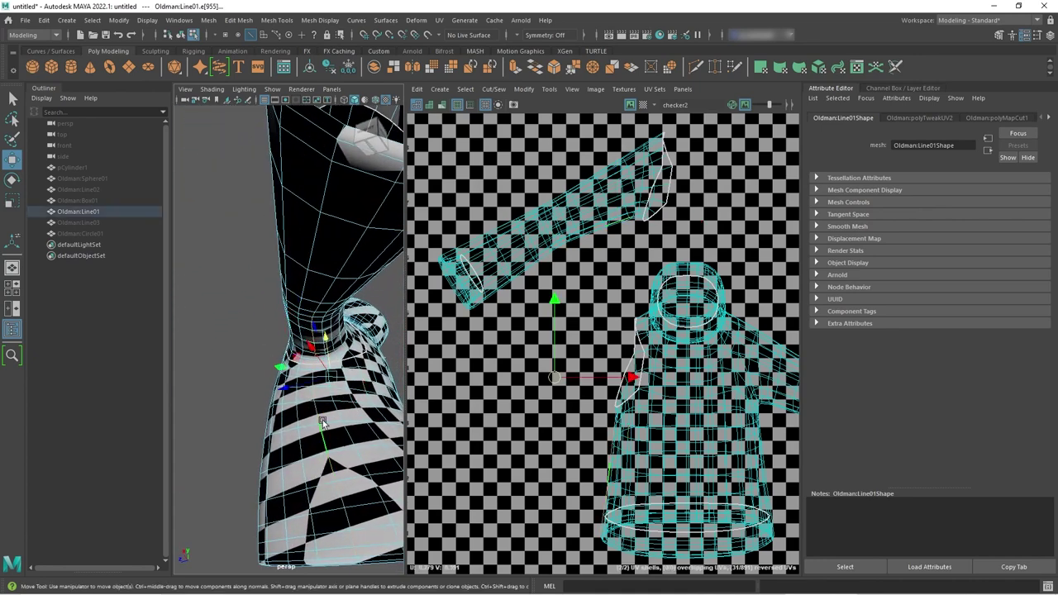
Display the shirt without its texture and examine where the selected edge loop crosses the armhole seam
{"action": "key", "text": "5"}
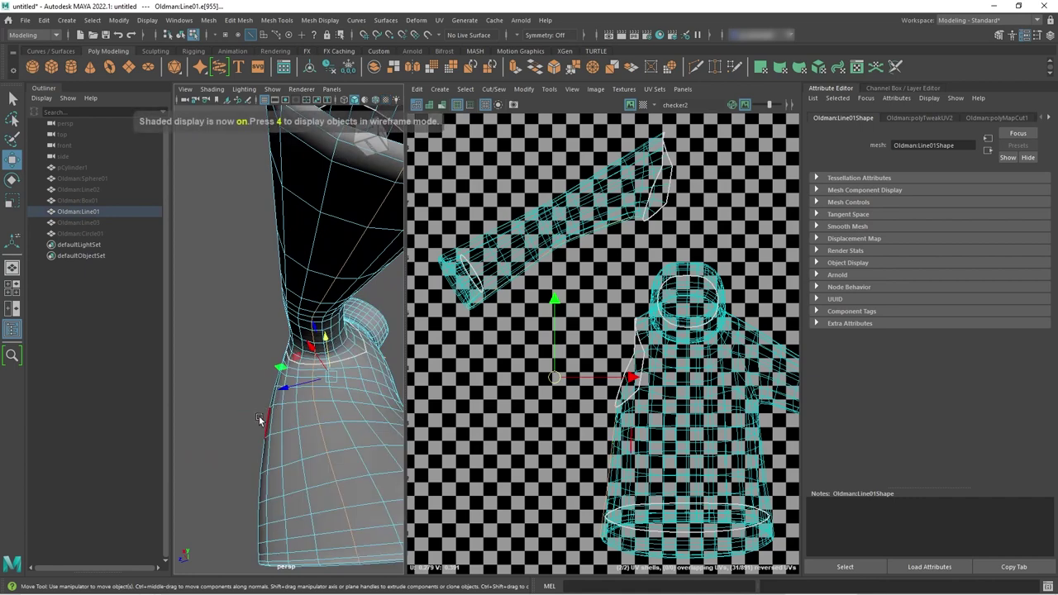
{"action": "mouse_move", "coordinate": [240, 407]}
{"action": "left_mouse_down", "text": "alt"}
{"action": "mouse_move", "coordinate": [226, 404]}
{"action": "mouse_move", "coordinate": [236, 396]}
{"action": "left_mouse_up", "text": "alt"}
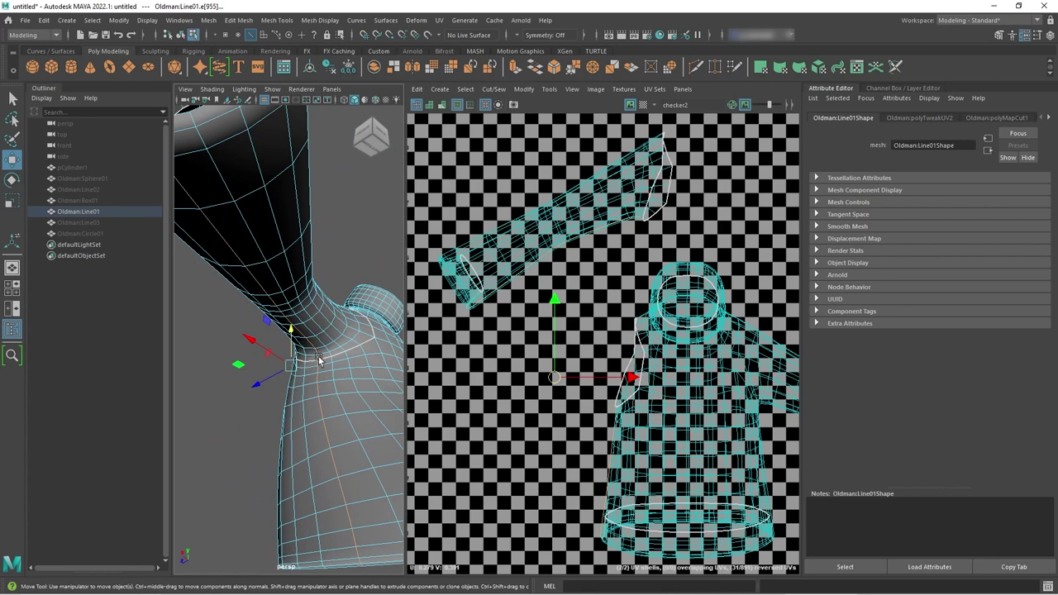
{"action": "left_click_drag", "start_coordinate": [282, 295], "coordinate": [317, 392], "text": "alt"}
{"action": "scroll", "coordinate": [331, 437], "scroll_direction": "up", "scroll_amount": 4}
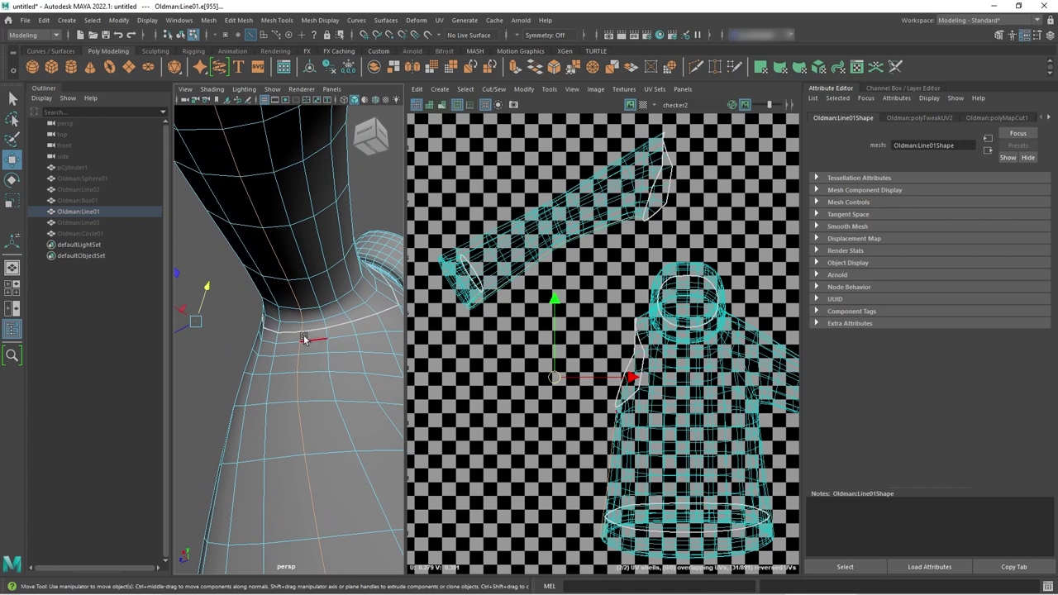
{"action": "left_click", "coordinate": [296, 396]}
{"action": "right_click_drag", "start_coordinate": [347, 490], "coordinate": [269, 487], "text": "alt"}
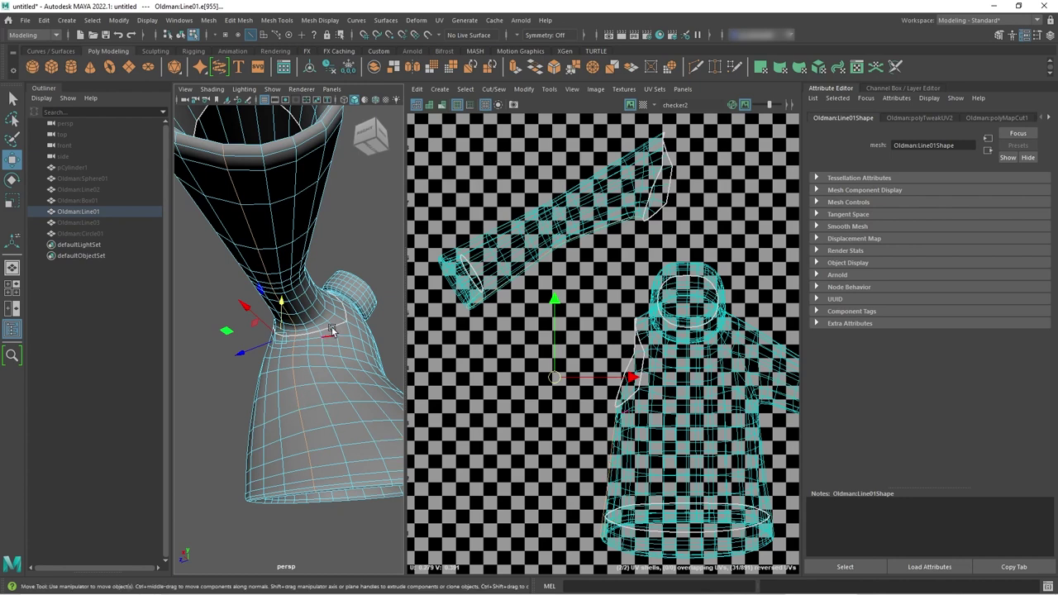
Hide the checker image behind the UVs and cut the UVs along the selected underarm and side edge loop
{"action": "left_click", "coordinate": [643, 104]}
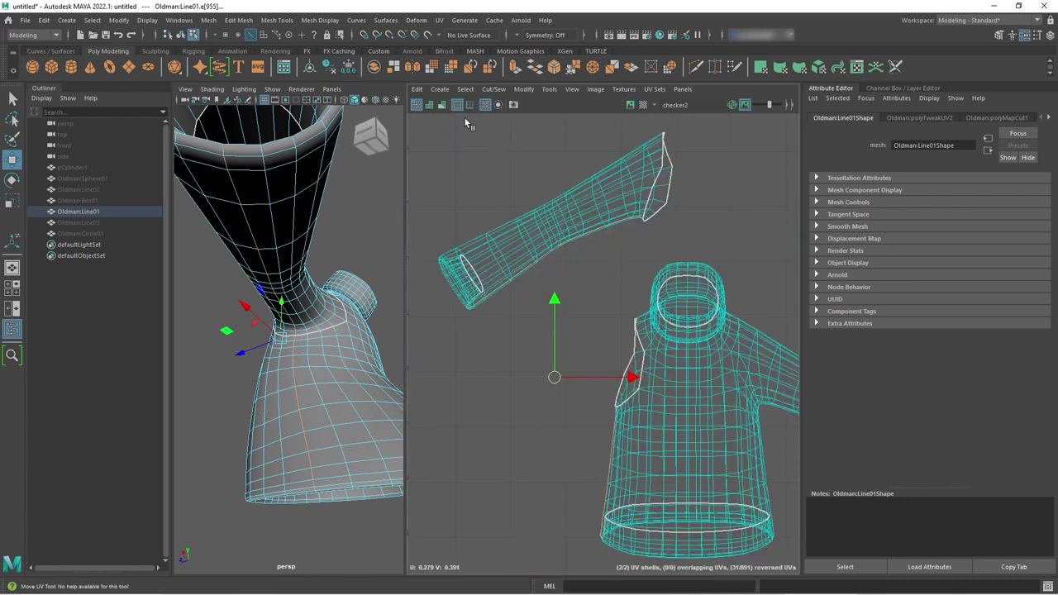
{"action": "left_click", "coordinate": [493, 88]}
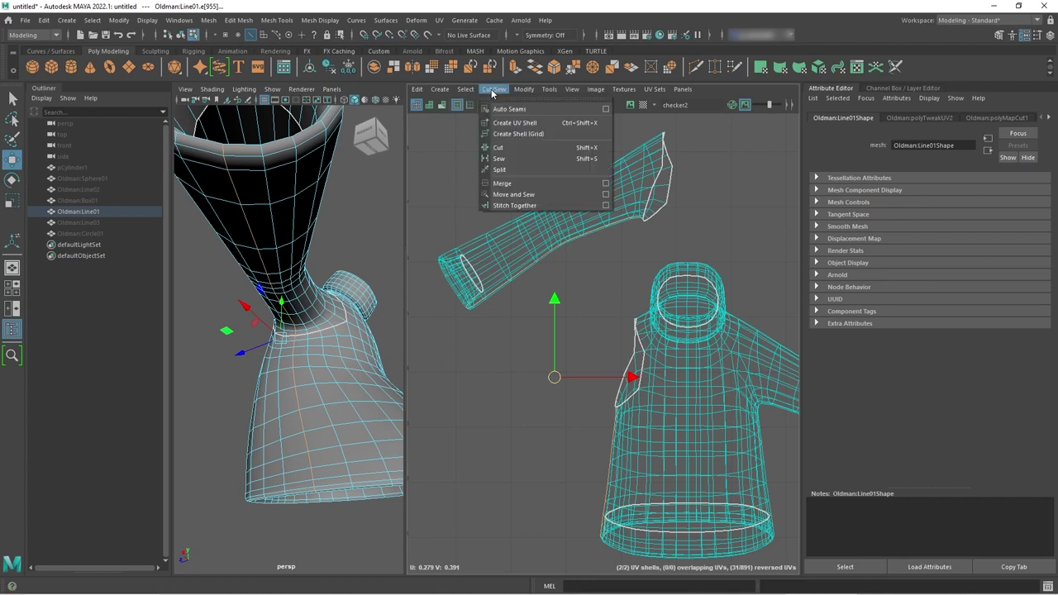
{"action": "left_click", "coordinate": [505, 149]}
{"action": "left_click", "coordinate": [573, 252]}
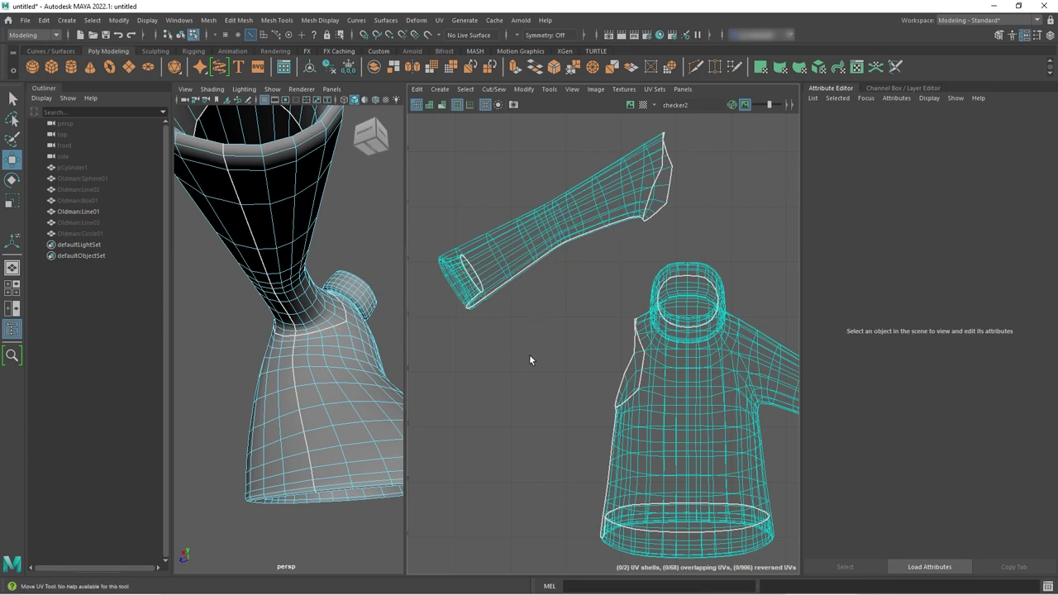
Undo the UV cut along the underarm and side edge loop and clear the edge selection
{"action": "key", "text": "ctrl+z"}
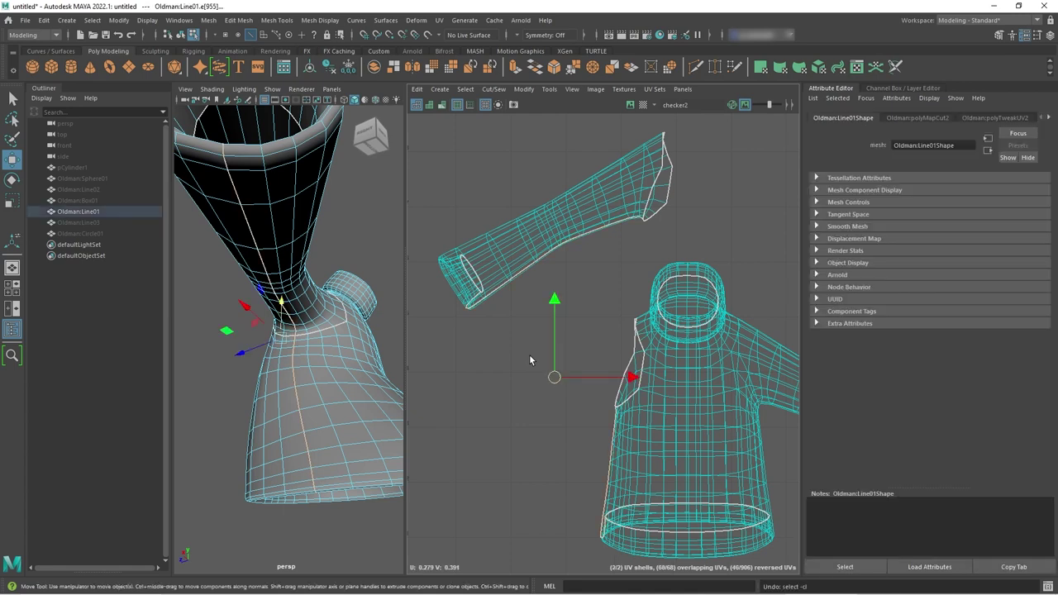
{"action": "left_click", "coordinate": [505, 375]}
{"action": "key", "text": "ctrl+z"}
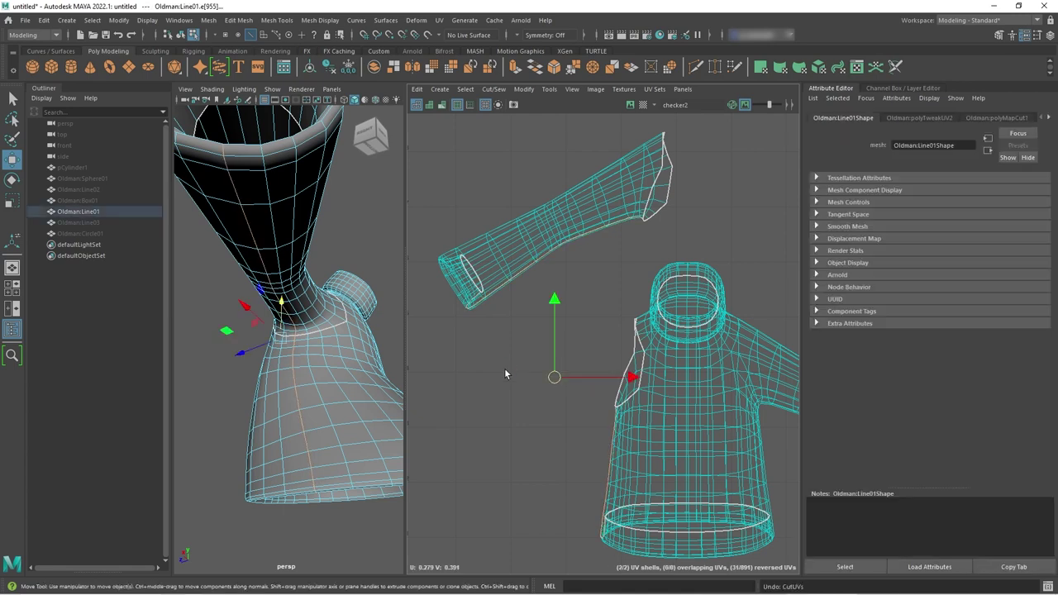
{"action": "left_click", "coordinate": [505, 374]}
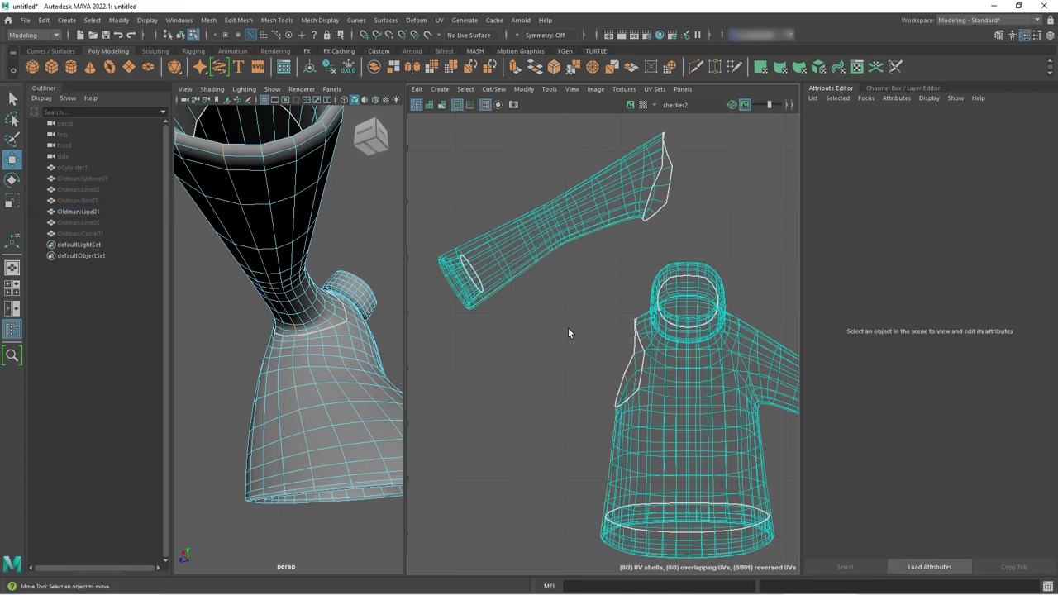
Move the sleeve's UV shell slightly up and left, and unfold it
{"action": "middle_click_drag", "start_coordinate": [568, 333], "coordinate": [576, 350], "text": "alt"}
{"action": "right_click_drag", "start_coordinate": [571, 275], "coordinate": [517, 258]}
{"action": "left_click", "coordinate": [550, 263]}
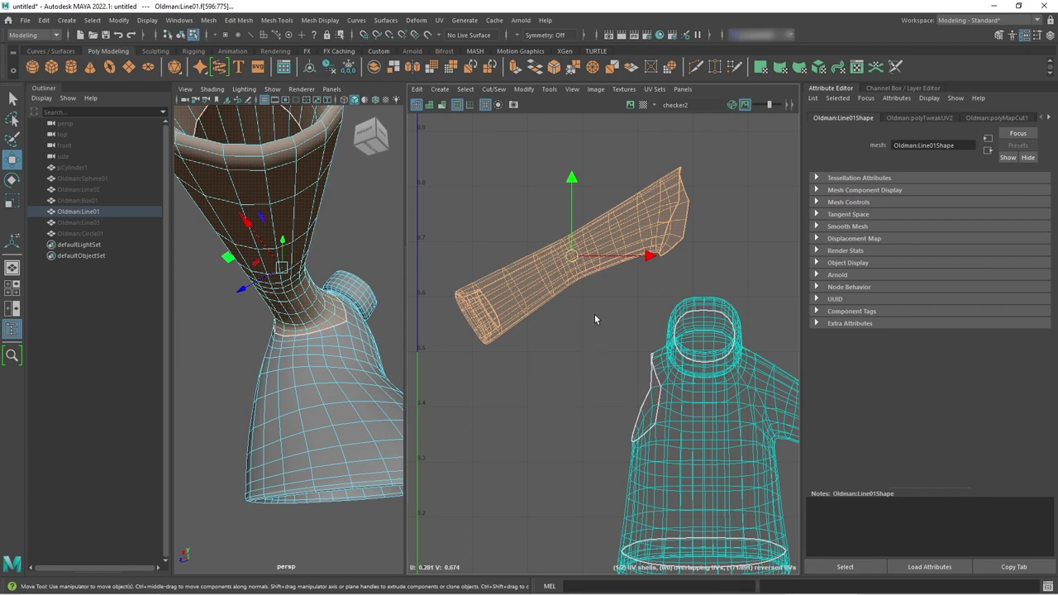
{"action": "mouse_move", "coordinate": [574, 248]}
{"action": "left_mouse_down"}
{"action": "mouse_move", "coordinate": [567, 232]}
{"action": "mouse_move", "coordinate": [567, 242]}
{"action": "left_mouse_up"}
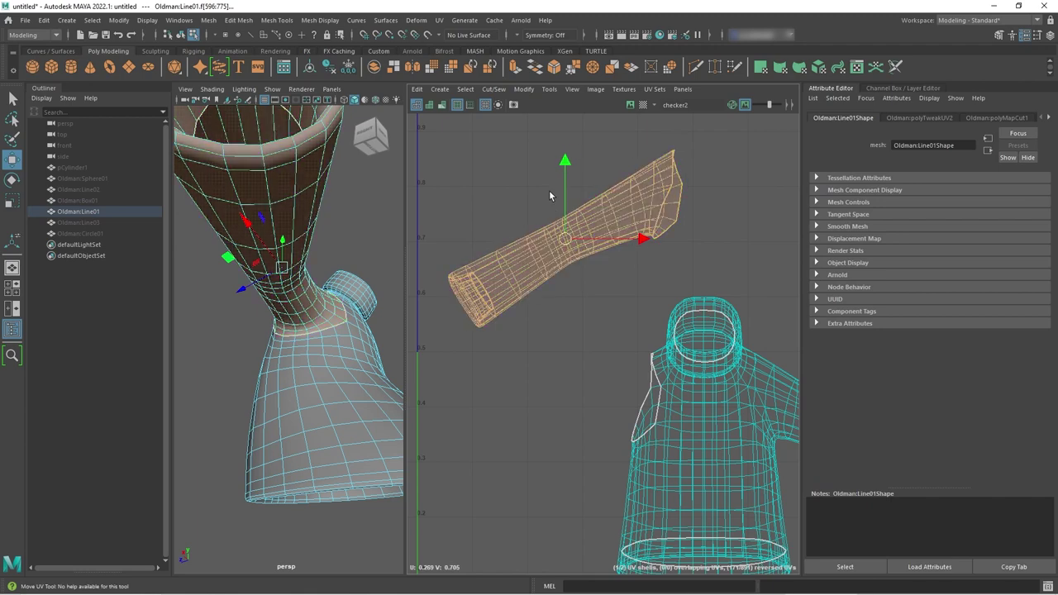
{"action": "left_click", "coordinate": [525, 91]}
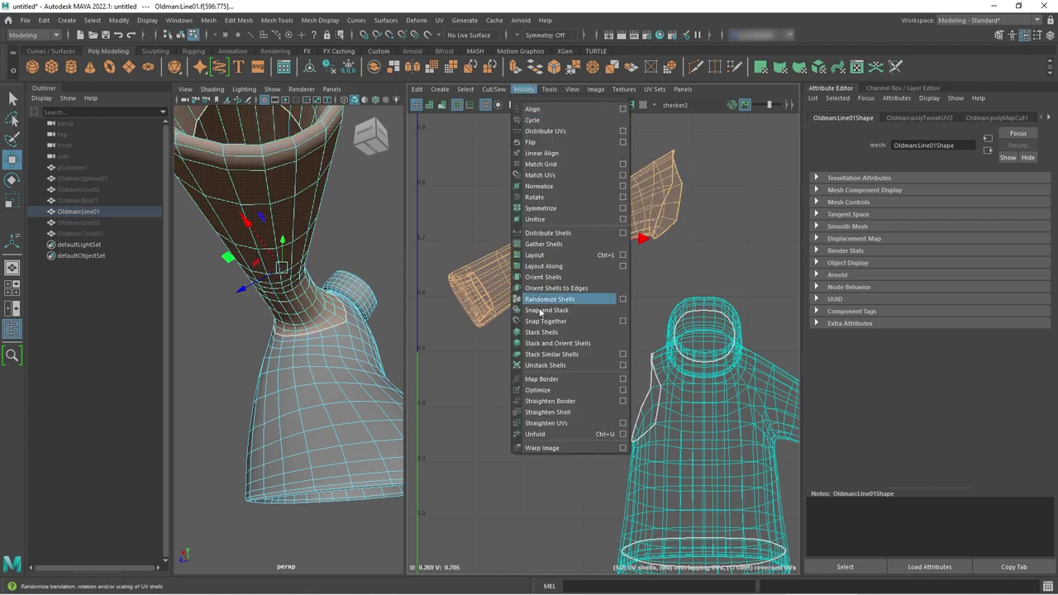
{"action": "left_click", "coordinate": [545, 435]}
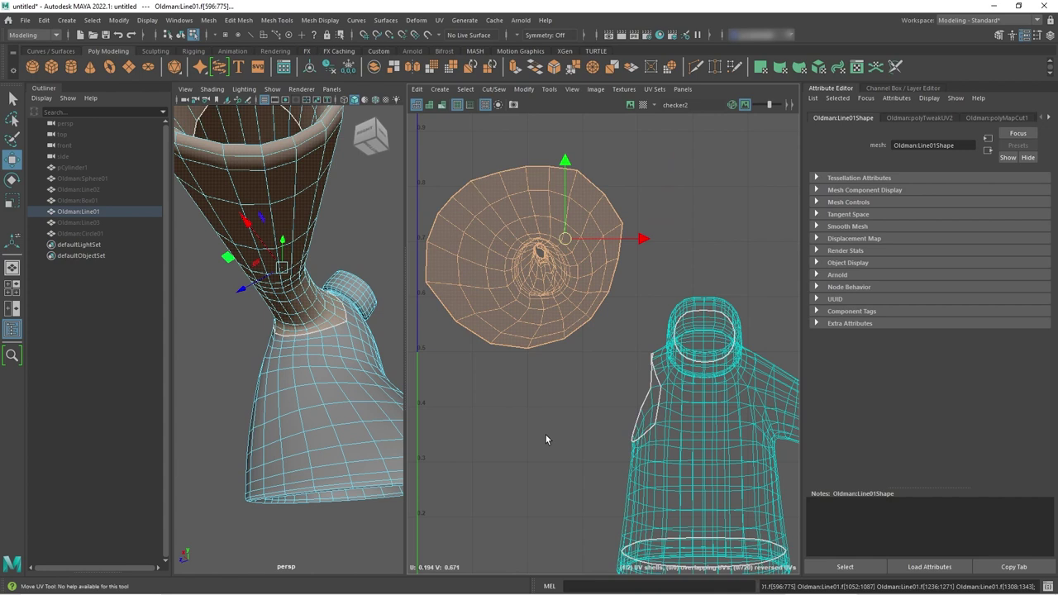
{"action": "middle_click_drag", "start_coordinate": [547, 411], "coordinate": [573, 417], "text": "alt"}
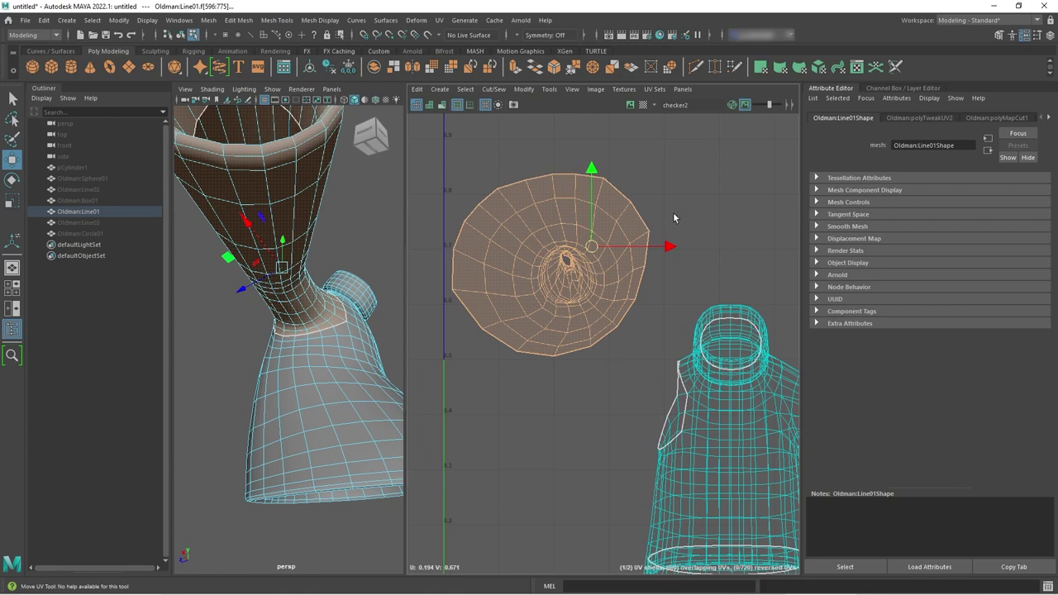
Display the shirt with its checker texture again and examine the distortion along the unfolded sleeve
{"action": "mouse_move", "coordinate": [361, 220]}
{"action": "left_mouse_down", "text": "alt"}
{"action": "mouse_move", "coordinate": [279, 248]}
{"action": "mouse_move", "coordinate": [293, 258]}
{"action": "mouse_move", "coordinate": [282, 258]}
{"action": "mouse_move", "coordinate": [318, 431]}
{"action": "left_mouse_up", "text": "alt"}
{"action": "key", "text": "6"}
{"action": "key", "text": "F8"}
{"action": "left_click_drag", "start_coordinate": [273, 431], "coordinate": [311, 423], "text": "alt"}
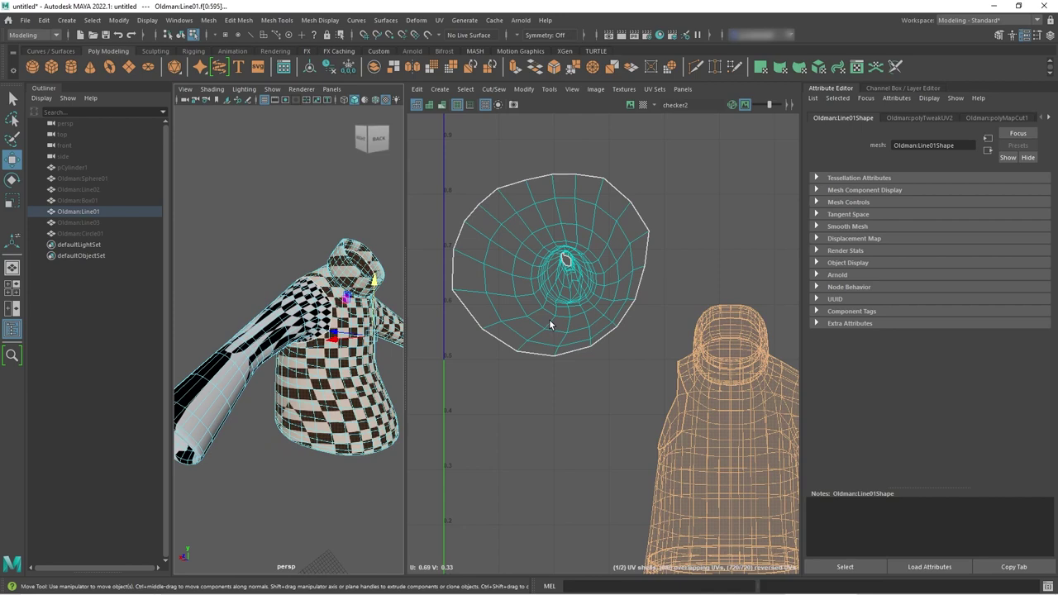
{"action": "left_click", "coordinate": [500, 341]}
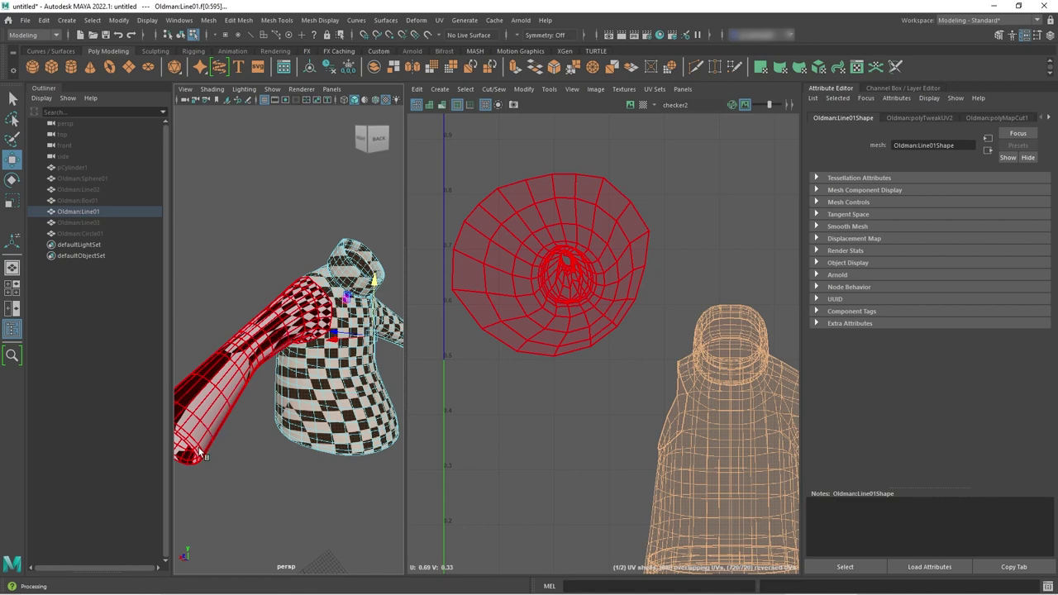
{"action": "left_click", "coordinate": [530, 378]}
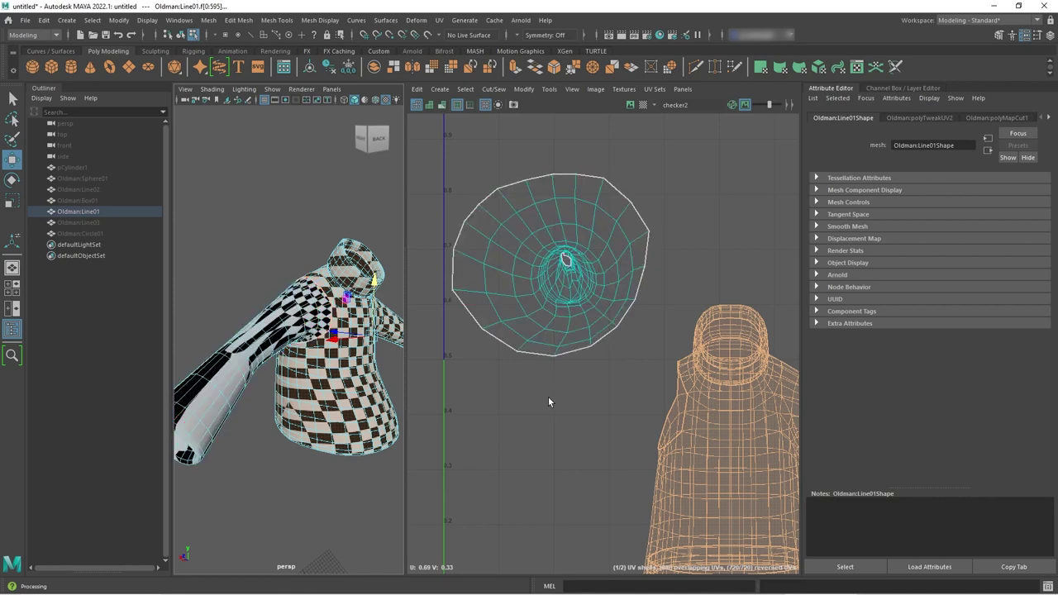
Select the sleeve's unfolded UV shell with the Move tool active
{"action": "middle_click_drag", "start_coordinate": [581, 406], "coordinate": [601, 418], "text": "alt"}
{"action": "left_click", "coordinate": [562, 288]}
{"action": "right_click_drag", "start_coordinate": [562, 287], "coordinate": [524, 267]}
{"action": "left_click", "coordinate": [524, 268]}
{"action": "key", "text": "w"}
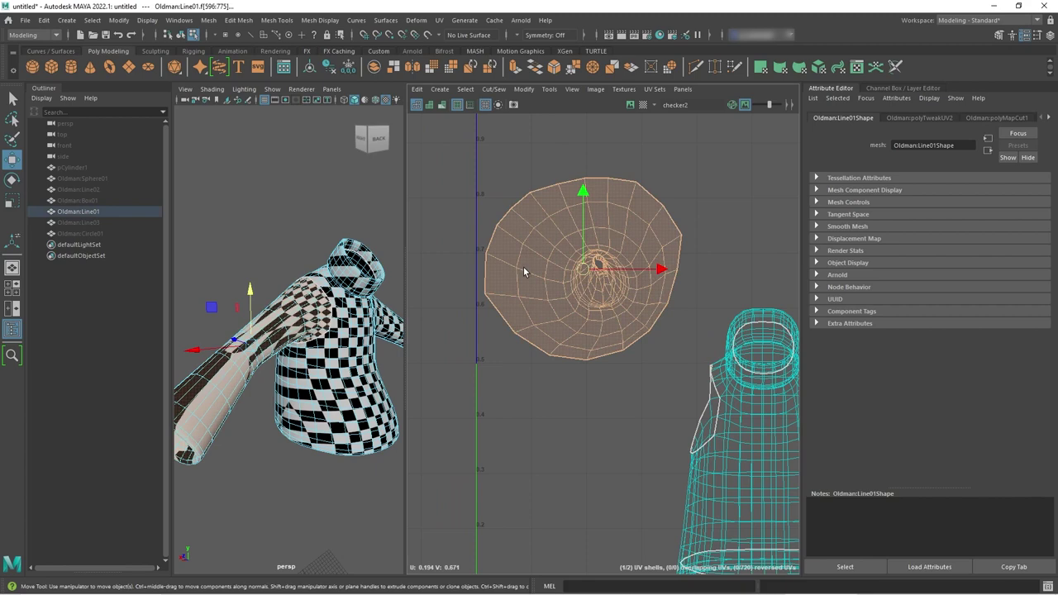
Select the edge loop along the sleeve's underside and the body's side, and locate it within the sleeve's unfolded UV shell
{"action": "left_click_drag", "start_coordinate": [297, 444], "coordinate": [334, 399], "text": "alt"}
{"action": "right_click_drag", "start_coordinate": [311, 383], "coordinate": [313, 261]}
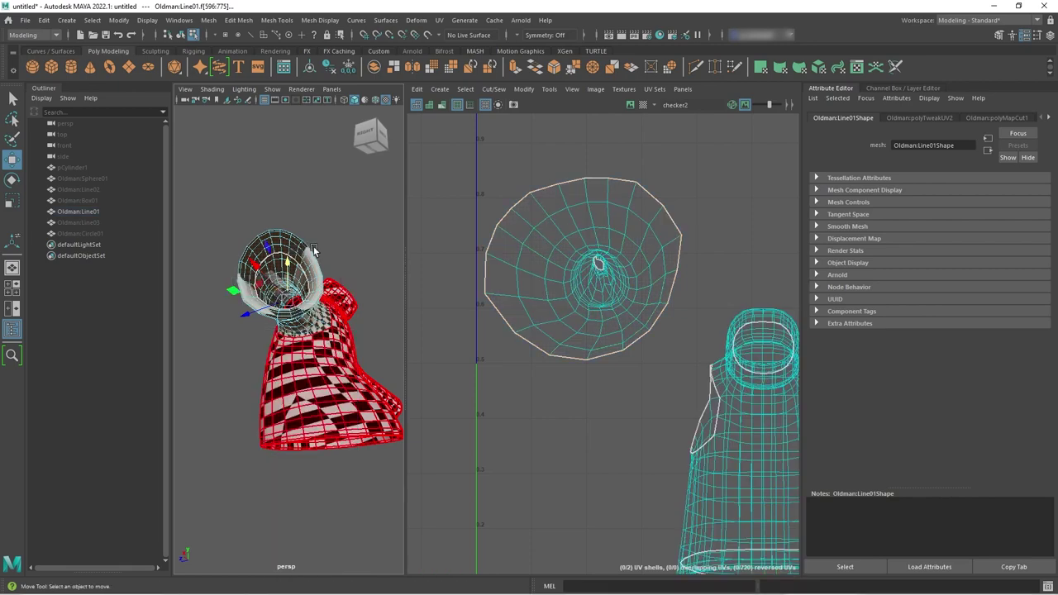
{"action": "mouse_move", "coordinate": [308, 351]}
{"action": "left_mouse_down", "text": "alt"}
{"action": "mouse_move", "coordinate": [321, 341]}
{"action": "mouse_move", "coordinate": [313, 331]}
{"action": "left_mouse_up", "text": "alt"}
{"action": "right_click_drag", "start_coordinate": [313, 331], "coordinate": [410, 328], "text": "alt"}
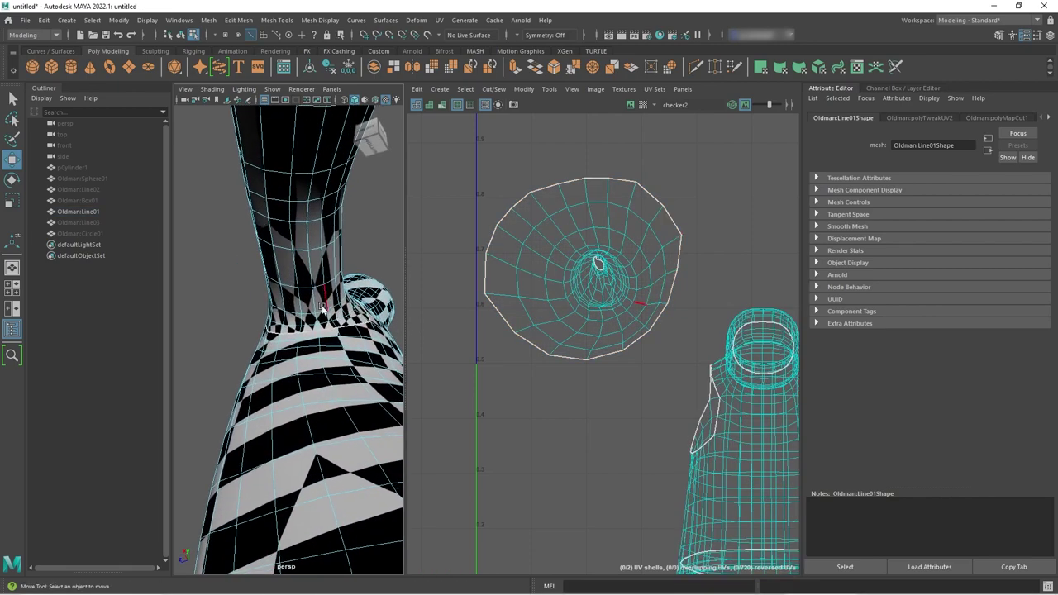
{"action": "left_click", "coordinate": [337, 373]}
{"action": "scroll", "coordinate": [338, 374], "scroll_direction": "down", "scroll_amount": 5}
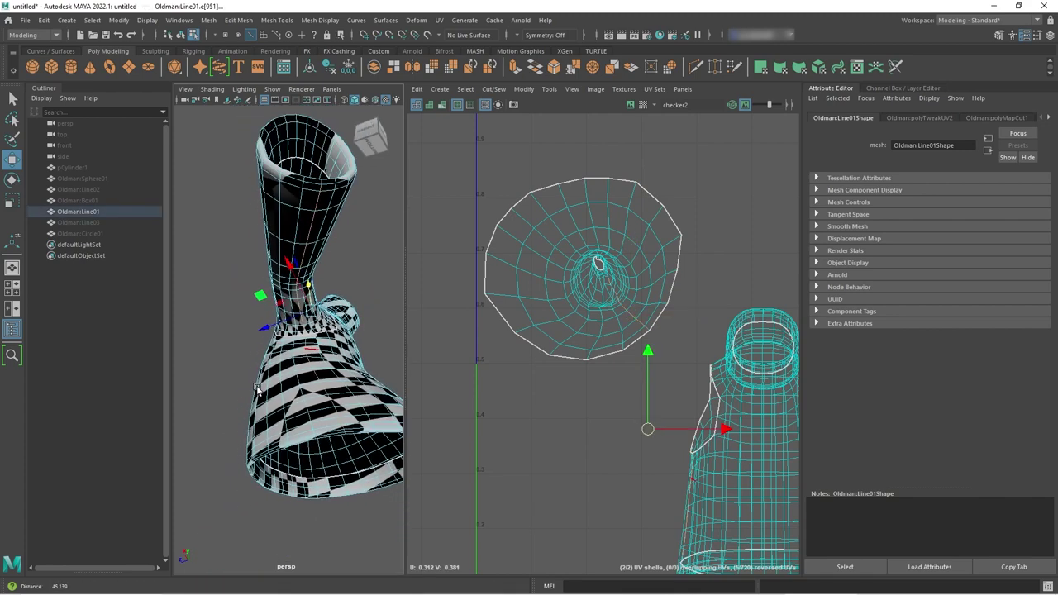
{"action": "left_click_drag", "start_coordinate": [333, 391], "coordinate": [356, 365], "text": "alt"}
{"action": "double_click", "coordinate": [298, 386]}
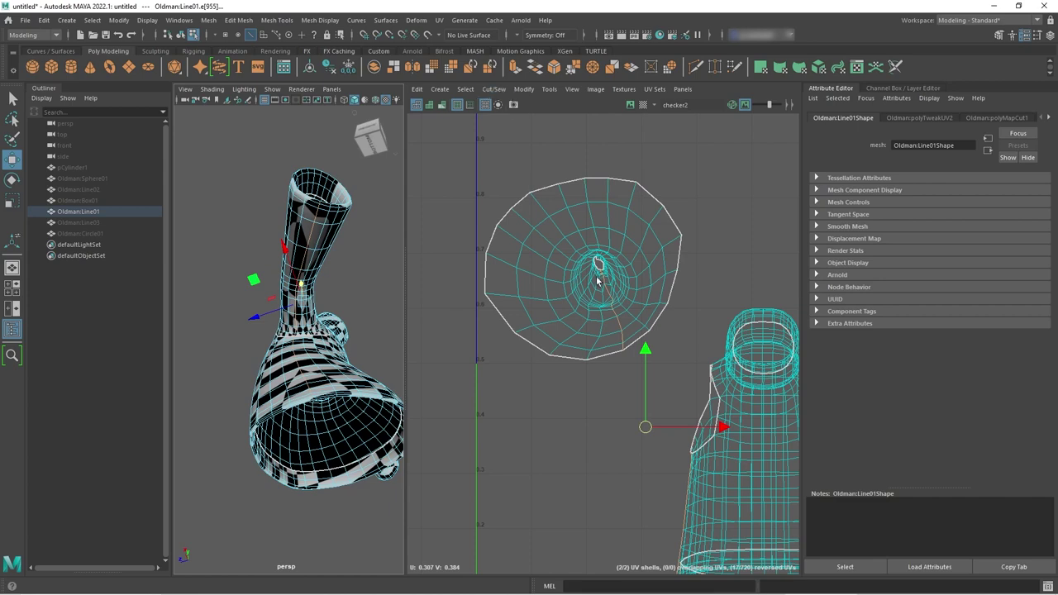
{"action": "scroll", "coordinate": [612, 282], "scroll_direction": "up", "scroll_amount": 3}
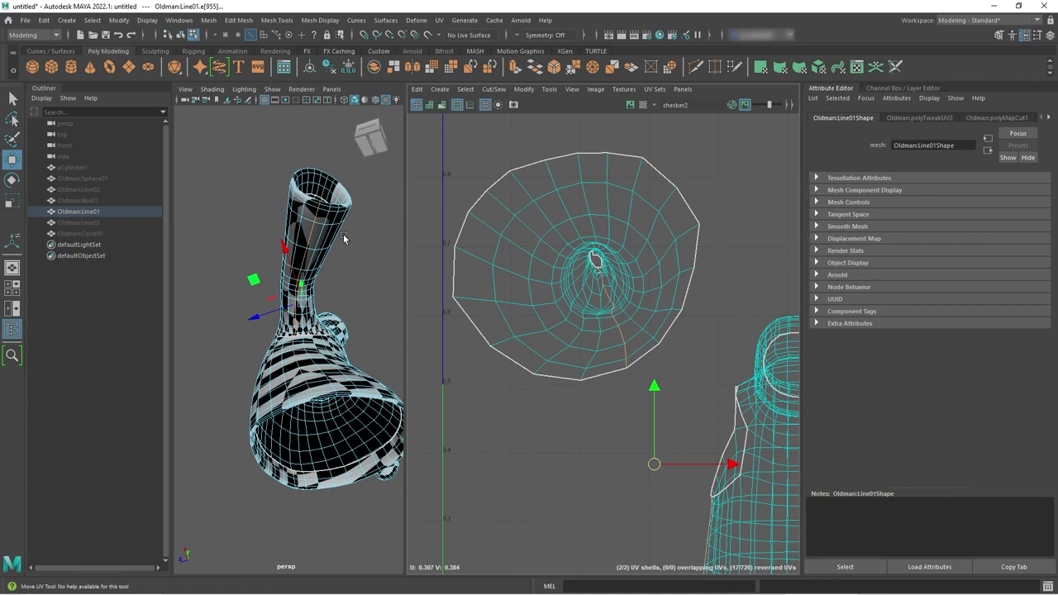
{"action": "left_click_drag", "start_coordinate": [344, 237], "coordinate": [336, 259], "text": "alt"}
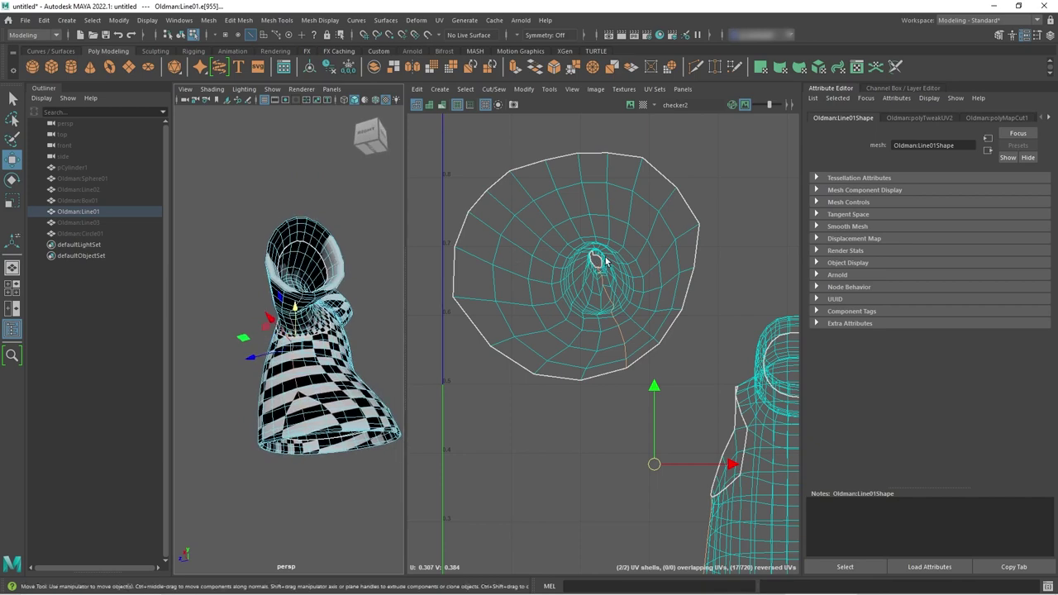
{"action": "right_click_drag", "start_coordinate": [600, 263], "coordinate": [552, 245]}
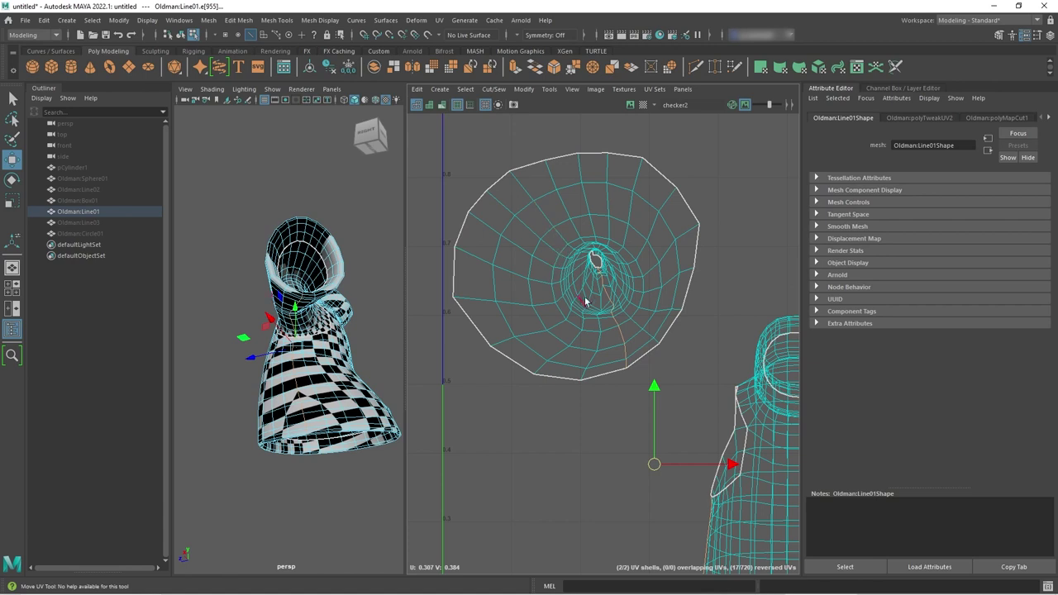
Cut the UVs along the selected edge loop on the sleeve's underside and the body's side, and clear the selection
{"action": "left_click", "coordinate": [493, 88]}
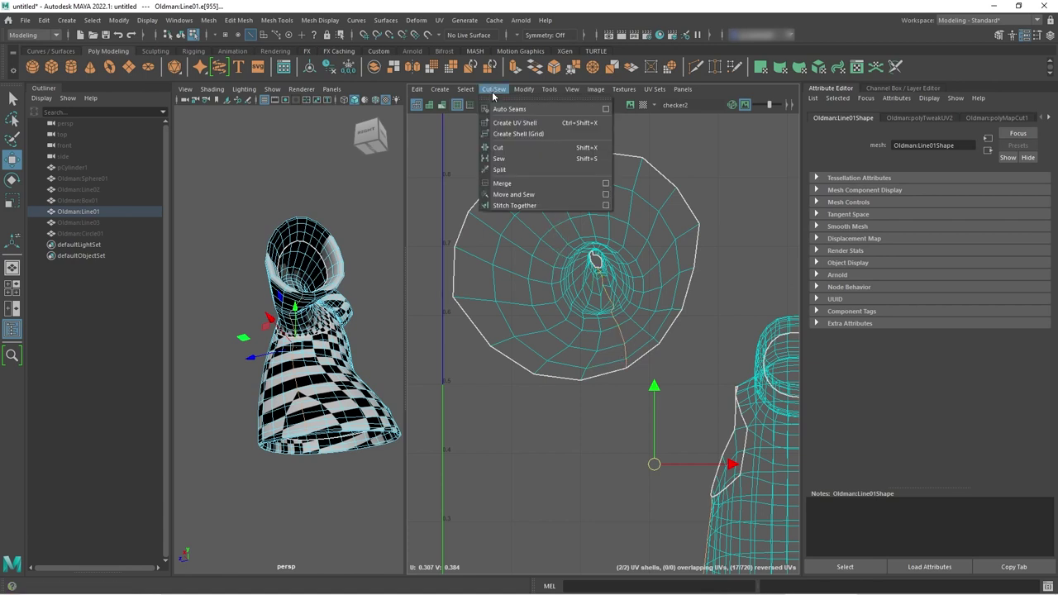
{"action": "left_click", "coordinate": [500, 148]}
{"action": "left_click", "coordinate": [564, 437]}
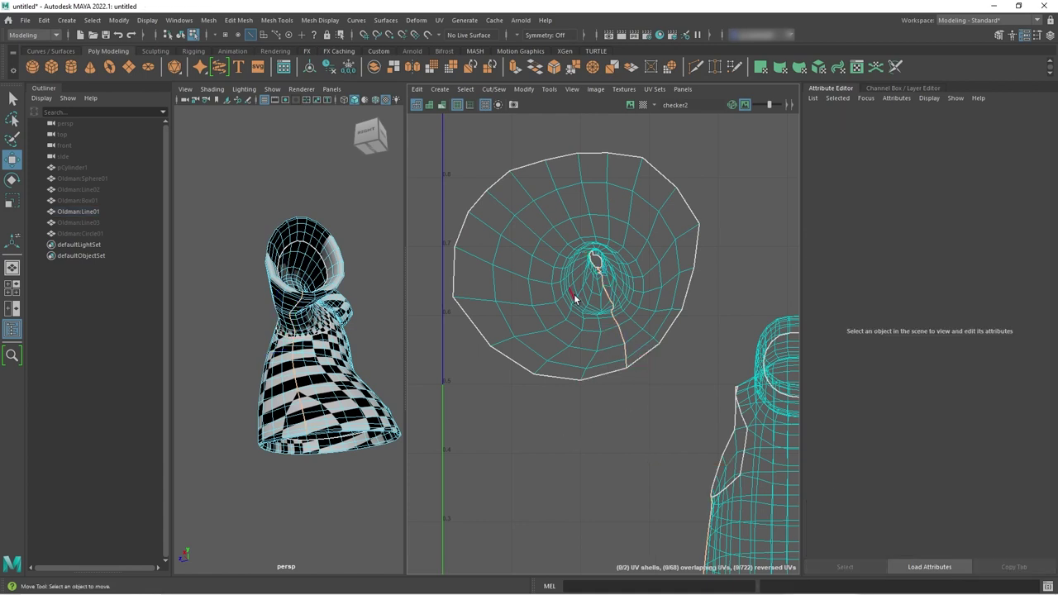
Select the whole sleeve UV shell, unfold it flat along the new underarm seam, and frame it
{"action": "right_click_drag", "start_coordinate": [574, 292], "coordinate": [538, 278]}
{"action": "left_click", "coordinate": [537, 274]}
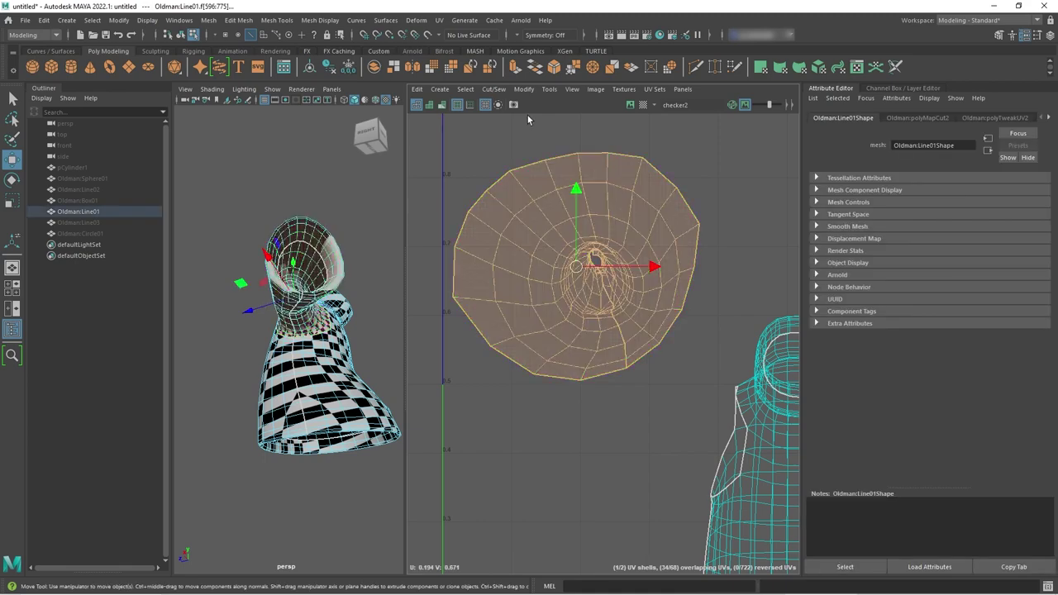
{"action": "left_click", "coordinate": [523, 89]}
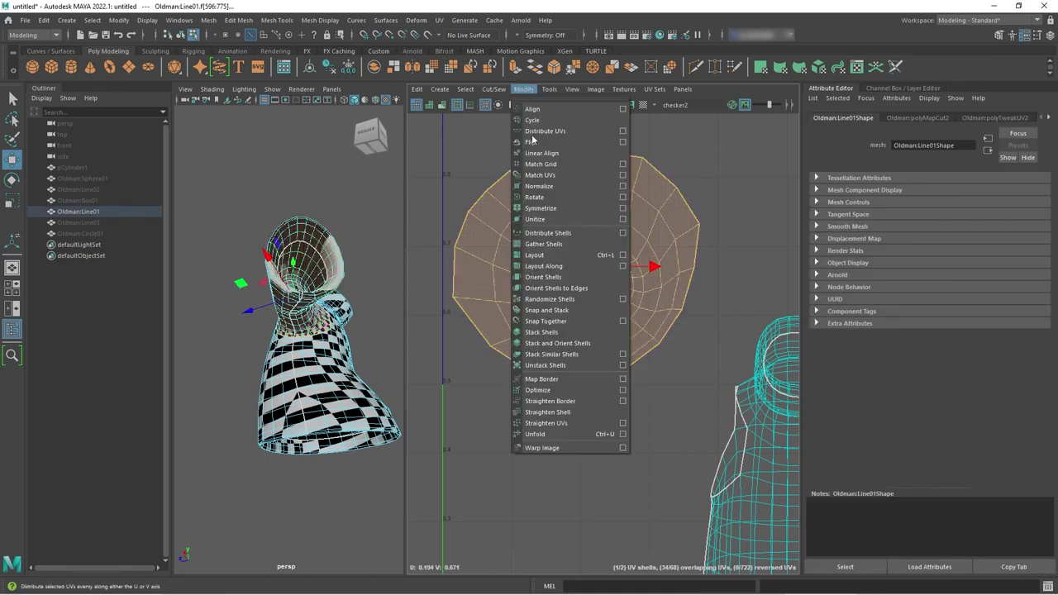
{"action": "left_click", "coordinate": [537, 433]}
{"action": "key", "text": "f"}
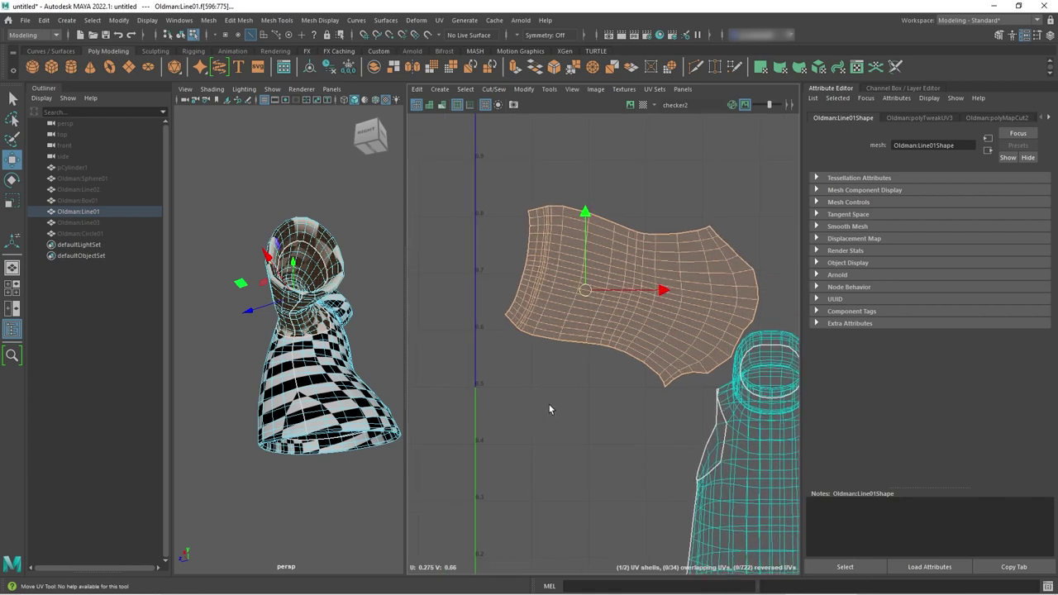
Compare the unfolded sleeve shell's outline with the long-sleeve T-shirt sewing pattern in the browser, and return to Maya to inspect the sleeve seam
{"action": "key", "text": "alt+Tab"}
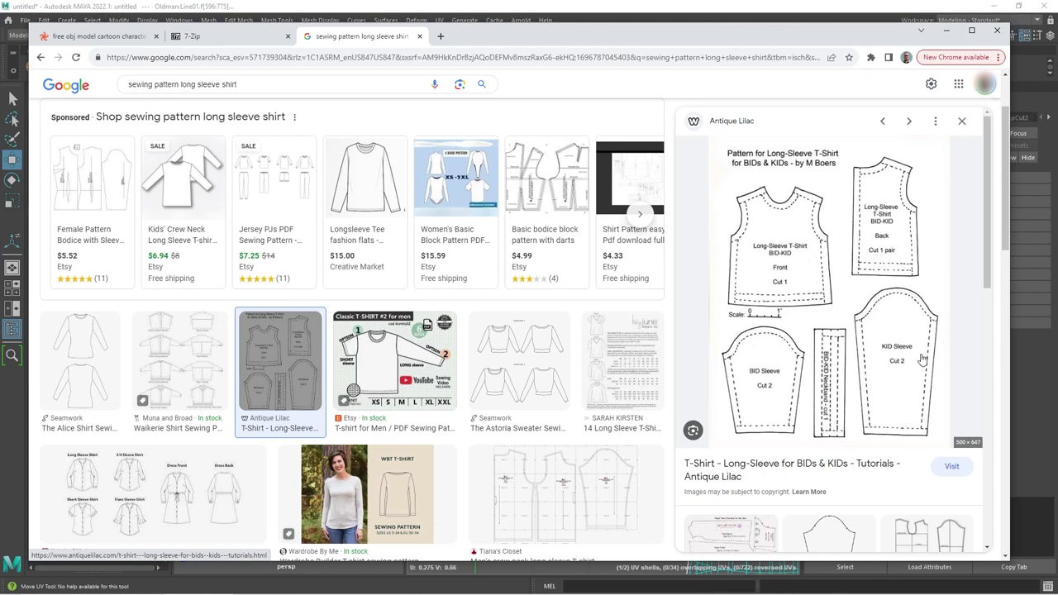
{"action": "left_click", "coordinate": [945, 31]}
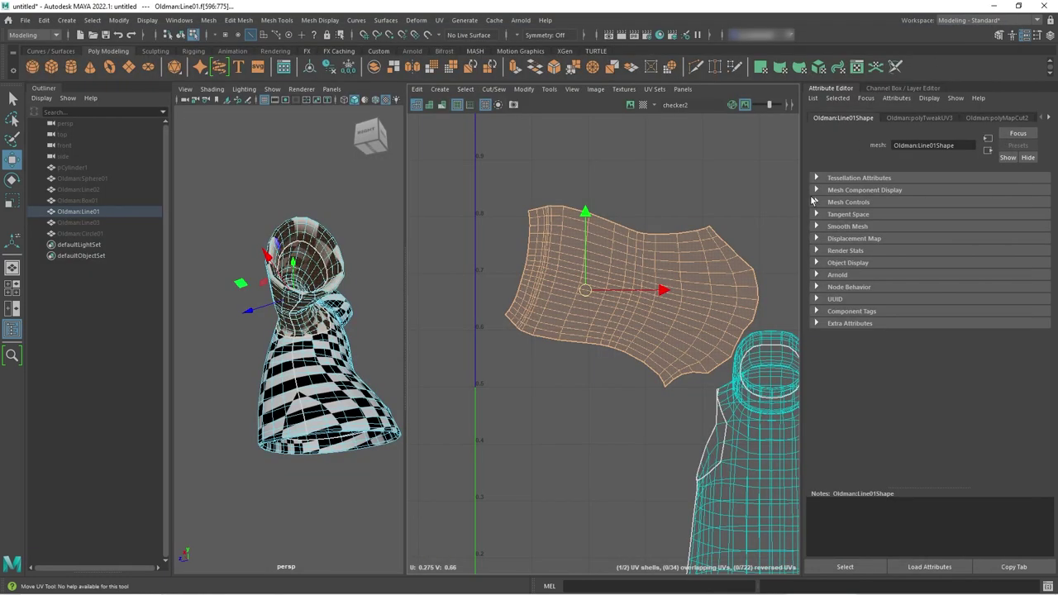
{"action": "middle_click_drag", "start_coordinate": [683, 347], "coordinate": [601, 333], "text": "alt"}
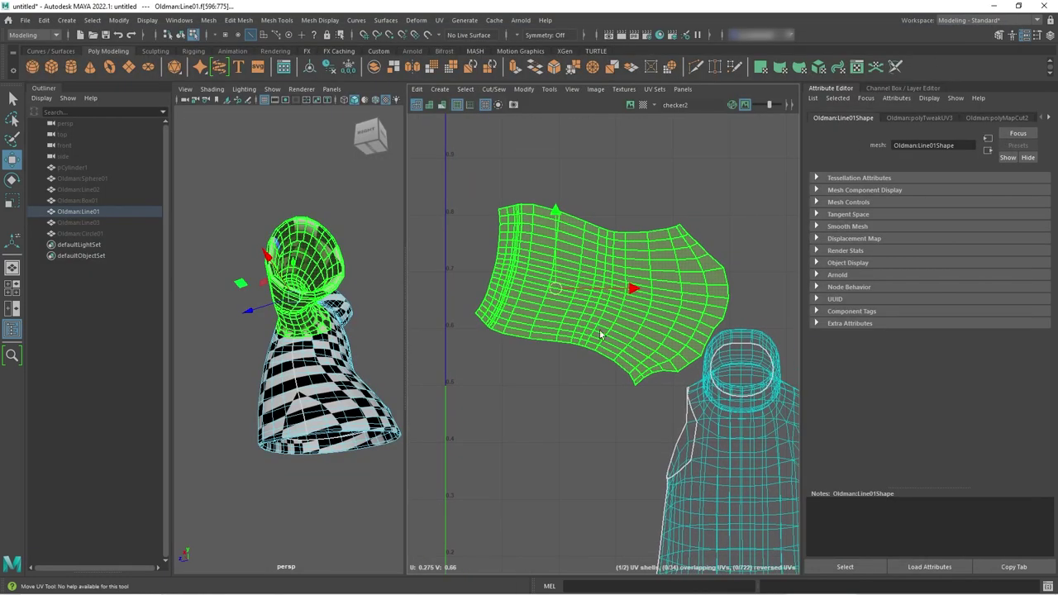
{"action": "left_click", "coordinate": [600, 220]}
{"action": "right_click_drag", "start_coordinate": [585, 331], "coordinate": [577, 300]}
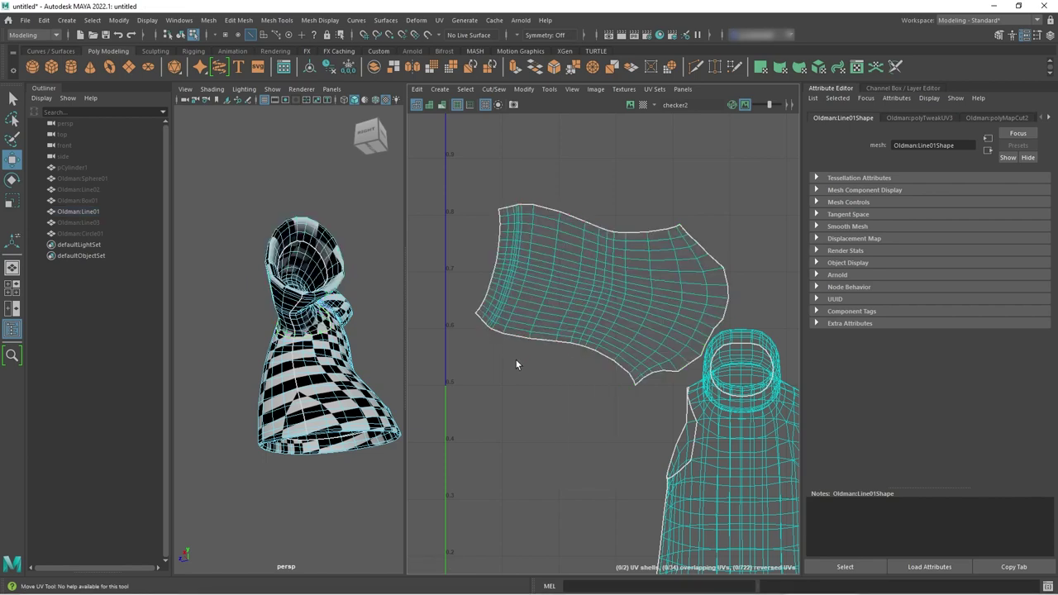
{"action": "scroll", "coordinate": [516, 365], "scroll_direction": "up", "scroll_amount": 2}
{"action": "scroll", "coordinate": [295, 357], "scroll_direction": "up", "scroll_amount": 5}
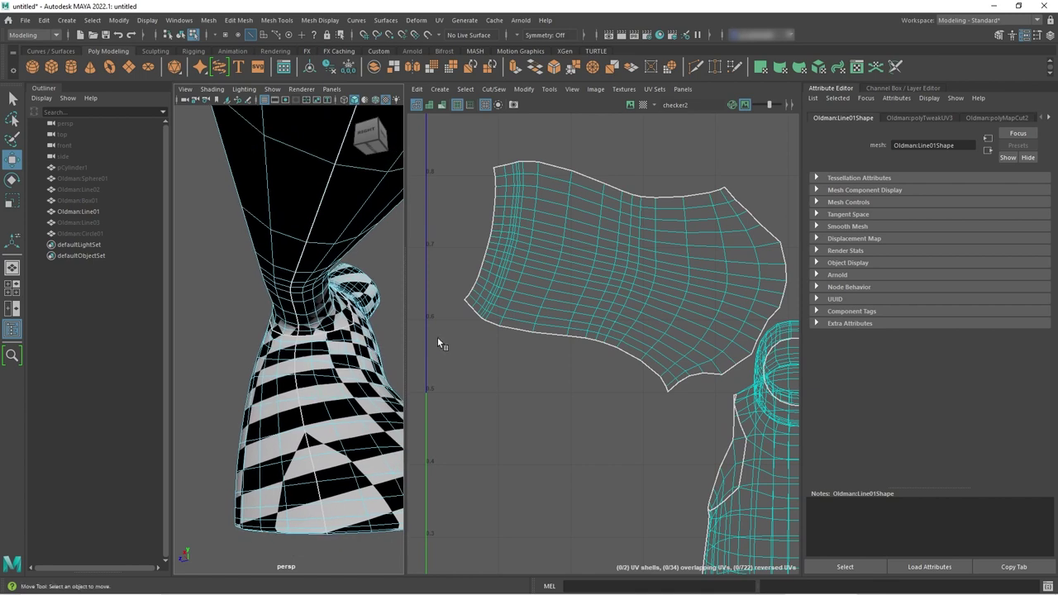
{"action": "right_click_drag", "start_coordinate": [506, 326], "coordinate": [507, 314]}
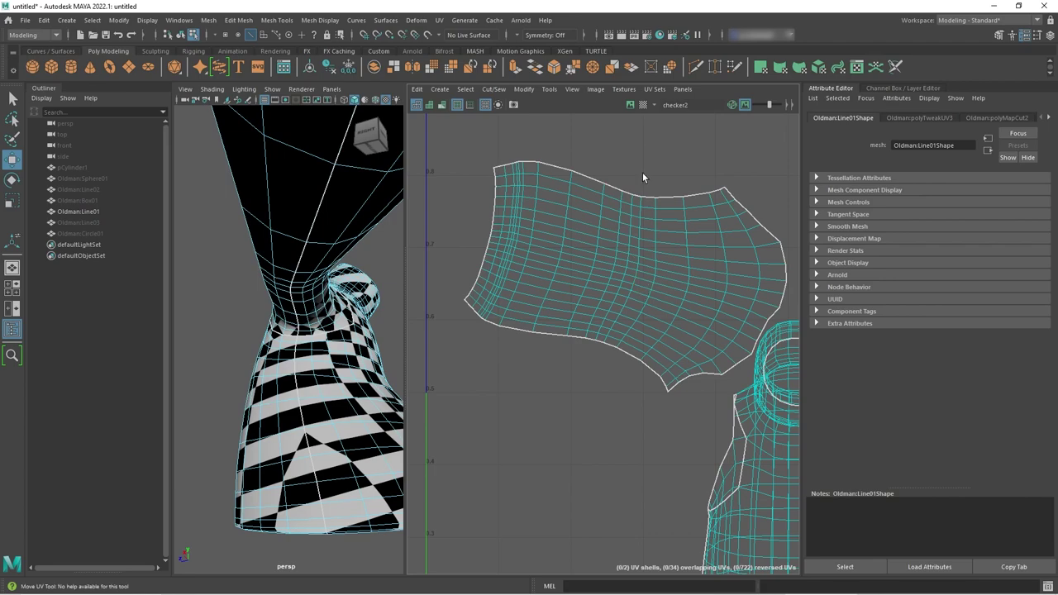
Display the checker texture behind the UV shells and examine the distortion along the sleeve, the underarm seam and the shirt's back
{"action": "left_click", "coordinate": [631, 106]}
{"action": "scroll", "coordinate": [707, 257], "scroll_direction": "down", "scroll_amount": 3}
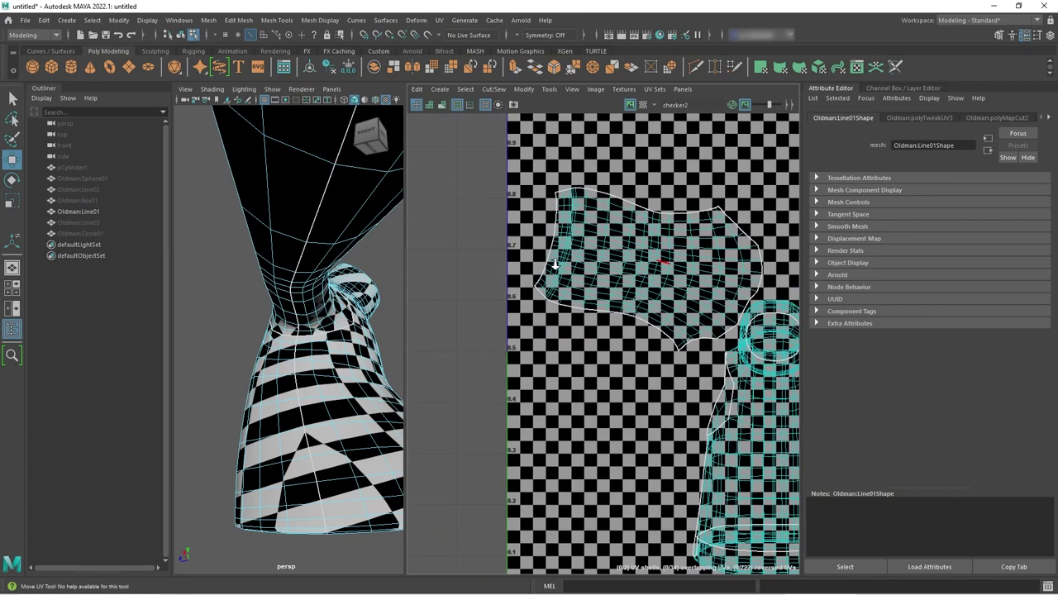
{"action": "left_click_drag", "start_coordinate": [372, 286], "coordinate": [365, 330], "text": "alt"}
{"action": "scroll", "coordinate": [344, 289], "scroll_direction": "down", "scroll_amount": 3}
{"action": "scroll", "coordinate": [324, 366], "scroll_direction": "up", "scroll_amount": 5}
{"action": "scroll", "coordinate": [303, 372], "scroll_direction": "up", "scroll_amount": 3}
{"action": "scroll", "coordinate": [336, 378], "scroll_direction": "down", "scroll_amount": 4}
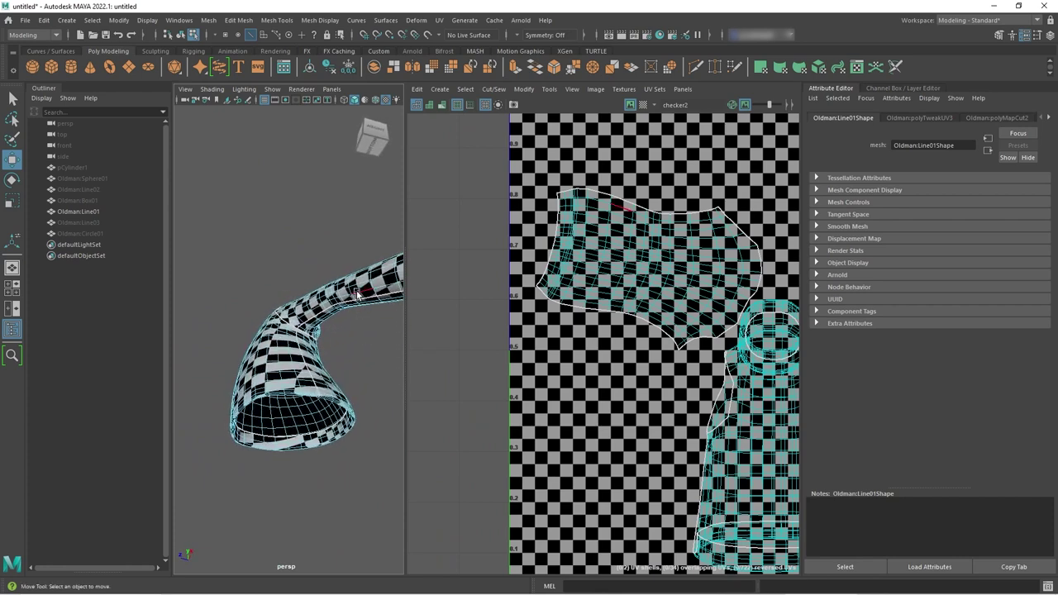
{"action": "left_click_drag", "start_coordinate": [325, 297], "coordinate": [312, 333], "text": "alt"}
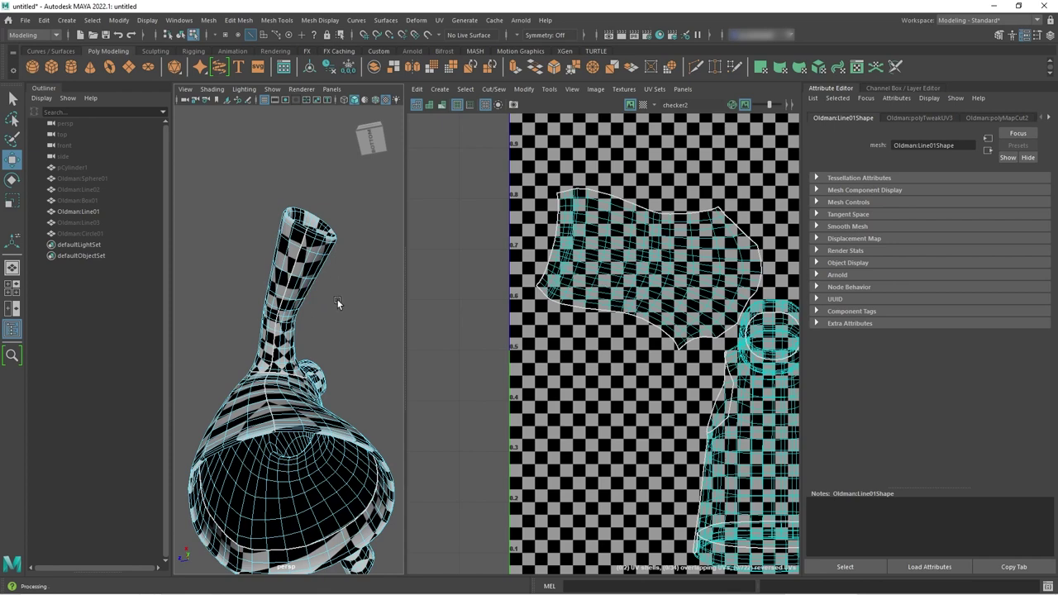
{"action": "scroll", "coordinate": [329, 261], "scroll_direction": "up", "scroll_amount": 5}
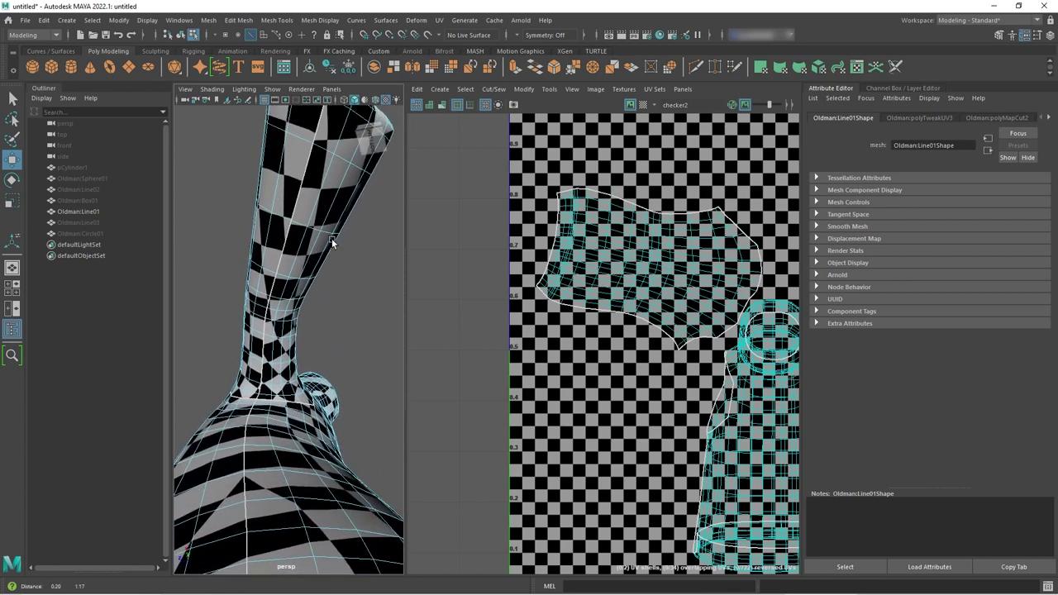
{"action": "left_click_drag", "start_coordinate": [326, 239], "coordinate": [249, 437], "text": "alt"}
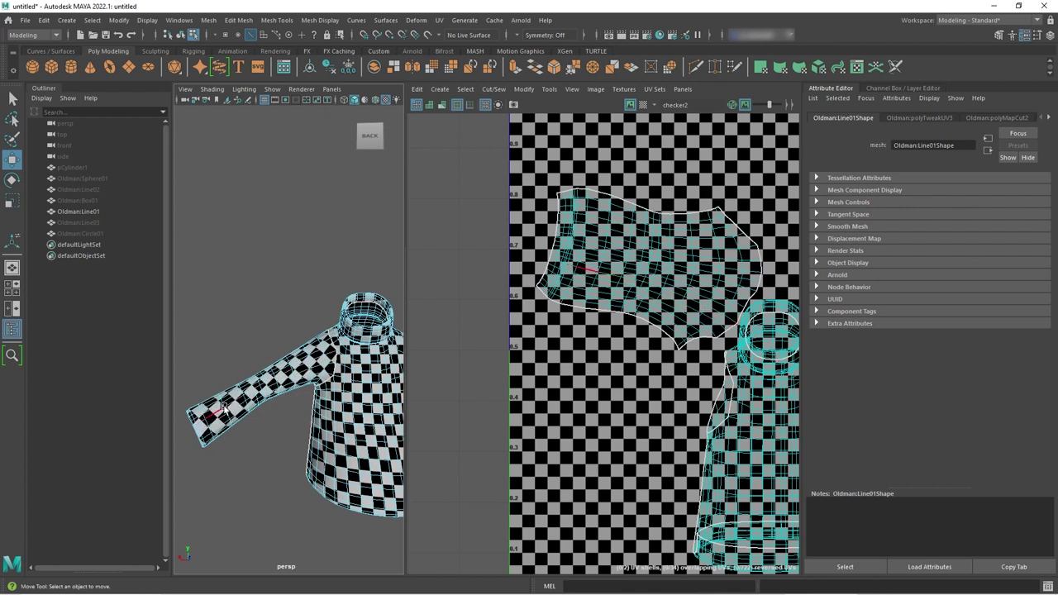
Select the sleeve's whole UV shell, rotate it until it lies horizontally on the checker grid, and deselect it
{"action": "left_click", "coordinate": [628, 269]}
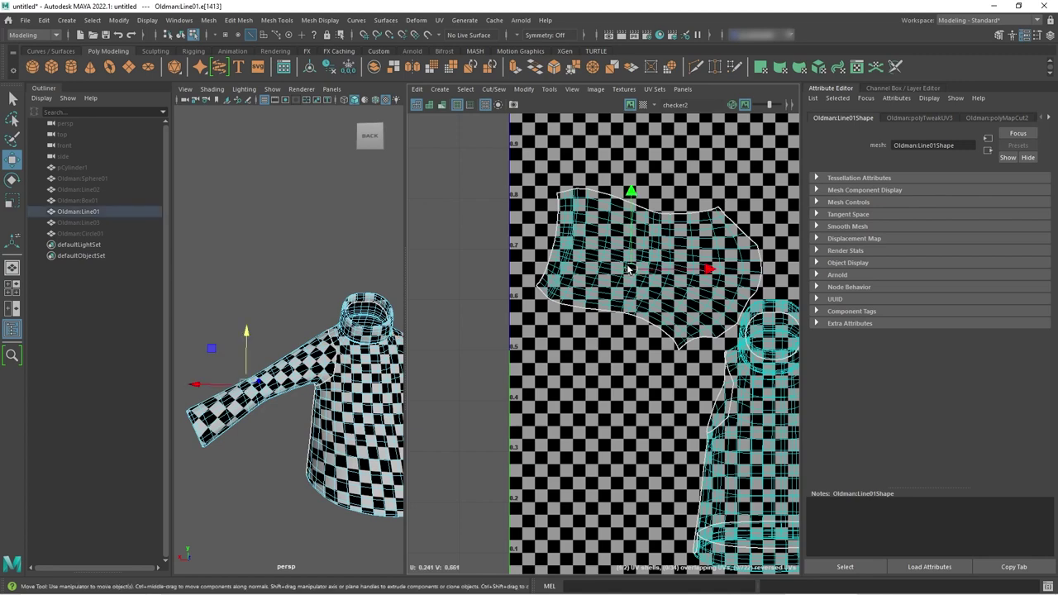
{"action": "right_click_drag", "start_coordinate": [628, 268], "coordinate": [595, 263]}
{"action": "double_click", "coordinate": [643, 265]}
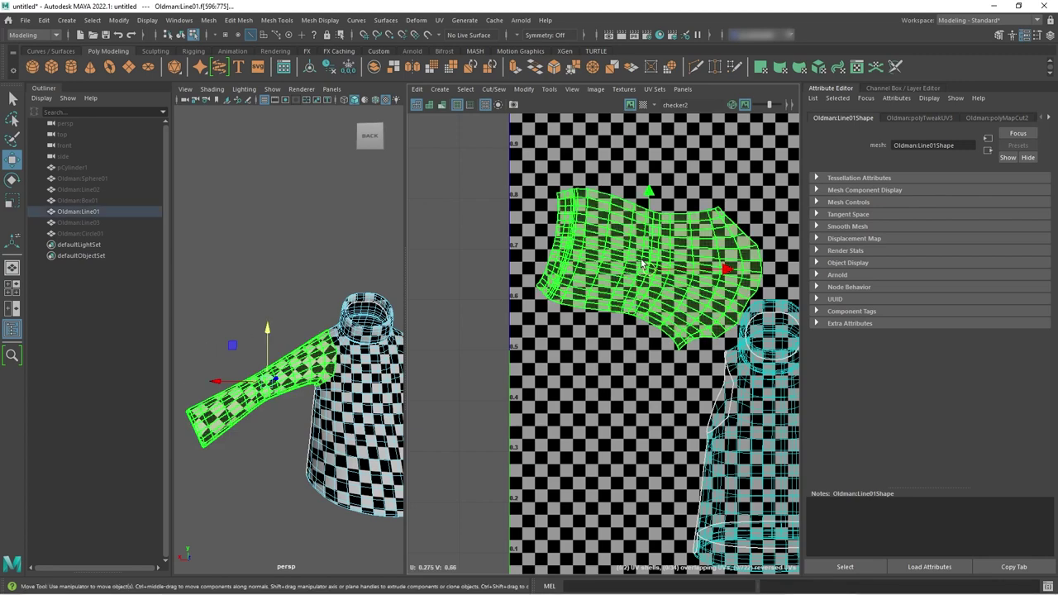
{"action": "key", "text": "e"}
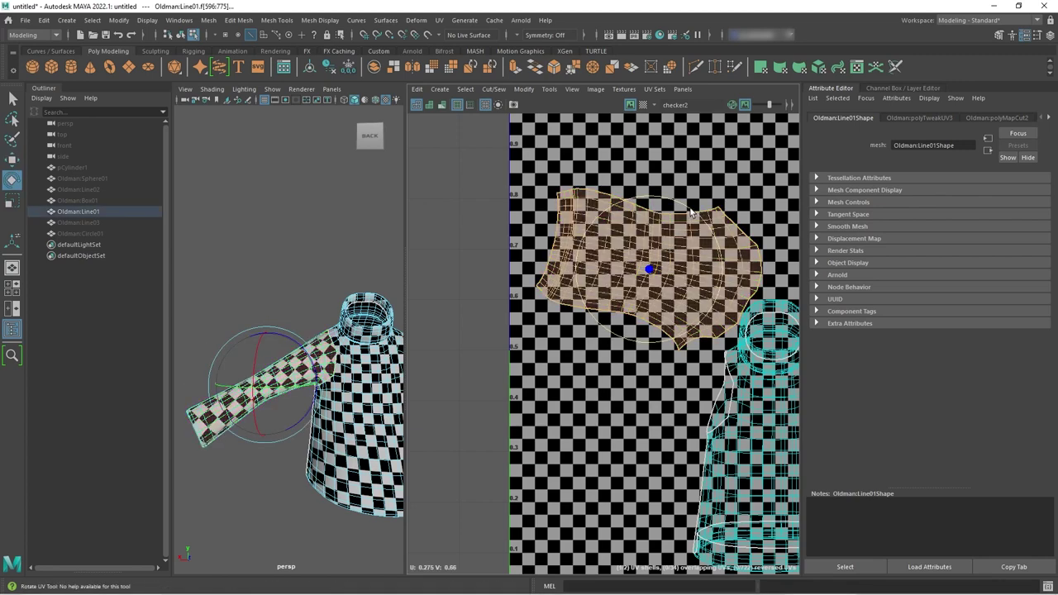
{"action": "mouse_move", "coordinate": [688, 210]}
{"action": "left_mouse_down"}
{"action": "mouse_move", "coordinate": [662, 199]}
{"action": "mouse_move", "coordinate": [674, 200]}
{"action": "left_mouse_up"}
{"action": "key", "text": "F8"}
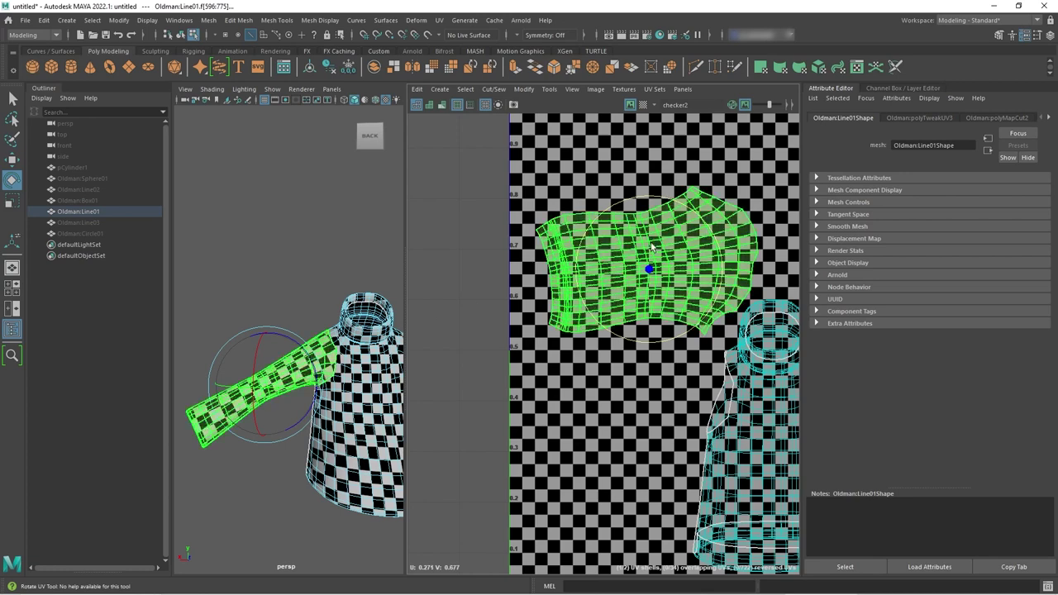
{"action": "key", "text": "F8"}
{"action": "left_click_drag", "start_coordinate": [668, 206], "coordinate": [671, 201]}
{"action": "key", "text": "F8"}
{"action": "key", "text": "F8"}
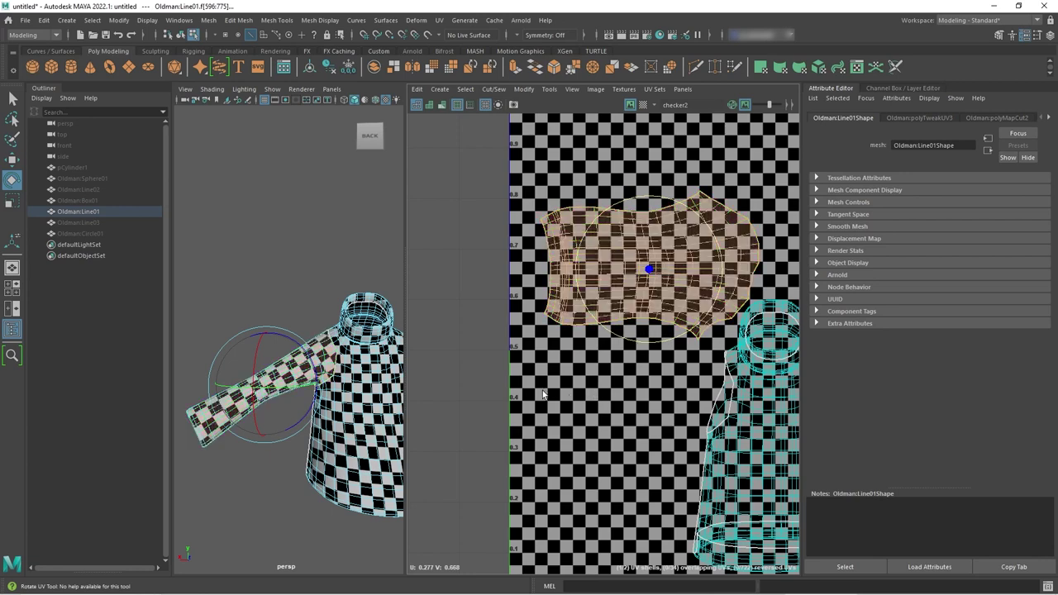
{"action": "key", "text": "F8"}
{"action": "key", "text": "F8"}
{"action": "key", "text": "F8"}
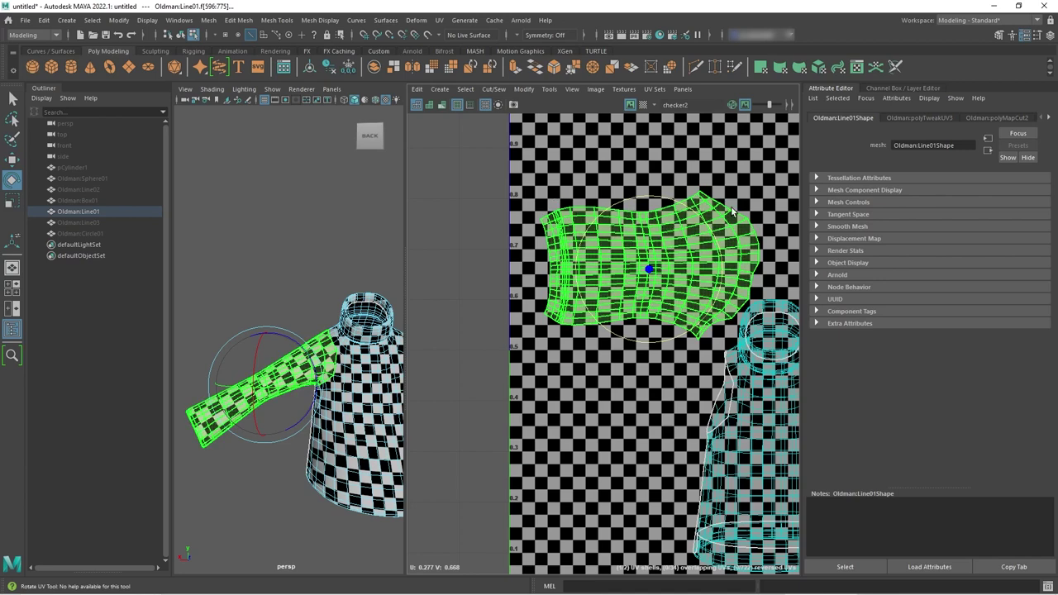
{"action": "left_click", "coordinate": [554, 244]}
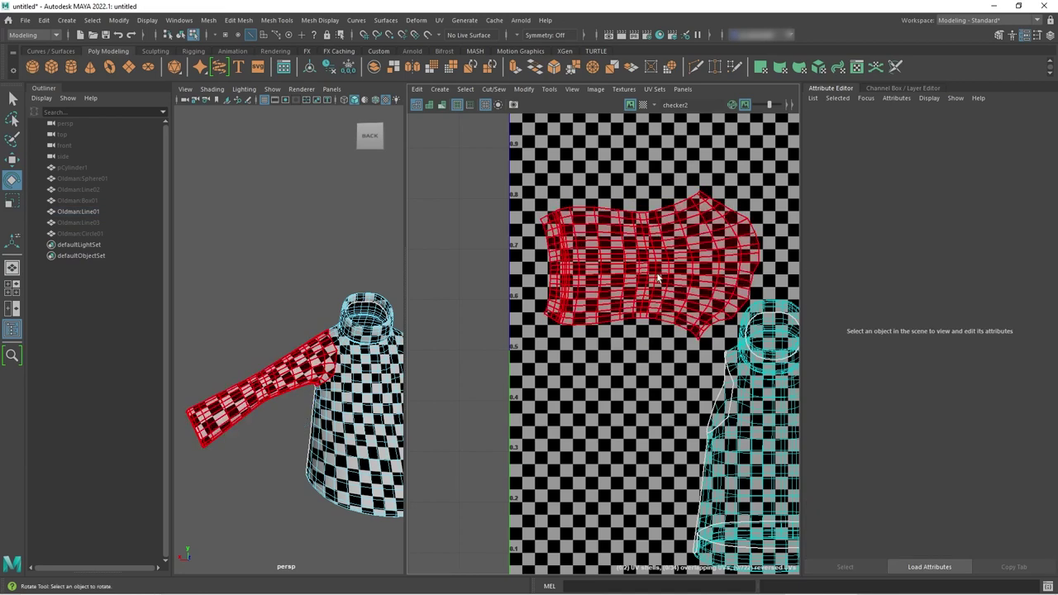
Try rotating the band of UVs across the middle of the sleeve shell to adjust the checker pattern around the elbow
{"action": "right_click_drag", "start_coordinate": [606, 265], "coordinate": [653, 265]}
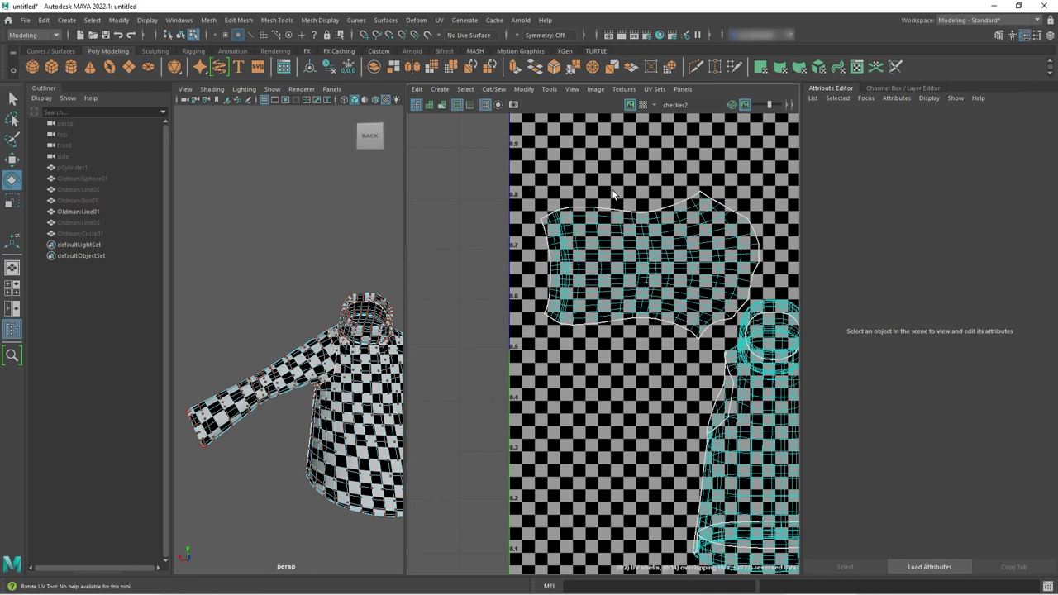
{"action": "right_click_drag", "start_coordinate": [628, 238], "coordinate": [650, 245]}
{"action": "right_click_drag", "start_coordinate": [649, 264], "coordinate": [697, 266]}
{"action": "left_click_drag", "start_coordinate": [622, 215], "coordinate": [676, 343]}
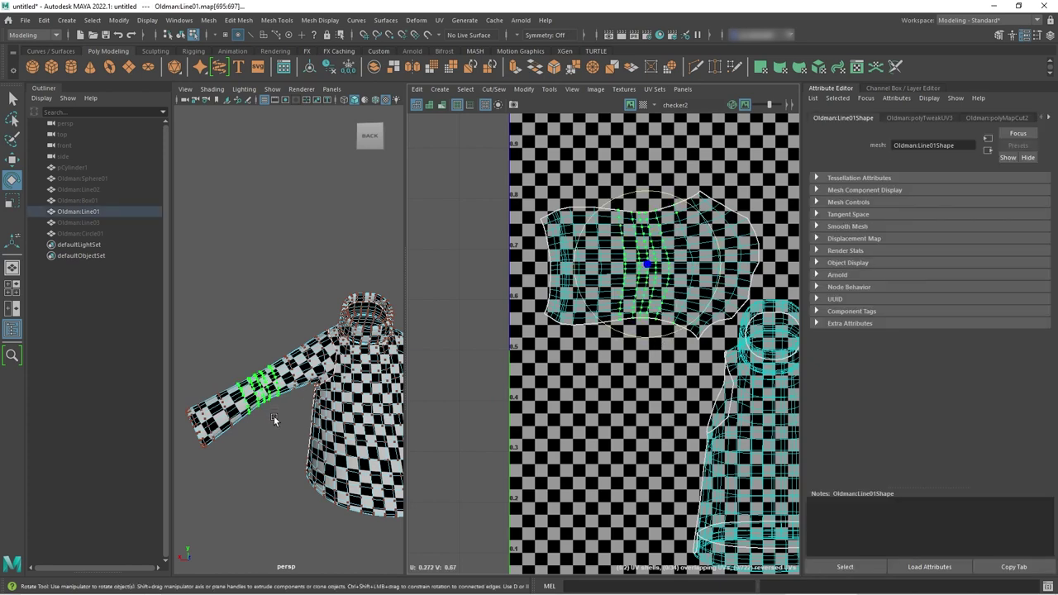
{"action": "right_click_drag", "start_coordinate": [267, 440], "coordinate": [299, 462], "text": "alt"}
{"action": "left_click_drag", "start_coordinate": [299, 461], "coordinate": [312, 426], "text": "alt"}
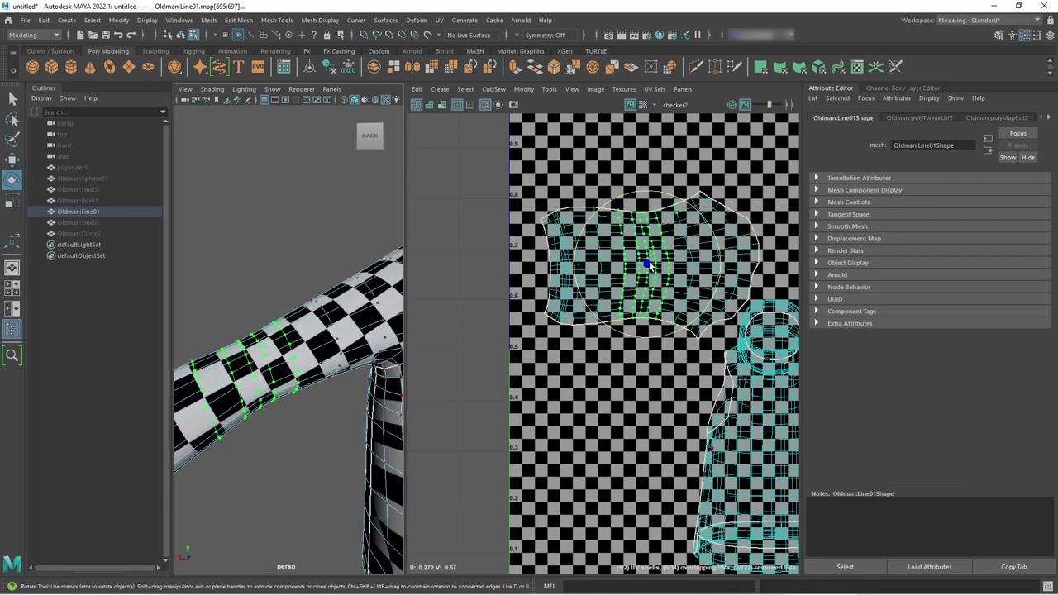
{"action": "left_click_drag", "start_coordinate": [721, 257], "coordinate": [628, 237]}
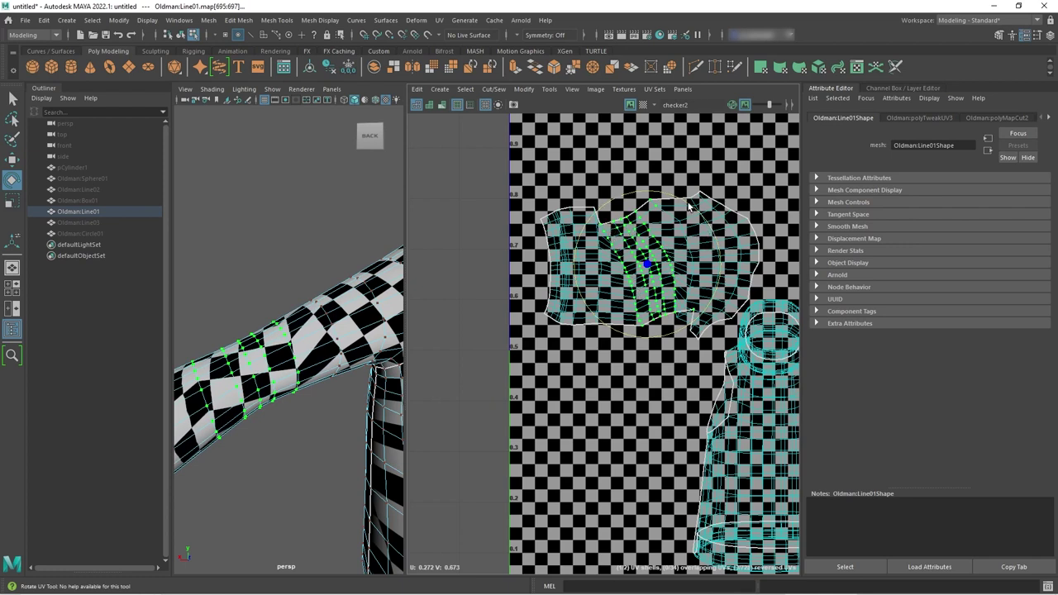
{"action": "mouse_move", "coordinate": [689, 206]}
{"action": "left_mouse_down"}
{"action": "mouse_move", "coordinate": [714, 252]}
{"action": "mouse_move", "coordinate": [686, 213]}
{"action": "left_mouse_up"}
{"action": "scroll", "coordinate": [286, 438], "scroll_direction": "down", "scroll_amount": 2}
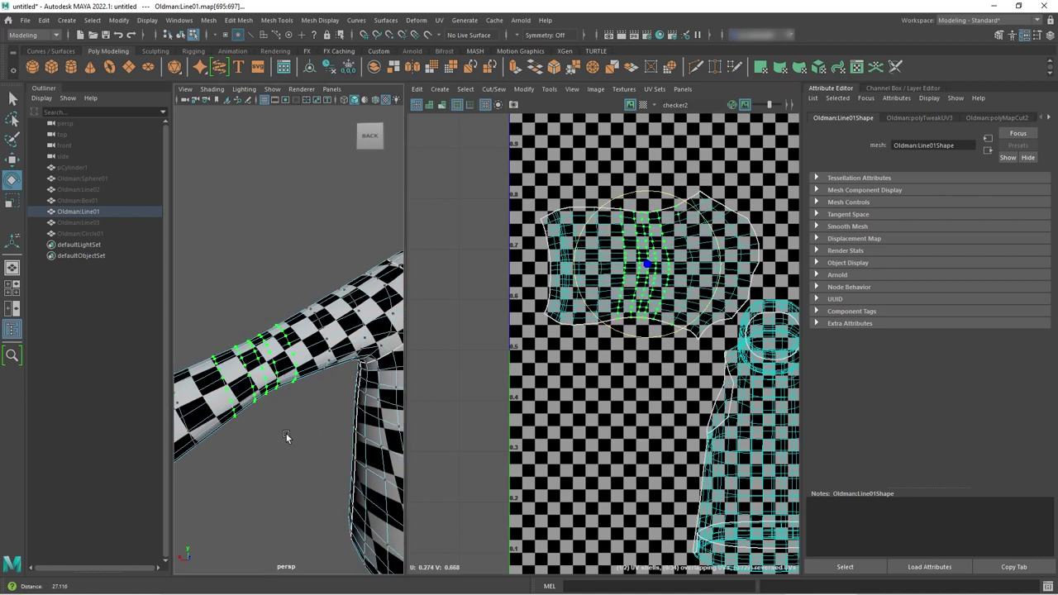
{"action": "scroll", "coordinate": [285, 437], "scroll_direction": "down", "scroll_amount": 5}
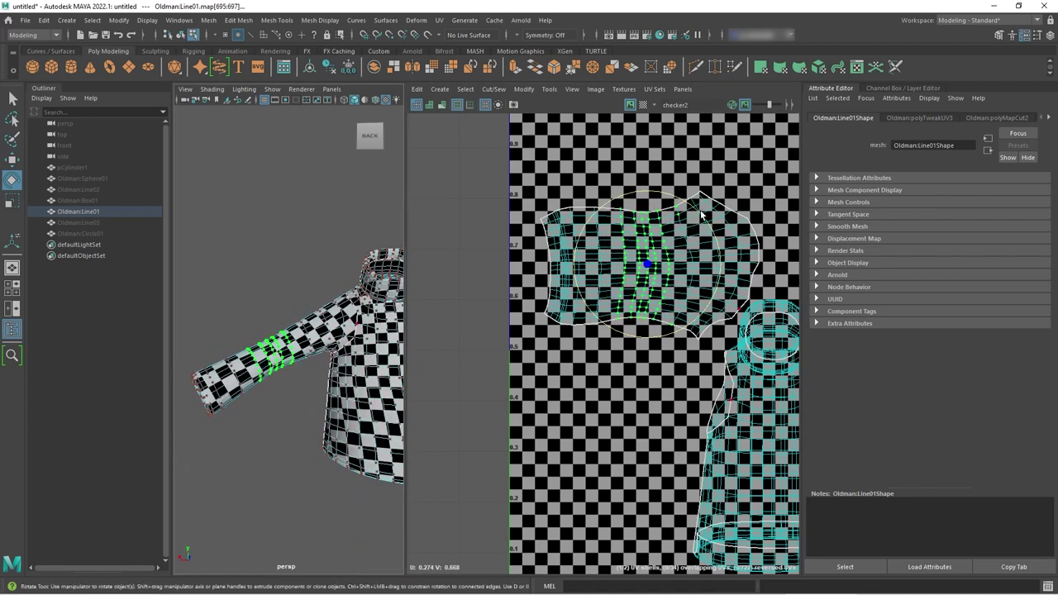
{"action": "mouse_move", "coordinate": [701, 216]}
{"action": "left_mouse_down"}
{"action": "mouse_move", "coordinate": [704, 233]}
{"action": "mouse_move", "coordinate": [693, 216]}
{"action": "left_mouse_up"}
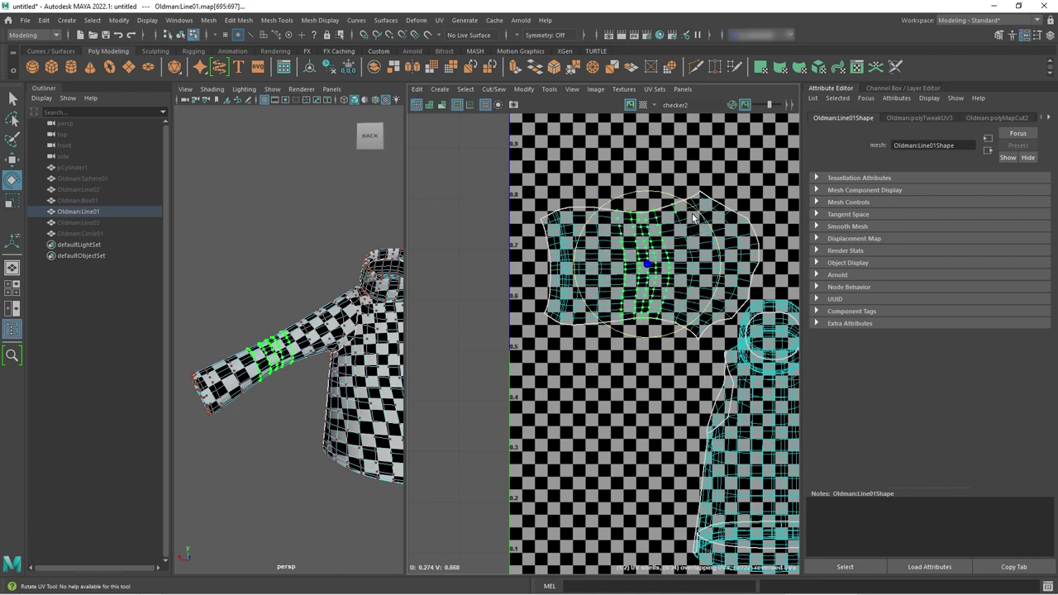
Try nudging the UVs at the middle of the sleeve shell's lower border vertically, undo the last move, and deselect them
{"action": "left_click", "coordinate": [644, 394]}
{"action": "left_click_drag", "start_coordinate": [292, 432], "coordinate": [341, 383], "text": "alt"}
{"action": "scroll", "coordinate": [341, 383], "scroll_direction": "up", "scroll_amount": 5}
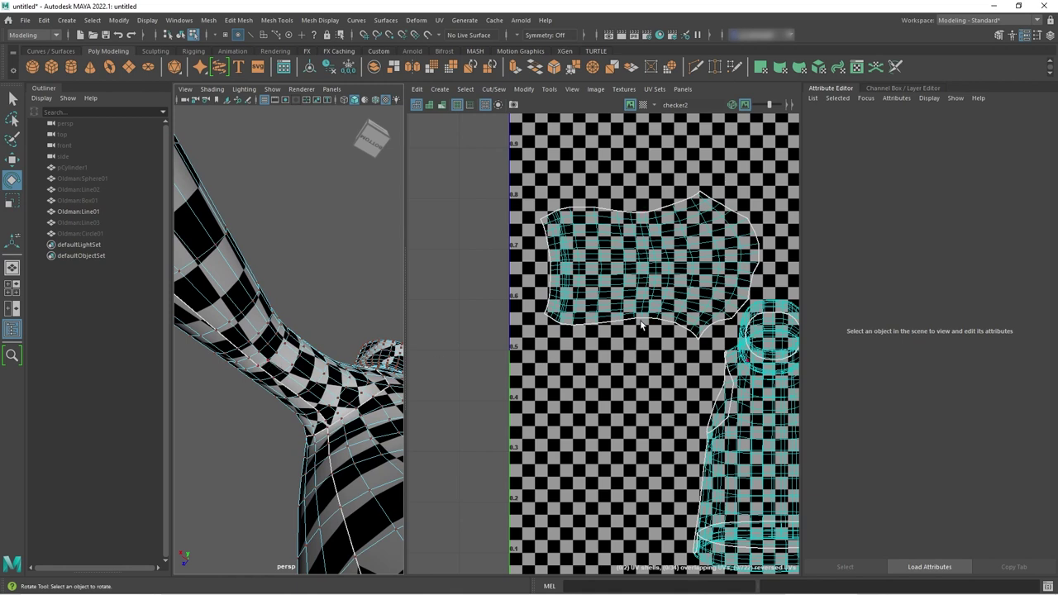
{"action": "left_click", "coordinate": [671, 328]}
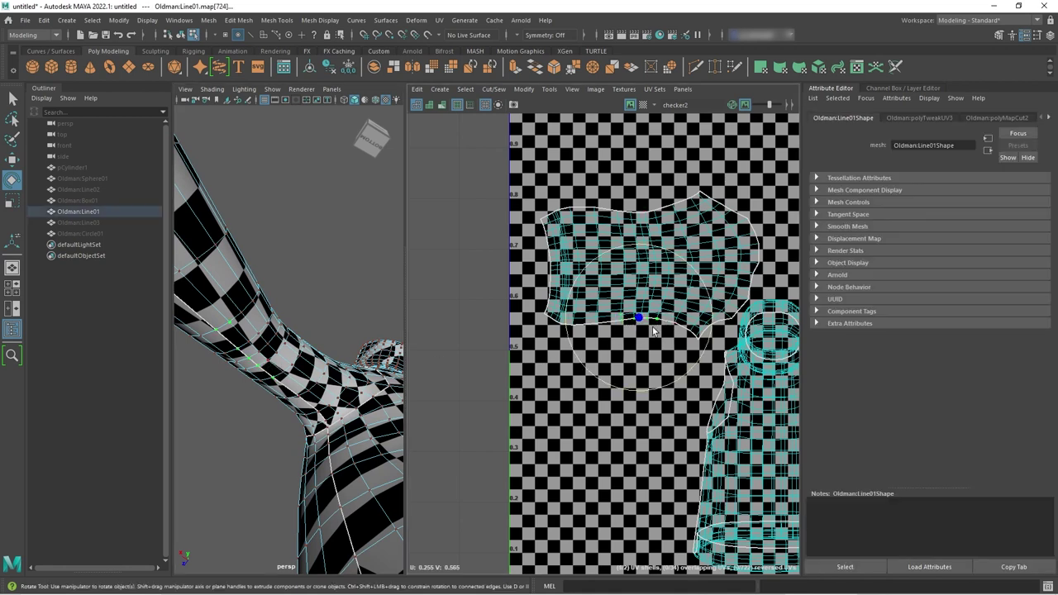
{"action": "key", "text": "w"}
{"action": "mouse_move", "coordinate": [637, 240]}
{"action": "left_mouse_down"}
{"action": "mouse_move", "coordinate": [637, 250]}
{"action": "mouse_move", "coordinate": [637, 226]}
{"action": "mouse_move", "coordinate": [639, 277]}
{"action": "mouse_move", "coordinate": [637, 229]}
{"action": "mouse_move", "coordinate": [638, 267]}
{"action": "mouse_move", "coordinate": [641, 243]}
{"action": "left_mouse_up"}
{"action": "key", "text": "ctrl+z"}
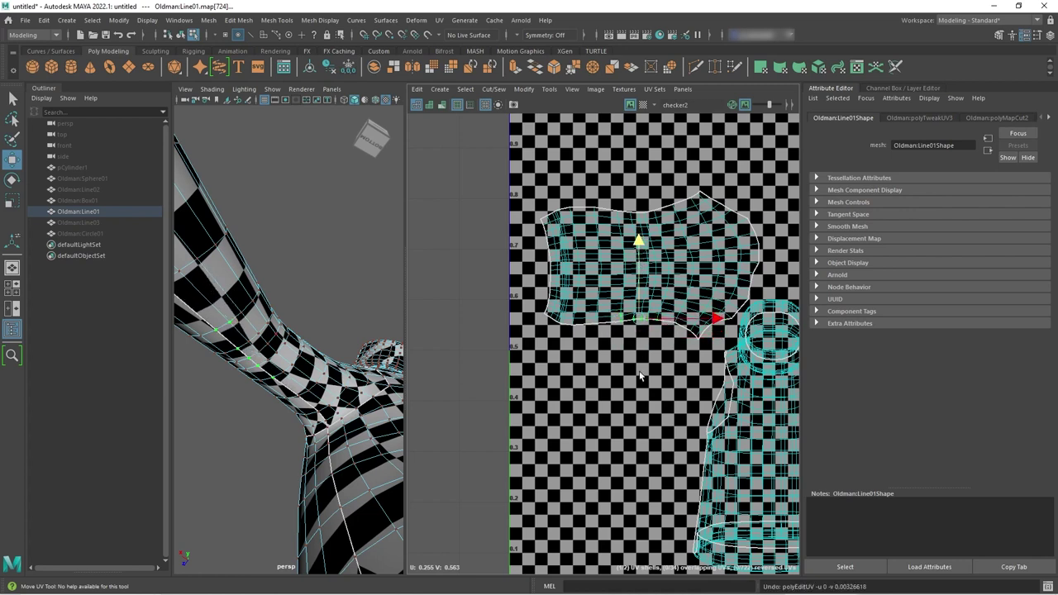
{"action": "left_click", "coordinate": [639, 376]}
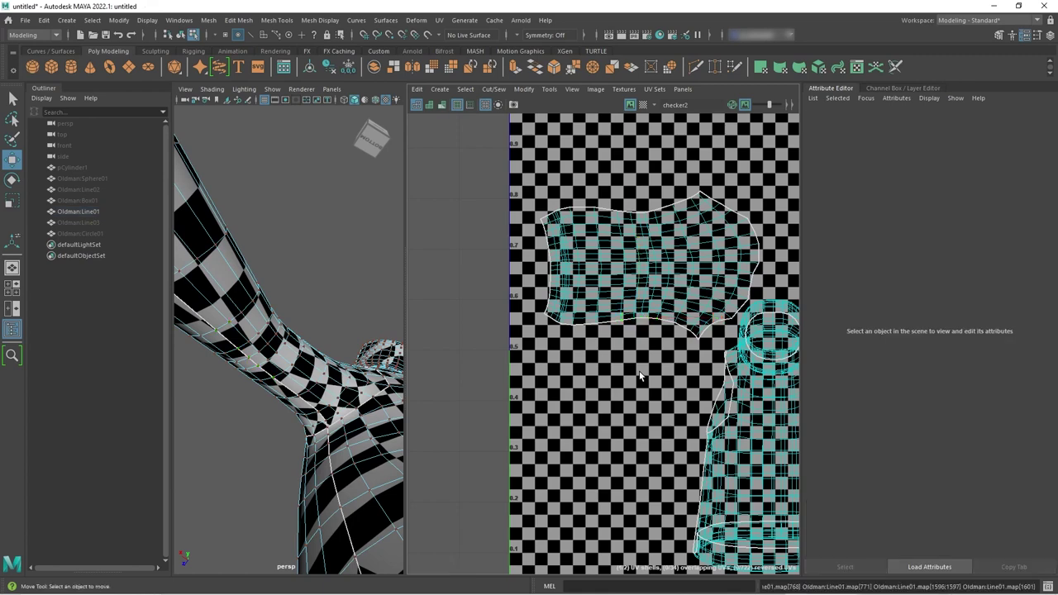
{"action": "scroll", "coordinate": [659, 351], "scroll_direction": "down", "scroll_amount": 3}
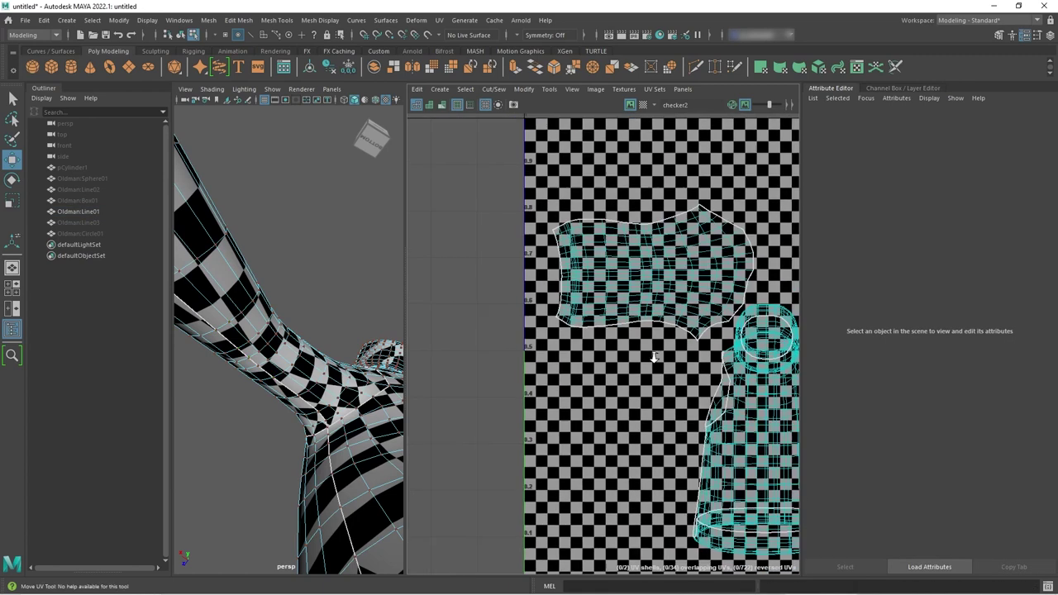
Check the checker pattern on the shirt's back and sleeves, return the model to plain shading, and hide the checker image behind the UVs
{"action": "left_click_drag", "start_coordinate": [289, 347], "coordinate": [293, 377], "text": "alt"}
{"action": "right_click_drag", "start_coordinate": [293, 377], "coordinate": [347, 365], "text": "alt"}
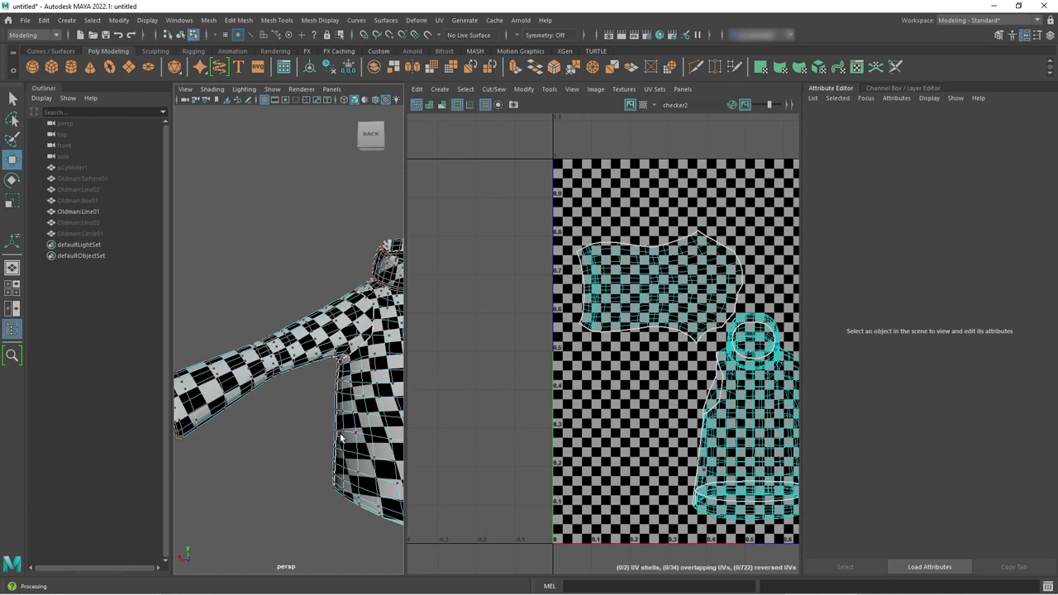
{"action": "scroll", "coordinate": [355, 410], "scroll_direction": "down", "scroll_amount": 3}
{"action": "mouse_move", "coordinate": [333, 405]}
{"action": "left_mouse_down", "text": "alt"}
{"action": "mouse_move", "coordinate": [350, 395]}
{"action": "mouse_move", "coordinate": [343, 409]}
{"action": "left_mouse_up", "text": "alt"}
{"action": "scroll", "coordinate": [350, 399], "scroll_direction": "up", "scroll_amount": 5}
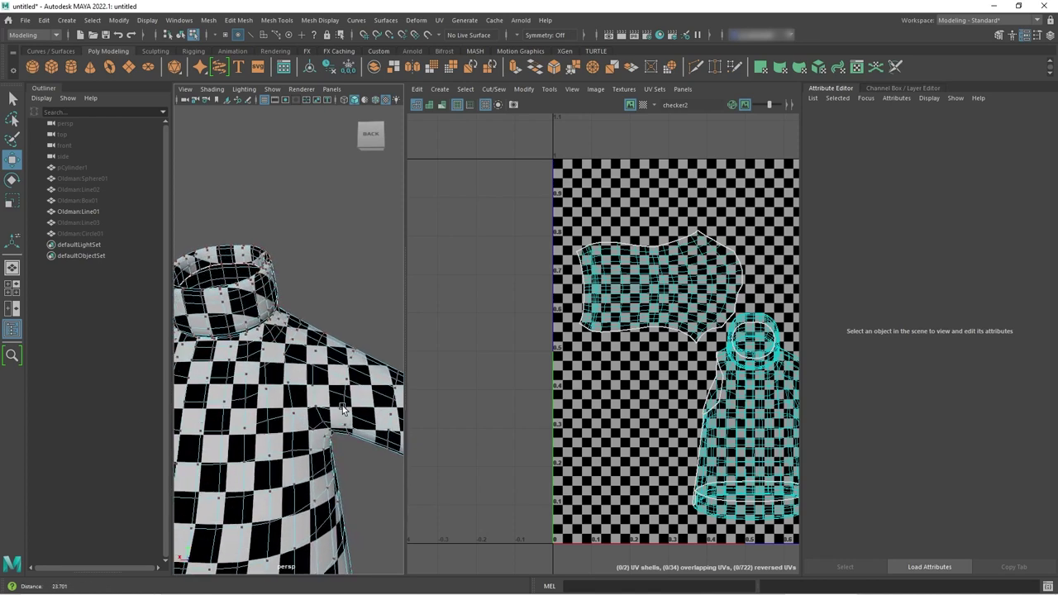
{"action": "key", "text": "5"}
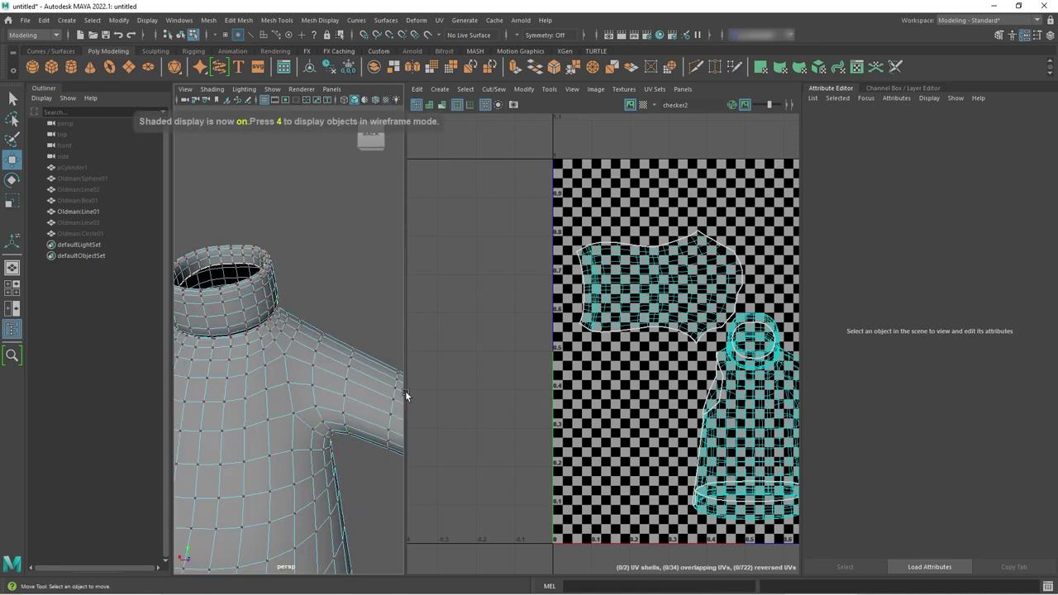
{"action": "left_click", "coordinate": [630, 105]}
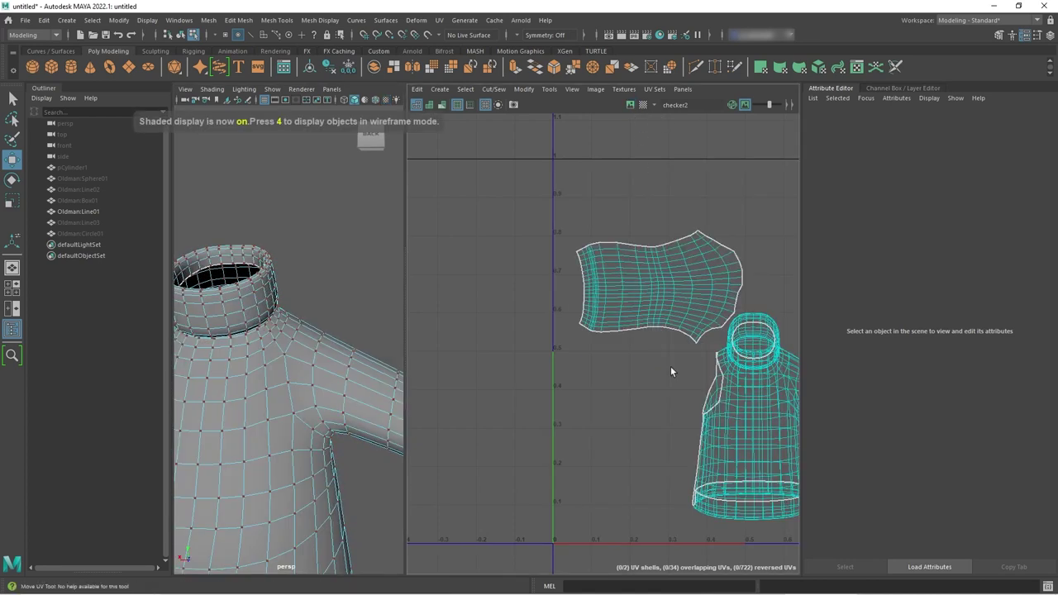
Select the ring of edges around the armhole where the uncut sleeve meets the shirt body
{"action": "right_click_drag", "start_coordinate": [286, 374], "coordinate": [285, 248]}
{"action": "left_click", "coordinate": [284, 363]}
{"action": "left_click", "coordinate": [285, 368]}
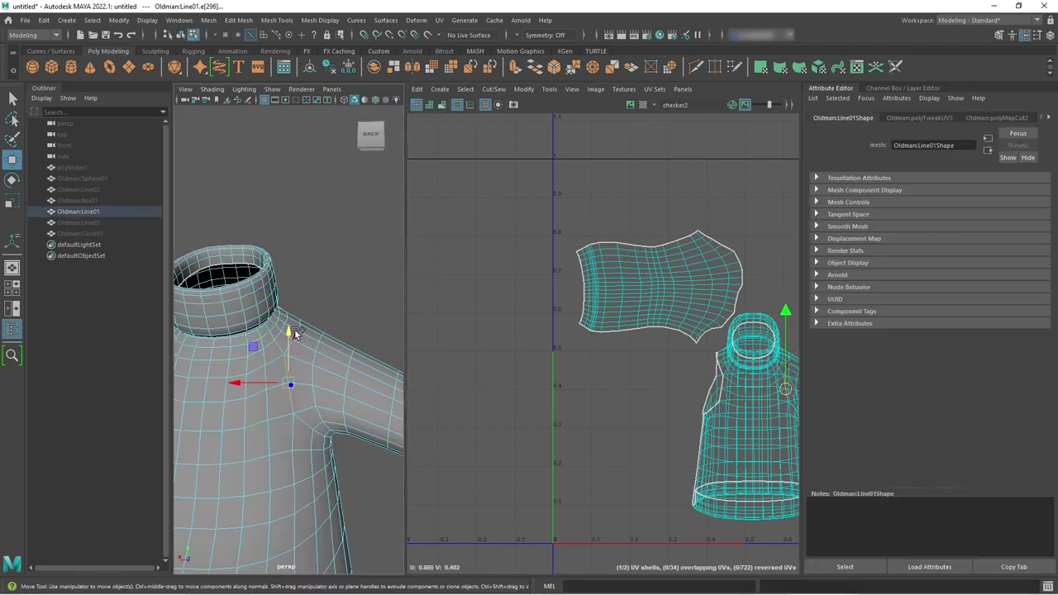
{"action": "left_click", "coordinate": [299, 351]}
{"action": "left_click_drag", "start_coordinate": [371, 471], "coordinate": [236, 460], "text": "alt"}
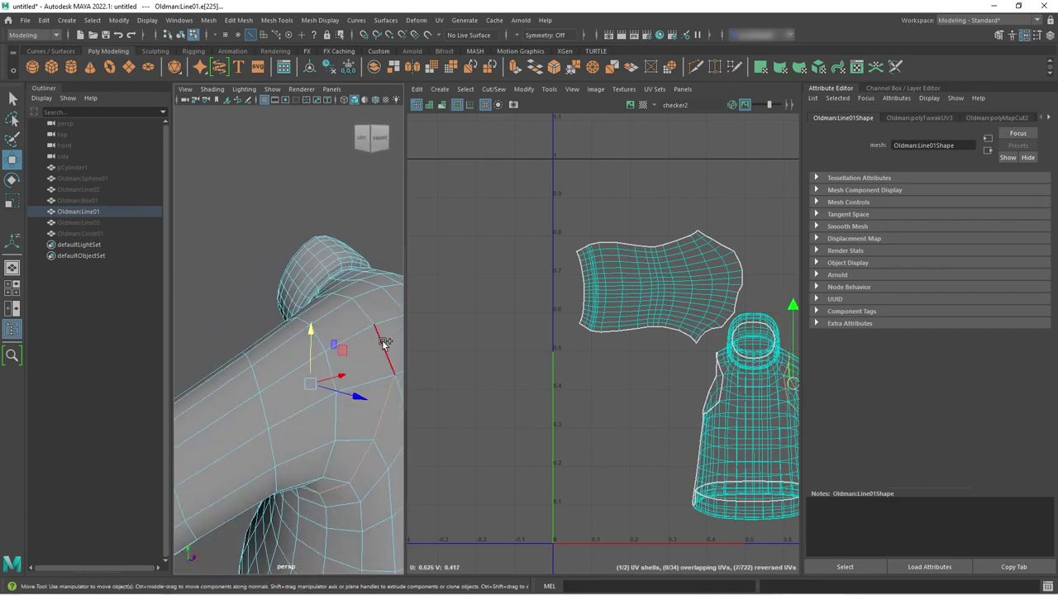
Add the sleeve's underarm edges and the body's side edges down to the hem to the selection, and cut the UVs along all of them
{"action": "mouse_move", "coordinate": [319, 432]}
{"action": "left_mouse_down", "text": "alt"}
{"action": "mouse_move", "coordinate": [427, 451]}
{"action": "mouse_move", "coordinate": [239, 388]}
{"action": "mouse_move", "coordinate": [273, 430]}
{"action": "mouse_move", "coordinate": [263, 467]}
{"action": "mouse_move", "coordinate": [385, 421]}
{"action": "mouse_move", "coordinate": [256, 435]}
{"action": "mouse_move", "coordinate": [312, 448]}
{"action": "left_mouse_up", "text": "alt"}
{"action": "right_click_drag", "start_coordinate": [313, 447], "coordinate": [272, 449], "text": "alt"}
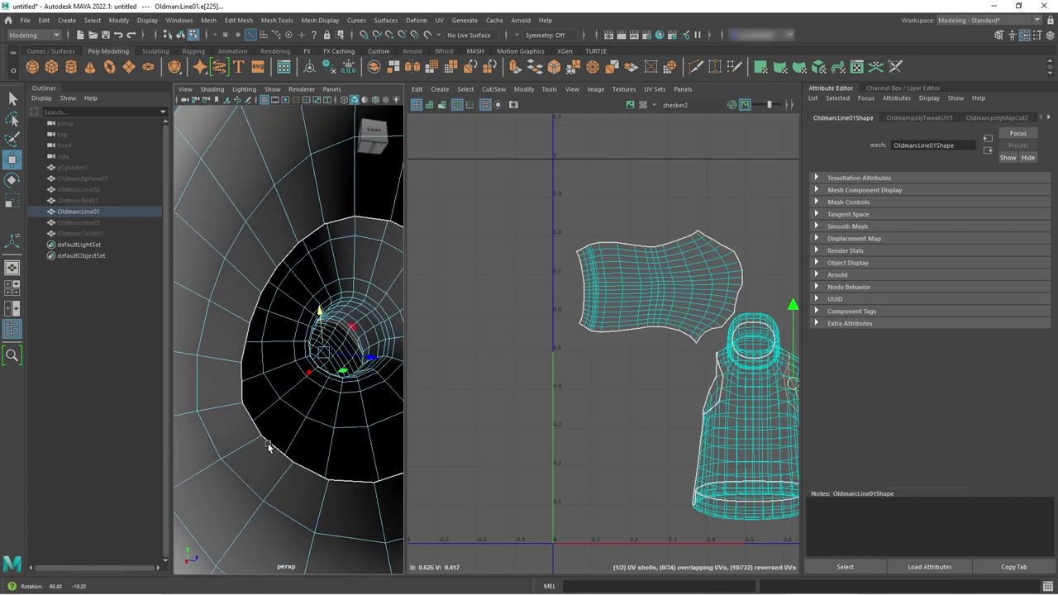
{"action": "left_click_drag", "start_coordinate": [272, 449], "coordinate": [324, 432], "text": "alt"}
{"action": "right_click_drag", "start_coordinate": [323, 432], "coordinate": [276, 445], "text": "alt"}
{"action": "left_click_drag", "start_coordinate": [276, 445], "coordinate": [324, 436], "text": "alt"}
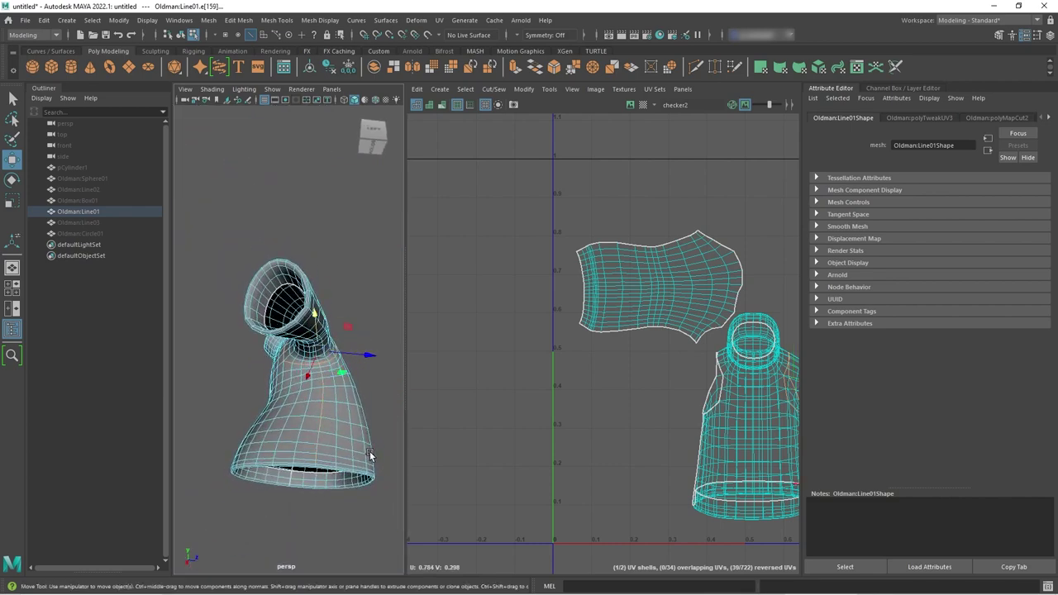
{"action": "left_click_drag", "start_coordinate": [323, 411], "coordinate": [361, 389], "text": "alt"}
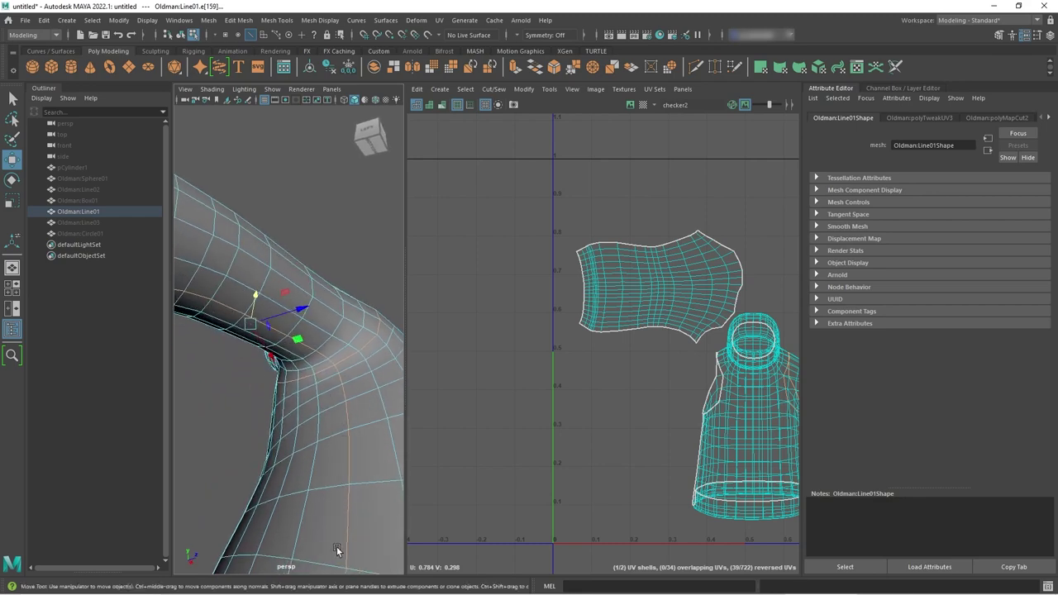
{"action": "left_click_drag", "start_coordinate": [336, 550], "coordinate": [369, 427], "text": "alt"}
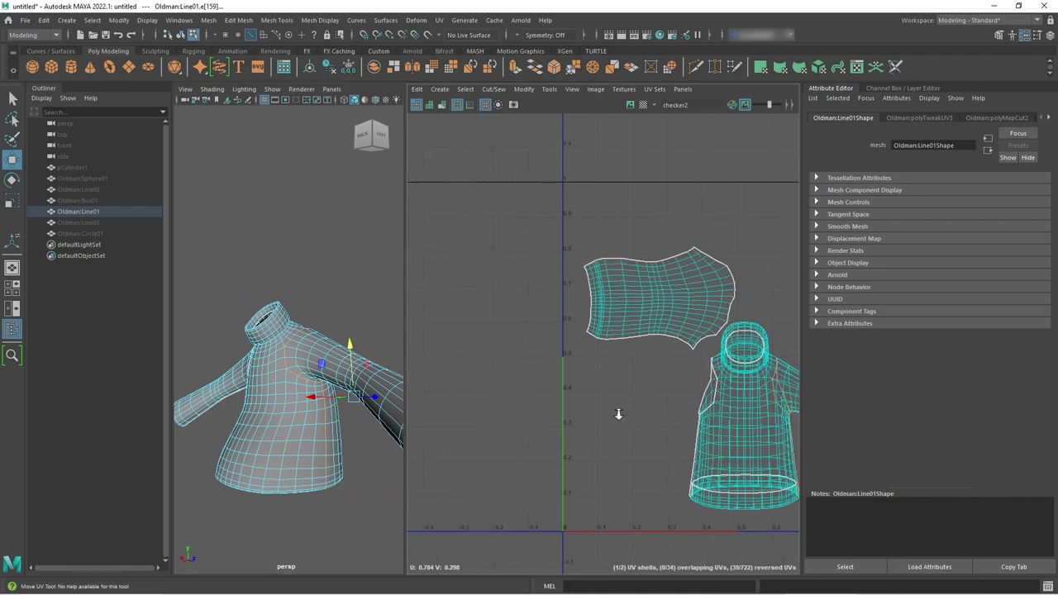
{"action": "key", "text": "f"}
{"action": "scroll", "coordinate": [557, 385], "scroll_direction": "up", "scroll_amount": 5}
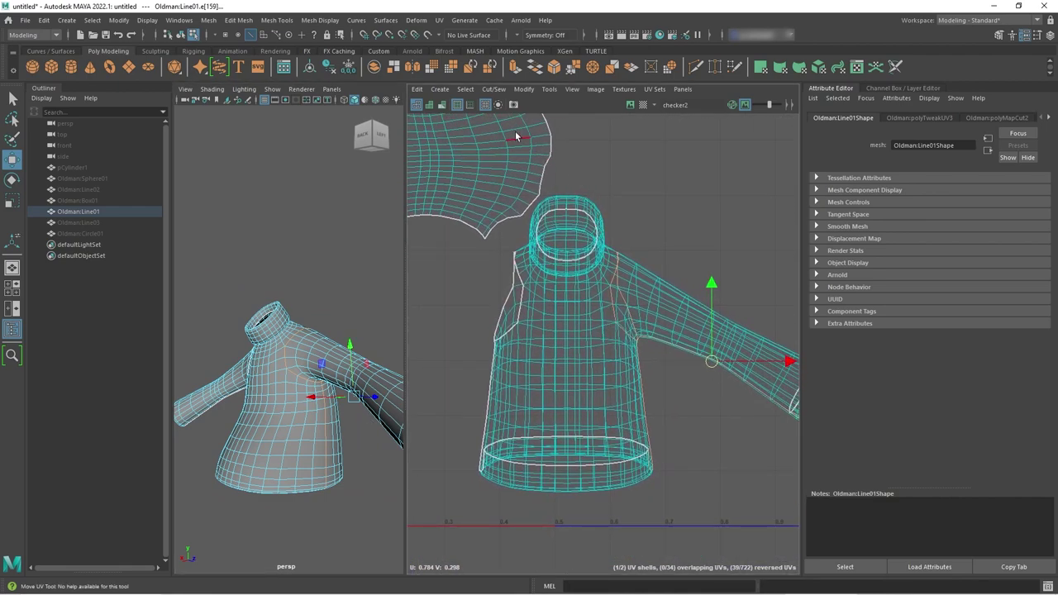
{"action": "left_click", "coordinate": [493, 89]}
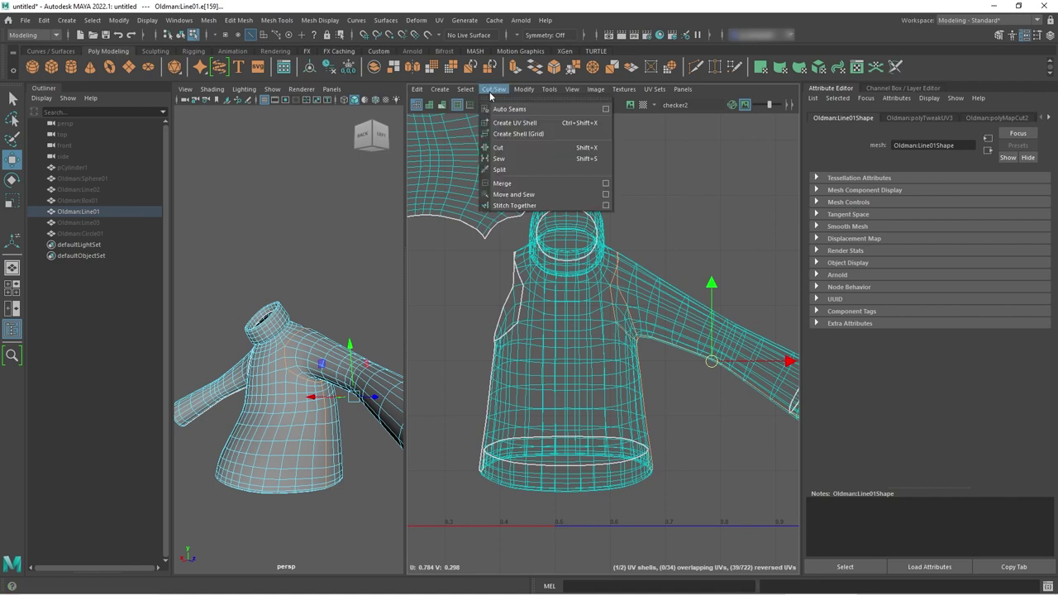
{"action": "left_click", "coordinate": [500, 149]}
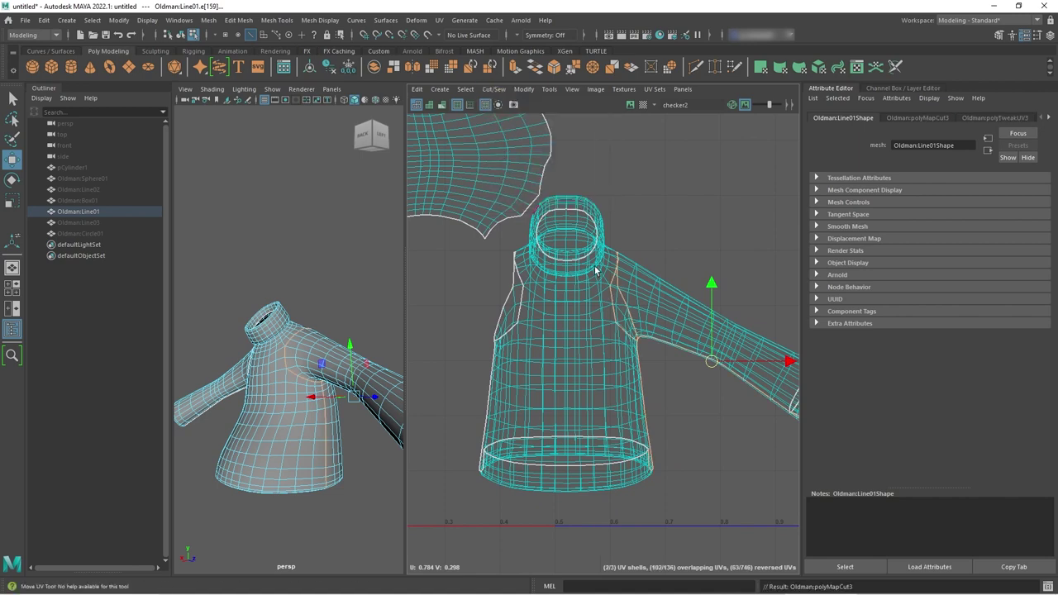
Select the newly cut sleeve's UV shell, move it up away from the body shell, and unfold it
{"action": "right_click_drag", "start_coordinate": [675, 330], "coordinate": [675, 321]}
{"action": "left_click", "coordinate": [676, 325]}
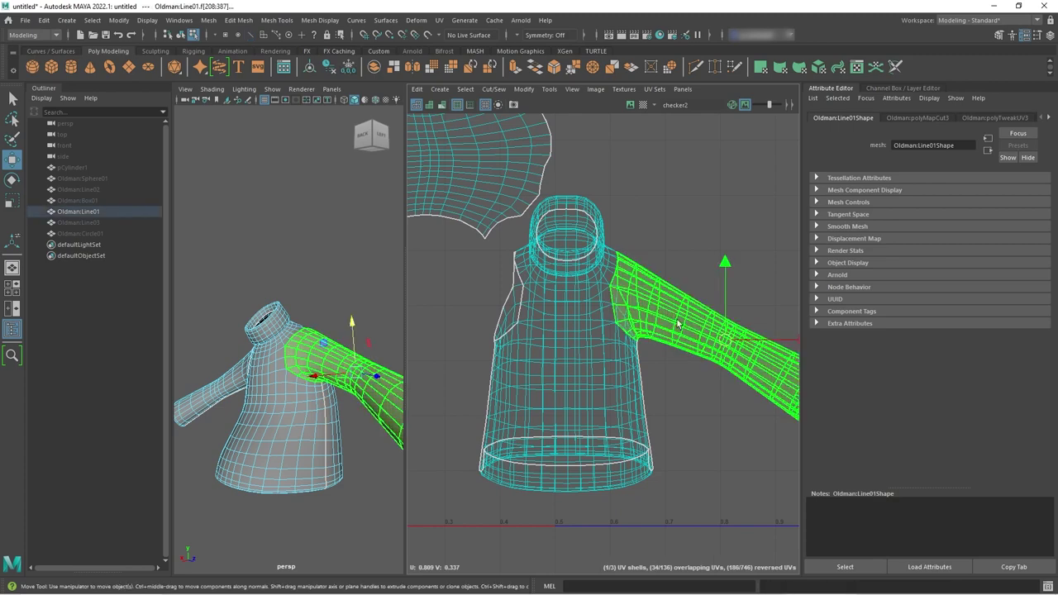
{"action": "left_click_drag", "start_coordinate": [722, 353], "coordinate": [725, 242]}
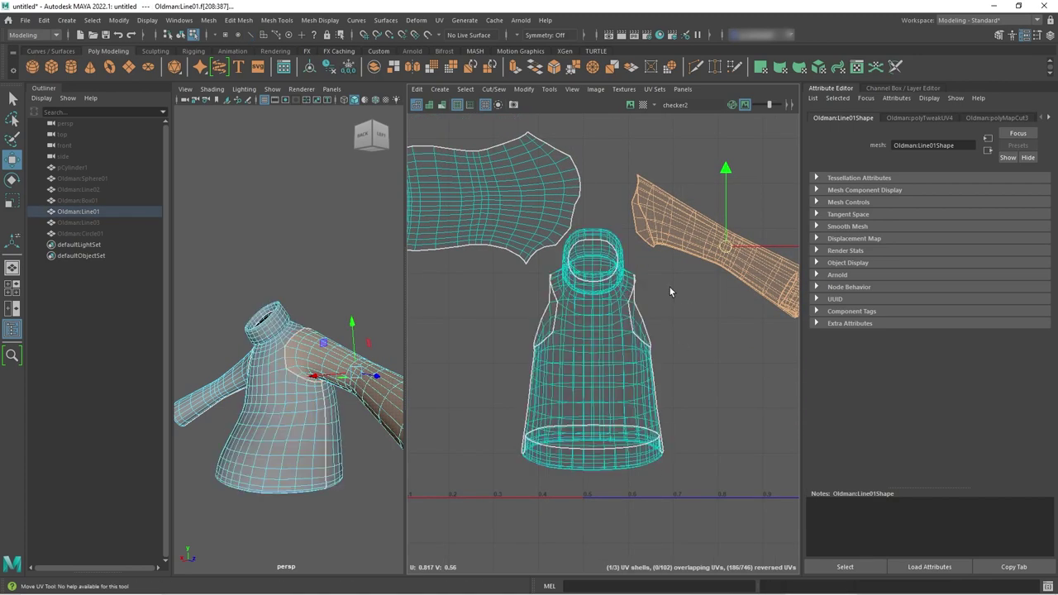
{"action": "left_click", "coordinate": [709, 250]}
{"action": "left_click", "coordinate": [594, 150]}
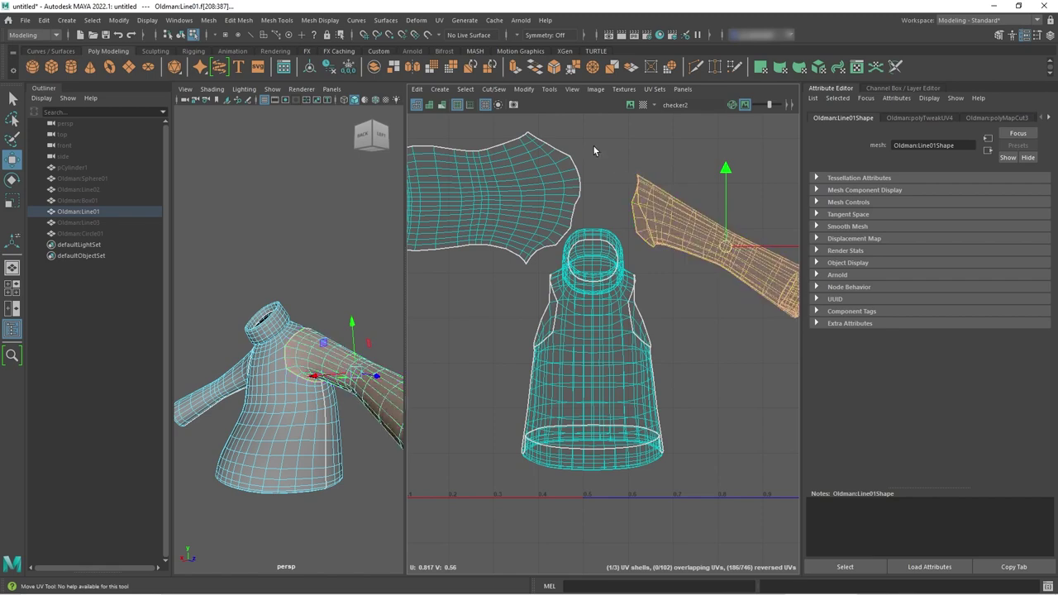
{"action": "left_click", "coordinate": [523, 89]}
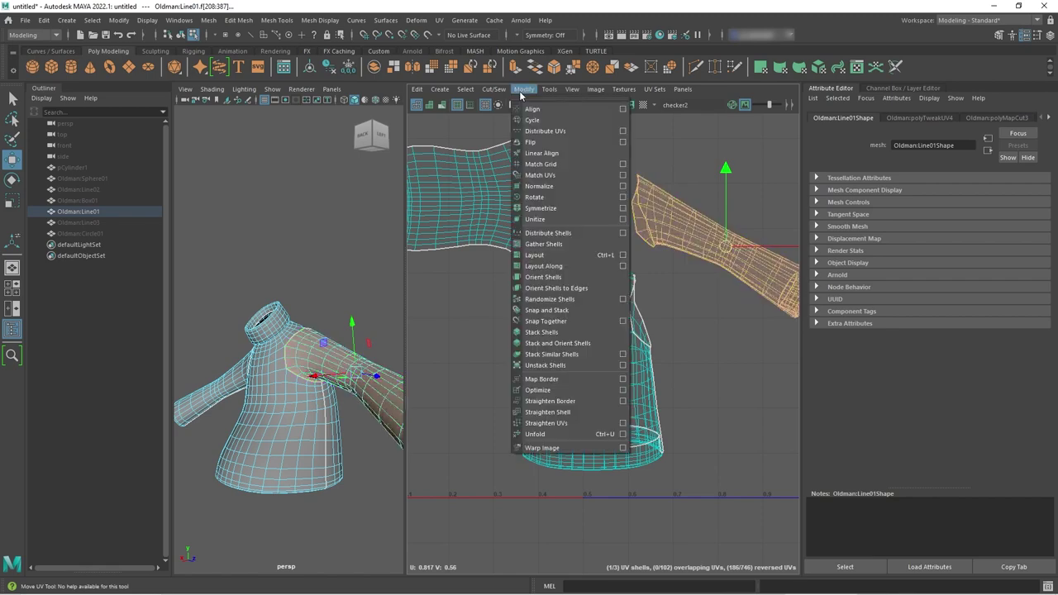
{"action": "left_click", "coordinate": [535, 434]}
{"action": "scroll", "coordinate": [733, 397], "scroll_direction": "down", "scroll_amount": 2}
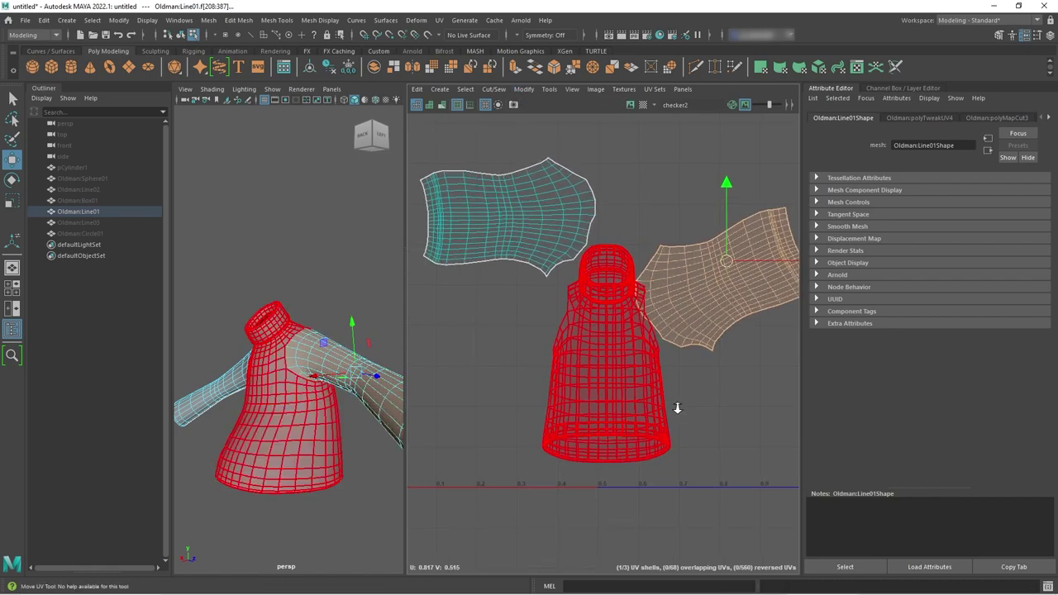
Move the unfolded sleeve shell clear of the body shell and rotate it until it lies roughly horizontal
{"action": "left_click", "coordinate": [726, 261]}
{"action": "left_click_drag", "start_coordinate": [726, 262], "coordinate": [716, 176]}
{"action": "key", "text": "e"}
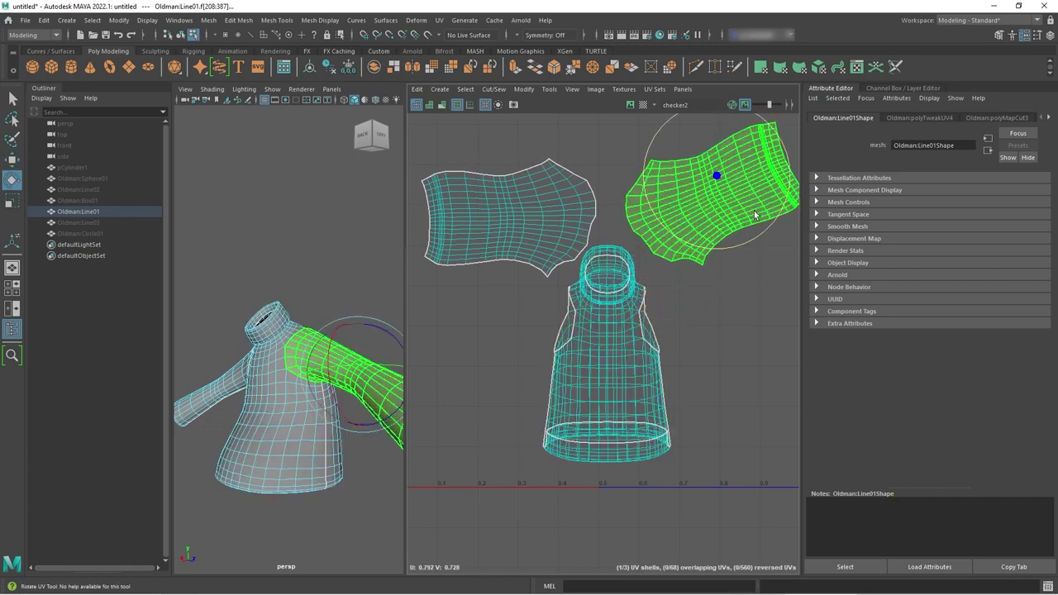
{"action": "left_click_drag", "start_coordinate": [763, 237], "coordinate": [737, 245]}
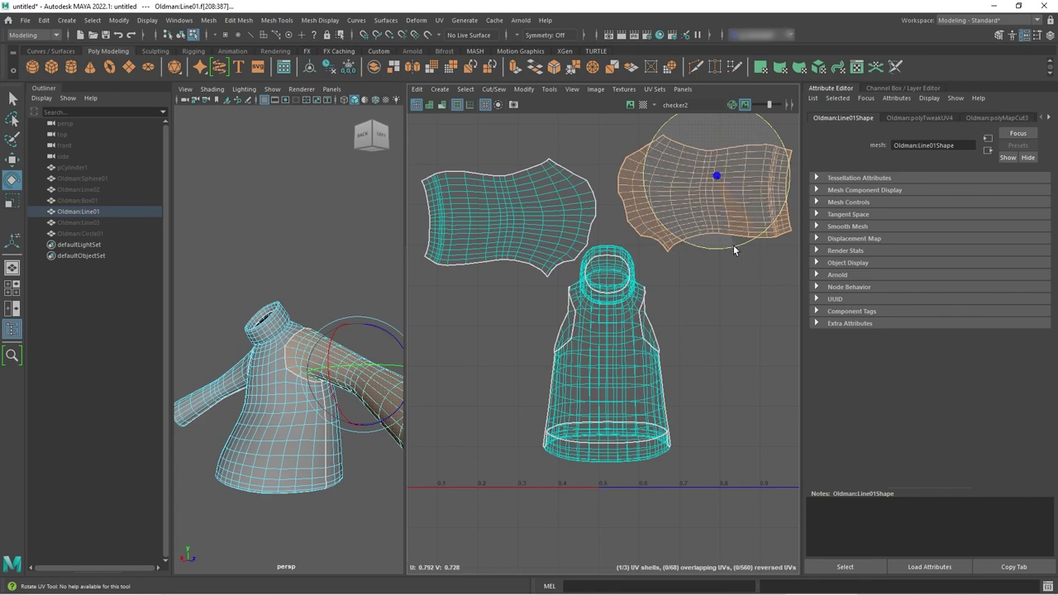
Move the first sleeve's UV shell into the upper-left corner of the 0–1 UV space
{"action": "left_click", "coordinate": [518, 213]}
{"action": "key", "text": "w"}
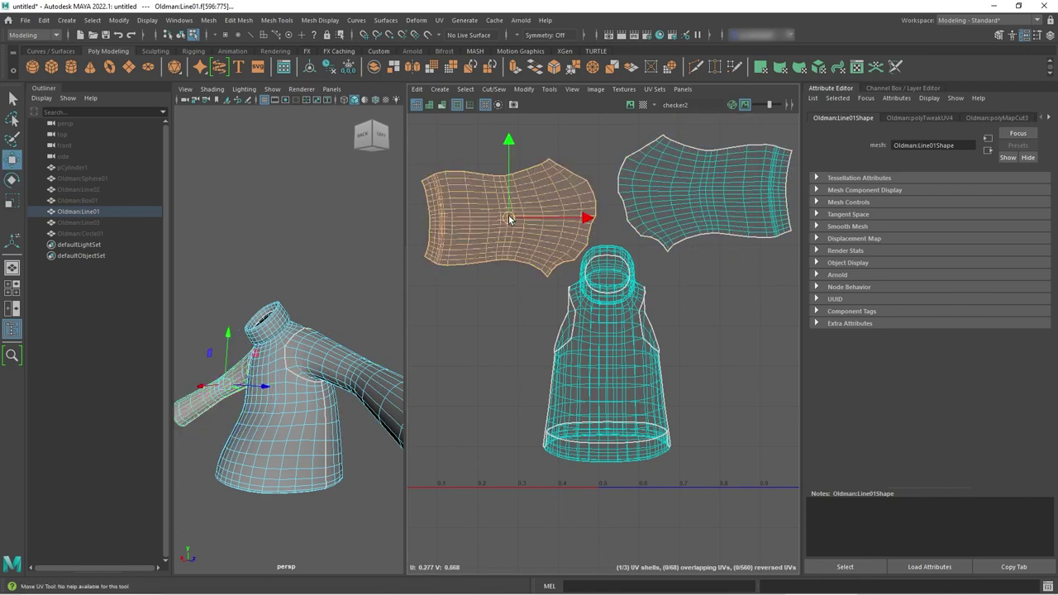
{"action": "left_click_drag", "start_coordinate": [519, 213], "coordinate": [503, 173]}
{"action": "scroll", "coordinate": [553, 230], "scroll_direction": "down", "scroll_amount": 2}
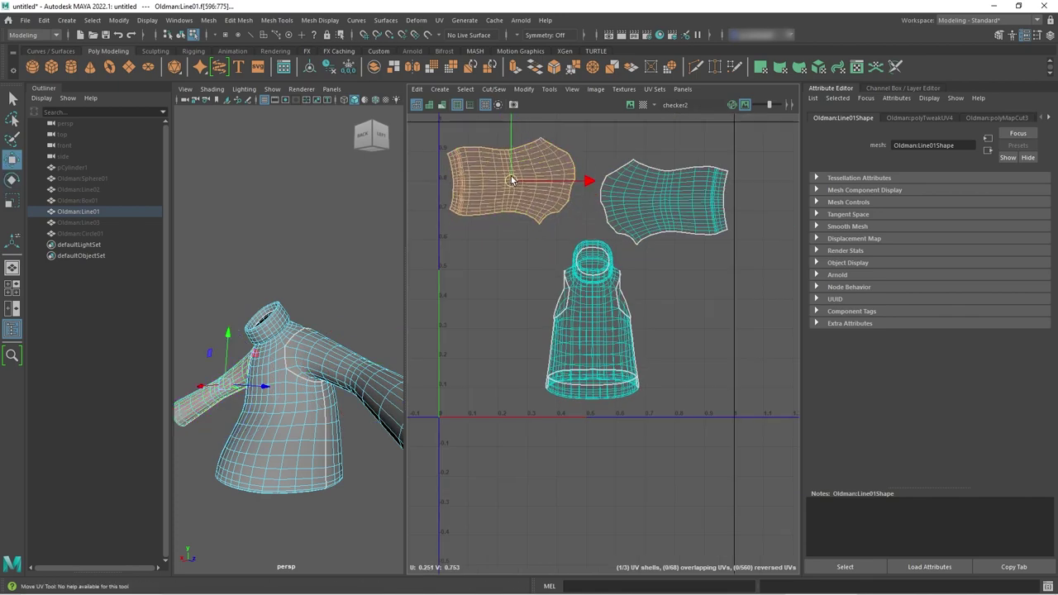
Move the second sleeve's shell level with the first one, rotate it slightly to straighten it, and deselect it
{"action": "left_click", "coordinate": [650, 200]}
{"action": "left_click_drag", "start_coordinate": [663, 203], "coordinate": [655, 171]}
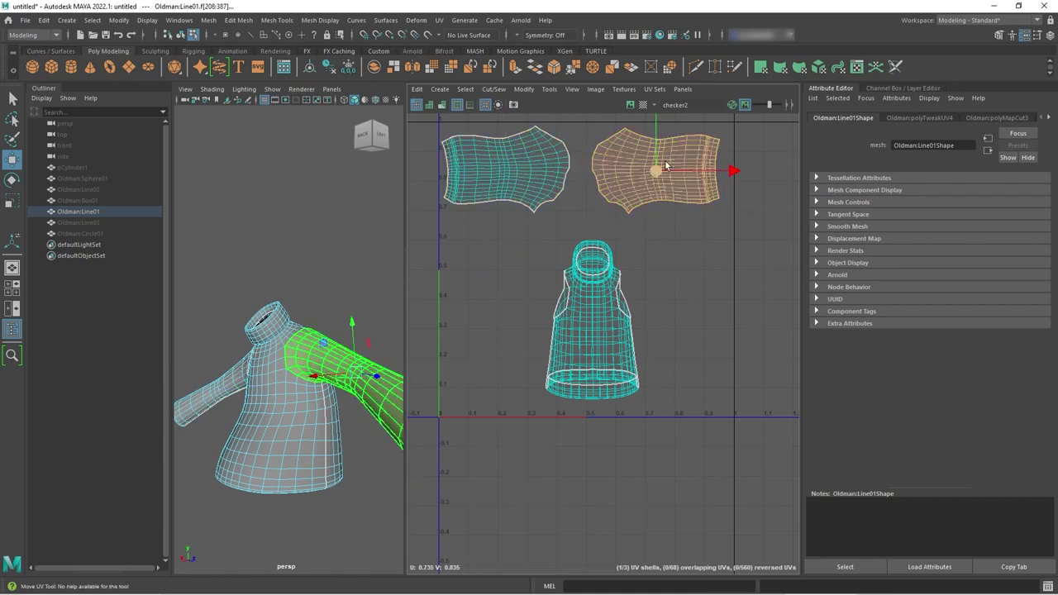
{"action": "key", "text": "e"}
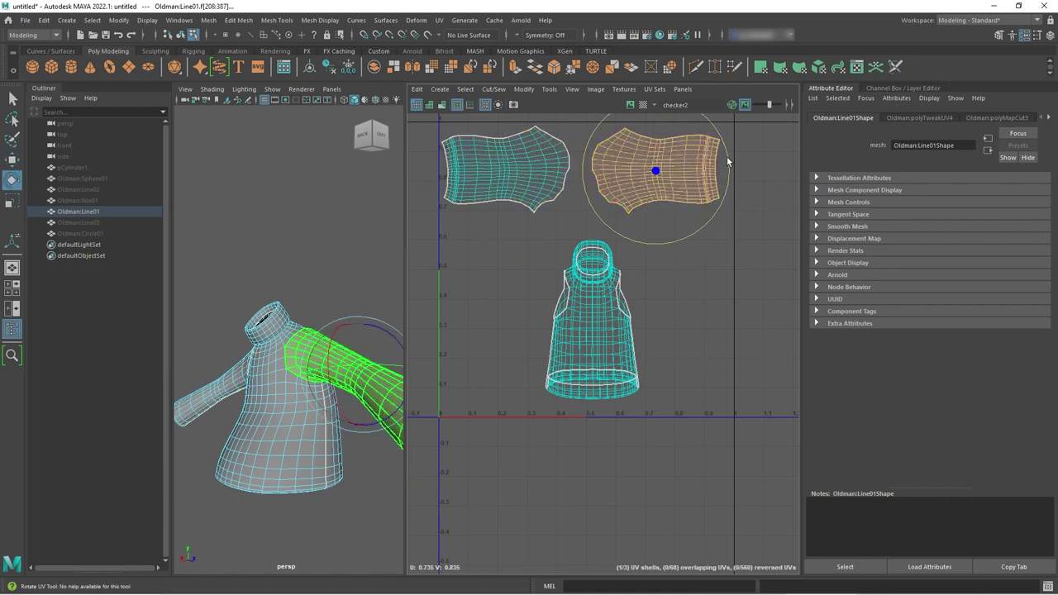
{"action": "mouse_move", "coordinate": [727, 156]}
{"action": "left_mouse_down"}
{"action": "mouse_move", "coordinate": [728, 203]}
{"action": "mouse_move", "coordinate": [669, 253]}
{"action": "mouse_move", "coordinate": [723, 191]}
{"action": "mouse_move", "coordinate": [720, 161]}
{"action": "mouse_move", "coordinate": [725, 168]}
{"action": "left_mouse_up"}
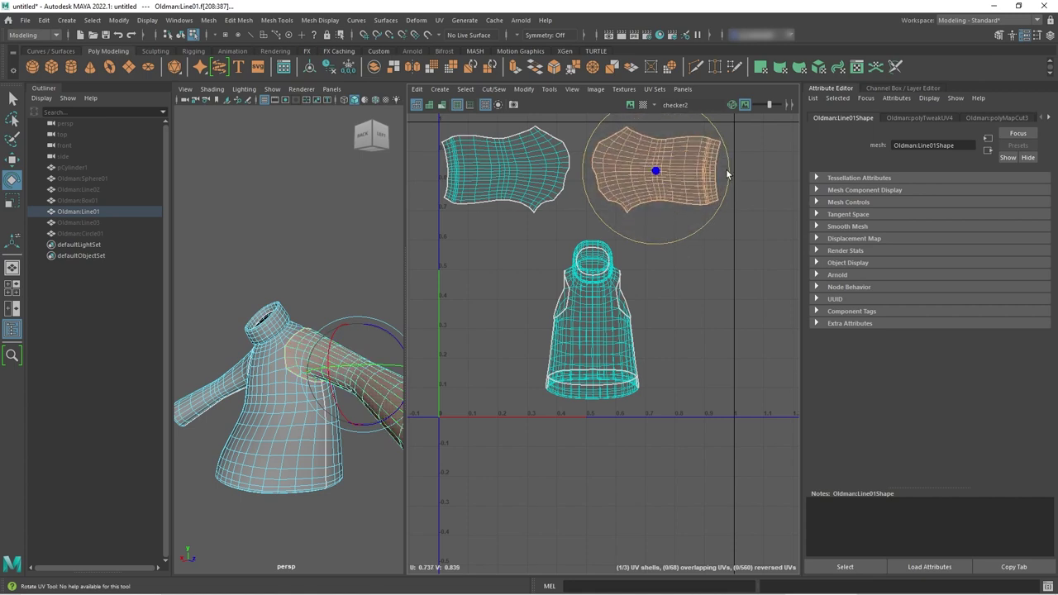
{"action": "left_click", "coordinate": [707, 288]}
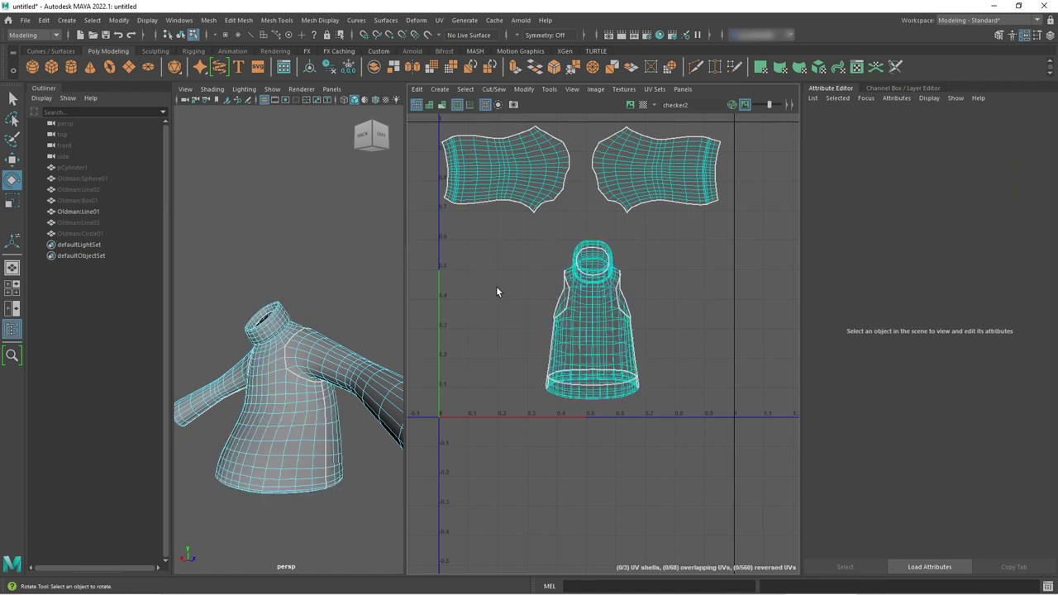
Check the UV shells' facing with shaded display, display the checker texture behind them, and turn the shading off again
{"action": "key", "text": "ctrl+shift+s"}
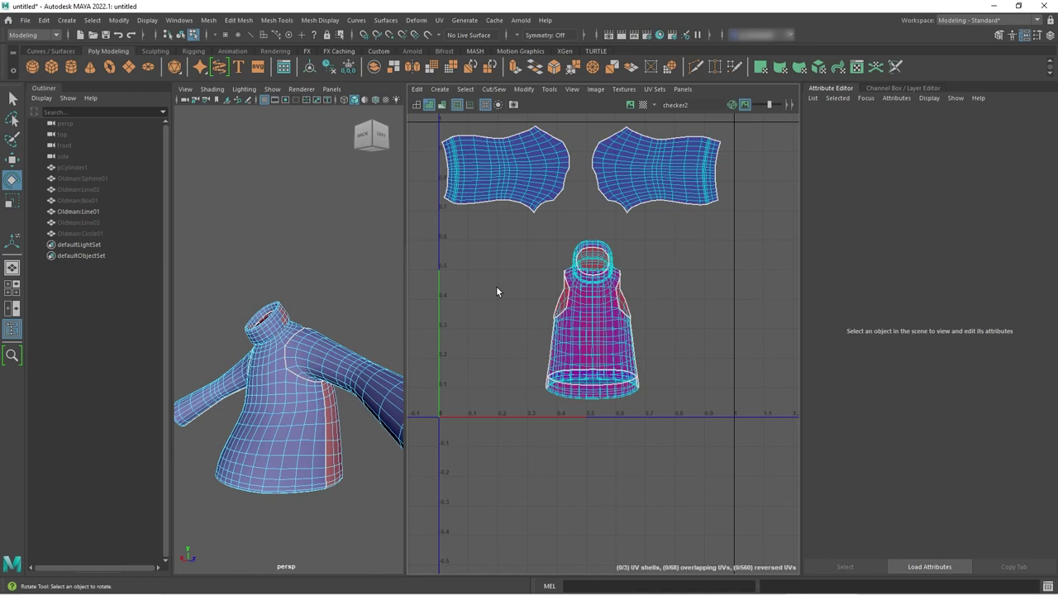
{"action": "key", "text": "ctrl+t"}
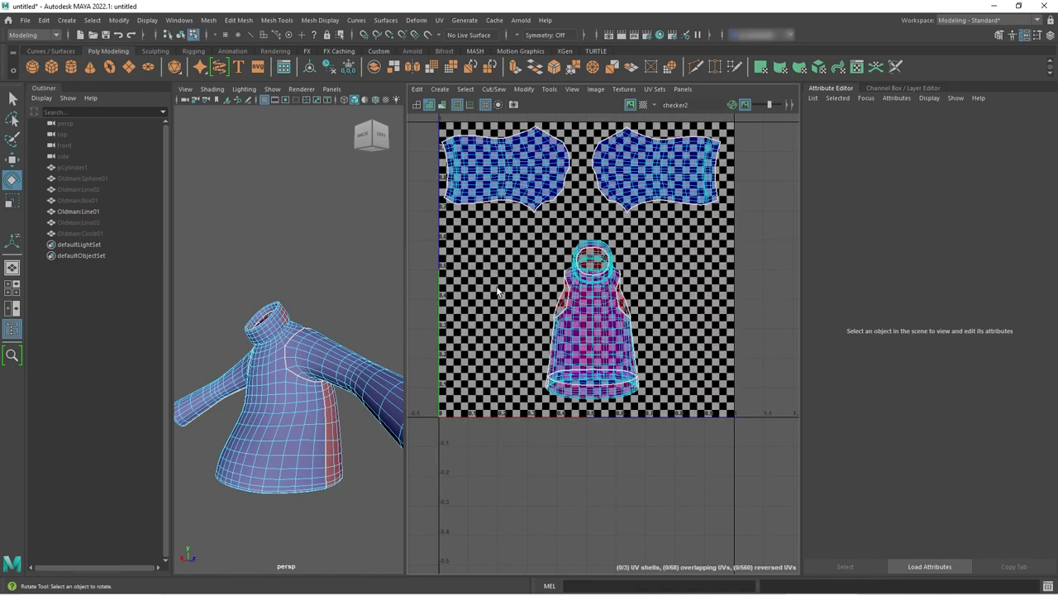
{"action": "key", "text": "ctrl+shift+s"}
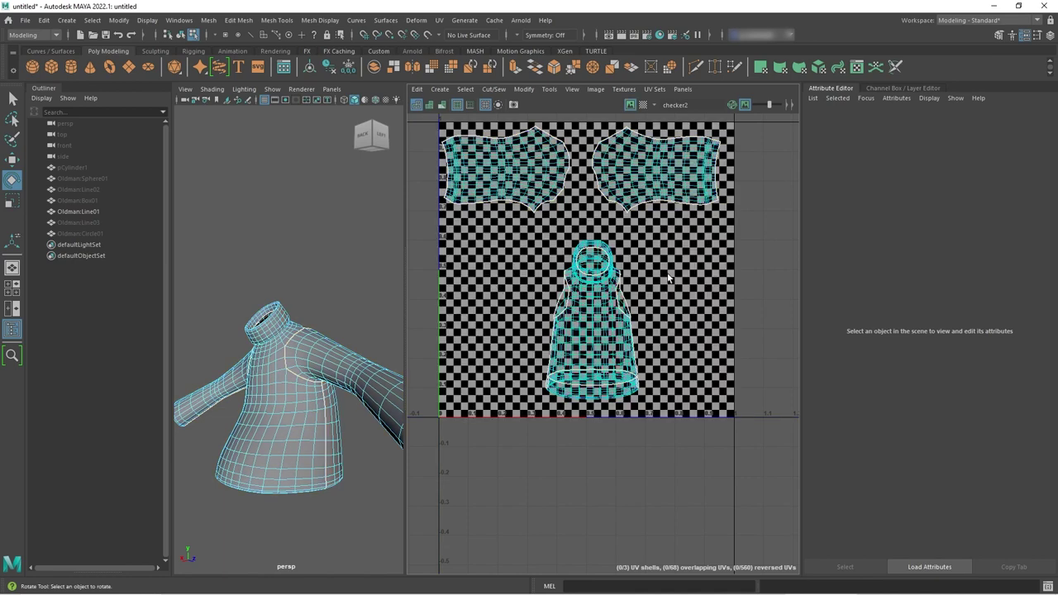
Select the edge loop in the crease where the collar meets the body, hide the checker image behind the UVs, and cut along the loop
{"action": "left_click_drag", "start_coordinate": [283, 384], "coordinate": [356, 400], "text": "alt"}
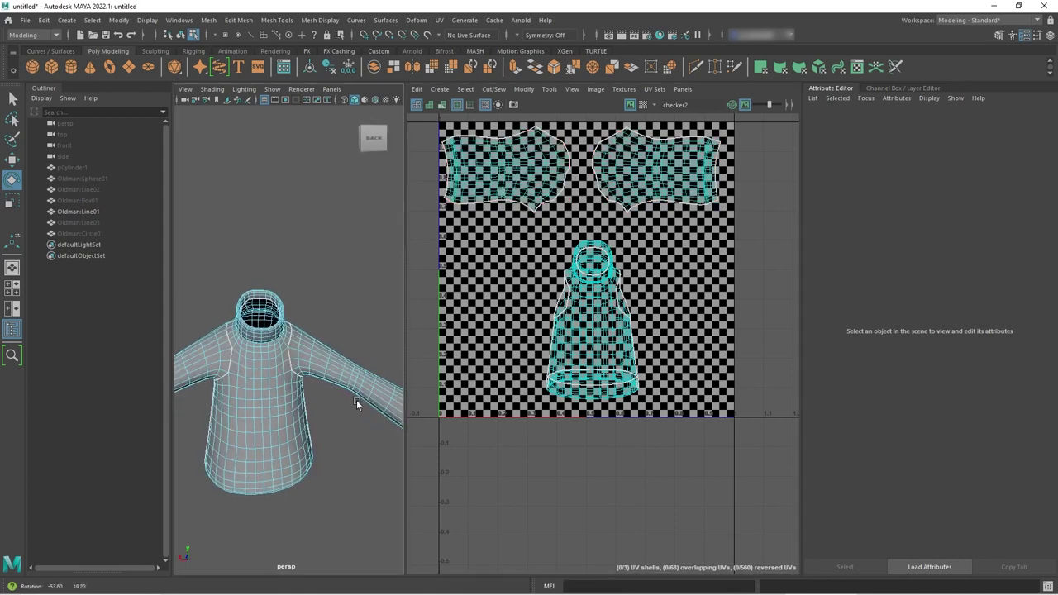
{"action": "right_click_drag", "start_coordinate": [357, 399], "coordinate": [364, 346], "text": "alt"}
{"action": "right_click_drag", "start_coordinate": [289, 318], "coordinate": [346, 370], "text": "alt"}
{"action": "mouse_move", "coordinate": [346, 370]}
{"action": "left_mouse_down", "text": "alt"}
{"action": "mouse_move", "coordinate": [327, 380]}
{"action": "mouse_move", "coordinate": [339, 384]}
{"action": "left_mouse_up", "text": "alt"}
{"action": "right_click_drag", "start_coordinate": [287, 393], "coordinate": [367, 378], "text": "alt"}
{"action": "left_click_drag", "start_coordinate": [367, 378], "coordinate": [309, 371], "text": "alt"}
{"action": "left_click", "coordinate": [287, 357]}
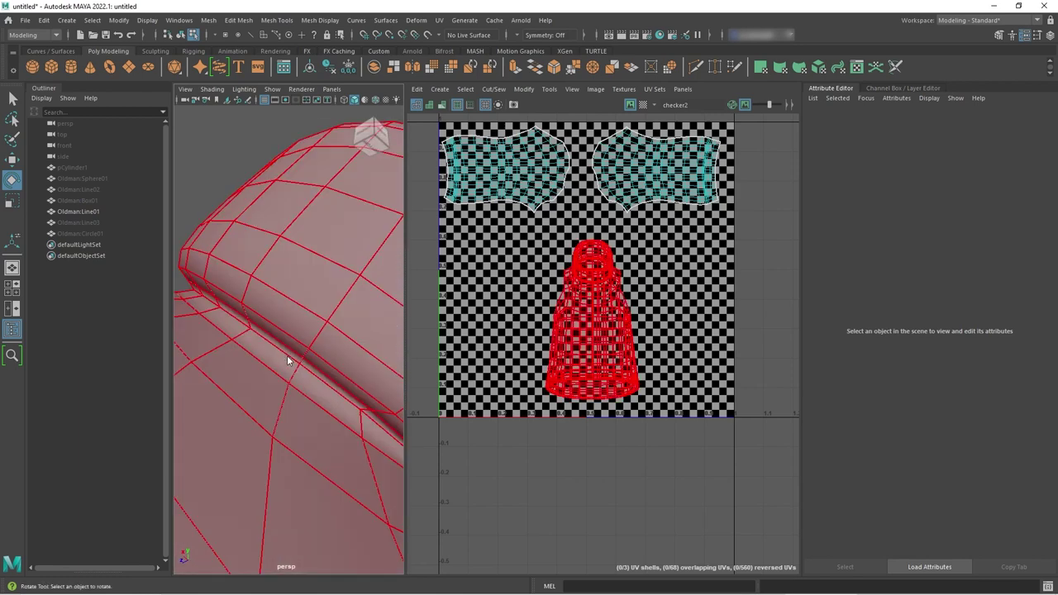
{"action": "right_click", "coordinate": [287, 280]}
{"action": "right_click_drag", "start_coordinate": [287, 281], "coordinate": [288, 250]}
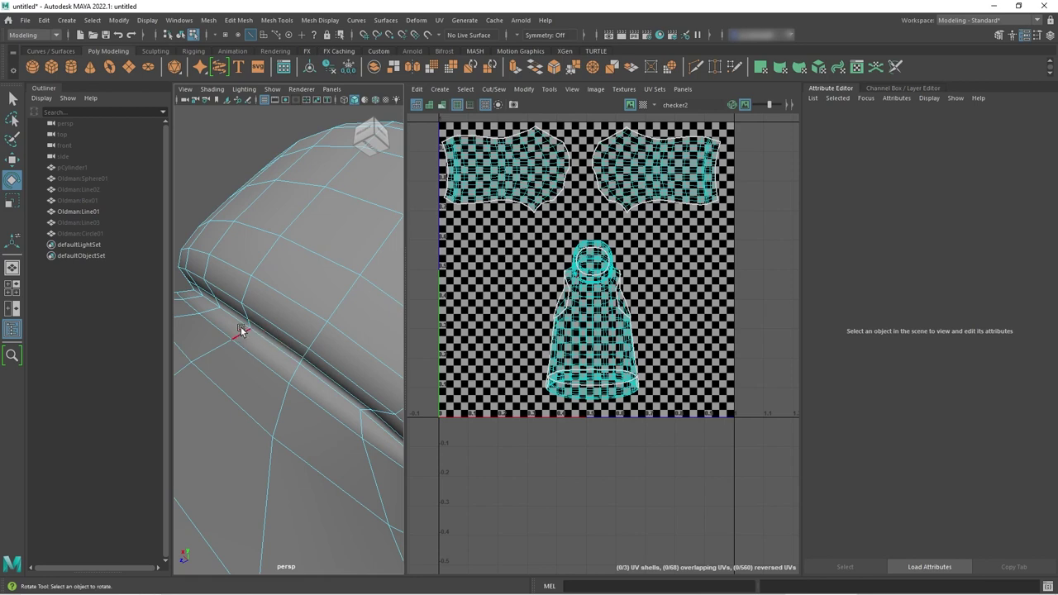
{"action": "left_click", "coordinate": [235, 322]}
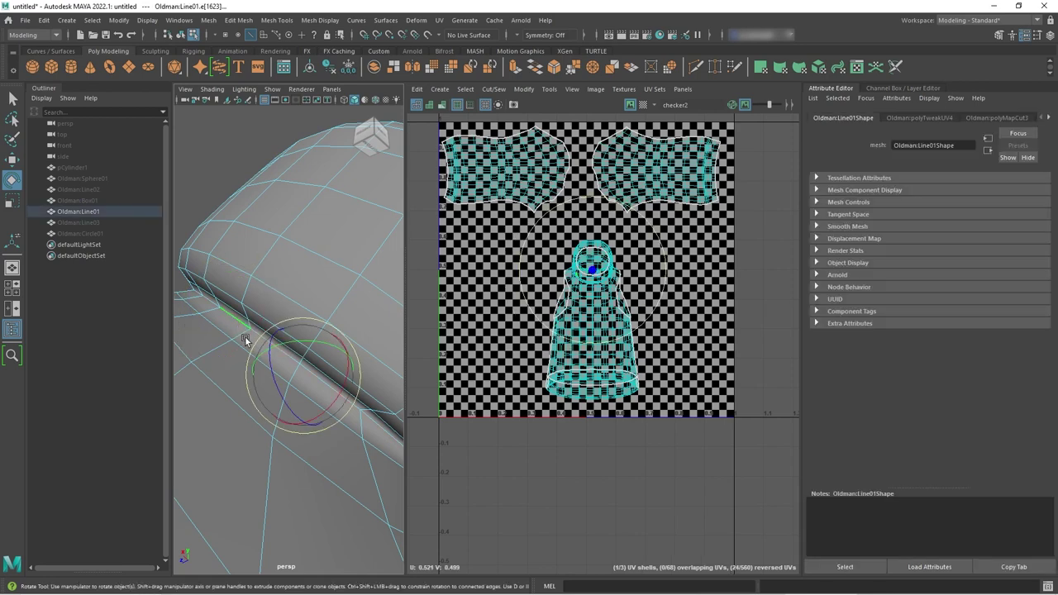
{"action": "key", "text": "f"}
{"action": "right_click_drag", "start_coordinate": [274, 445], "coordinate": [207, 449], "text": "alt"}
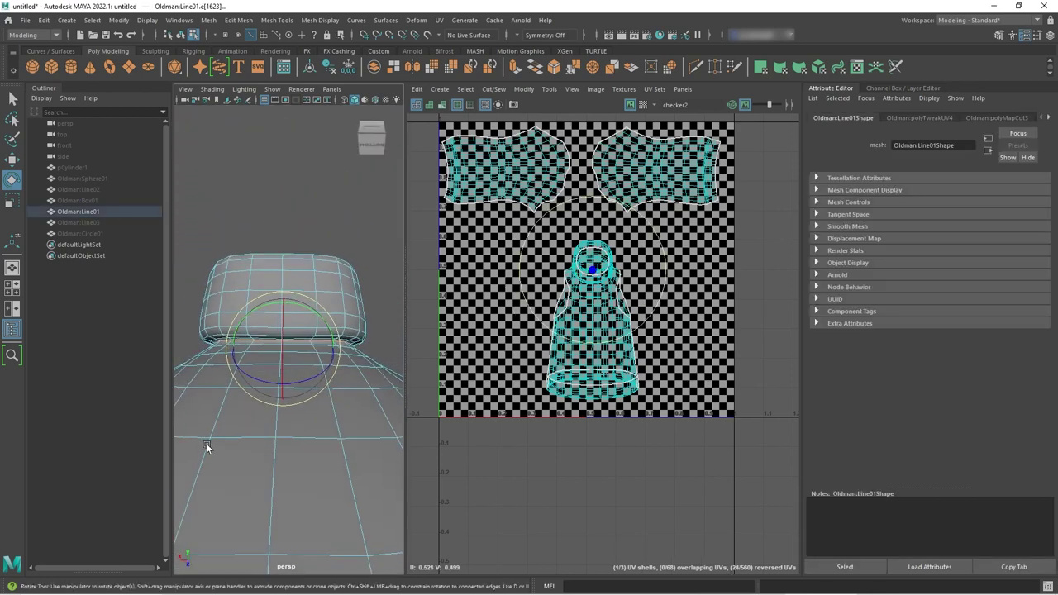
{"action": "left_click_drag", "start_coordinate": [208, 449], "coordinate": [238, 452], "text": "alt"}
{"action": "scroll", "coordinate": [581, 284], "scroll_direction": "up", "scroll_amount": 10}
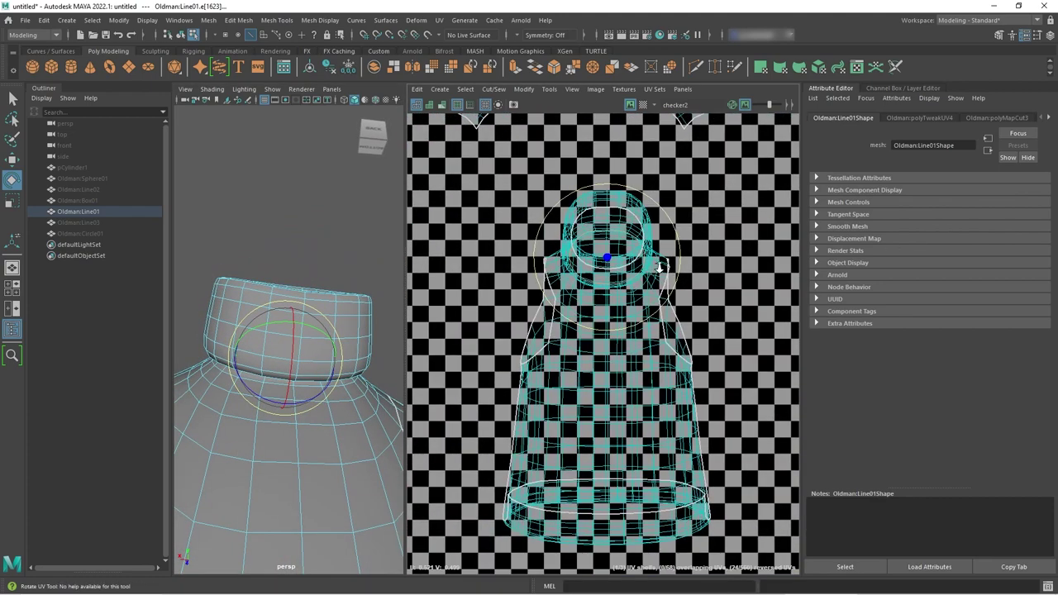
{"action": "left_click", "coordinate": [630, 106]}
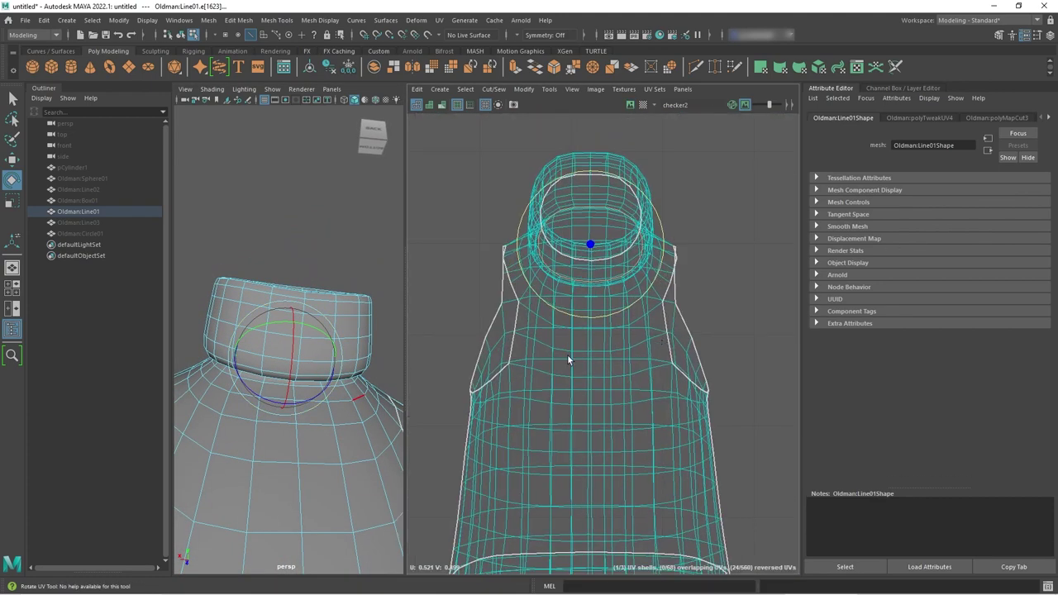
{"action": "middle_click_drag", "start_coordinate": [567, 359], "coordinate": [558, 417], "text": "alt"}
{"action": "left_click", "coordinate": [495, 89]}
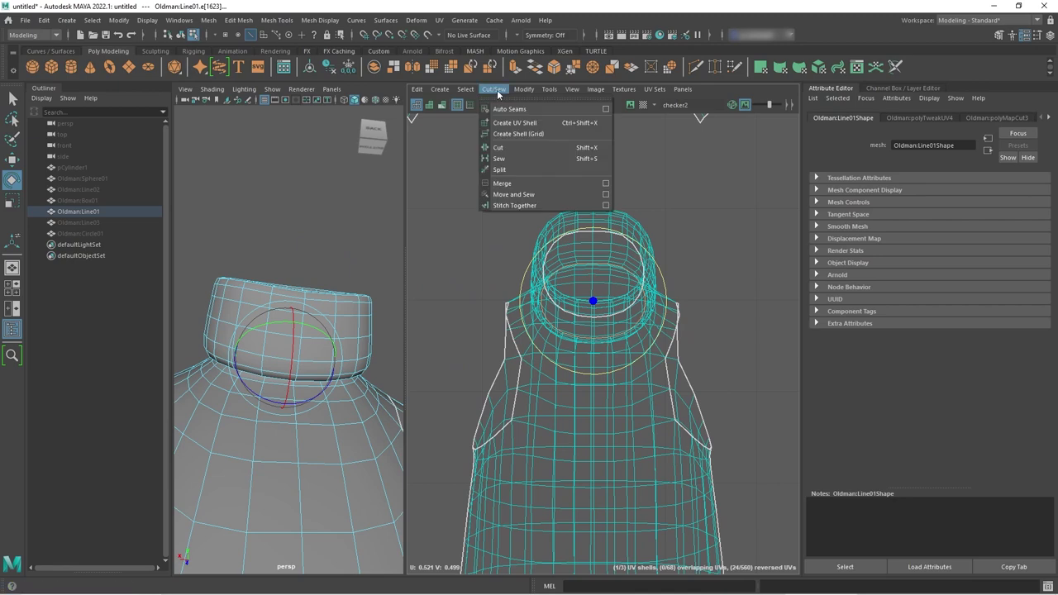
{"action": "left_click", "coordinate": [501, 146]}
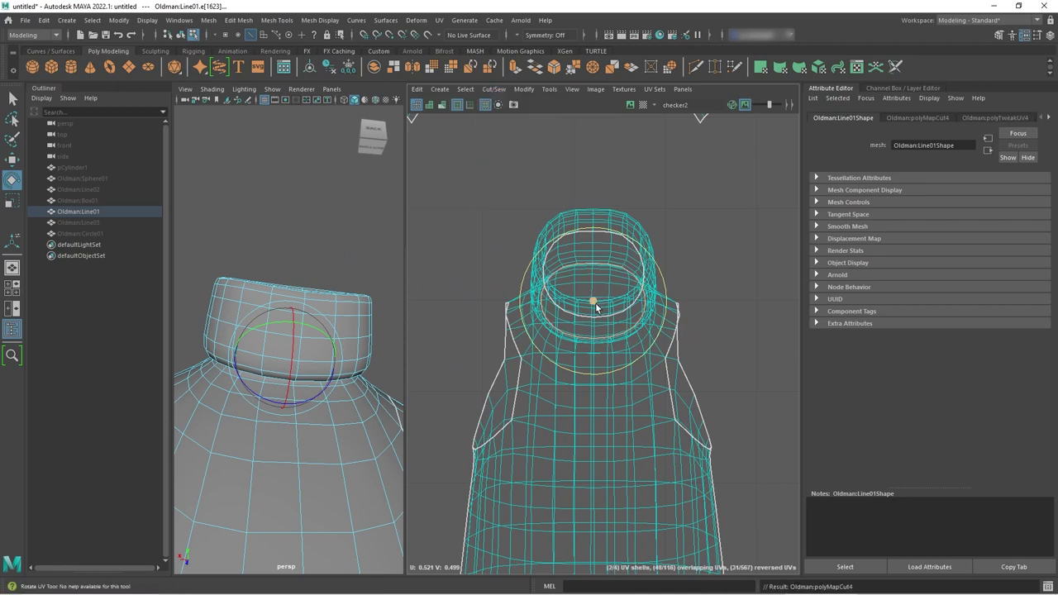
Select the separated collar shell and move it up and sideways until it is clear of the body shell
{"action": "right_click_drag", "start_coordinate": [599, 238], "coordinate": [570, 230]}
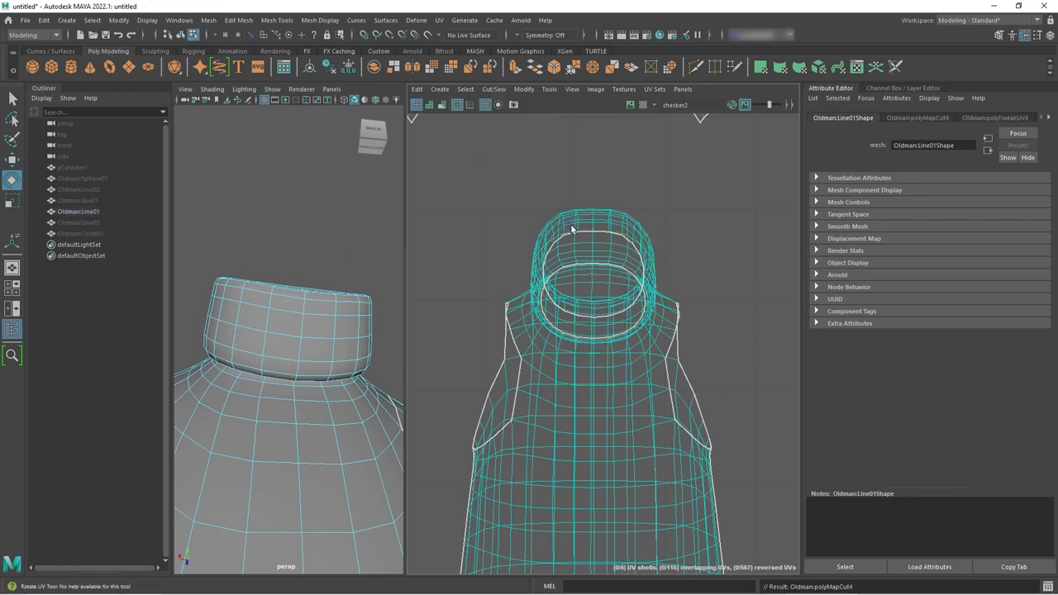
{"action": "left_click", "coordinate": [595, 280]}
{"action": "key", "text": "w"}
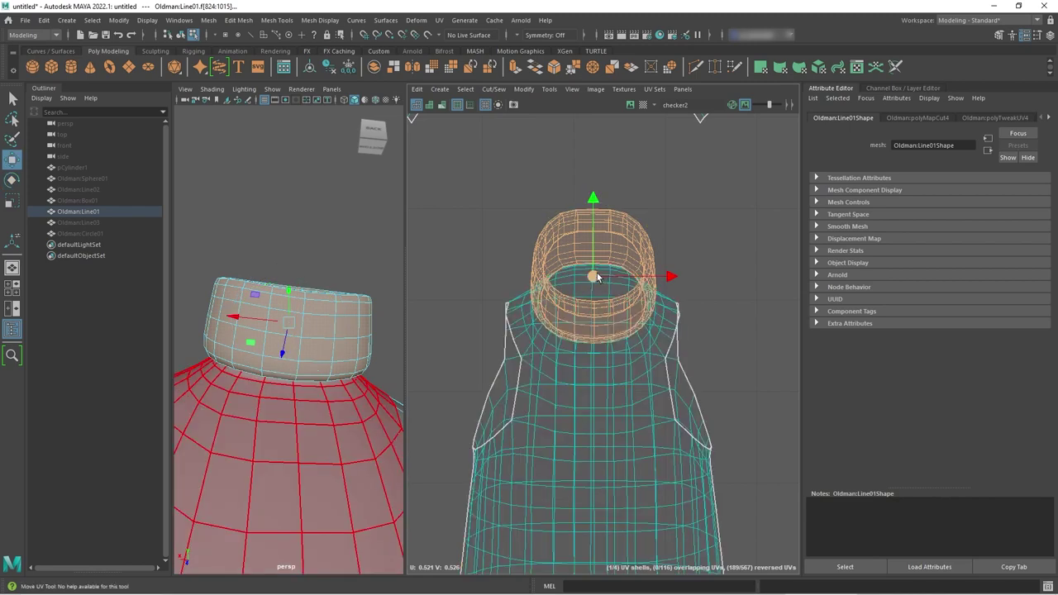
{"action": "left_click_drag", "start_coordinate": [593, 245], "coordinate": [592, 176]}
{"action": "scroll", "coordinate": [726, 256], "scroll_direction": "down", "scroll_amount": 2}
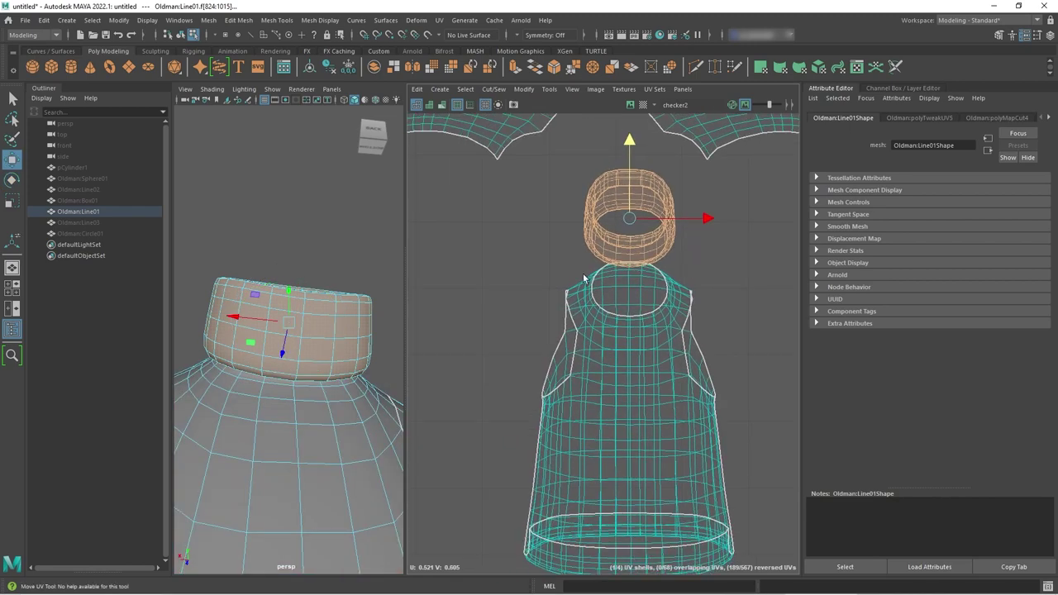
{"action": "scroll", "coordinate": [716, 263], "scroll_direction": "up", "scroll_amount": 3}
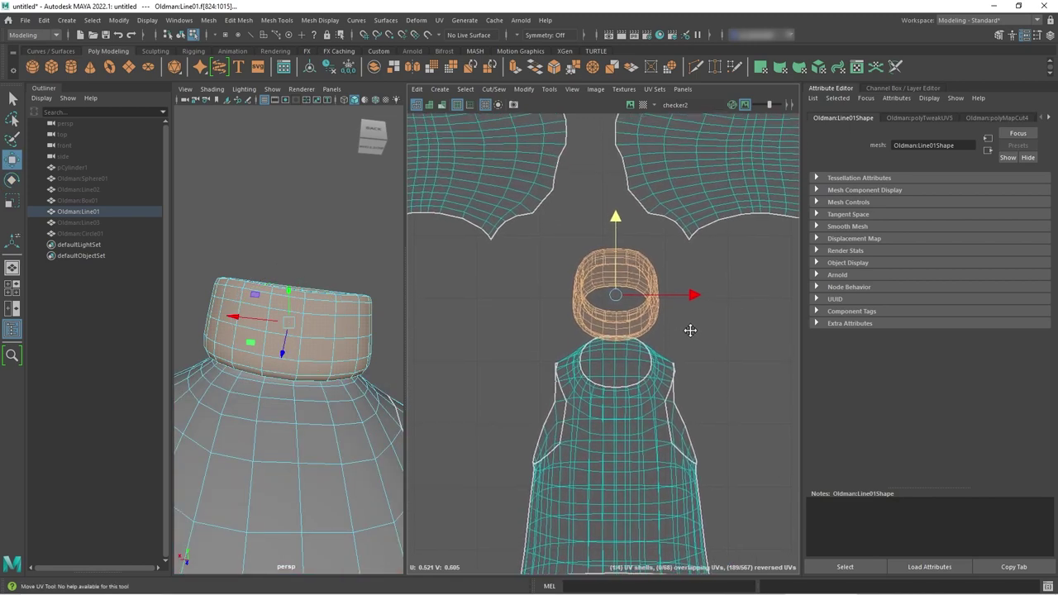
{"action": "left_click_drag", "start_coordinate": [694, 298], "coordinate": [578, 299]}
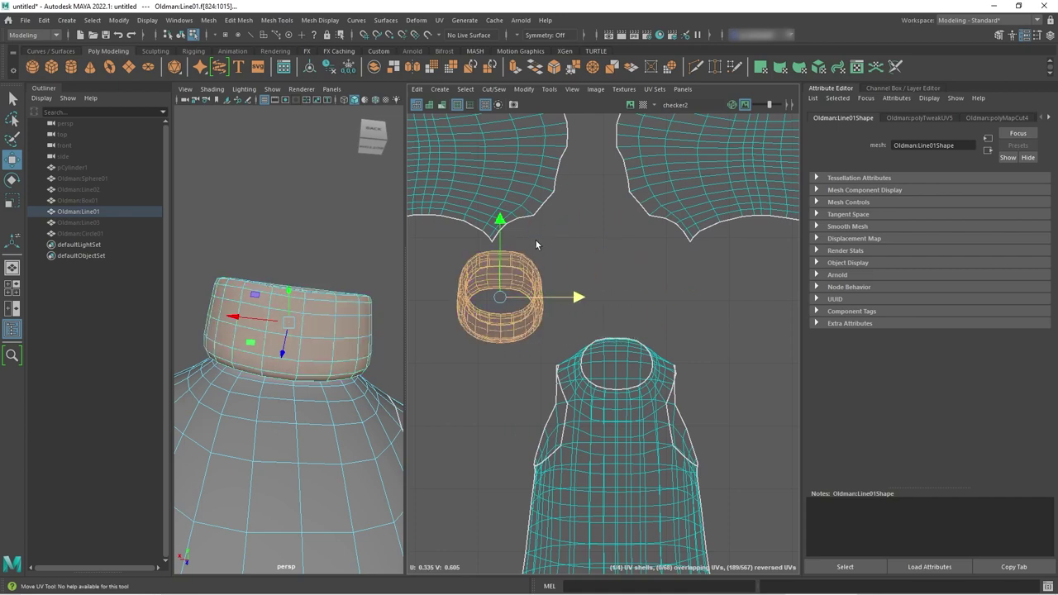
Unfold the collar's UV shell and deselect it
{"action": "left_click", "coordinate": [523, 89]}
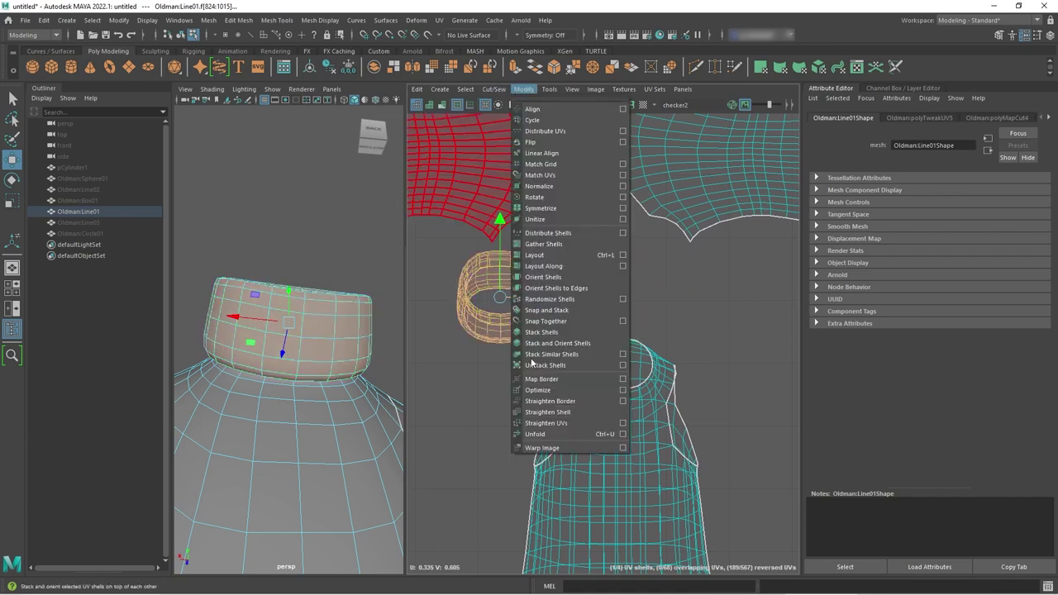
{"action": "left_click", "coordinate": [537, 436]}
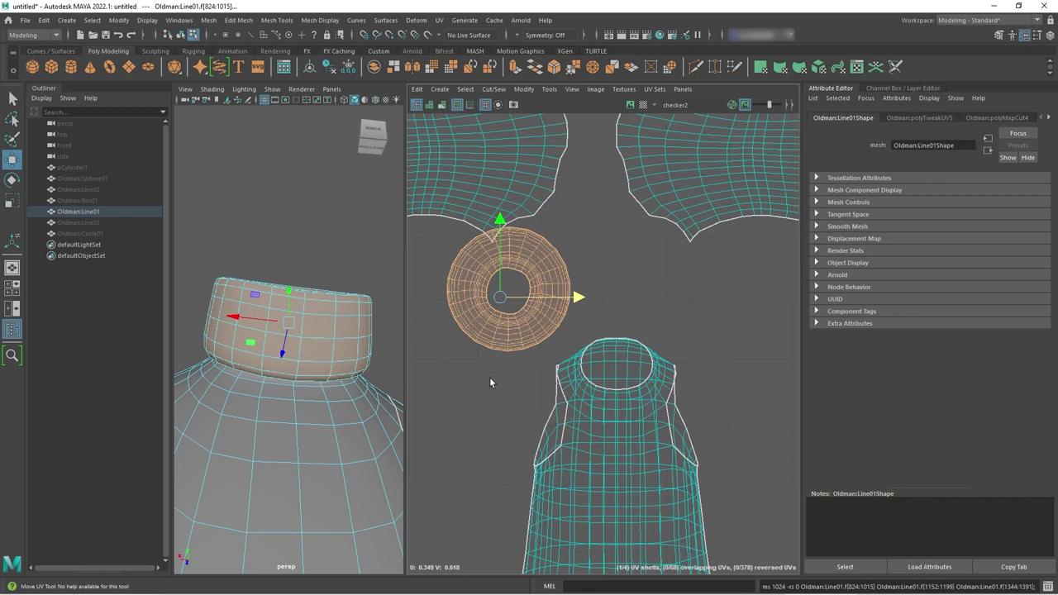
{"action": "middle_click_drag", "start_coordinate": [489, 377], "coordinate": [486, 401], "text": "alt"}
{"action": "right_click_drag", "start_coordinate": [485, 402], "coordinate": [554, 395], "text": "alt"}
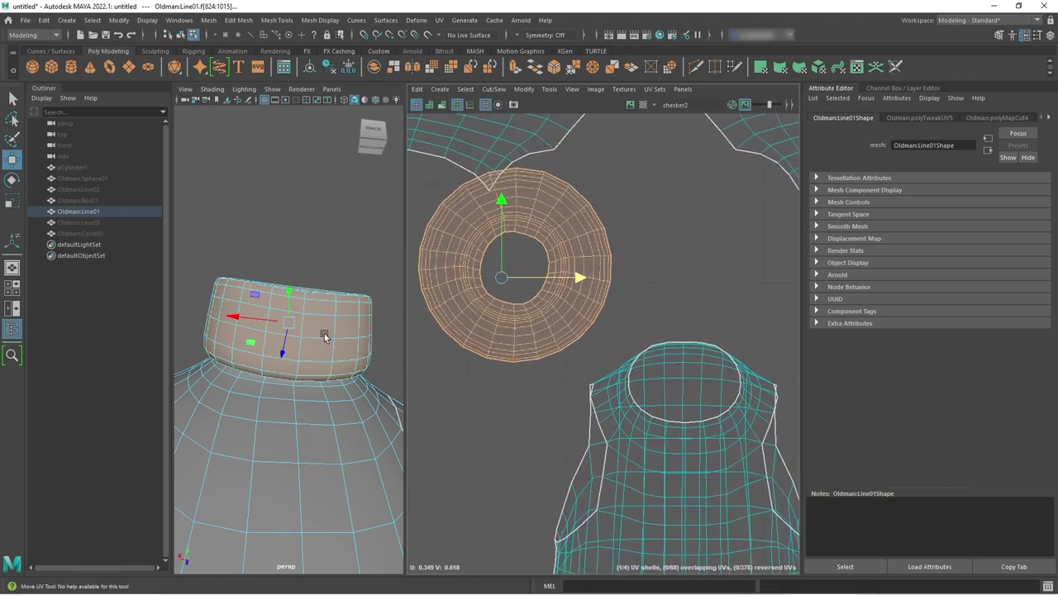
{"action": "key", "text": "alt"}
{"action": "left_click", "coordinate": [303, 238]}
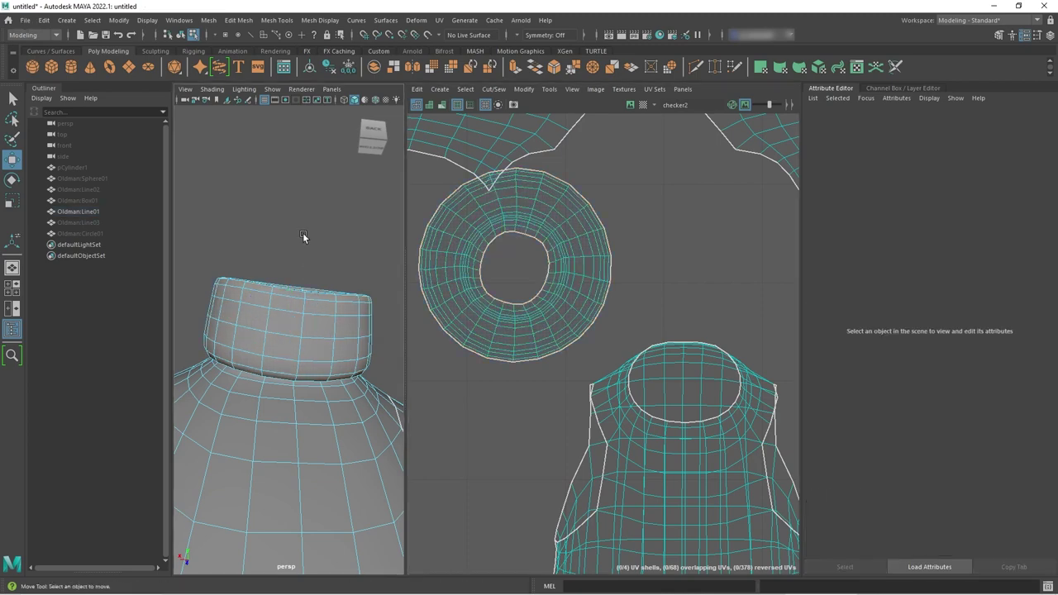
Show the checker texture on the shirt and compare the checks on the collar with its ring-shaped shell to examine distortion
{"action": "key", "text": "5"}
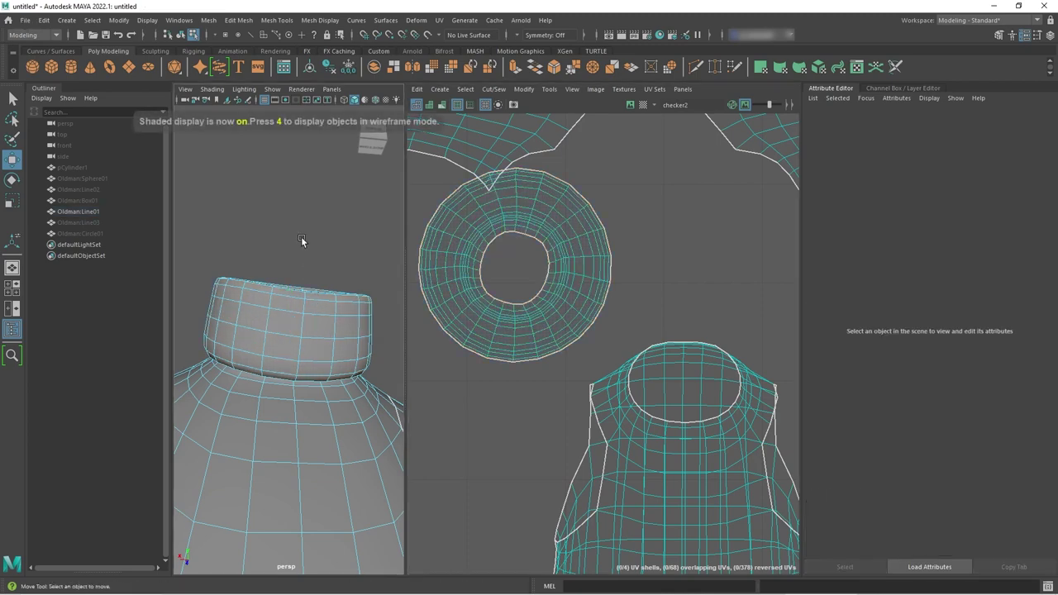
{"action": "key", "text": "6"}
{"action": "left_click", "coordinate": [333, 349]}
{"action": "left_click_drag", "start_coordinate": [329, 359], "coordinate": [341, 387], "text": "alt"}
{"action": "left_click", "coordinate": [539, 278]}
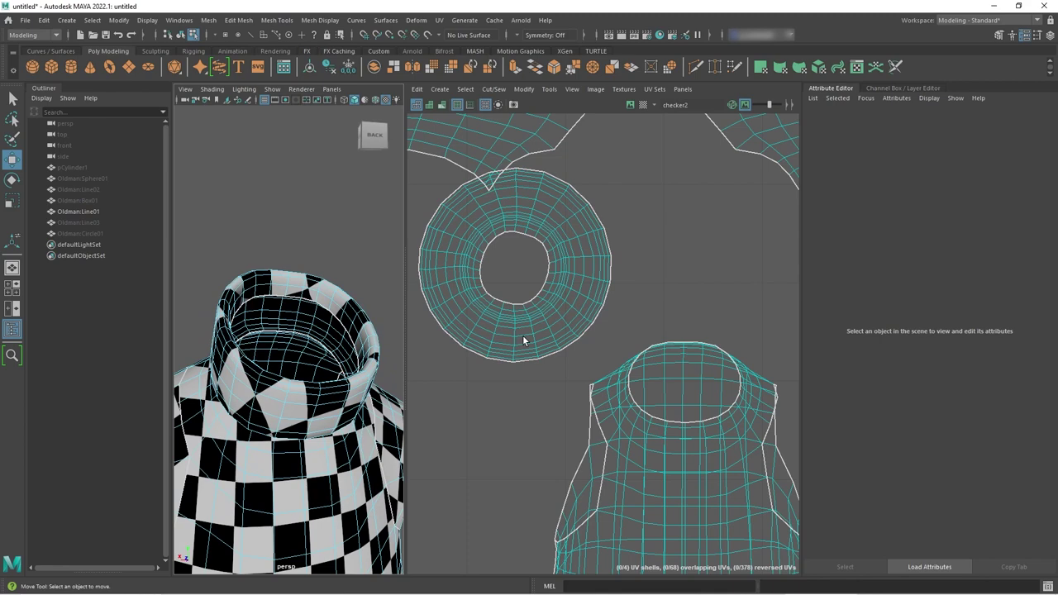
{"action": "left_click", "coordinate": [522, 335]}
{"action": "left_click", "coordinate": [534, 261]}
{"action": "left_click", "coordinate": [569, 239]}
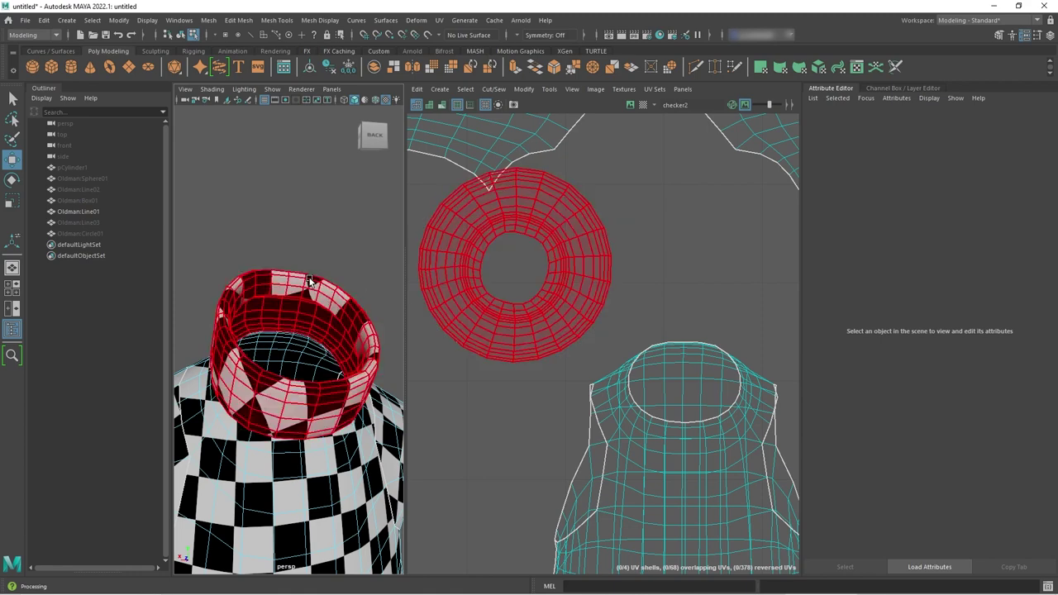
{"action": "left_click", "coordinate": [518, 265]}
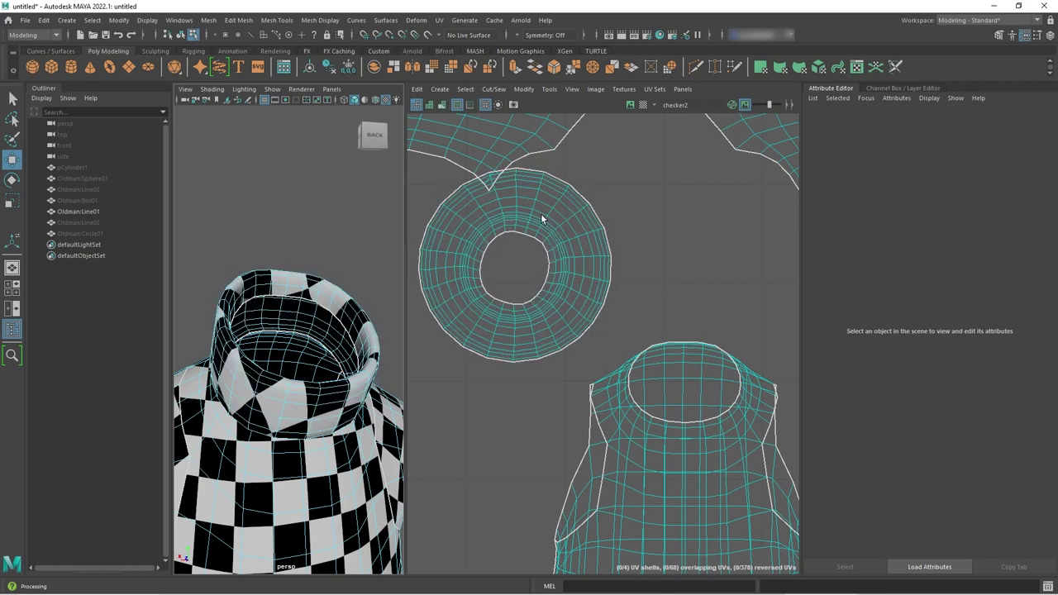
{"action": "left_click", "coordinate": [289, 294]}
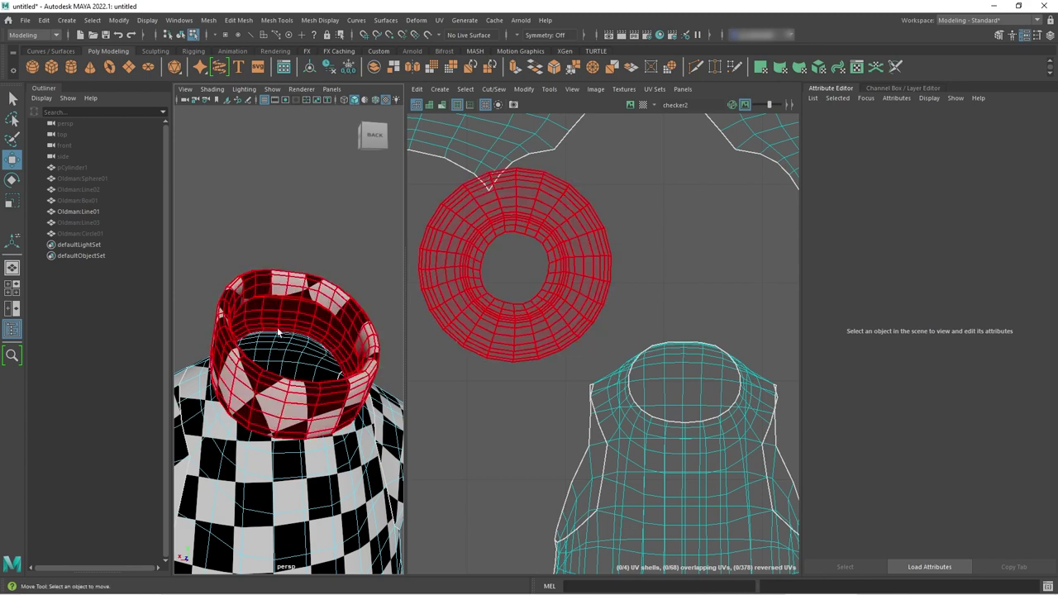
{"action": "left_click", "coordinate": [286, 361]}
{"action": "left_click", "coordinate": [474, 333]}
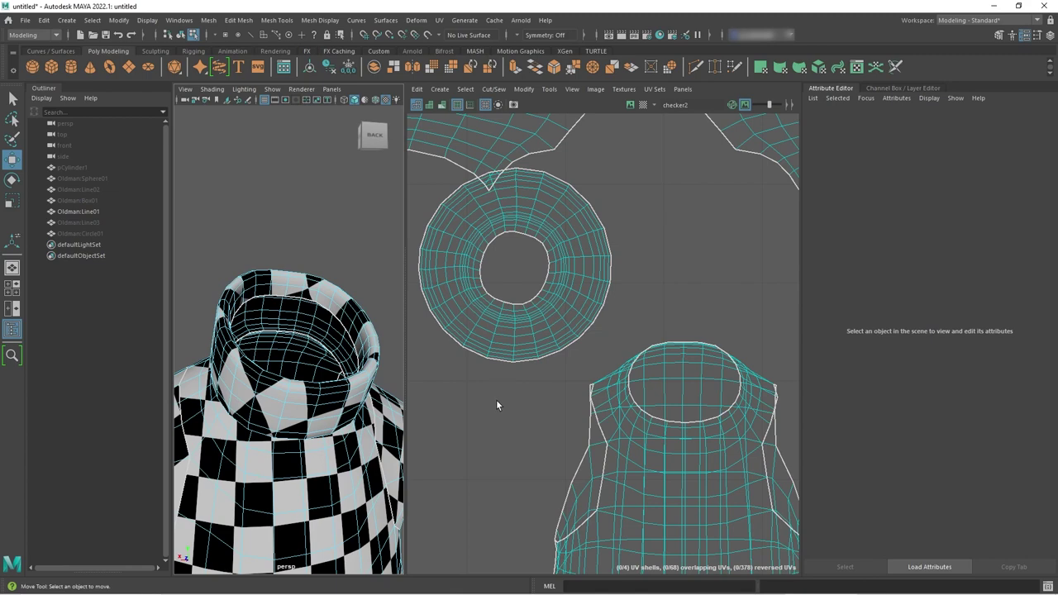
Select the ring-shaped collar shell and move it down so it no longer overlaps the sleeve shell
{"action": "right_click_drag", "start_coordinate": [530, 321], "coordinate": [521, 292]}
{"action": "left_click", "coordinate": [539, 321]}
{"action": "key", "text": "ctrl+F11"}
{"action": "left_click_drag", "start_coordinate": [514, 265], "coordinate": [514, 301]}
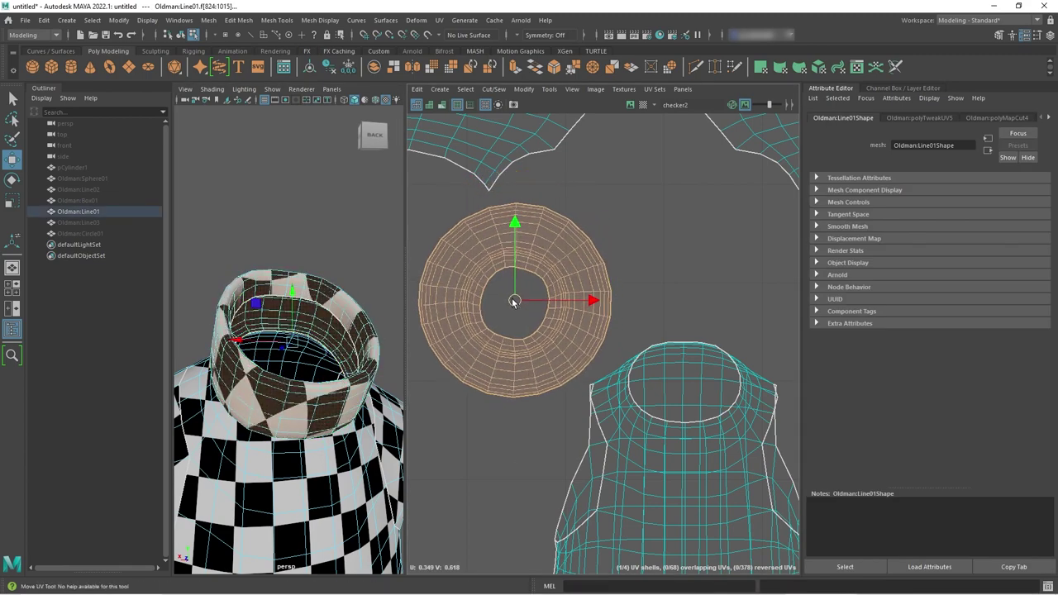
Try to select the vertical edge line at the front centre of the collar on the shirt model
{"action": "left_click_drag", "start_coordinate": [217, 385], "coordinate": [343, 405], "text": "alt"}
{"action": "scroll", "coordinate": [339, 388], "scroll_direction": "up", "scroll_amount": 3}
{"action": "right_click", "coordinate": [300, 259]}
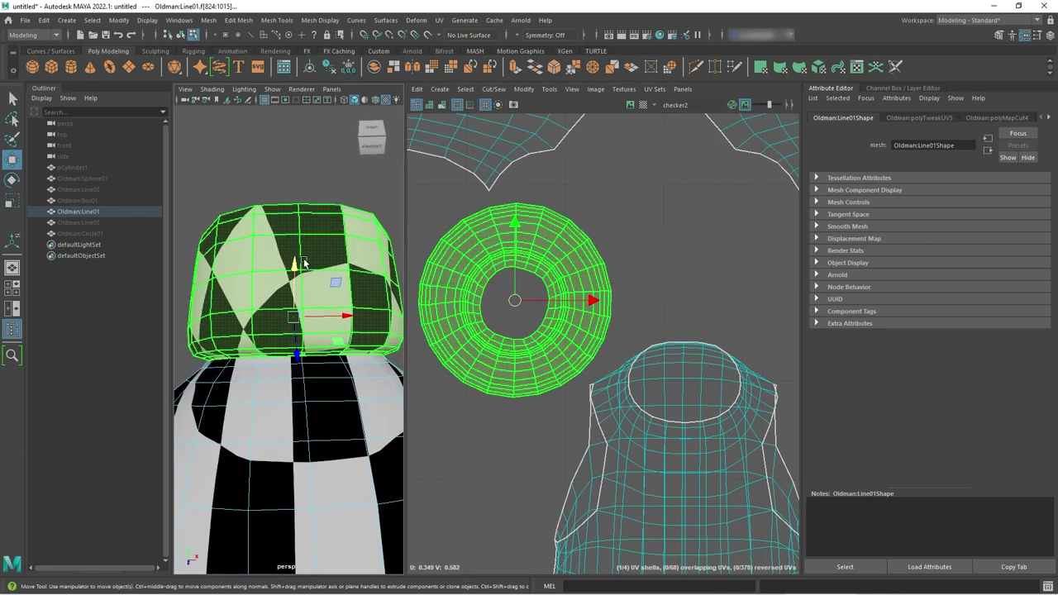
{"action": "right_click_drag", "start_coordinate": [304, 261], "coordinate": [302, 230]}
{"action": "left_click", "coordinate": [300, 242]}
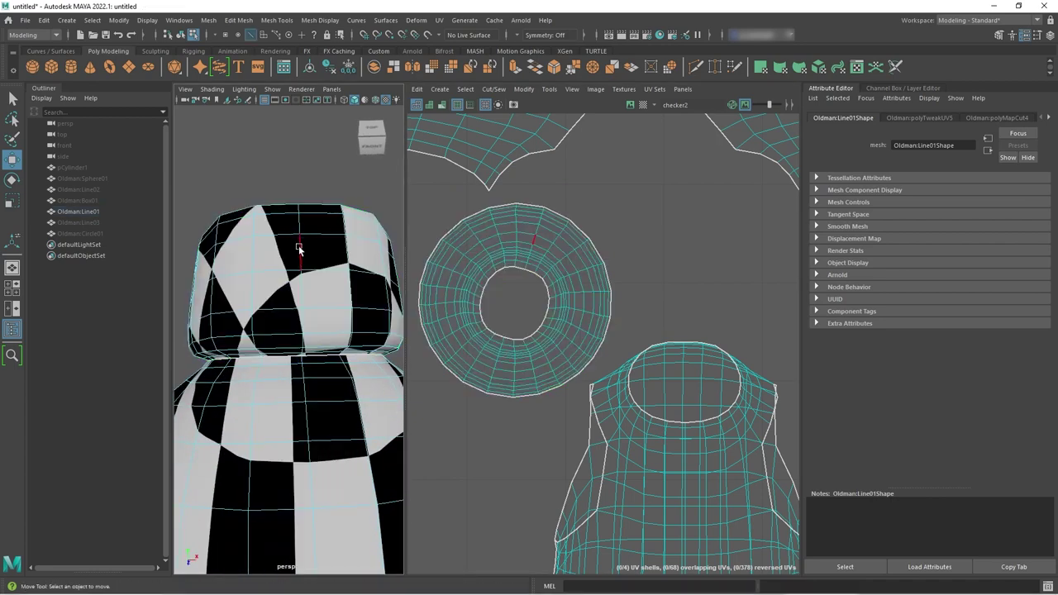
{"action": "left_click", "coordinate": [299, 250]}
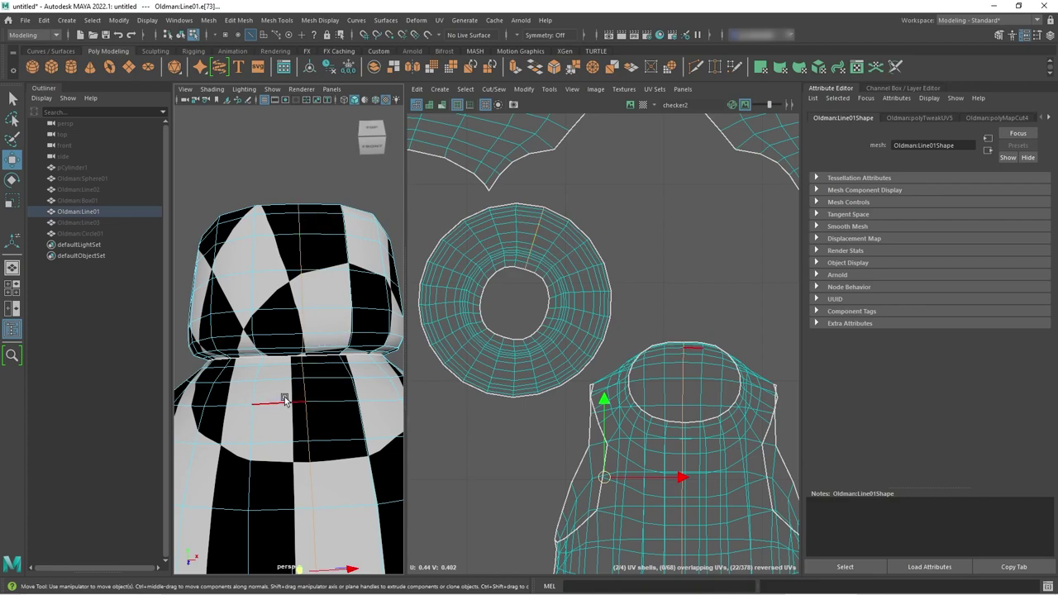
{"action": "scroll", "coordinate": [331, 372], "scroll_direction": "down", "scroll_amount": 3}
{"action": "left_click_drag", "start_coordinate": [339, 380], "coordinate": [293, 291], "text": "alt"}
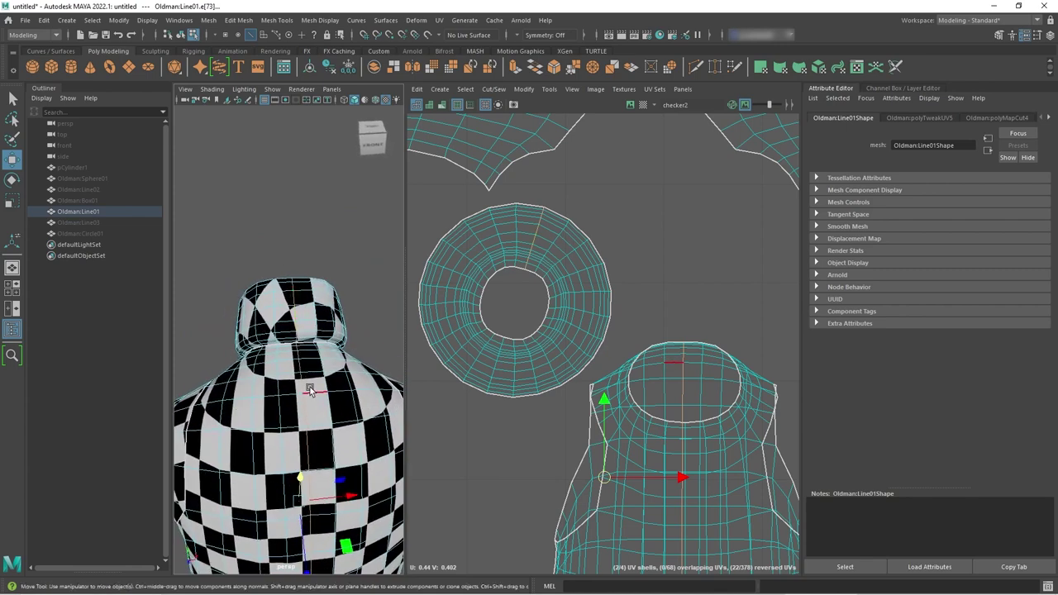
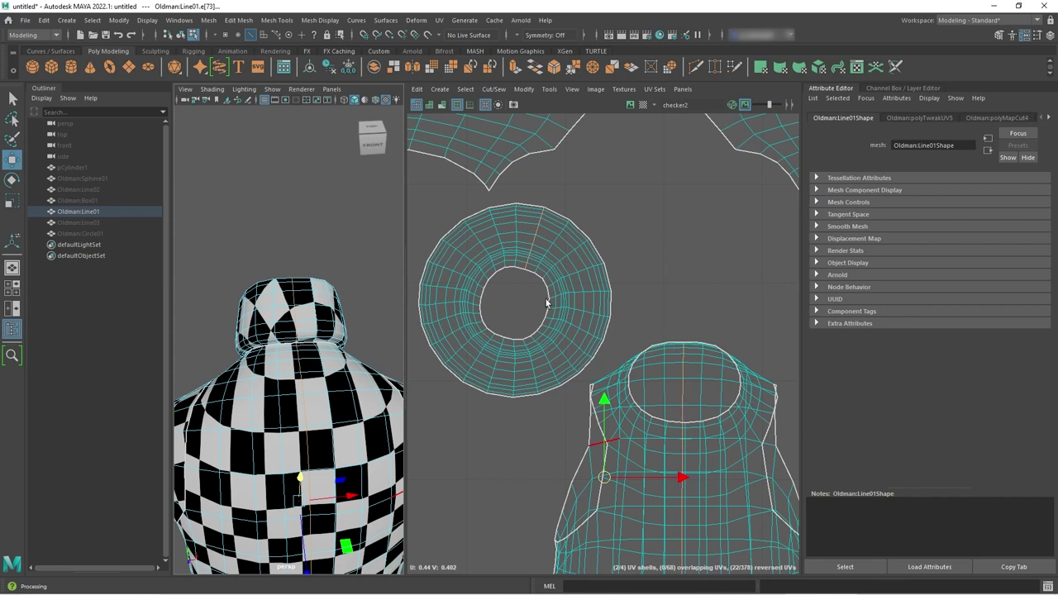
Compare selecting the collar's vertical edge line on its ring-shaped UV shell with selecting it on the shirt model
{"action": "right_click_drag", "start_coordinate": [509, 299], "coordinate": [719, 296], "text": "alt"}
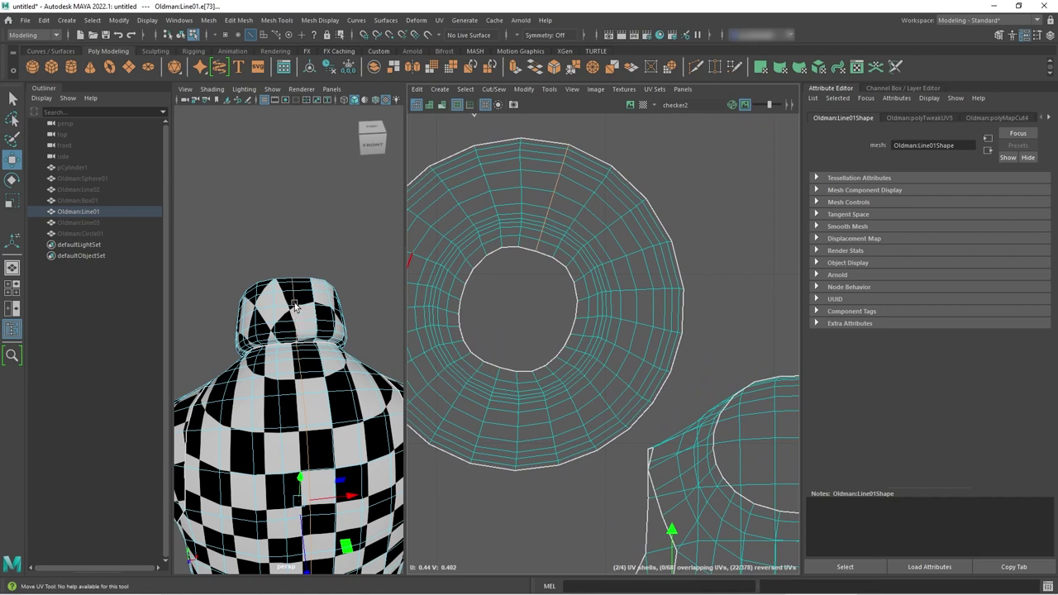
{"action": "left_click", "coordinate": [588, 147]}
{"action": "key", "text": "w"}
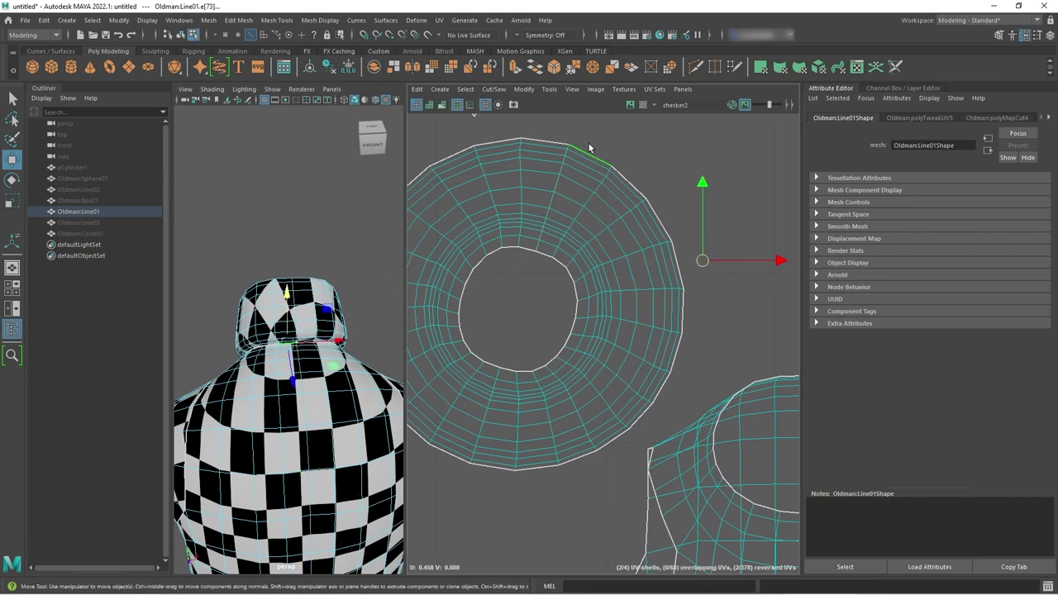
{"action": "left_click", "coordinate": [555, 187]}
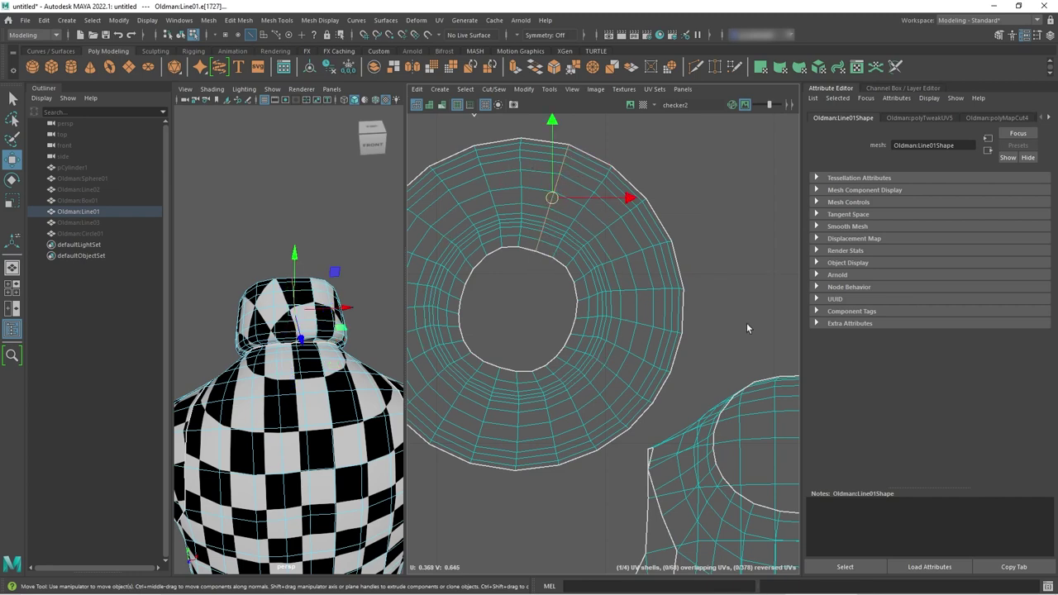
{"action": "scroll", "coordinate": [746, 328], "scroll_direction": "down", "scroll_amount": 2}
{"action": "middle_click_drag", "start_coordinate": [777, 376], "coordinate": [717, 357], "text": "alt"}
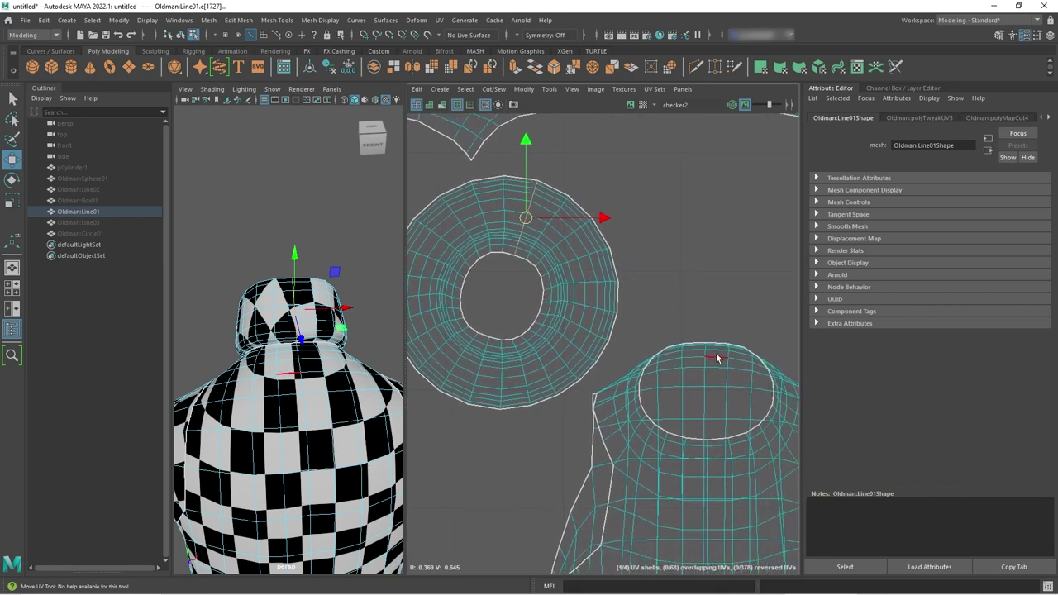
{"action": "left_click", "coordinate": [525, 210]}
{"action": "left_click", "coordinate": [527, 206]}
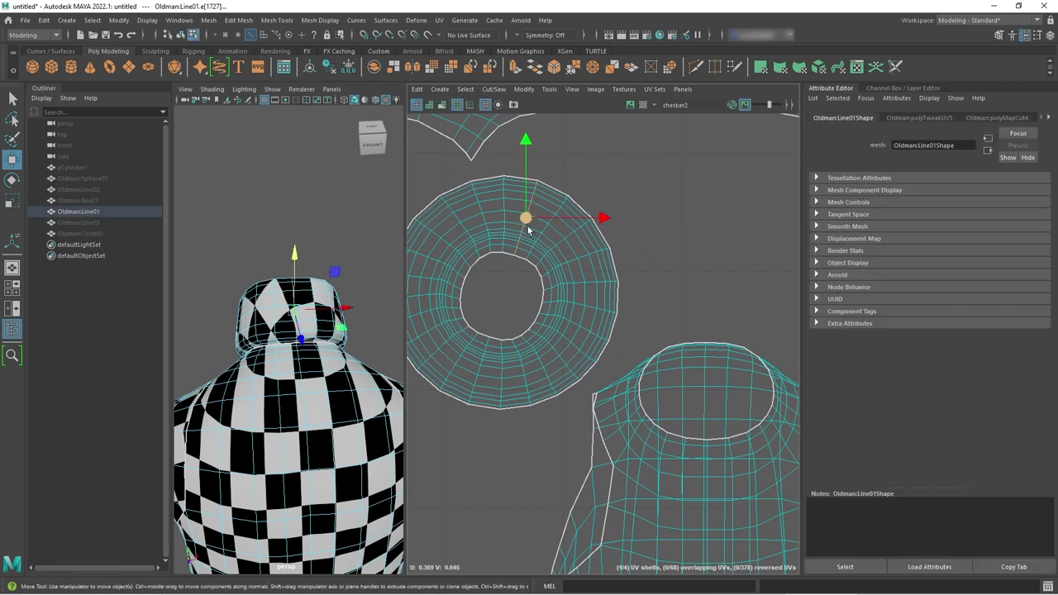
{"action": "left_click", "coordinate": [275, 252]}
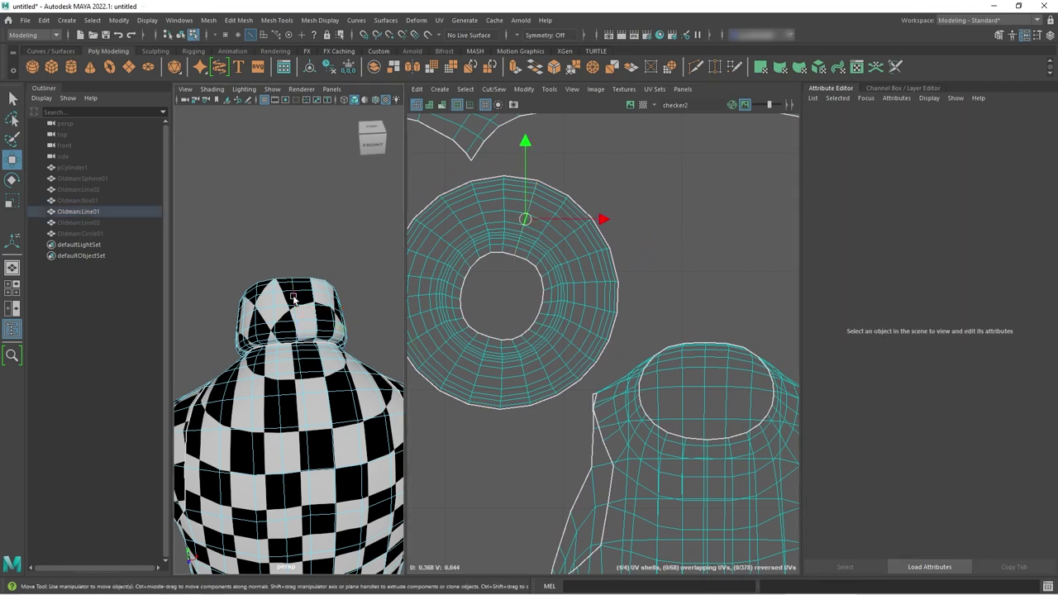
{"action": "left_click", "coordinate": [293, 298]}
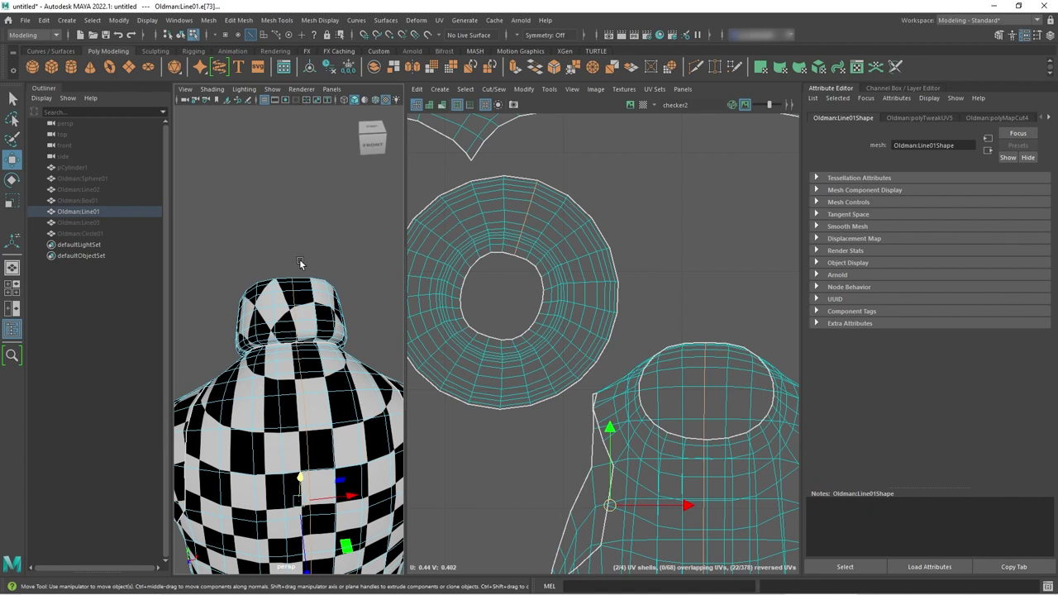
Select the radial edge line across the ring-shaped collar shell and cut the UVs along it
{"action": "left_click", "coordinate": [622, 223]}
{"action": "left_click", "coordinate": [528, 207]}
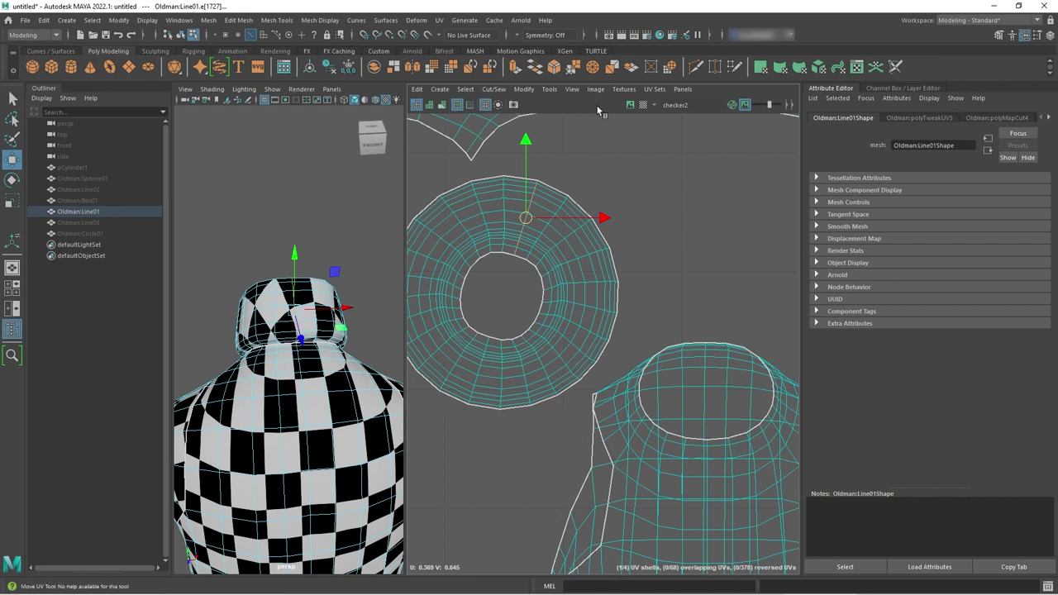
{"action": "left_click", "coordinate": [495, 90]}
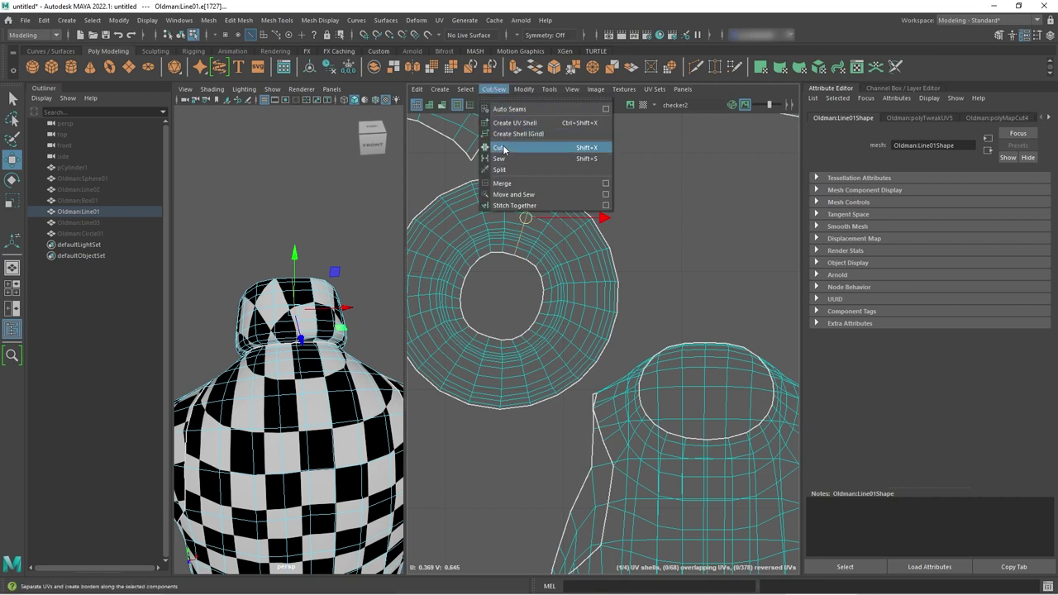
{"action": "left_click", "coordinate": [502, 150]}
Select the cut collar shell and unfold it into a strip
{"action": "right_click_drag", "start_coordinate": [535, 216], "coordinate": [541, 240]}
{"action": "left_click", "coordinate": [523, 89]}
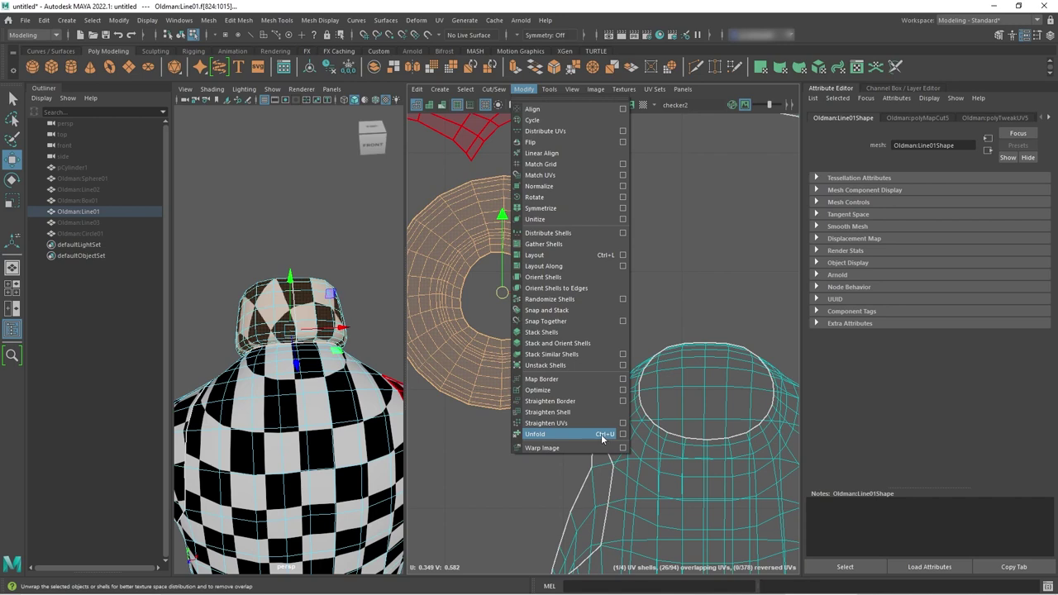
{"action": "left_click", "coordinate": [546, 434]}
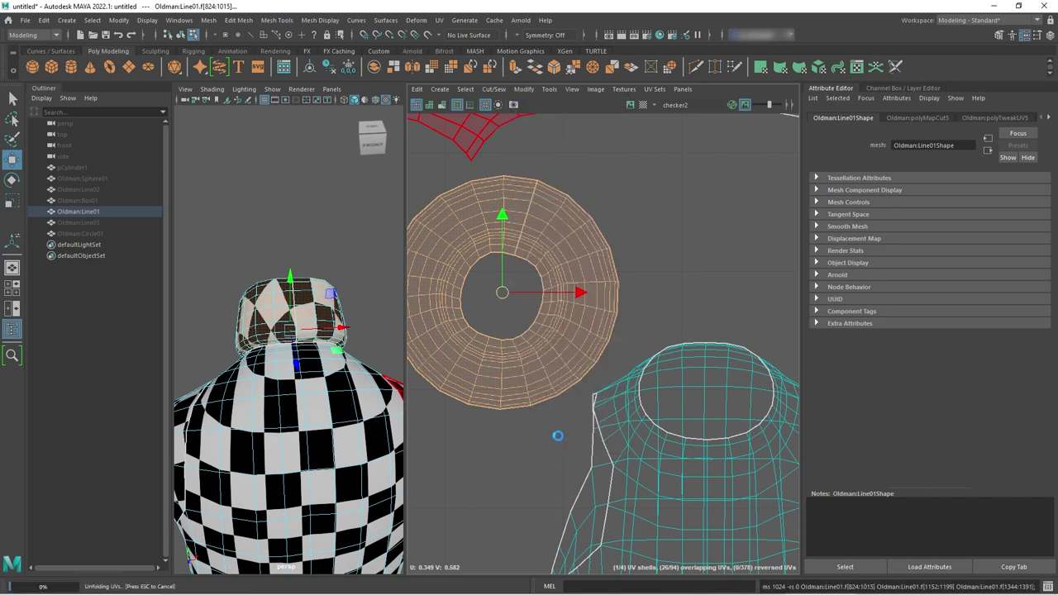
{"action": "left_click", "coordinate": [495, 91]}
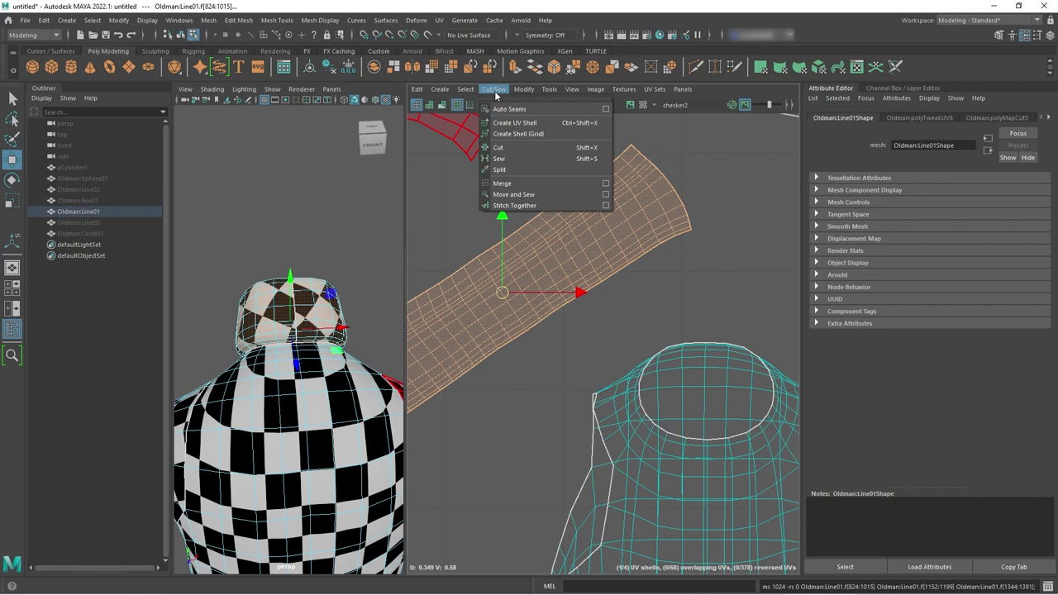
{"action": "left_click", "coordinate": [581, 150]}
{"action": "scroll", "coordinate": [697, 300], "scroll_direction": "down", "scroll_amount": 4}
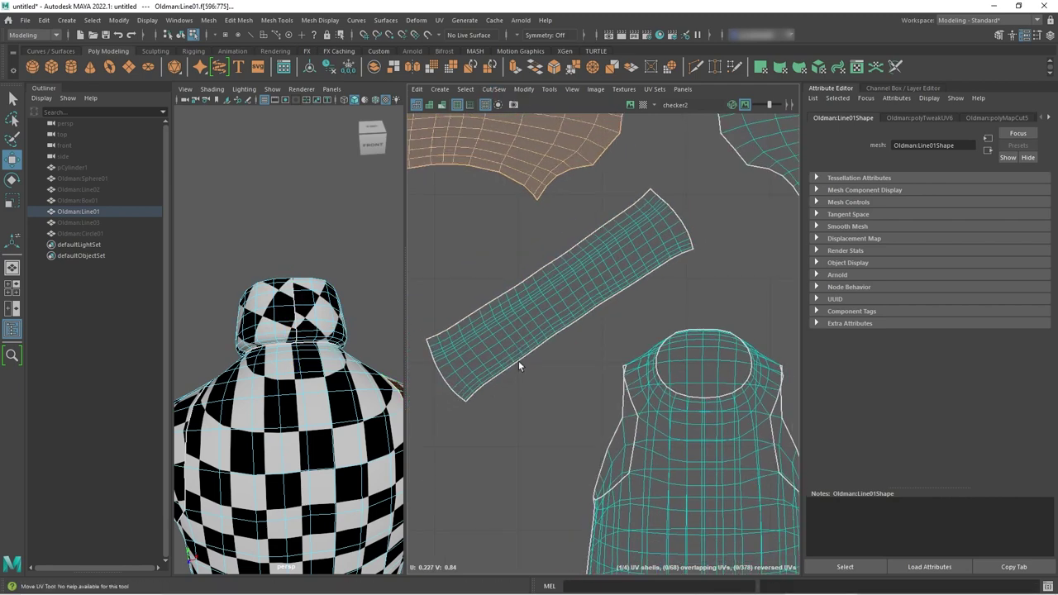
Select the collar strip's UV shell and rotate it clockwise until it lies horizontally
{"action": "left_click_drag", "start_coordinate": [265, 384], "coordinate": [324, 390], "text": "alt"}
{"action": "left_click", "coordinate": [487, 344]}
{"action": "key", "text": "F8"}
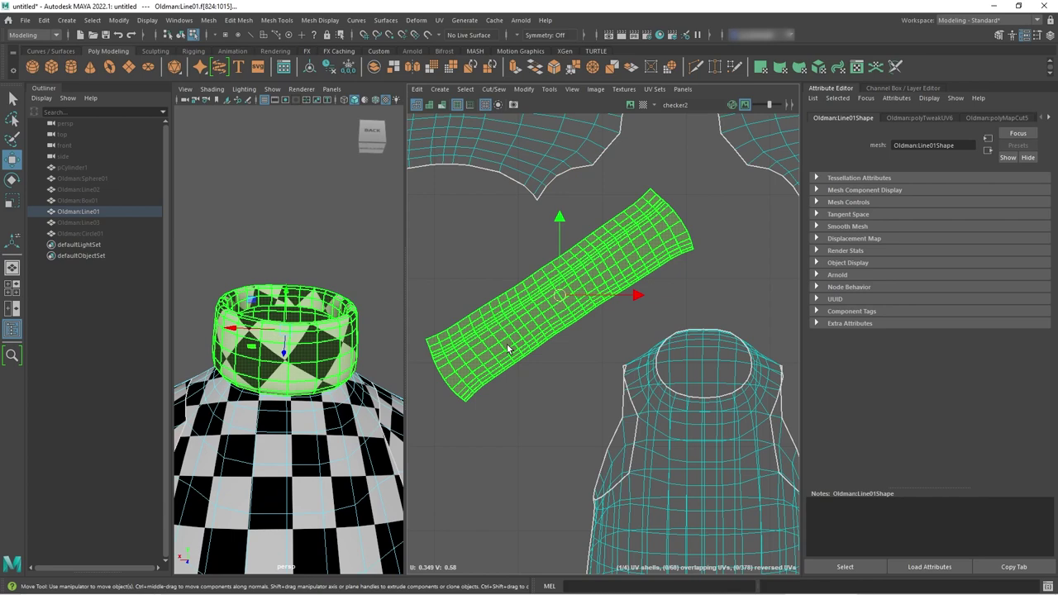
{"action": "key", "text": "F8"}
{"action": "key", "text": "e"}
{"action": "key", "text": "F8"}
{"action": "key", "text": "F8"}
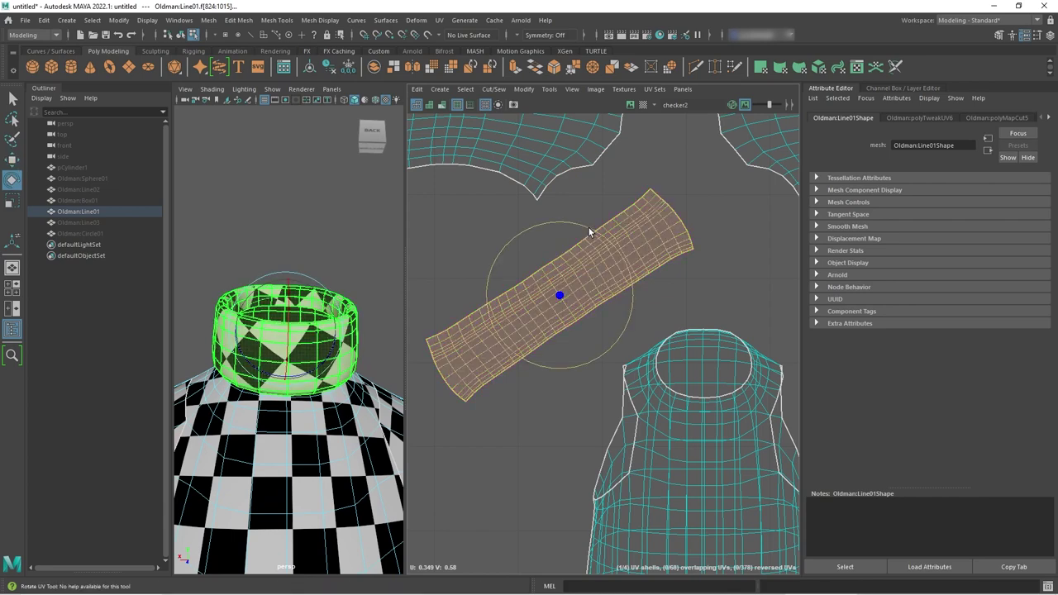
{"action": "left_click_drag", "start_coordinate": [587, 231], "coordinate": [631, 253]}
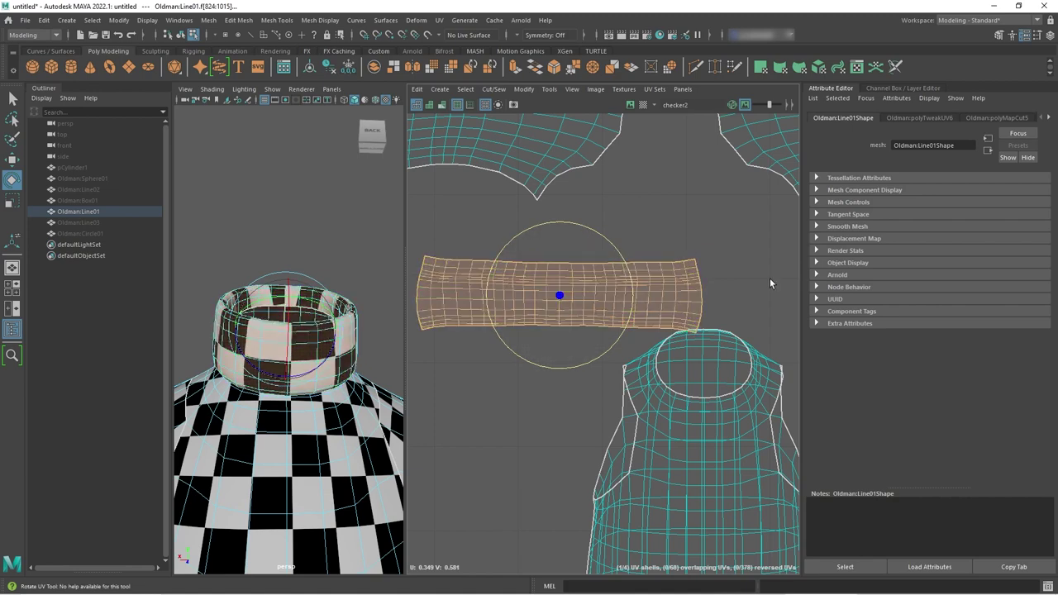
Move the horizontal collar strip directly below the first sleeve shell, inside the UV tile's edge
{"action": "scroll", "coordinate": [769, 278], "scroll_direction": "down", "scroll_amount": 3}
{"action": "scroll", "coordinate": [576, 308], "scroll_direction": "down", "scroll_amount": 2}
{"action": "key", "text": "F8"}
{"action": "key", "text": "w"}
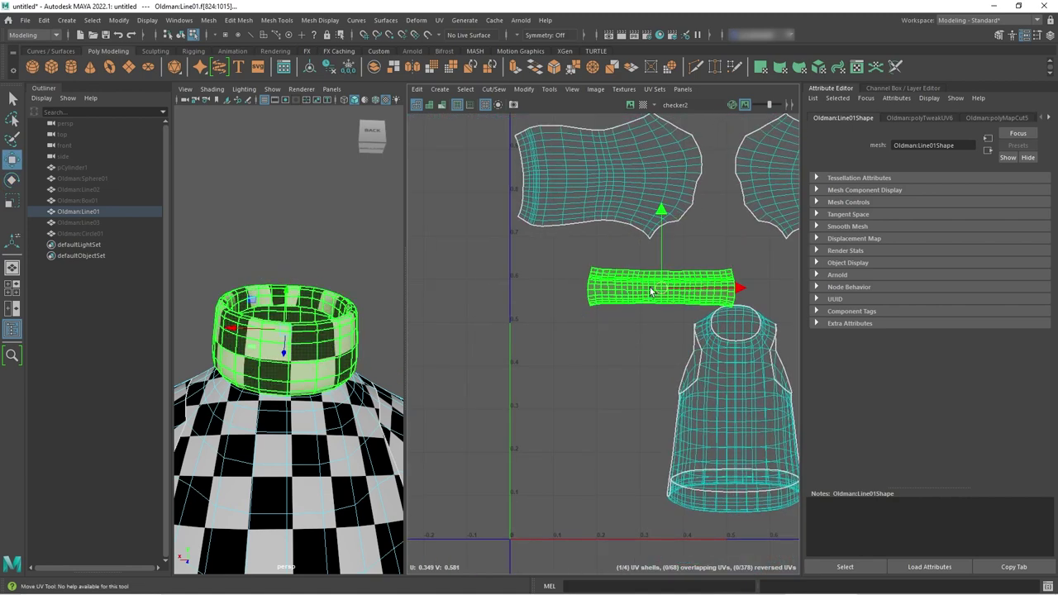
{"action": "key", "text": "F8"}
{"action": "left_click_drag", "start_coordinate": [648, 285], "coordinate": [579, 262]}
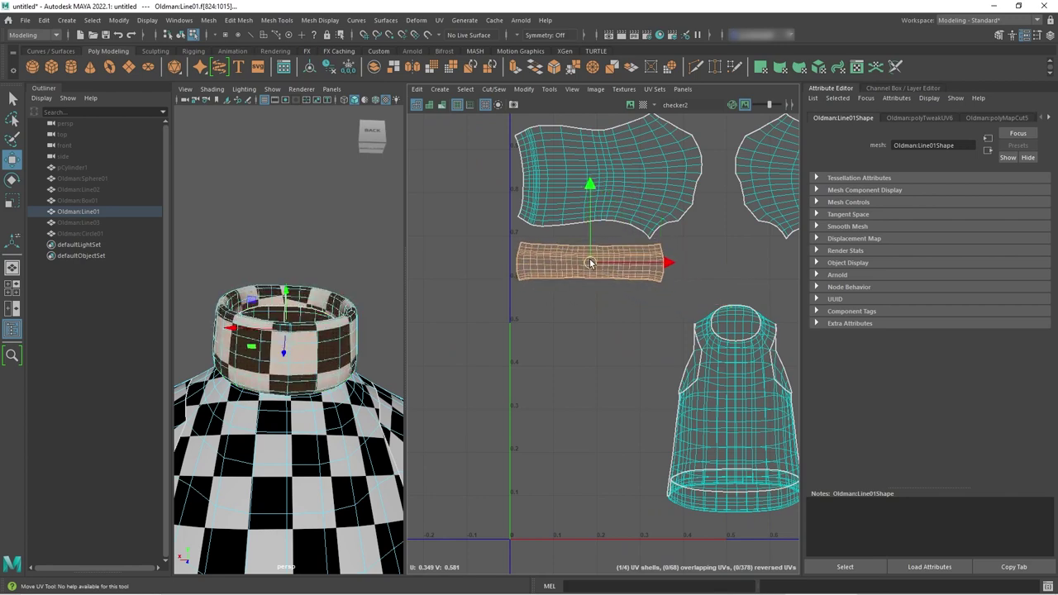
{"action": "key", "text": "F8"}
{"action": "key", "text": "F8"}
{"action": "key", "text": "F8"}
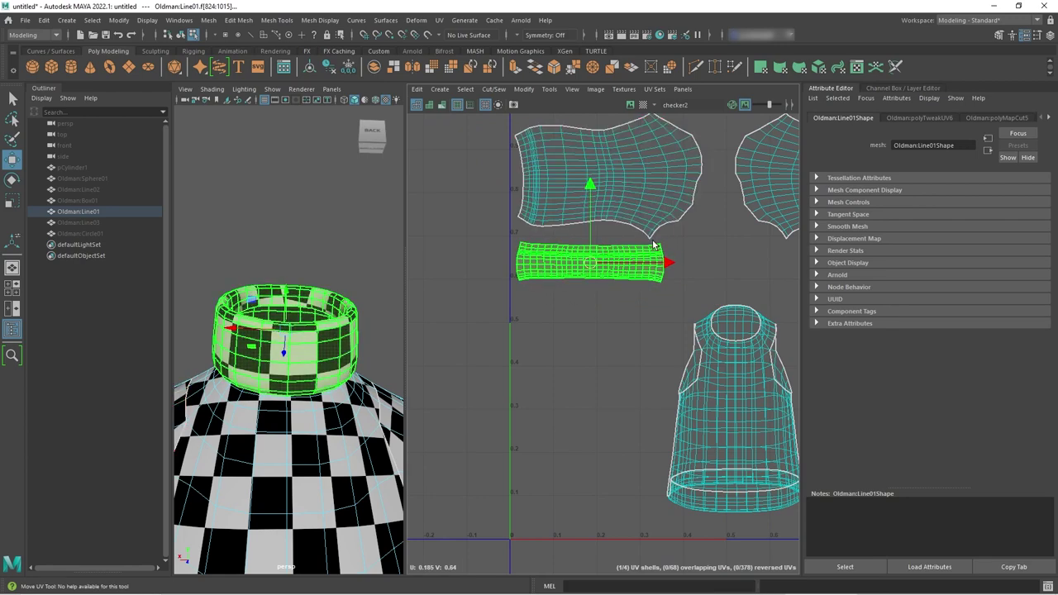
{"action": "key", "text": "F8"}
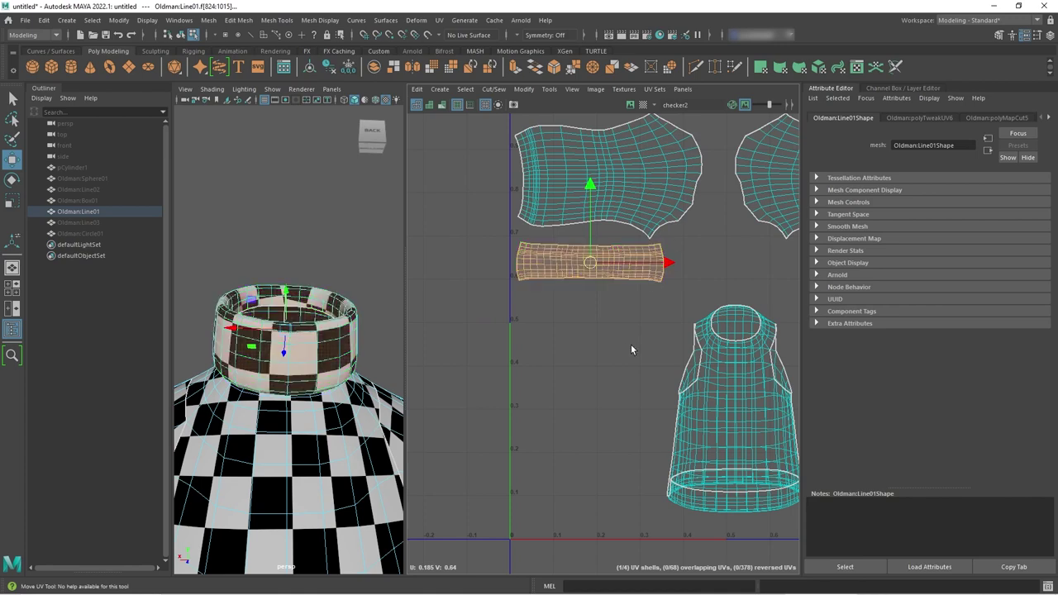
{"action": "key", "text": "F8"}
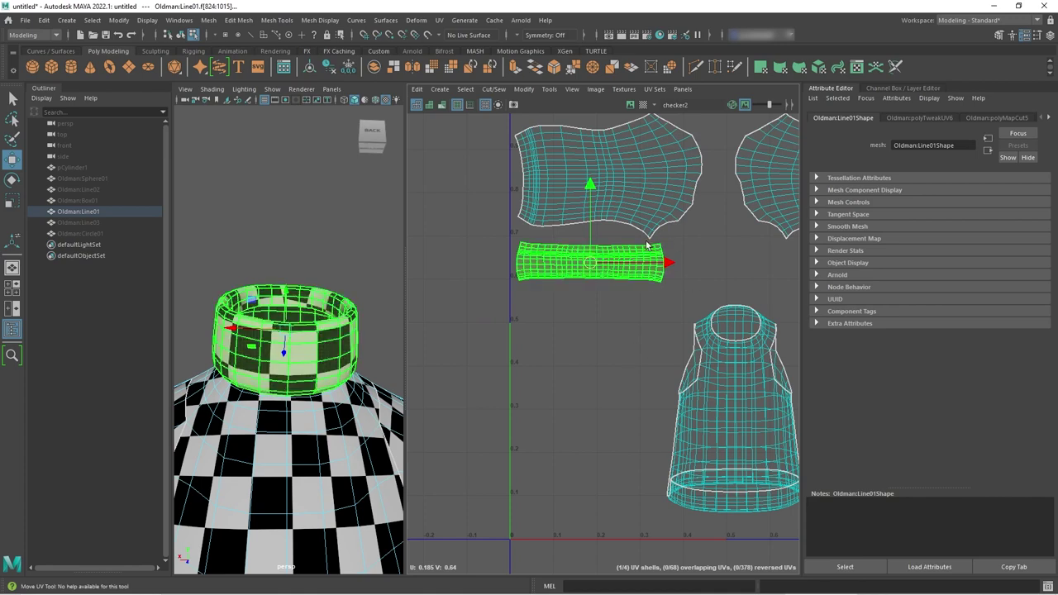
{"action": "key", "text": "F8"}
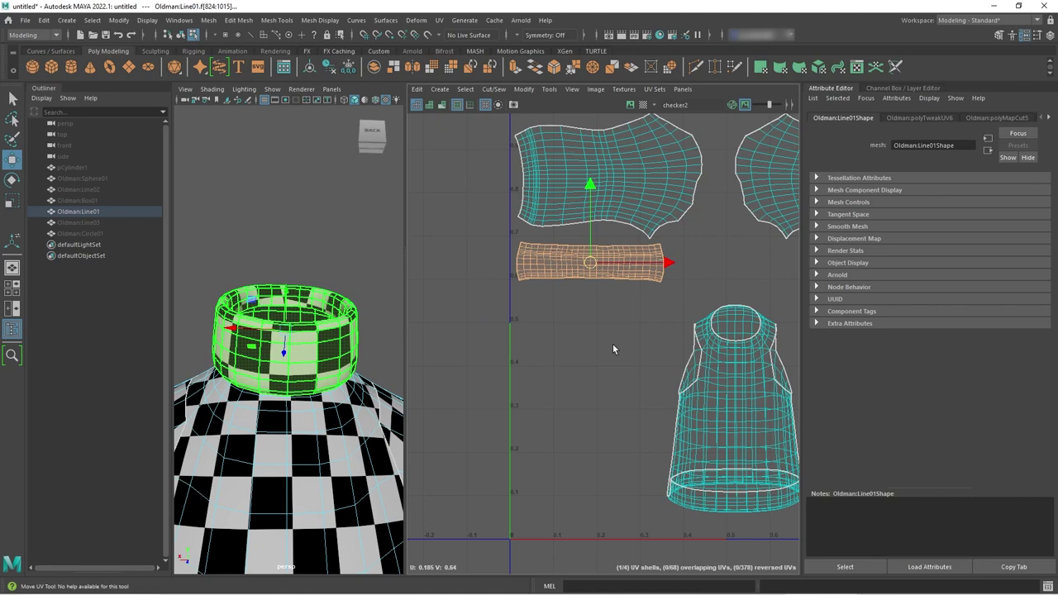
{"action": "key", "text": "F8"}
Select the shirt body's UV shell and examine the checker distortion along the side of the body on the model
{"action": "left_click", "coordinate": [718, 400]}
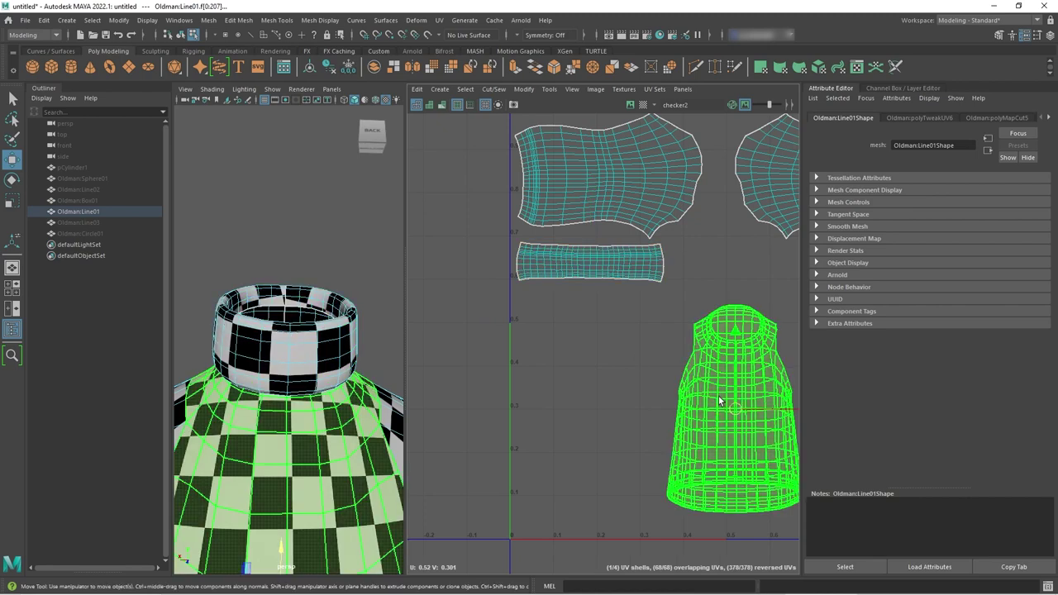
{"action": "key", "text": "w"}
{"action": "scroll", "coordinate": [670, 395], "scroll_direction": "down", "scroll_amount": 3}
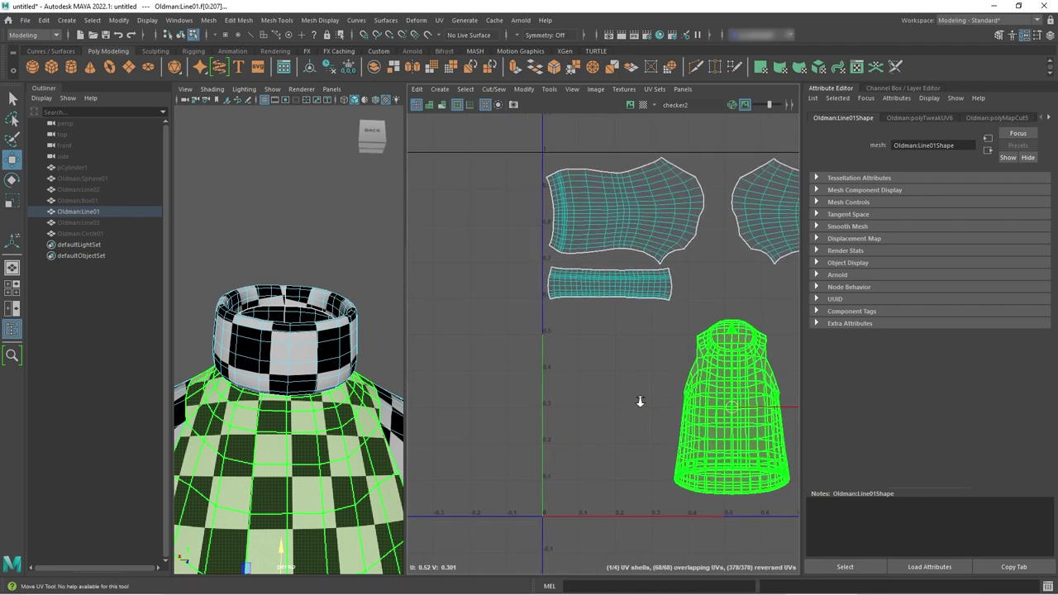
{"action": "middle_click_drag", "start_coordinate": [671, 395], "coordinate": [584, 385], "text": "alt"}
{"action": "scroll", "coordinate": [685, 389], "scroll_direction": "up", "scroll_amount": 4}
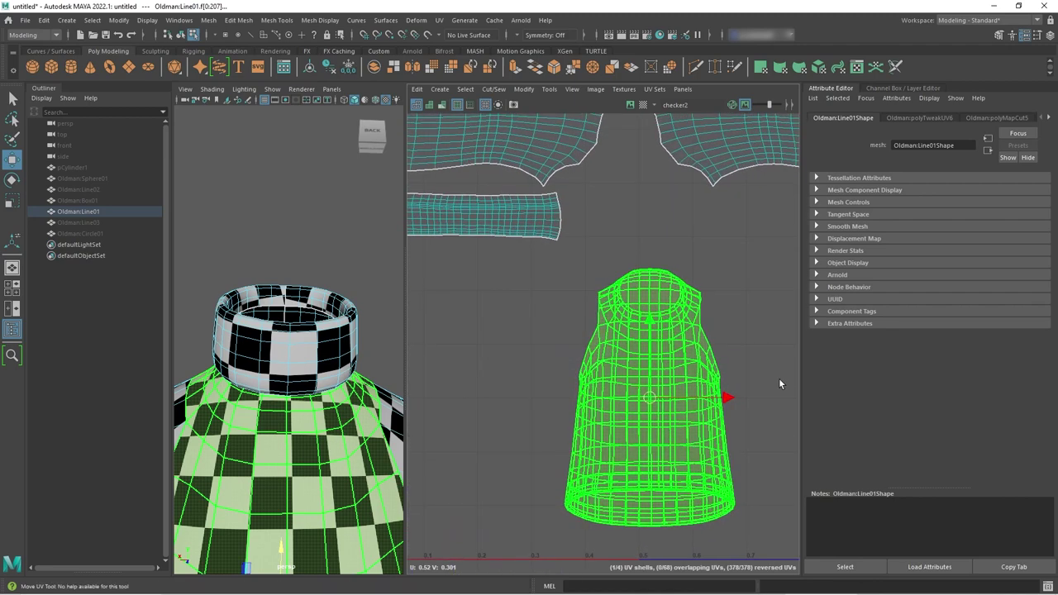
{"action": "key", "text": "F8"}
{"action": "scroll", "coordinate": [362, 432], "scroll_direction": "down", "scroll_amount": 8}
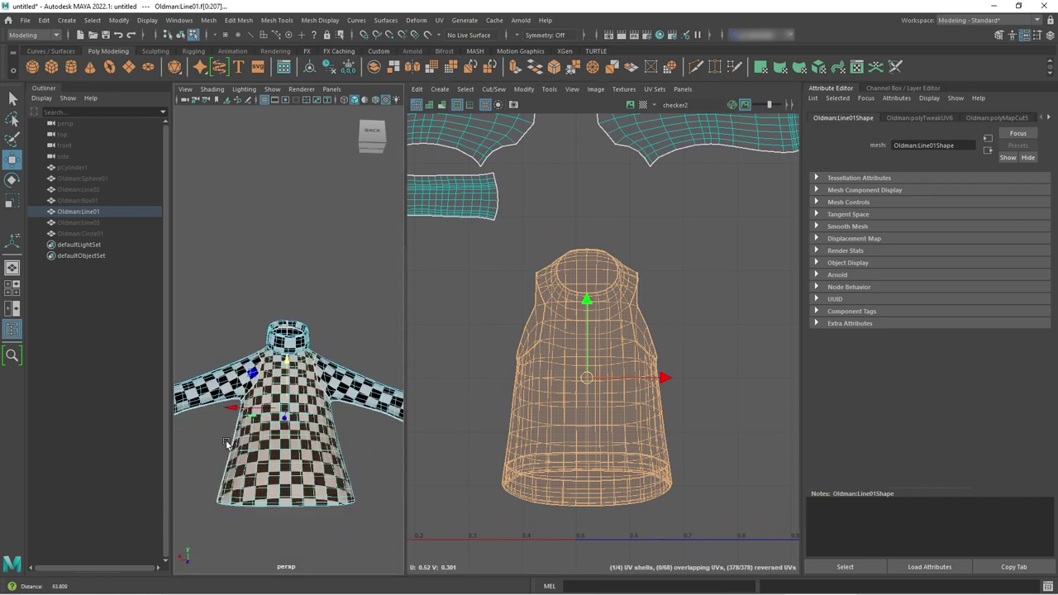
{"action": "mouse_move", "coordinate": [285, 446]}
{"action": "left_mouse_down", "text": "alt"}
{"action": "mouse_move", "coordinate": [259, 453]}
{"action": "mouse_move", "coordinate": [278, 428]}
{"action": "left_mouse_up", "text": "alt"}
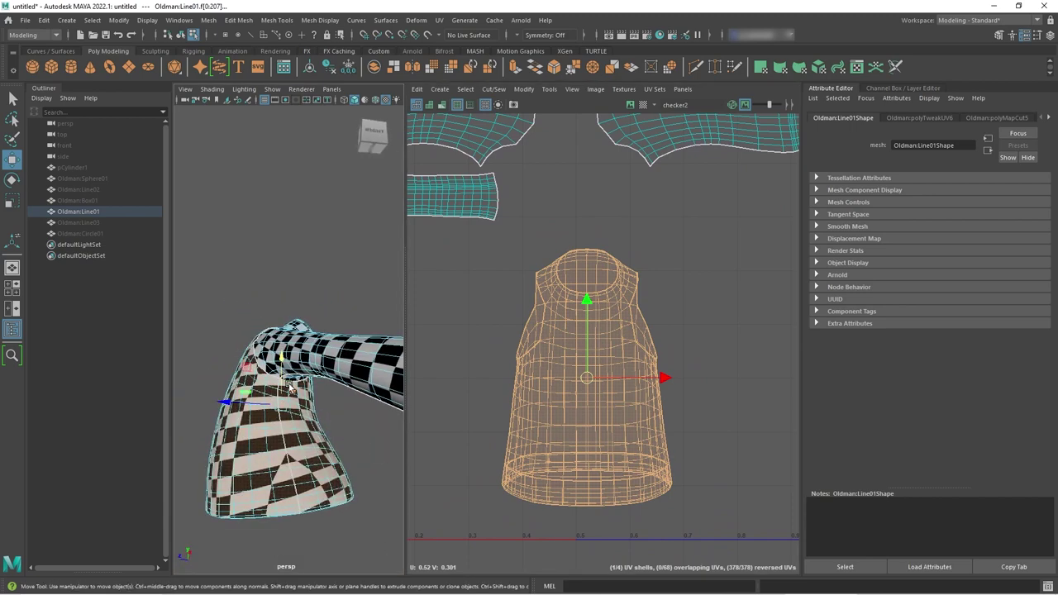
Deselect the body shell, switch the shirt to shaded display without the checker, and inspect the body from below and behind
{"action": "key", "text": "F8"}
{"action": "key", "text": "F8"}
{"action": "left_click", "coordinate": [290, 306]}
{"action": "left_click_drag", "start_coordinate": [342, 307], "coordinate": [332, 307], "text": "alt"}
{"action": "key", "text": "5"}
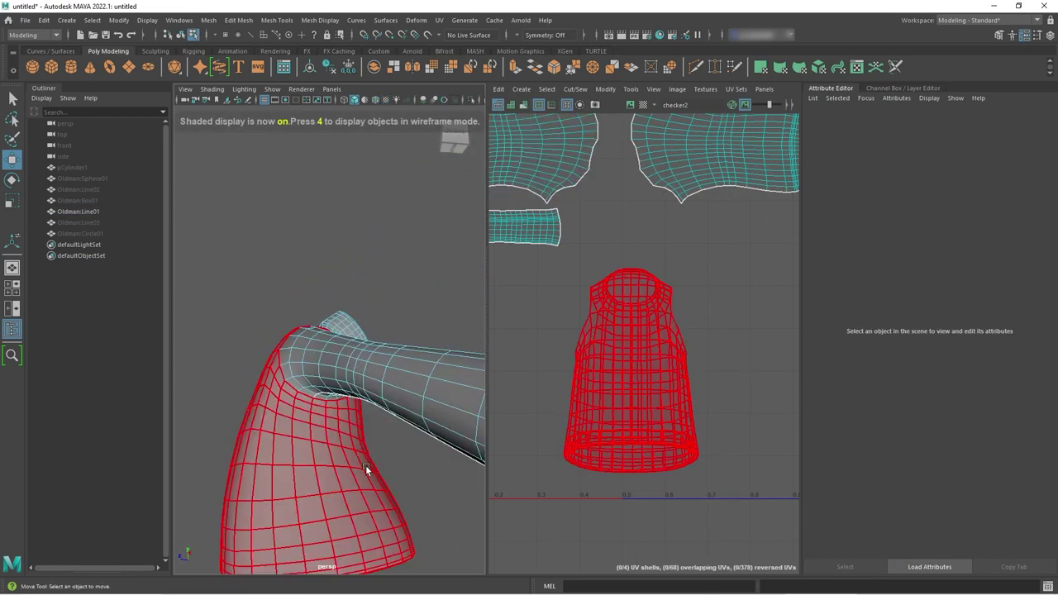
{"action": "left_click_drag", "start_coordinate": [412, 443], "coordinate": [366, 306], "text": "alt"}
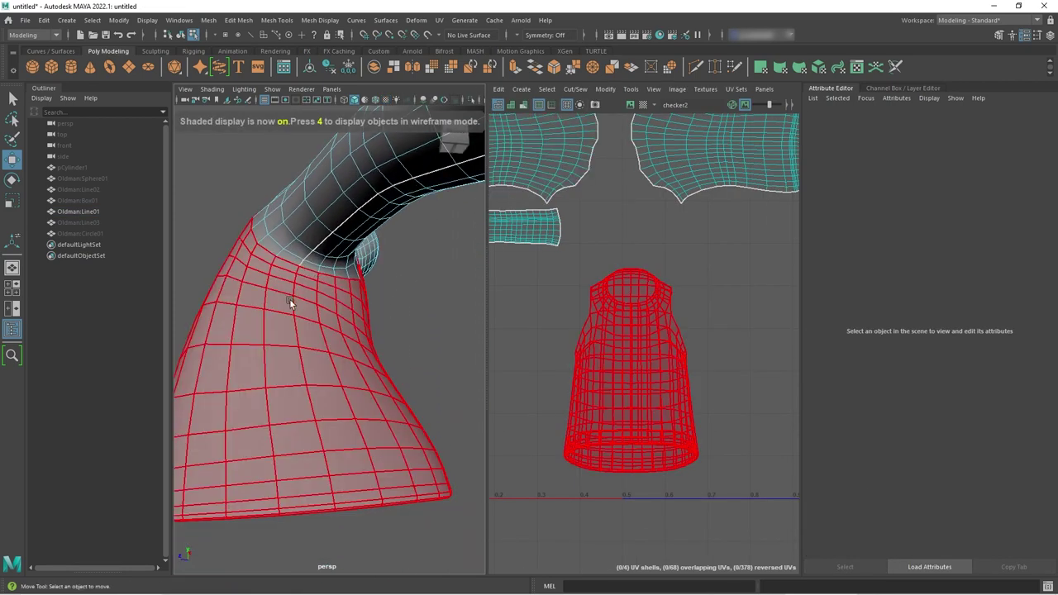
{"action": "left_click_drag", "start_coordinate": [452, 371], "coordinate": [379, 390], "text": "alt"}
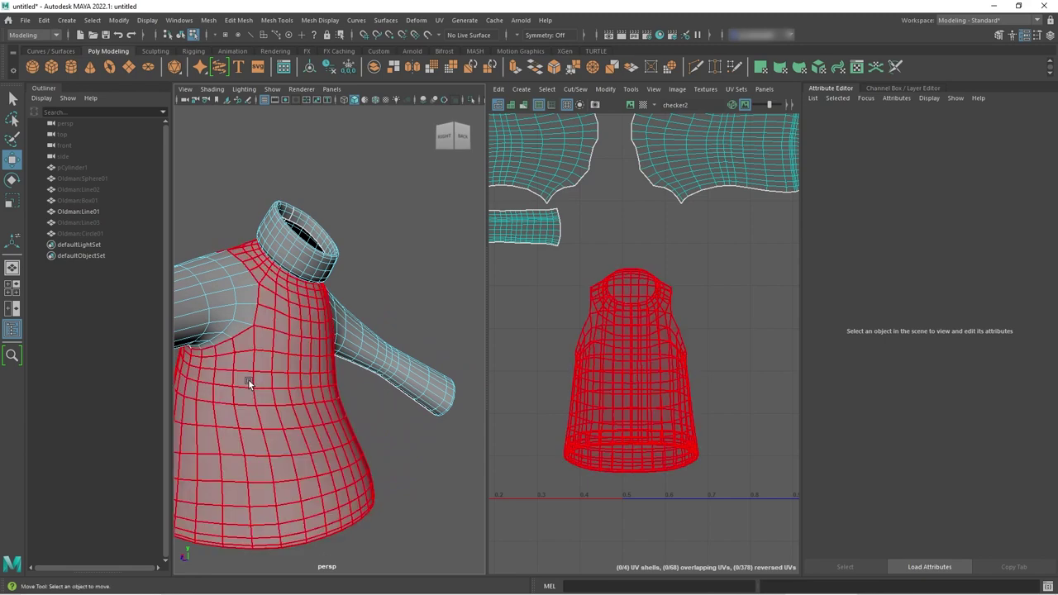
Select the shirt body's UV shell and unfold it into a flat front-and-back piece
{"action": "right_click_drag", "start_coordinate": [610, 370], "coordinate": [562, 351]}
{"action": "left_click", "coordinate": [642, 368]}
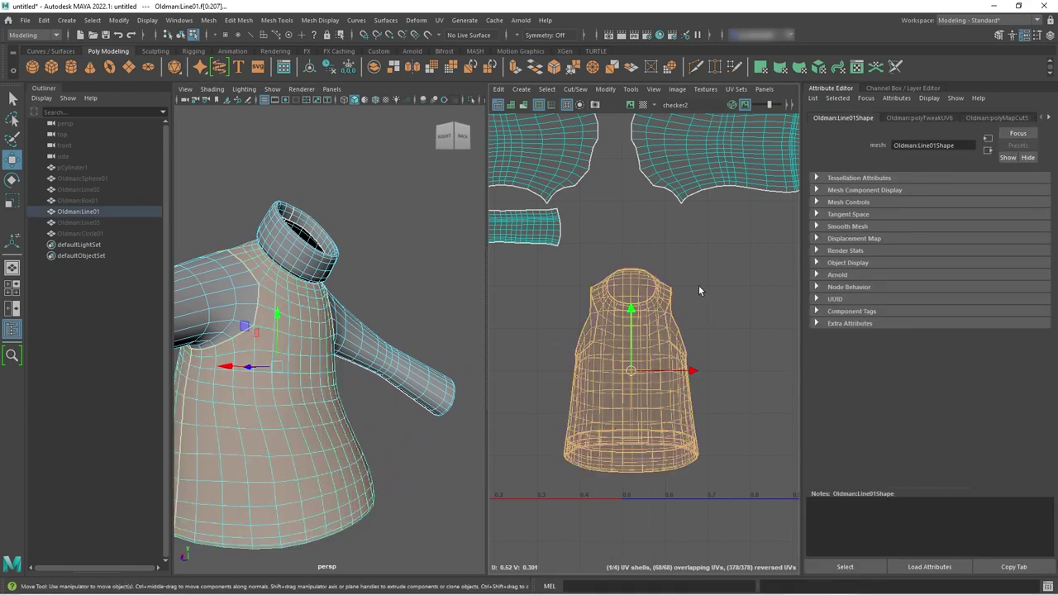
{"action": "left_click", "coordinate": [605, 89]}
{"action": "left_click", "coordinate": [626, 436]}
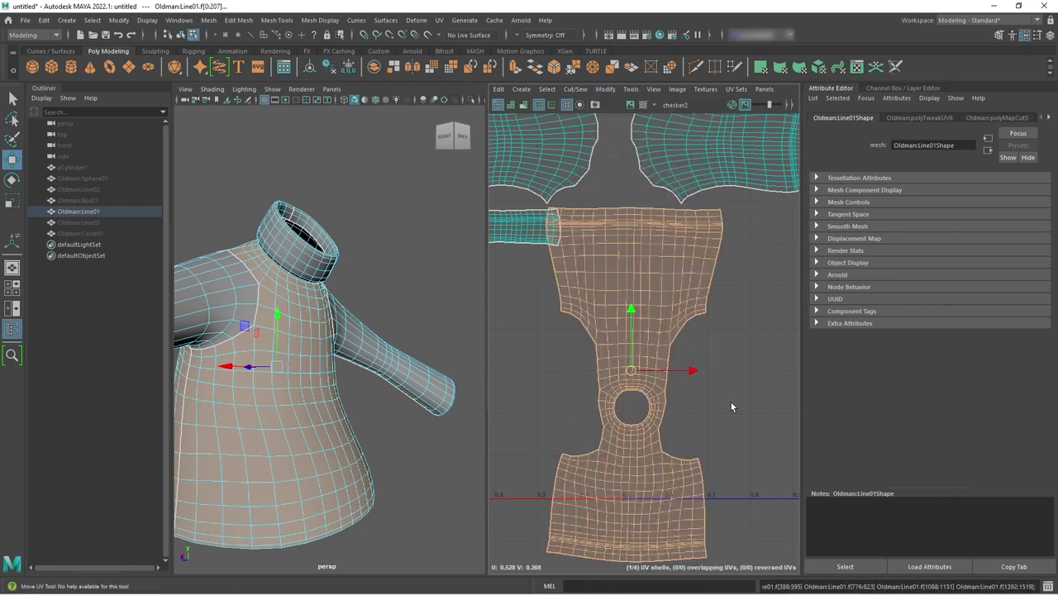
Rotate the unfolded body shell about 90 degrees clockwise so it lies horizontally below the sleeve and collar shells
{"action": "right_click_drag", "start_coordinate": [732, 401], "coordinate": [580, 418], "text": "alt"}
{"action": "middle_click_drag", "start_coordinate": [573, 393], "coordinate": [538, 386], "text": "alt"}
{"action": "left_click_drag", "start_coordinate": [318, 428], "coordinate": [405, 426], "text": "alt"}
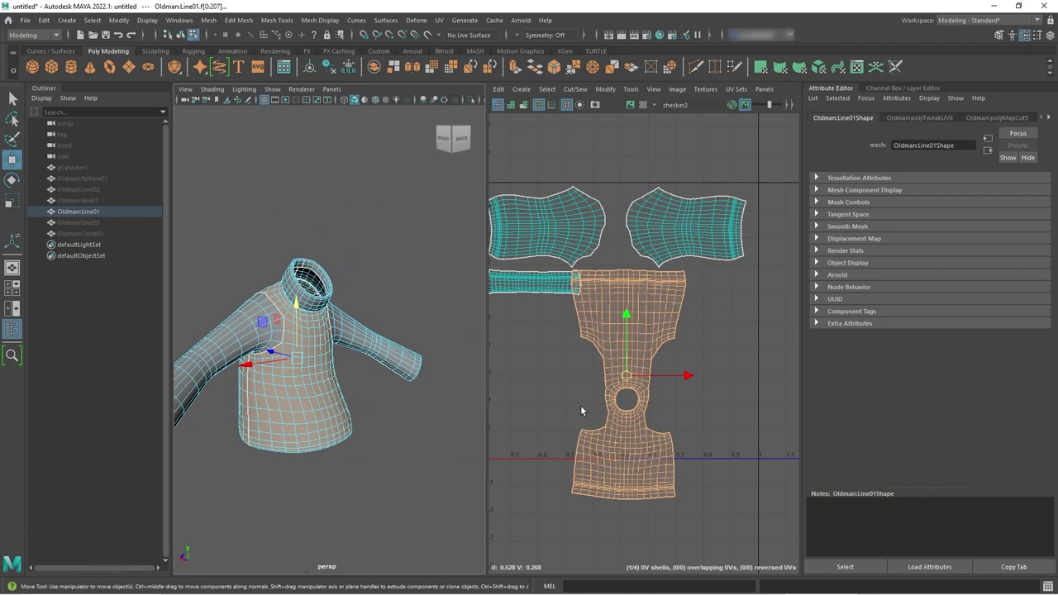
{"action": "key", "text": "e"}
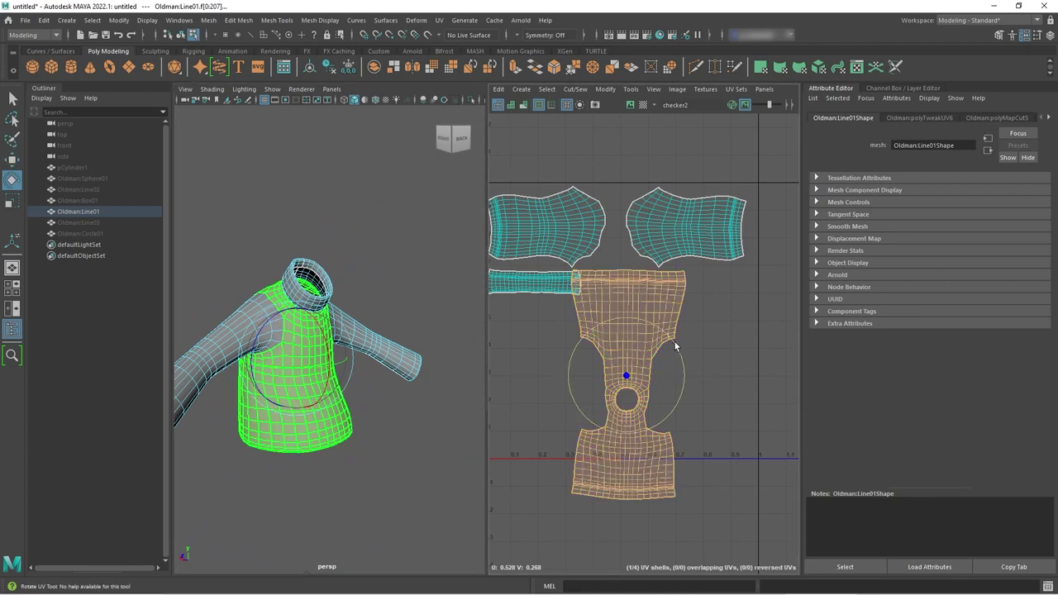
{"action": "left_click_drag", "start_coordinate": [676, 349], "coordinate": [671, 446]}
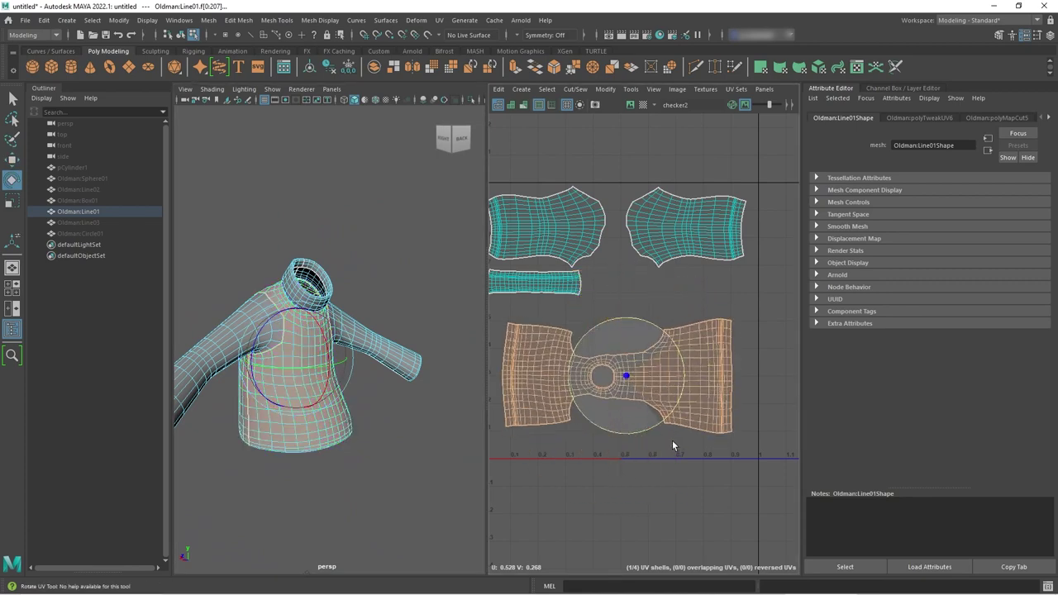
Deselect the body shell, inspect the checker pattern on the shirt's body and sleeve, and return to plain shaded display at the shoulder
{"action": "left_click", "coordinate": [395, 430]}
{"action": "scroll", "coordinate": [411, 422], "scroll_direction": "up", "scroll_amount": 3}
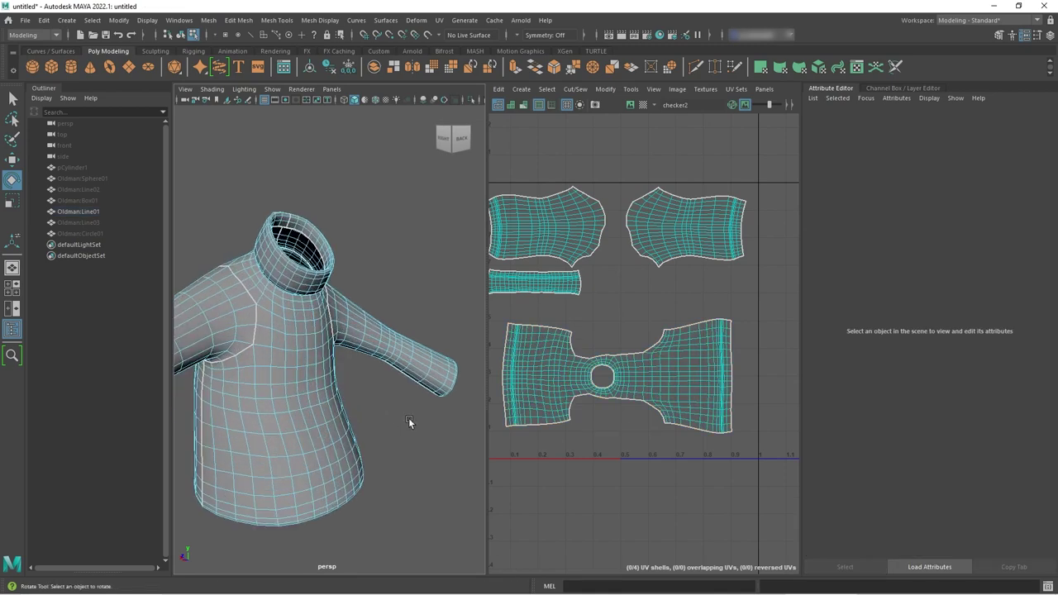
{"action": "key", "text": "6"}
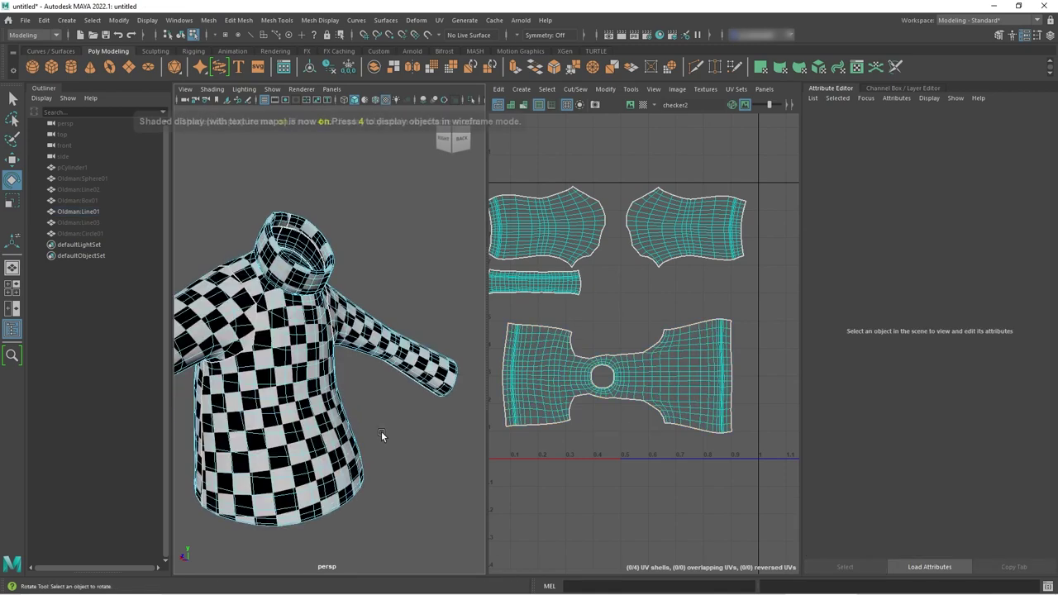
{"action": "left_click_drag", "start_coordinate": [389, 433], "coordinate": [239, 451], "text": "alt"}
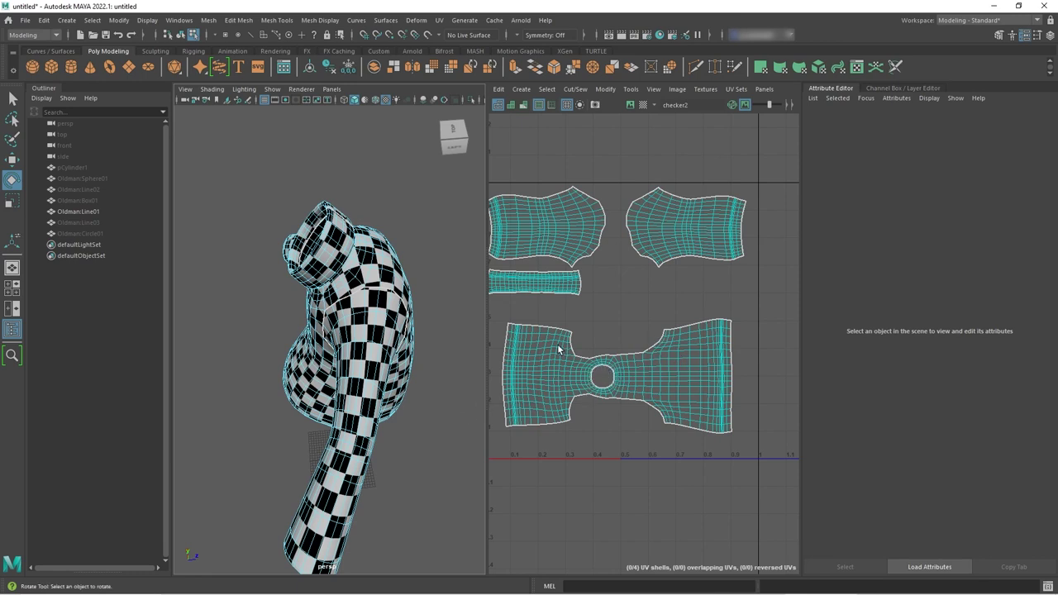
{"action": "left_click", "coordinate": [441, 417]}
{"action": "scroll", "coordinate": [424, 368], "scroll_direction": "up", "scroll_amount": 3}
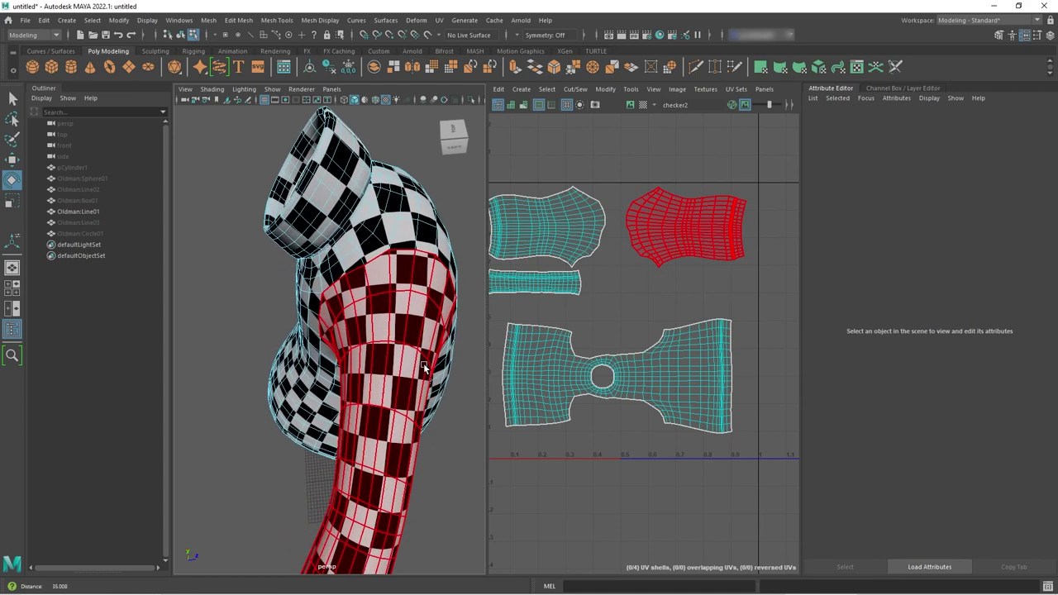
{"action": "mouse_move", "coordinate": [424, 368]}
{"action": "left_mouse_down", "text": "alt"}
{"action": "mouse_move", "coordinate": [389, 372]}
{"action": "mouse_move", "coordinate": [424, 374]}
{"action": "left_mouse_up", "text": "alt"}
{"action": "key", "text": "5"}
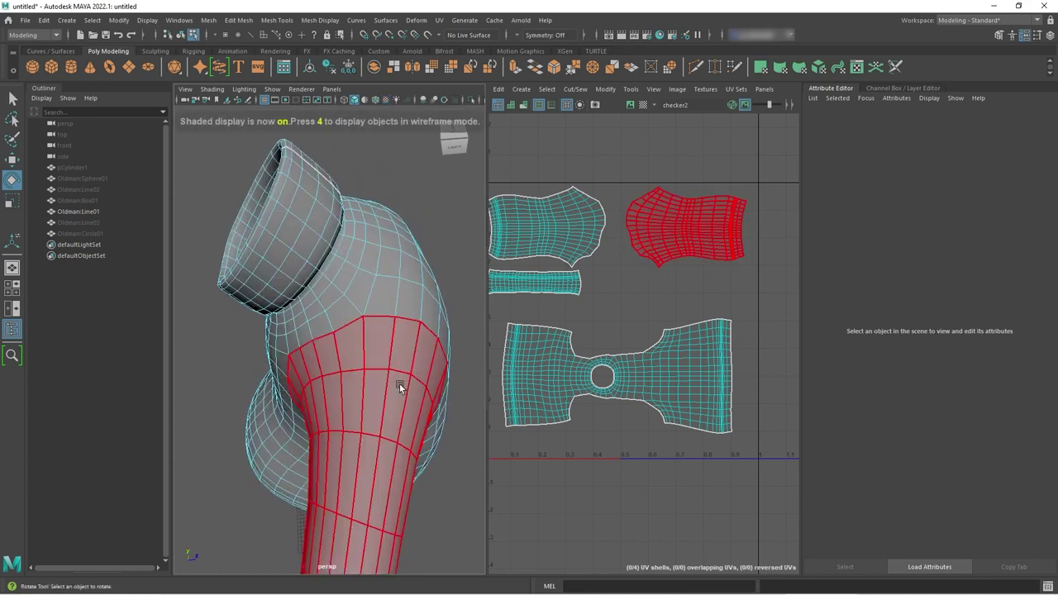
{"action": "scroll", "coordinate": [367, 369], "scroll_direction": "up", "scroll_amount": 3}
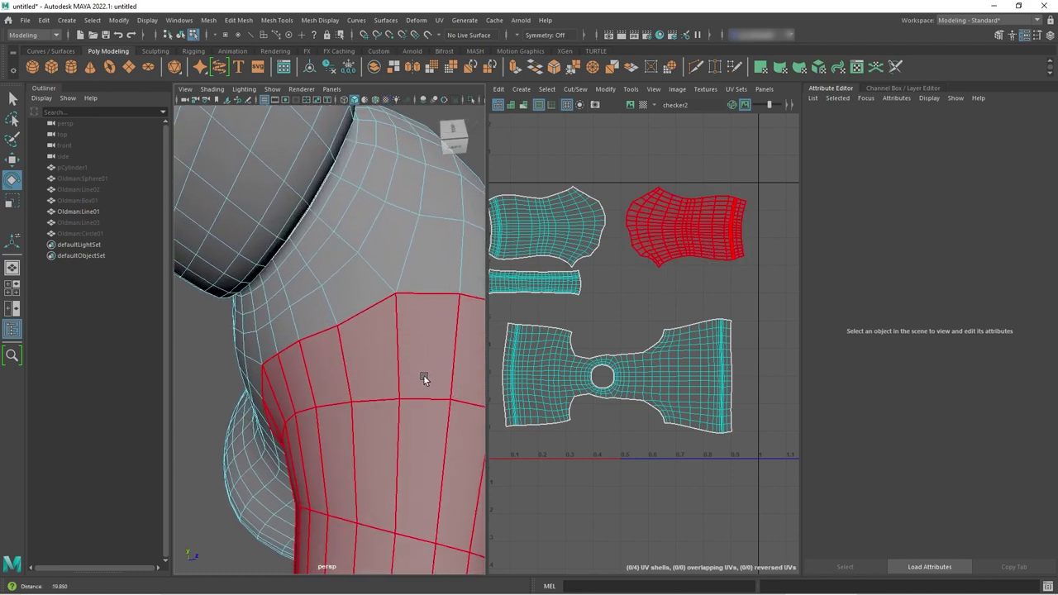
{"action": "left_click_drag", "start_coordinate": [414, 375], "coordinate": [411, 368], "text": "alt"}
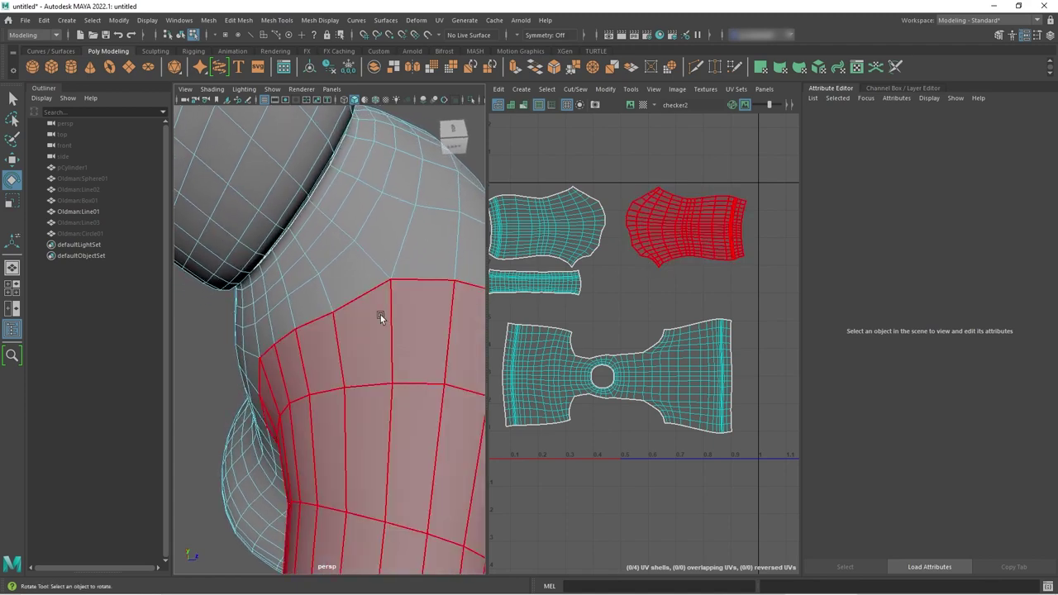
Cut the body's UVs along the shoulder edges from the neck opening to the sleeve seam on both sides
{"action": "right_click_drag", "start_coordinate": [313, 201], "coordinate": [302, 180]}
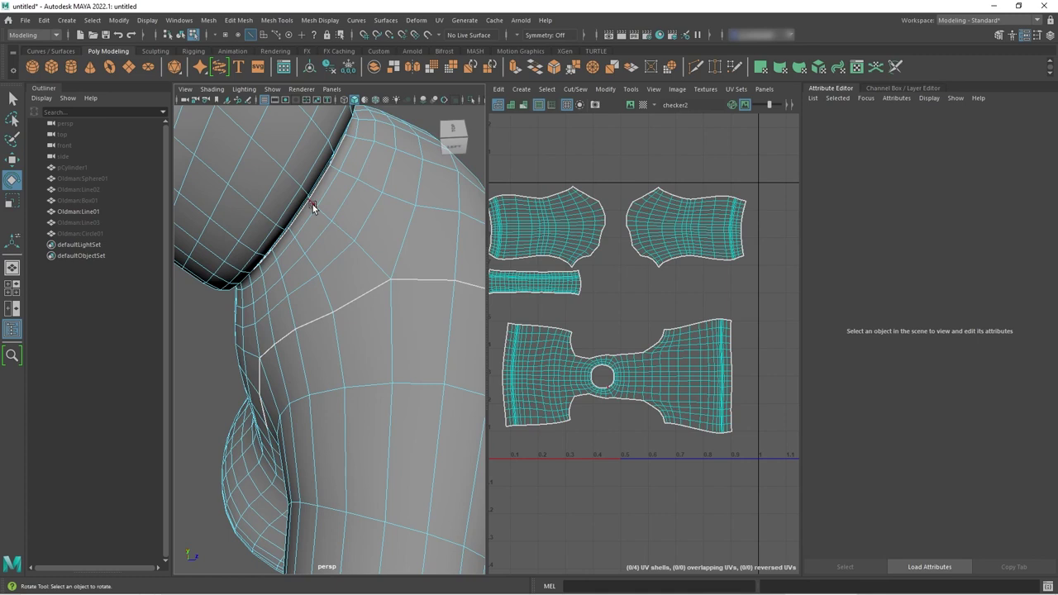
{"action": "left_click", "coordinate": [313, 204]}
{"action": "key", "text": "q"}
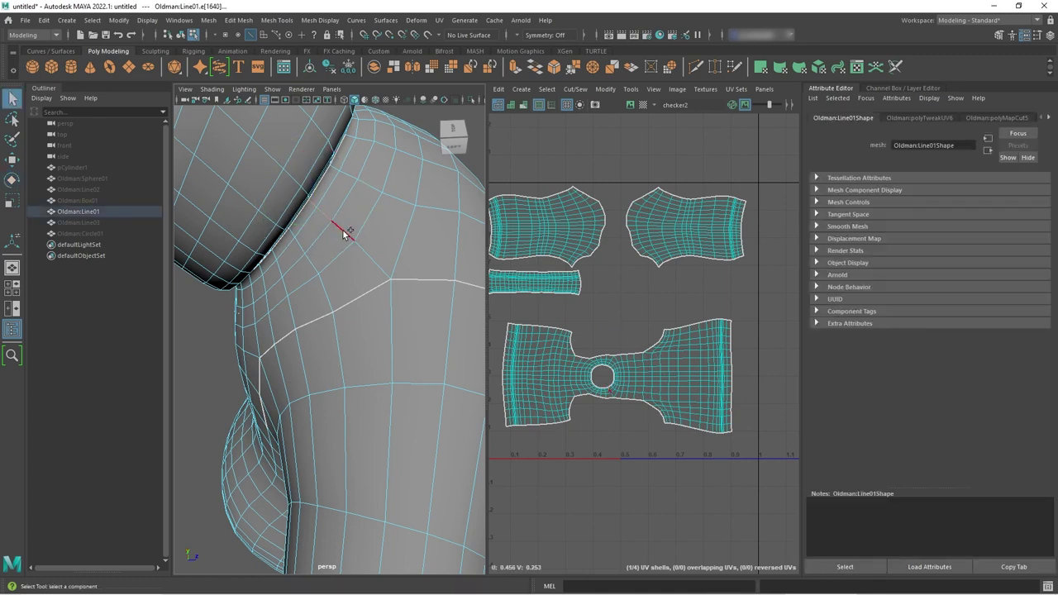
{"action": "left_click", "coordinate": [368, 254]}
{"action": "left_click", "coordinate": [339, 246]}
{"action": "right_click_drag", "start_coordinate": [339, 246], "coordinate": [324, 199], "text": "alt"}
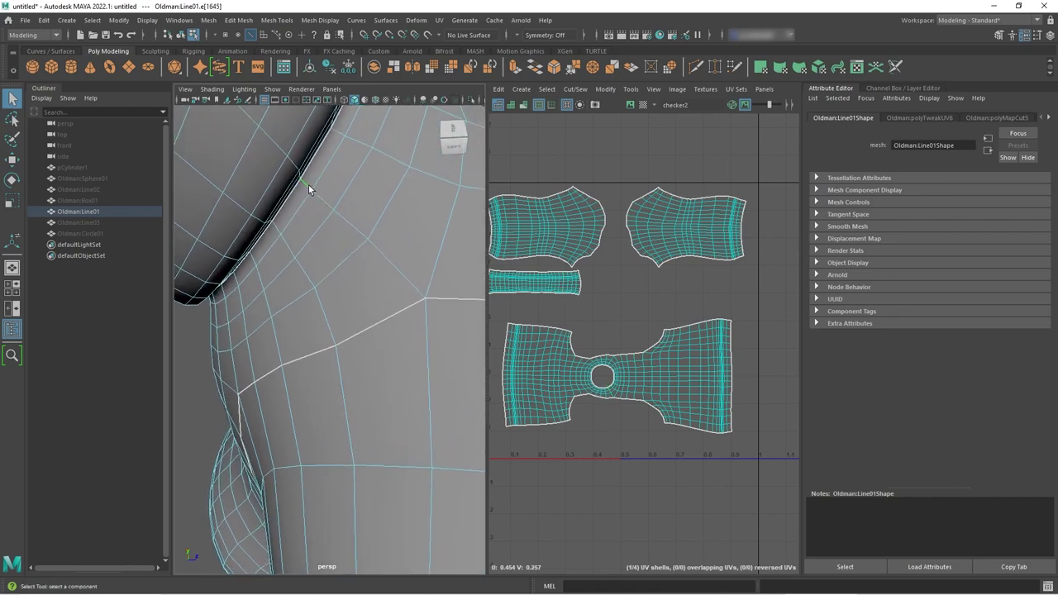
{"action": "left_click", "coordinate": [326, 194]}
{"action": "scroll", "coordinate": [628, 382], "scroll_direction": "up", "scroll_amount": 5}
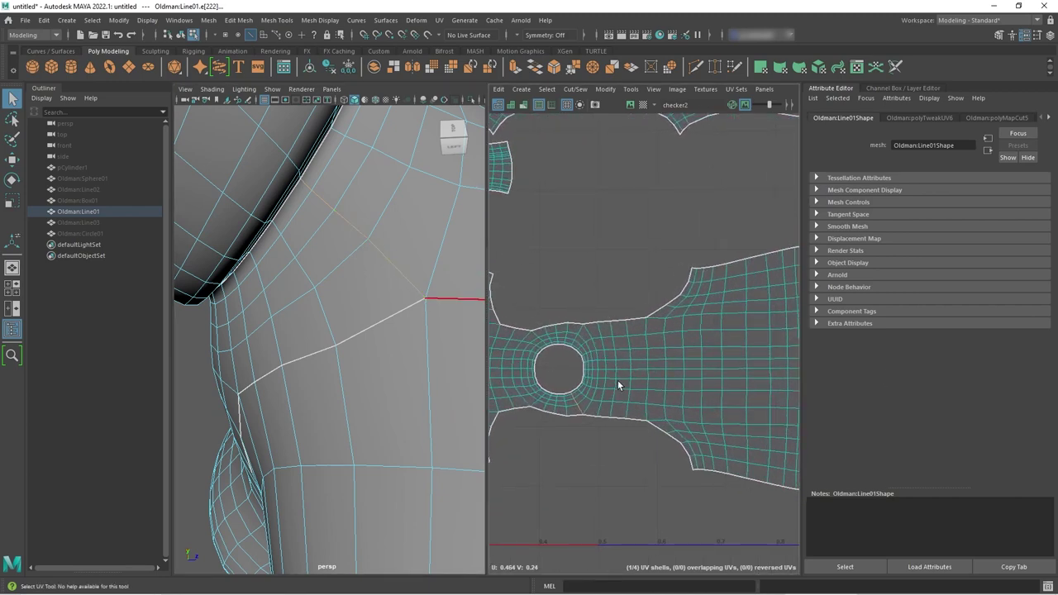
{"action": "scroll", "coordinate": [603, 374], "scroll_direction": "up", "scroll_amount": 6}
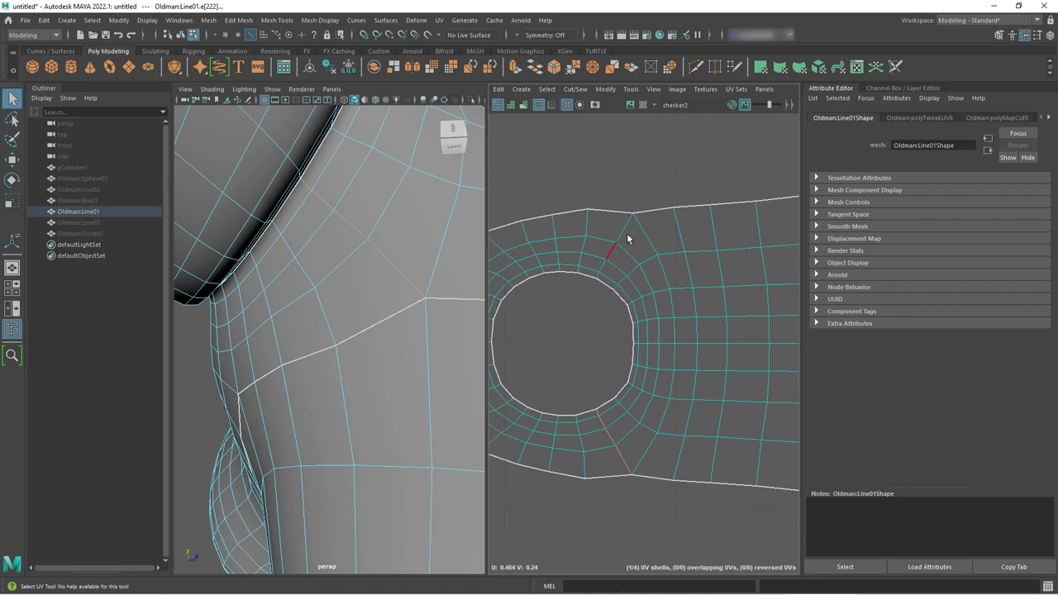
{"action": "mouse_move", "coordinate": [415, 311]}
{"action": "left_mouse_down", "text": "alt"}
{"action": "mouse_move", "coordinate": [378, 314]}
{"action": "mouse_move", "coordinate": [399, 312]}
{"action": "left_mouse_up", "text": "alt"}
{"action": "scroll", "coordinate": [609, 310], "scroll_direction": "up", "scroll_amount": 3}
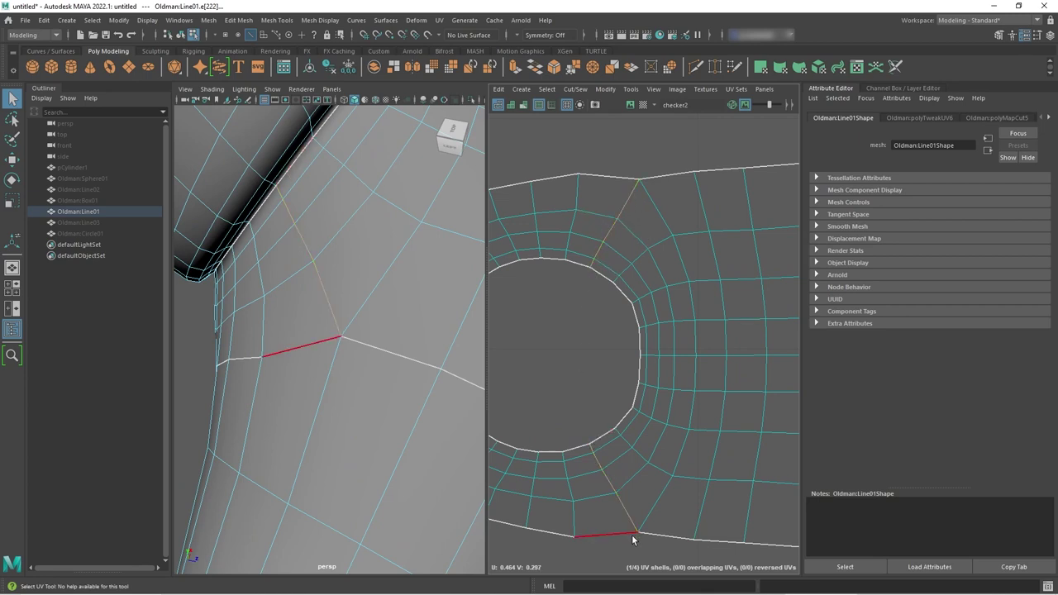
{"action": "left_click", "coordinate": [574, 89]}
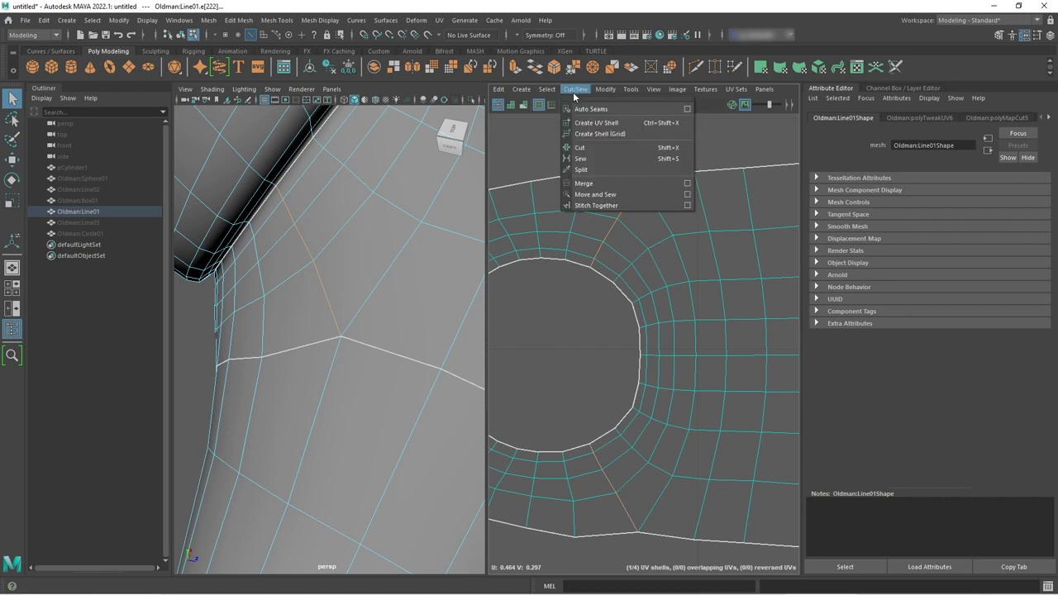
{"action": "left_click", "coordinate": [583, 148]}
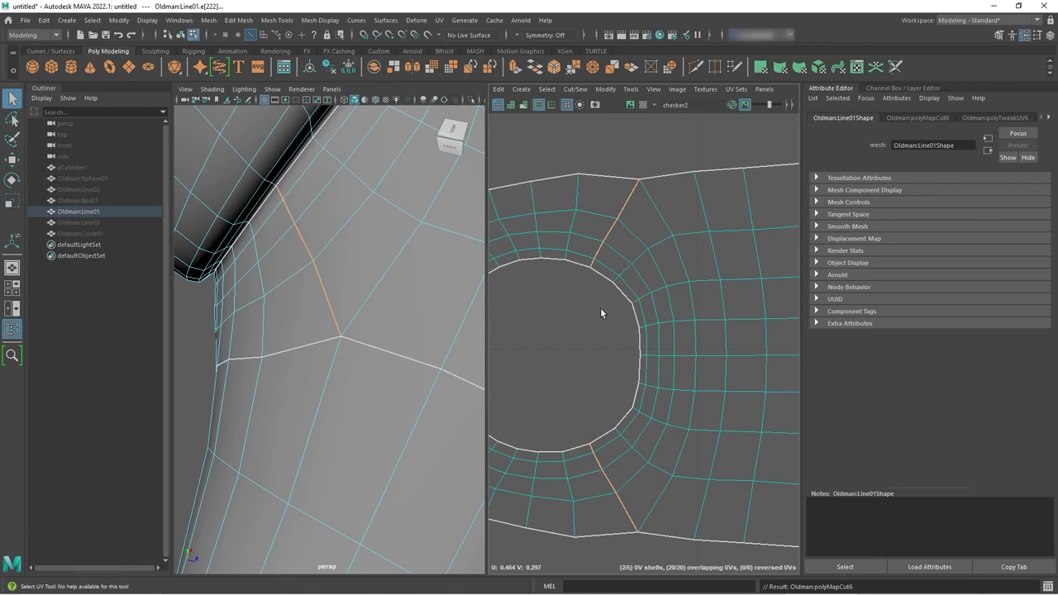
Select all edges of the front and back body shells to check the separated pieces, and clear the selection
{"action": "scroll", "coordinate": [609, 309], "scroll_direction": "down", "scroll_amount": 5}
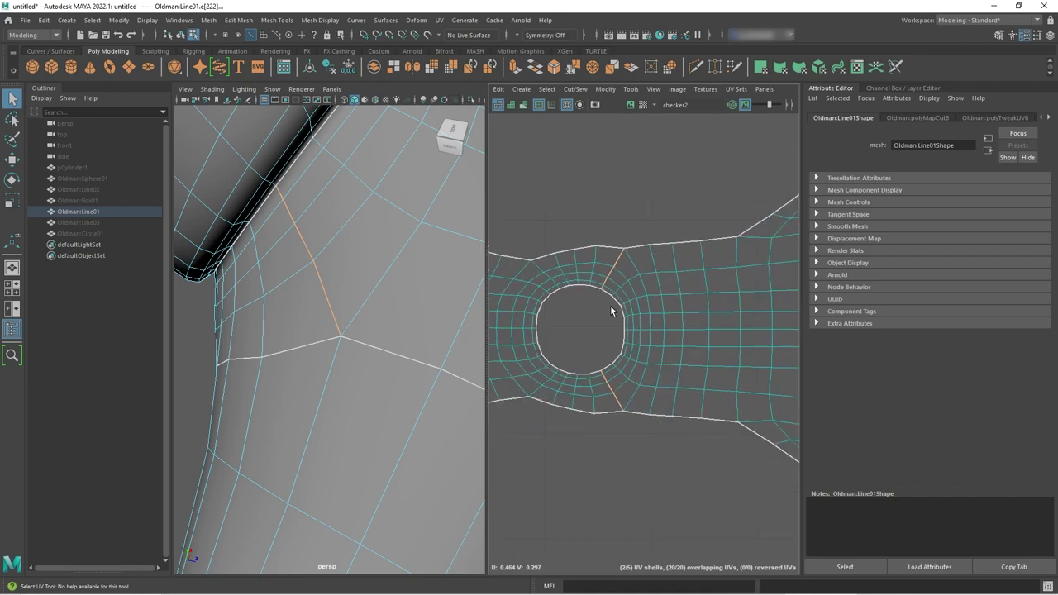
{"action": "scroll", "coordinate": [610, 310], "scroll_direction": "down", "scroll_amount": 5}
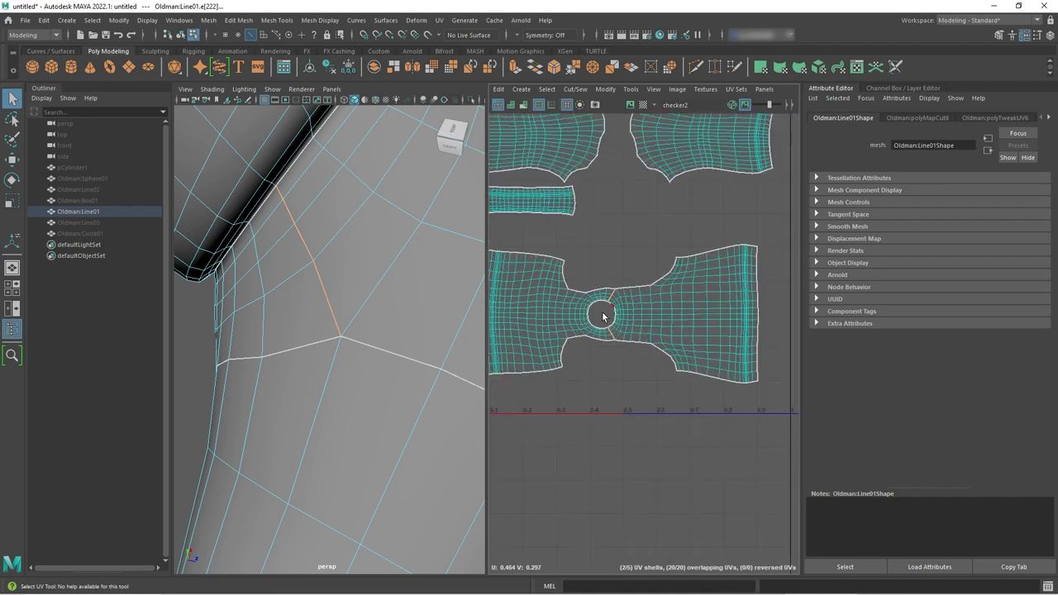
{"action": "scroll", "coordinate": [612, 318], "scroll_direction": "down", "scroll_amount": 2}
{"action": "middle_click_drag", "start_coordinate": [577, 324], "coordinate": [593, 321], "text": "alt"}
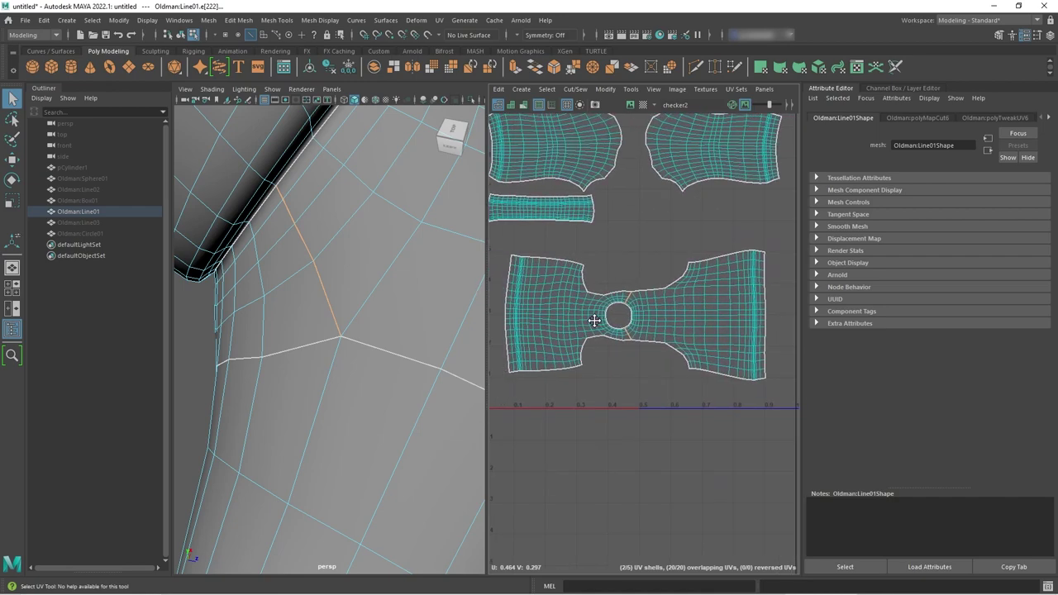
{"action": "left_click_drag", "start_coordinate": [525, 283], "coordinate": [775, 381]}
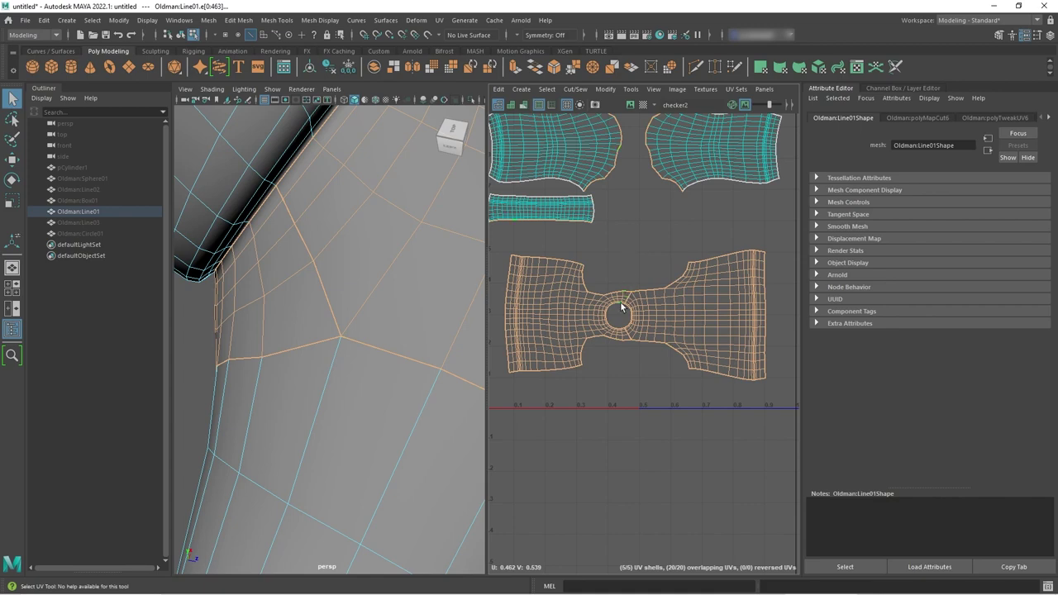
{"action": "key", "text": "F10"}
Cut the UVs along two short edge rows between the neck opening and shoulder seam on the longer body piece
{"action": "scroll", "coordinate": [615, 335], "scroll_direction": "up", "scroll_amount": 3}
{"action": "scroll", "coordinate": [652, 312], "scroll_direction": "up", "scroll_amount": 6}
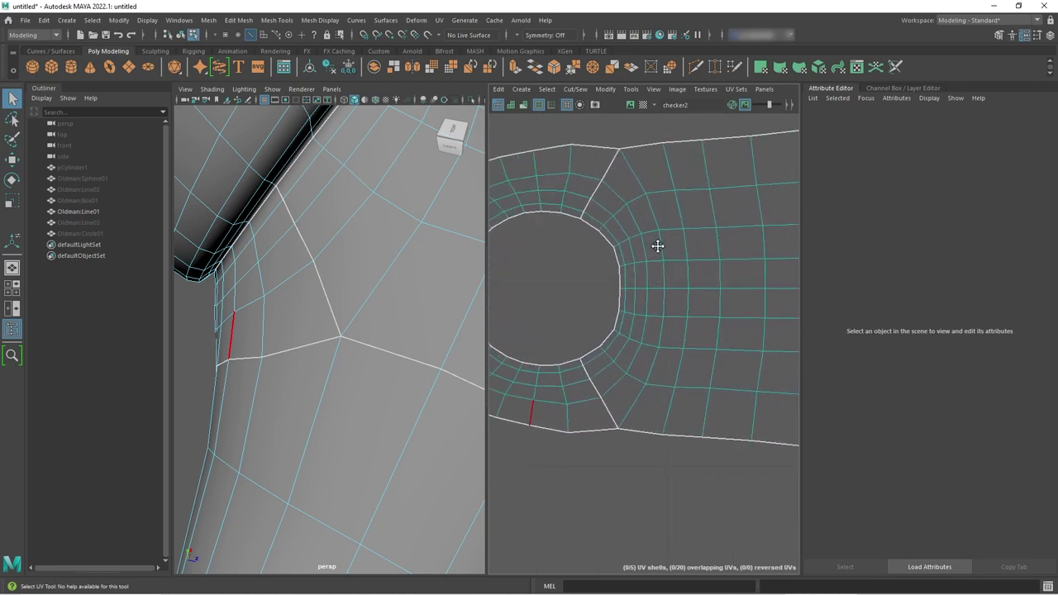
{"action": "middle_click_drag", "start_coordinate": [657, 245], "coordinate": [687, 255], "text": "alt"}
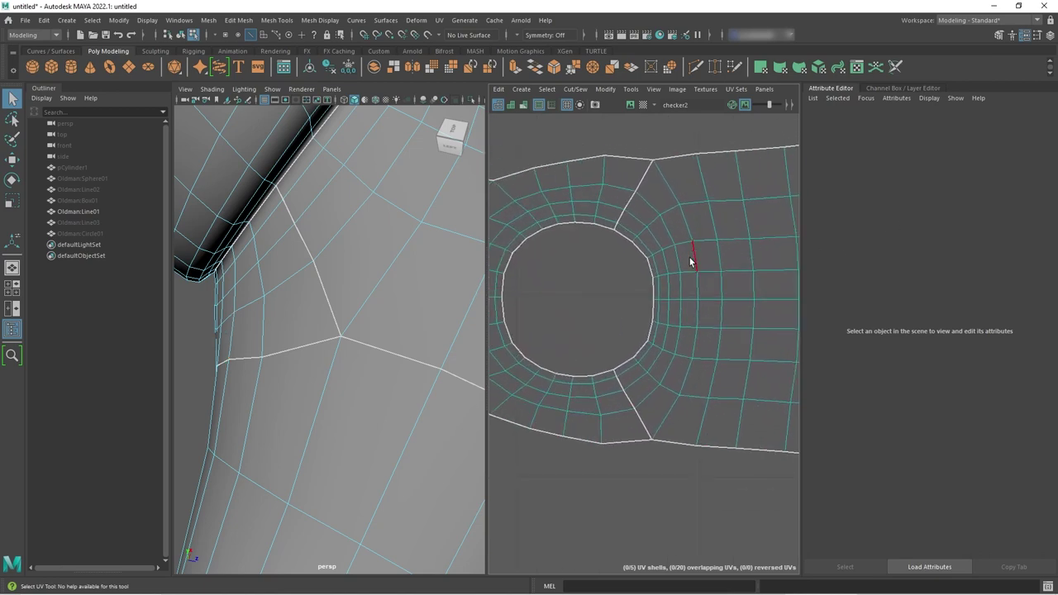
{"action": "left_click", "coordinate": [649, 202]}
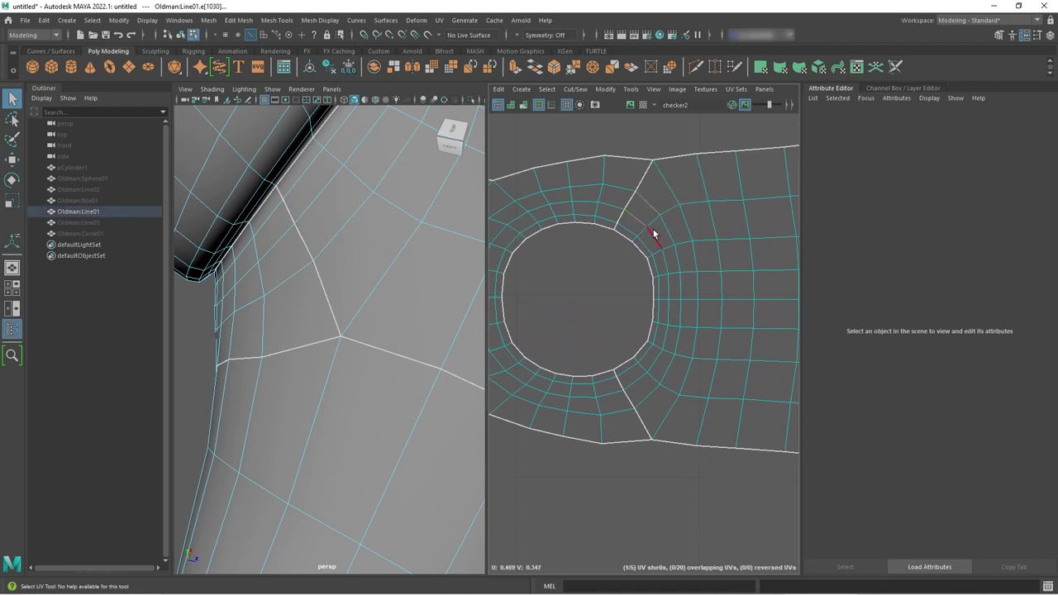
{"action": "left_click", "coordinate": [576, 89]}
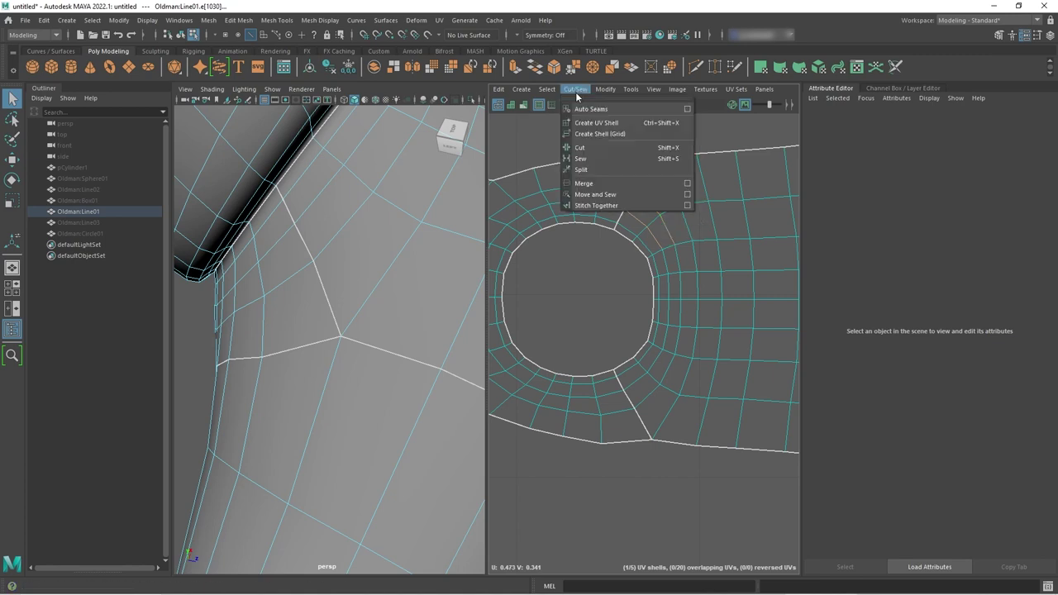
{"action": "left_click", "coordinate": [584, 155]}
{"action": "left_click", "coordinate": [598, 243]}
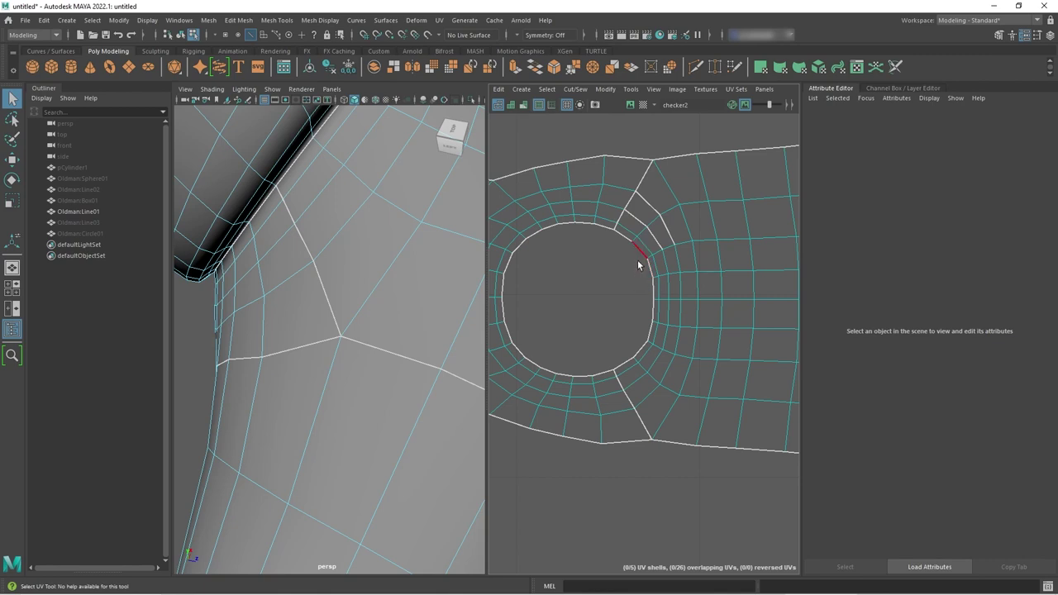
Sew the two short cuts beside the neck opening back together
{"action": "left_click", "coordinate": [648, 230]}
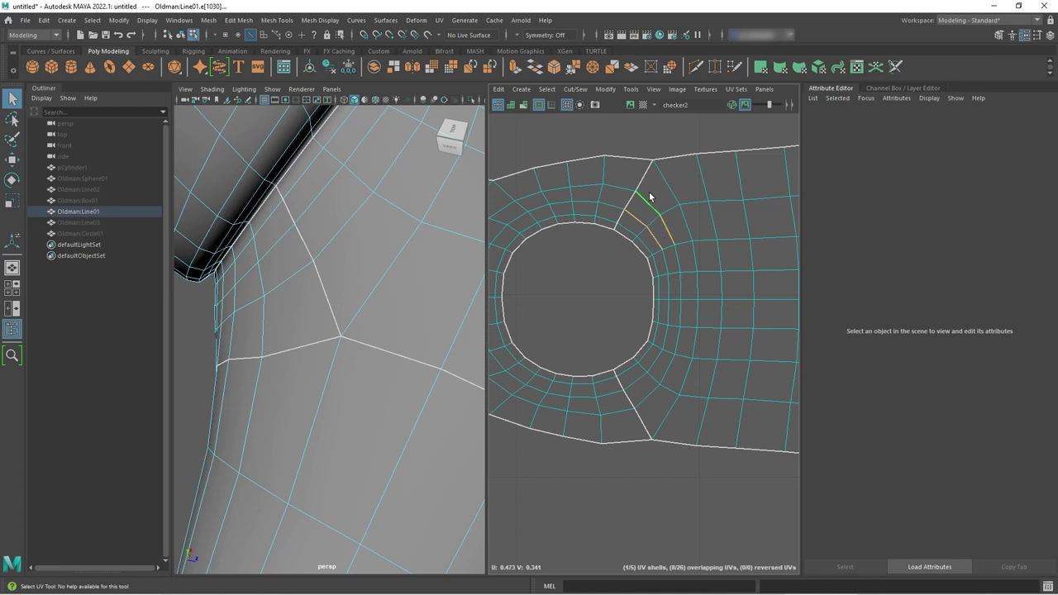
{"action": "left_click", "coordinate": [575, 90]}
{"action": "left_click", "coordinate": [579, 162]}
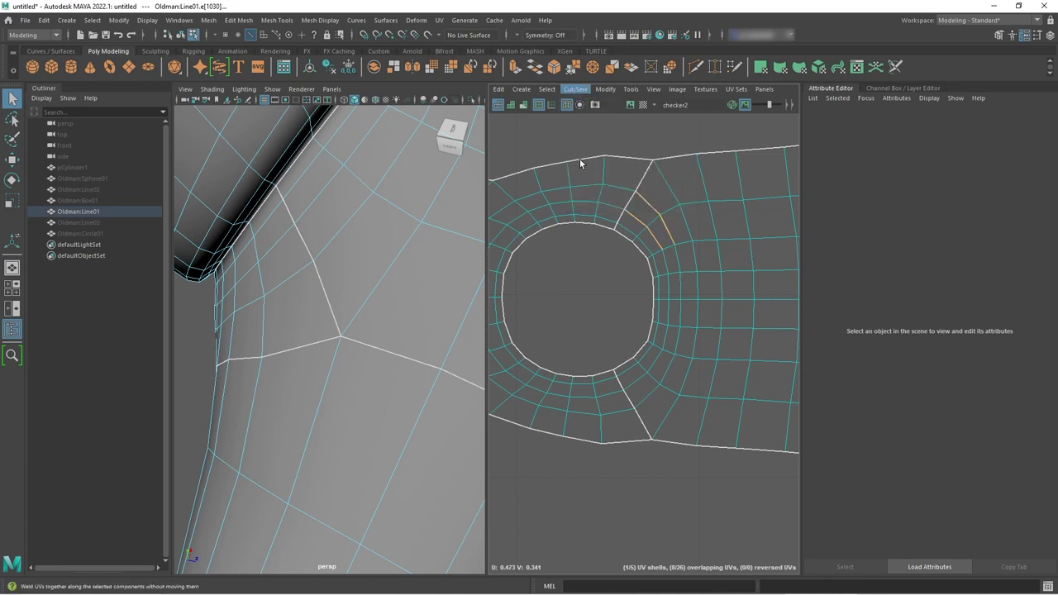
{"action": "left_click", "coordinate": [587, 279]}
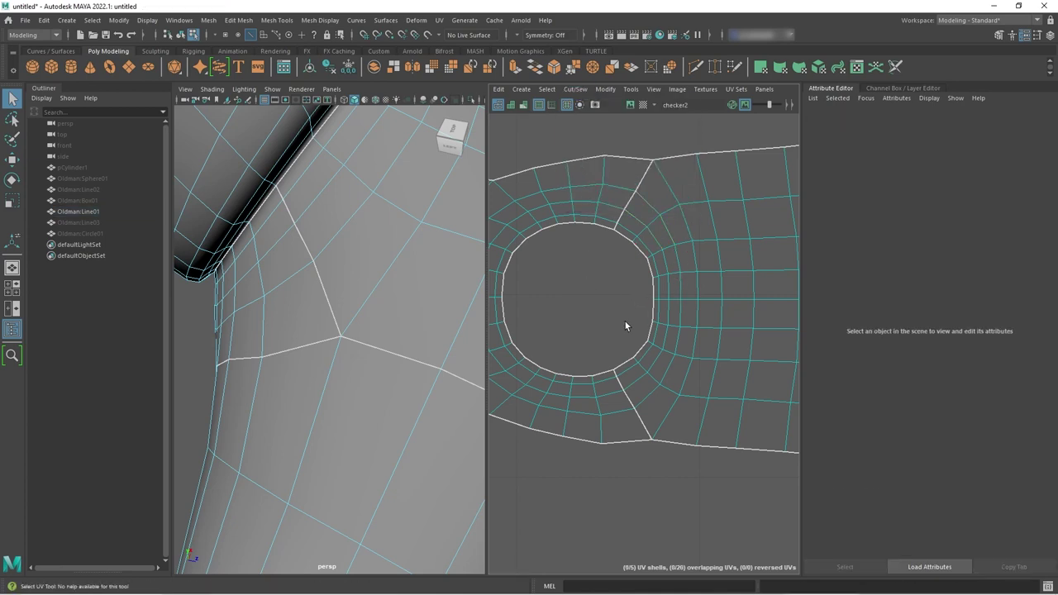
Try to sew the collar strip's border edges to the body's neck opening, and undo the sewing
{"action": "scroll", "coordinate": [623, 326], "scroll_direction": "down", "scroll_amount": 5}
{"action": "middle_click_drag", "start_coordinate": [483, 340], "coordinate": [509, 384], "text": "alt"}
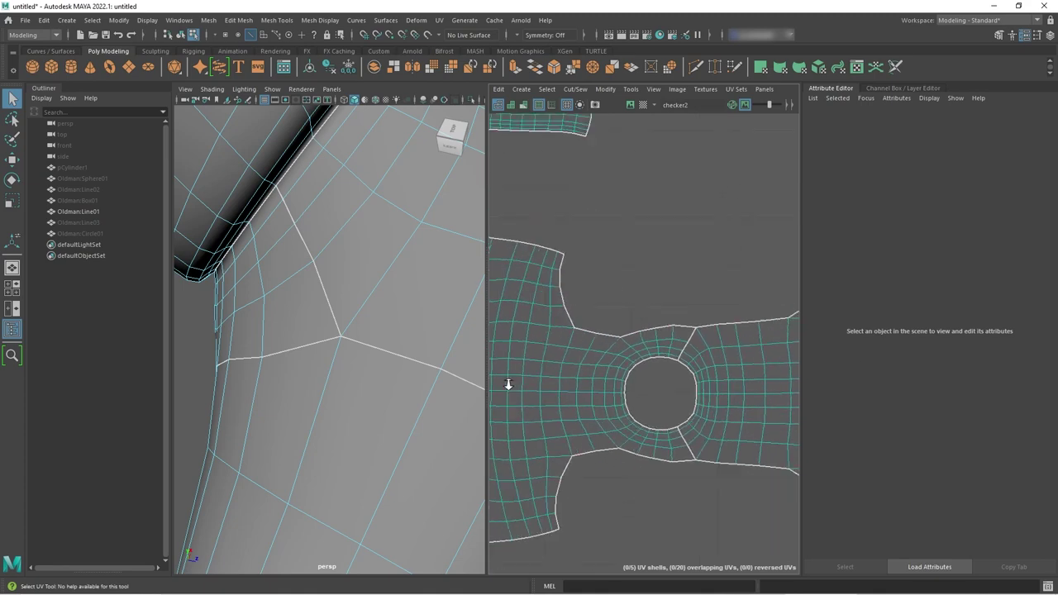
{"action": "scroll", "coordinate": [612, 237], "scroll_direction": "down", "scroll_amount": 3}
{"action": "middle_click_drag", "start_coordinate": [612, 236], "coordinate": [650, 383], "text": "alt"}
{"action": "scroll", "coordinate": [581, 383], "scroll_direction": "down", "scroll_amount": 2}
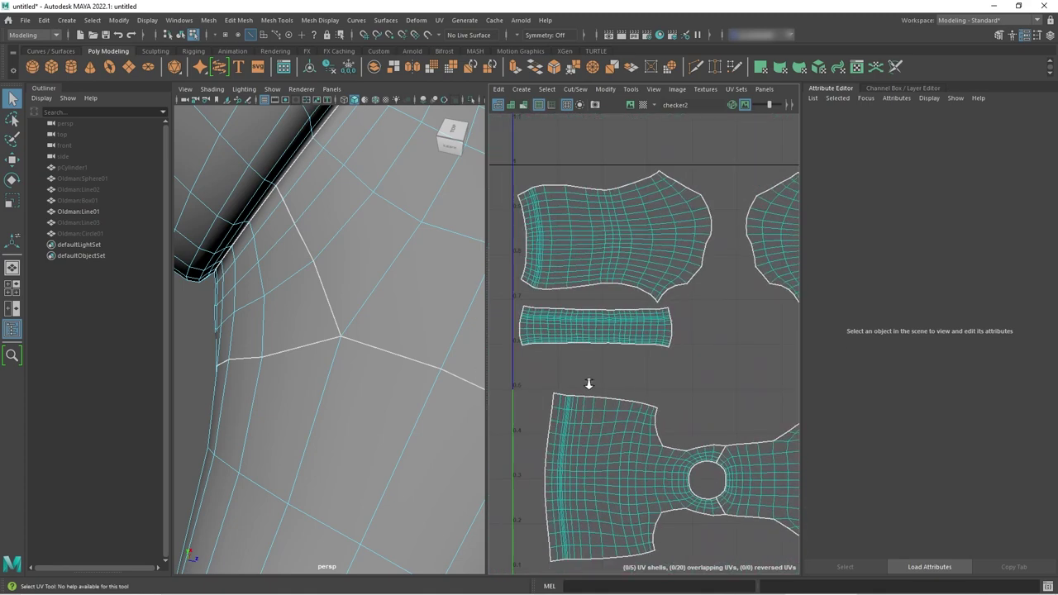
{"action": "right_click_drag", "start_coordinate": [589, 383], "coordinate": [682, 382], "text": "alt"}
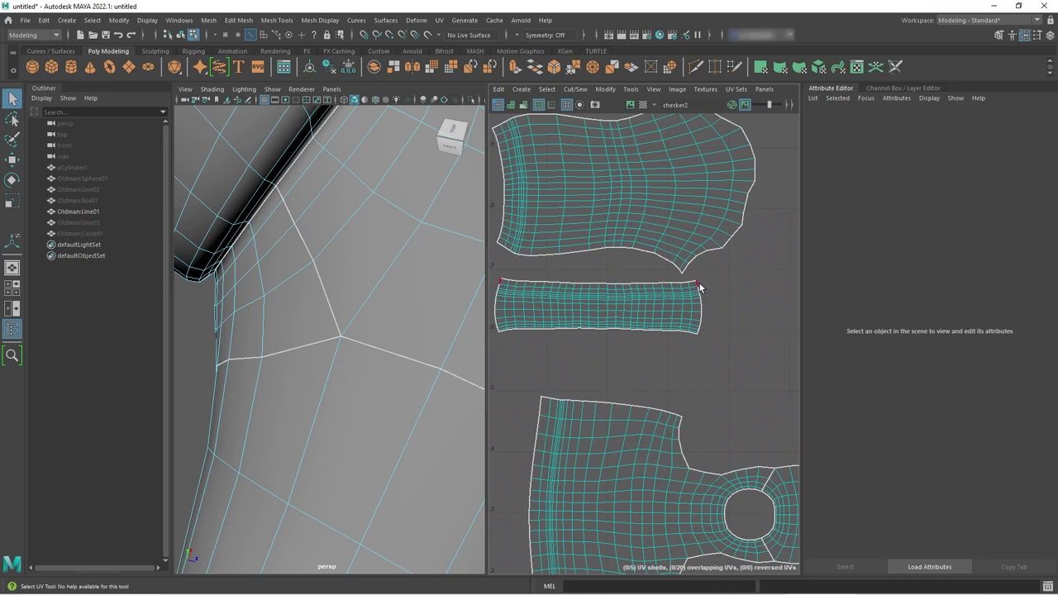
{"action": "left_click", "coordinate": [697, 281]}
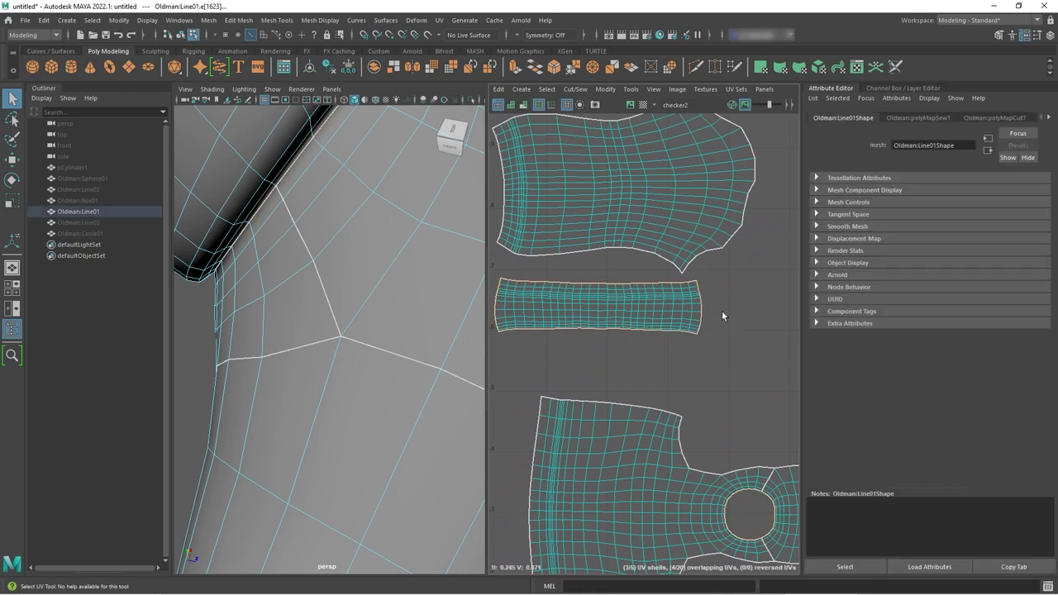
{"action": "double_click", "coordinate": [665, 332]}
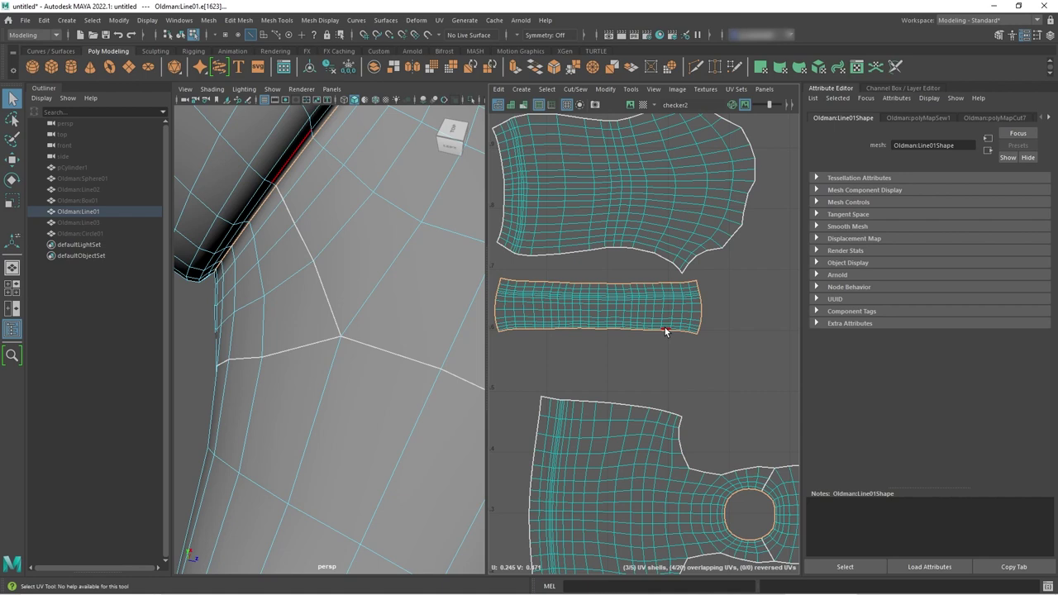
{"action": "left_click", "coordinate": [575, 89]}
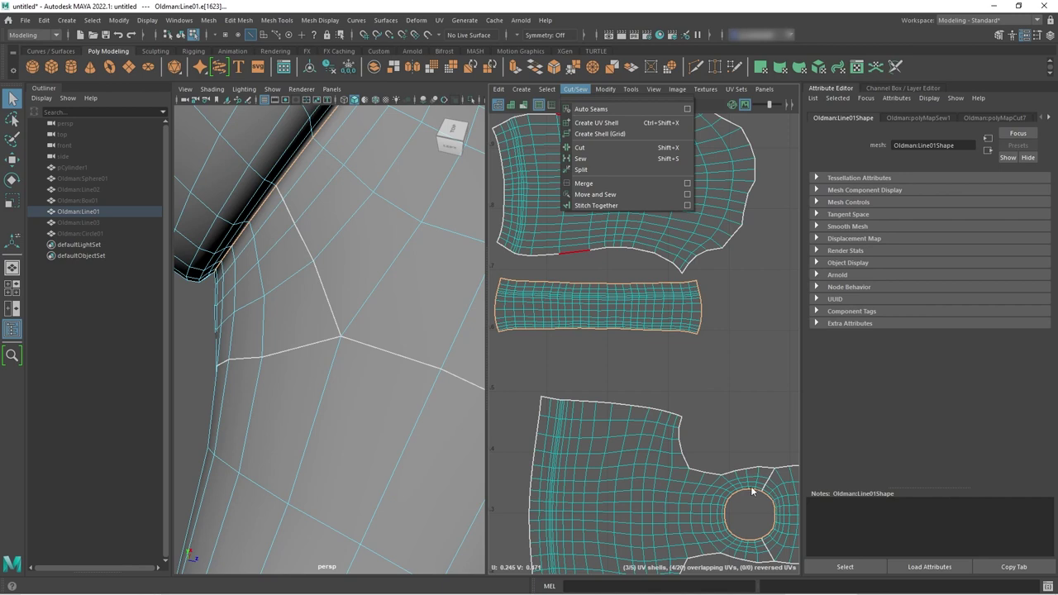
{"action": "left_click", "coordinate": [584, 159]}
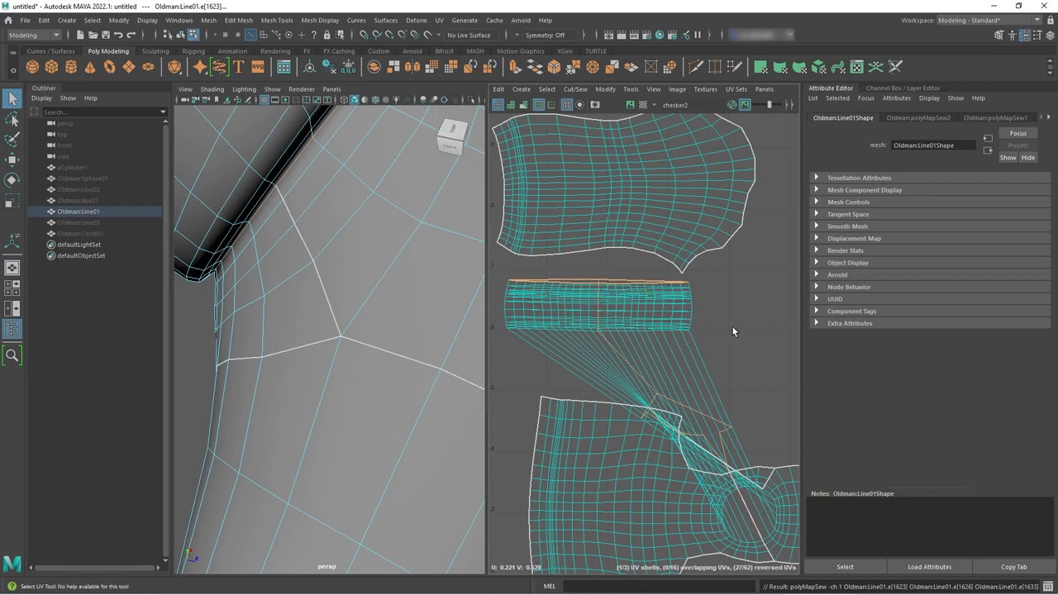
{"action": "key", "text": "ctrl+z"}
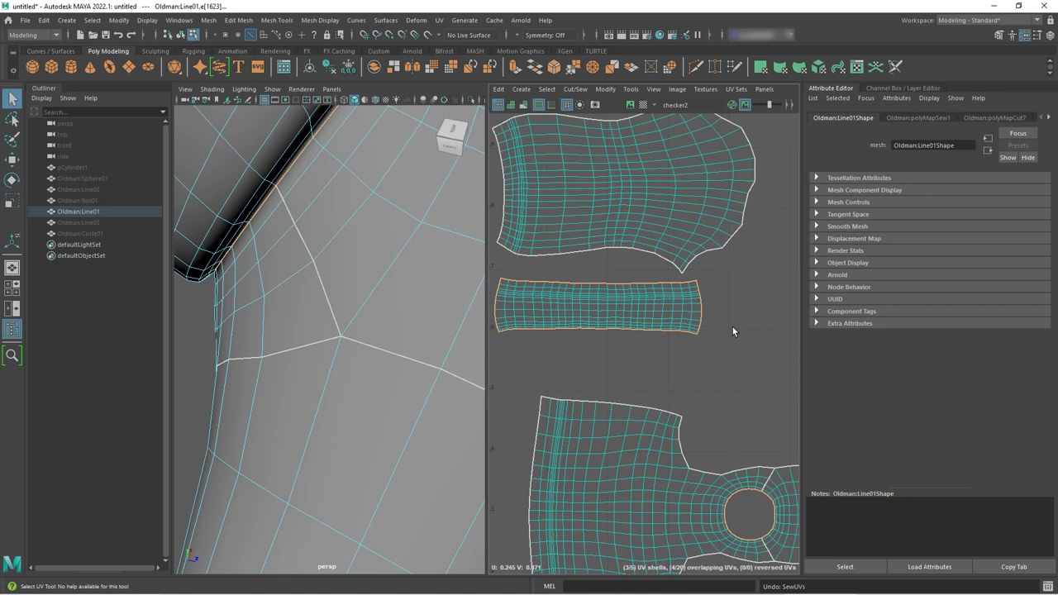
Cut the shorter body piece's UVs across its full width along an edge loop between the hem and the armholes
{"action": "double_click", "coordinate": [618, 456]}
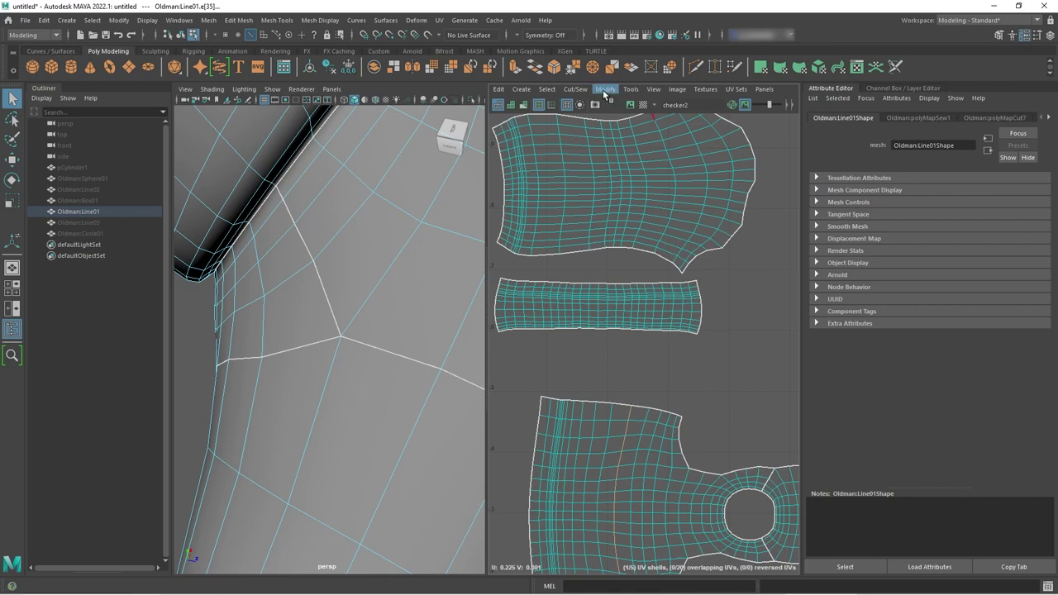
{"action": "left_click", "coordinate": [575, 88]}
{"action": "left_click", "coordinate": [607, 147]}
{"action": "left_click", "coordinate": [696, 360]}
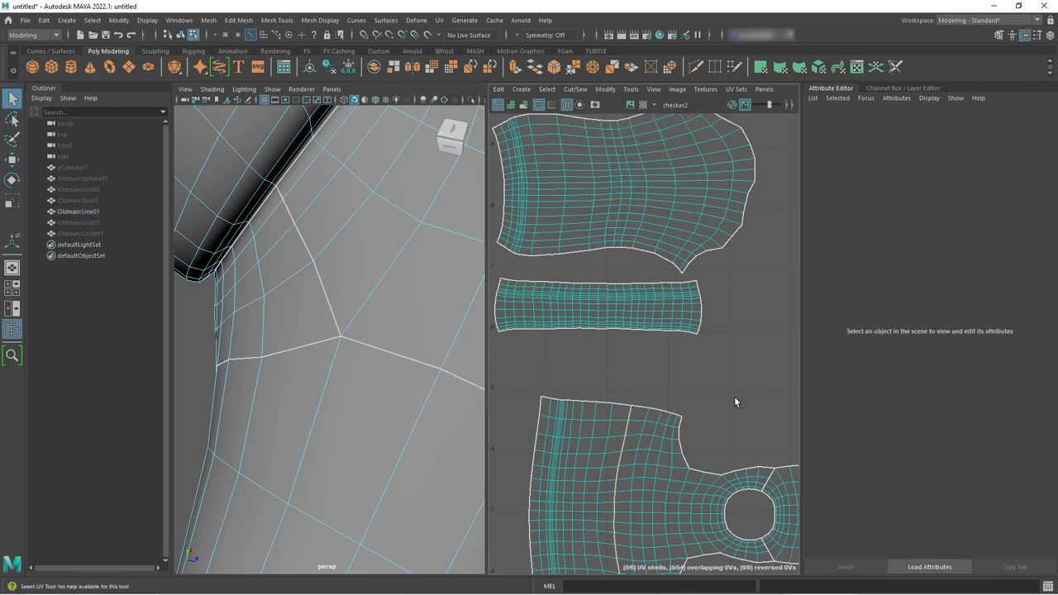
Select the hem-side UV shell of the shorter body piece
{"action": "middle_click_drag", "start_coordinate": [747, 428], "coordinate": [696, 303], "text": "alt"}
{"action": "scroll", "coordinate": [695, 303], "scroll_direction": "up", "scroll_amount": 1}
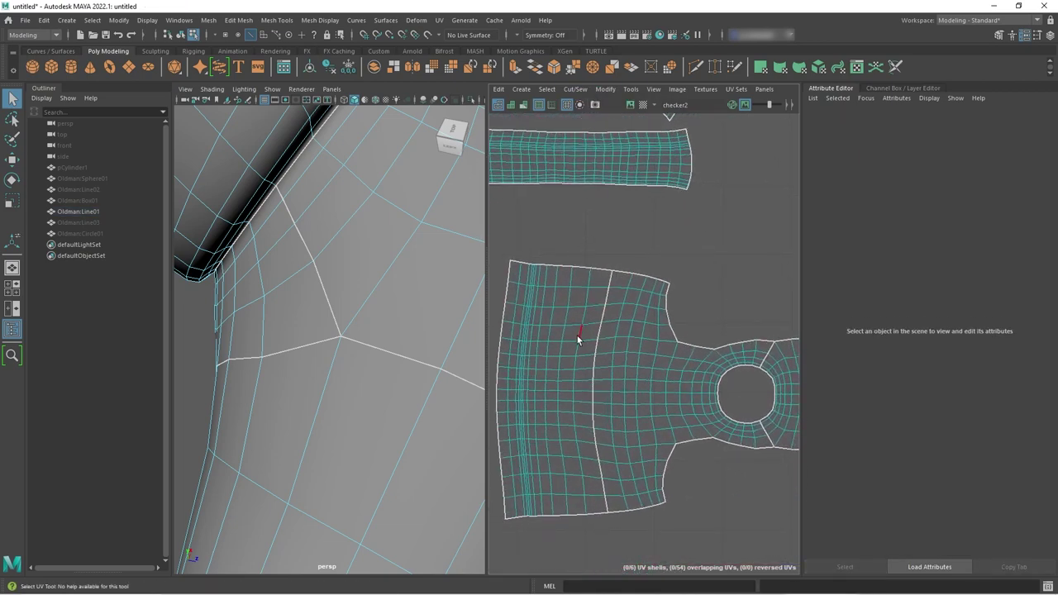
{"action": "right_click_drag", "start_coordinate": [577, 336], "coordinate": [543, 324]}
{"action": "left_click", "coordinate": [555, 351]}
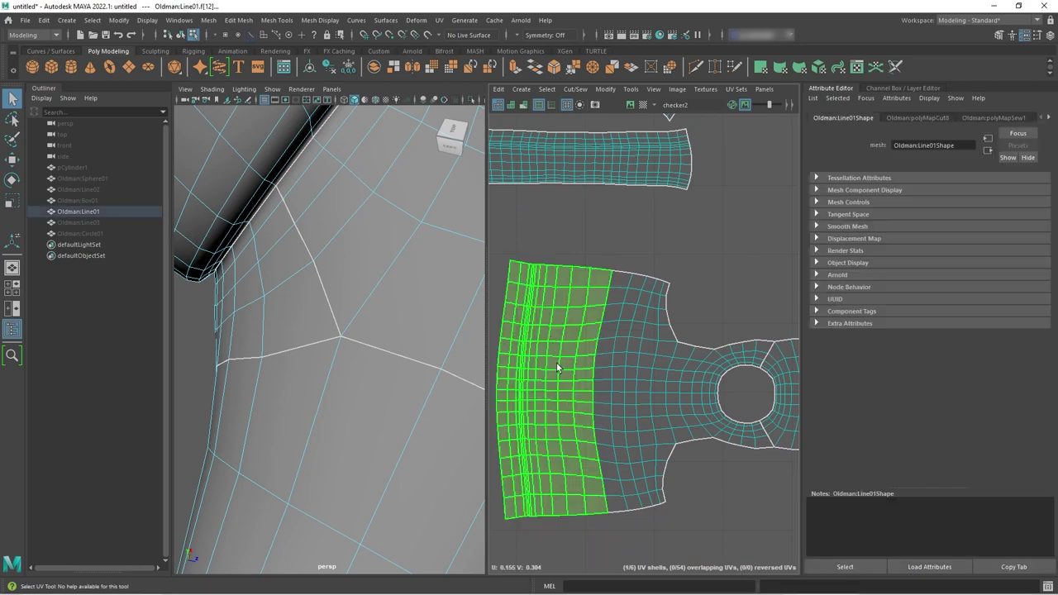
Move the separated shell clear of the piece with the neck hole and select the border edges the two shells share
{"action": "key", "text": "w"}
{"action": "left_click_drag", "start_coordinate": [559, 382], "coordinate": [533, 350]}
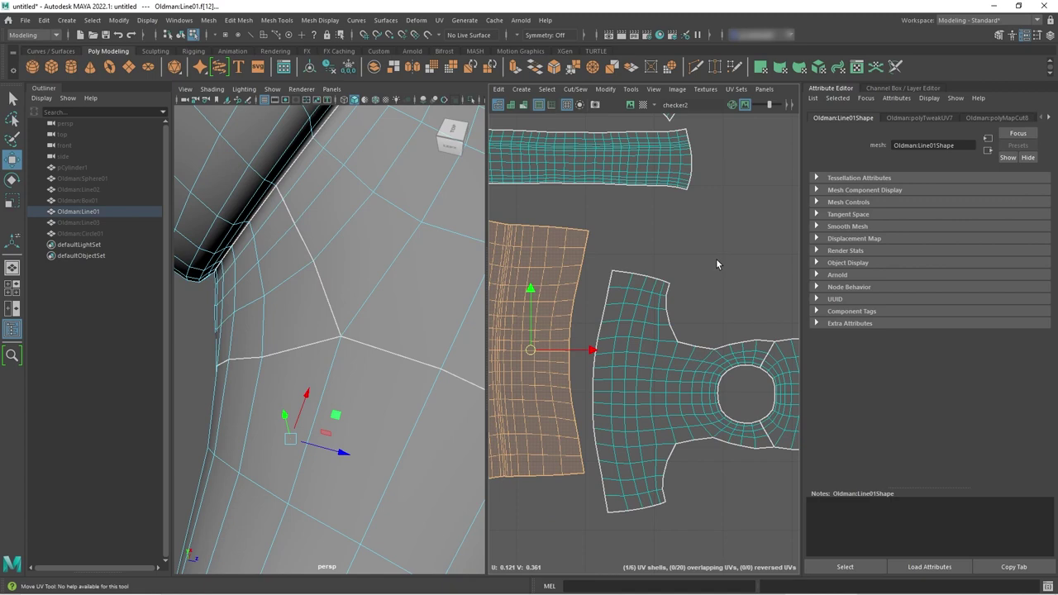
{"action": "right_click", "coordinate": [587, 243]}
{"action": "right_click_drag", "start_coordinate": [588, 243], "coordinate": [585, 212]}
{"action": "left_click", "coordinate": [587, 240]}
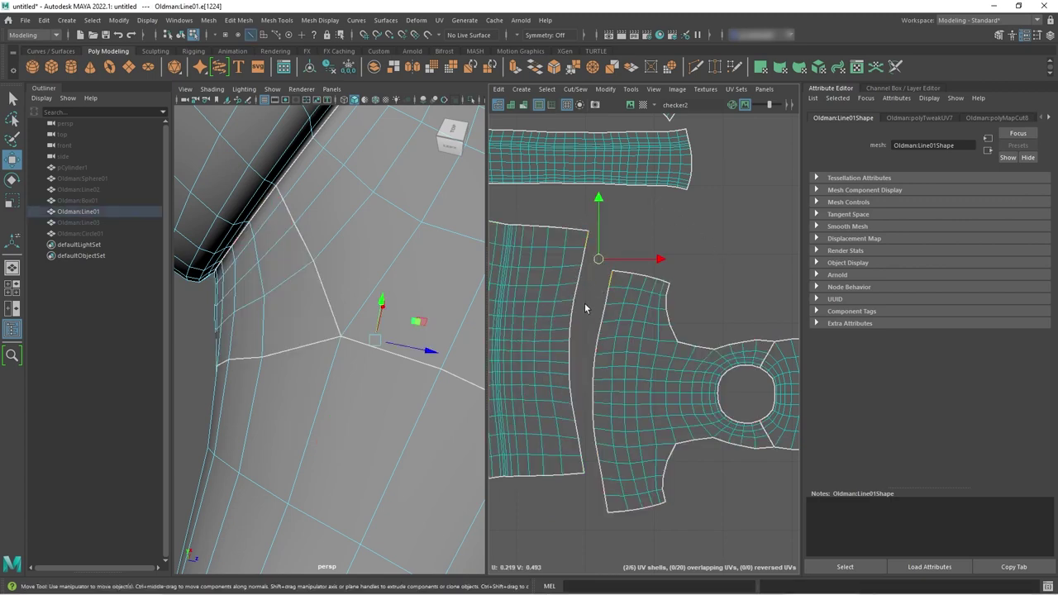
{"action": "double_click", "coordinate": [583, 463]}
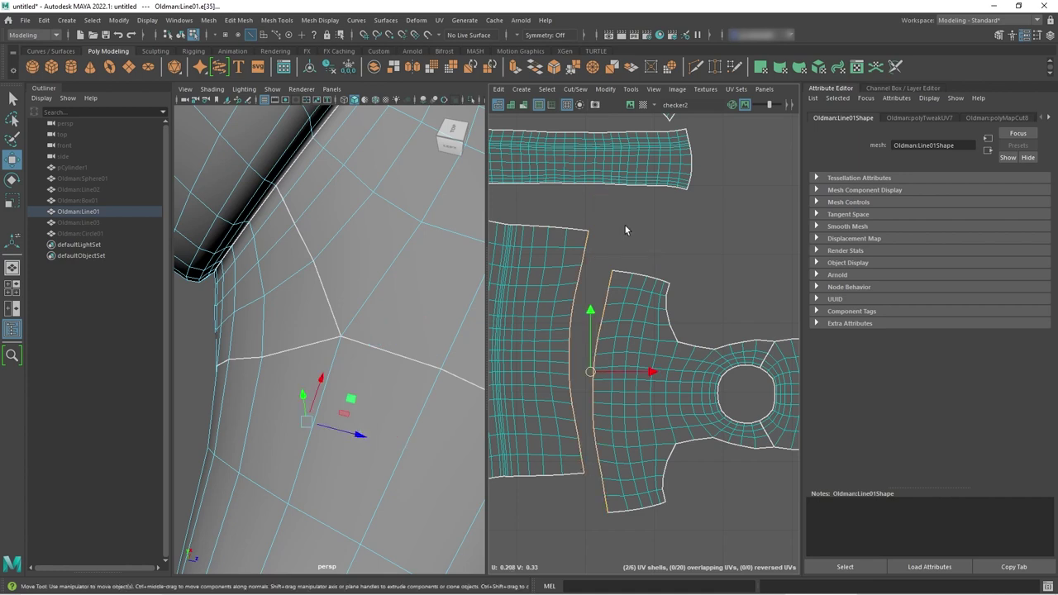
Try to sew the shared border edges of the two shells with Sew, and undo it
{"action": "left_click", "coordinate": [577, 89]}
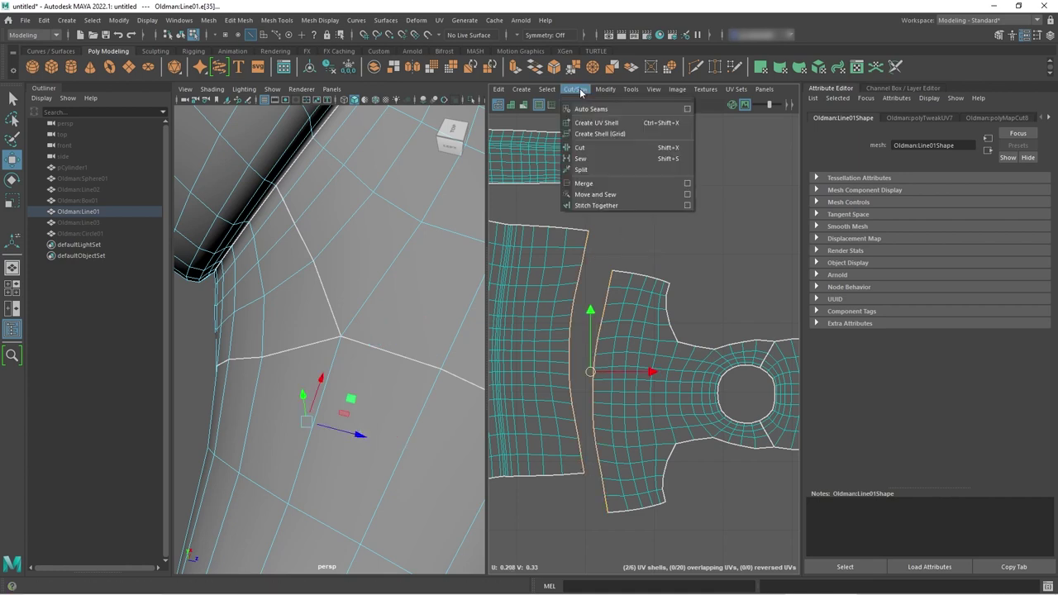
{"action": "left_click", "coordinate": [584, 158]}
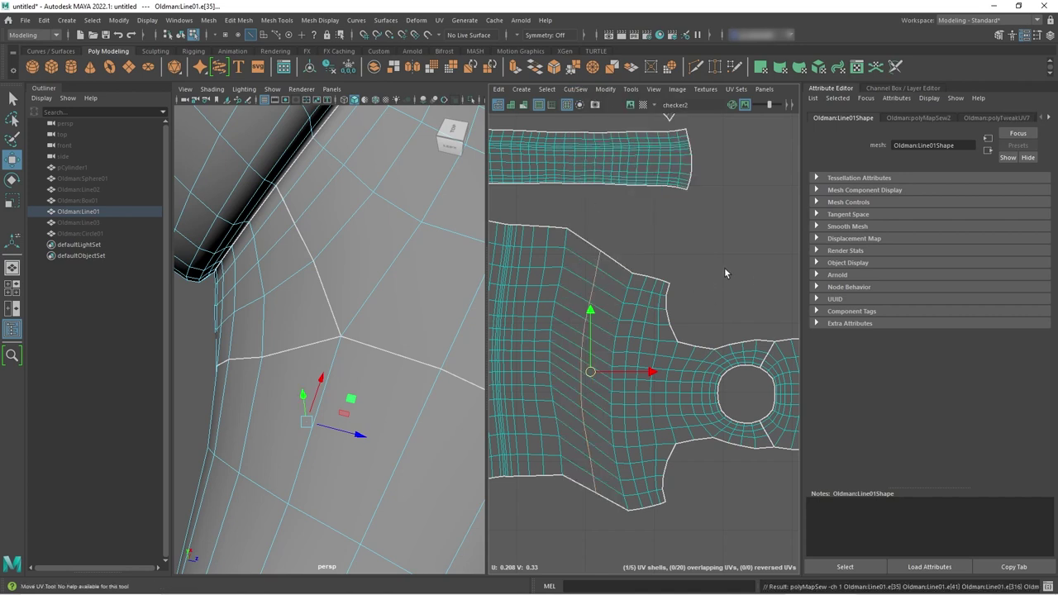
{"action": "key", "text": "ctrl+z"}
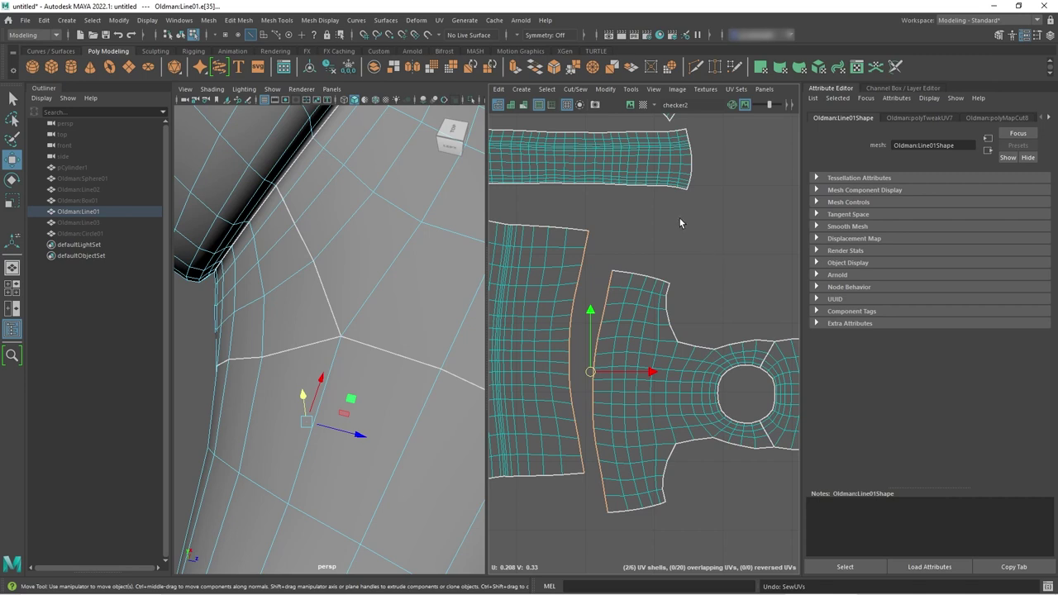
Try to join the two shells along the shared border edges with Move and Sew
{"action": "left_click", "coordinate": [576, 89]}
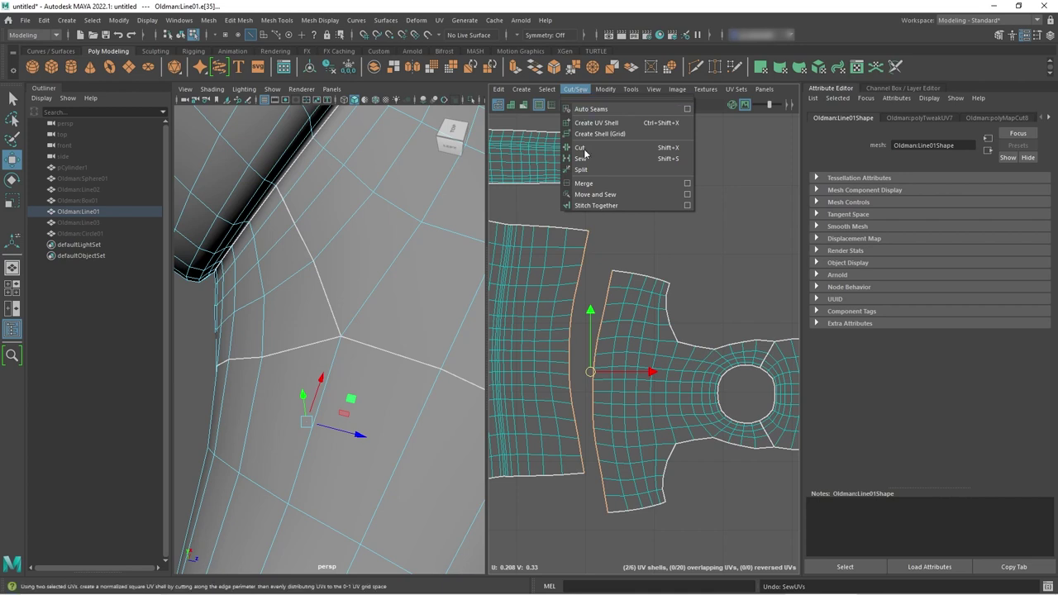
{"action": "left_click", "coordinate": [594, 194]}
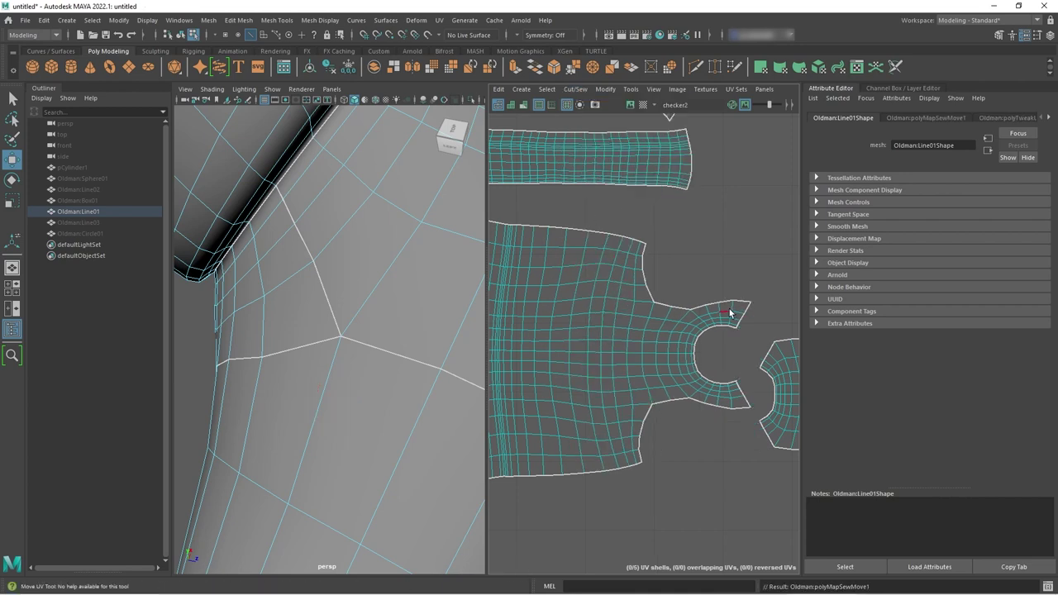
{"action": "scroll", "coordinate": [719, 260], "scroll_direction": "down", "scroll_amount": 3}
{"action": "scroll", "coordinate": [653, 289], "scroll_direction": "up", "scroll_amount": 2}
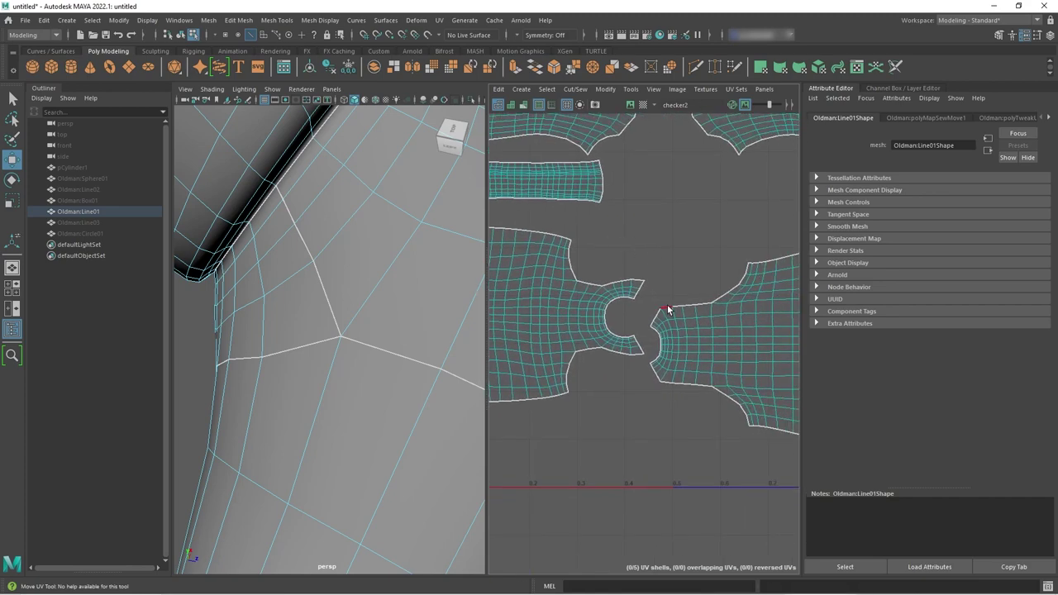
Undo the Move and Sew, the edge selections, the shell move and the earlier UV cut, and clear the selection
{"action": "key", "text": "w"}
{"action": "key", "text": "ctrl+z"}
{"action": "key", "text": "ctrl+z"}
{"action": "key", "text": "ctrl+z"}
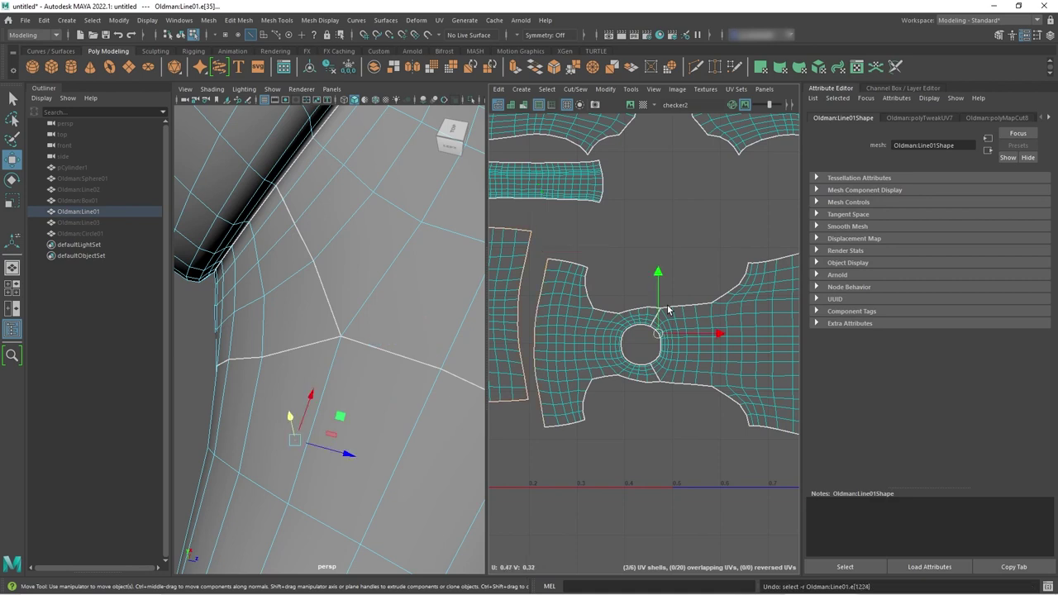
{"action": "key", "text": "ctrl+z"}
{"action": "key", "text": "ctrl+z"}
{"action": "key", "text": "ctrl+z"}
{"action": "key", "text": "ctrl+z"}
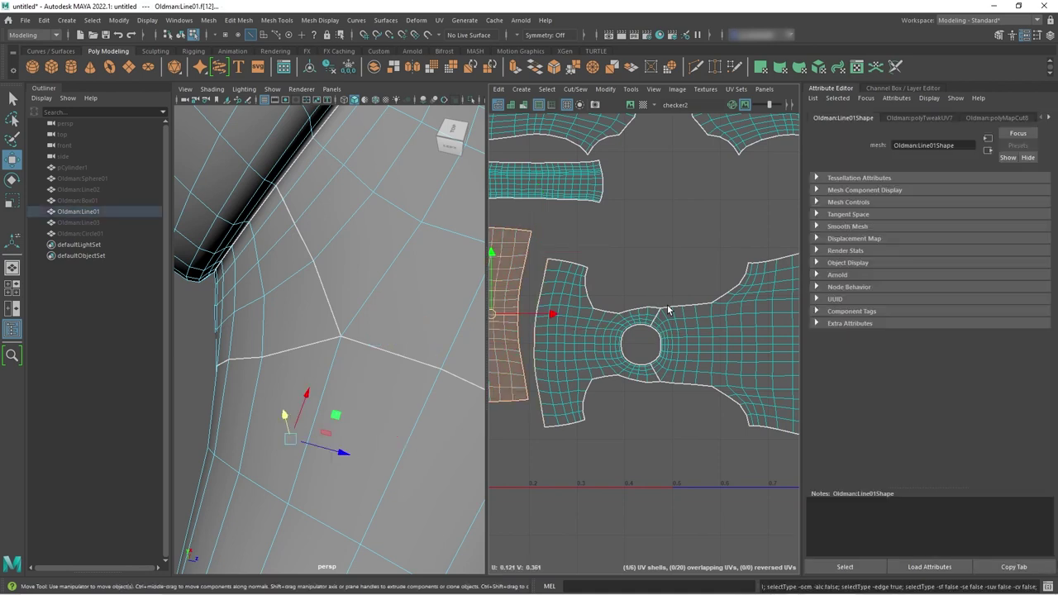
{"action": "key", "text": "ctrl+z"}
{"action": "key", "text": "ctrl+z"}
{"action": "key", "text": "ctrl+z"}
{"action": "key", "text": "ctrl+z"}
{"action": "key", "text": "ctrl+z"}
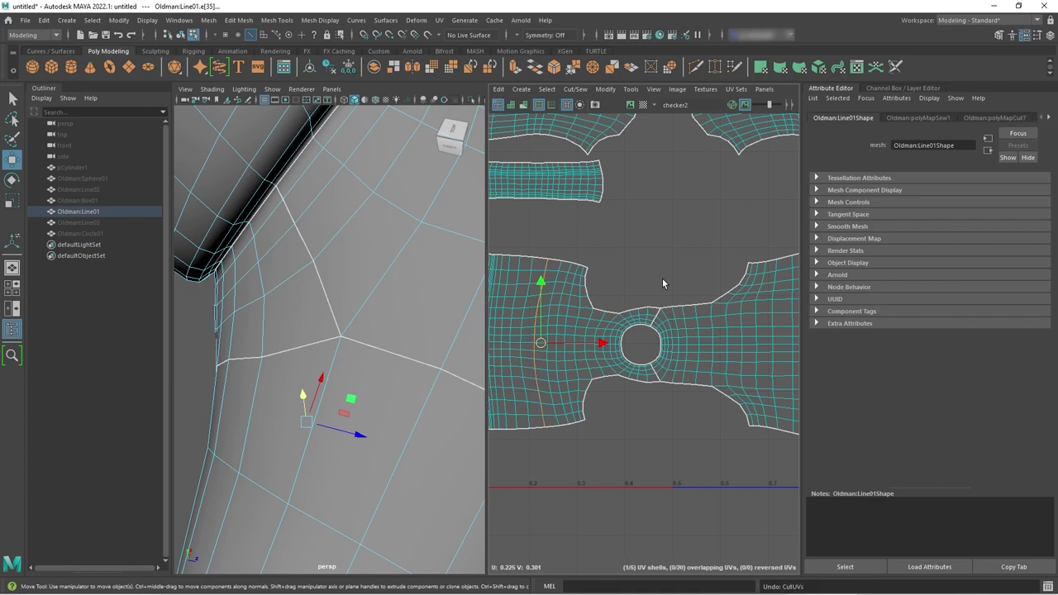
{"action": "left_click", "coordinate": [661, 278]}
Rotate both torso UV shells about a quarter turn so they stand upright with their necklines facing up
{"action": "scroll", "coordinate": [696, 265], "scroll_direction": "down", "scroll_amount": 2}
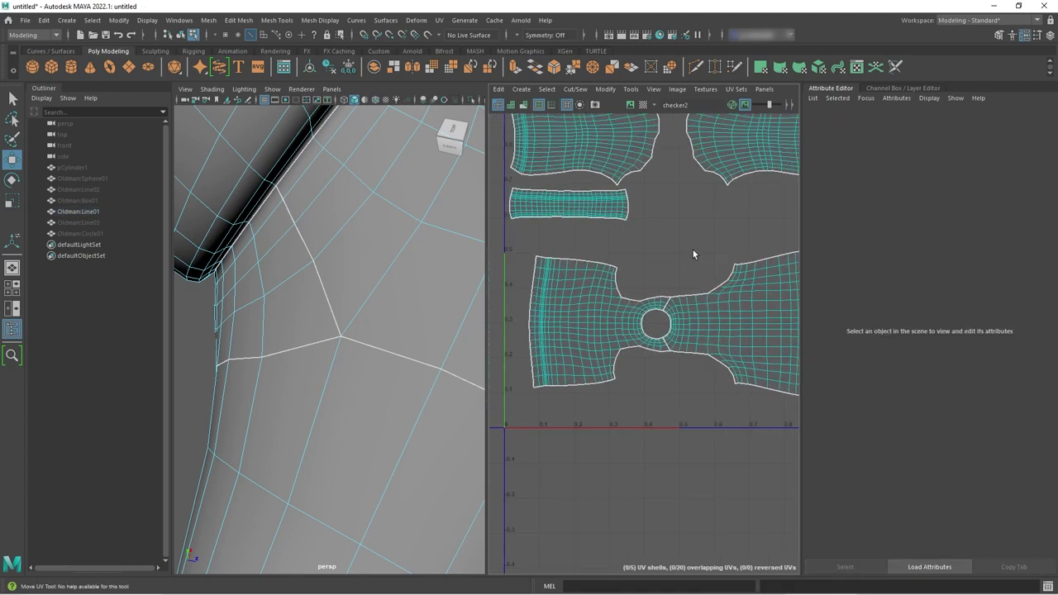
{"action": "middle_click_drag", "start_coordinate": [693, 250], "coordinate": [633, 245], "text": "alt"}
{"action": "scroll", "coordinate": [620, 333], "scroll_direction": "up", "scroll_amount": 3}
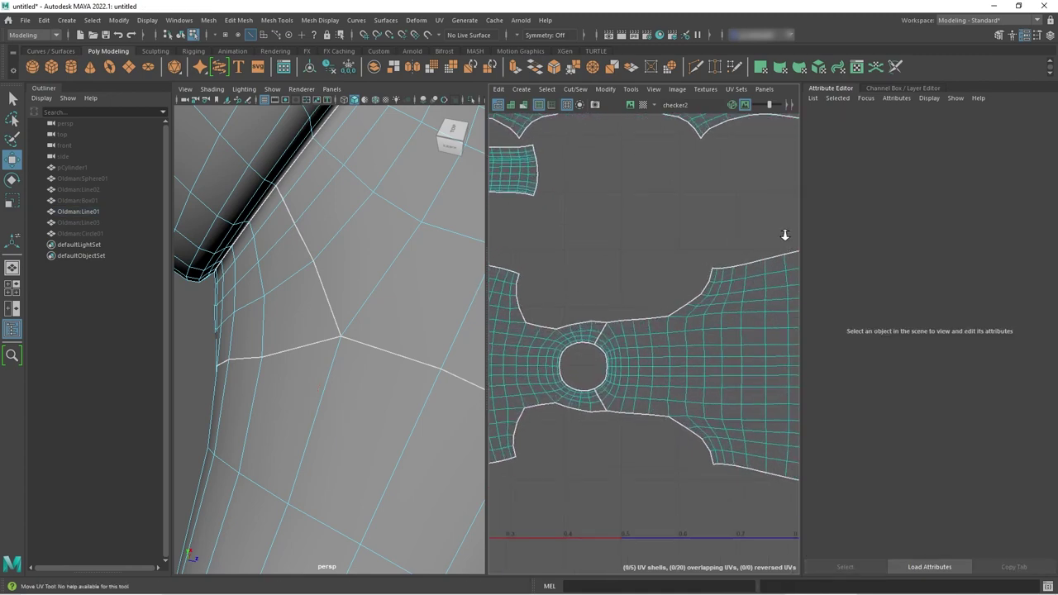
{"action": "right_click_drag", "start_coordinate": [651, 336], "coordinate": [600, 324]}
{"action": "left_click", "coordinate": [654, 355]}
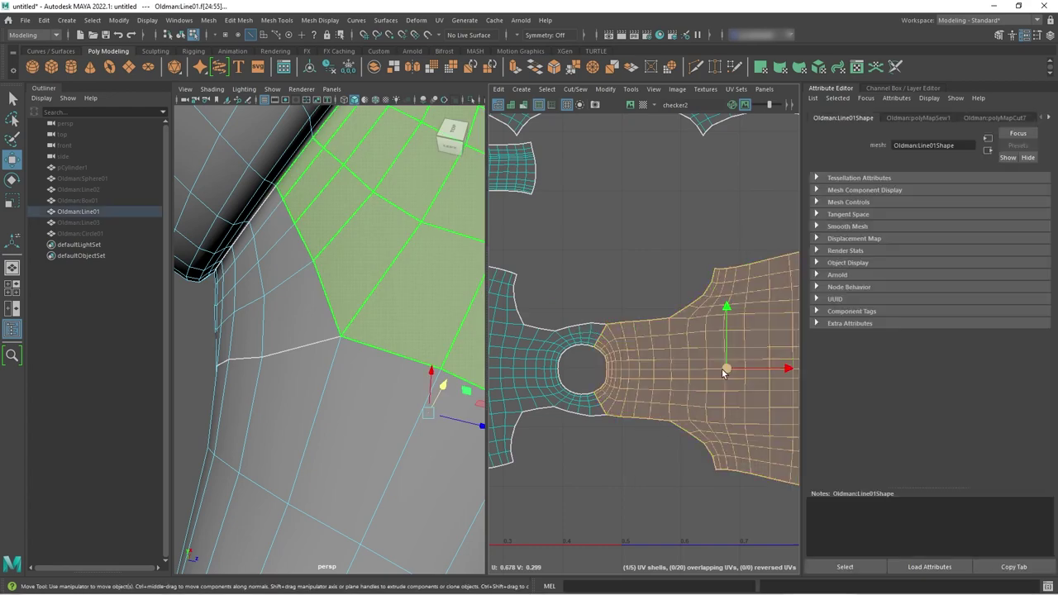
{"action": "scroll", "coordinate": [722, 369], "scroll_direction": "down", "scroll_amount": 3}
{"action": "key", "text": "e"}
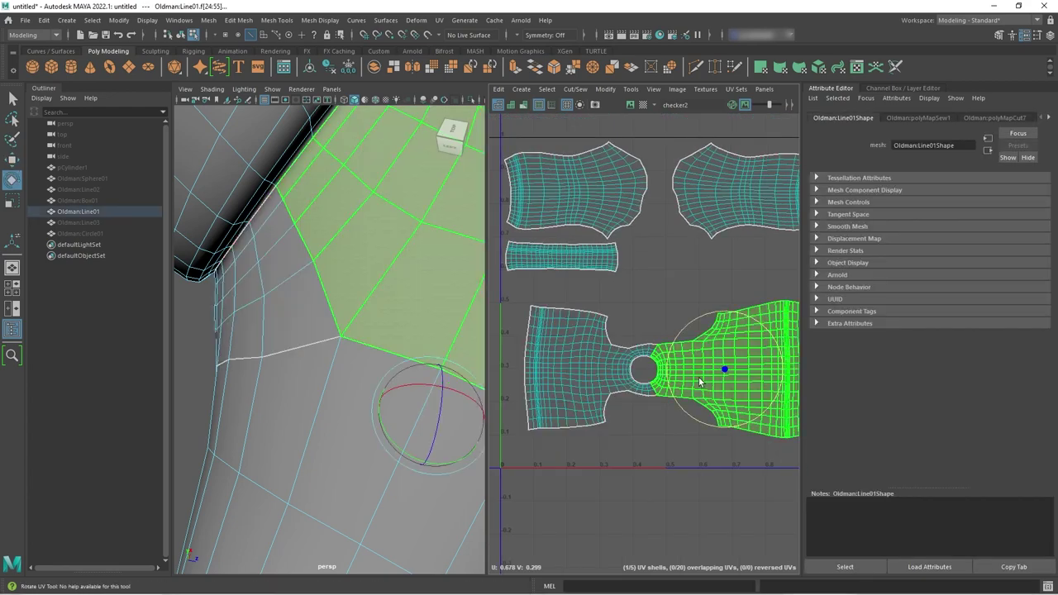
{"action": "left_click_drag", "start_coordinate": [741, 309], "coordinate": [798, 389]}
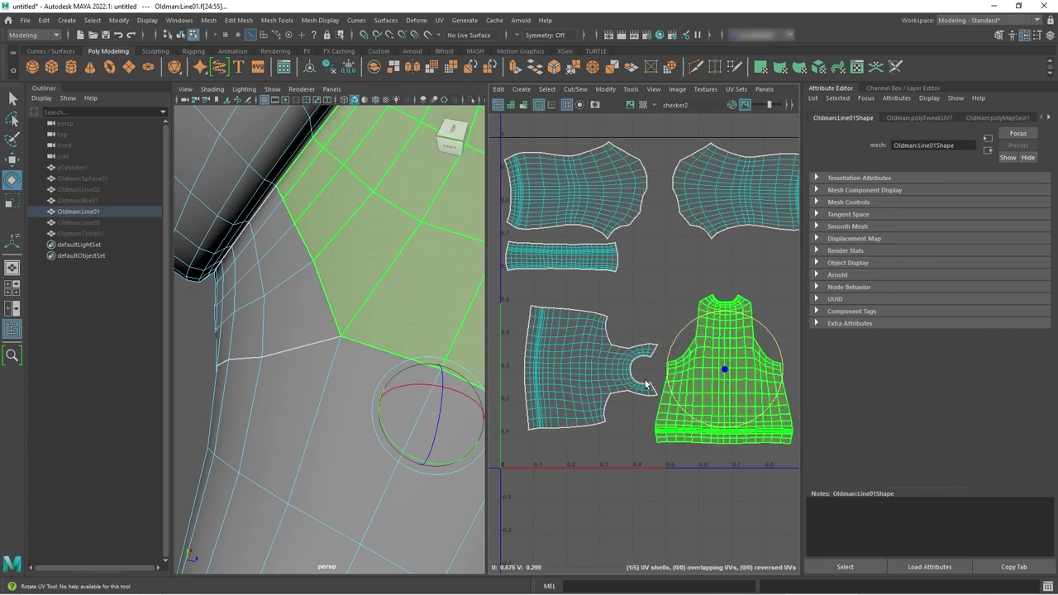
{"action": "left_click", "coordinate": [648, 371]}
{"action": "left_click_drag", "start_coordinate": [648, 370], "coordinate": [588, 303]}
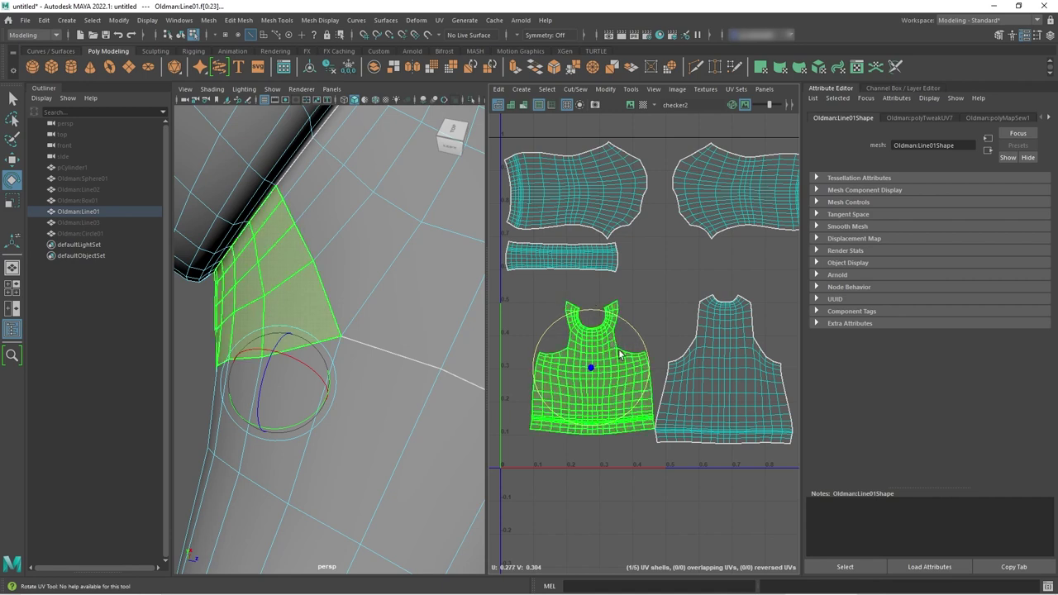
Move the two upright torso shells apart so they sit side by side in the lower half of the UV square
{"action": "key", "text": "w"}
{"action": "left_click_drag", "start_coordinate": [593, 368], "coordinate": [572, 377]}
{"action": "left_click", "coordinate": [720, 378]}
{"action": "left_click_drag", "start_coordinate": [721, 368], "coordinate": [736, 365]}
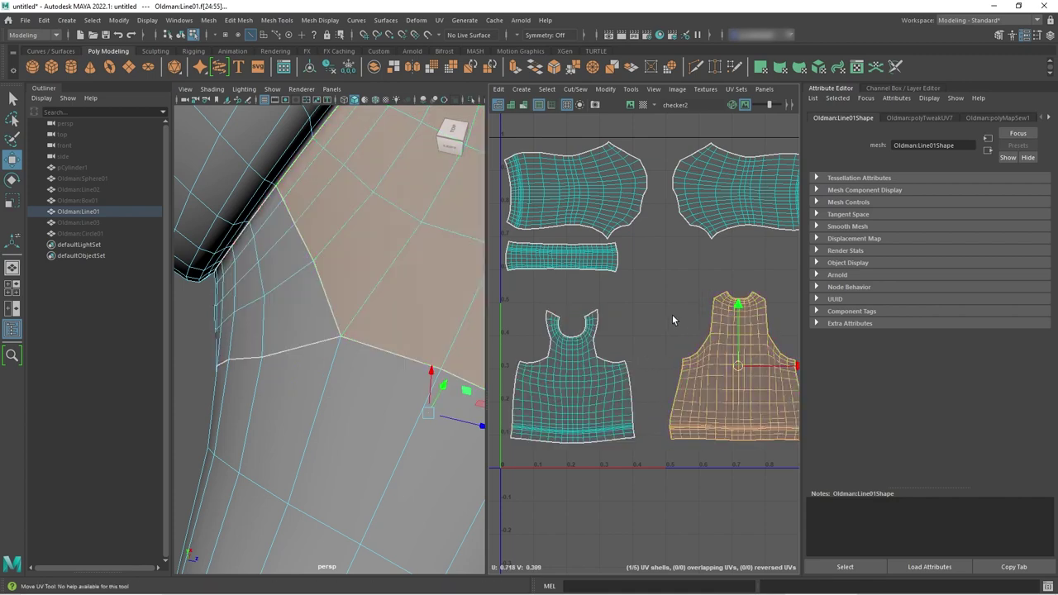
{"action": "scroll", "coordinate": [628, 314], "scroll_direction": "down", "scroll_amount": 2}
Show the whole sweater with textured shading in the viewport and display the checker image behind the UV shells
{"action": "key", "text": "f"}
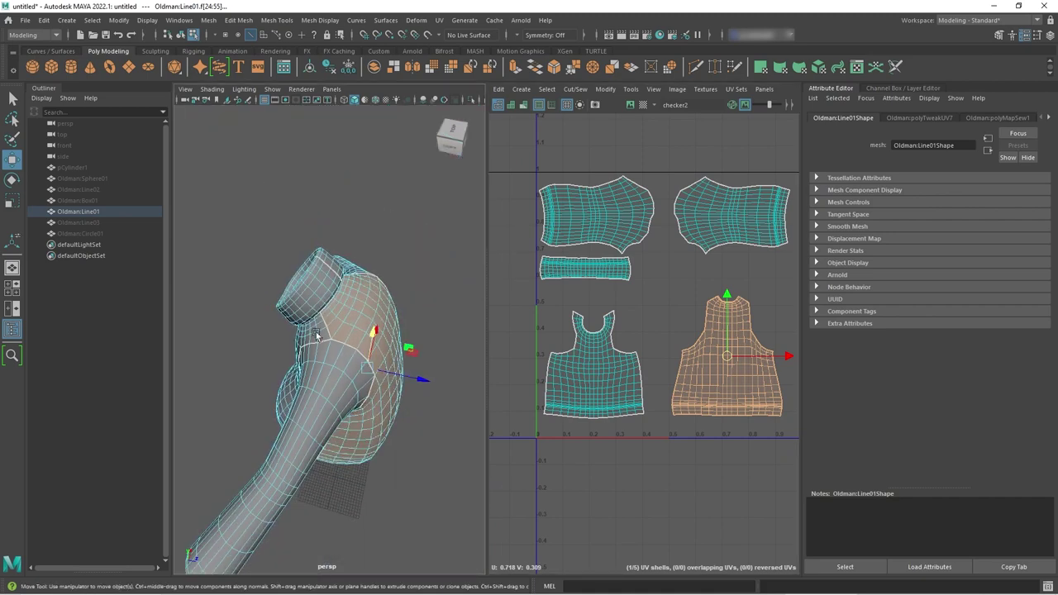
{"action": "left_click_drag", "start_coordinate": [314, 330], "coordinate": [406, 399], "text": "alt"}
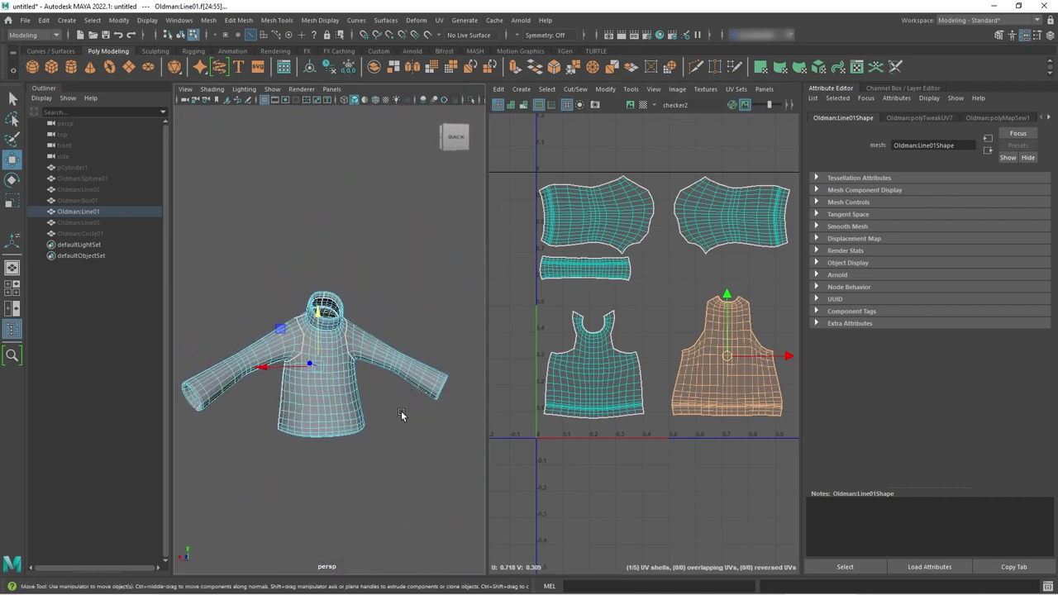
{"action": "left_click", "coordinate": [401, 411]}
{"action": "key", "text": "6"}
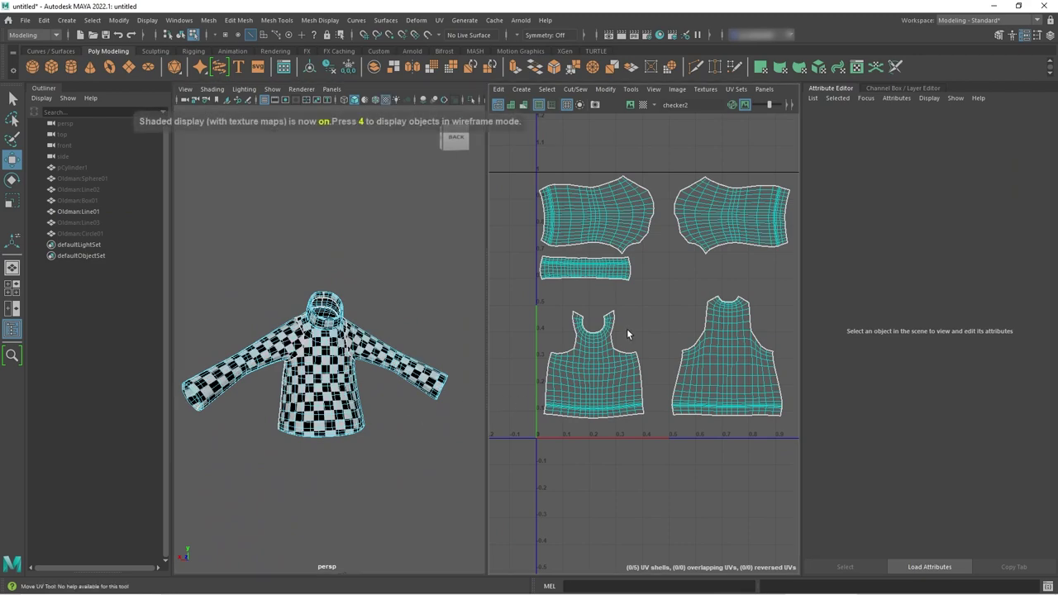
{"action": "left_click", "coordinate": [631, 105]}
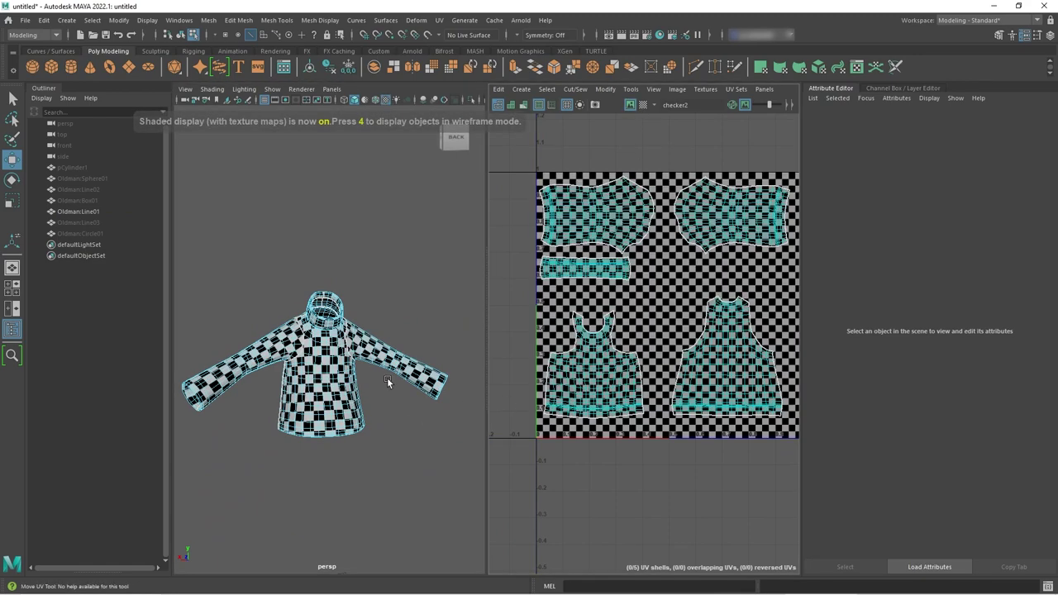
Inspect the checker pattern on the sweater's body and sleeves for uneven or stretched squares
{"action": "scroll", "coordinate": [440, 390], "scroll_direction": "up", "scroll_amount": 5}
{"action": "left_click_drag", "start_coordinate": [438, 391], "coordinate": [302, 450], "text": "alt"}
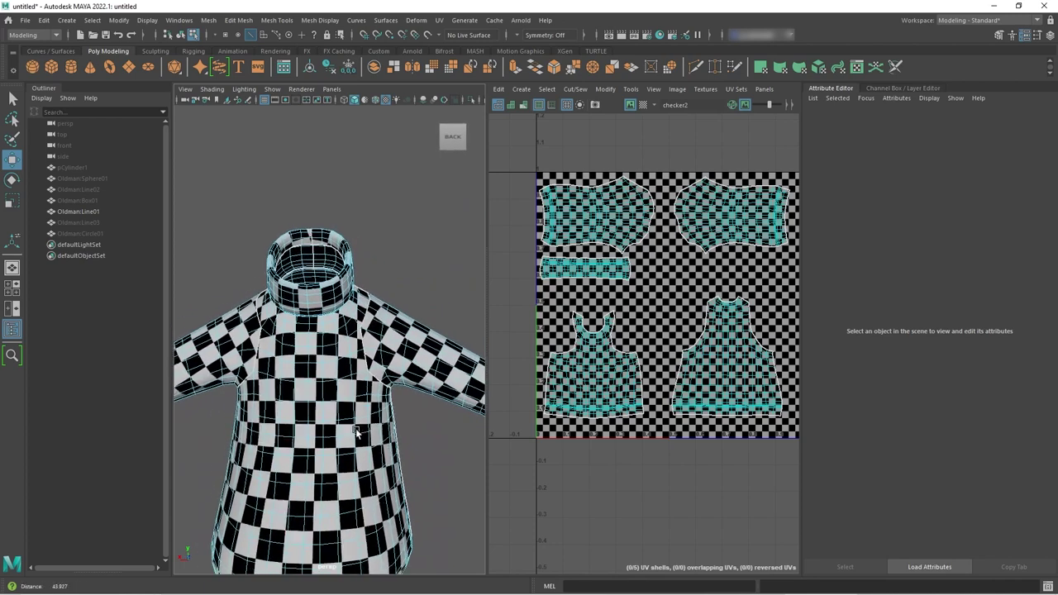
{"action": "scroll", "coordinate": [302, 450], "scroll_direction": "down", "scroll_amount": 3}
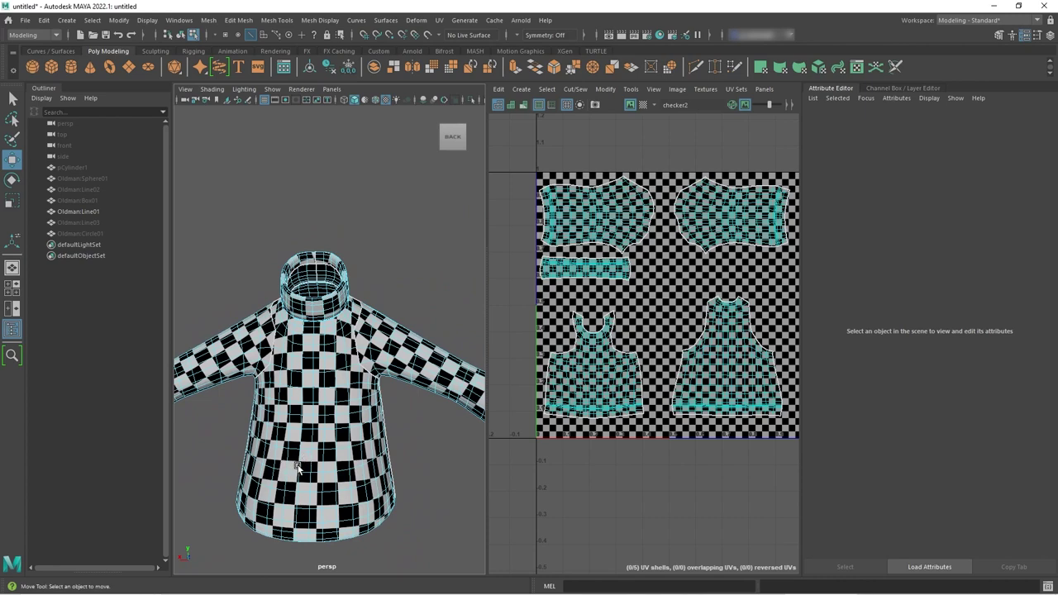
{"action": "left_click_drag", "start_coordinate": [303, 483], "coordinate": [316, 475], "text": "alt"}
{"action": "left_click", "coordinate": [450, 398]}
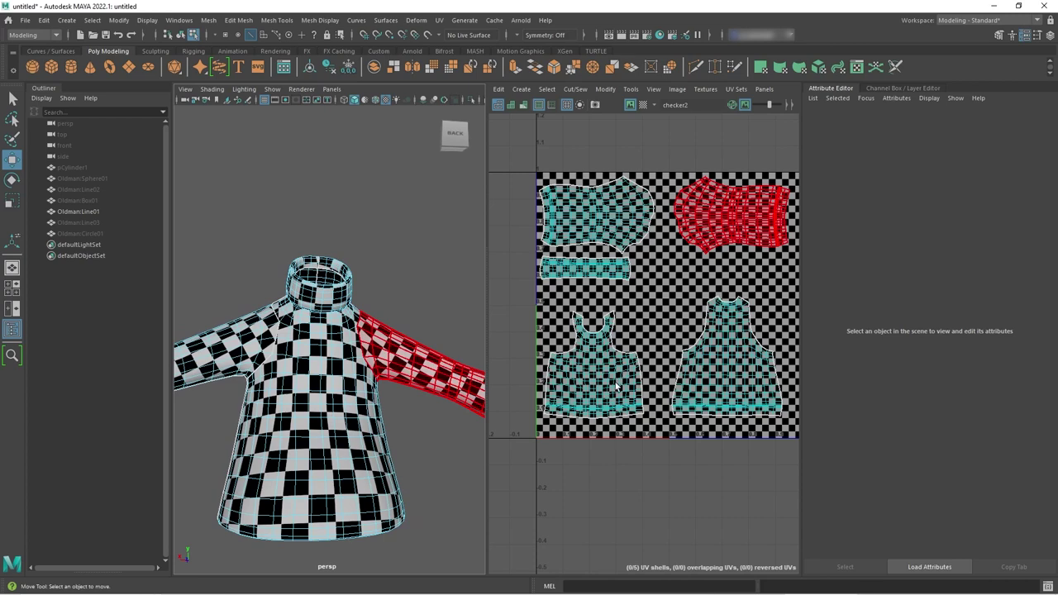
Activate the Smooth UV tool and select the UVs in the lower middle of the scoop-neck torso shell
{"action": "scroll", "coordinate": [615, 386], "scroll_direction": "up", "scroll_amount": 4}
{"action": "left_click", "coordinate": [588, 419]}
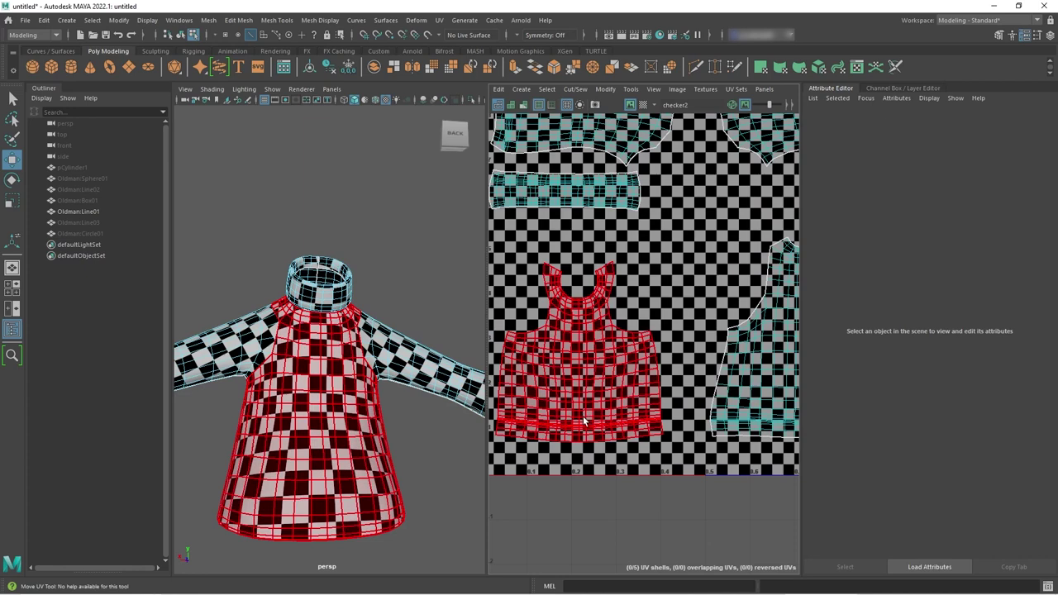
{"action": "right_click_drag", "start_coordinate": [582, 422], "coordinate": [615, 413]}
{"action": "right_click_drag", "start_coordinate": [611, 389], "coordinate": [581, 367], "text": "shift"}
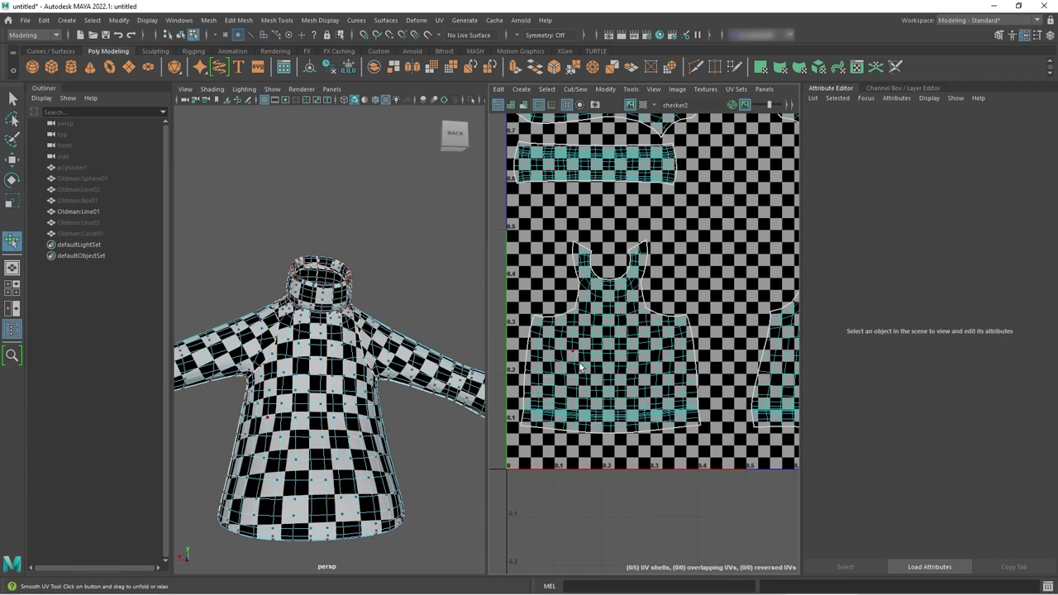
{"action": "left_click", "coordinate": [658, 413]}
Apply the Smudge tool to the selected UVs in the lower middle of the scoop-neck torso shell
{"action": "left_click", "coordinate": [632, 89]}
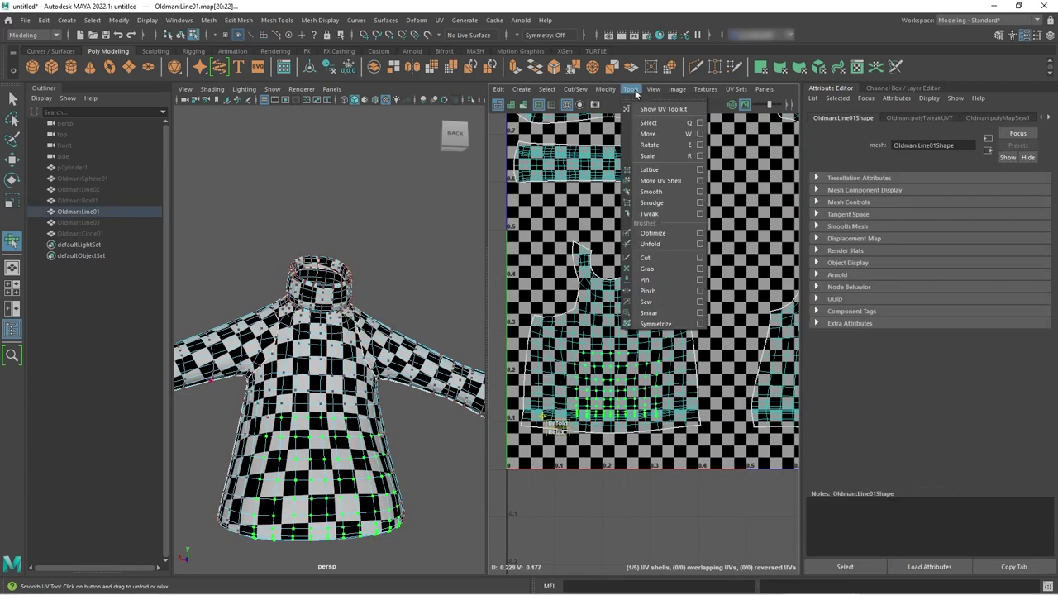
{"action": "left_click", "coordinate": [652, 203]}
{"action": "middle_click_drag", "start_coordinate": [622, 393], "coordinate": [621, 390]}
{"action": "middle_click_drag", "start_coordinate": [623, 400], "coordinate": [625, 398]}
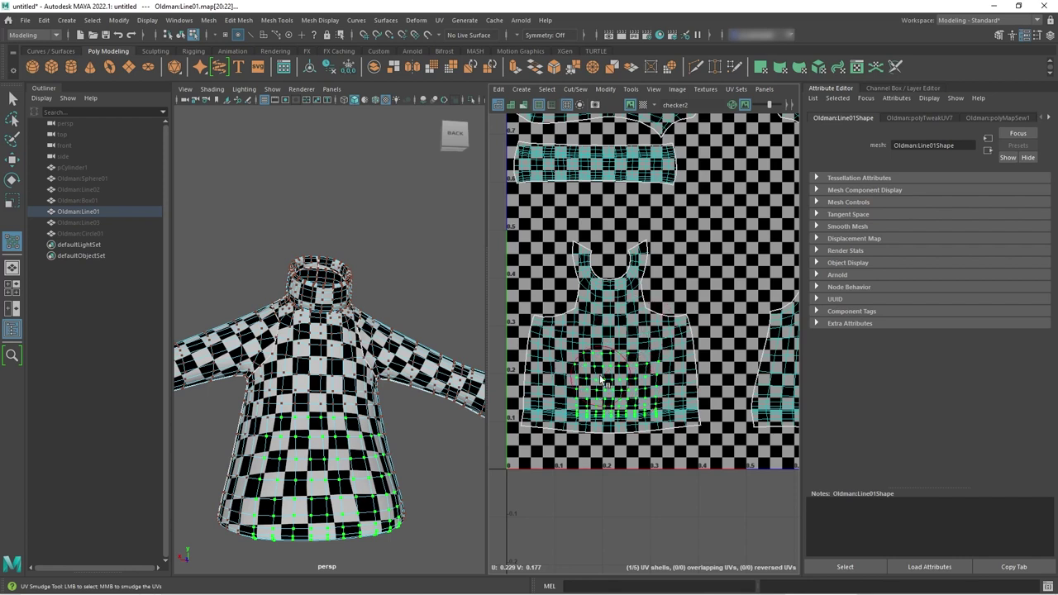
{"action": "middle_click_drag", "start_coordinate": [601, 379], "coordinate": [622, 383]}
{"action": "scroll", "coordinate": [706, 365], "scroll_direction": "down", "scroll_amount": 5}
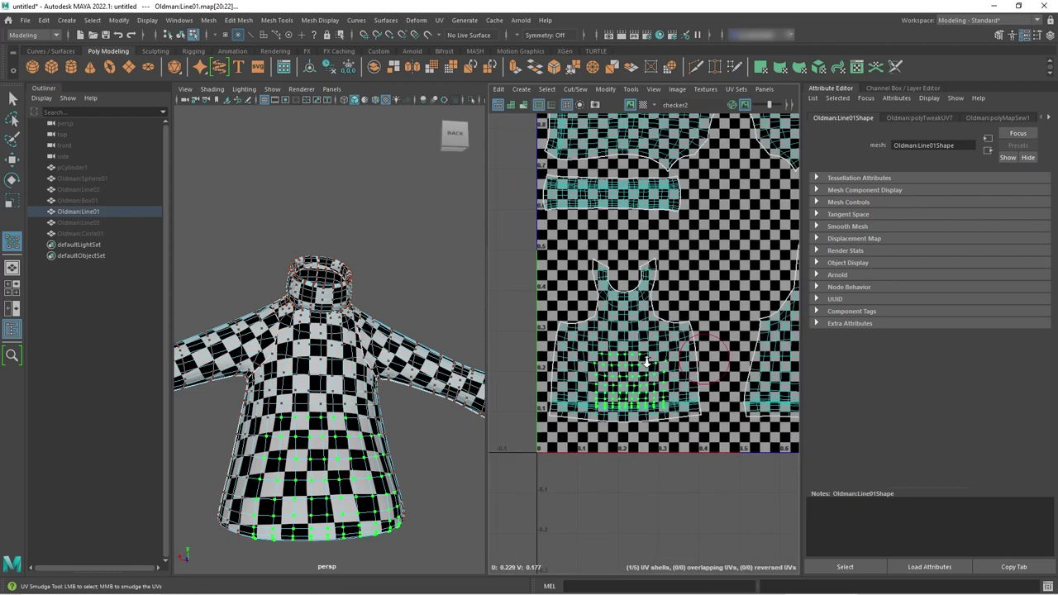
{"action": "middle_click_drag", "start_coordinate": [714, 310], "coordinate": [625, 366], "text": "alt"}
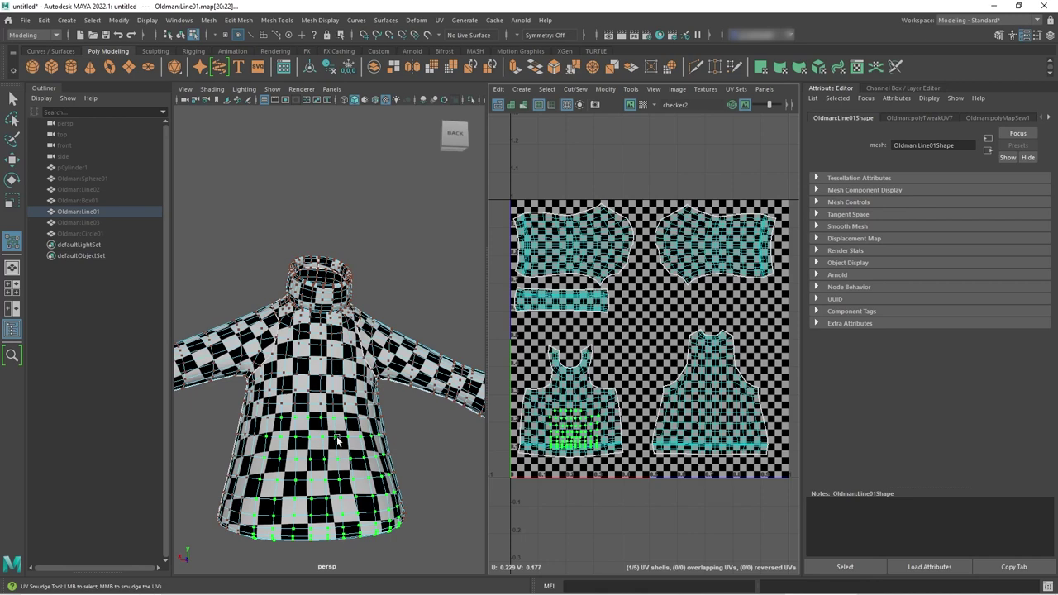
Return to object mode, select the whole sweater and examine the checker pattern around its collar
{"action": "left_click", "coordinate": [425, 430]}
{"action": "right_click_drag", "start_coordinate": [362, 431], "coordinate": [412, 269]}
{"action": "right_click_drag", "start_coordinate": [334, 357], "coordinate": [377, 270]}
{"action": "left_click", "coordinate": [418, 282]}
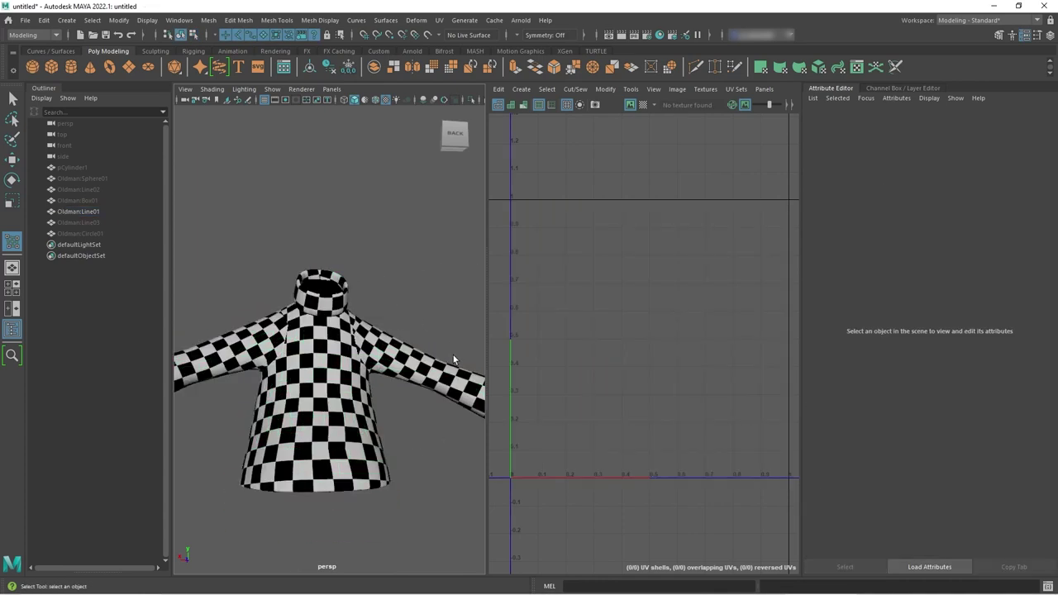
{"action": "left_click", "coordinate": [340, 408]}
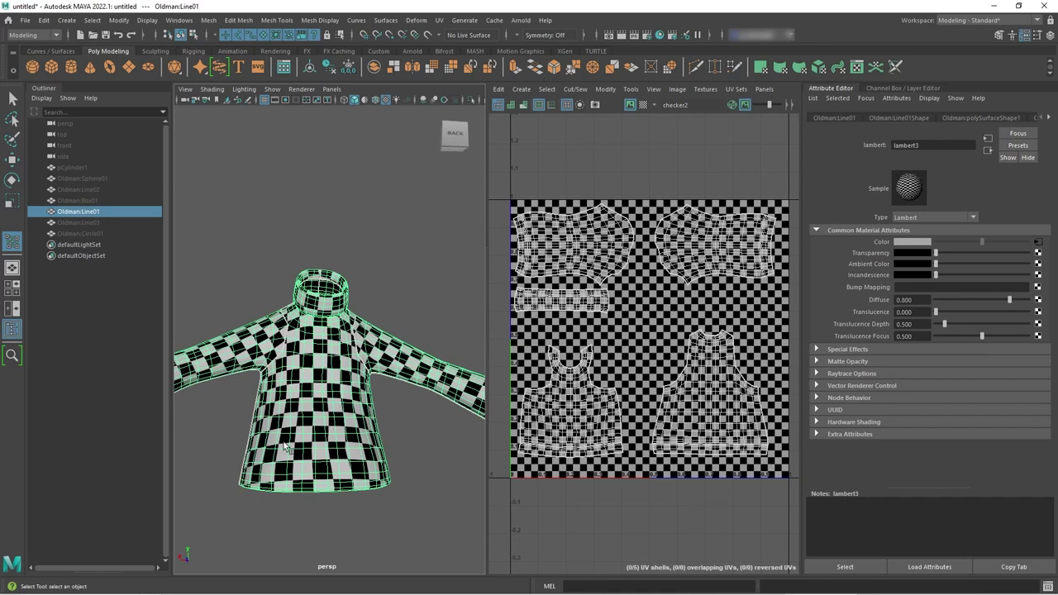
{"action": "left_click_drag", "start_coordinate": [217, 419], "coordinate": [448, 481], "text": "alt"}
{"action": "right_click_drag", "start_coordinate": [331, 314], "coordinate": [371, 300], "text": "alt"}
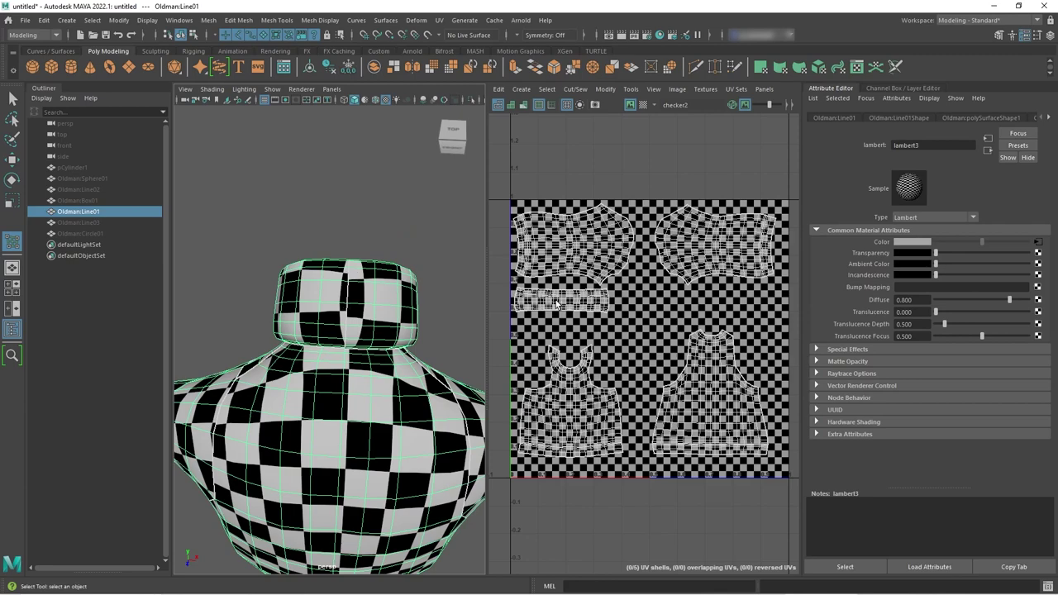
Break the checker2 connection on lambert3's Color attribute and map a File texture to it
{"action": "scroll", "coordinate": [559, 304], "scroll_direction": "up", "scroll_amount": 5}
{"action": "key", "text": "f"}
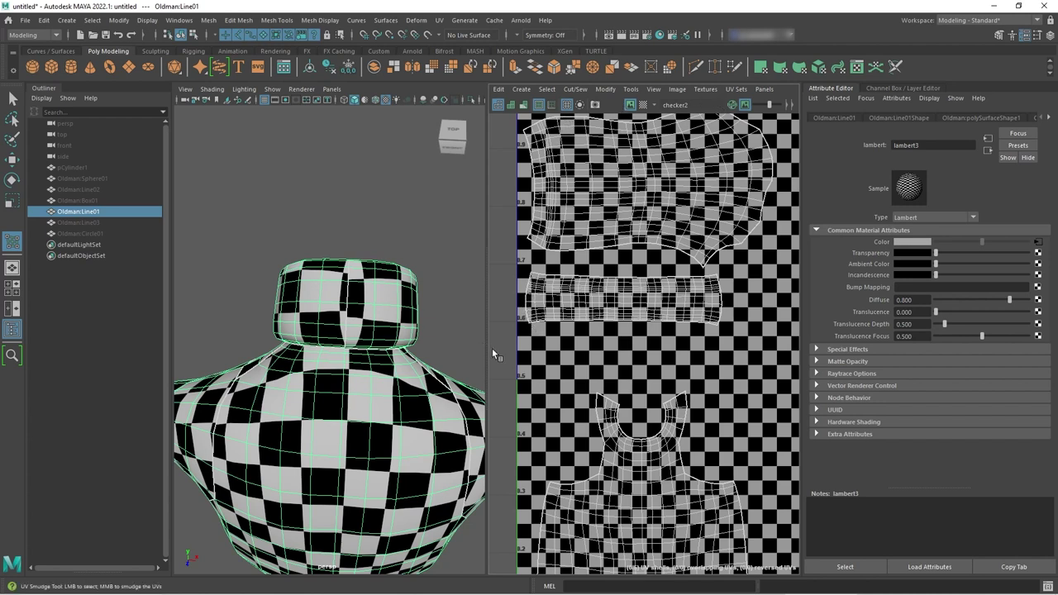
{"action": "scroll", "coordinate": [677, 374], "scroll_direction": "down", "scroll_amount": 6}
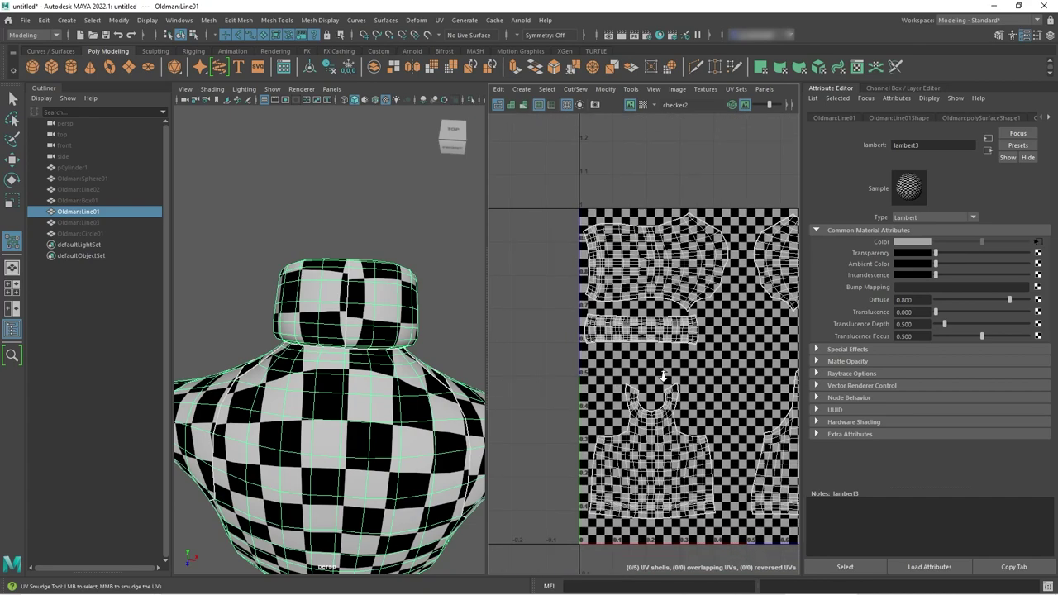
{"action": "middle_click_drag", "start_coordinate": [719, 377], "coordinate": [625, 364], "text": "alt"}
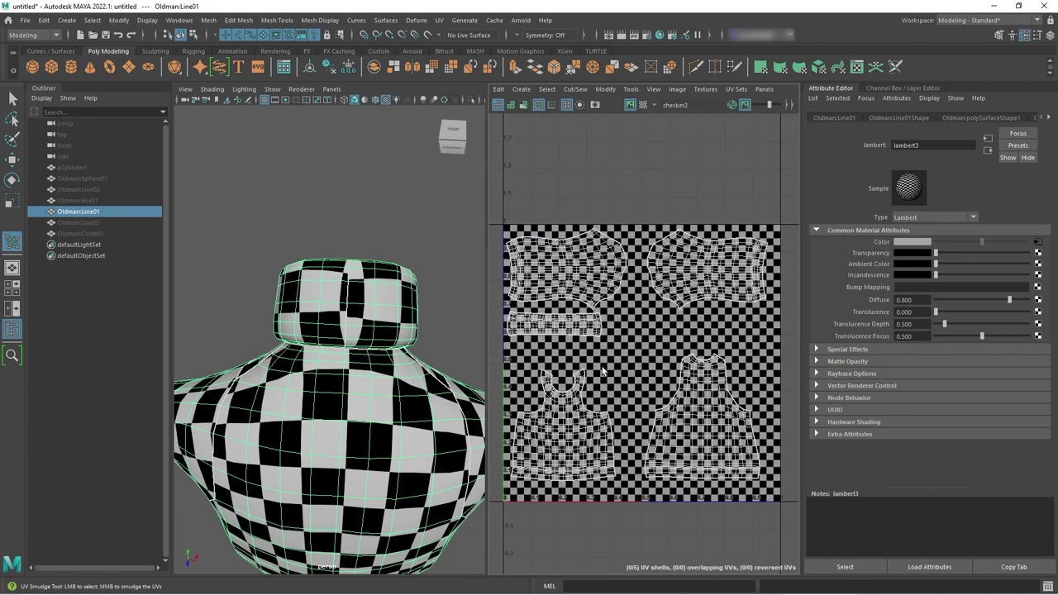
{"action": "right_click_drag", "start_coordinate": [442, 406], "coordinate": [330, 402], "text": "alt"}
{"action": "mouse_move", "coordinate": [330, 403]}
{"action": "left_mouse_down", "text": "alt"}
{"action": "mouse_move", "coordinate": [401, 417]}
{"action": "mouse_move", "coordinate": [342, 422]}
{"action": "mouse_move", "coordinate": [350, 398]}
{"action": "left_mouse_up", "text": "alt"}
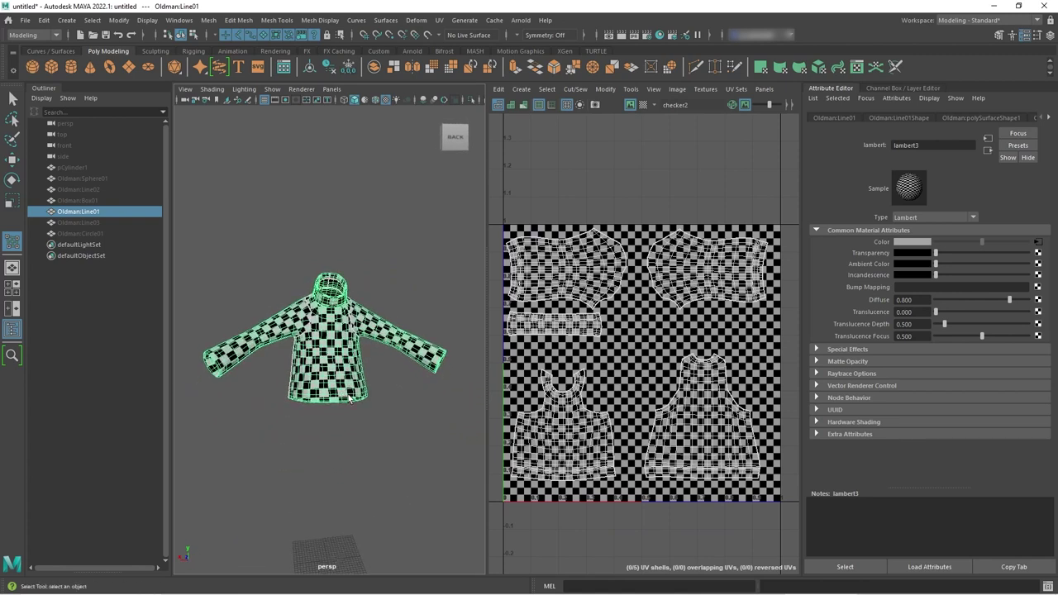
{"action": "right_click", "coordinate": [881, 245]}
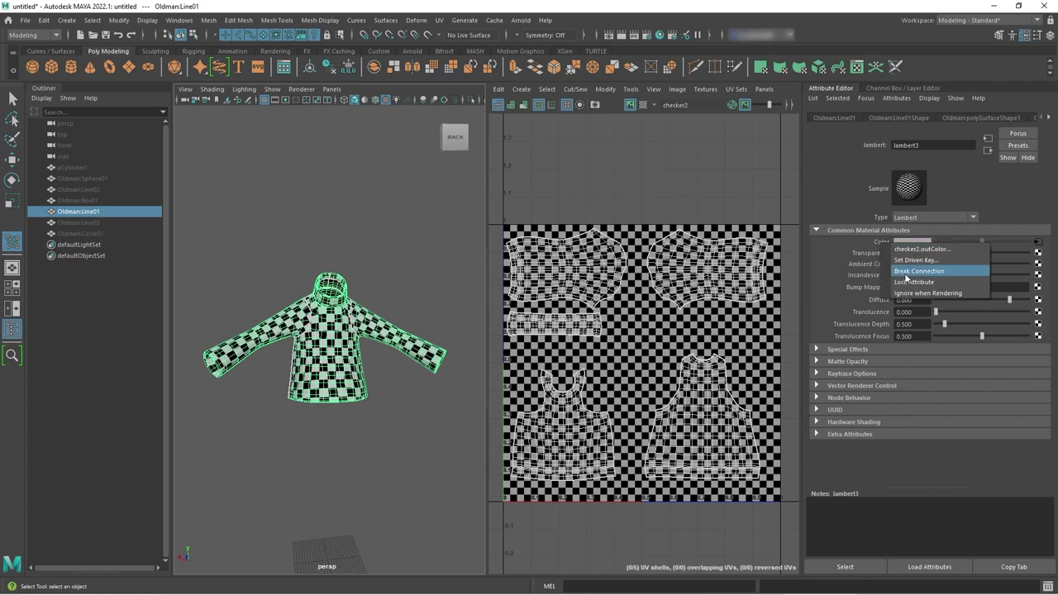
{"action": "left_click", "coordinate": [906, 271]}
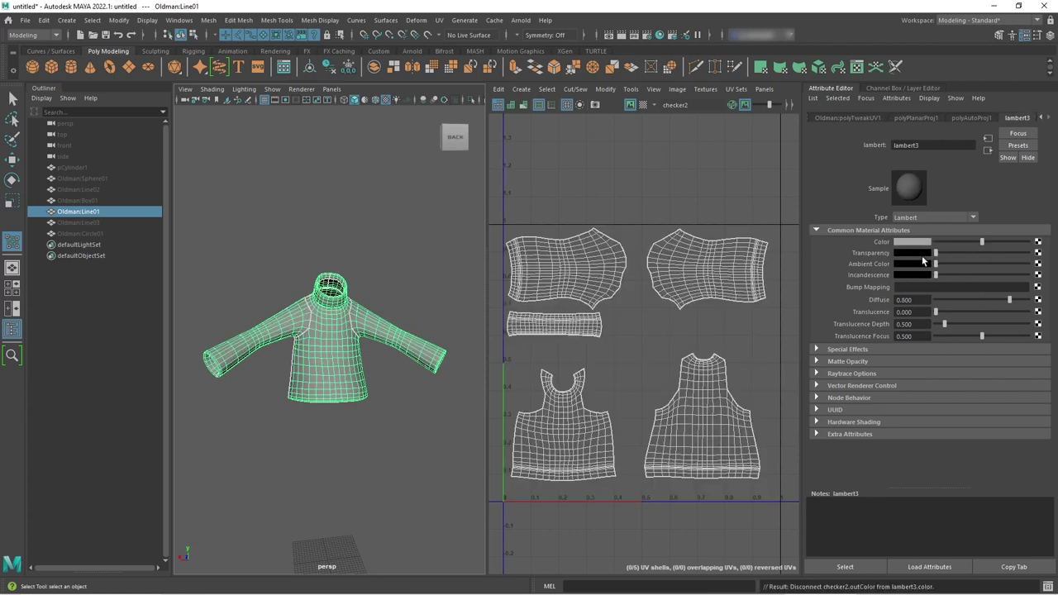
{"action": "left_click", "coordinate": [1037, 241]}
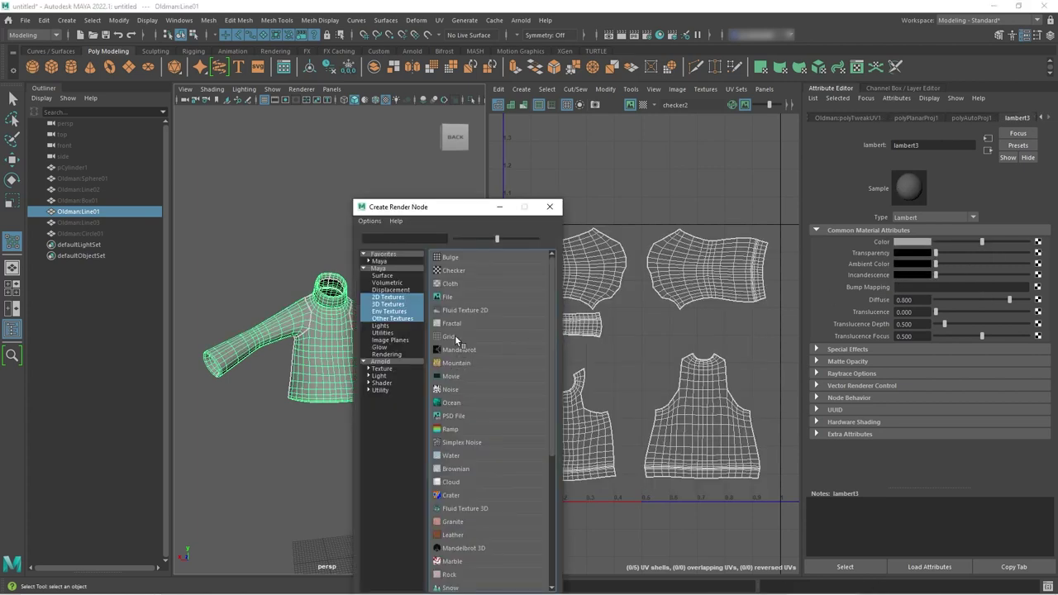
{"action": "left_click", "coordinate": [449, 299]}
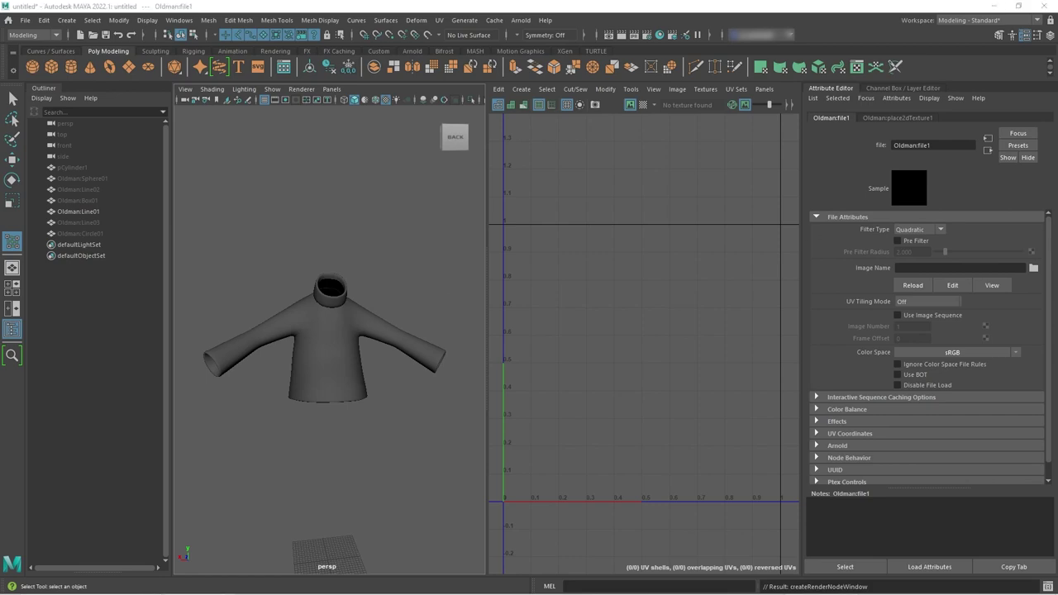
Switch to the browser and browse the image results for the seamless Christmas sweater texture search
{"action": "key", "text": "alt+Tab"}
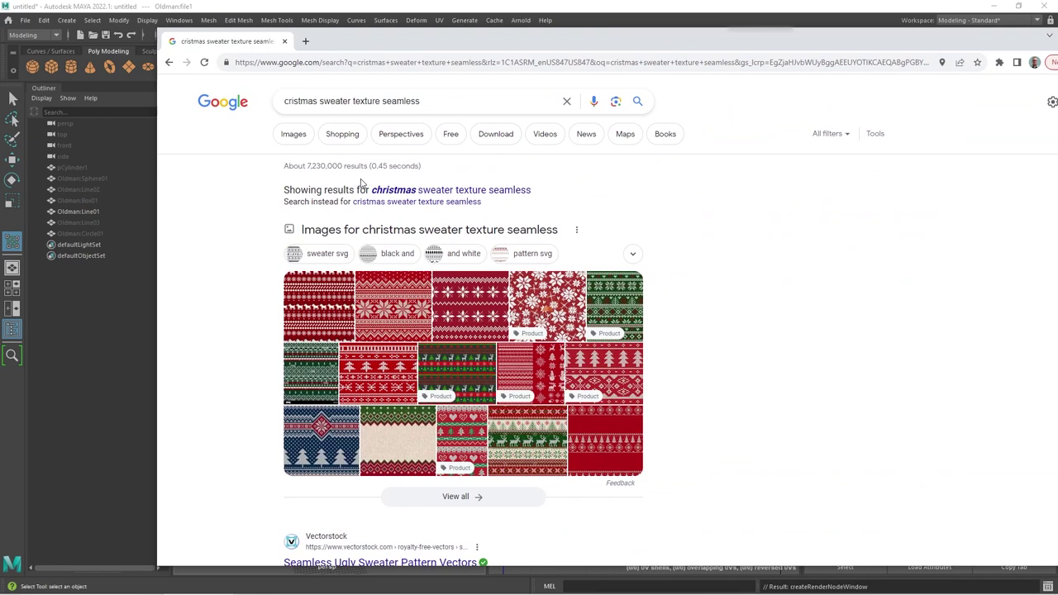
{"action": "left_click", "coordinate": [293, 134]}
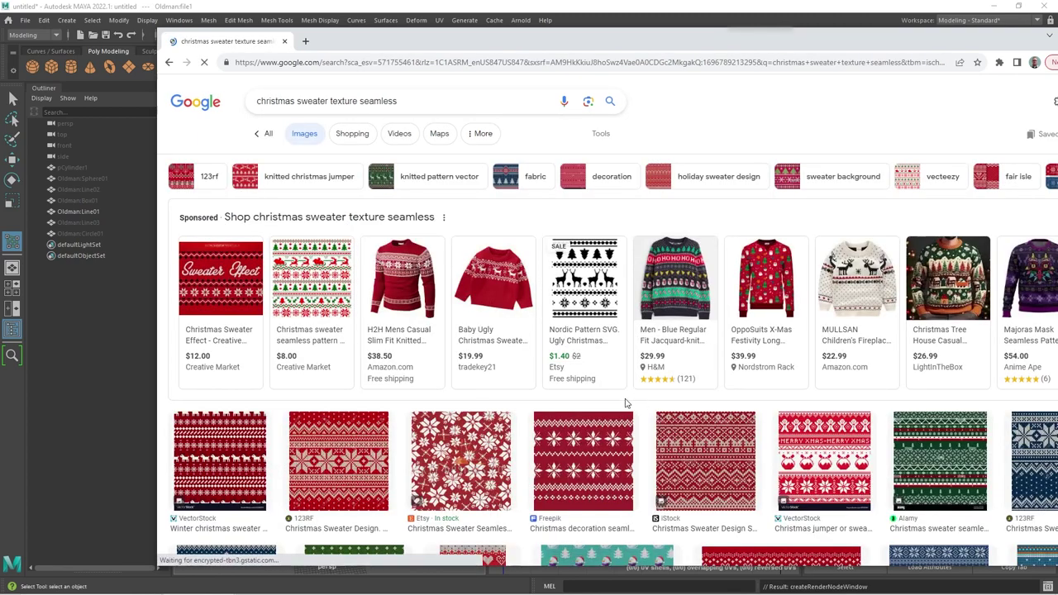
{"action": "scroll", "coordinate": [626, 403], "scroll_direction": "down", "scroll_amount": 3}
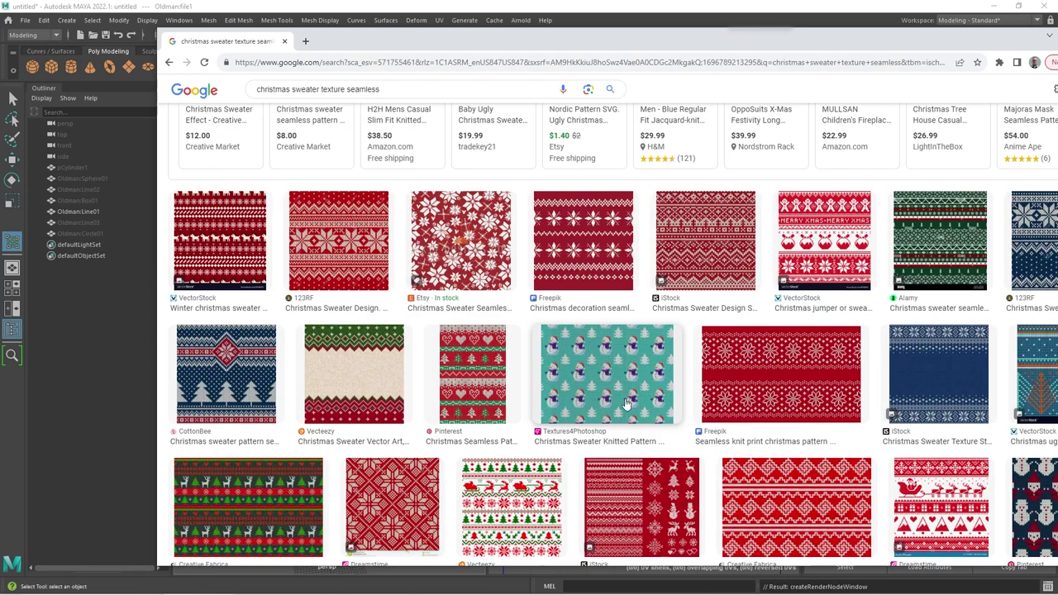
{"action": "key", "text": "alt+Tab"}
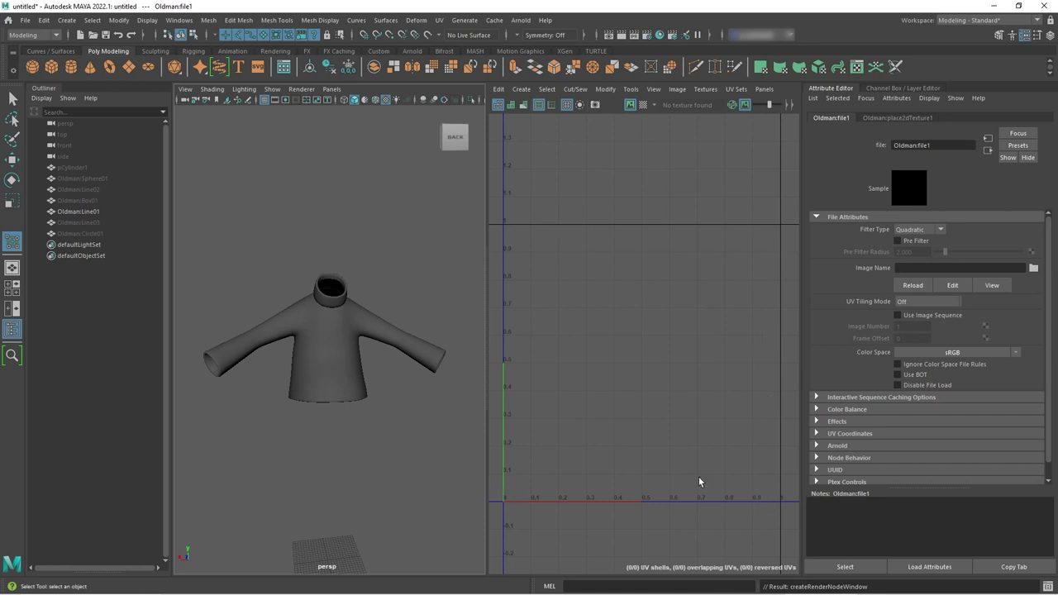
{"action": "key", "text": "alt+Tab"}
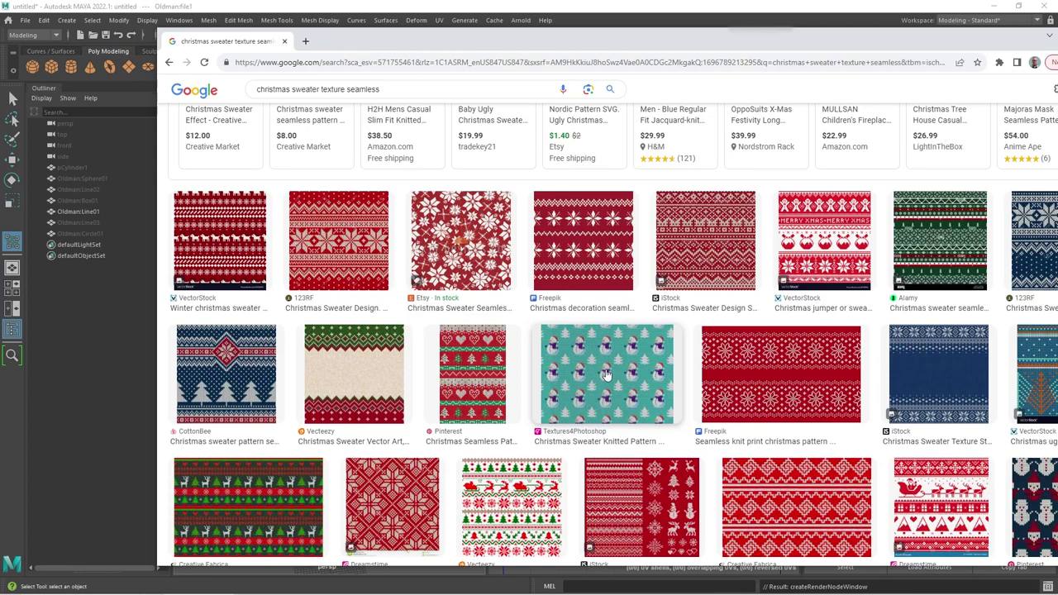
Preview the VectorStock and CottonBee sweater patterns, then examine CottonBee's red knitted stars with deers fabric on its product page
{"action": "left_click", "coordinate": [829, 257]}
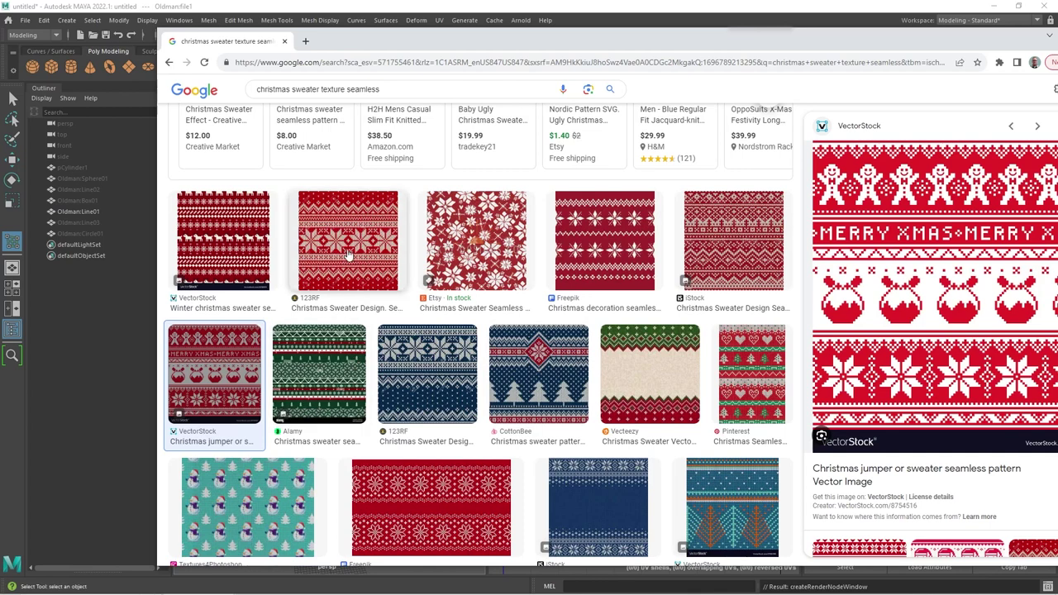
{"action": "left_click", "coordinate": [544, 391]}
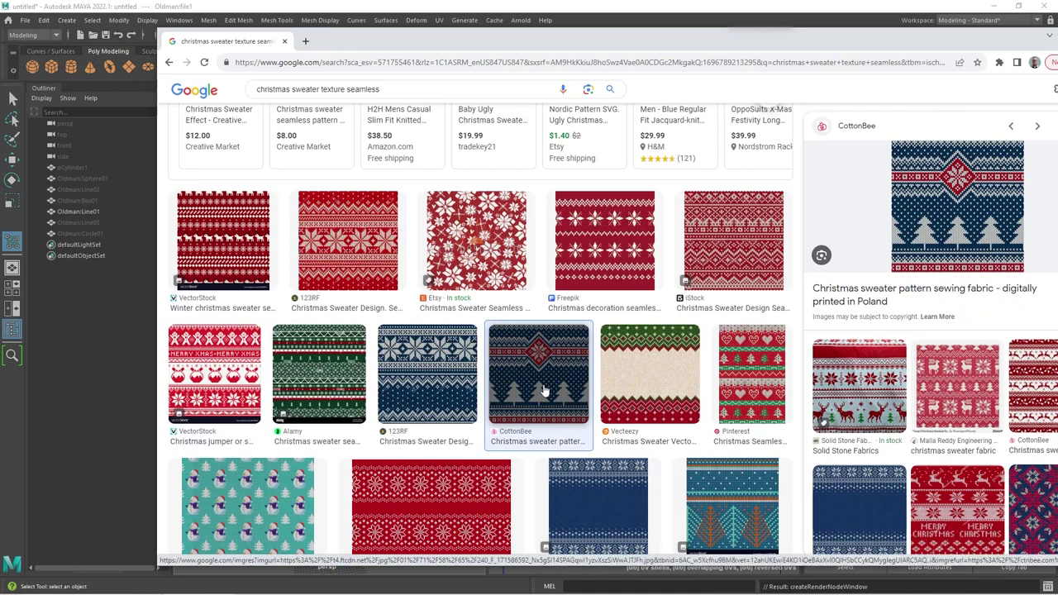
{"action": "left_click", "coordinate": [902, 237]}
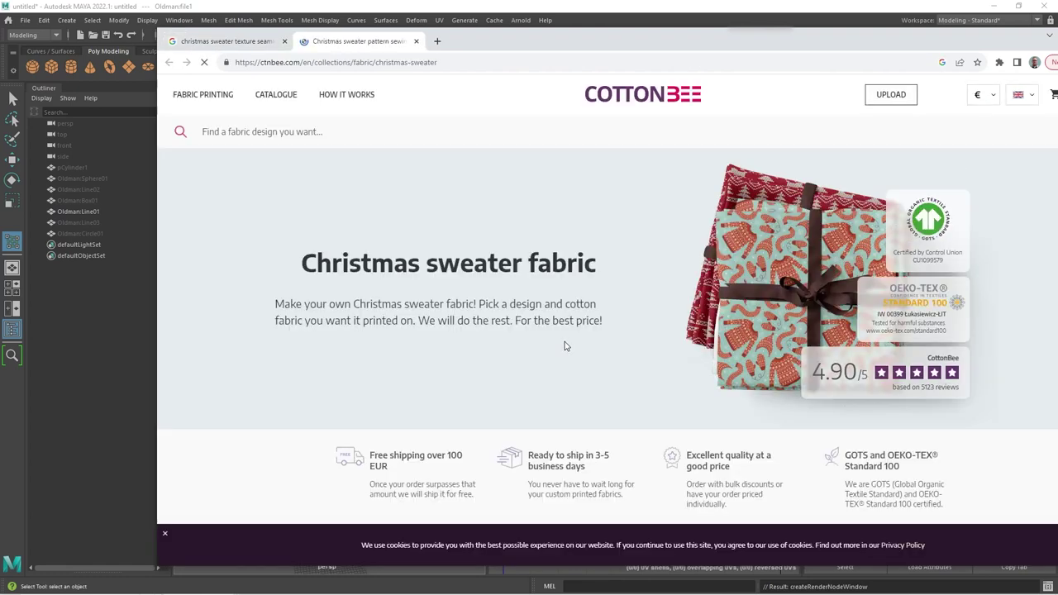
{"action": "scroll", "coordinate": [564, 347], "scroll_direction": "down", "scroll_amount": 3}
{"action": "scroll", "coordinate": [564, 351], "scroll_direction": "down", "scroll_amount": 2}
{"action": "scroll", "coordinate": [396, 376], "scroll_direction": "up", "scroll_amount": 1}
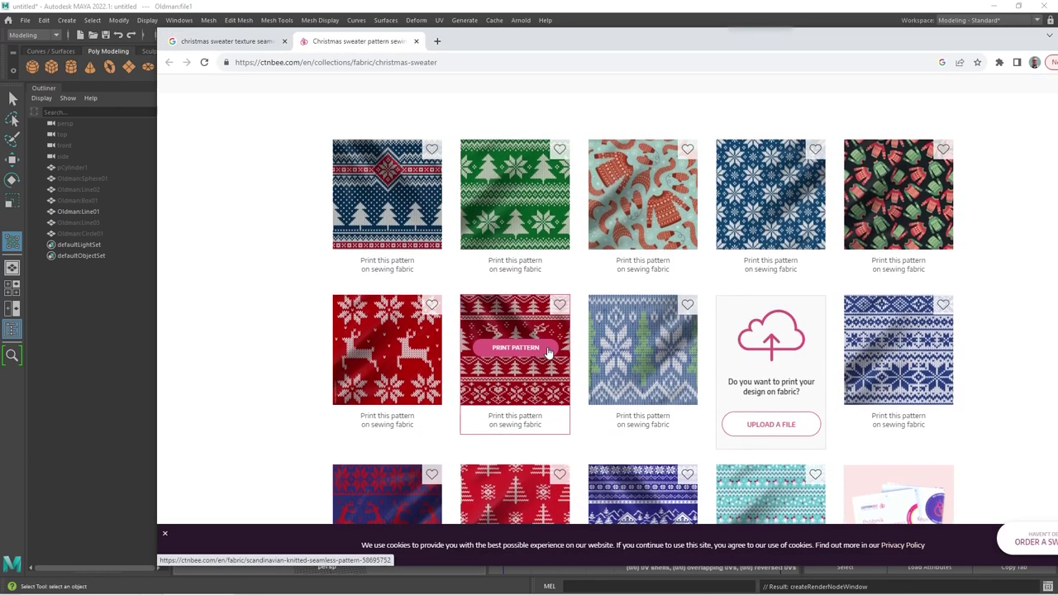
{"action": "left_click", "coordinate": [398, 380]}
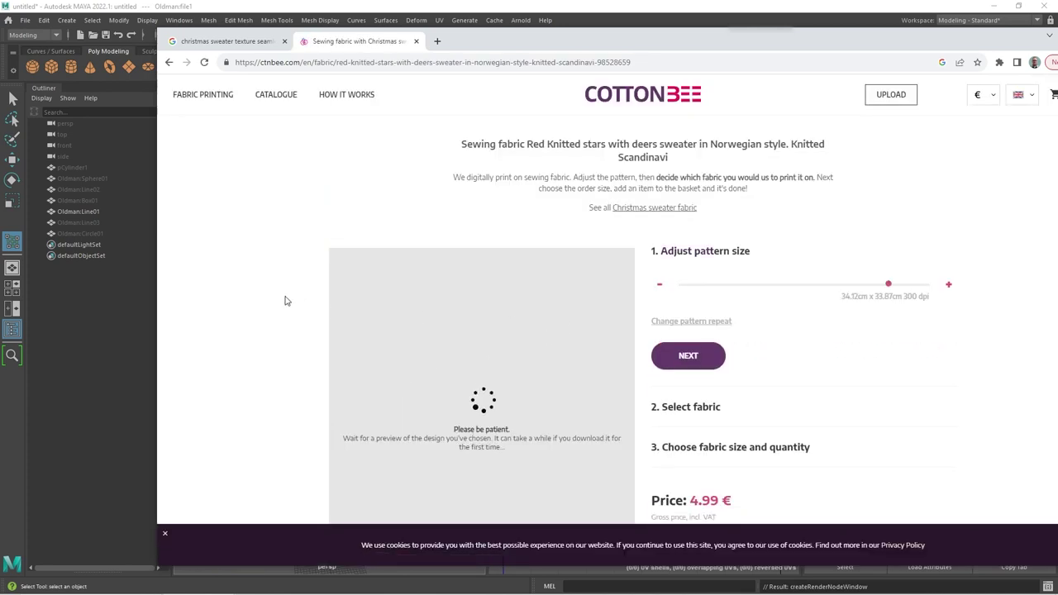
{"action": "scroll", "coordinate": [264, 300], "scroll_direction": "down", "scroll_amount": 2}
{"action": "scroll", "coordinate": [261, 301], "scroll_direction": "up", "scroll_amount": 2}
{"action": "scroll", "coordinate": [260, 302], "scroll_direction": "down", "scroll_amount": 2}
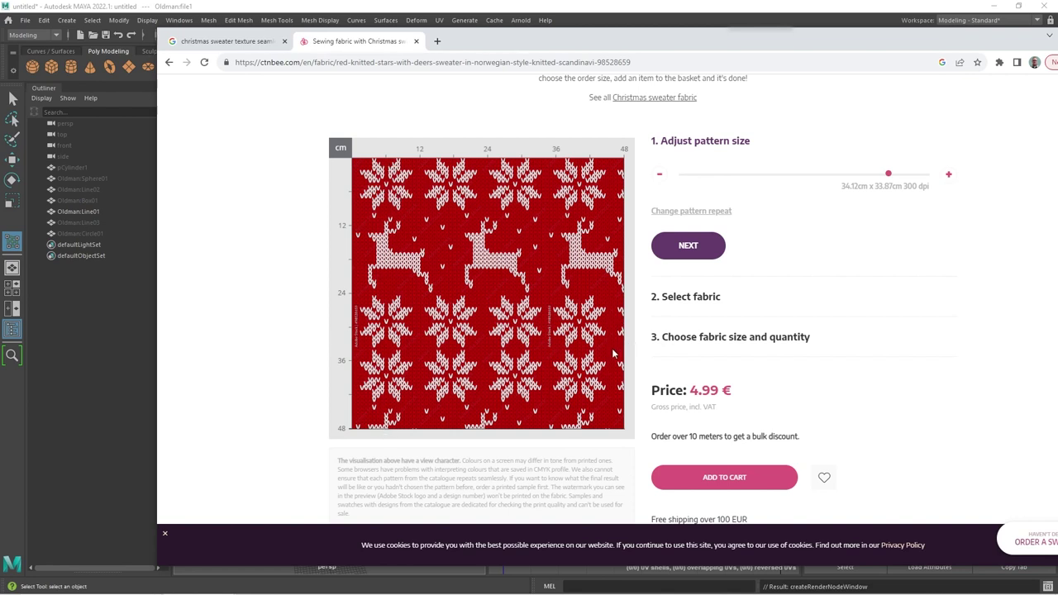
Return to the image results and open the Adobe Stock page of the red pattern with Xmas trees, hearts and snowflakes
{"action": "left_click", "coordinate": [223, 41]}
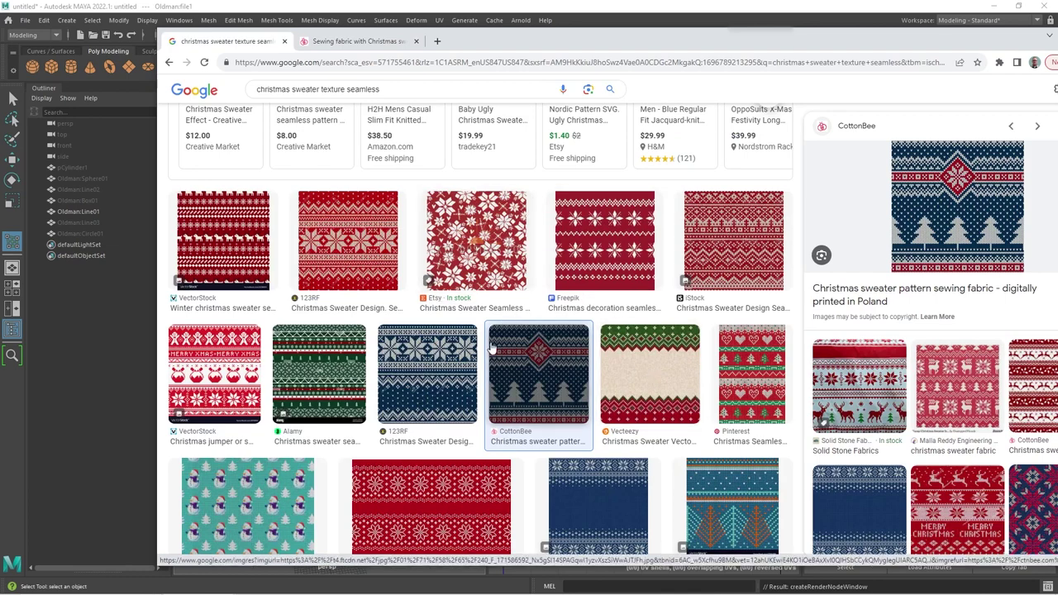
{"action": "scroll", "coordinate": [491, 351], "scroll_direction": "down", "scroll_amount": 2}
{"action": "scroll", "coordinate": [489, 353], "scroll_direction": "down", "scroll_amount": 1}
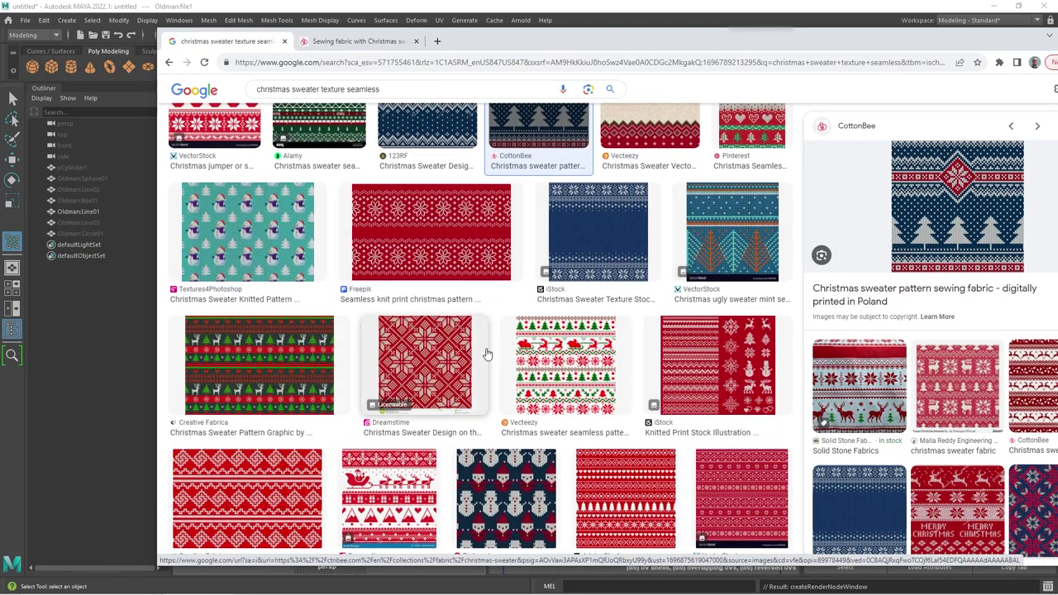
{"action": "scroll", "coordinate": [554, 374], "scroll_direction": "down", "scroll_amount": 1}
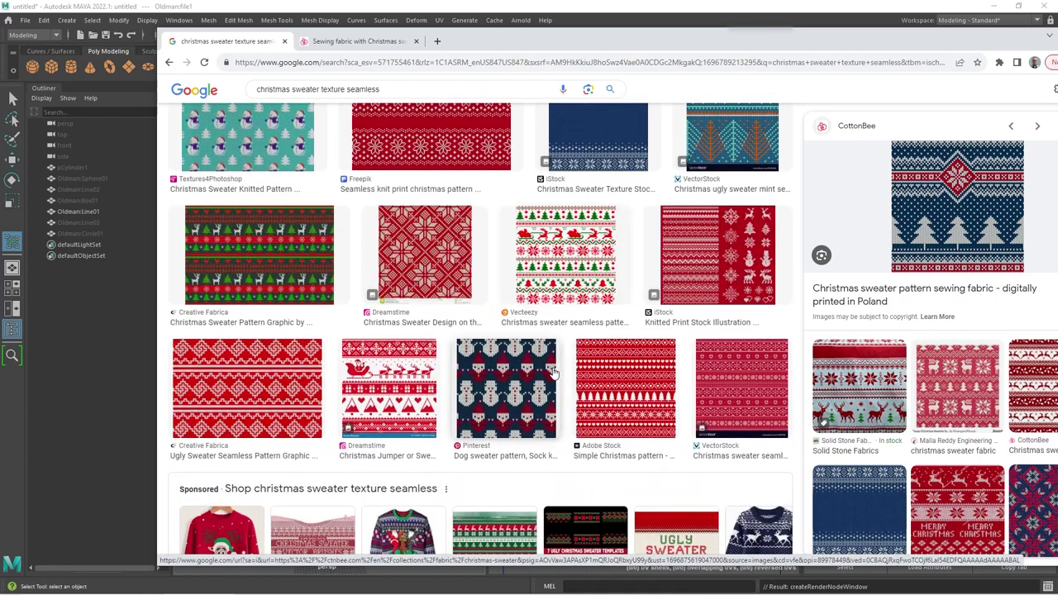
{"action": "scroll", "coordinate": [555, 374], "scroll_direction": "down", "scroll_amount": 1}
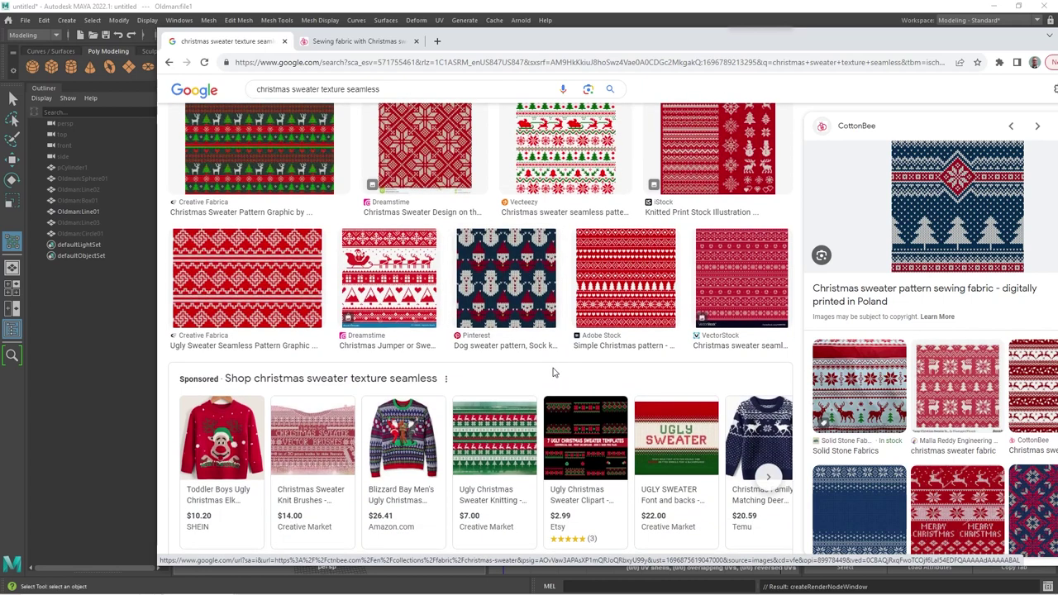
{"action": "left_click", "coordinate": [632, 290]}
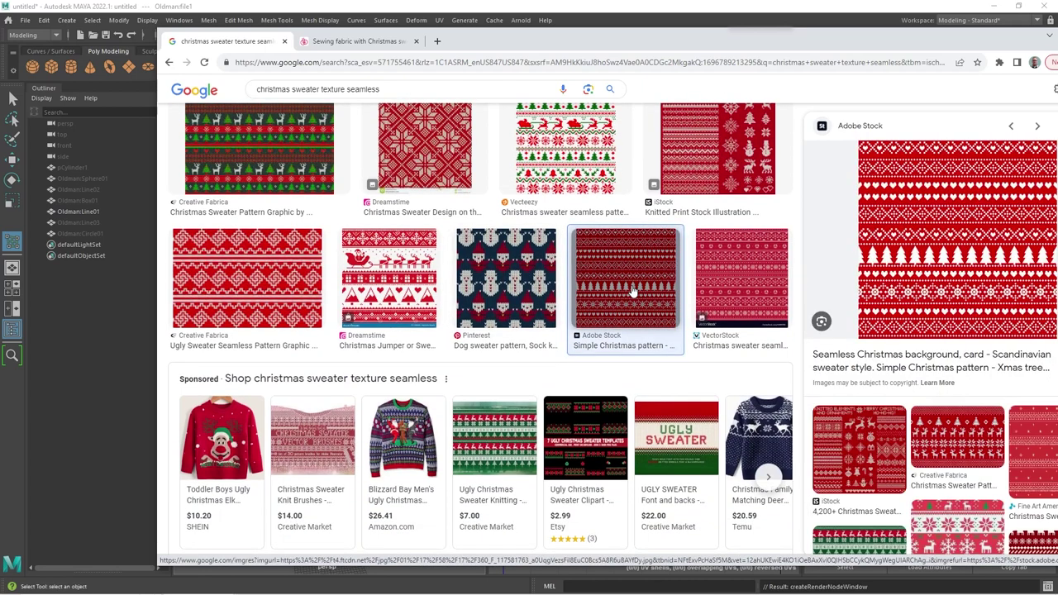
{"action": "left_click", "coordinate": [927, 261]}
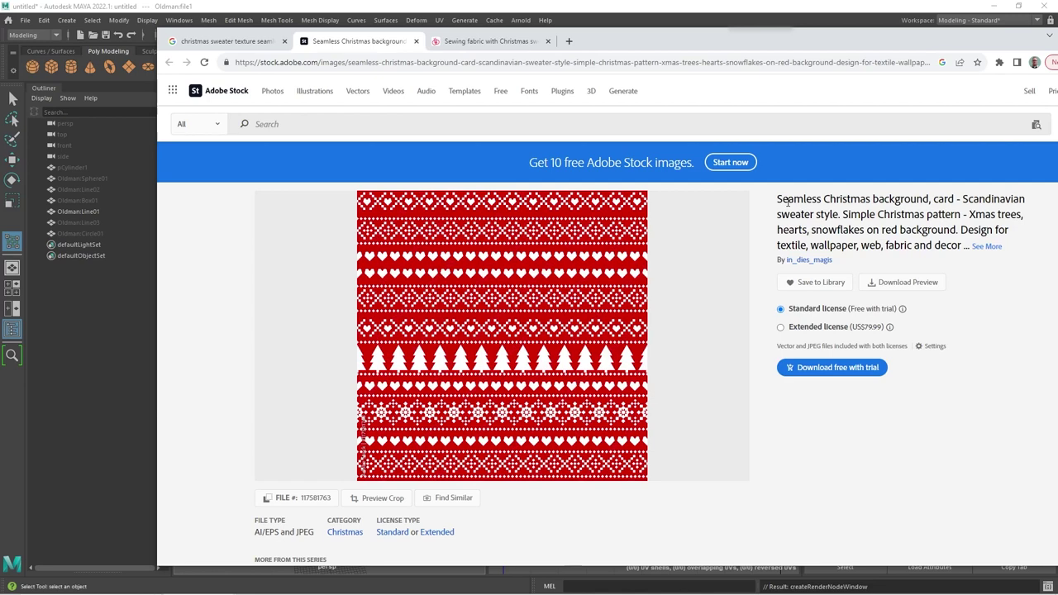
Open the Adobe Stock pattern image on its own in a new tab and save it as ChristmasSweater.jpg
{"action": "right_click", "coordinate": [483, 329]}
{"action": "left_click", "coordinate": [506, 328]}
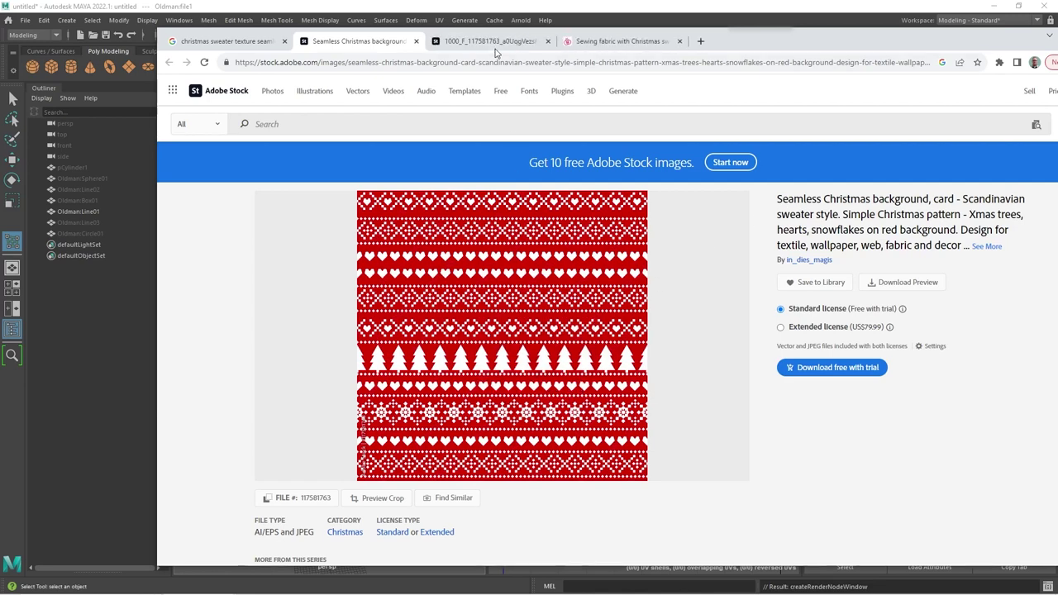
{"action": "left_click", "coordinate": [490, 42]}
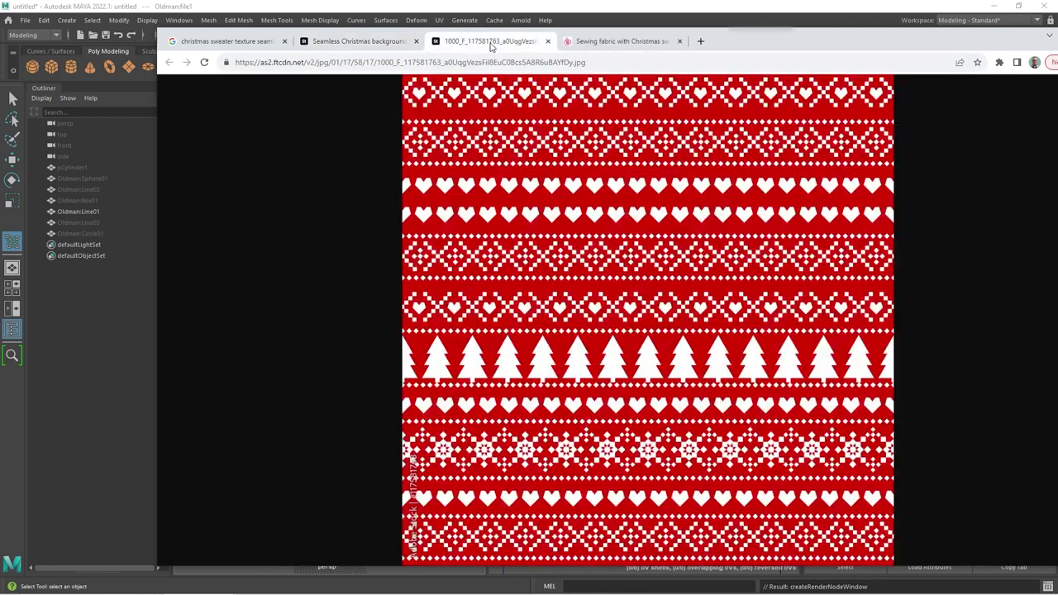
{"action": "right_click", "coordinate": [615, 317]}
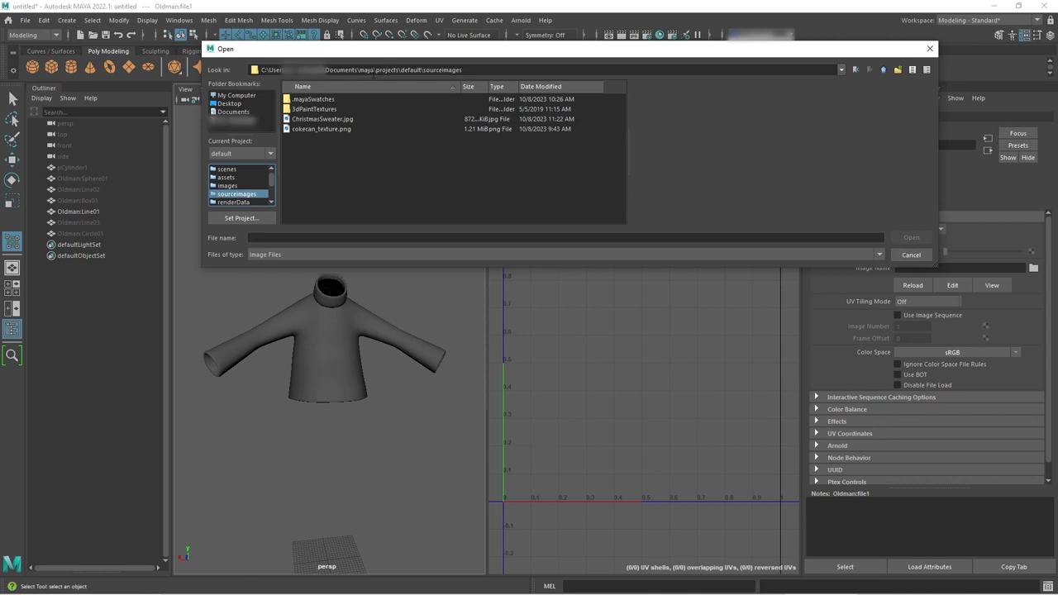
Back in Maya, load ChristmasSweater.jpg from the sourceimages folder as the file texture's image
{"action": "left_click", "coordinate": [317, 120]}
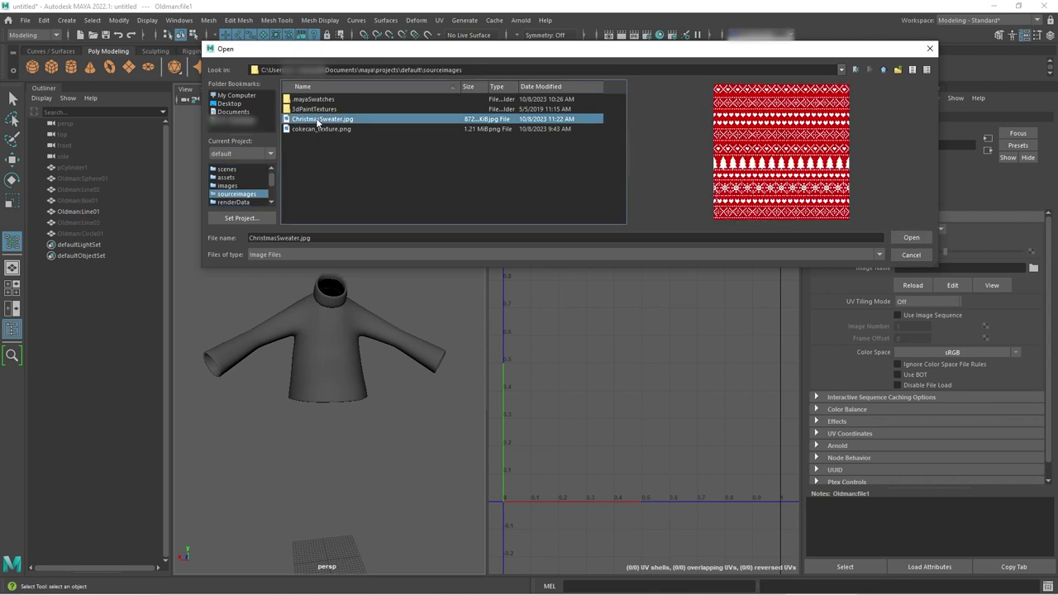
{"action": "left_click", "coordinate": [903, 237]}
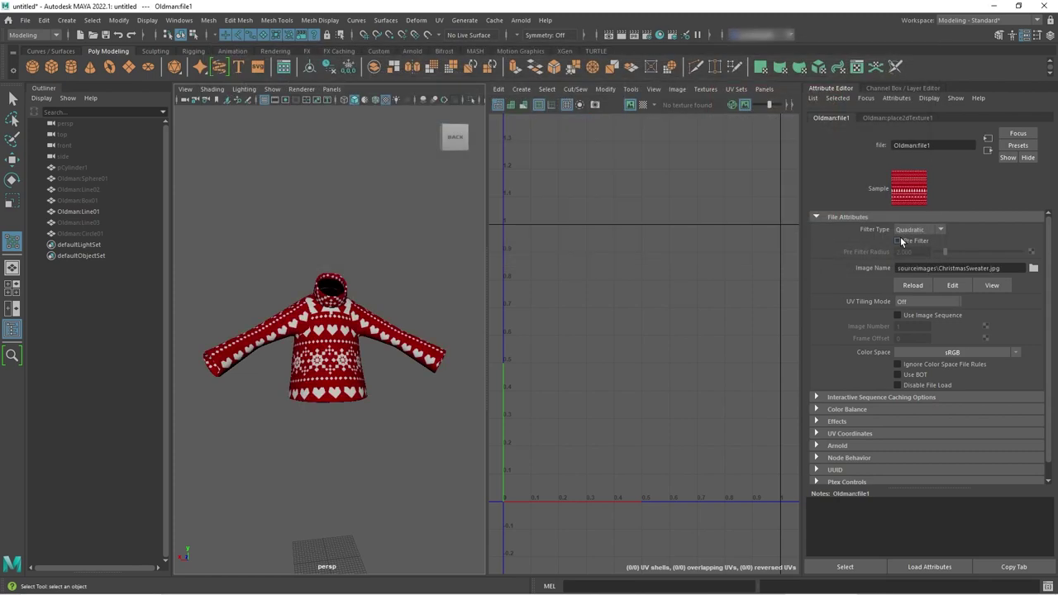
Select the sweater and turn off image dimming in the UV Editor to show the Christmas texture at full brightness
{"action": "scroll", "coordinate": [356, 408], "scroll_direction": "up", "scroll_amount": 2}
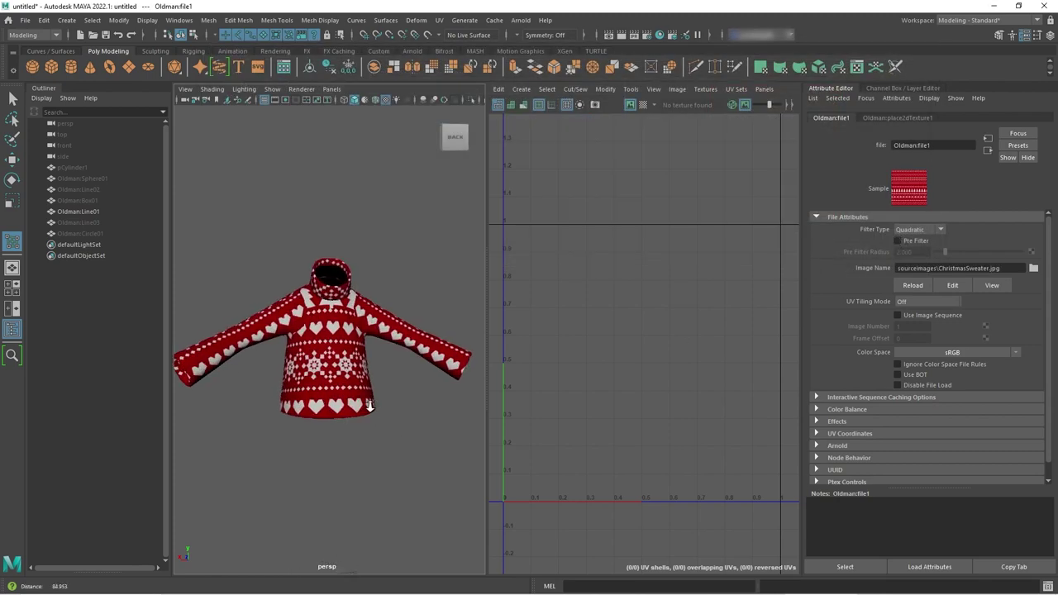
{"action": "left_click_drag", "start_coordinate": [356, 408], "coordinate": [435, 405], "text": "alt"}
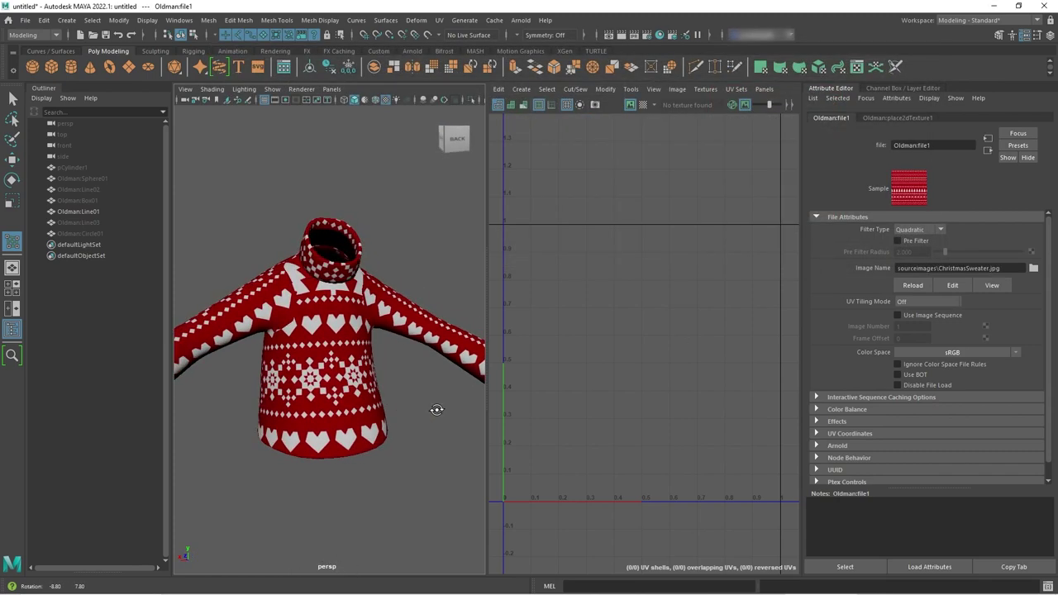
{"action": "right_click_drag", "start_coordinate": [401, 420], "coordinate": [434, 402], "text": "alt"}
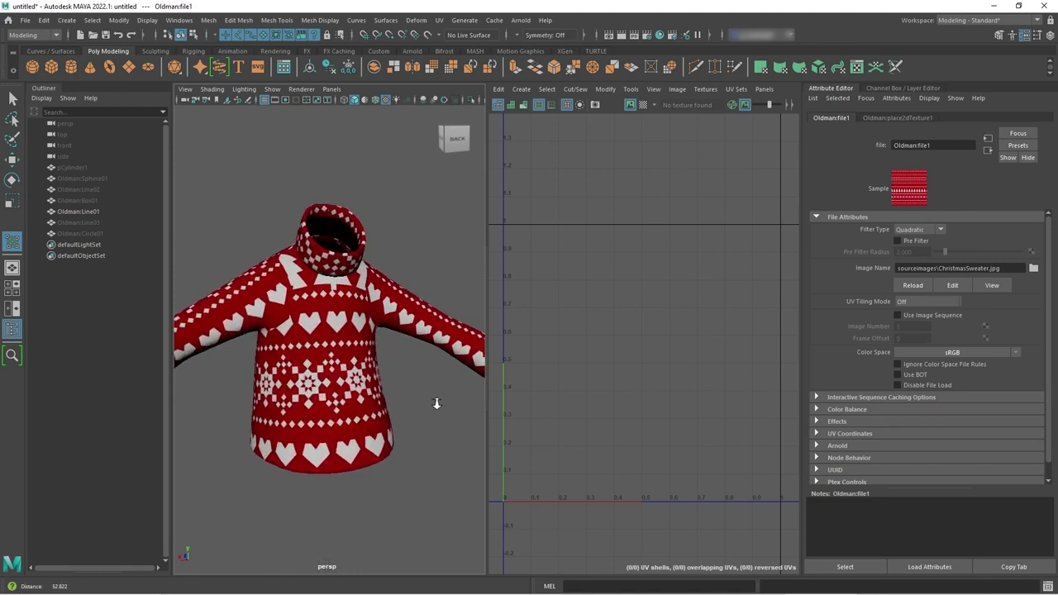
{"action": "left_click", "coordinate": [360, 409]}
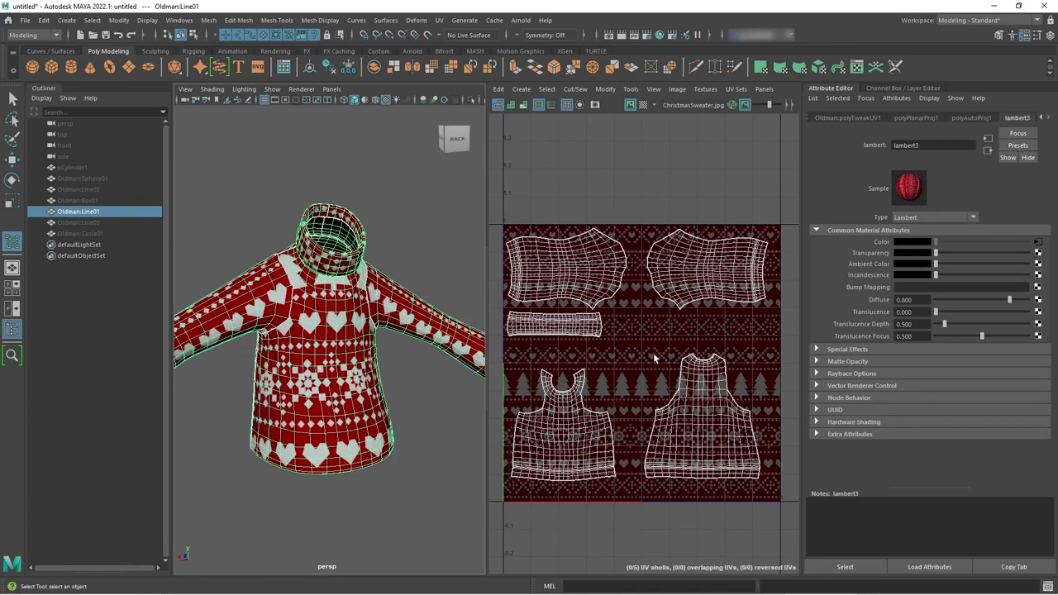
{"action": "left_click", "coordinate": [745, 104]}
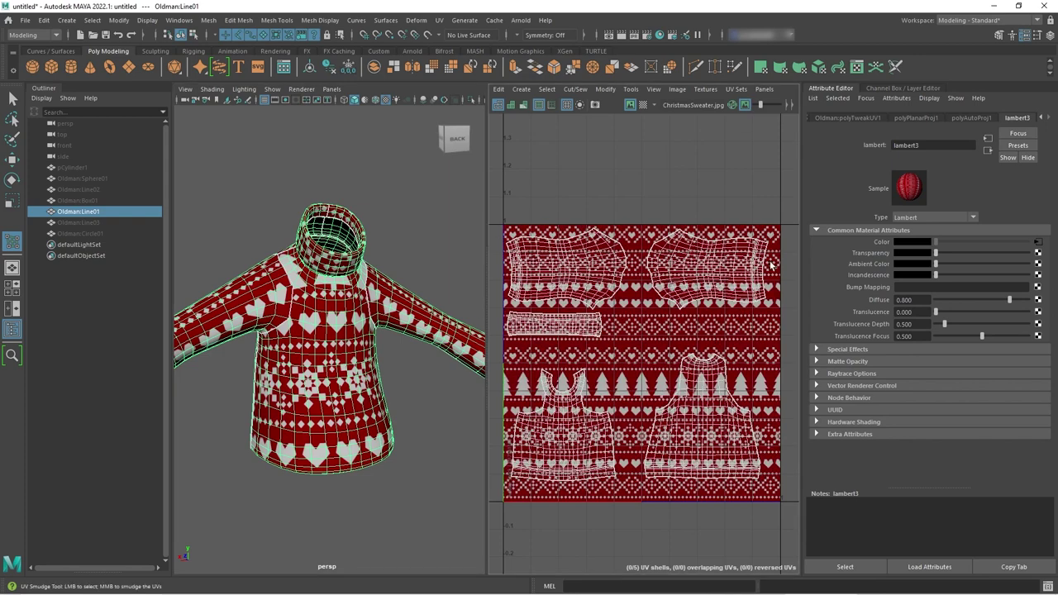
Try rotating the taller body UV shell to change the pattern's direction, and undo the rotation
{"action": "left_click_drag", "start_coordinate": [411, 393], "coordinate": [385, 422], "text": "alt"}
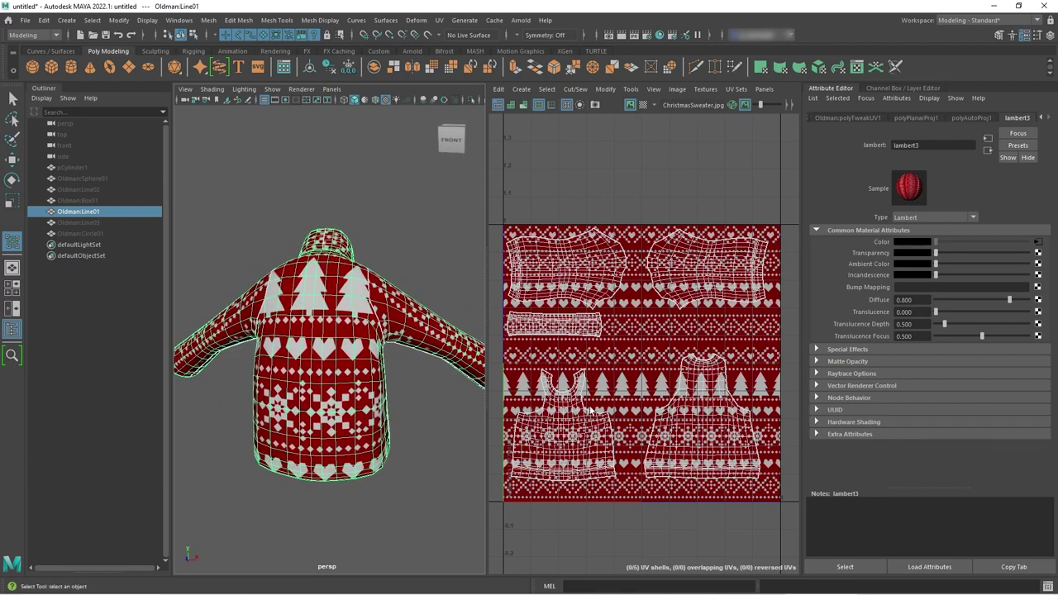
{"action": "left_click", "coordinate": [693, 428]}
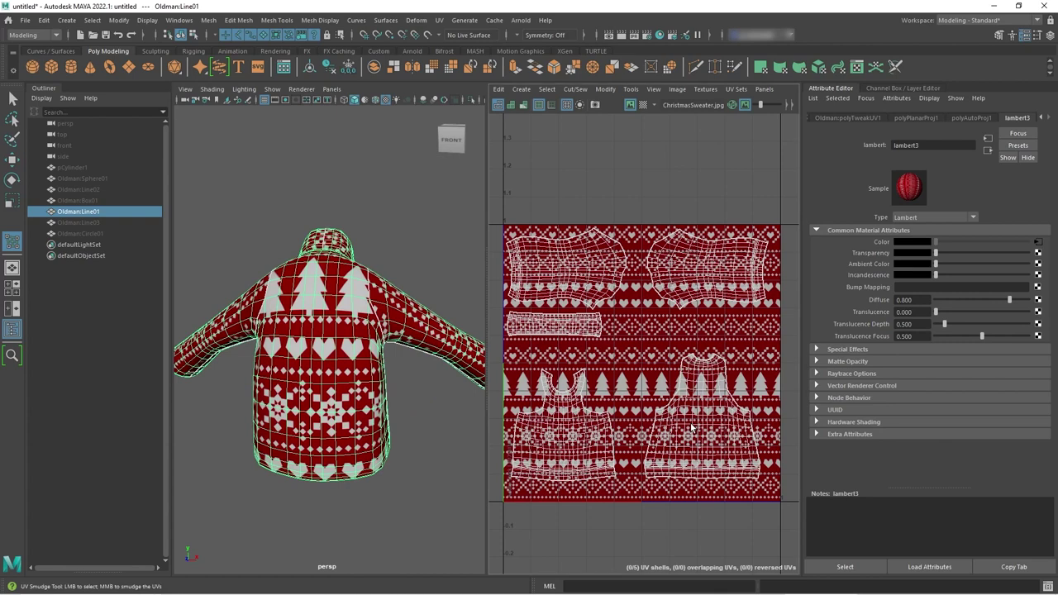
{"action": "right_click_drag", "start_coordinate": [693, 428], "coordinate": [669, 415]}
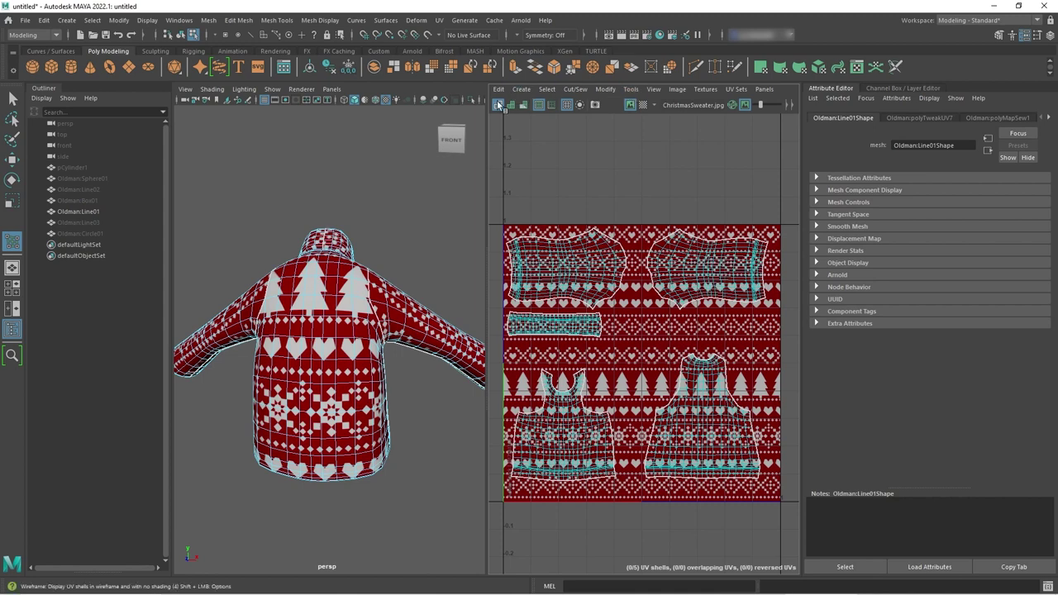
{"action": "left_click", "coordinate": [13, 98]}
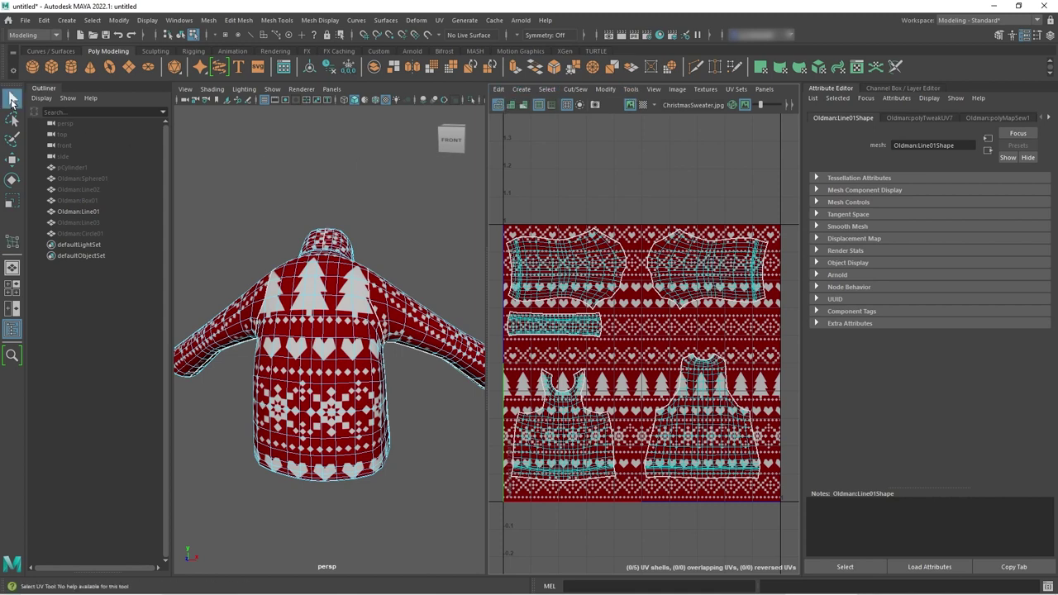
{"action": "left_click", "coordinate": [696, 430]}
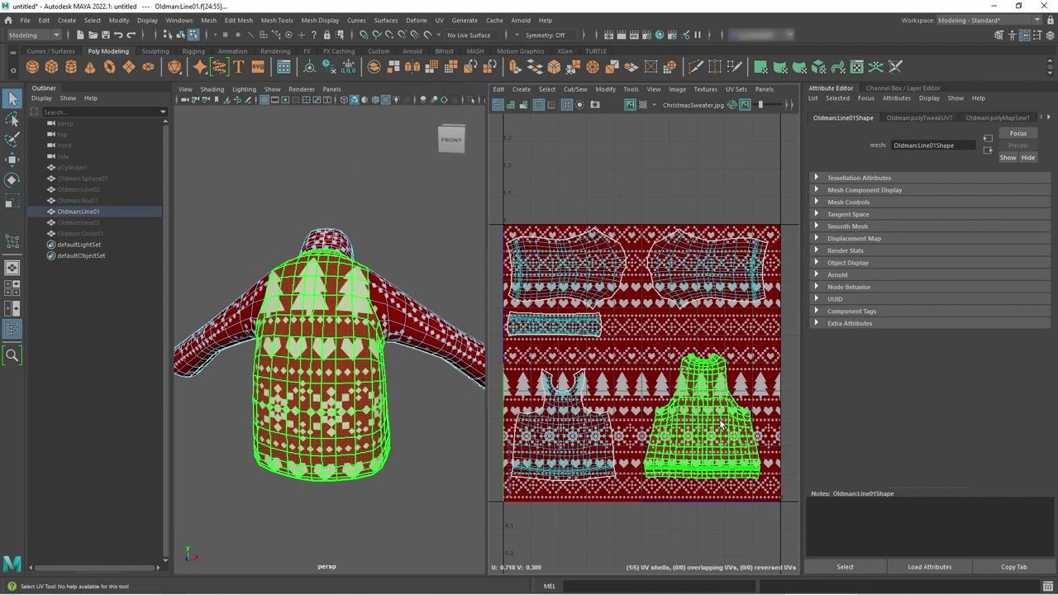
{"action": "key", "text": "e"}
{"action": "left_click_drag", "start_coordinate": [730, 371], "coordinate": [714, 527]}
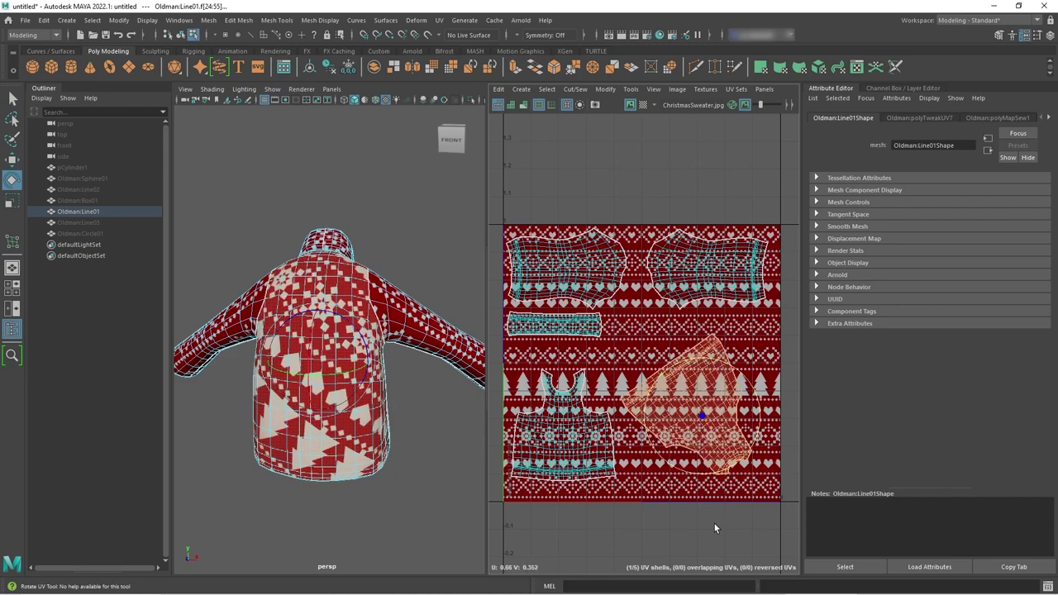
{"action": "key", "text": "ctrl+z"}
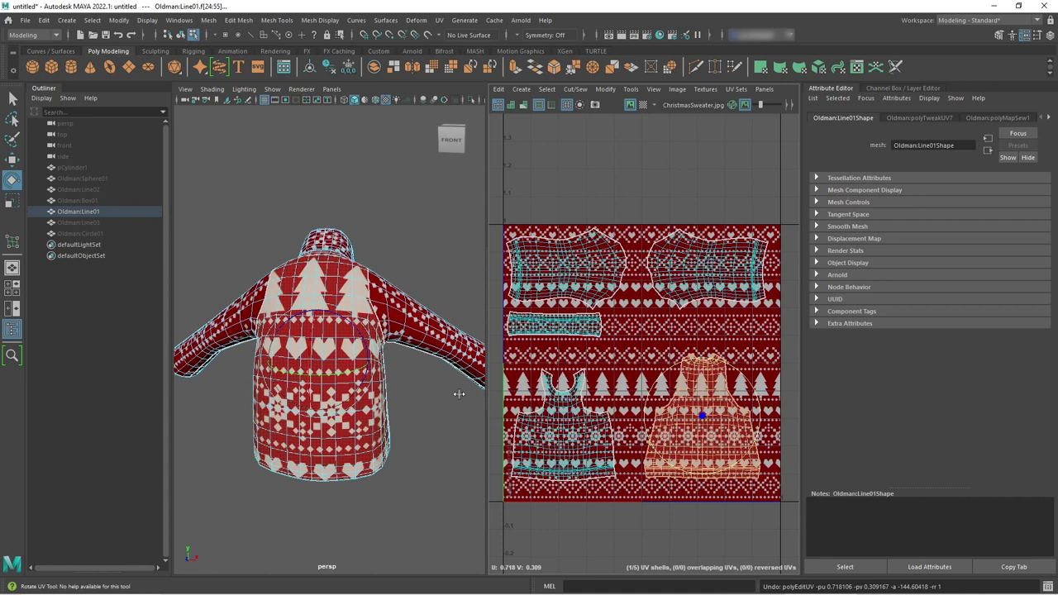
{"action": "left_click", "coordinate": [438, 413]}
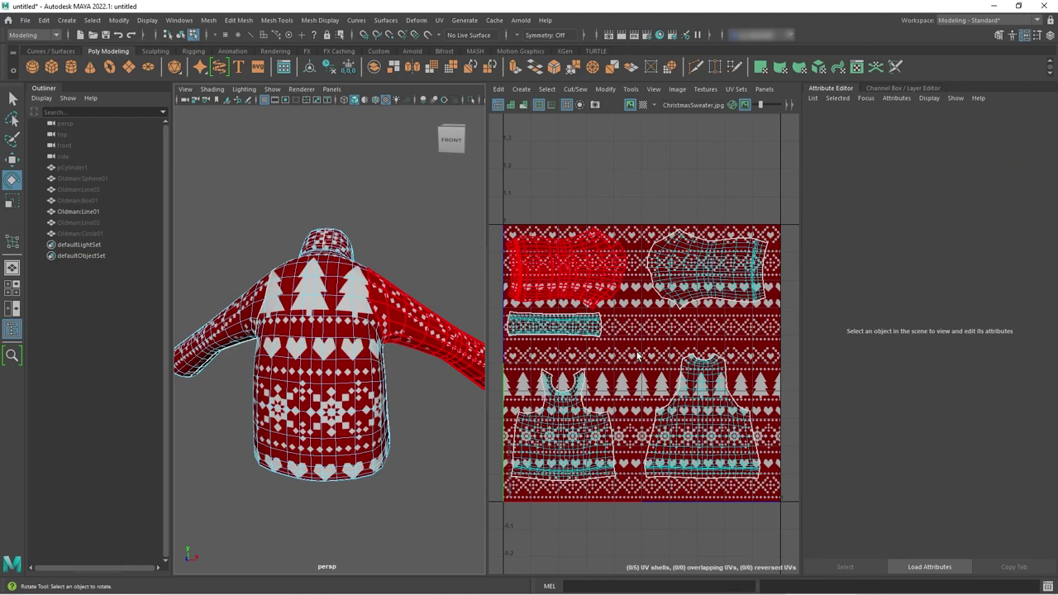
Open the 2D placement settings of the sweater material's color texture and set Repeat UV to 2 and 2
{"action": "right_click_drag", "start_coordinate": [327, 281], "coordinate": [378, 265]}
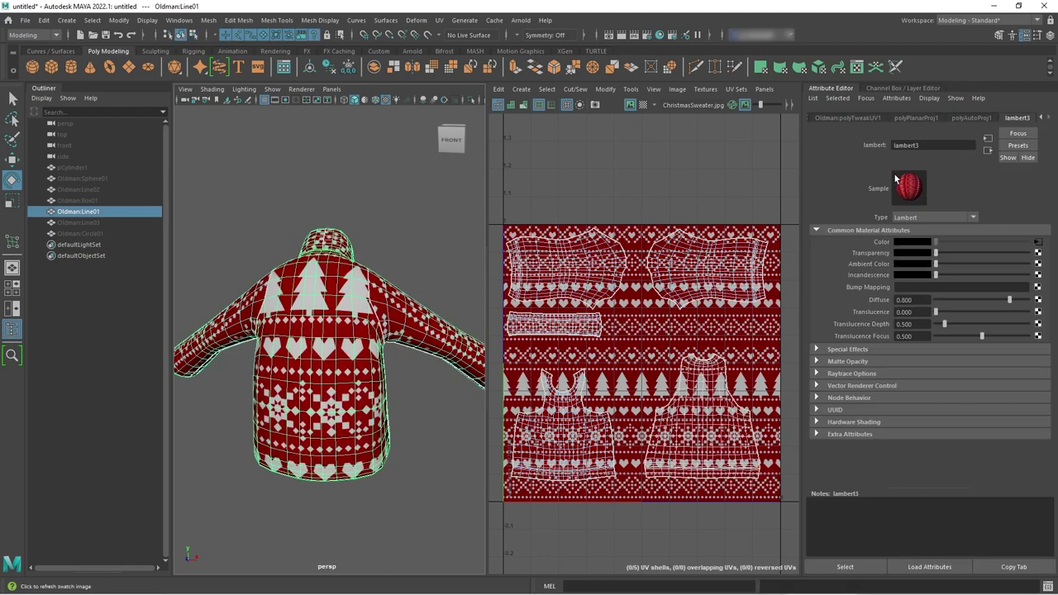
{"action": "left_click", "coordinate": [1037, 243]}
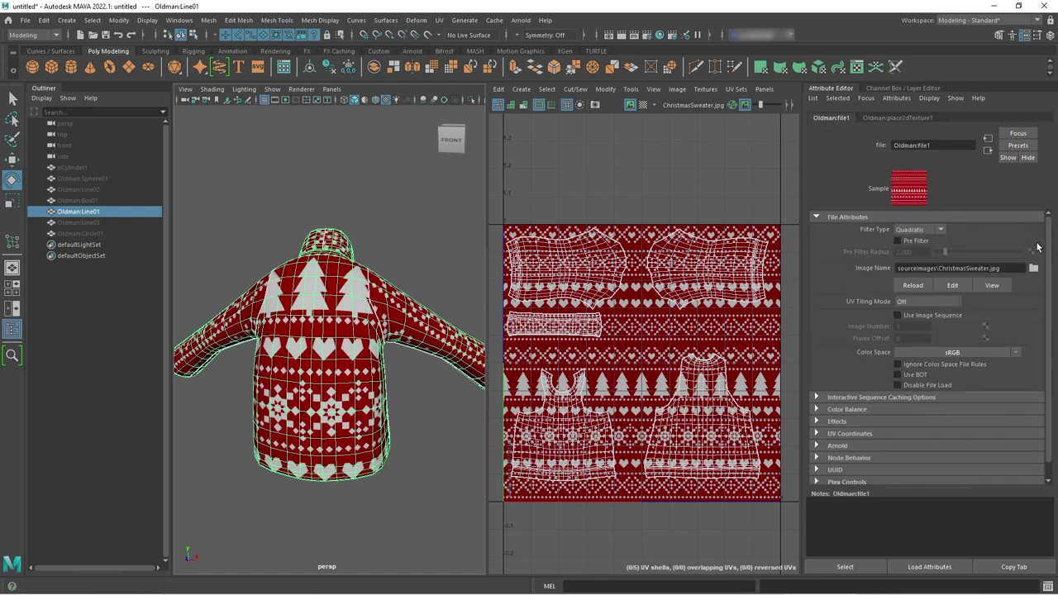
{"action": "left_click", "coordinate": [900, 118]}
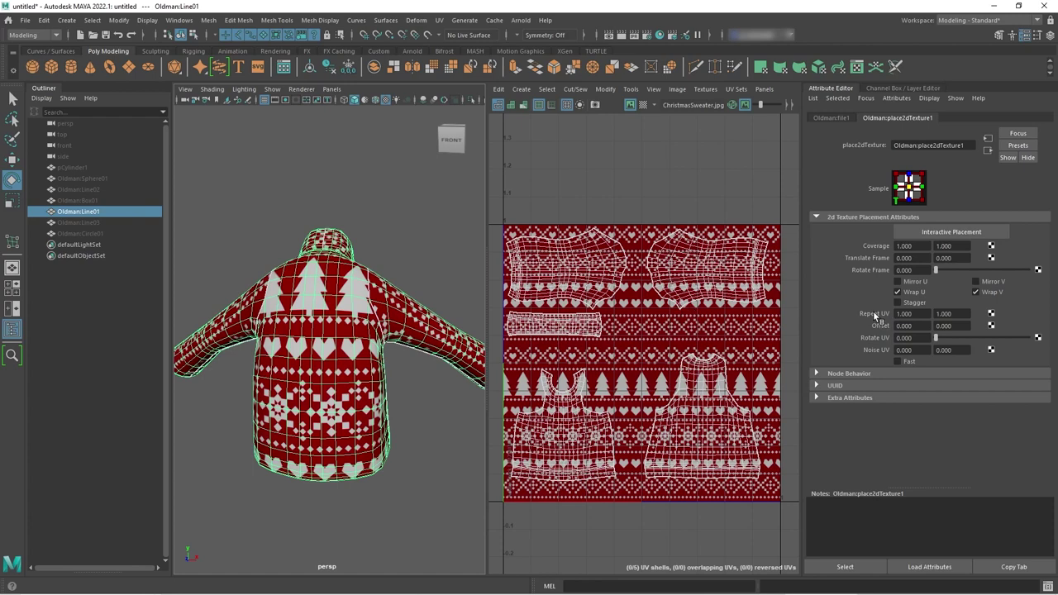
{"action": "left_click", "coordinate": [918, 314]}
{"action": "type", "text": "2"}
{"action": "key", "text": "Tab"}
{"action": "type", "text": "2"}
{"action": "key", "text": "Return"}
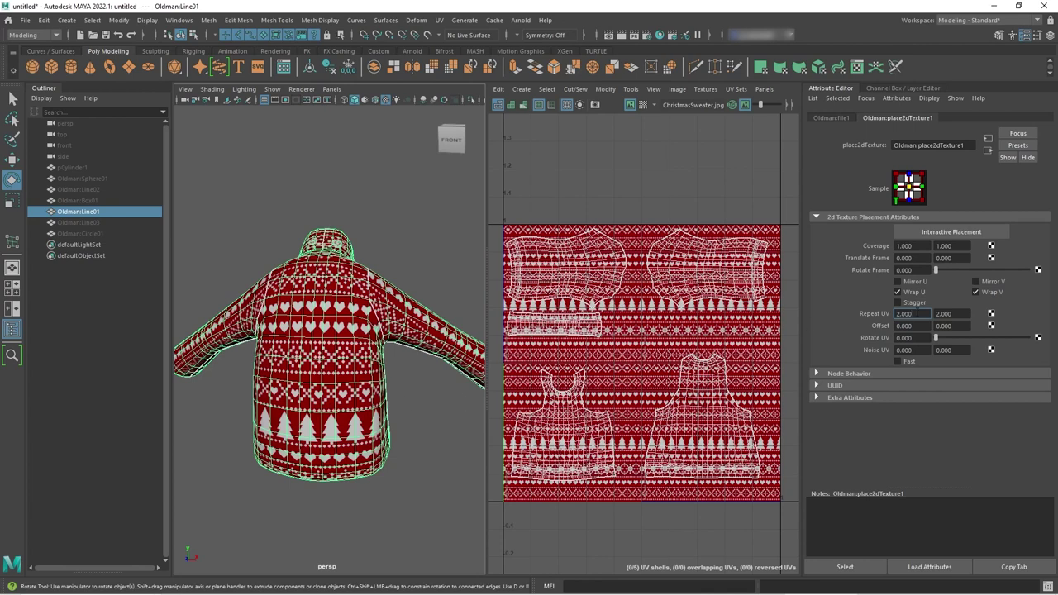
Set the texture's Repeat UV to 4 in both directions for a smaller knit pattern
{"action": "left_click", "coordinate": [913, 313]}
{"action": "type", "text": "4"}
{"action": "key", "text": "Tab"}
{"action": "type", "text": "4"}
{"action": "key", "text": "Return"}
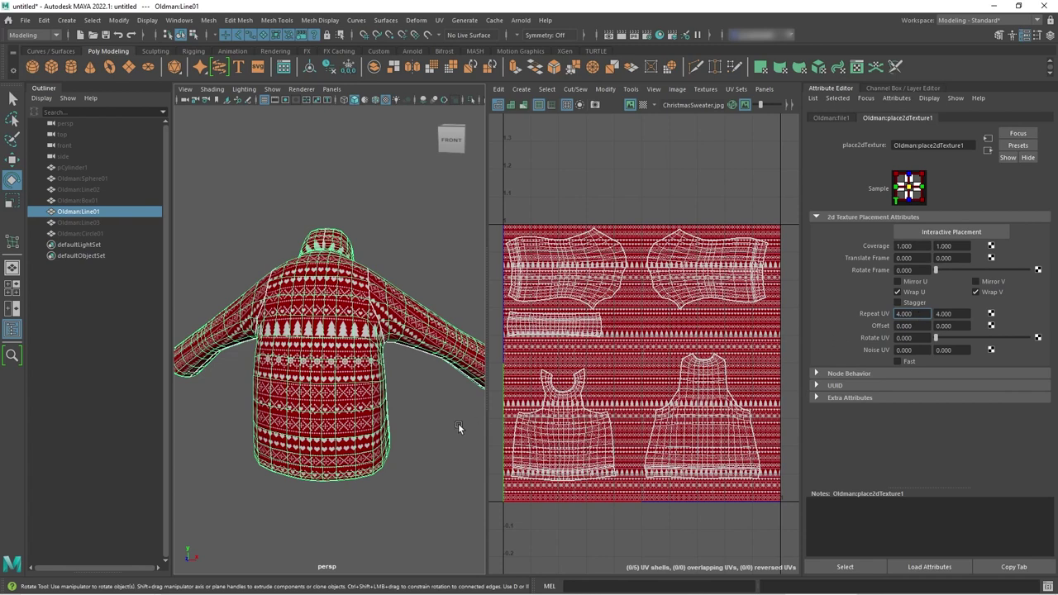
Deselect the sweater and examine the Christmas pattern on its body, sleeves and collar from the opposite side, near and far
{"action": "left_click", "coordinate": [430, 435]}
{"action": "left_click_drag", "start_coordinate": [451, 428], "coordinate": [345, 425], "text": "alt"}
{"action": "right_click_drag", "start_coordinate": [345, 425], "coordinate": [321, 428], "text": "alt"}
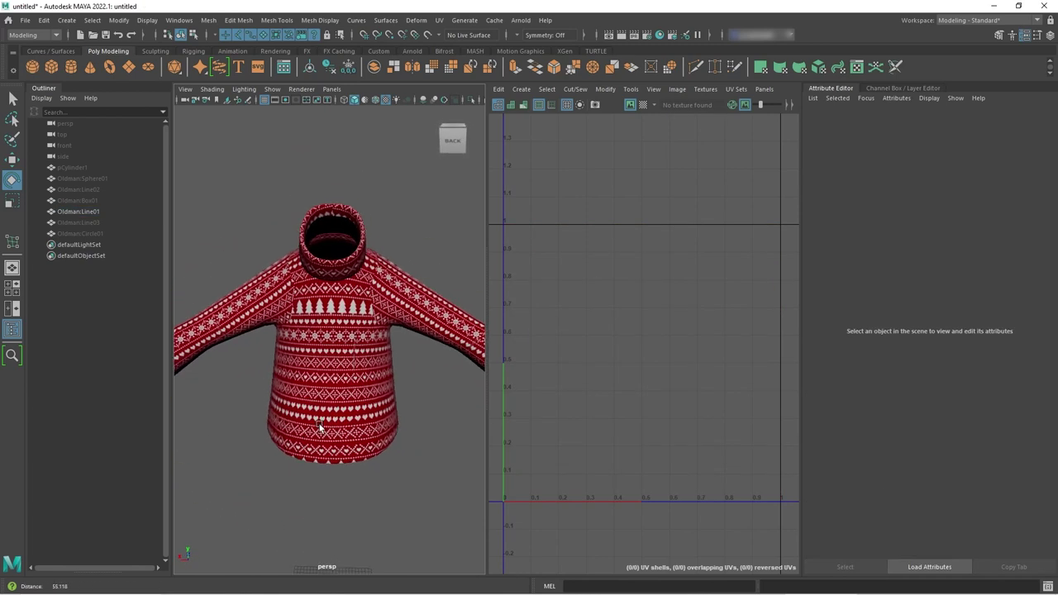
{"action": "mouse_move", "coordinate": [321, 428]}
{"action": "left_mouse_down", "text": "alt"}
{"action": "mouse_move", "coordinate": [343, 431]}
{"action": "mouse_move", "coordinate": [331, 429]}
{"action": "left_mouse_up", "text": "alt"}
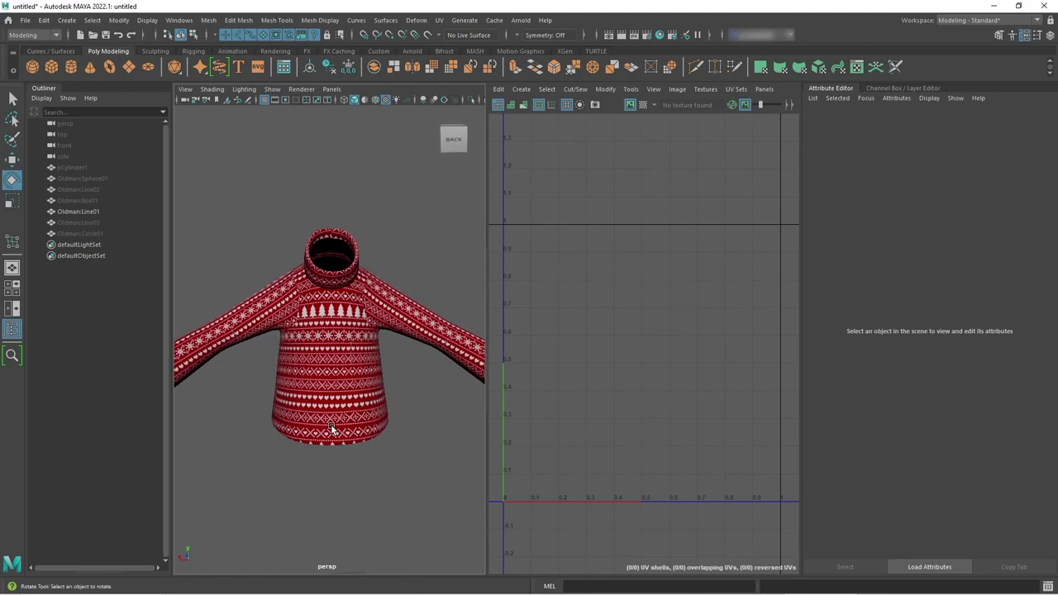
{"action": "right_click_drag", "start_coordinate": [307, 410], "coordinate": [345, 385], "text": "alt"}
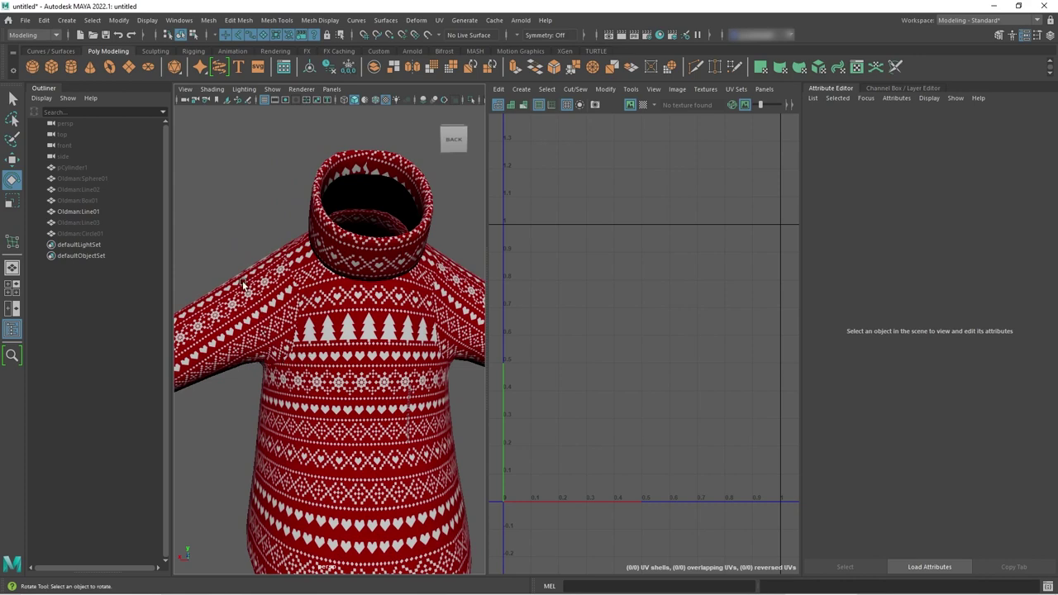
{"action": "right_click_drag", "start_coordinate": [382, 370], "coordinate": [335, 374], "text": "alt"}
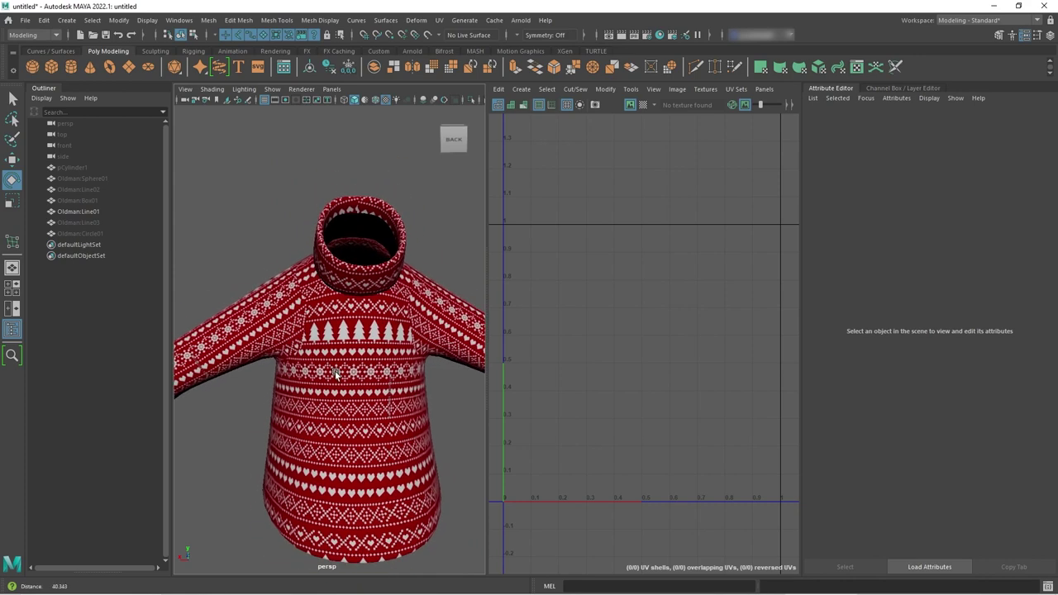
{"action": "mouse_move", "coordinate": [334, 374]}
{"action": "left_mouse_down", "text": "alt"}
{"action": "mouse_move", "coordinate": [354, 379]}
{"action": "mouse_move", "coordinate": [325, 366]}
{"action": "left_mouse_up", "text": "alt"}
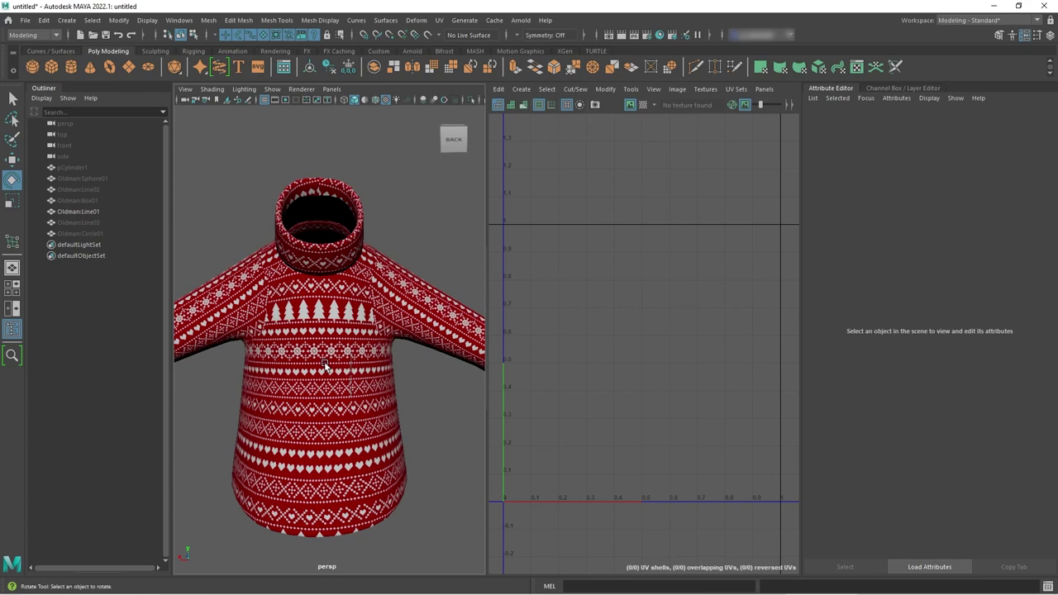
{"action": "mouse_move", "coordinate": [325, 366]}
{"action": "left_mouse_down", "text": "alt"}
{"action": "mouse_move", "coordinate": [361, 368]}
{"action": "mouse_move", "coordinate": [323, 374]}
{"action": "left_mouse_up", "text": "alt"}
Select the sweater, hide the texture image in the UV Editor to view the bare UV shells, and show it again
{"action": "left_click", "coordinate": [323, 373]}
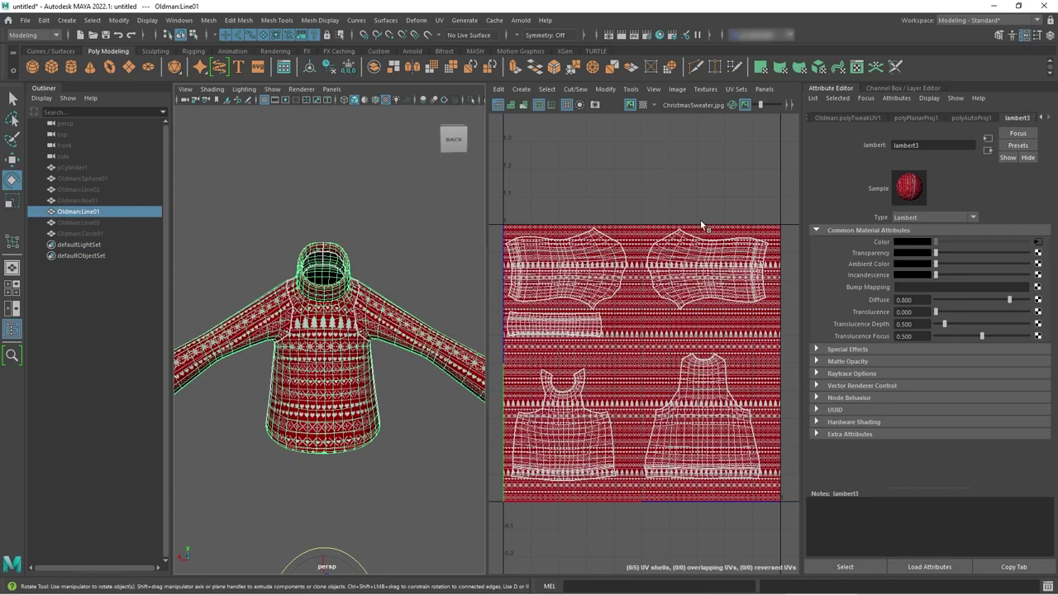
{"action": "left_click", "coordinate": [630, 104]}
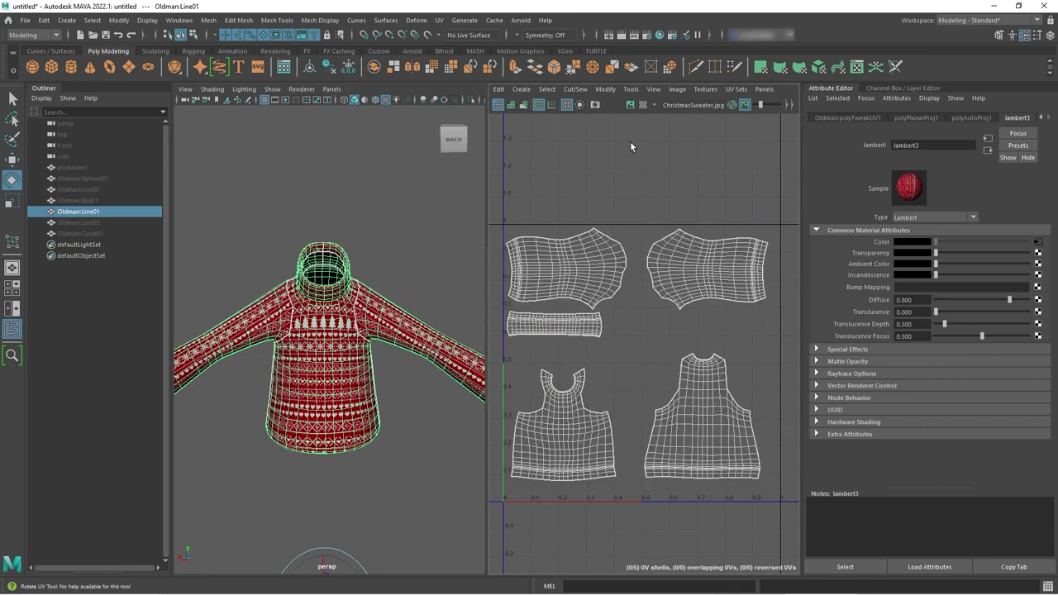
{"action": "left_click", "coordinate": [631, 106]}
{"action": "left_click", "coordinate": [417, 391]}
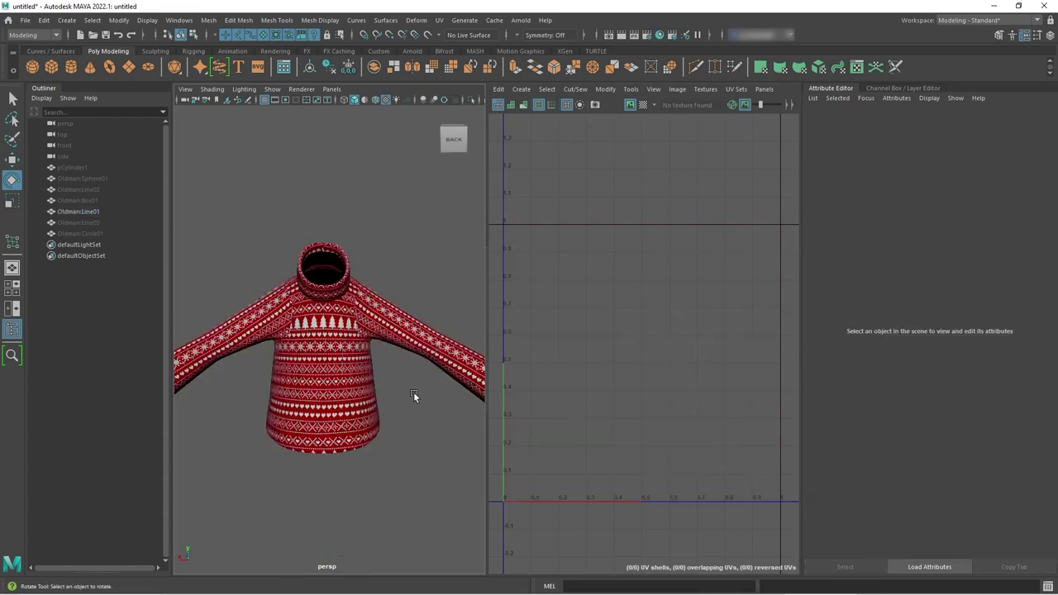
Rotate the first sleeve's UV shell about a quarter turn so it stands upright and the pattern bands run around the arm
{"action": "left_click_drag", "start_coordinate": [413, 392], "coordinate": [301, 416], "text": "alt"}
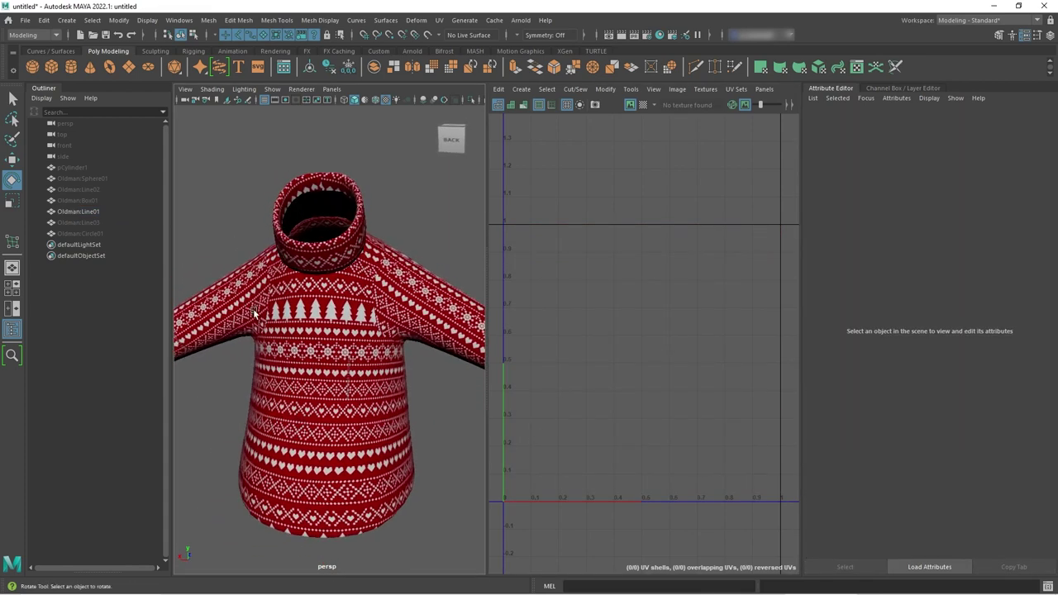
{"action": "scroll", "coordinate": [332, 350], "scroll_direction": "up", "scroll_amount": 2}
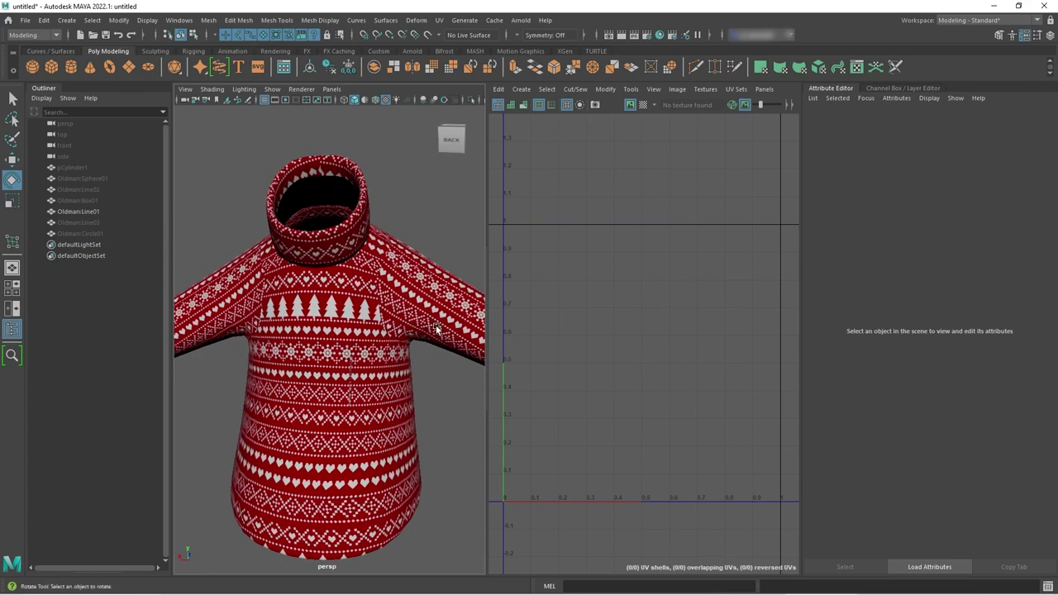
{"action": "scroll", "coordinate": [395, 400], "scroll_direction": "down", "scroll_amount": 1}
{"action": "scroll", "coordinate": [395, 401], "scroll_direction": "down", "scroll_amount": 3}
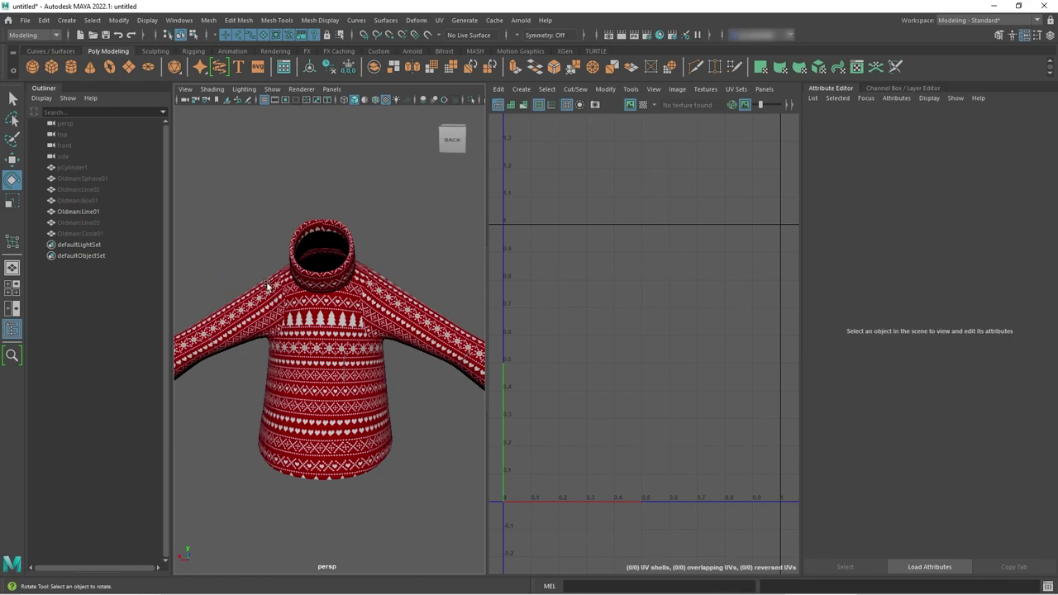
{"action": "left_click", "coordinate": [316, 342]}
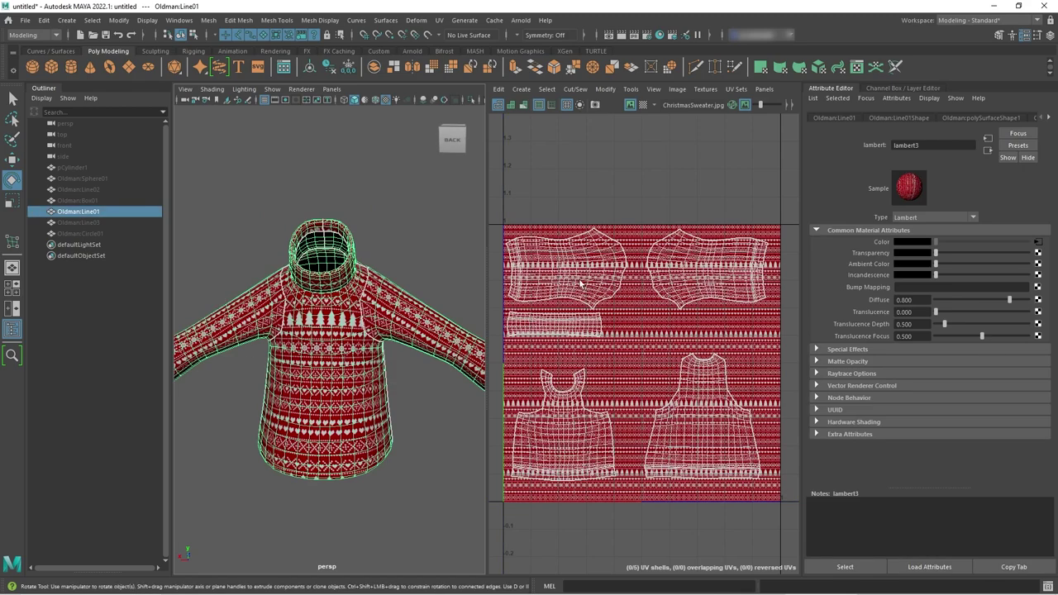
{"action": "right_click_drag", "start_coordinate": [594, 282], "coordinate": [547, 264]}
{"action": "left_click", "coordinate": [582, 270]}
{"action": "left_click_drag", "start_coordinate": [612, 237], "coordinate": [507, 213]}
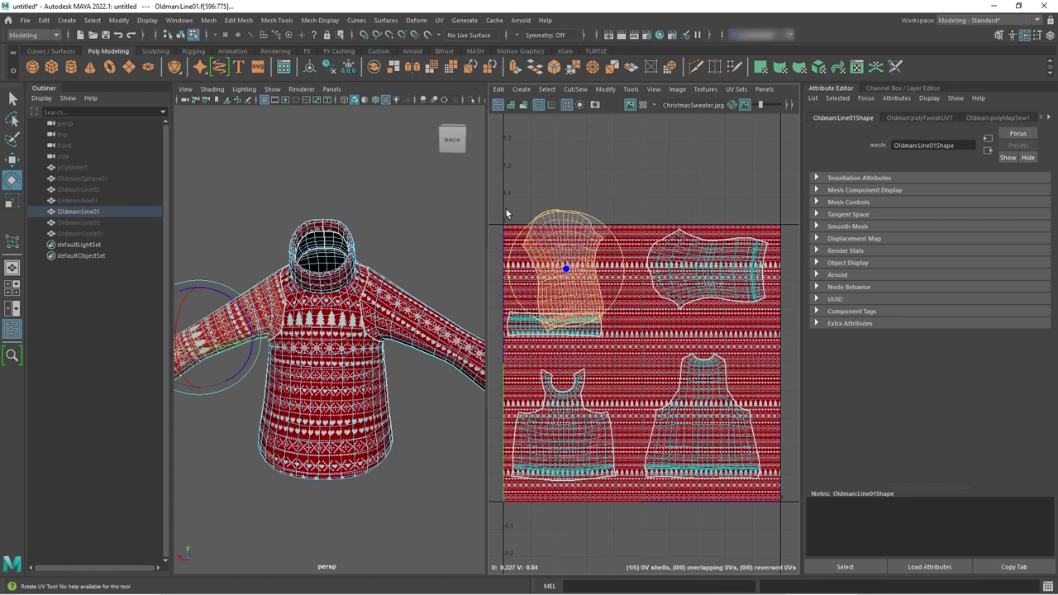
Move the collar's UV shell out of the way and place the upright sleeve shell inside the UV square's upper-left corner
{"action": "left_click", "coordinate": [593, 342]}
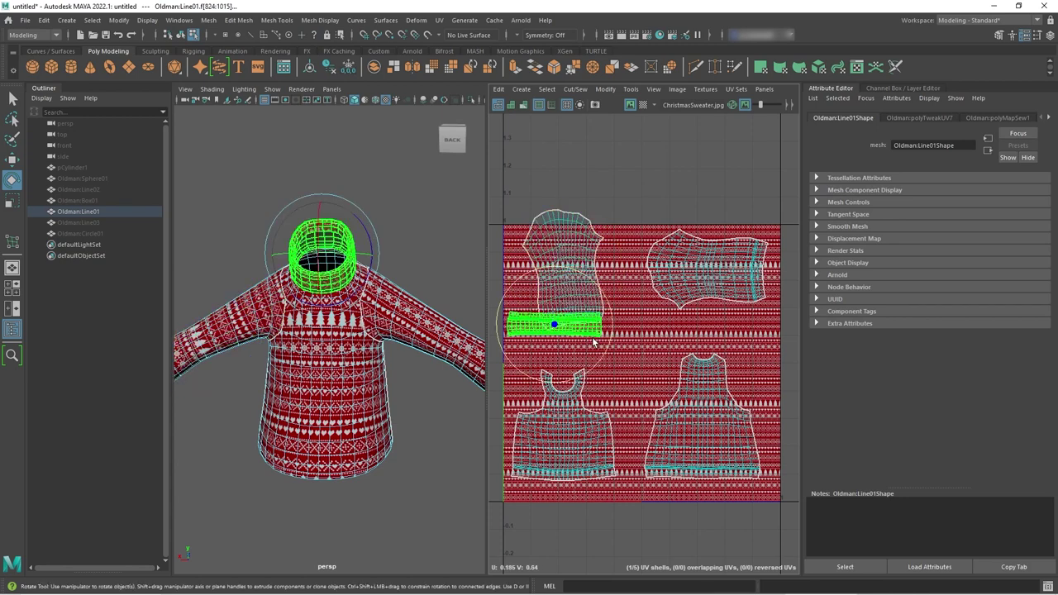
{"action": "key", "text": "w"}
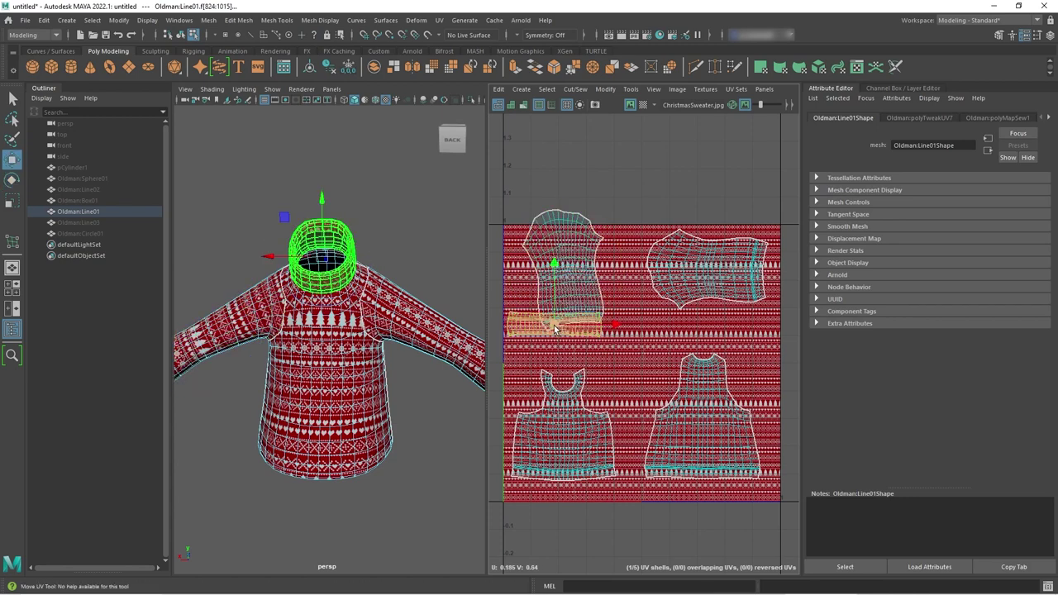
{"action": "left_click_drag", "start_coordinate": [556, 329], "coordinate": [630, 353]}
{"action": "left_click", "coordinate": [567, 276]}
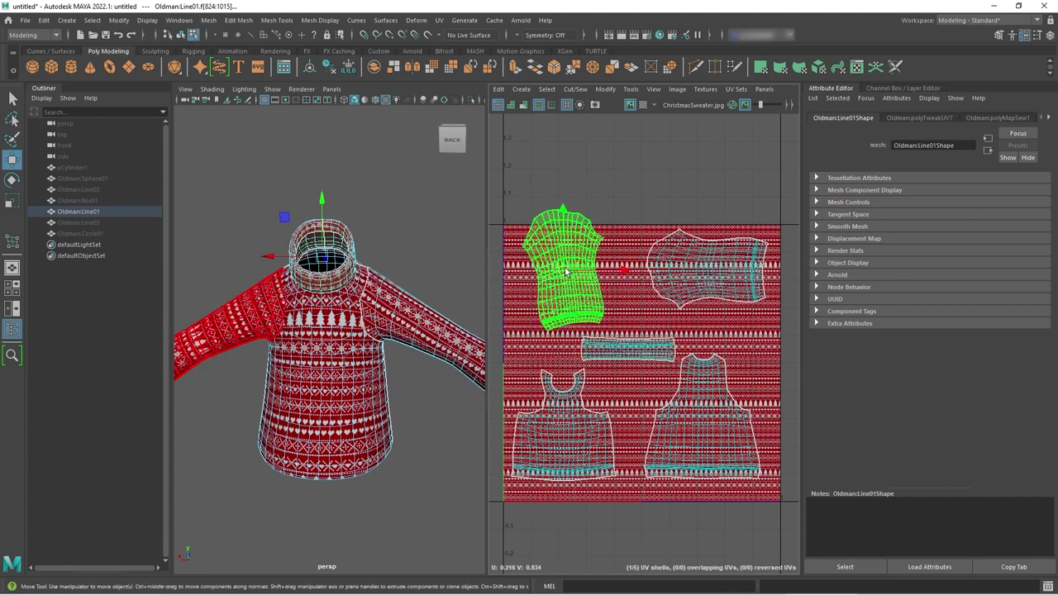
{"action": "left_click_drag", "start_coordinate": [567, 276], "coordinate": [547, 287]}
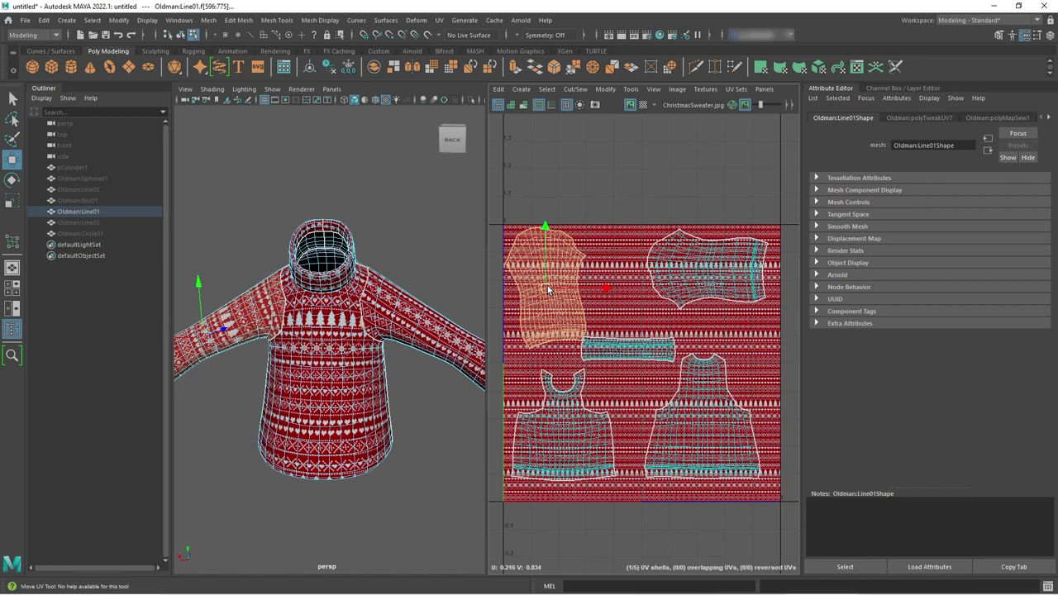
Move the collar's UV shell onto the Christmas tree row so the trees run around the sweater's collar
{"action": "left_click", "coordinate": [627, 351]}
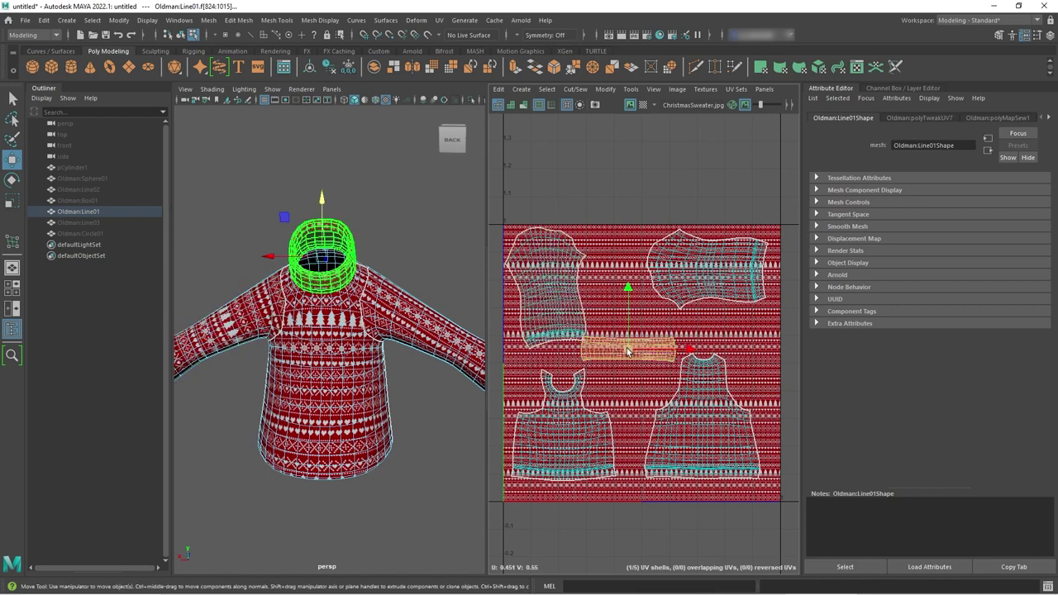
{"action": "left_click_drag", "start_coordinate": [626, 351], "coordinate": [645, 336]}
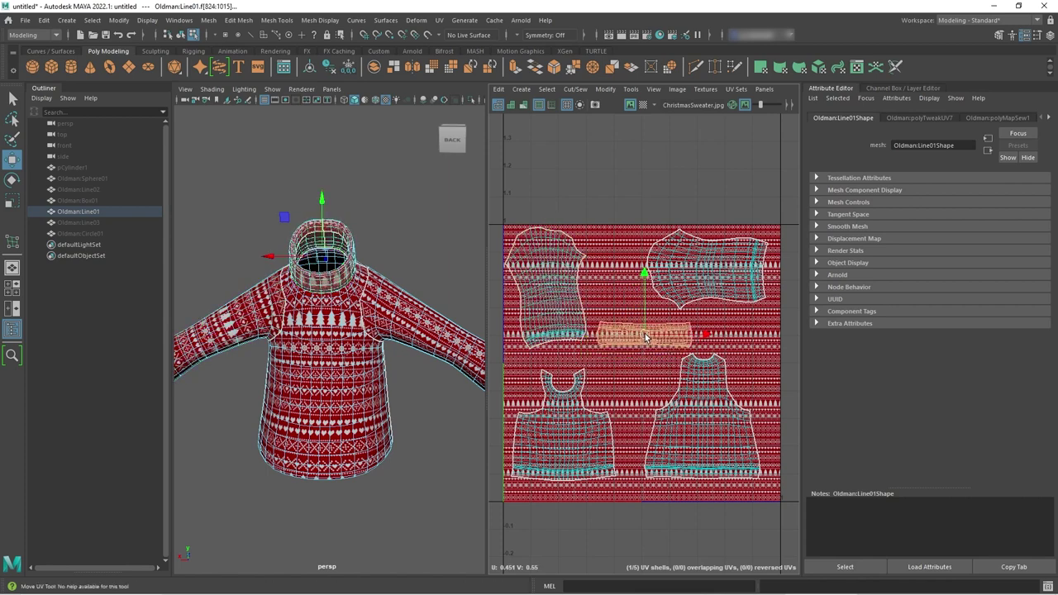
{"action": "left_click", "coordinate": [401, 384]}
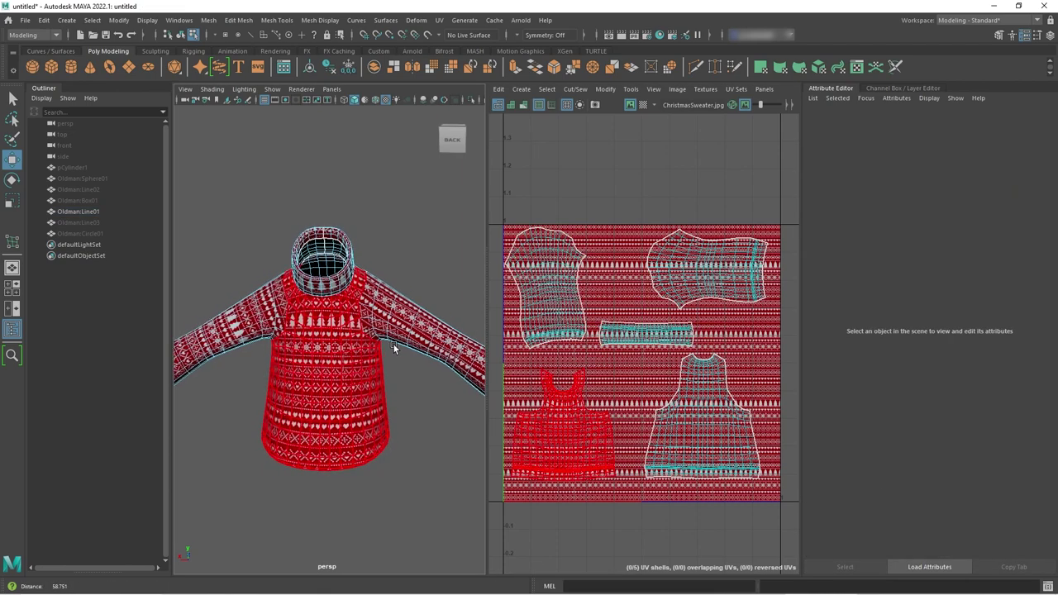
{"action": "scroll", "coordinate": [393, 345], "scroll_direction": "up", "scroll_amount": 5}
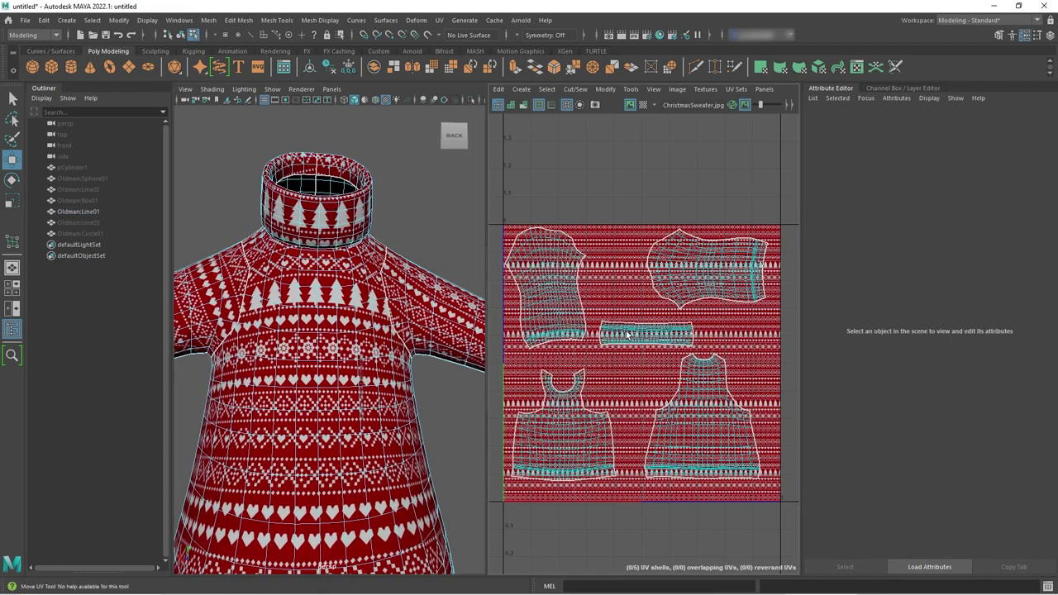
{"action": "left_click", "coordinate": [627, 334]}
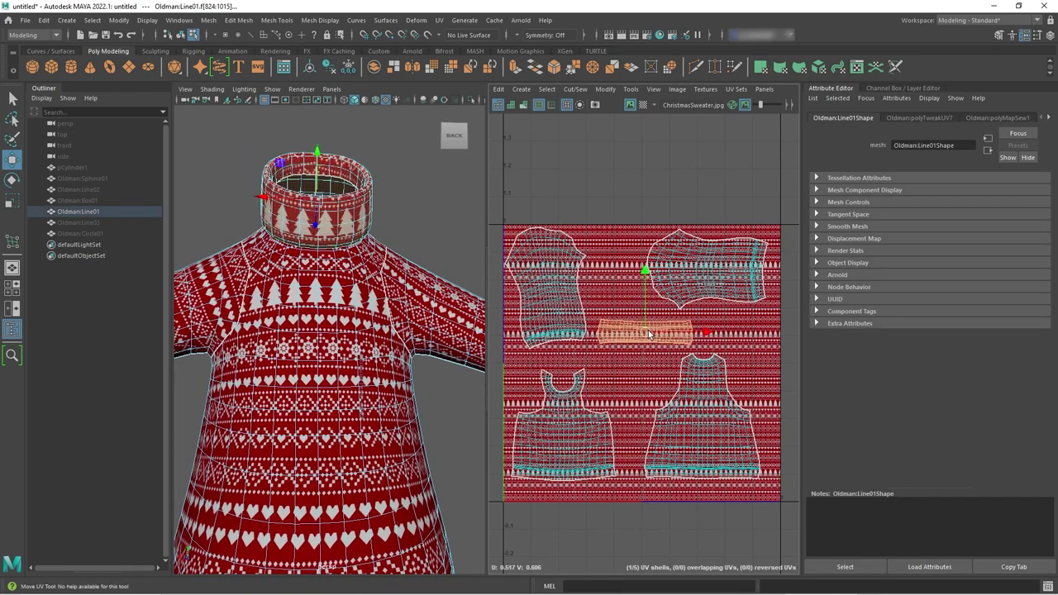
{"action": "left_click_drag", "start_coordinate": [649, 333], "coordinate": [651, 335]}
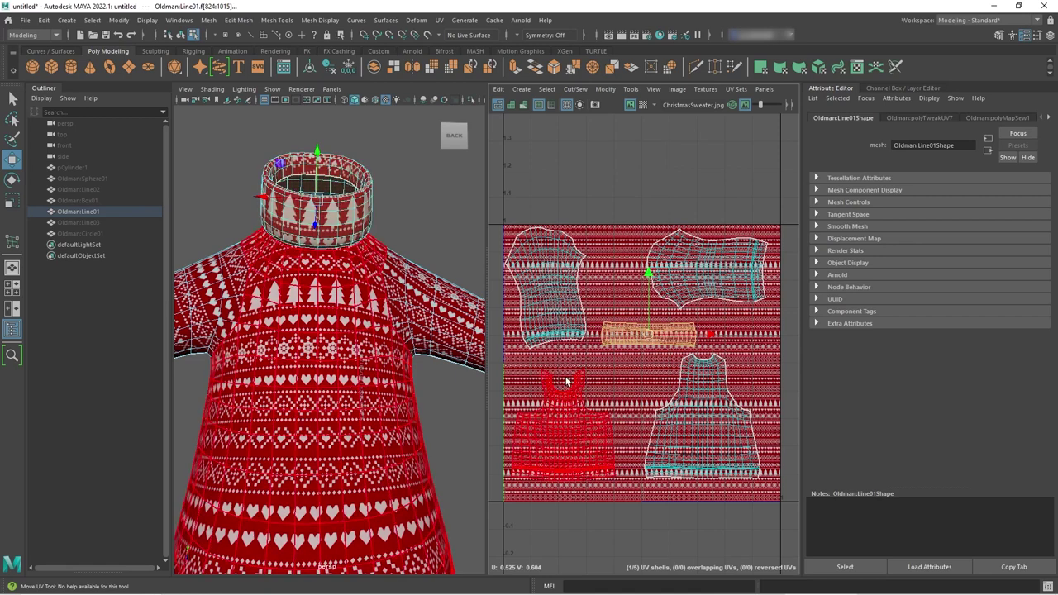
{"action": "scroll", "coordinate": [407, 294], "scroll_direction": "down", "scroll_amount": 5}
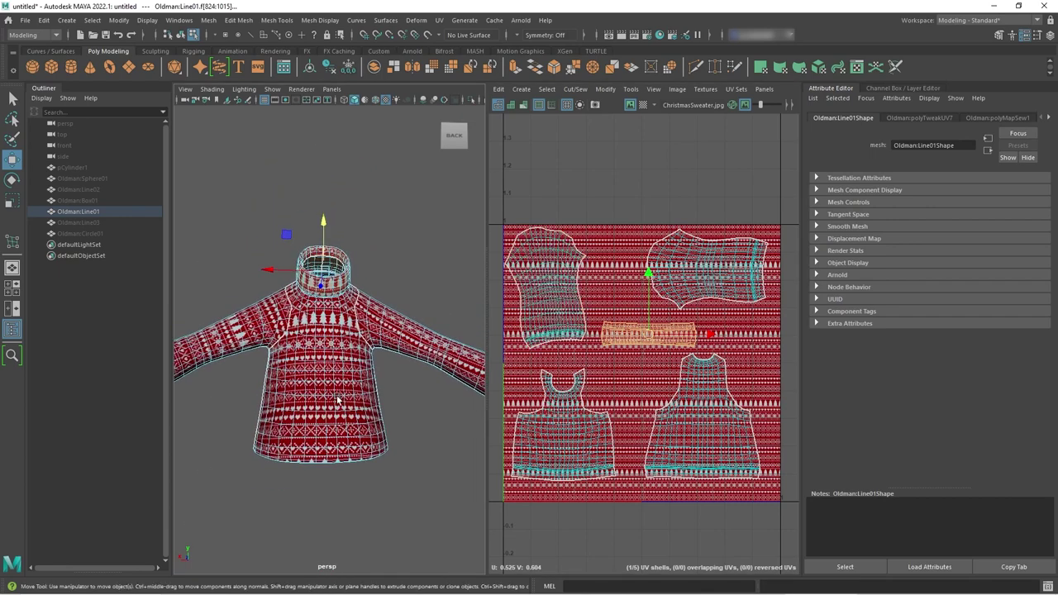
Return to object mode, deselect the sweater and examine how the pattern fits the collar, body and sleeves
{"action": "left_click", "coordinate": [417, 431]}
{"action": "left_click", "coordinate": [430, 430]}
{"action": "right_click_drag", "start_coordinate": [439, 355], "coordinate": [473, 287]}
{"action": "left_click", "coordinate": [459, 450]}
{"action": "left_click_drag", "start_coordinate": [459, 452], "coordinate": [330, 447], "text": "alt"}
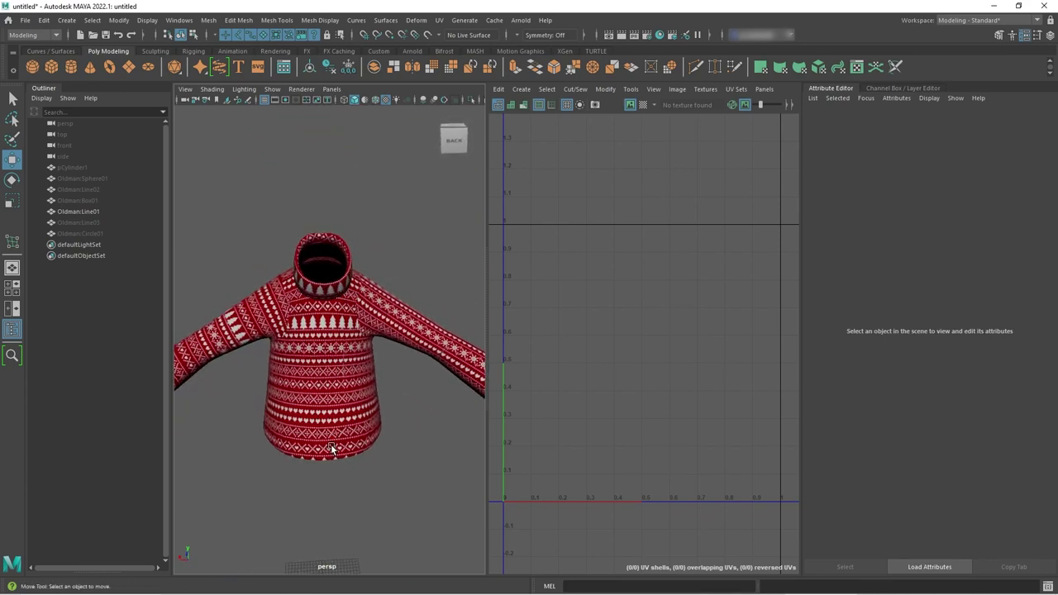
Rotate the second sleeve's UV shell about a quarter turn upright and place it inside the UV square's upper-right corner
{"action": "left_click", "coordinate": [407, 343]}
{"action": "right_click_drag", "start_coordinate": [699, 279], "coordinate": [680, 267]}
{"action": "left_click", "coordinate": [680, 267]}
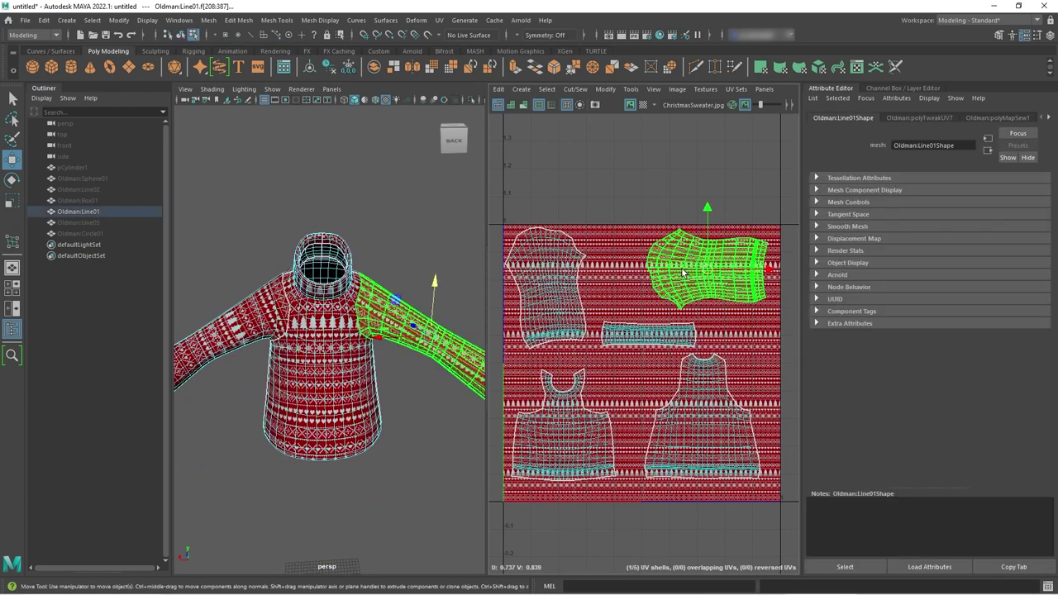
{"action": "key", "text": "e"}
{"action": "left_click_drag", "start_coordinate": [721, 216], "coordinate": [779, 293]}
{"action": "key", "text": "w"}
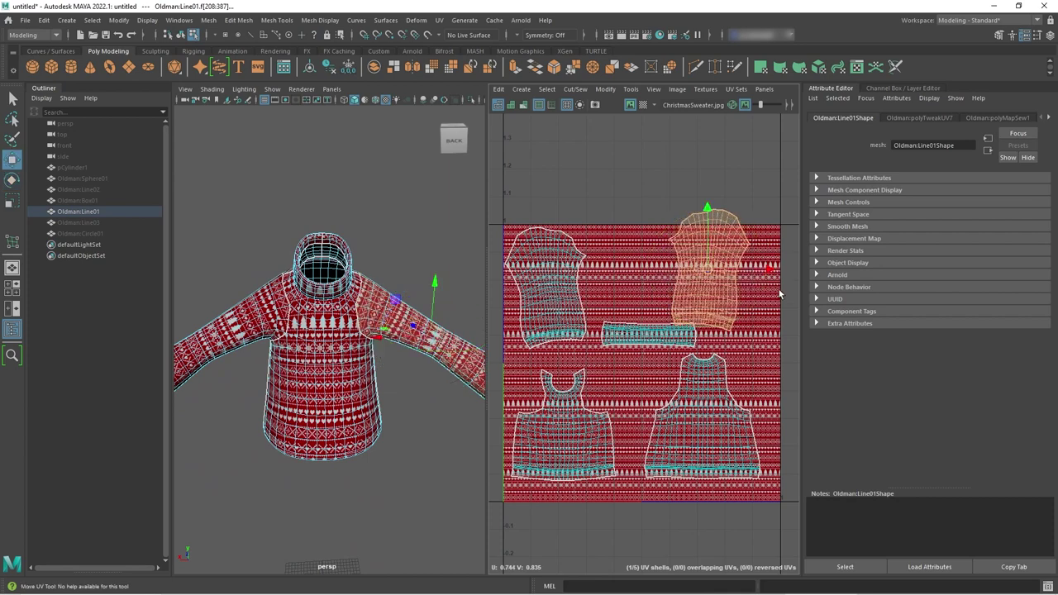
{"action": "left_click_drag", "start_coordinate": [706, 269], "coordinate": [739, 285]}
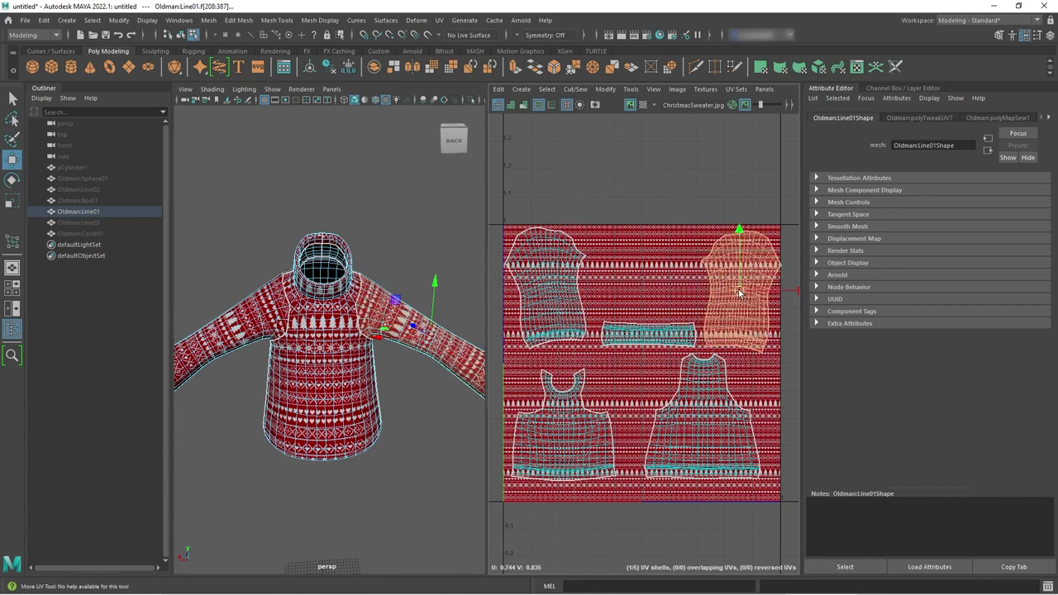
Return to object mode, deselect the sweater and inspect the pattern on both sleeves and the body from several angles
{"action": "left_click", "coordinate": [356, 393]}
{"action": "right_click_drag", "start_coordinate": [433, 404], "coordinate": [471, 279]}
{"action": "left_click", "coordinate": [407, 400]}
{"action": "key", "text": "space"}
{"action": "left_click_drag", "start_coordinate": [621, 444], "coordinate": [453, 463], "text": "alt"}
{"action": "right_click_drag", "start_coordinate": [453, 463], "coordinate": [452, 457], "text": "alt"}
{"action": "left_click_drag", "start_coordinate": [453, 457], "coordinate": [563, 458], "text": "alt"}
{"action": "right_click_drag", "start_coordinate": [563, 459], "coordinate": [507, 459], "text": "alt"}
{"action": "left_click_drag", "start_coordinate": [507, 459], "coordinate": [577, 458], "text": "alt"}
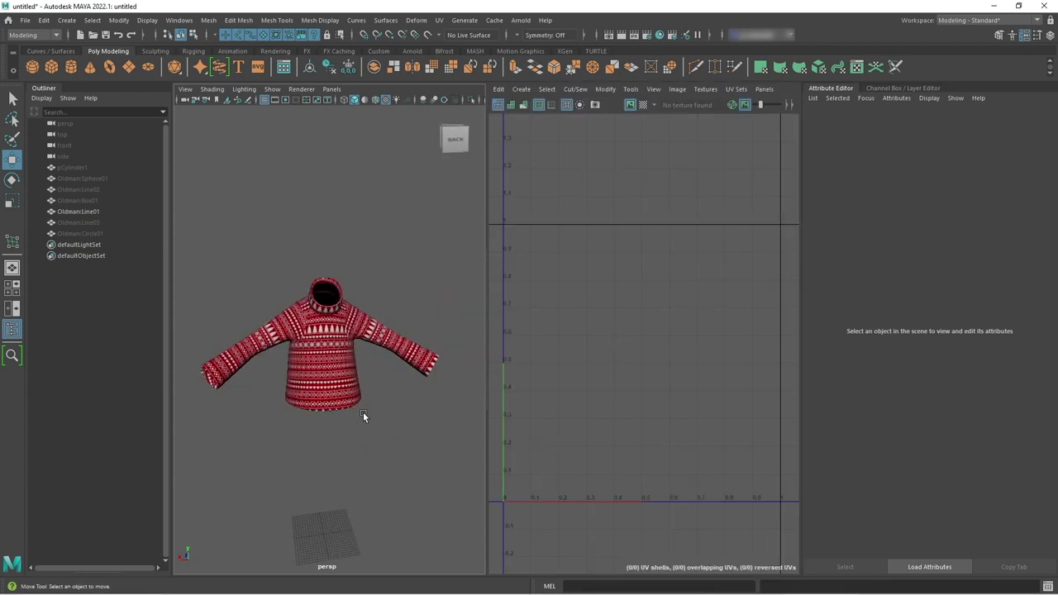
Select the sweater and show all hidden objects so the whole old man is displayed
{"action": "left_click", "coordinate": [361, 410]}
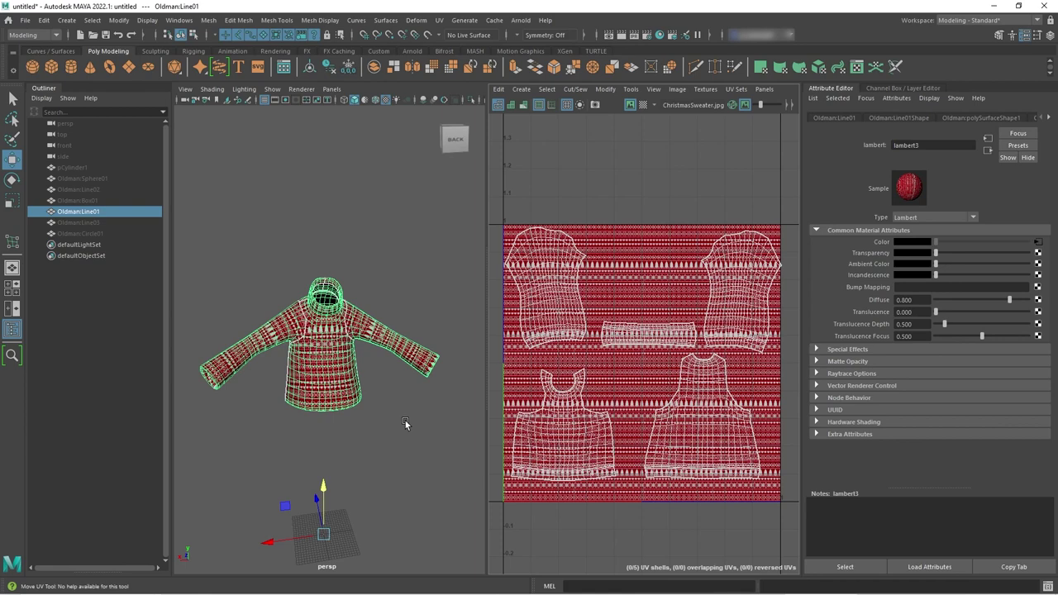
{"action": "left_click", "coordinate": [147, 21]}
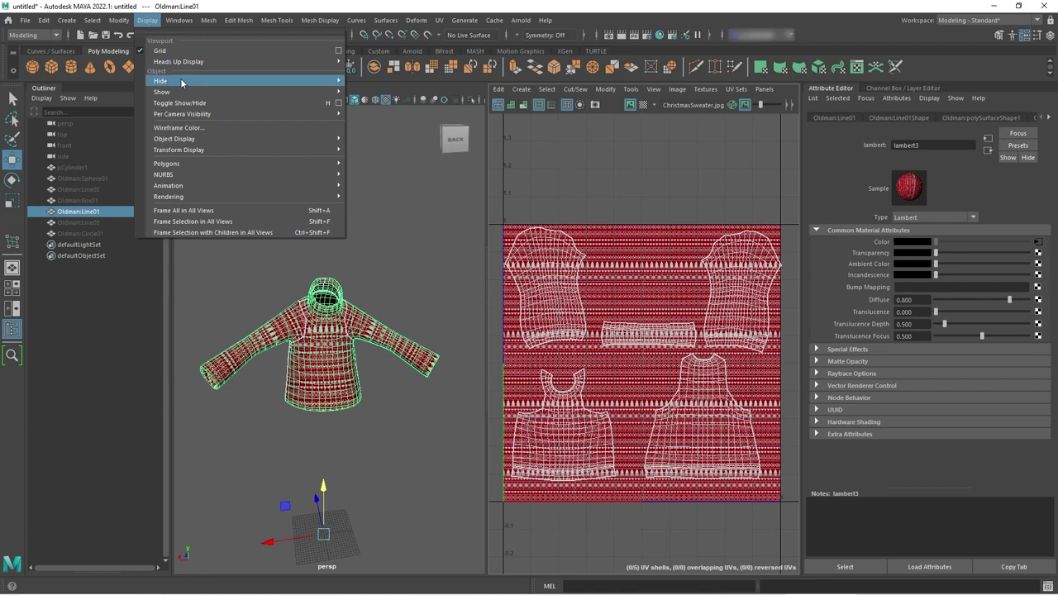
{"action": "mouse_move", "coordinate": [247, 92]}
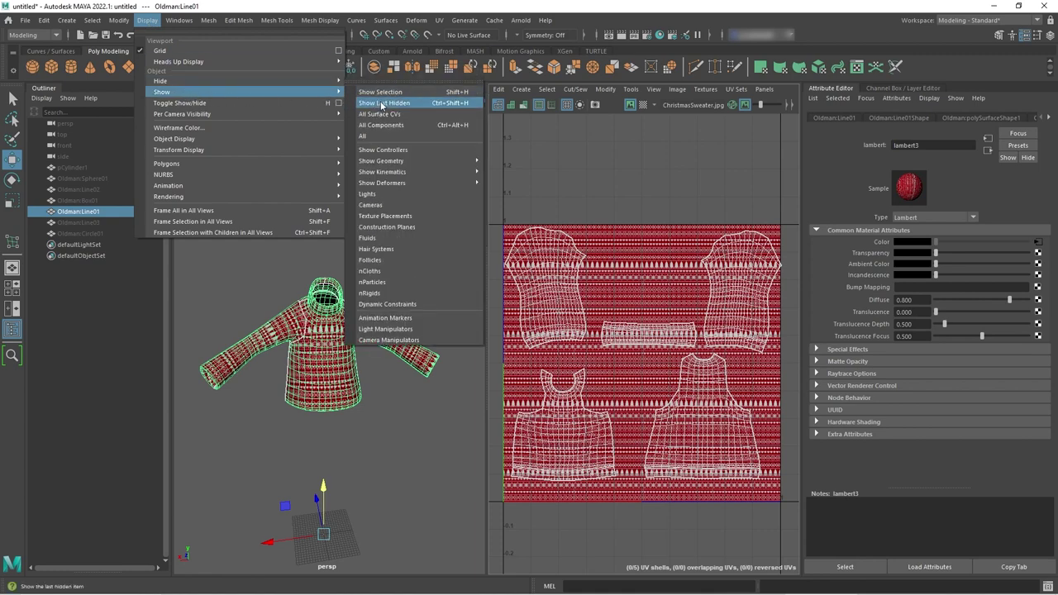
{"action": "left_click", "coordinate": [385, 138]}
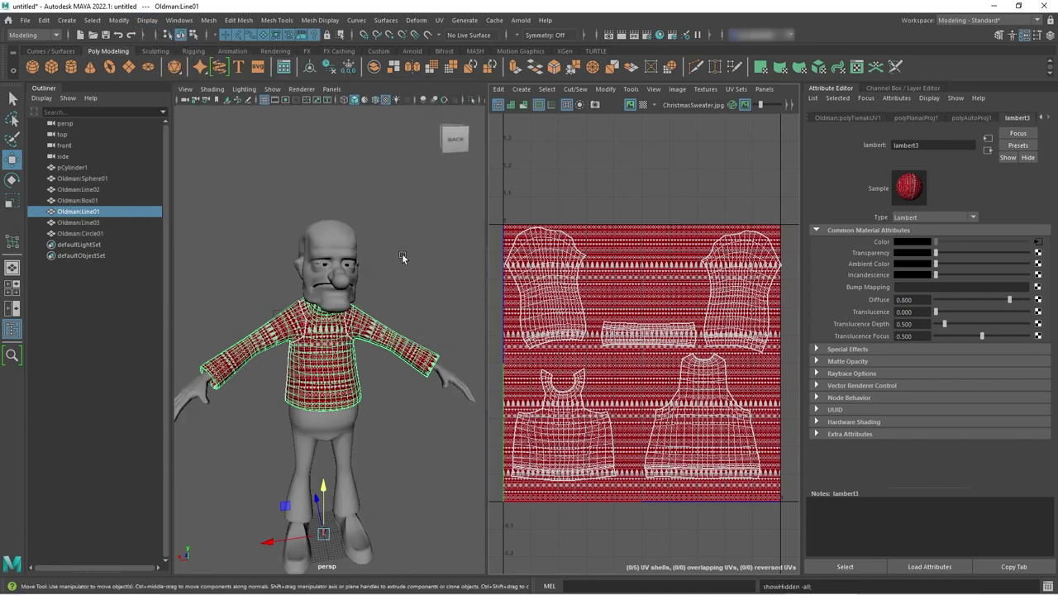
Select and frame the old man's head and then his shoes to examine their untextured meshes up close
{"action": "left_click", "coordinate": [346, 256]}
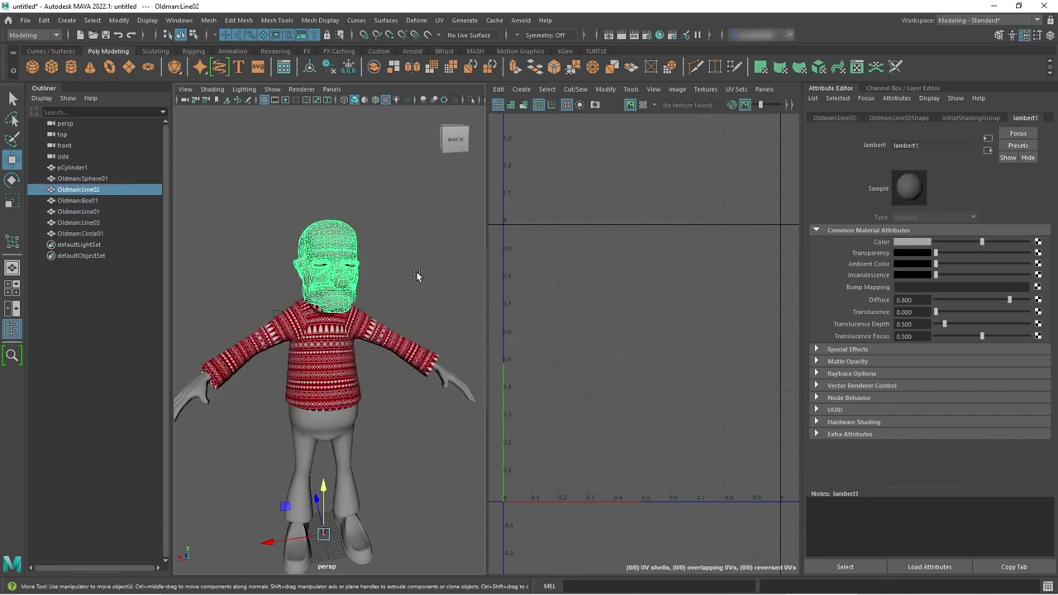
{"action": "key", "text": "f"}
{"action": "left_click_drag", "start_coordinate": [416, 275], "coordinate": [364, 334], "text": "alt"}
{"action": "right_click_drag", "start_coordinate": [364, 335], "coordinate": [298, 343], "text": "alt"}
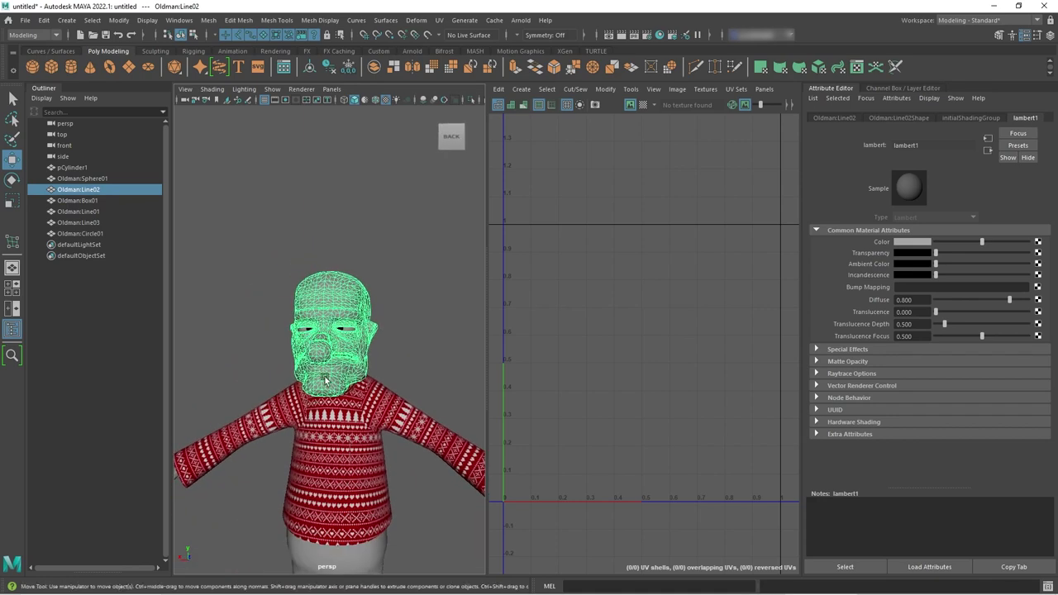
{"action": "middle_click_drag", "start_coordinate": [335, 377], "coordinate": [335, 212], "text": "alt"}
{"action": "left_click", "coordinate": [379, 558]}
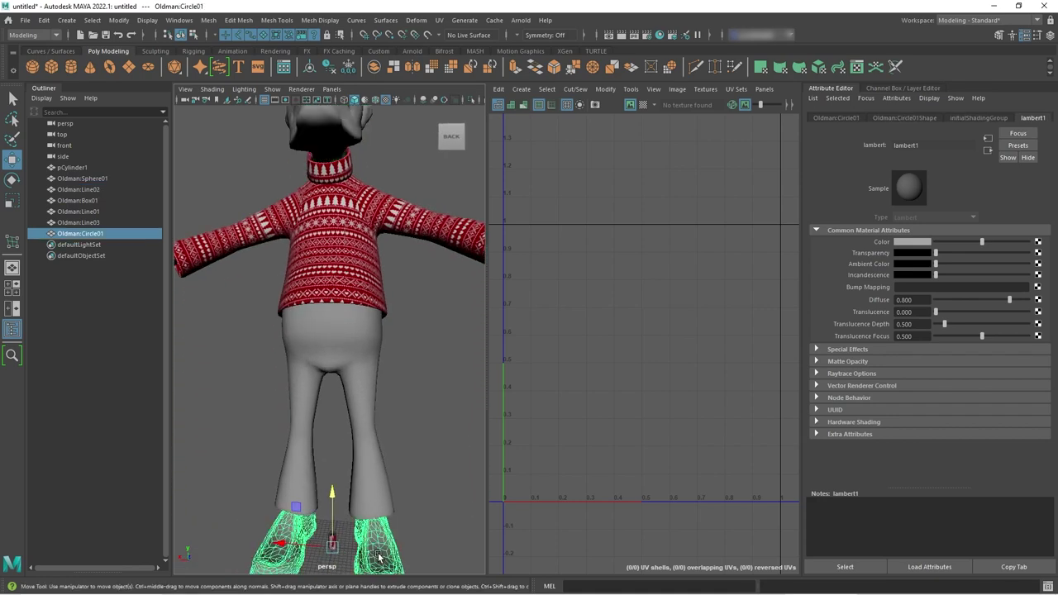
{"action": "key", "text": "f"}
{"action": "left_click_drag", "start_coordinate": [327, 497], "coordinate": [347, 448], "text": "alt"}
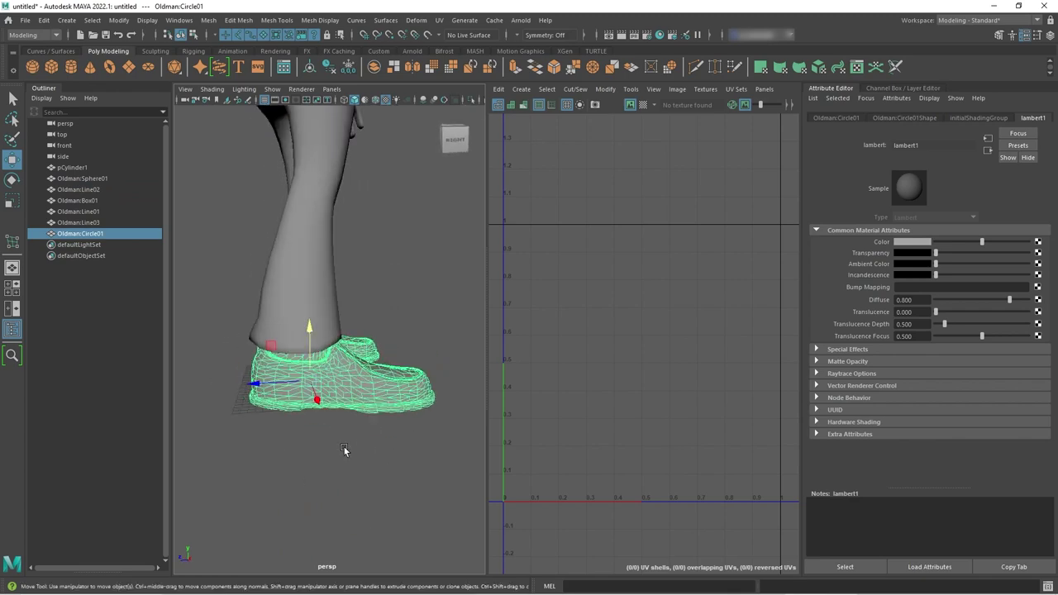
{"action": "right_click_drag", "start_coordinate": [347, 449], "coordinate": [408, 456], "text": "alt"}
{"action": "left_click_drag", "start_coordinate": [408, 455], "coordinate": [359, 468], "text": "alt"}
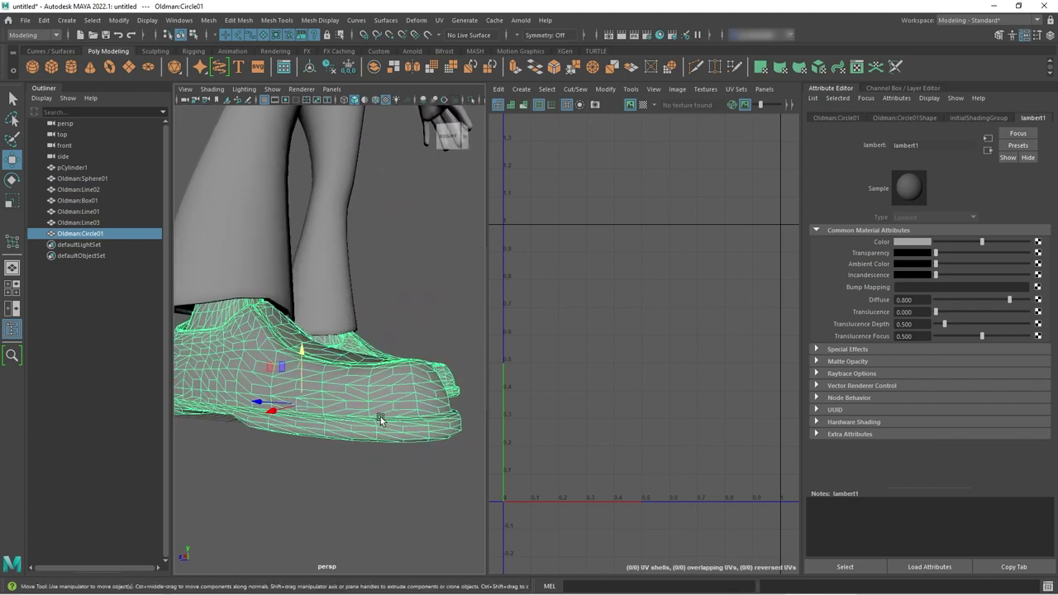
Switch the shoes to edge mode, pick an edge along one sole, and select all edges of that shoe's sole
{"action": "right_click_drag", "start_coordinate": [380, 419], "coordinate": [389, 253]}
{"action": "mouse_move", "coordinate": [388, 441]}
{"action": "right_mouse_down", "text": "alt"}
{"action": "mouse_move", "coordinate": [390, 492]}
{"action": "mouse_move", "coordinate": [396, 451]}
{"action": "mouse_move", "coordinate": [371, 430]}
{"action": "right_mouse_up", "text": "alt"}
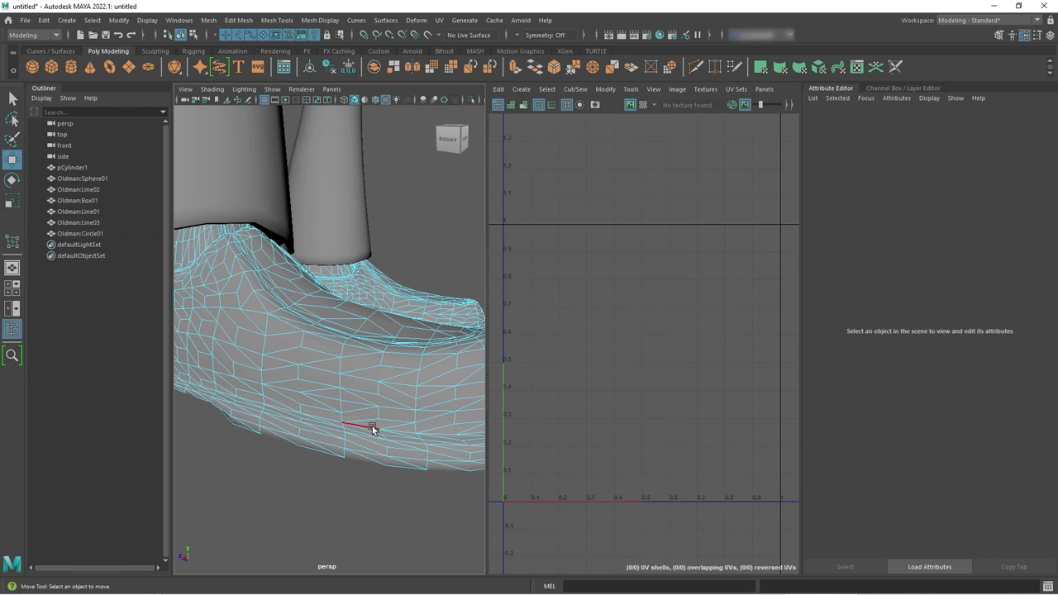
{"action": "left_click", "coordinate": [371, 429]}
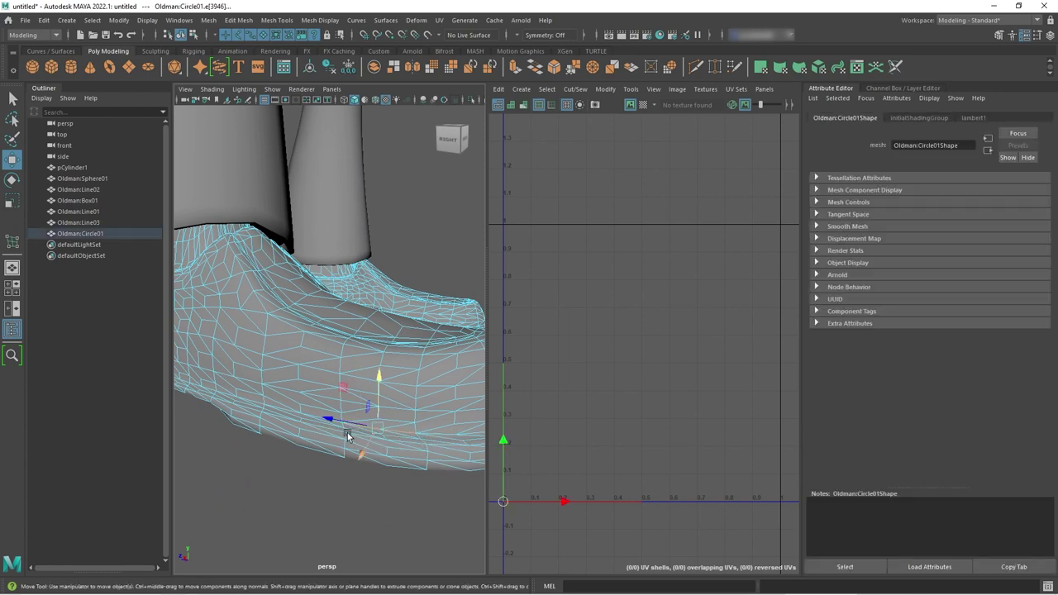
{"action": "left_click_drag", "start_coordinate": [377, 479], "coordinate": [399, 489], "text": "alt"}
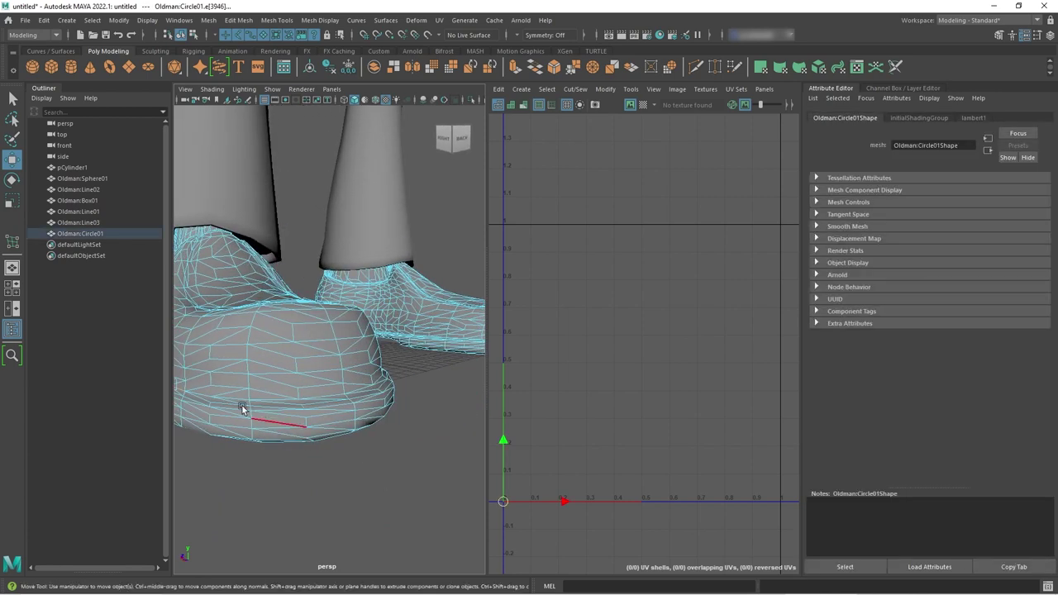
{"action": "right_click_drag", "start_coordinate": [361, 463], "coordinate": [302, 470], "text": "alt"}
{"action": "left_click_drag", "start_coordinate": [302, 470], "coordinate": [243, 441], "text": "alt"}
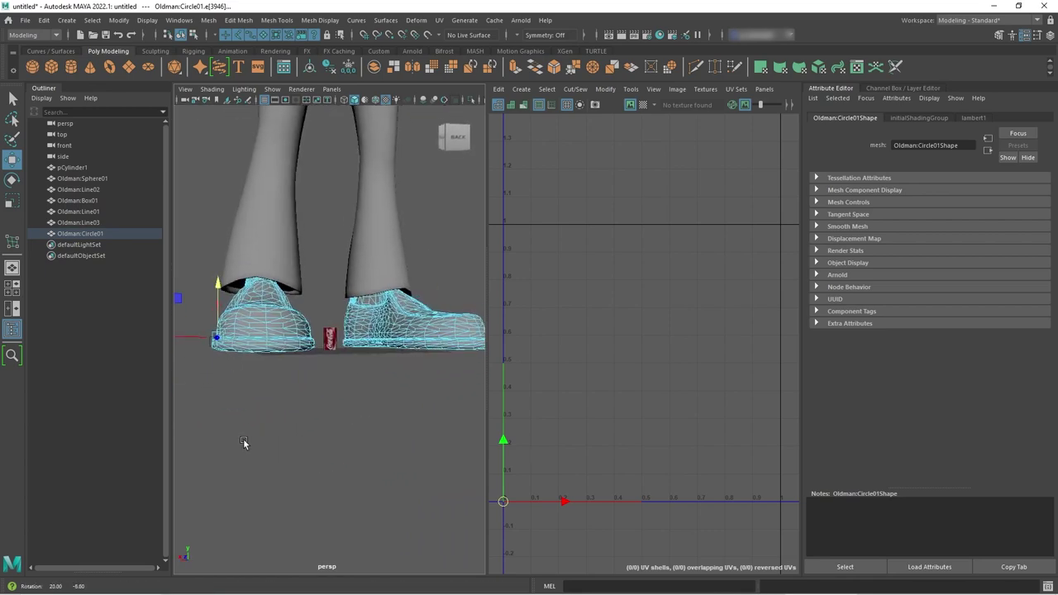
{"action": "left_click_drag", "start_coordinate": [188, 339], "coordinate": [331, 384]}
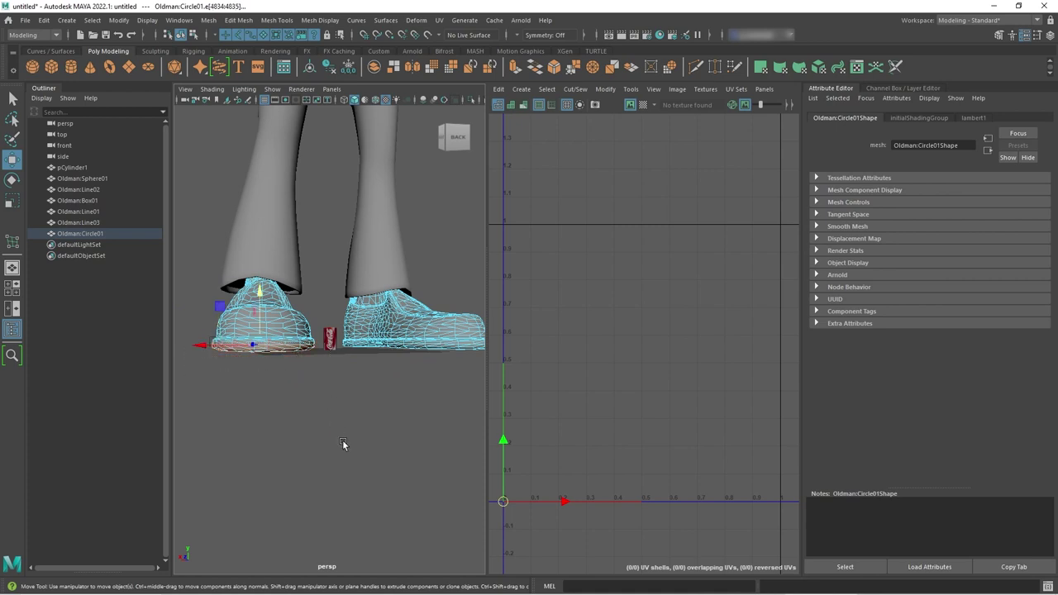
Export only the sweater as the FBX file sweater.fbx into the default project's assets folder
{"action": "mouse_move", "coordinate": [302, 420]}
{"action": "left_mouse_down", "text": "alt"}
{"action": "mouse_move", "coordinate": [373, 433]}
{"action": "mouse_move", "coordinate": [299, 439]}
{"action": "left_mouse_up", "text": "alt"}
{"action": "right_click_drag", "start_coordinate": [299, 439], "coordinate": [361, 394], "text": "alt"}
{"action": "left_click_drag", "start_coordinate": [361, 395], "coordinate": [363, 347], "text": "alt"}
{"action": "right_click_drag", "start_coordinate": [364, 347], "coordinate": [373, 395], "text": "alt"}
{"action": "middle_click_drag", "start_coordinate": [373, 392], "coordinate": [378, 404], "text": "alt"}
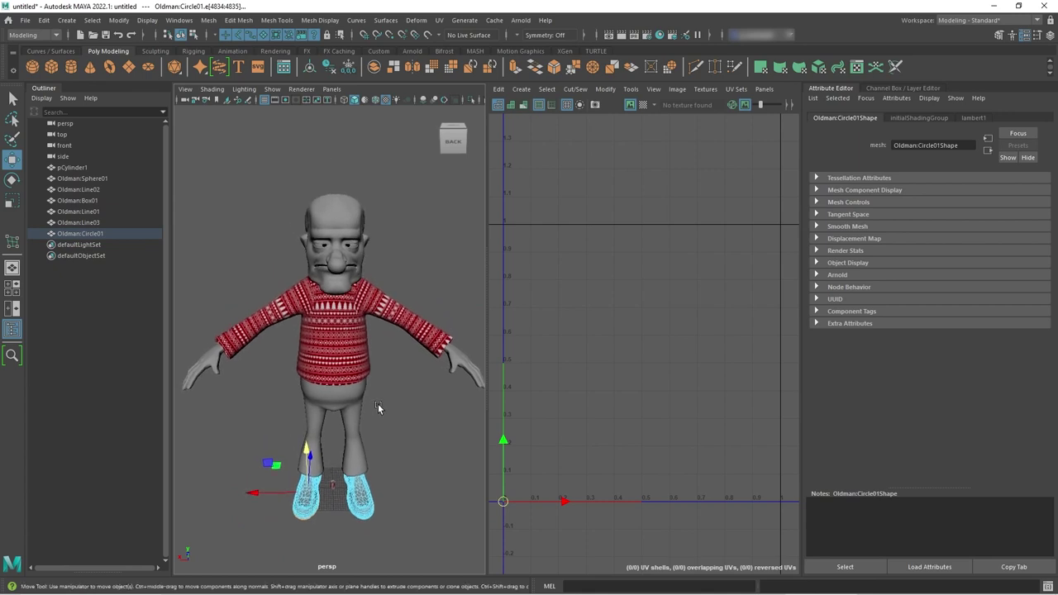
{"action": "left_click", "coordinate": [350, 354]}
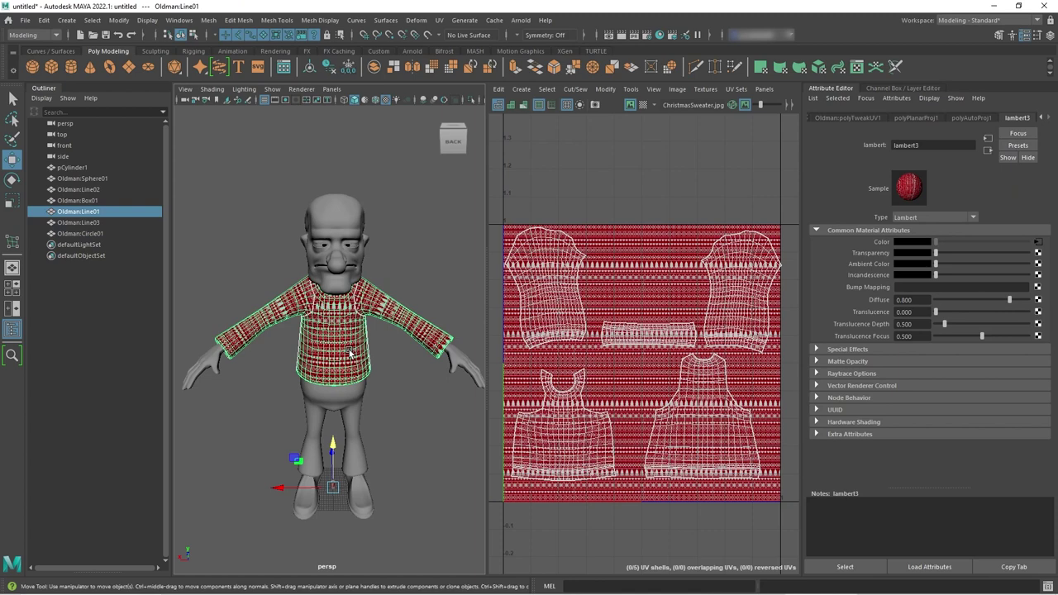
{"action": "left_click", "coordinate": [25, 20]}
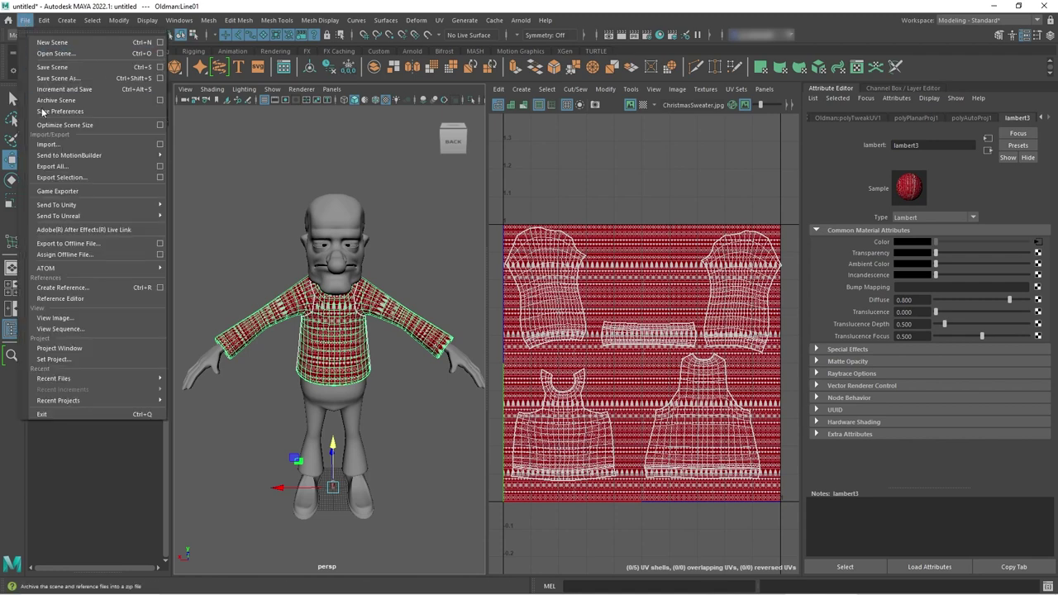
{"action": "left_click", "coordinate": [49, 177]}
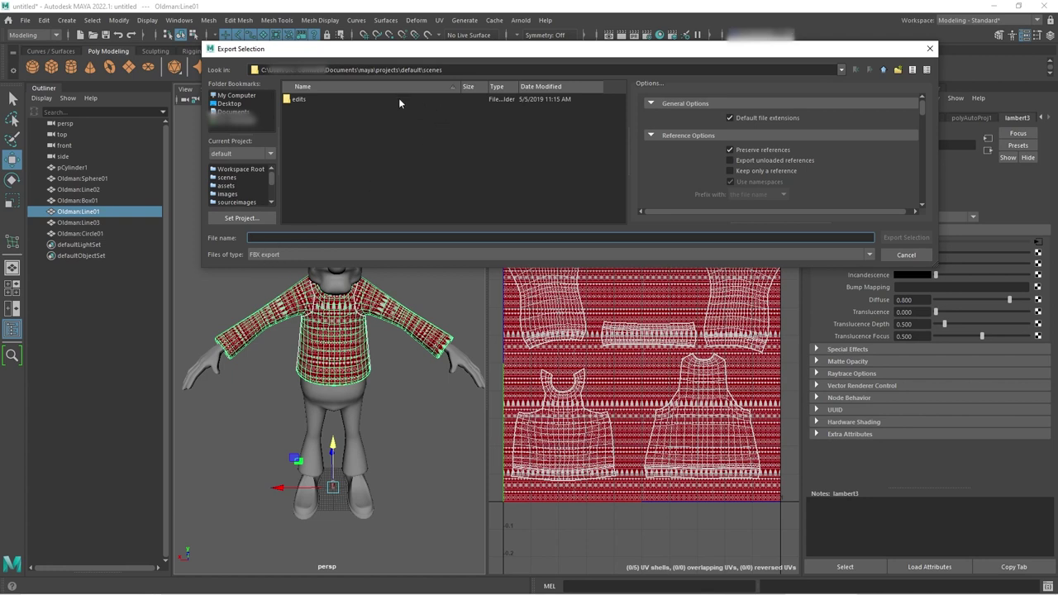
{"action": "left_click", "coordinate": [227, 186]}
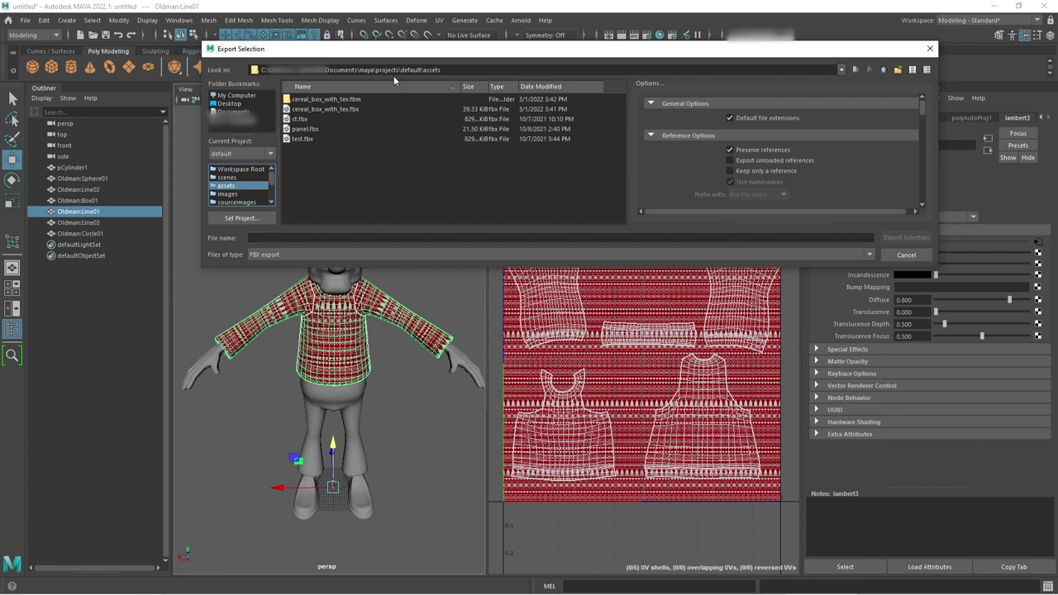
{"action": "left_click", "coordinate": [267, 238]}
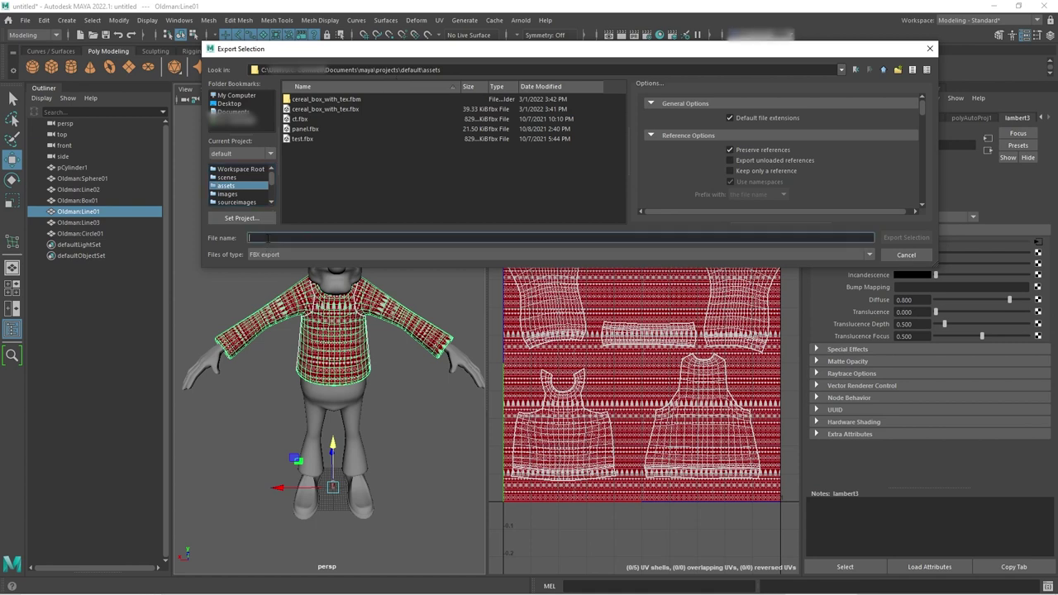
{"action": "type", "text": "c"}
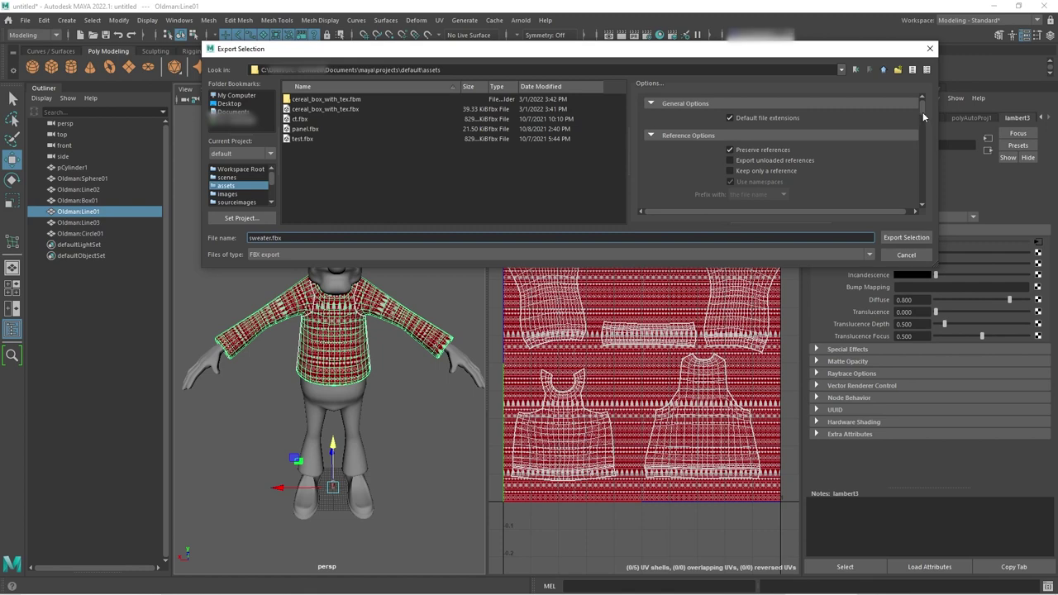
{"action": "left_click", "coordinate": [907, 238]}
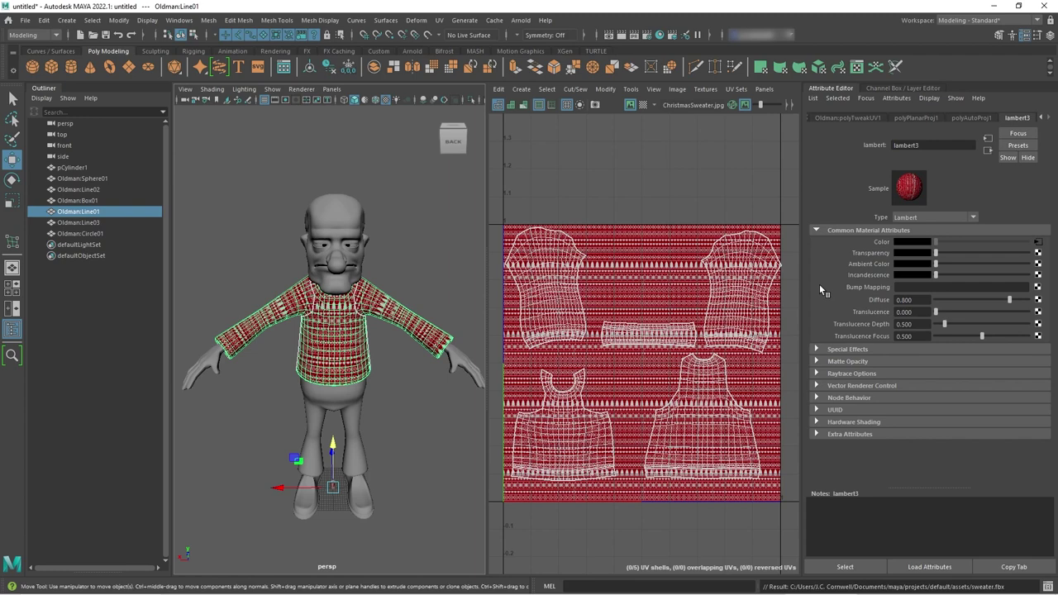
Switch to the Unreal Editor with the sweater_uvs project open
{"action": "key", "text": "alt+Tab"}
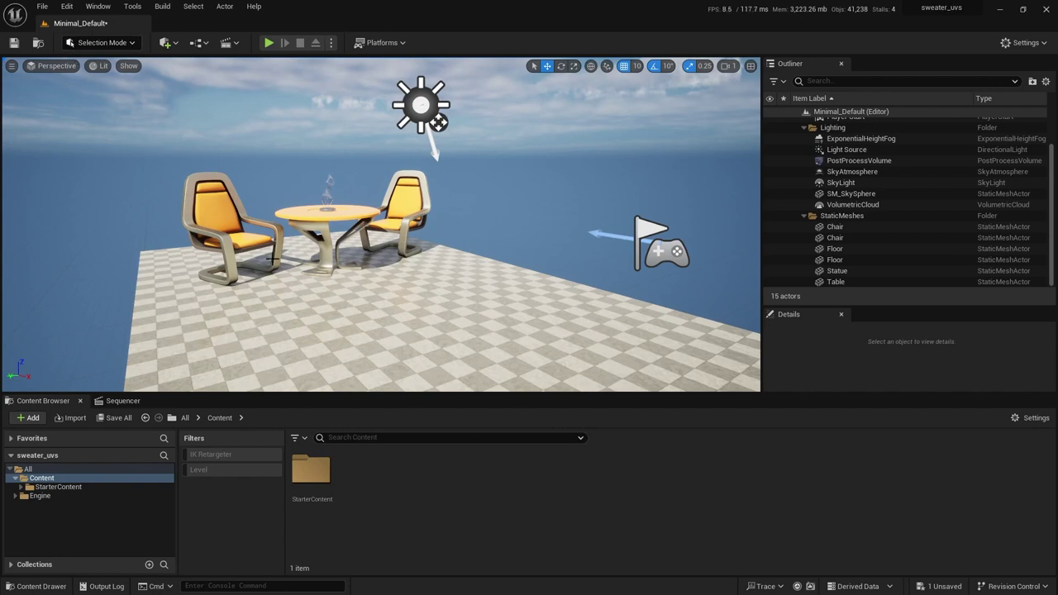
Look through the StarterContent folder and its Maps subfolder, and return to the Content folder
{"action": "left_click", "coordinate": [68, 487]}
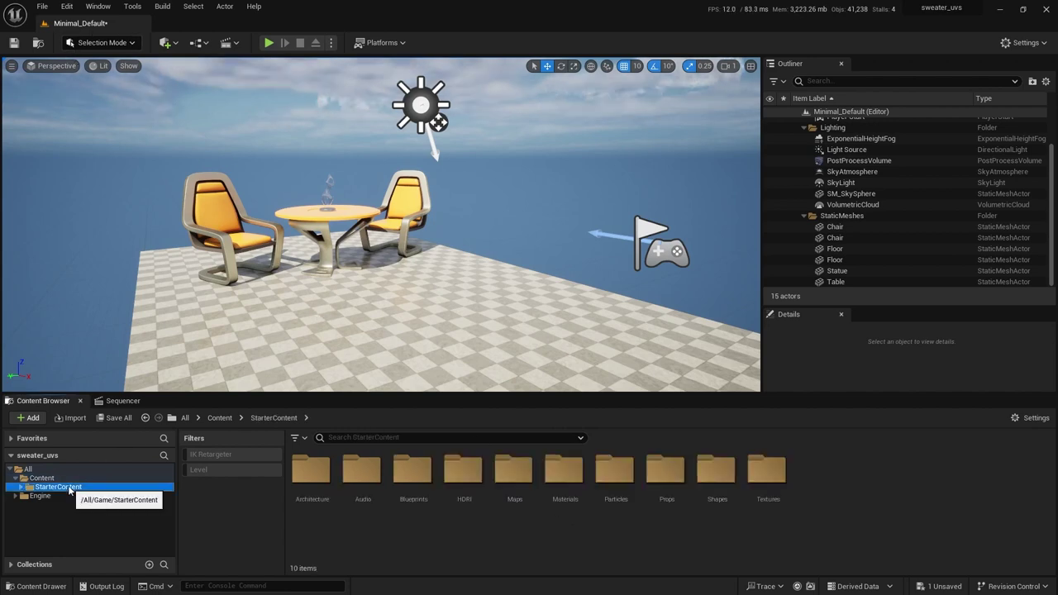
{"action": "double_click", "coordinate": [512, 471]}
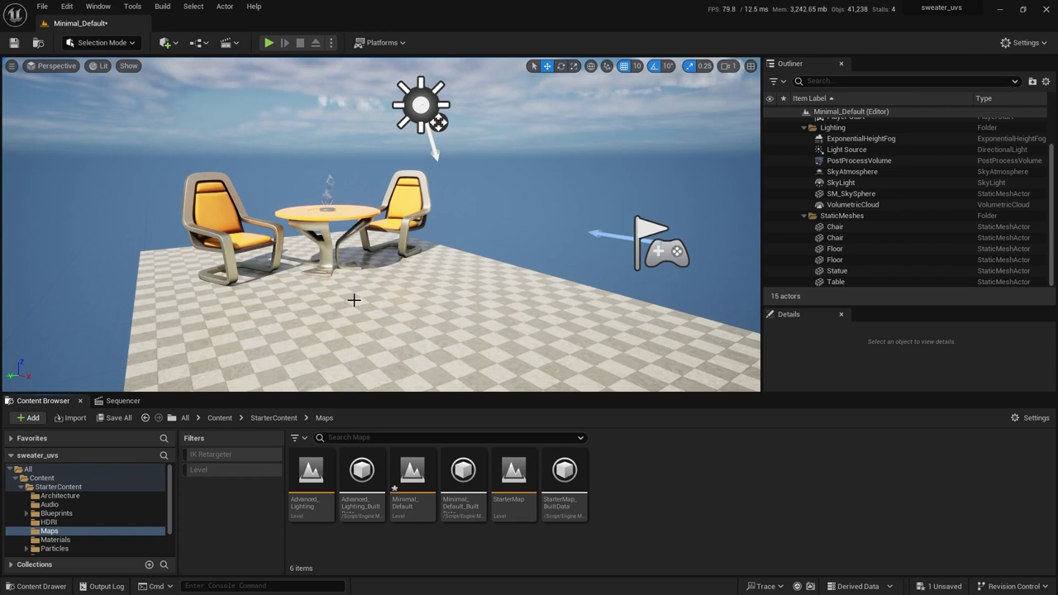
{"action": "left_click", "coordinate": [42, 478]}
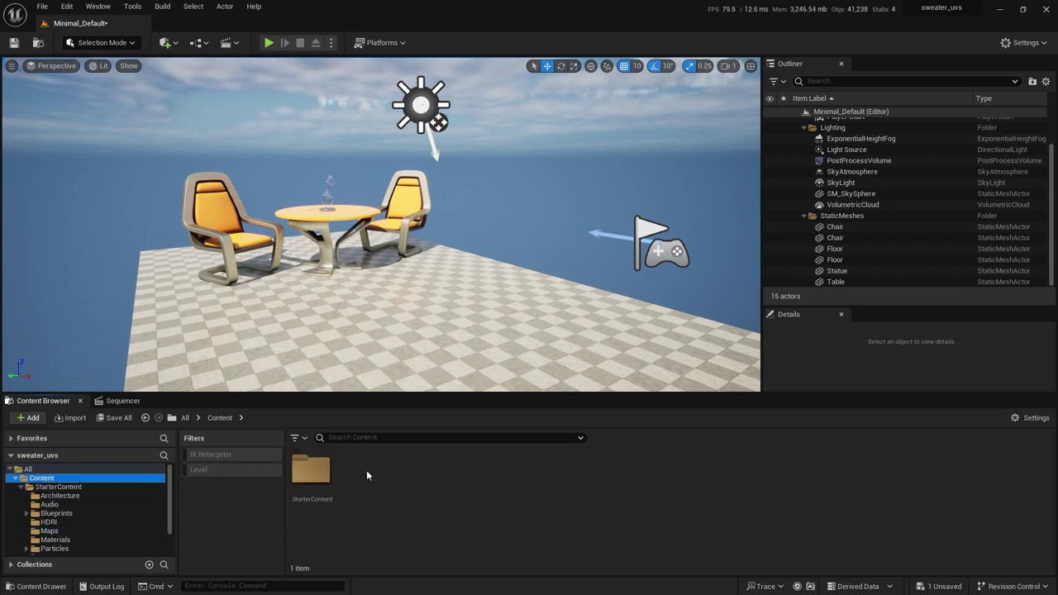
Create a folder named sweater inside the Content folder and open it
{"action": "right_click", "coordinate": [366, 473]}
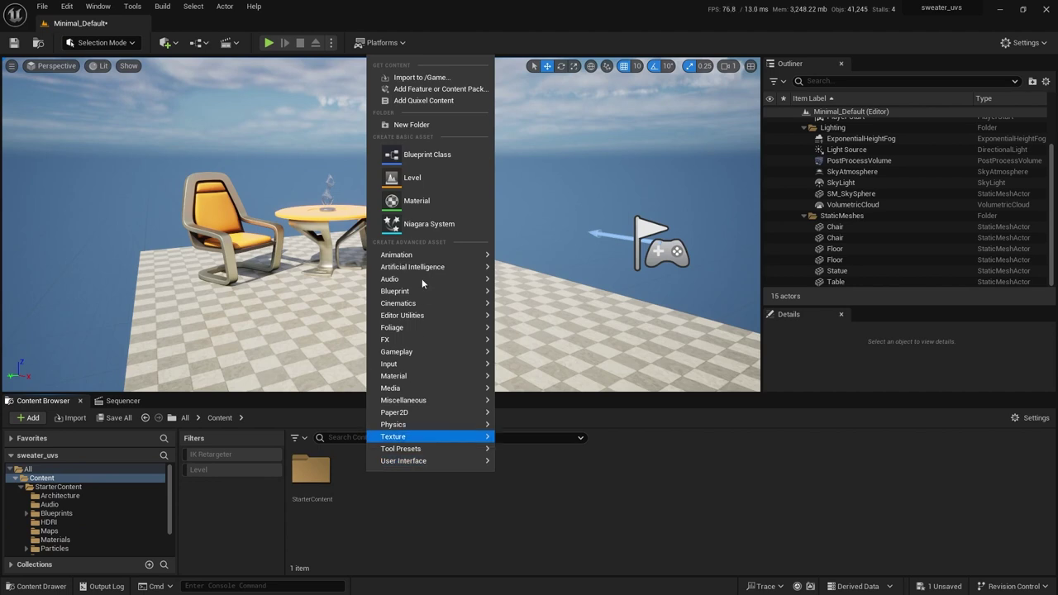
{"action": "left_click", "coordinate": [418, 124]}
{"action": "type", "text": "sweater"}
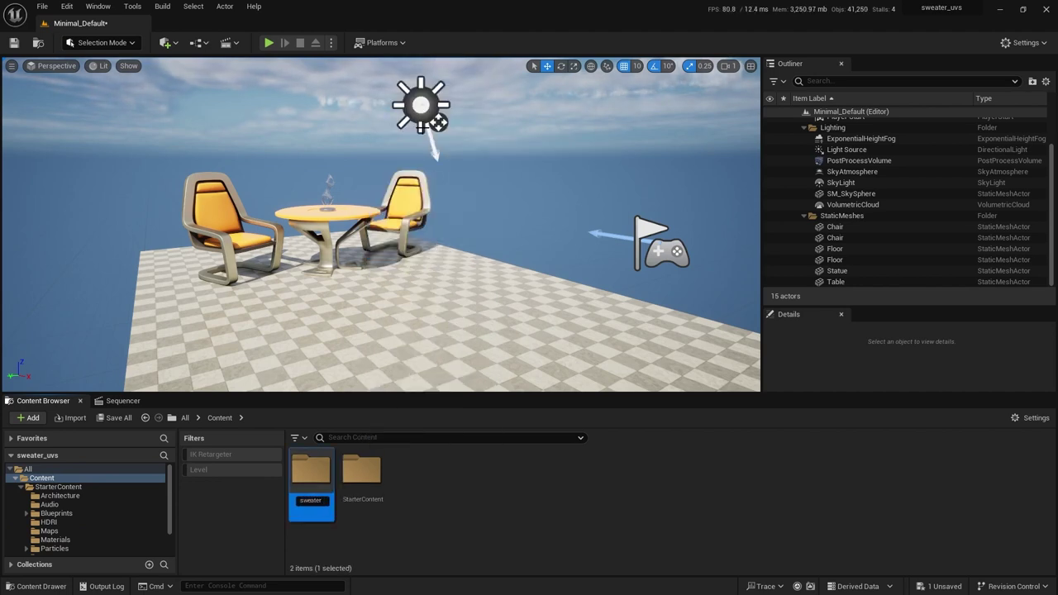
{"action": "key", "text": "Return"}
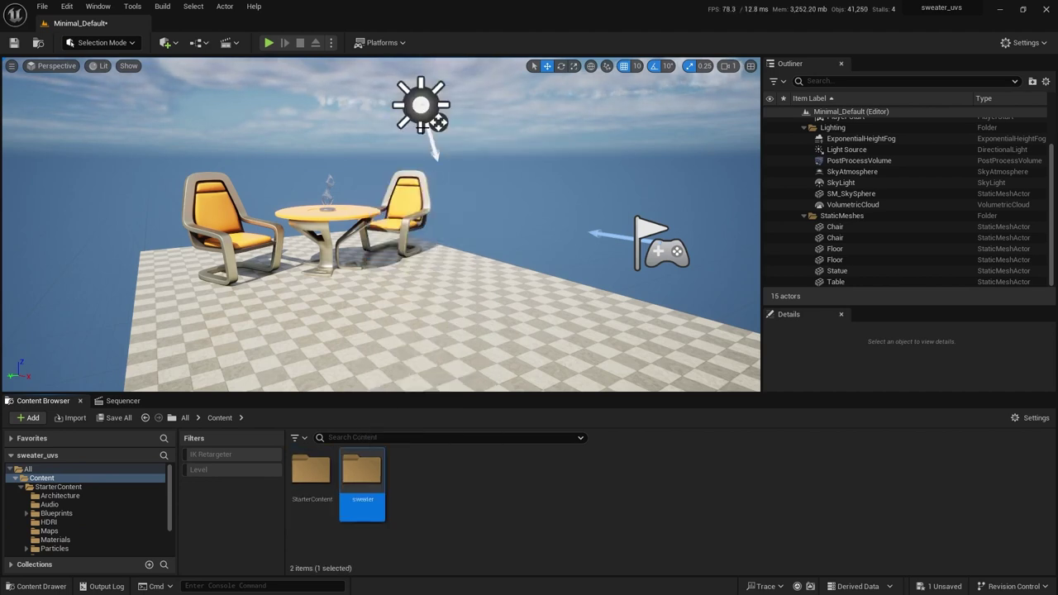
{"action": "double_click", "coordinate": [368, 473]}
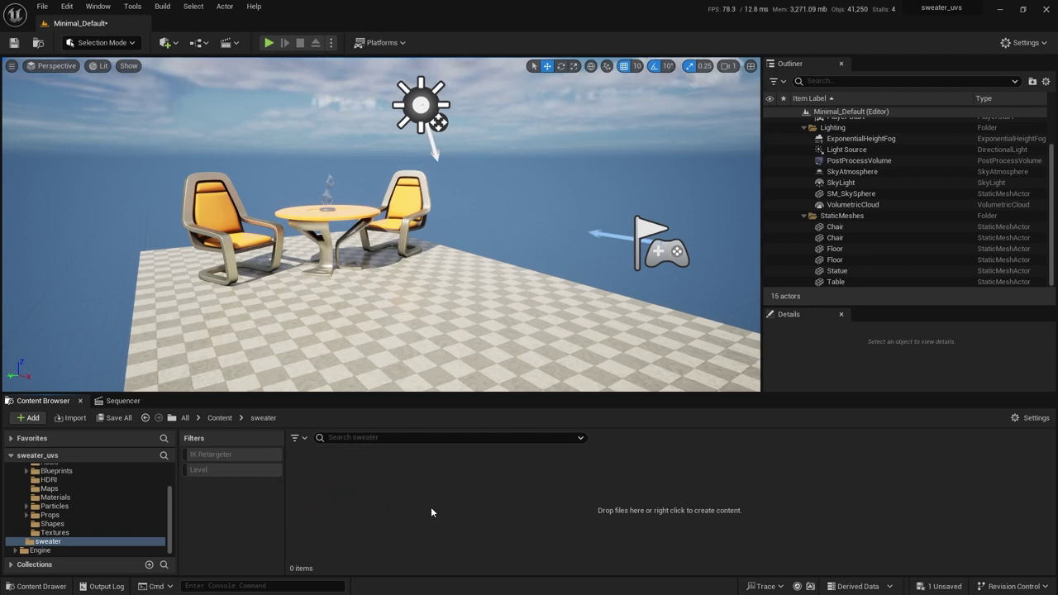
Import sweater.fbx from the Maya default project's assets folder into the sweater folder with Generate Missing Collision enabled, and dismiss the message log
{"action": "left_click_drag", "start_coordinate": [1057, 172], "coordinate": [810, 172]}
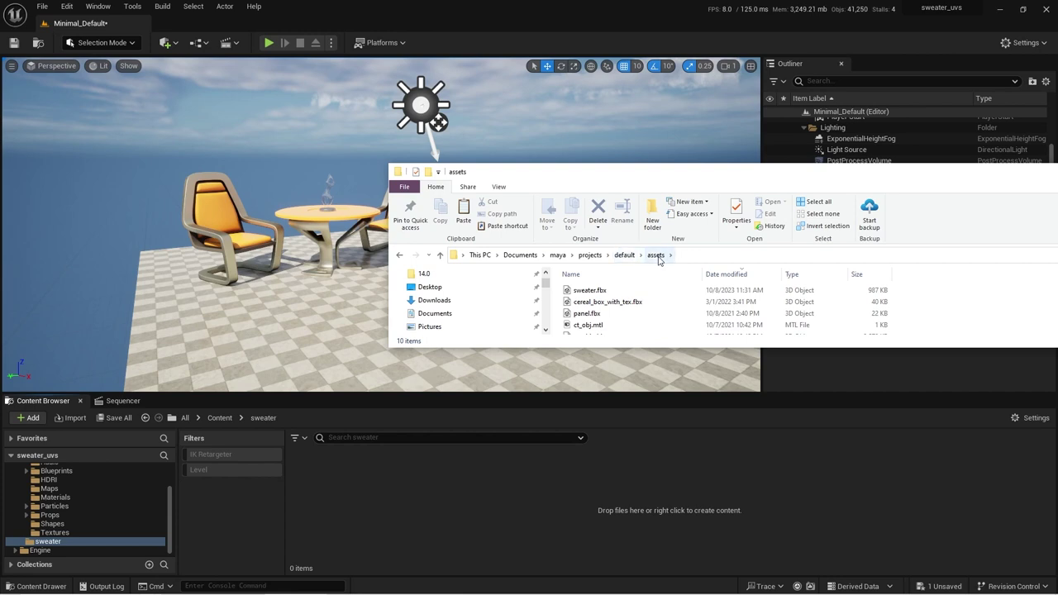
{"action": "left_click", "coordinate": [596, 295]}
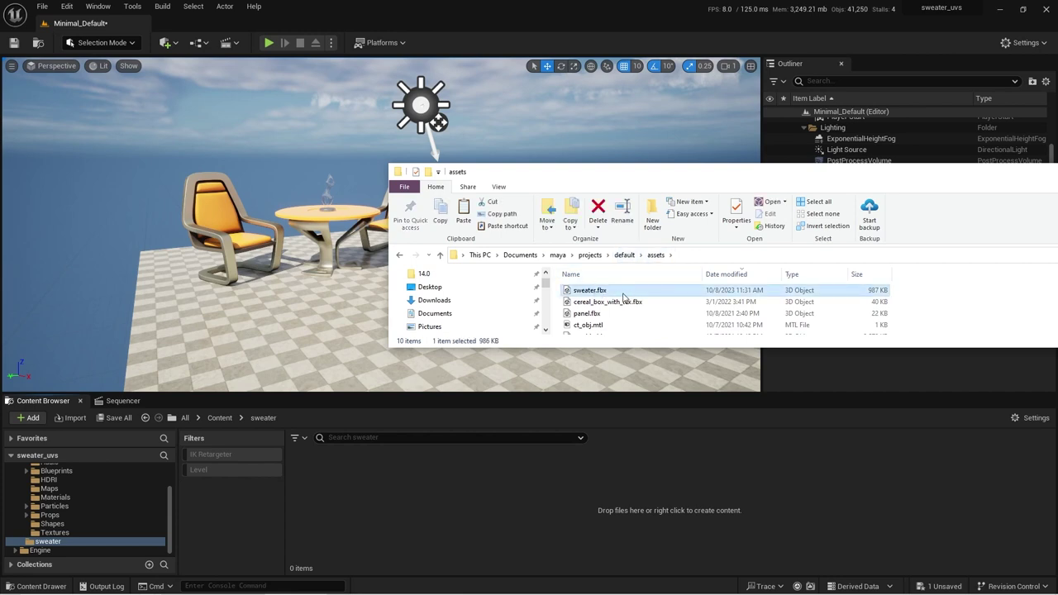
{"action": "left_click_drag", "start_coordinate": [624, 297], "coordinate": [451, 518]}
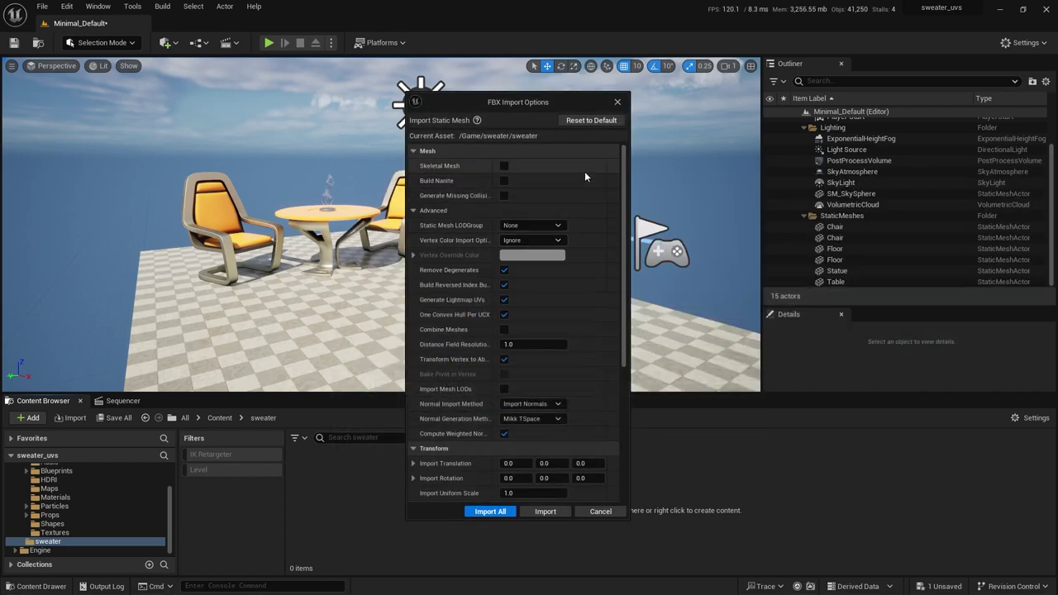
{"action": "left_click", "coordinate": [504, 195]}
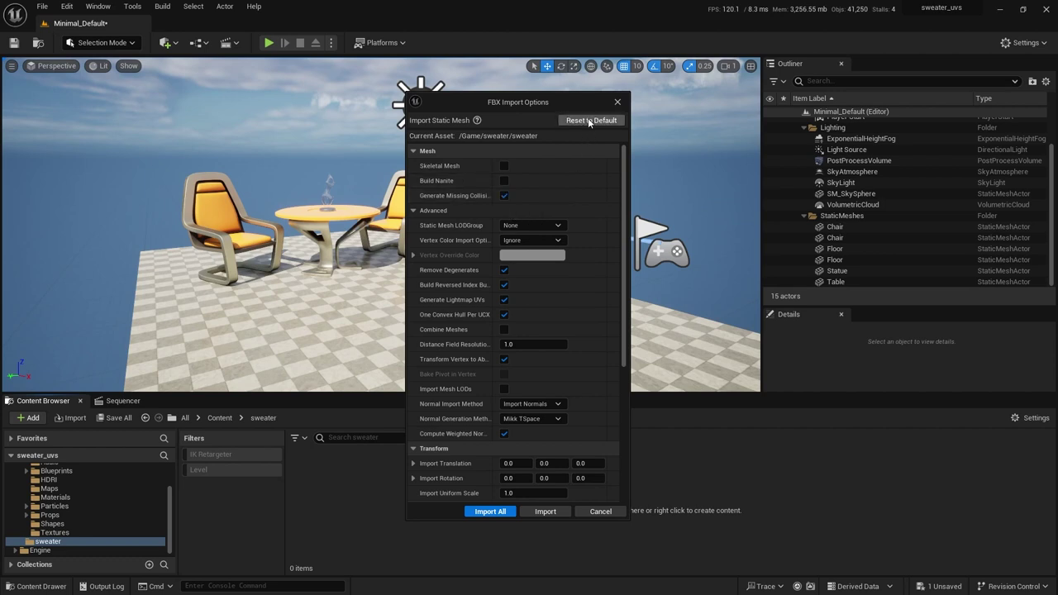
{"action": "left_click", "coordinate": [545, 511]}
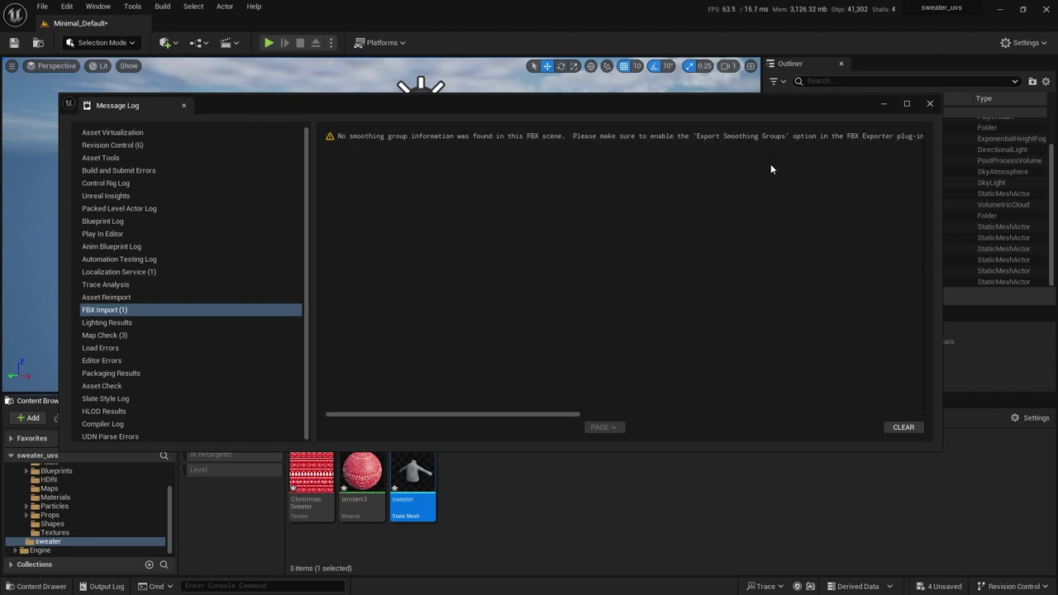
{"action": "left_click", "coordinate": [929, 103]}
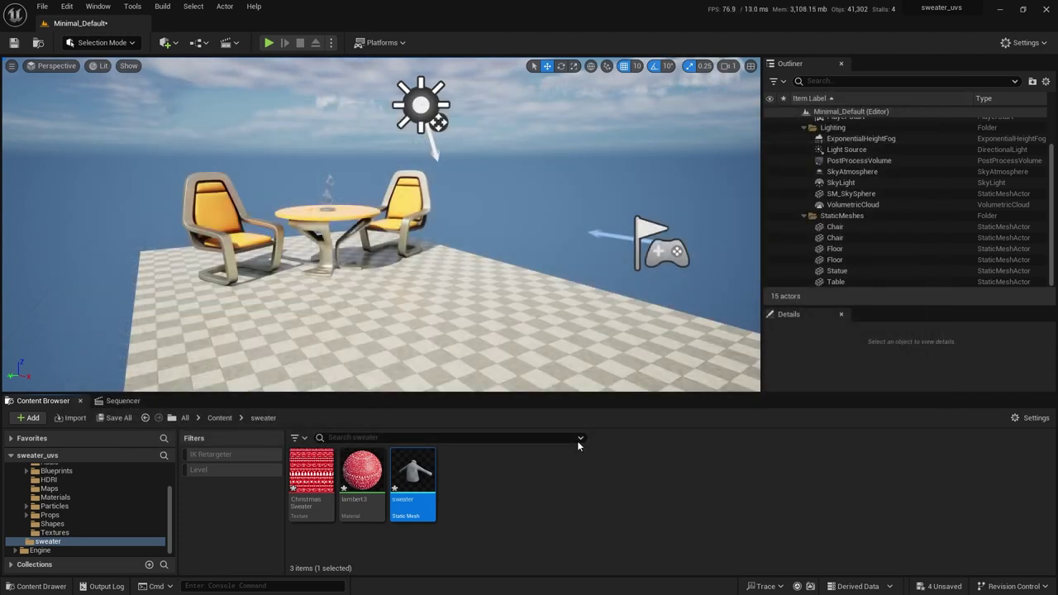
Place the sweater static mesh on the checkered floor in front of the table and inspect its Christmas pattern from the front
{"action": "left_click_drag", "start_coordinate": [407, 482], "coordinate": [415, 354]}
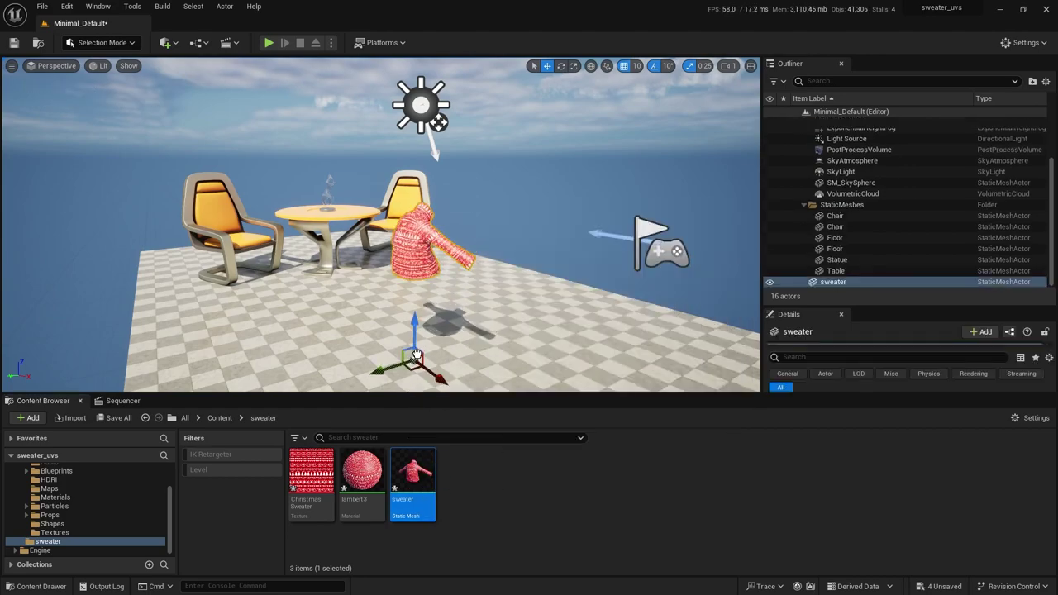
{"action": "key", "text": "f"}
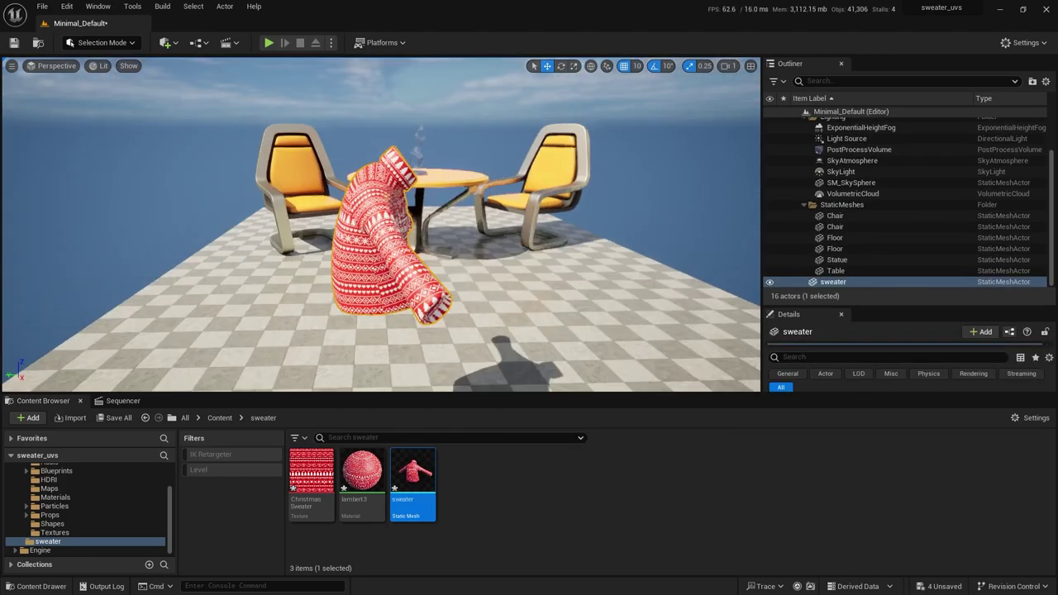
{"action": "mouse_move", "coordinate": [523, 297]}
{"action": "left_mouse_down"}
{"action": "mouse_move", "coordinate": [524, 262]}
{"action": "mouse_move", "coordinate": [477, 266]}
{"action": "mouse_move", "coordinate": [477, 252]}
{"action": "left_mouse_up"}
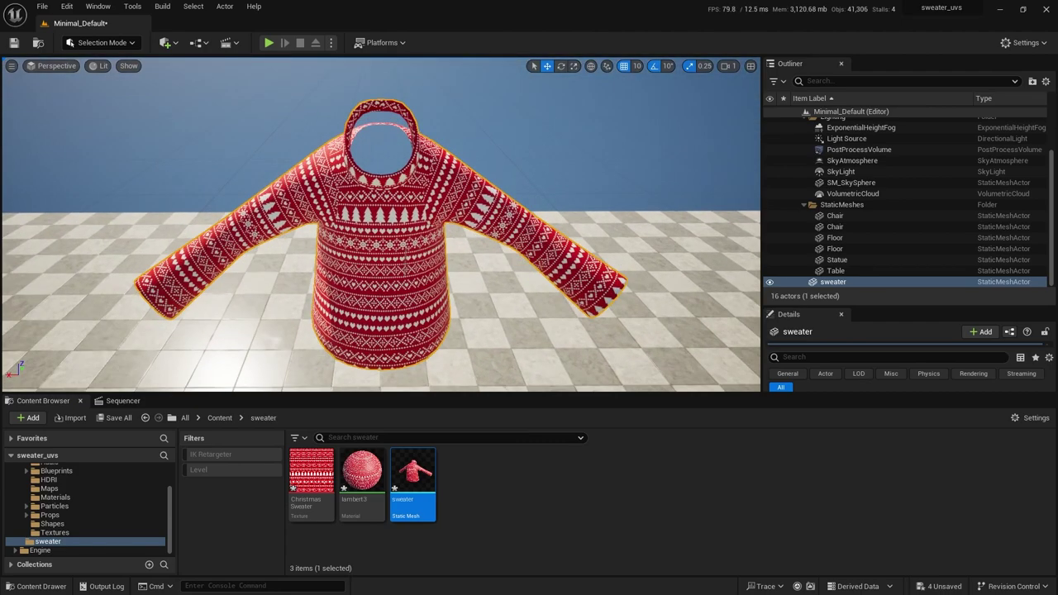
{"action": "mouse_move", "coordinate": [468, 291]}
{"action": "left_mouse_down"}
{"action": "mouse_move", "coordinate": [529, 289]}
{"action": "mouse_move", "coordinate": [449, 289]}
{"action": "left_mouse_up"}
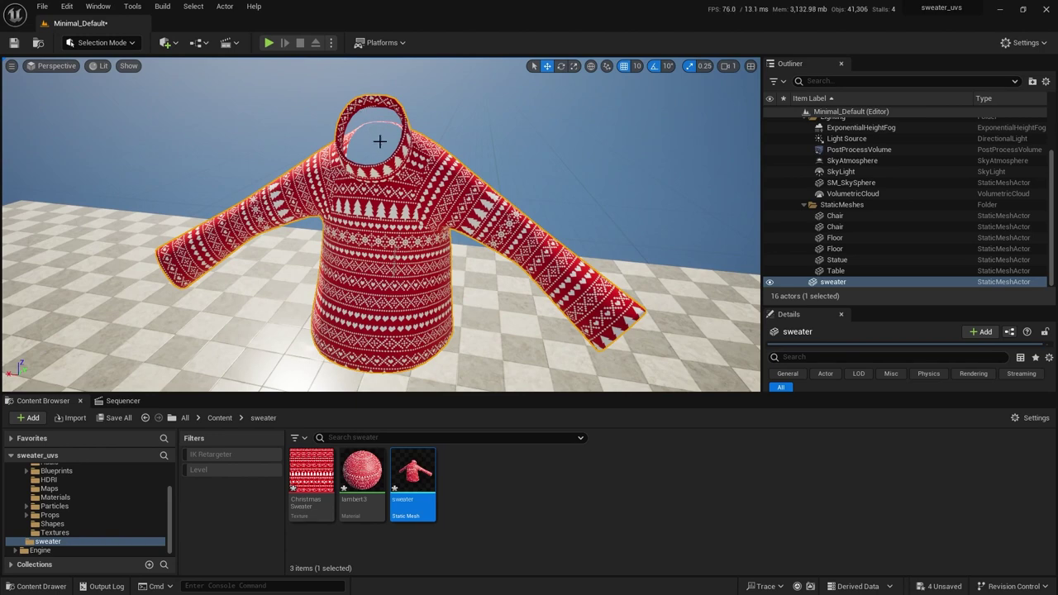
{"action": "left_click_drag", "start_coordinate": [488, 314], "coordinate": [463, 314]}
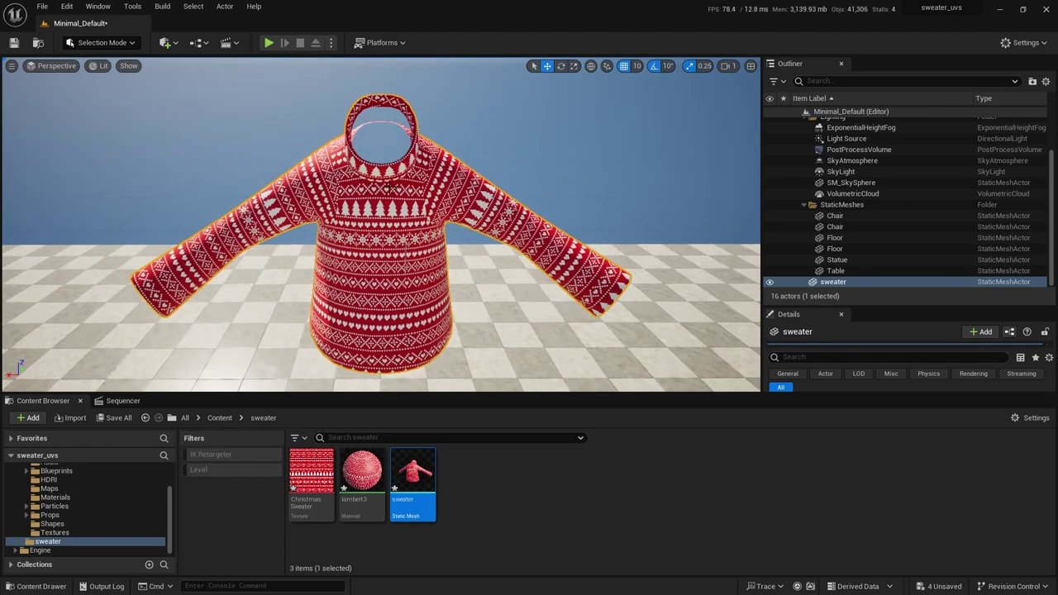
Make the sweater's lambert3 material Two Sided and save it
{"action": "left_click", "coordinate": [362, 472]}
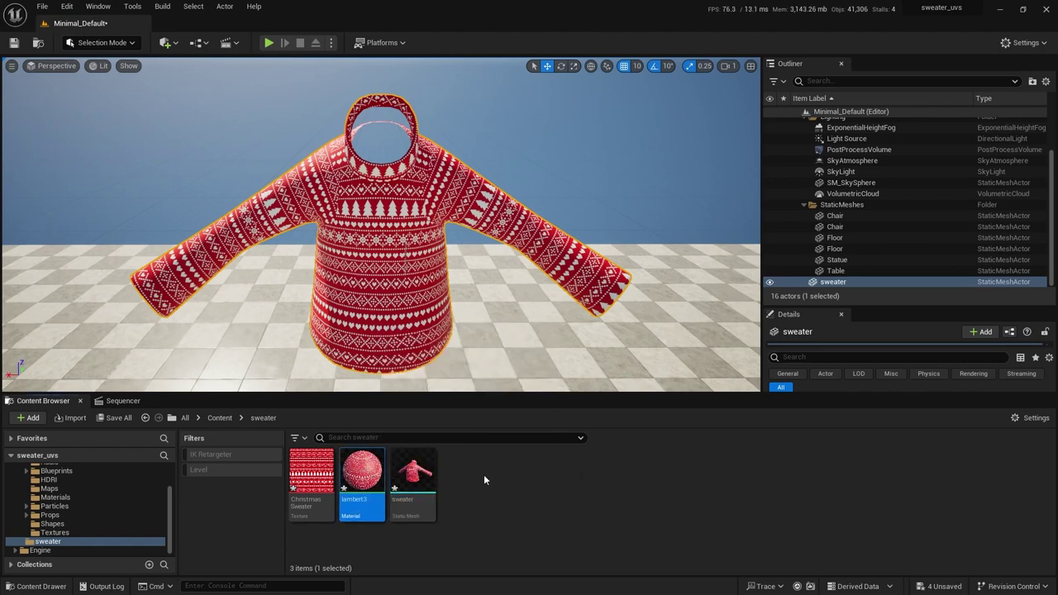
{"action": "double_click", "coordinate": [371, 478]}
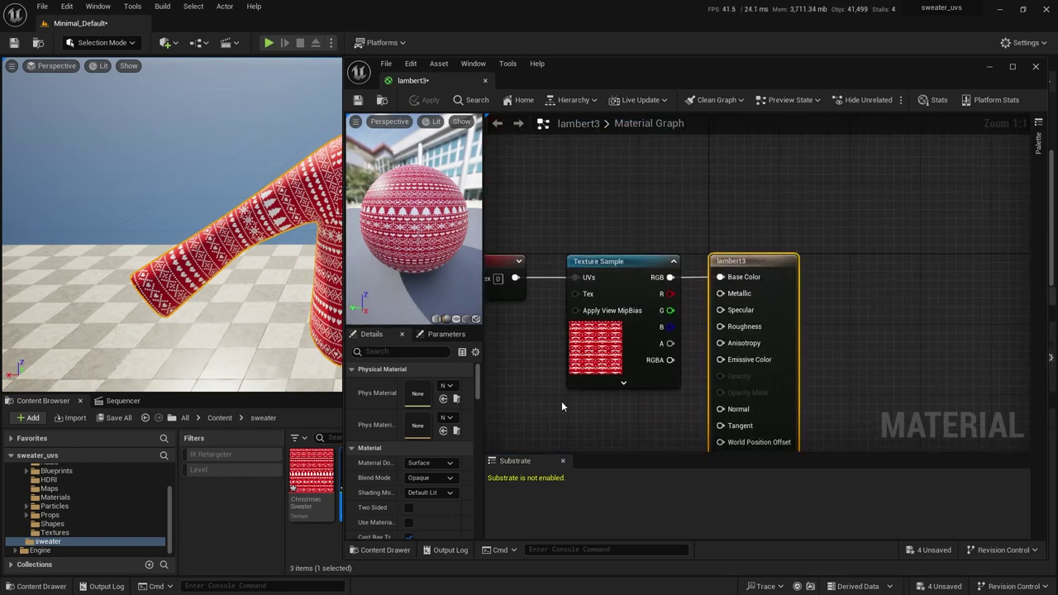
{"action": "scroll", "coordinate": [479, 386], "scroll_direction": "down", "scroll_amount": 2}
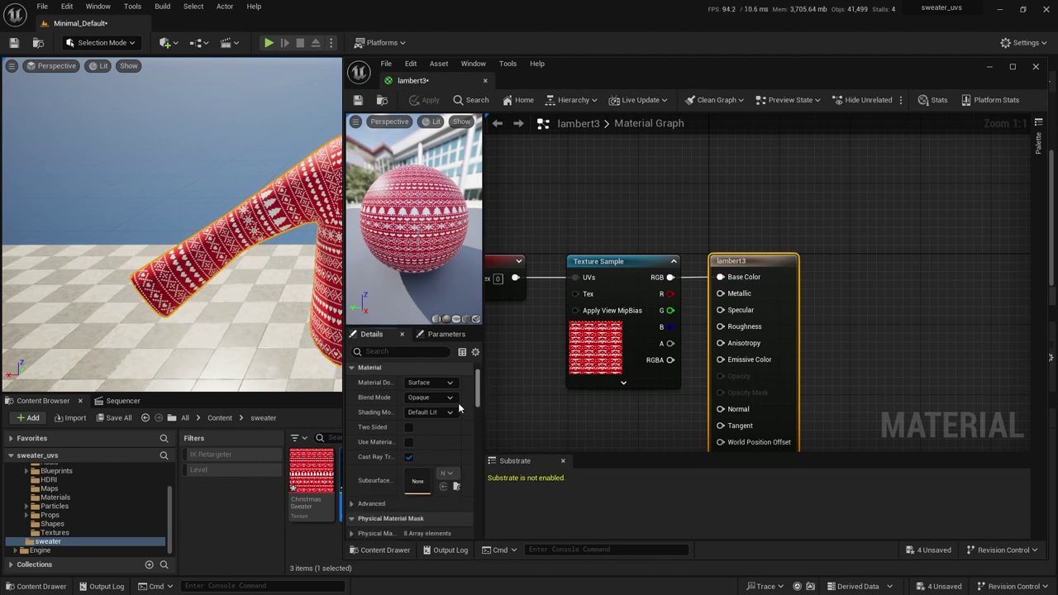
{"action": "left_click", "coordinate": [408, 426]}
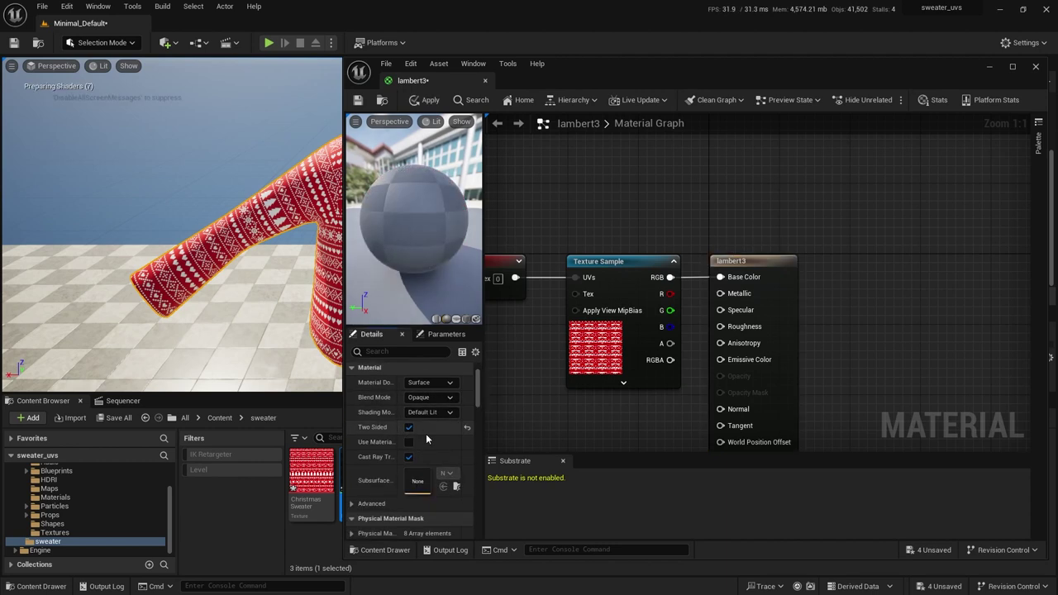
{"action": "left_click", "coordinate": [358, 100]}
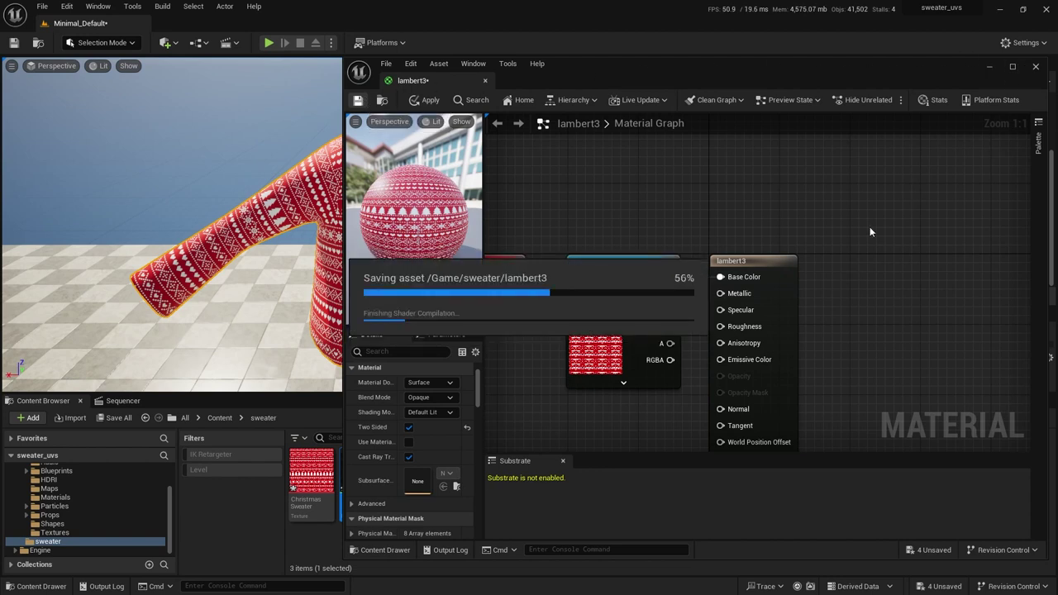
Spread out the TexCoord, Texture Sample and lambert3 nodes in the material graph
{"action": "right_click_drag", "start_coordinate": [838, 270], "coordinate": [946, 251]}
{"action": "left_click", "coordinate": [581, 242]}
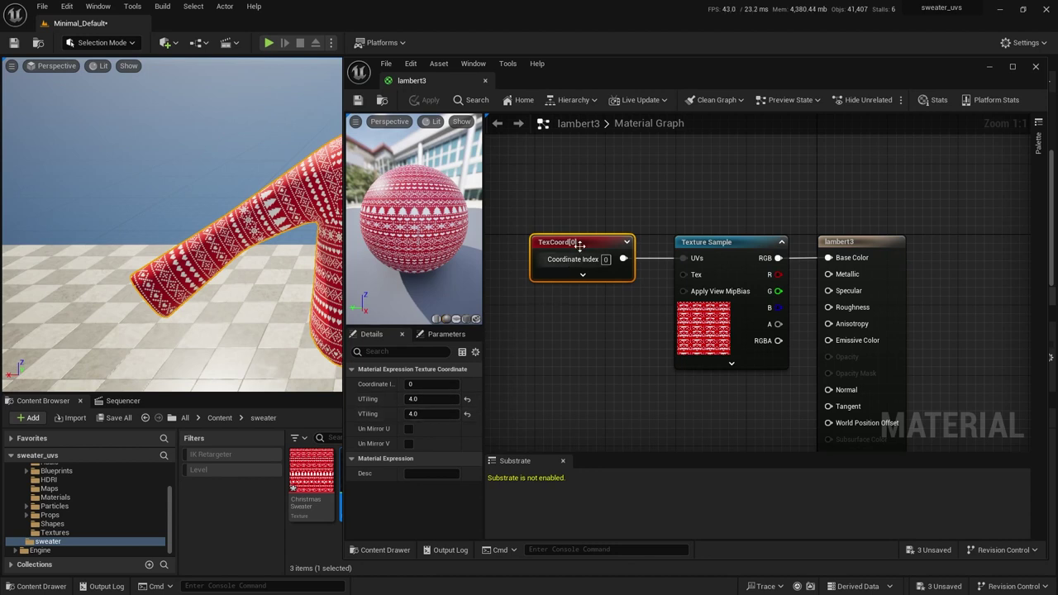
{"action": "left_click_drag", "start_coordinate": [579, 246], "coordinate": [575, 211]}
{"action": "left_click_drag", "start_coordinate": [738, 239], "coordinate": [721, 249]}
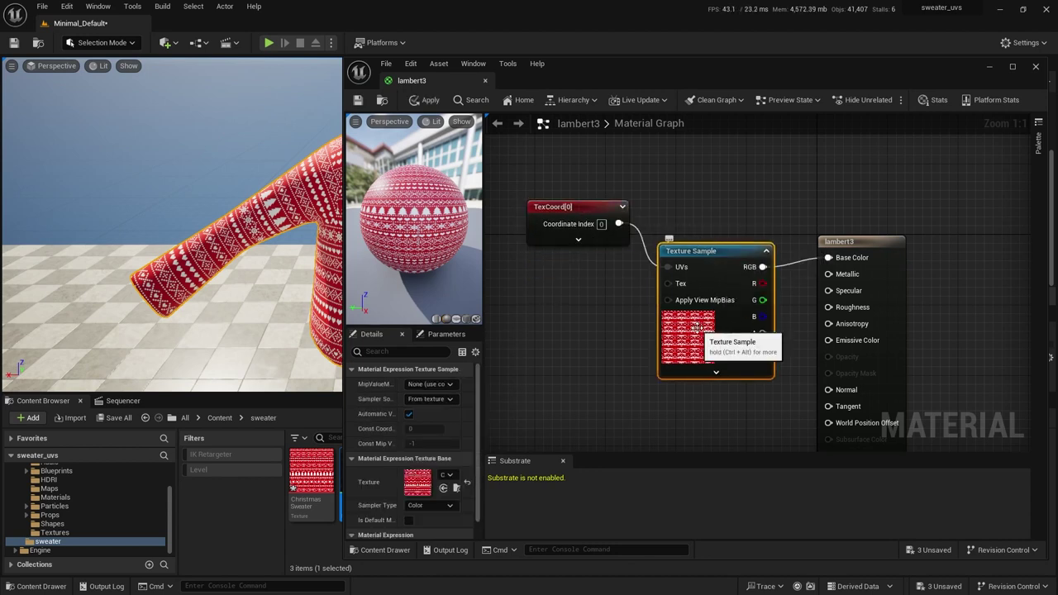
{"action": "left_click_drag", "start_coordinate": [857, 244], "coordinate": [875, 218]}
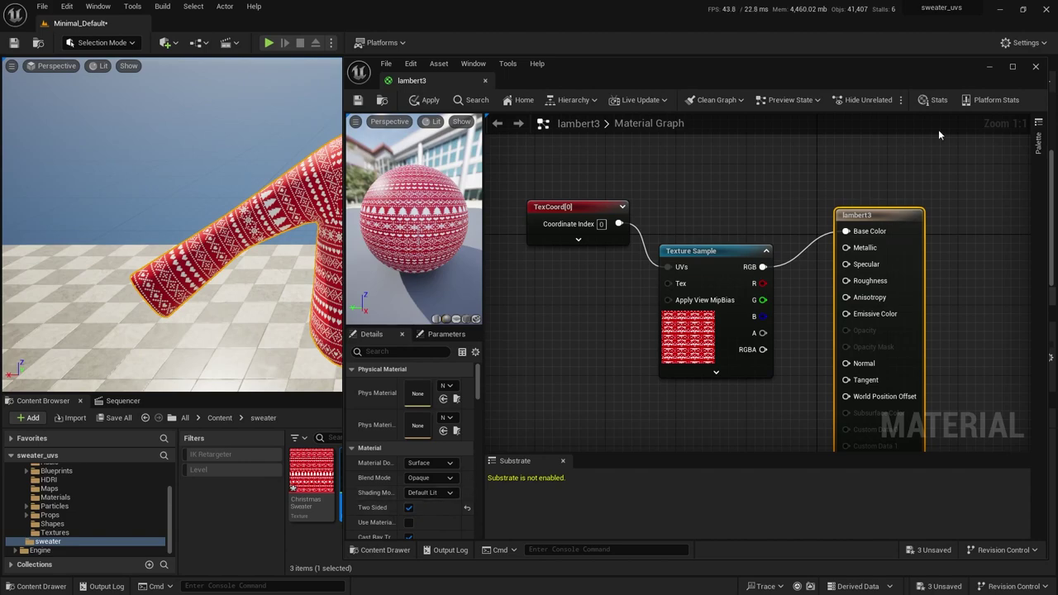
Close the lambert3 material and examine the sweater in the level, including the inside of its collar
{"action": "left_click", "coordinate": [1035, 67]}
{"action": "key", "text": "f"}
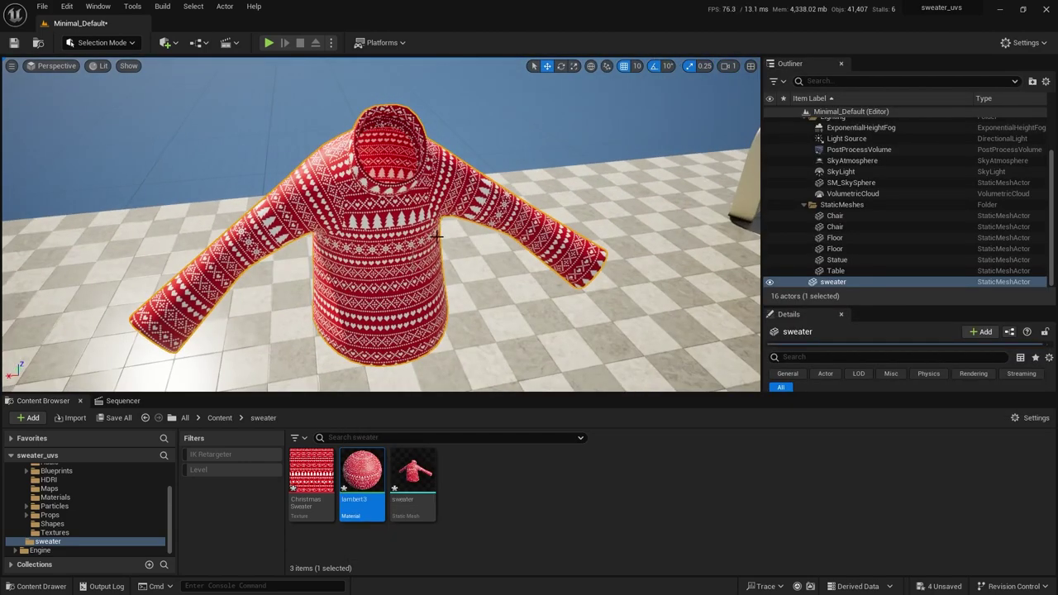
{"action": "left_click_drag", "start_coordinate": [447, 234], "coordinate": [163, 272], "text": "alt"}
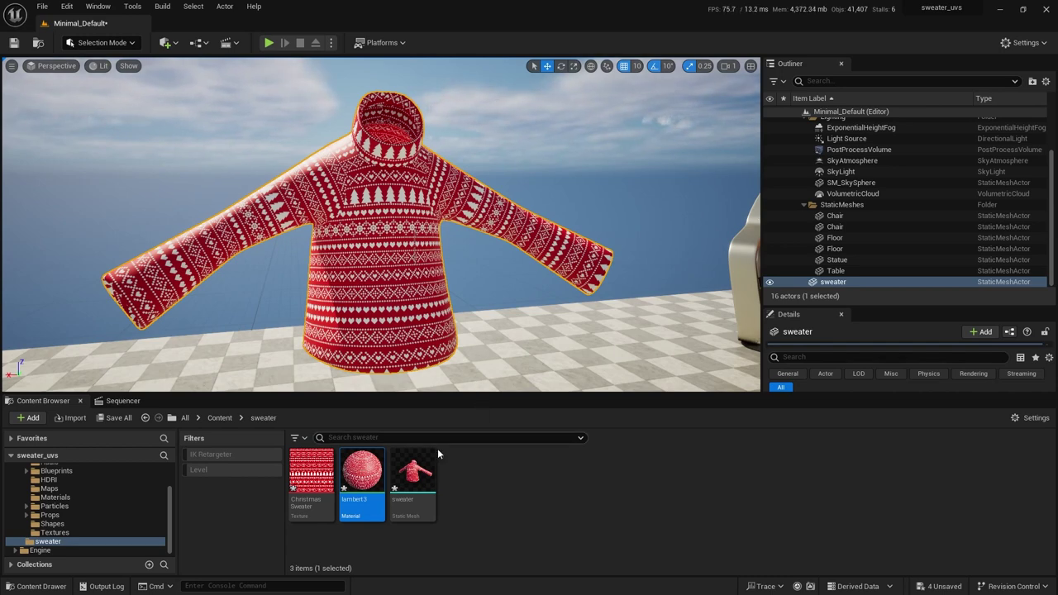
Open the sweater static mesh and overlay UV Channel 0 on its preview
{"action": "left_click", "coordinate": [412, 476]}
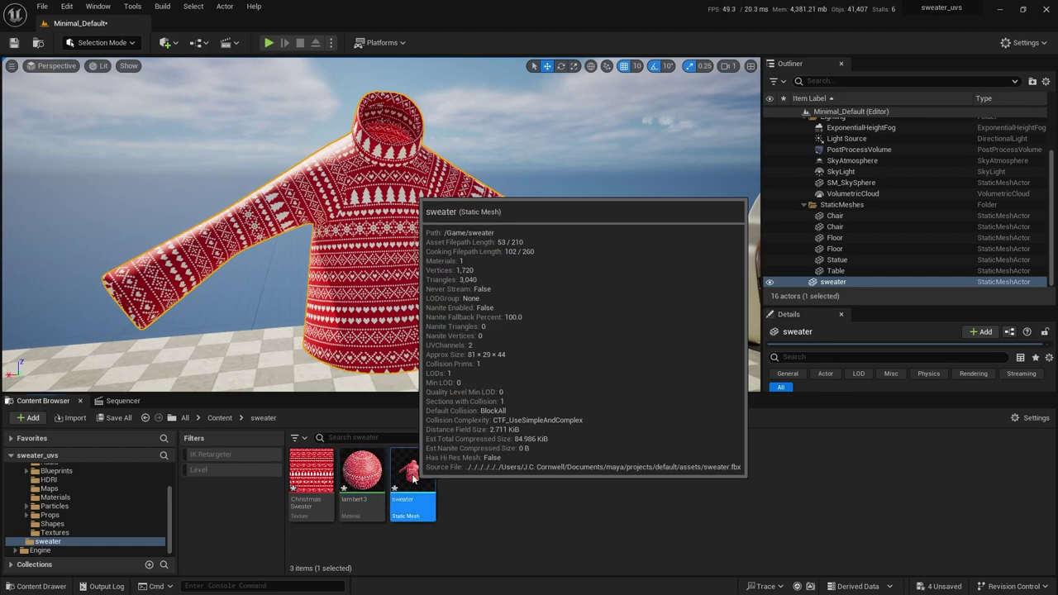
{"action": "double_click", "coordinate": [412, 477]}
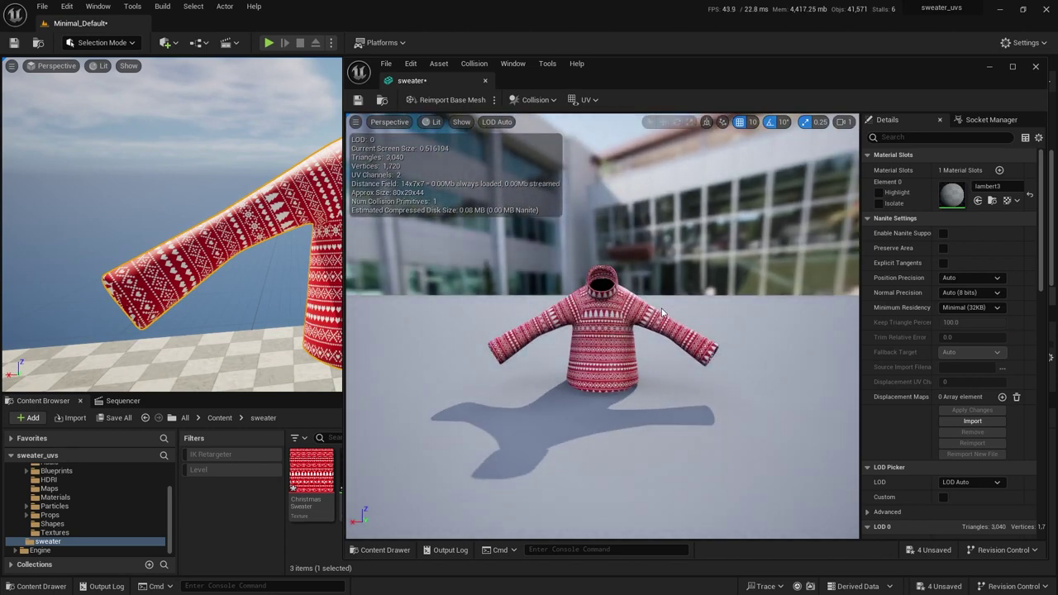
{"action": "left_click", "coordinate": [585, 99]}
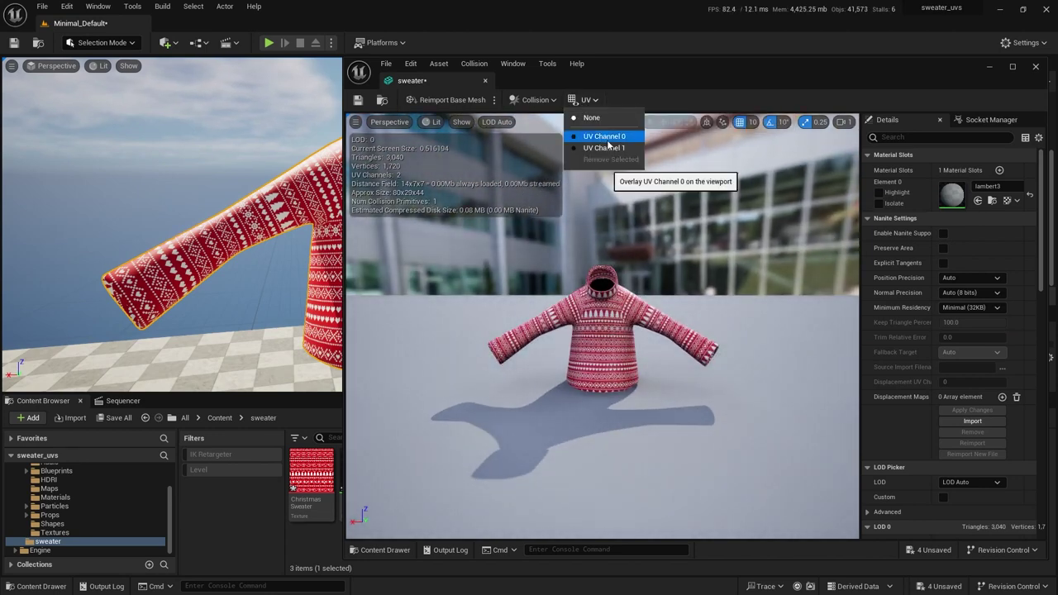
{"action": "left_click", "coordinate": [608, 138]}
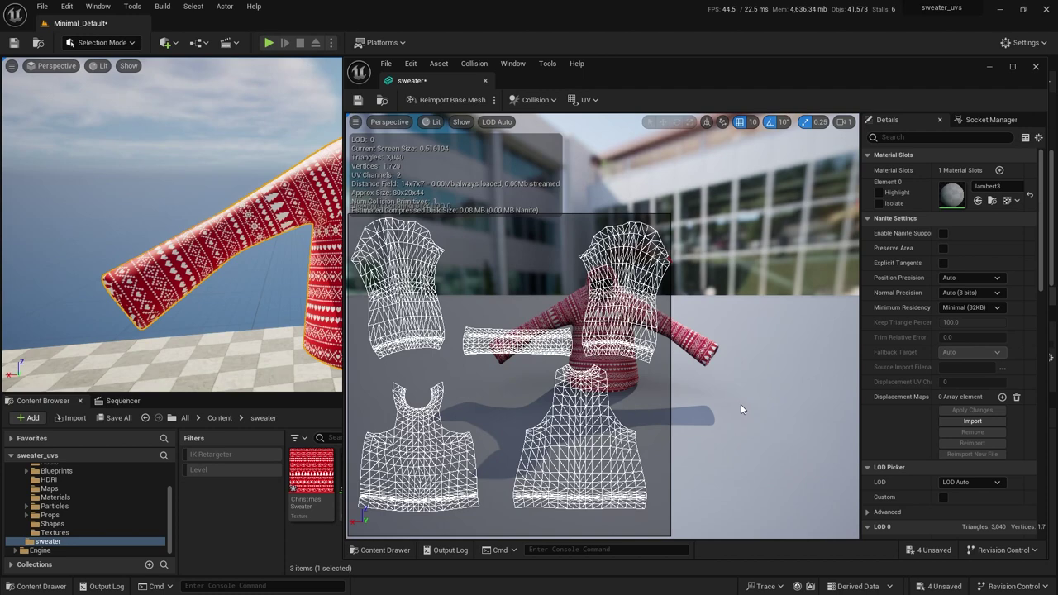
Compare the sweater's UV layout with the one in Maya, and overlay UV Channel 1 on the static mesh preview in Unreal Engine
{"action": "key", "text": "alt+Tab"}
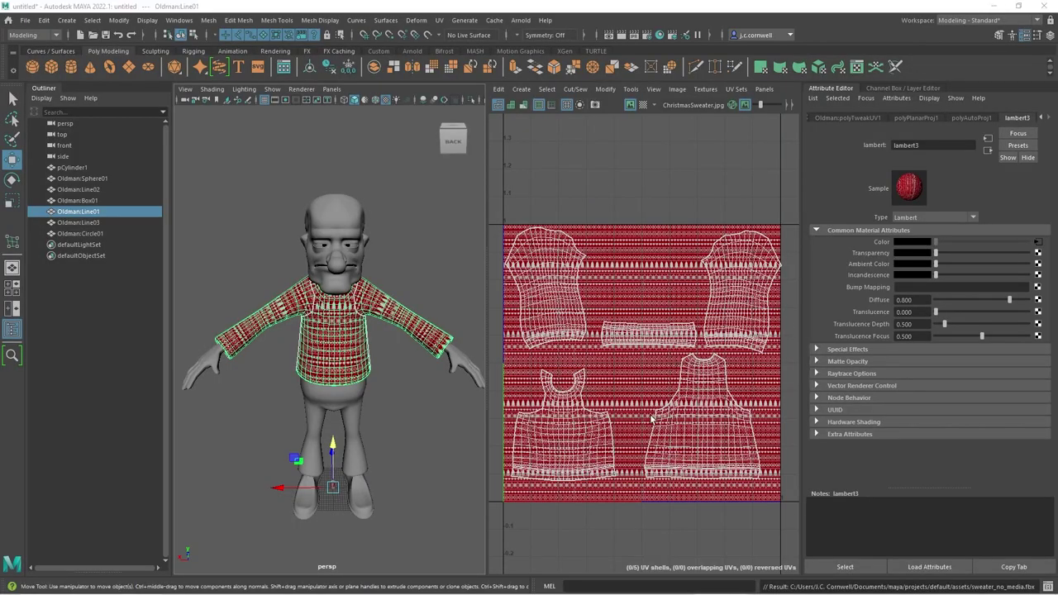
{"action": "key", "text": "alt+Tab"}
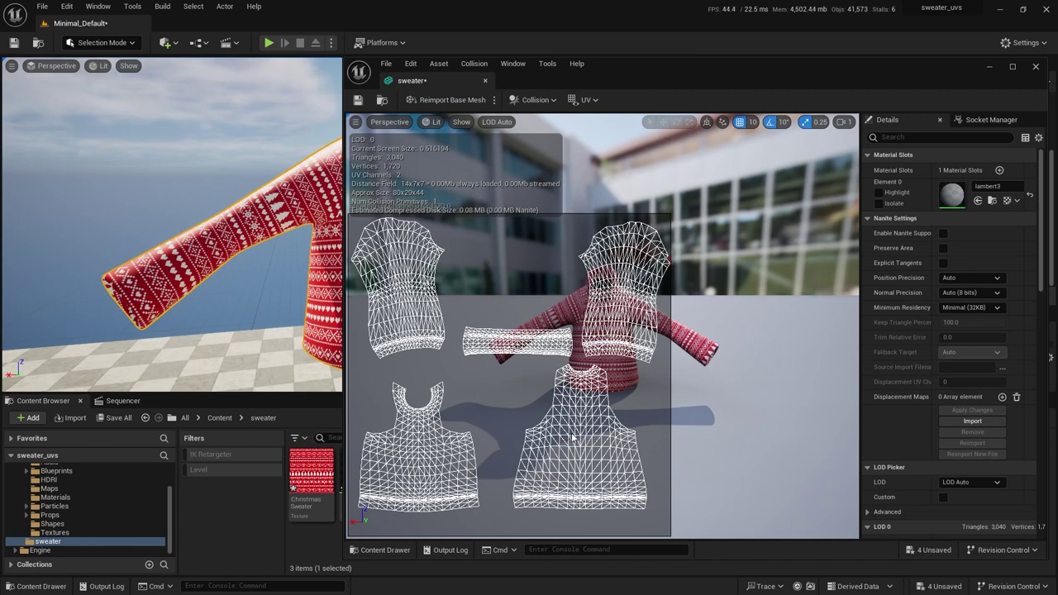
{"action": "left_click", "coordinate": [585, 100]}
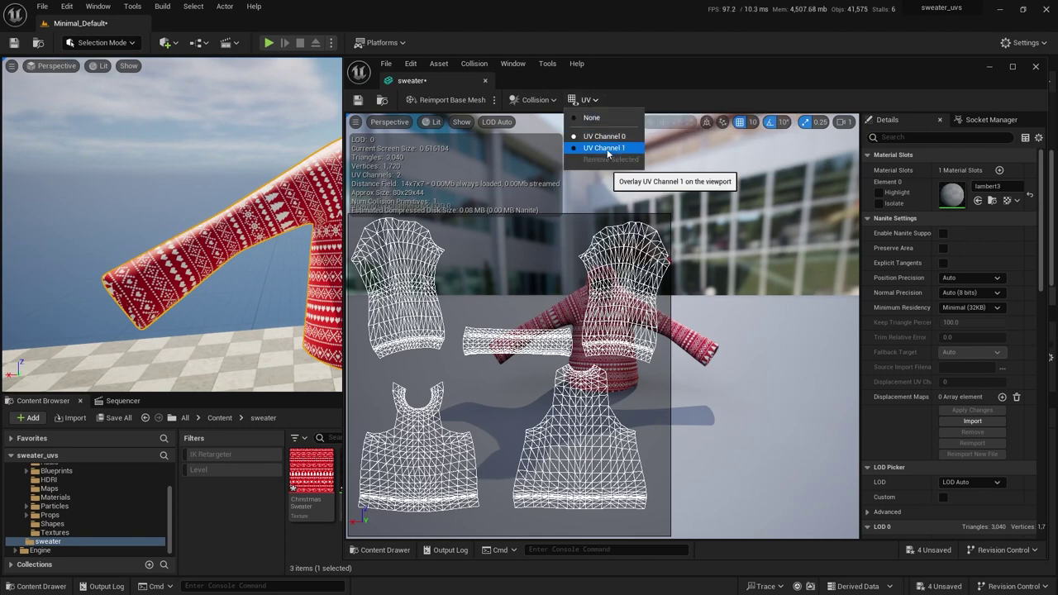
{"action": "left_click", "coordinate": [606, 149]}
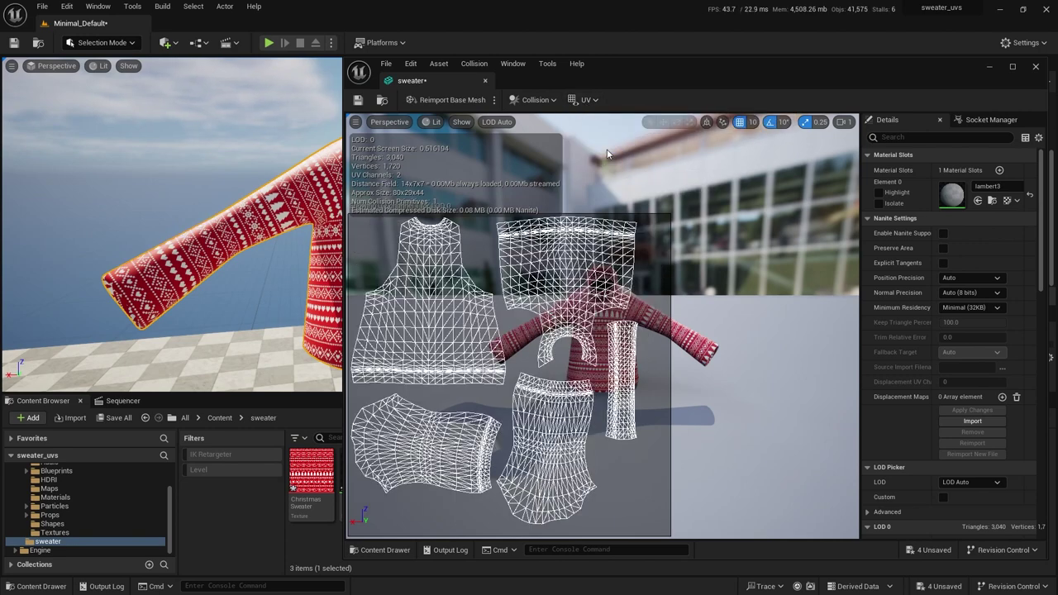
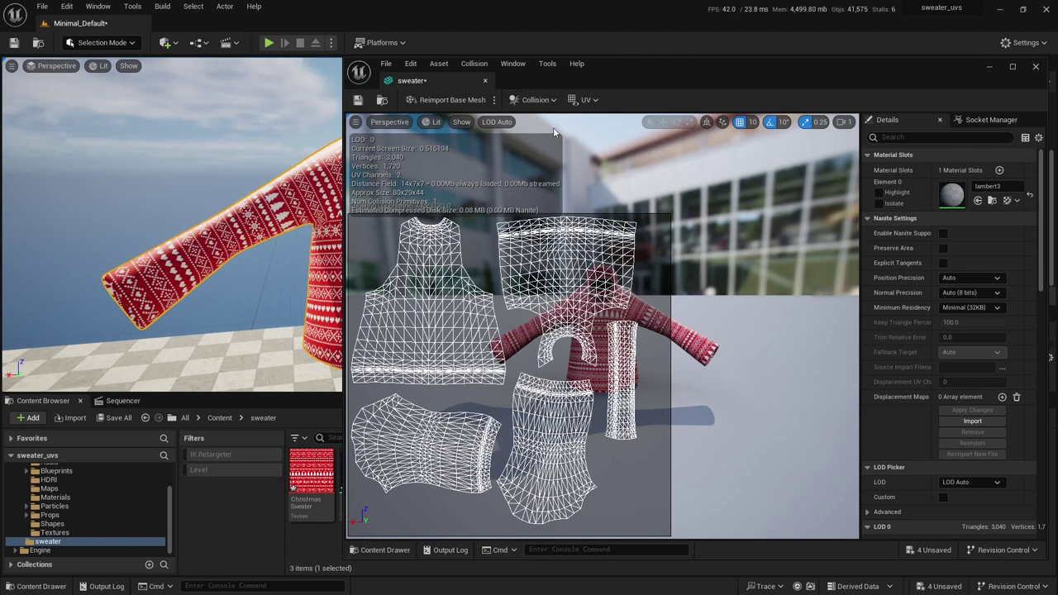
{"action": "left_click", "coordinate": [586, 99]}
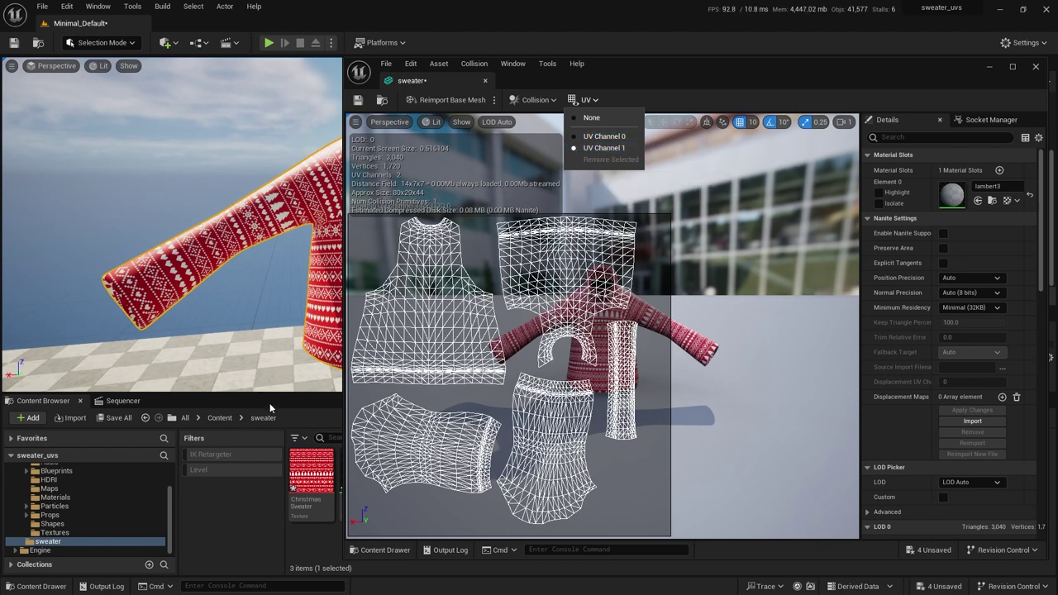
{"action": "left_click", "coordinate": [269, 401]}
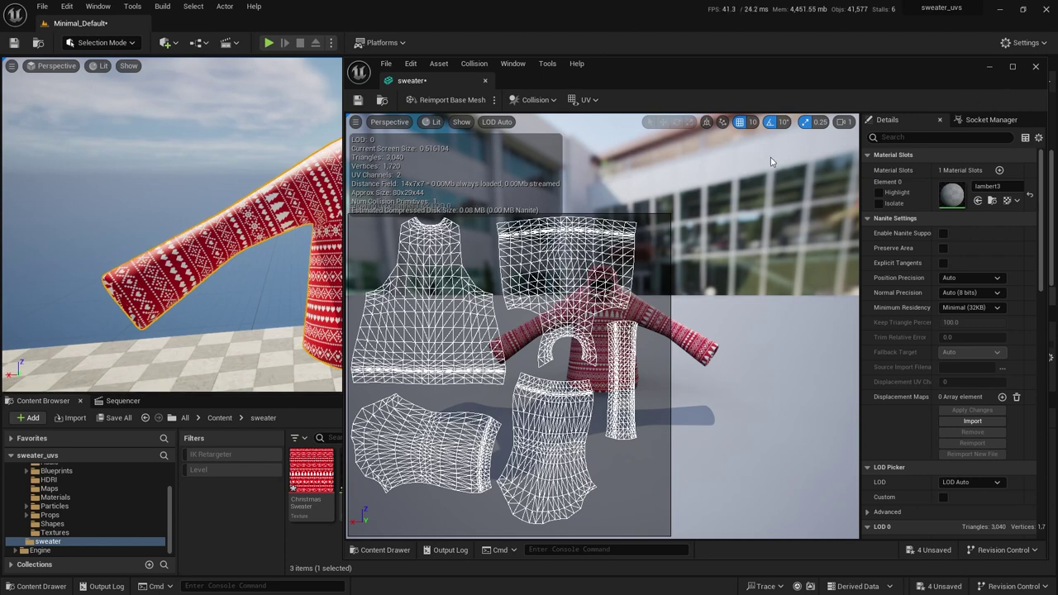
Close the sweater mesh, force-delete the ChristmasSweater, lambert3 and sweater assets, and remove the sweater actor from the level
{"action": "left_click", "coordinate": [1035, 67]}
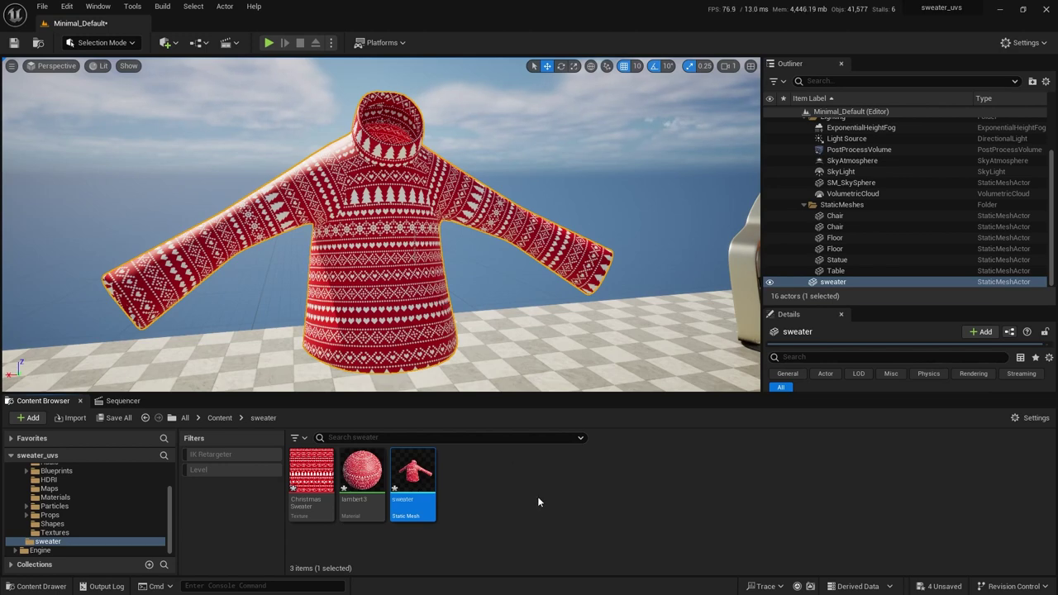
{"action": "left_click", "coordinate": [325, 476], "text": "ctrl"}
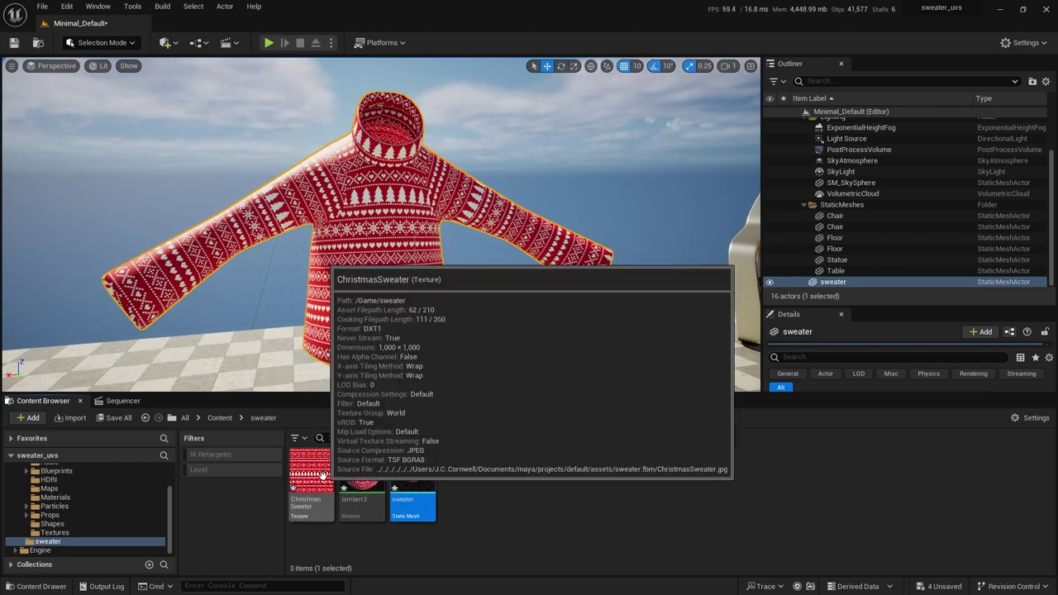
{"action": "left_click", "coordinate": [425, 477], "text": "shift"}
{"action": "key", "text": "Delete"}
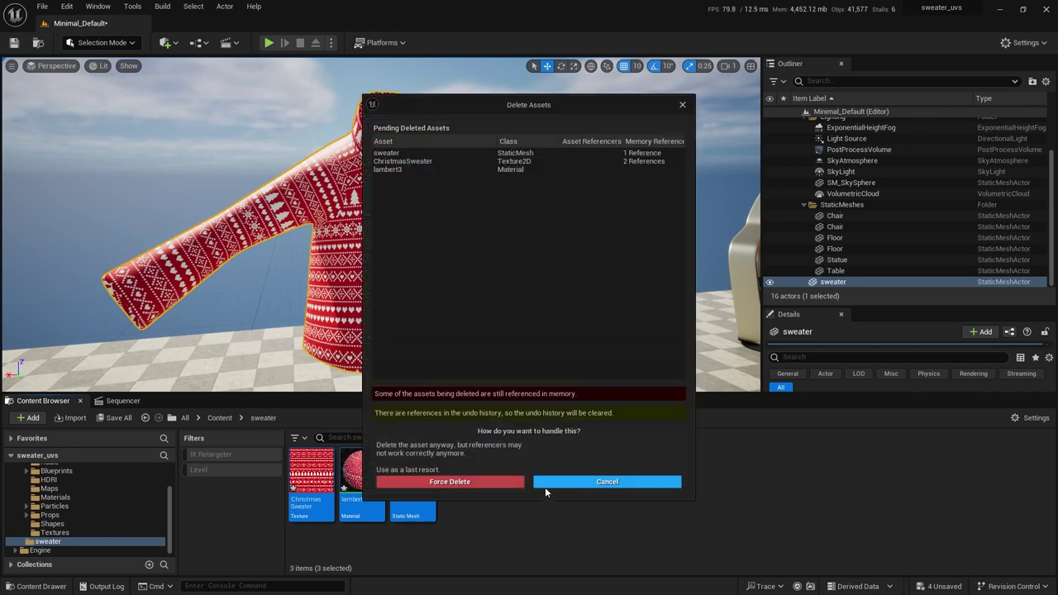
{"action": "left_click", "coordinate": [459, 481]}
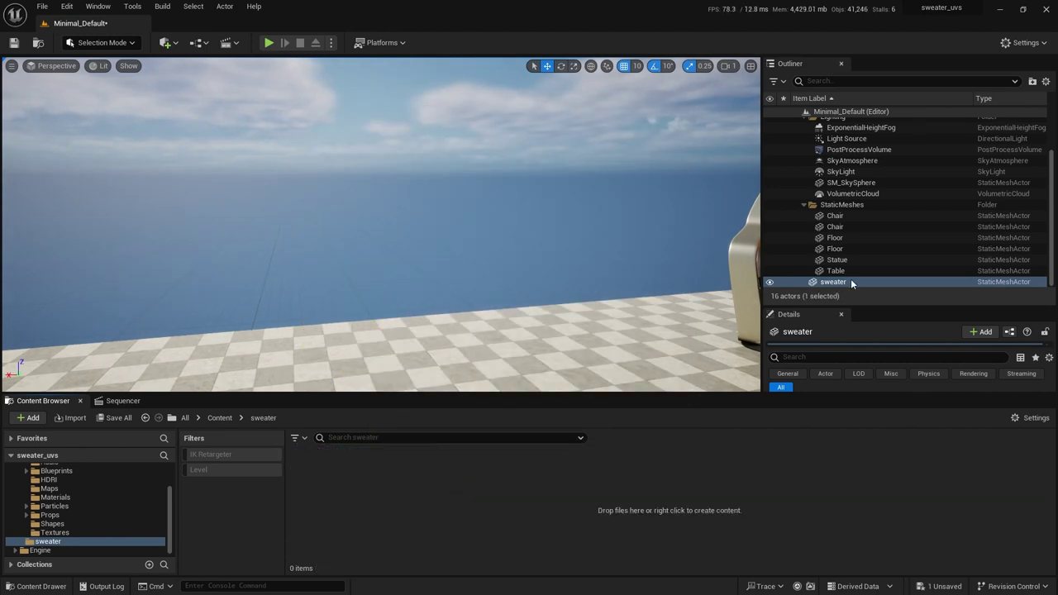
{"action": "key", "text": "Delete"}
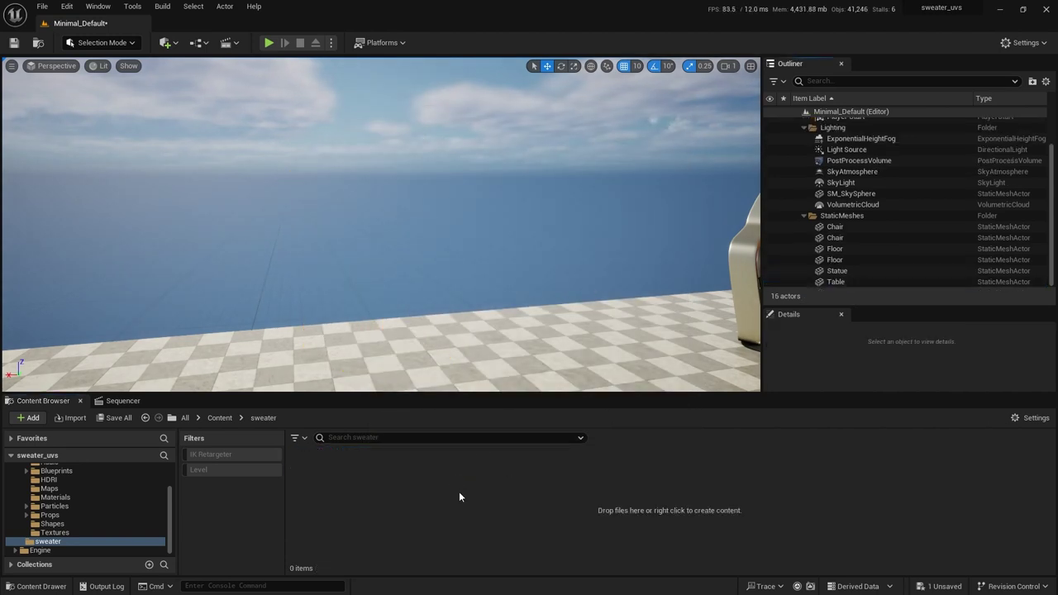
Import sweater.fbx into the sweater folder again with Generate Lightmap UVs disabled, and dismiss the message log
{"action": "key", "text": "alt+Tab"}
{"action": "left_click_drag", "start_coordinate": [576, 295], "coordinate": [434, 477]}
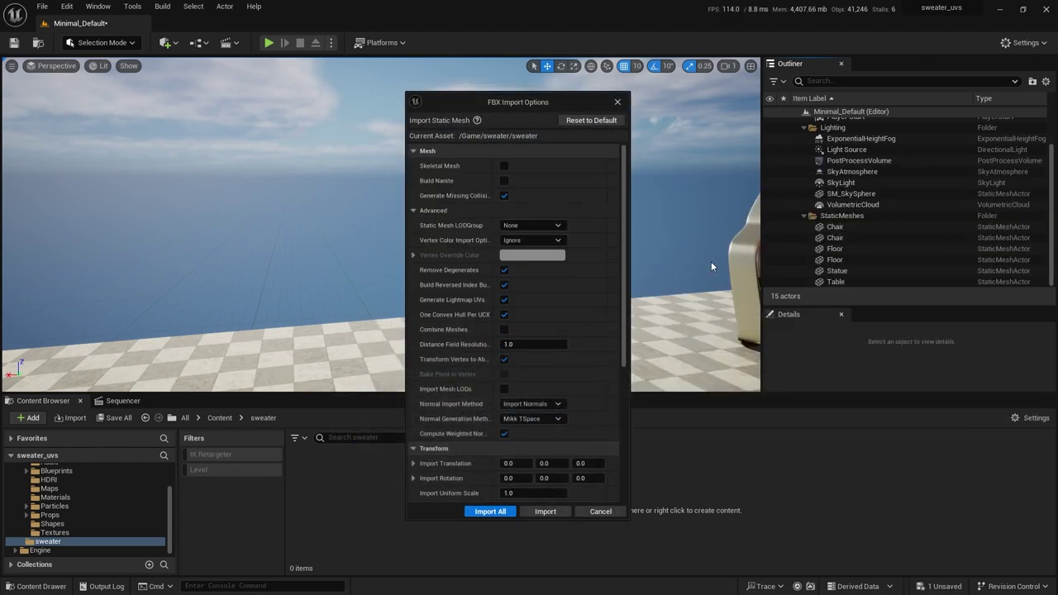
{"action": "left_click", "coordinate": [504, 299]}
{"action": "left_click", "coordinate": [488, 511]}
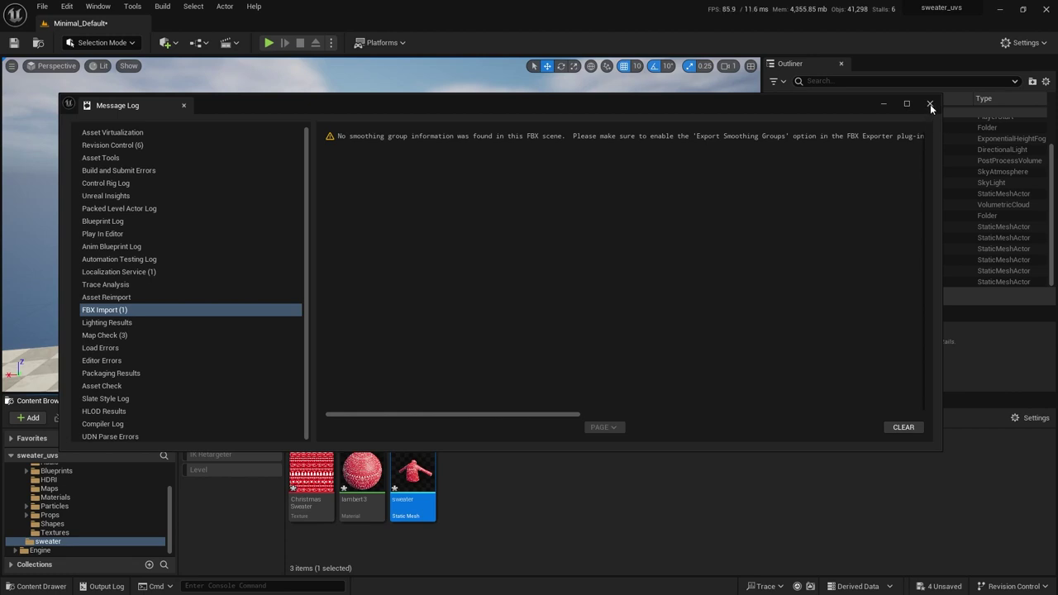
{"action": "left_click", "coordinate": [929, 105]}
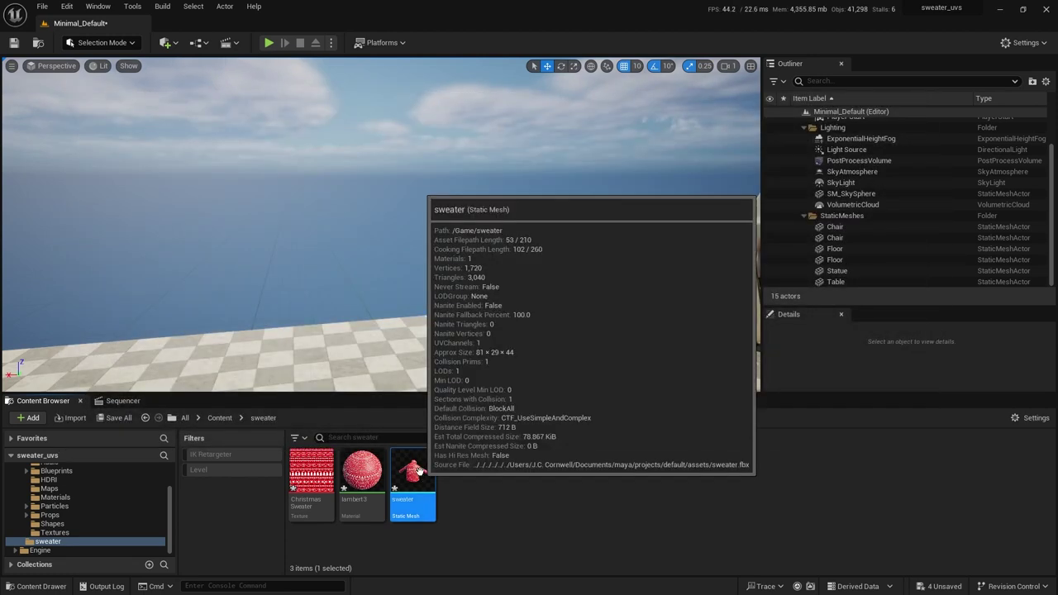
Open the newly imported sweater static mesh and overlay UV Channel 0 on its preview
{"action": "double_click", "coordinate": [419, 469]}
{"action": "left_click", "coordinate": [585, 99]}
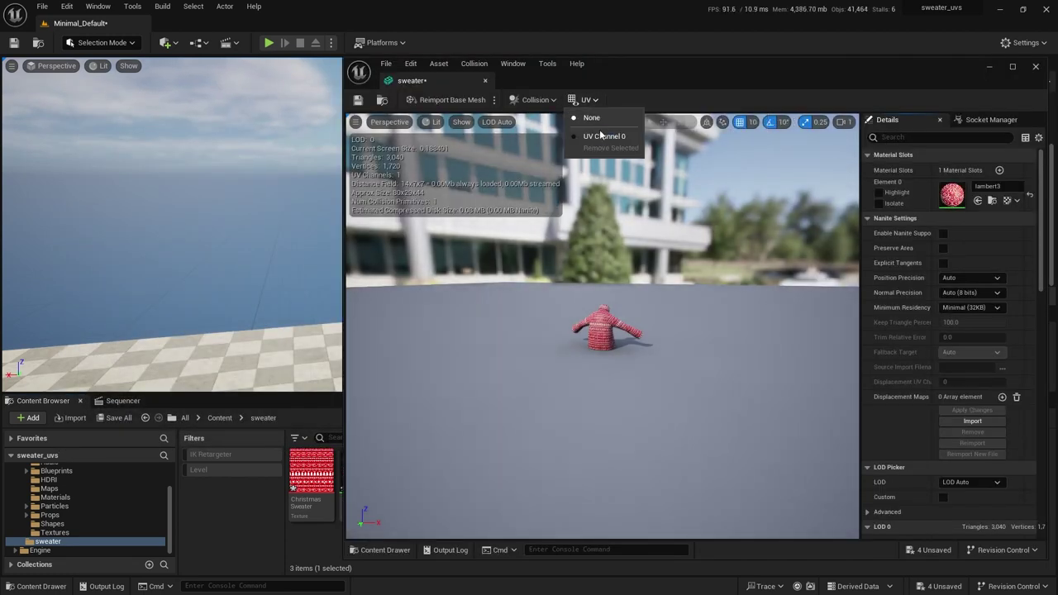
{"action": "left_click", "coordinate": [607, 135]}
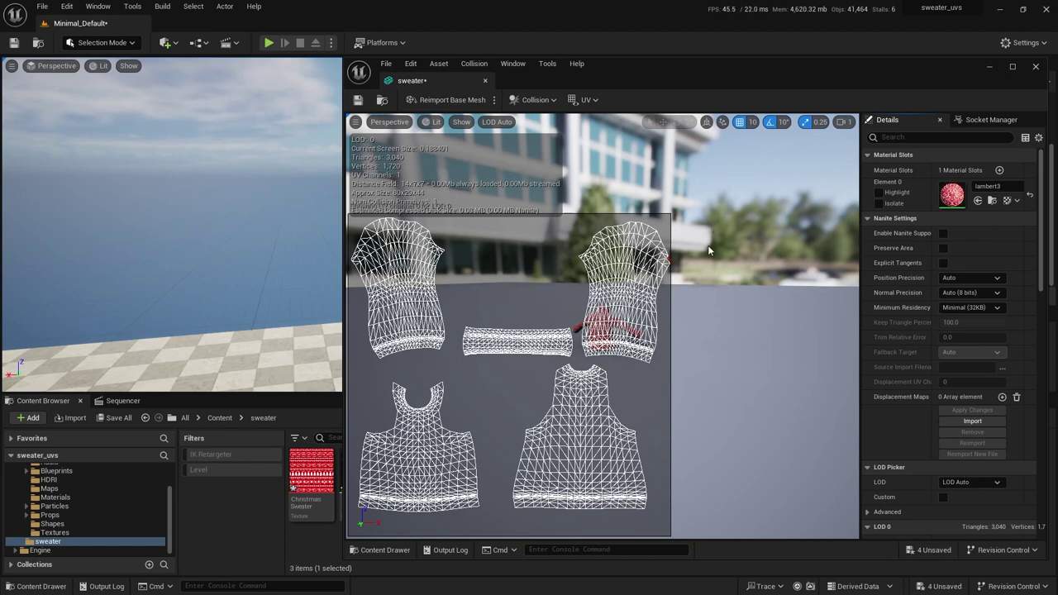
{"action": "left_click_drag", "start_coordinate": [707, 249], "coordinate": [671, 260]}
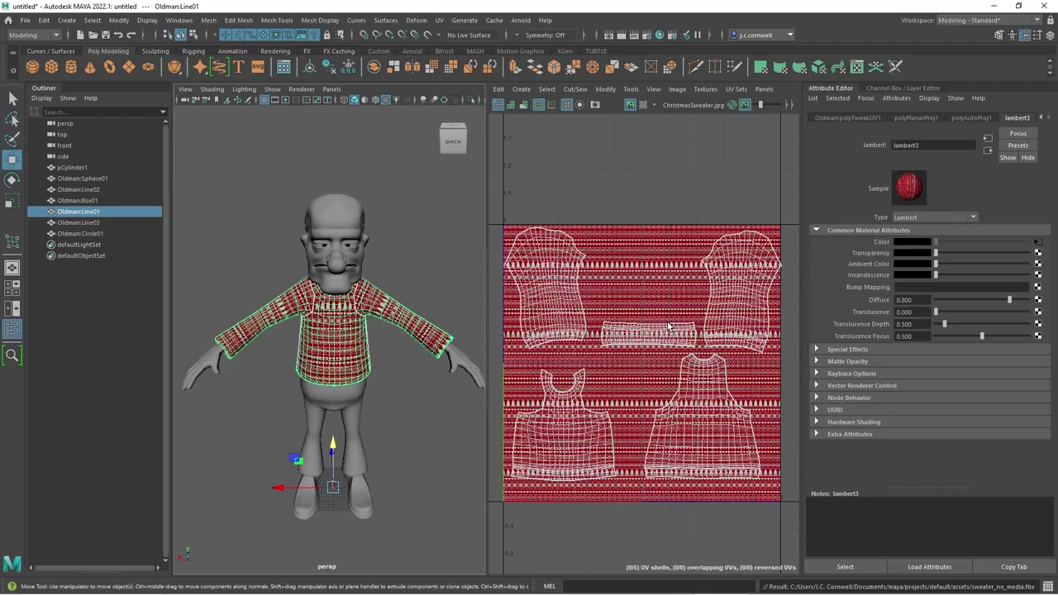
In Maya, shift the sleeve UV shell that overlaps the texture's edge slightly inward, and return to object mode
{"action": "scroll", "coordinate": [741, 281], "scroll_direction": "up", "scroll_amount": 5}
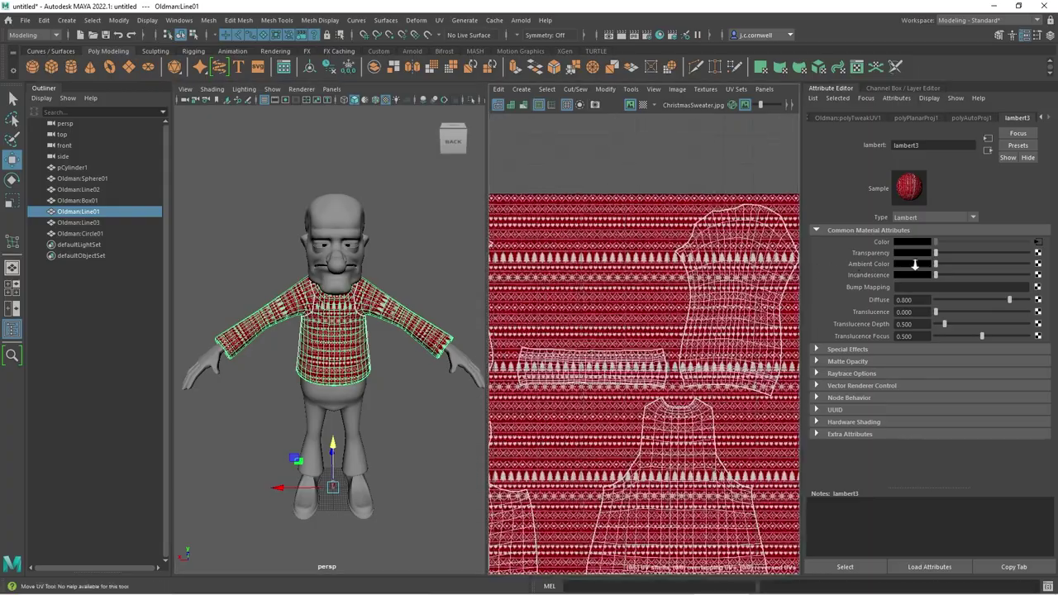
{"action": "scroll", "coordinate": [725, 294], "scroll_direction": "up", "scroll_amount": 6}
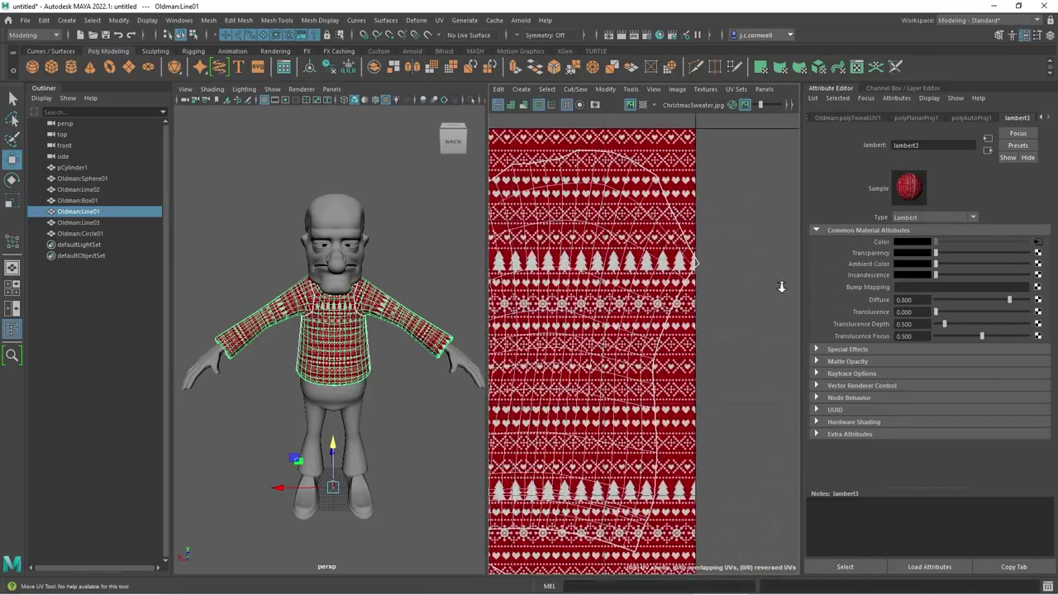
{"action": "scroll", "coordinate": [702, 291], "scroll_direction": "up", "scroll_amount": 3}
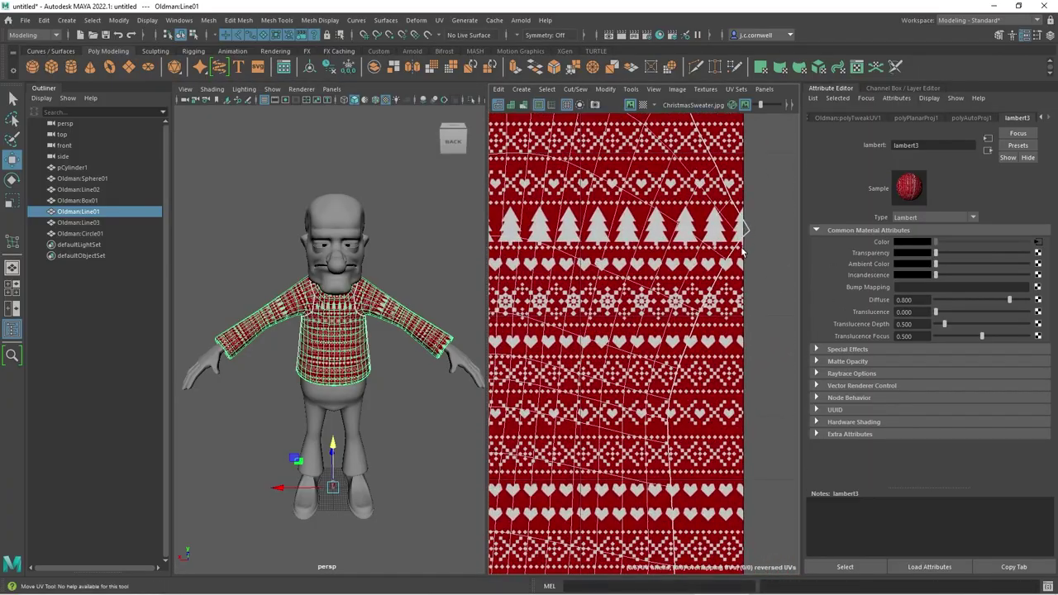
{"action": "scroll", "coordinate": [744, 330], "scroll_direction": "down", "scroll_amount": 6}
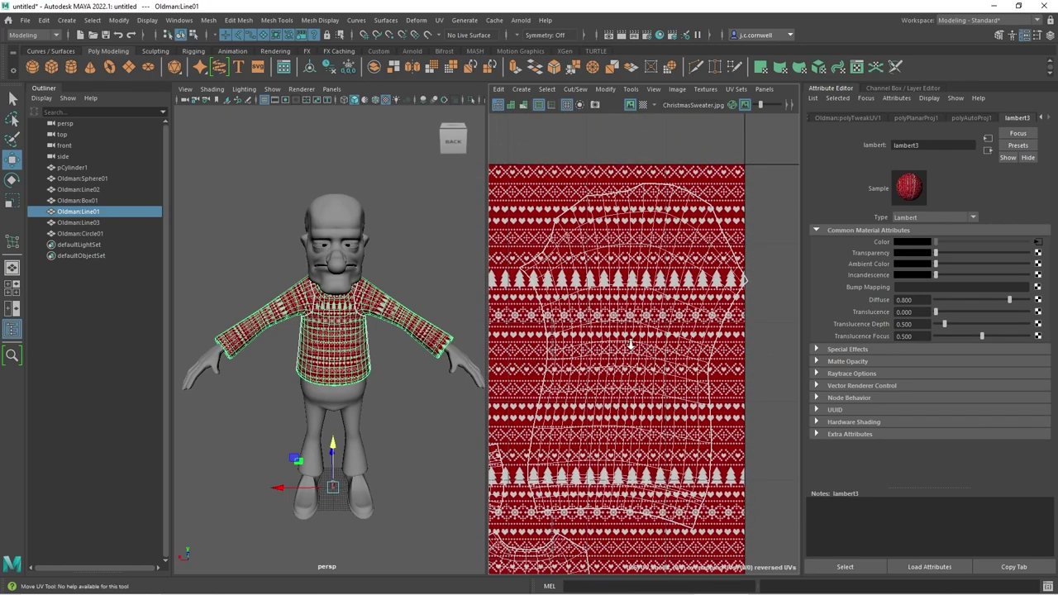
{"action": "scroll", "coordinate": [630, 345], "scroll_direction": "down", "scroll_amount": 2}
{"action": "mouse_move", "coordinate": [624, 364]}
{"action": "right_mouse_down"}
{"action": "mouse_move", "coordinate": [612, 360]}
{"action": "mouse_move", "coordinate": [623, 355]}
{"action": "right_mouse_up"}
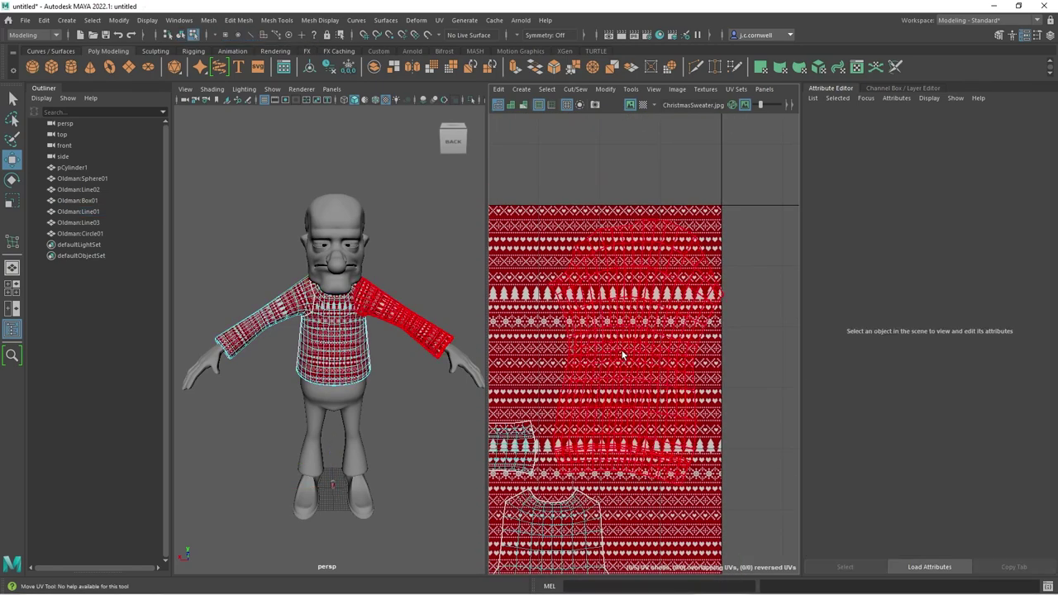
{"action": "left_click", "coordinate": [623, 355]}
{"action": "left_click", "coordinate": [724, 348]}
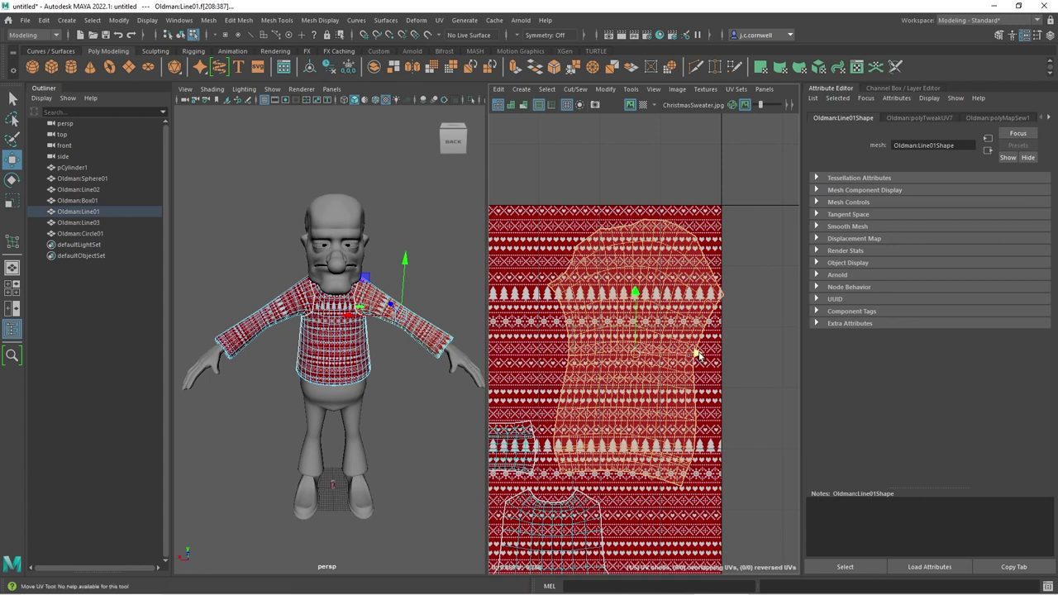
{"action": "left_click_drag", "start_coordinate": [696, 353], "coordinate": [691, 354]}
{"action": "left_click", "coordinate": [764, 392]}
{"action": "scroll", "coordinate": [708, 397], "scroll_direction": "down", "scroll_amount": 4}
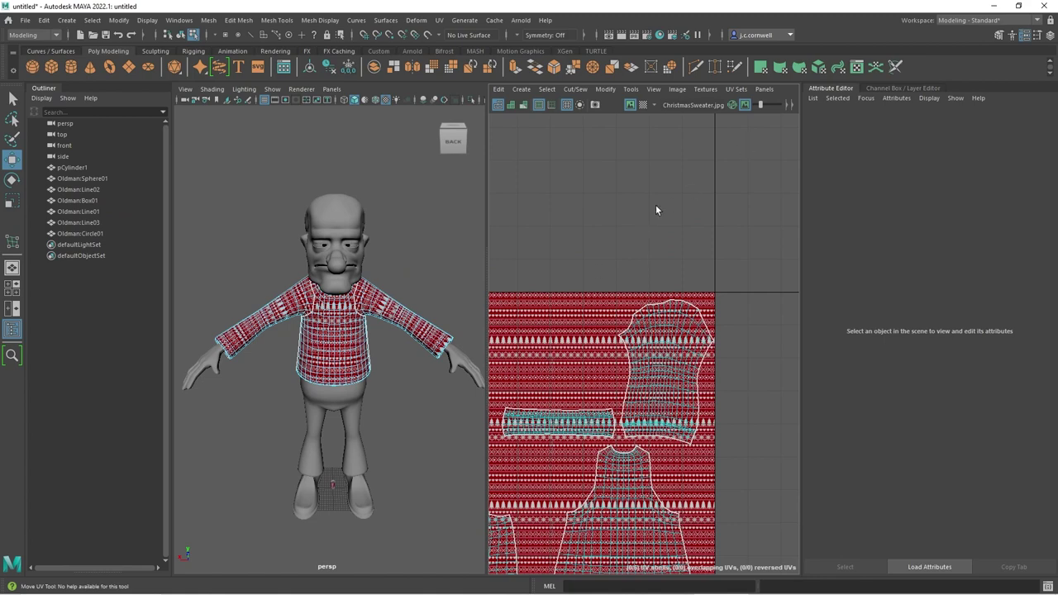
{"action": "key", "text": "F8"}
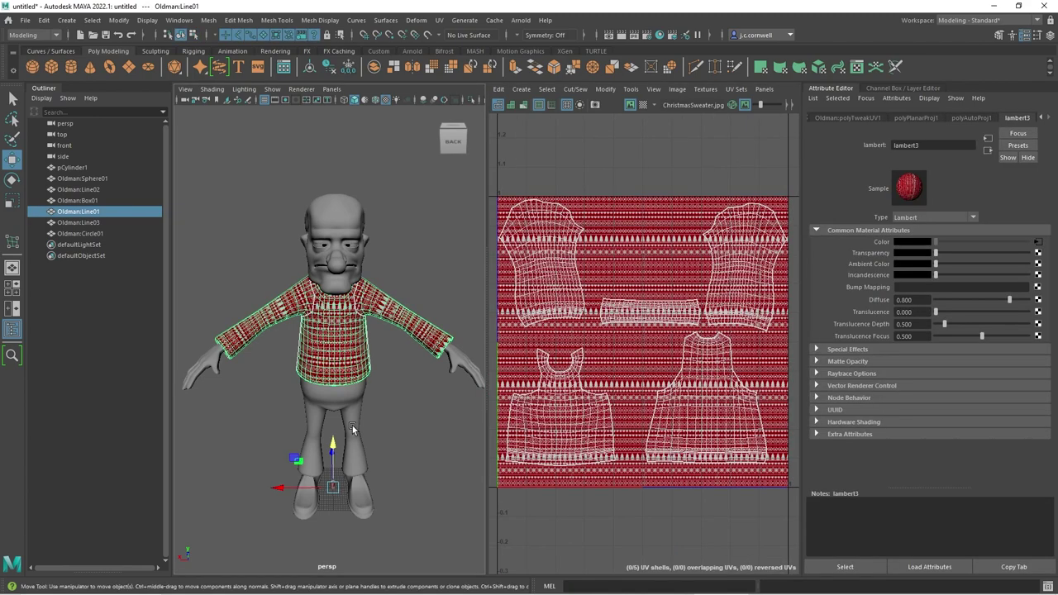
Select the old man's pants, frame them in the view, and assign them a new Lambert material
{"action": "left_click", "coordinate": [350, 425]}
{"action": "key", "text": "f"}
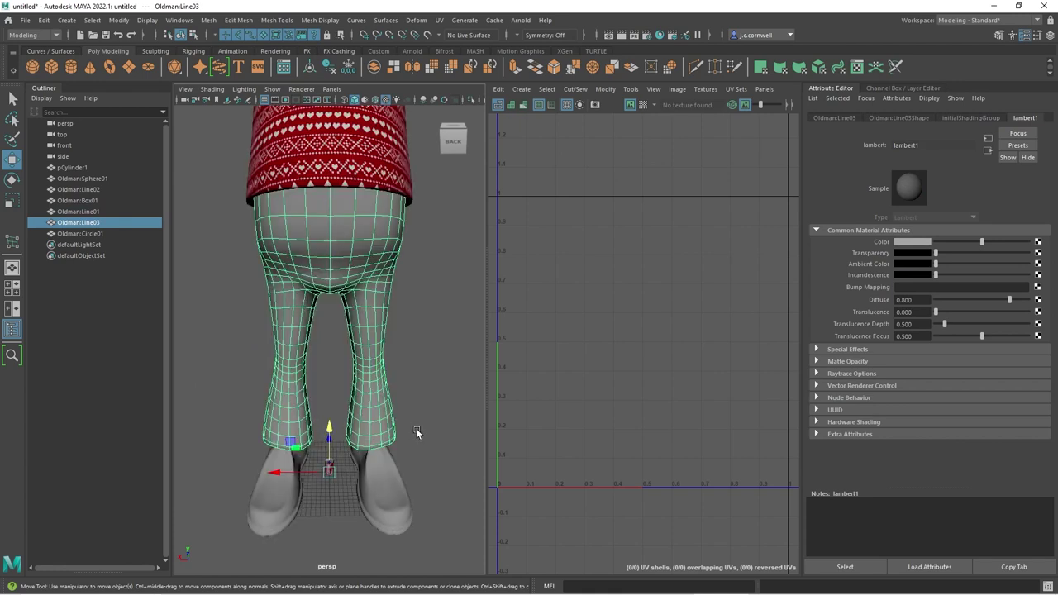
{"action": "right_click", "coordinate": [367, 261]}
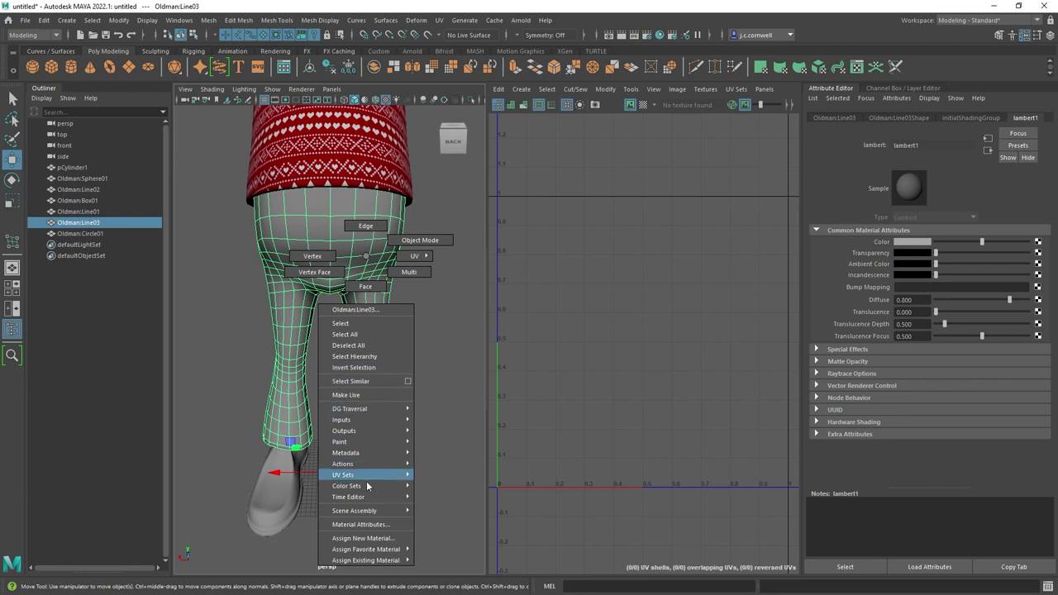
{"action": "mouse_move", "coordinate": [381, 552]}
{"action": "left_click", "coordinate": [439, 504]}
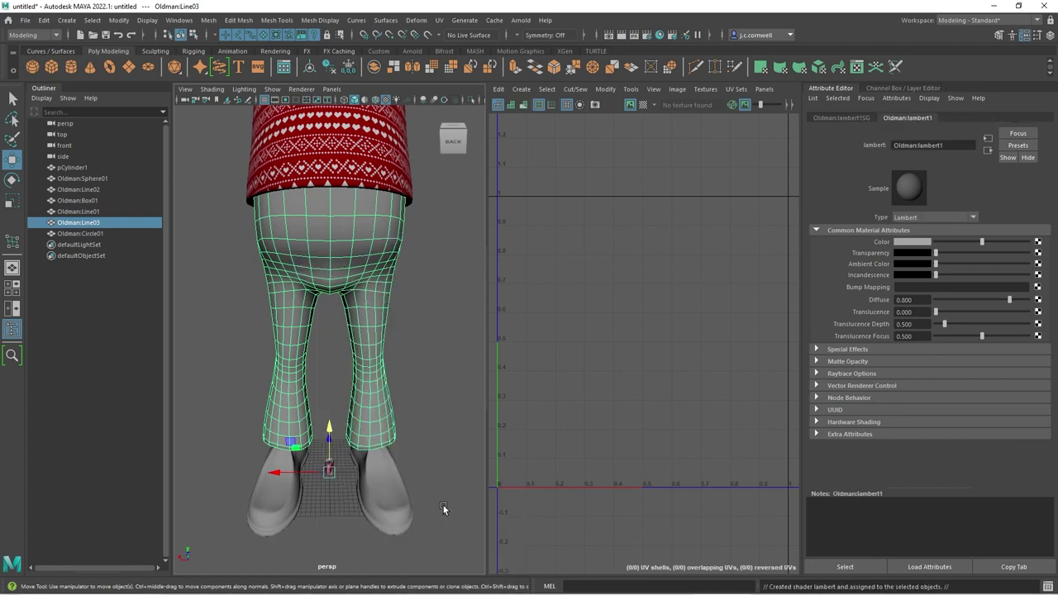
Map a Checker texture to the pants material's color and set its Repeat UV to 10 by 10
{"action": "left_click", "coordinate": [1037, 242]}
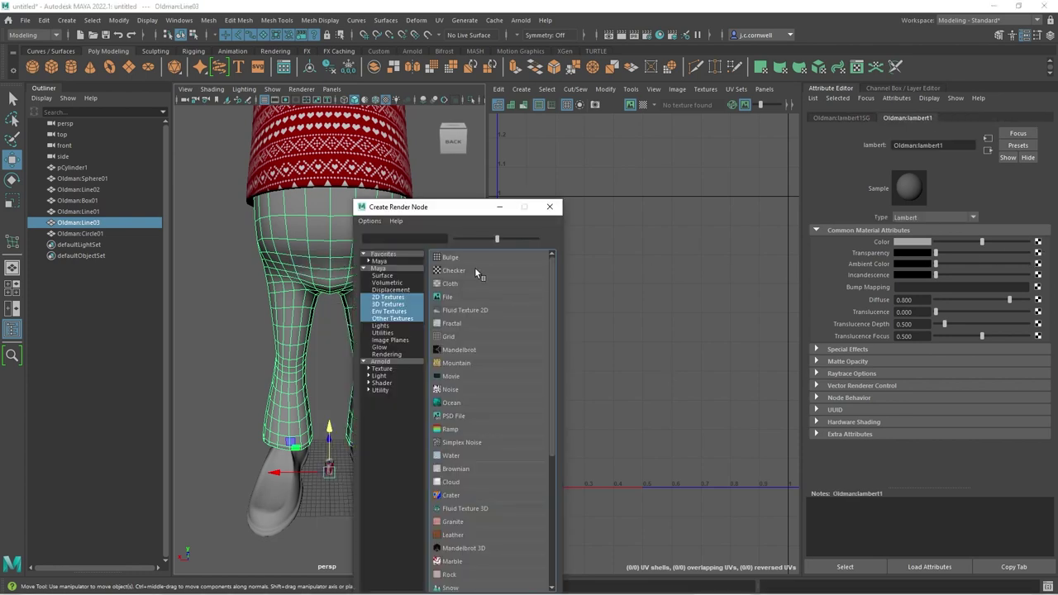
{"action": "left_click", "coordinate": [457, 277]}
{"action": "left_click", "coordinate": [909, 118]}
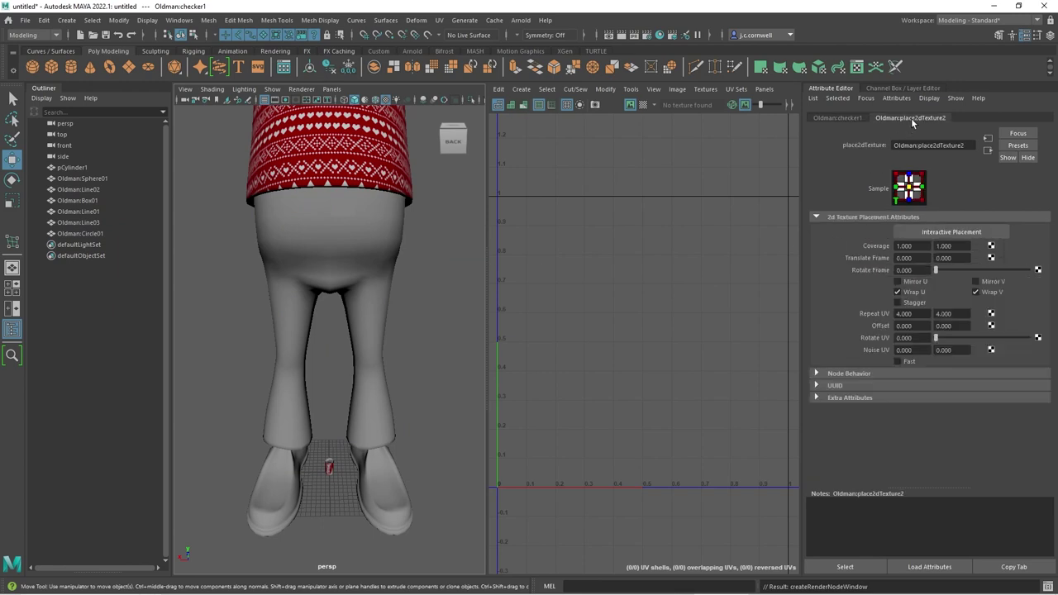
{"action": "double_click", "coordinate": [904, 313]}
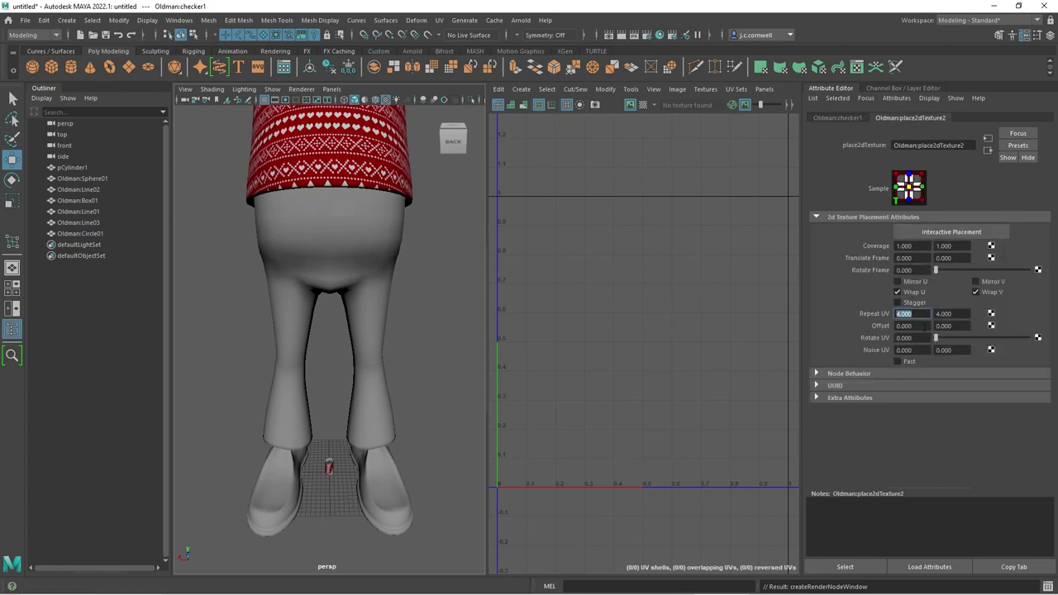
{"action": "type", "text": "10"}
{"action": "key", "text": "Tab"}
{"action": "type", "text": "10"}
{"action": "key", "text": "Return"}
Display textures in the viewport and apply an Automatic UV projection to the old man's pants
{"action": "left_click", "coordinate": [371, 376]}
{"action": "key", "text": "6"}
{"action": "left_click", "coordinate": [417, 366]}
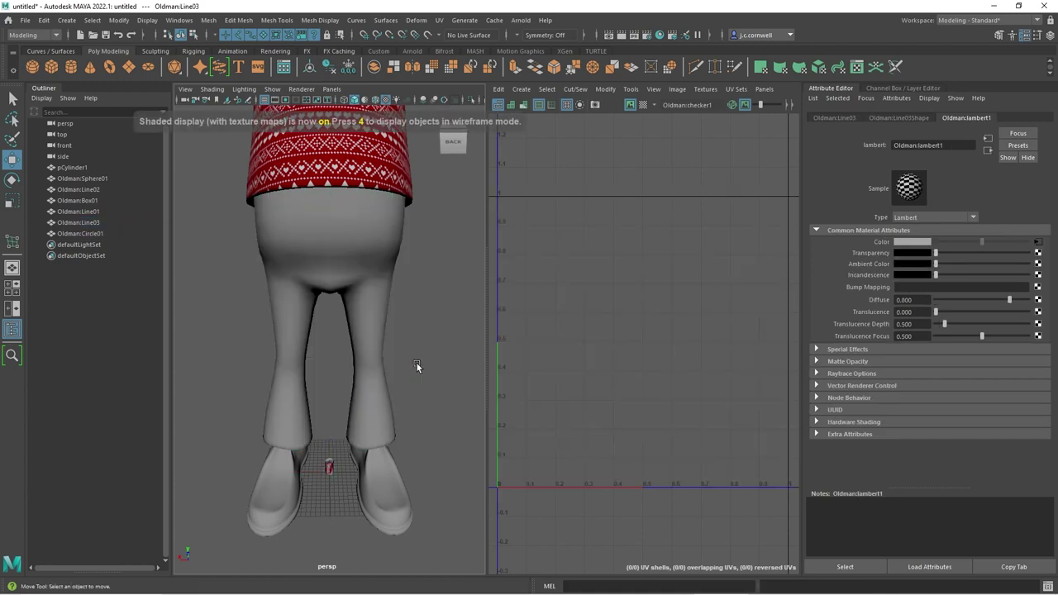
{"action": "left_click", "coordinate": [390, 366]}
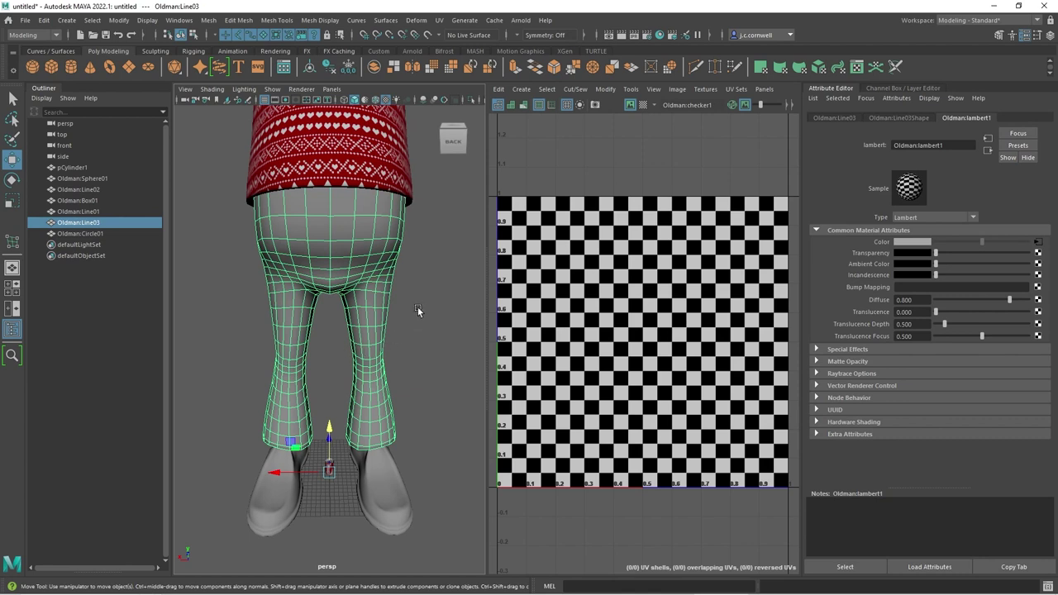
{"action": "left_click", "coordinate": [440, 21]}
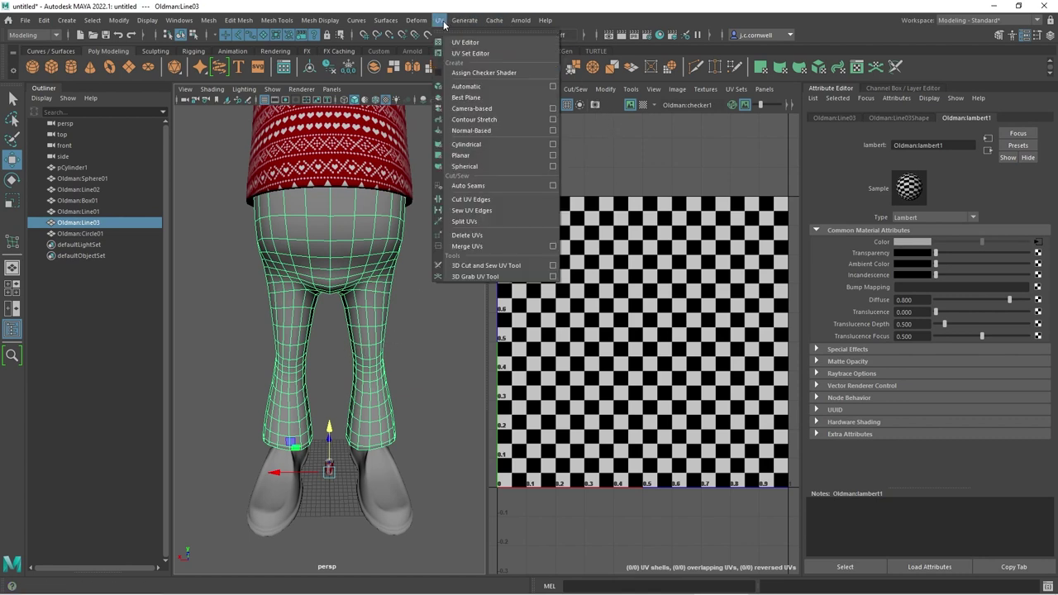
{"action": "left_click", "coordinate": [467, 86]}
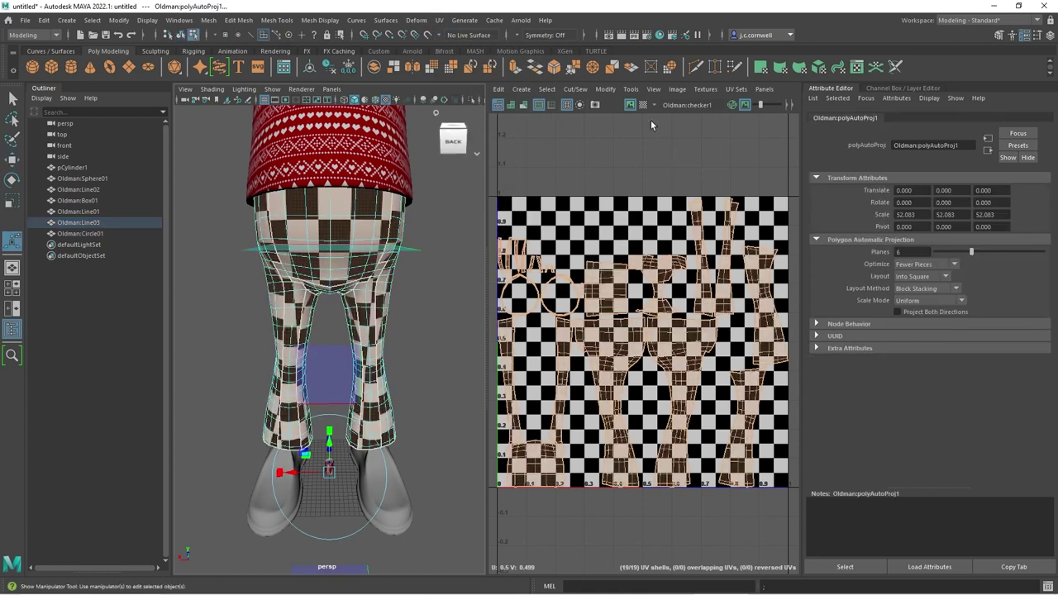
Hide the checker image in the UV editor and remap the pants with a Camera-based projection from the back view
{"action": "left_click", "coordinate": [629, 104]}
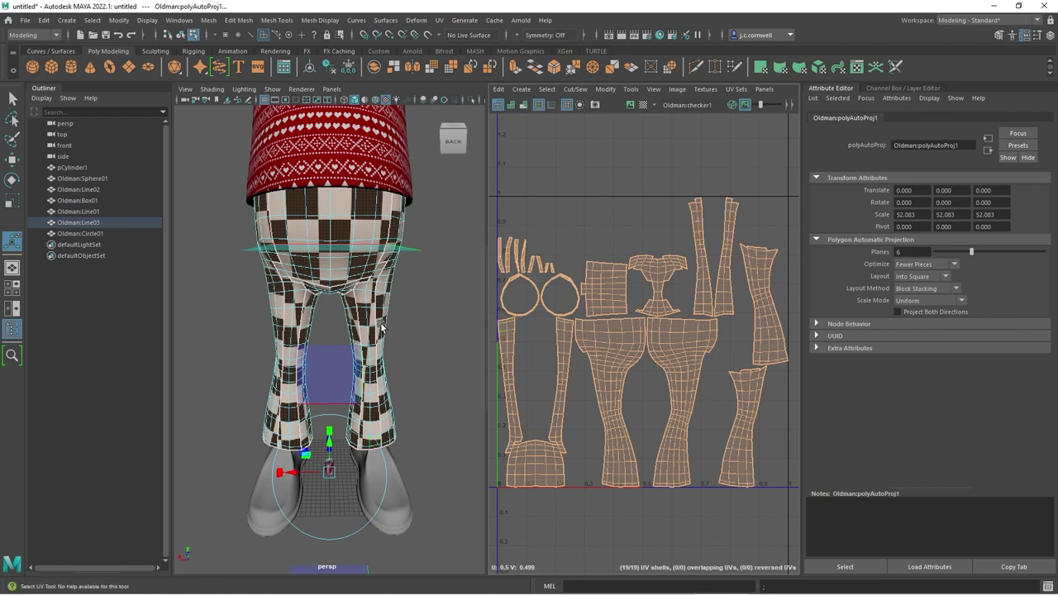
{"action": "left_click", "coordinate": [437, 22]}
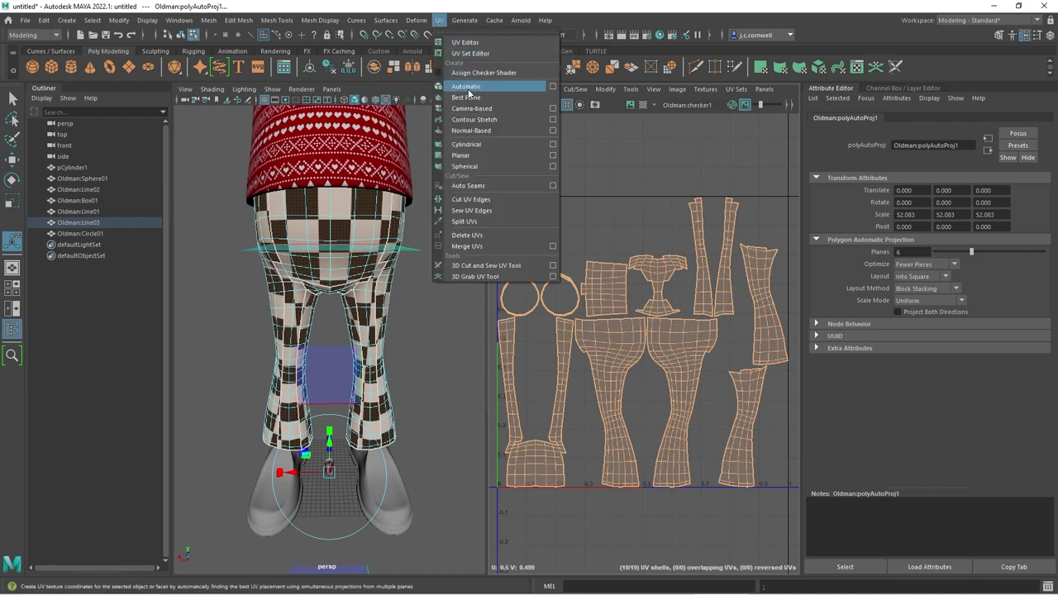
{"action": "left_click", "coordinate": [471, 110]}
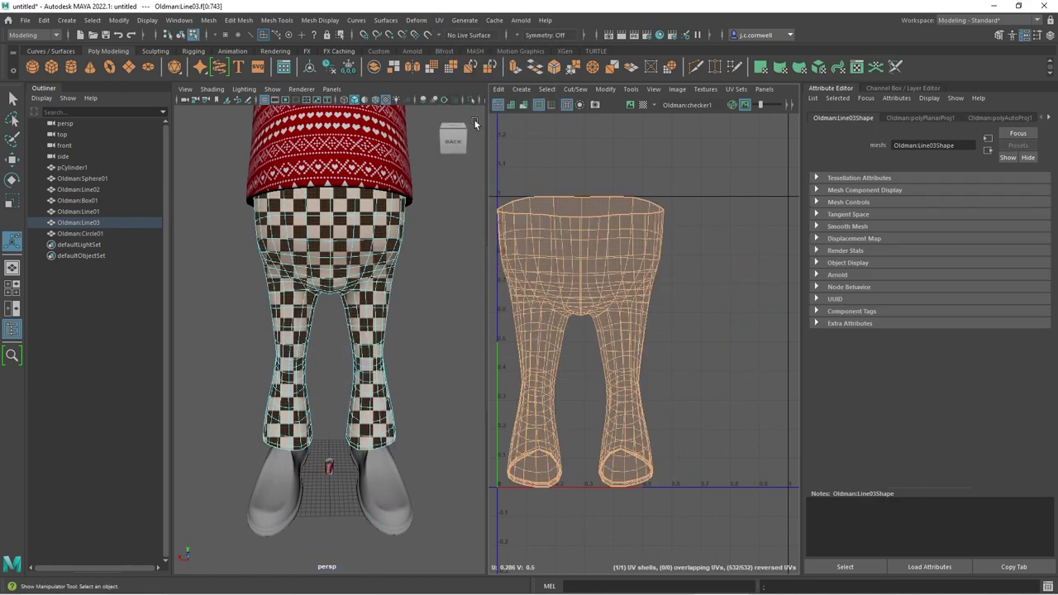
Cut the pants' UVs along the outer side seams, the inner leg seams, and the center front and back edges
{"action": "left_click_drag", "start_coordinate": [416, 334], "coordinate": [334, 317], "text": "alt"}
{"action": "right_click_drag", "start_coordinate": [333, 316], "coordinate": [328, 254]}
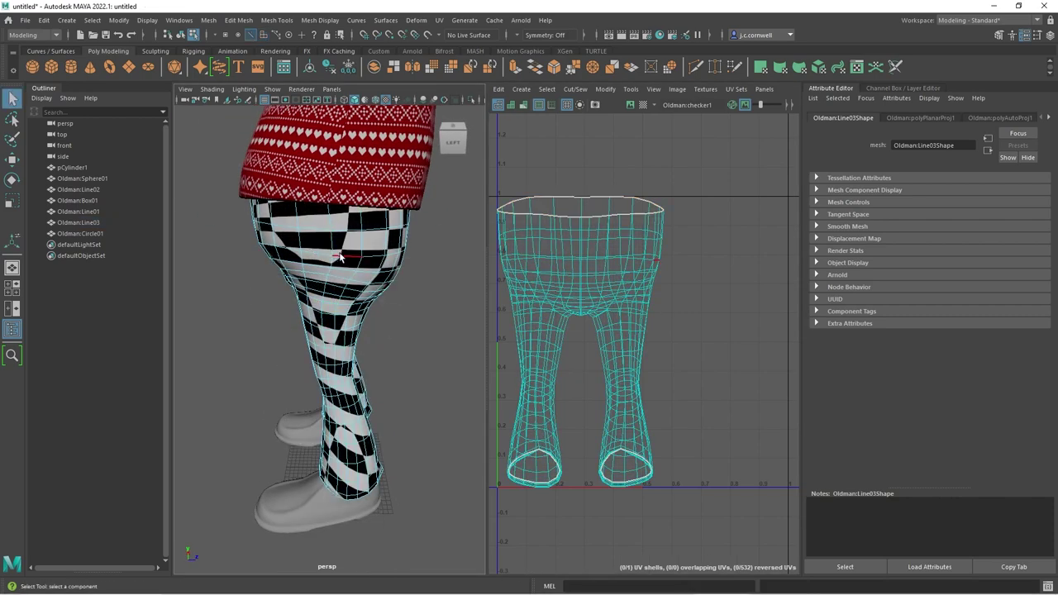
{"action": "left_click_drag", "start_coordinate": [376, 352], "coordinate": [388, 373], "text": "alt"}
{"action": "left_click", "coordinate": [347, 234]}
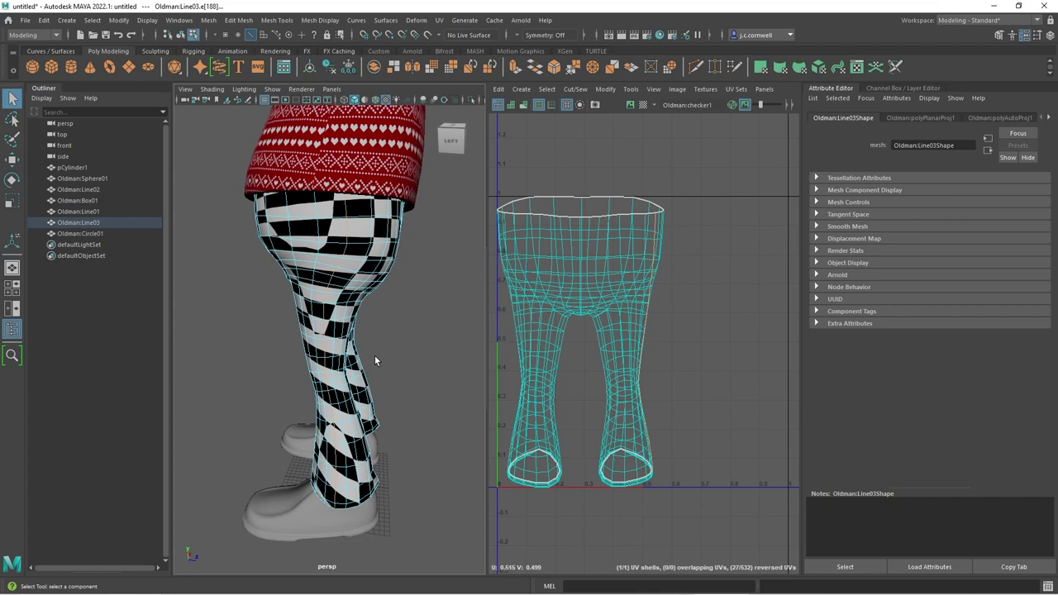
{"action": "key", "text": "5"}
{"action": "left_click_drag", "start_coordinate": [406, 386], "coordinate": [338, 328], "text": "alt"}
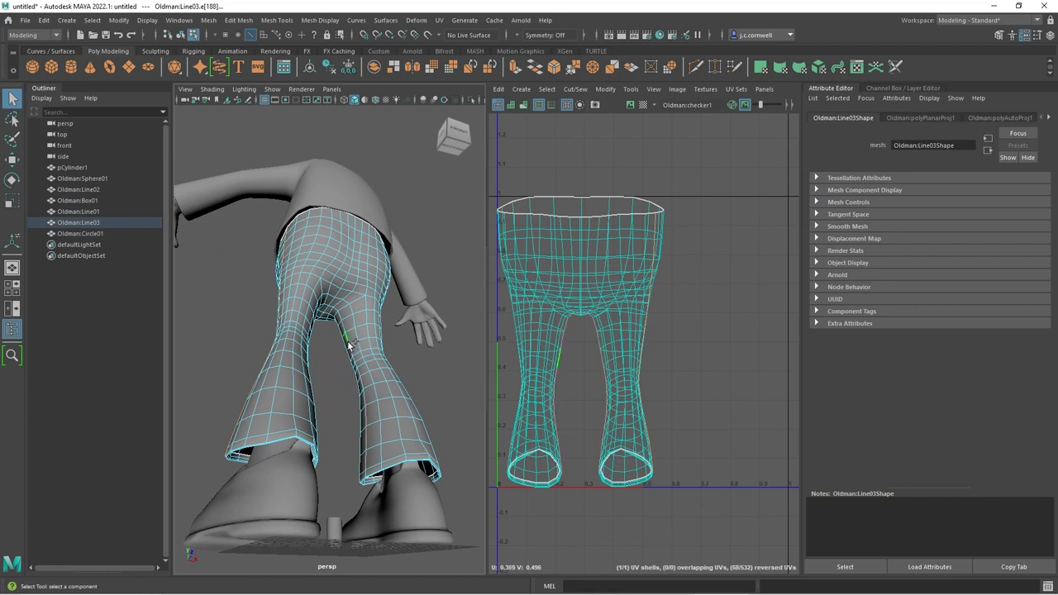
{"action": "left_click_drag", "start_coordinate": [425, 385], "coordinate": [279, 418], "text": "alt"}
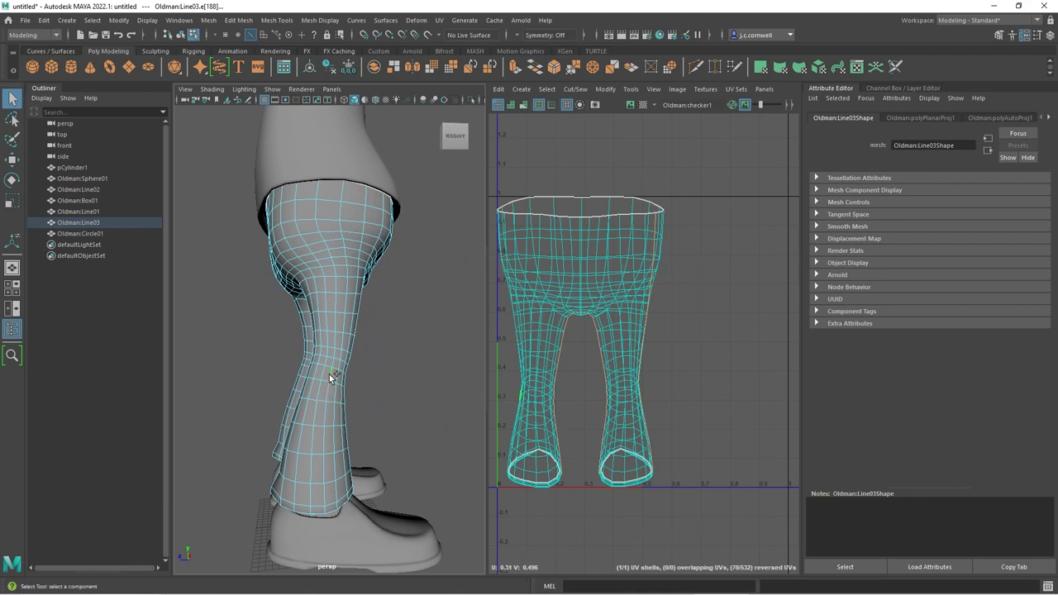
{"action": "left_click_drag", "start_coordinate": [399, 422], "coordinate": [258, 414], "text": "alt"}
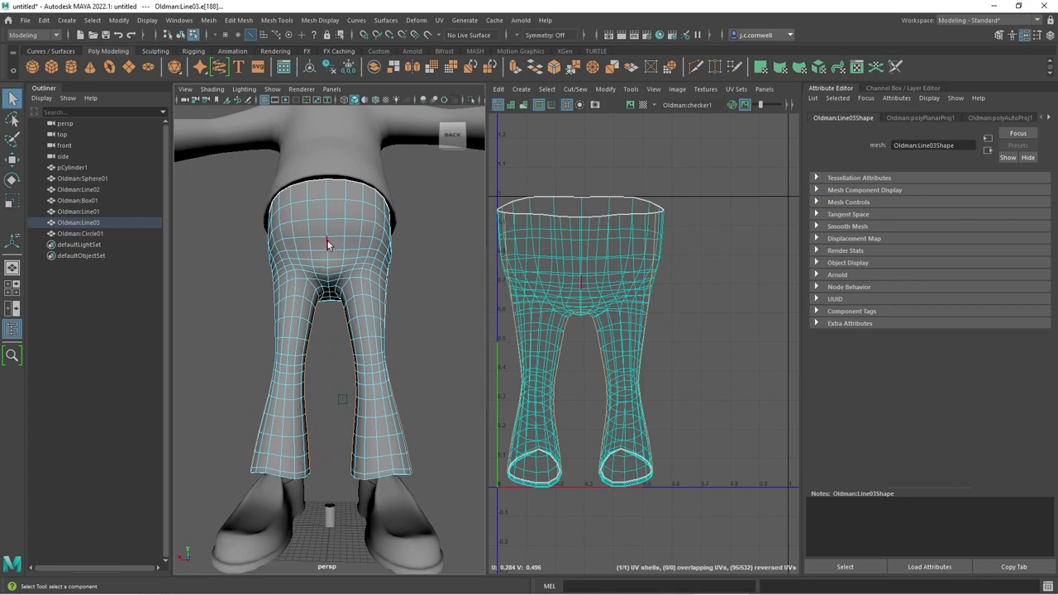
{"action": "left_click_drag", "start_coordinate": [347, 361], "coordinate": [431, 378], "text": "alt"}
{"action": "left_click_drag", "start_coordinate": [285, 386], "coordinate": [240, 393], "text": "alt"}
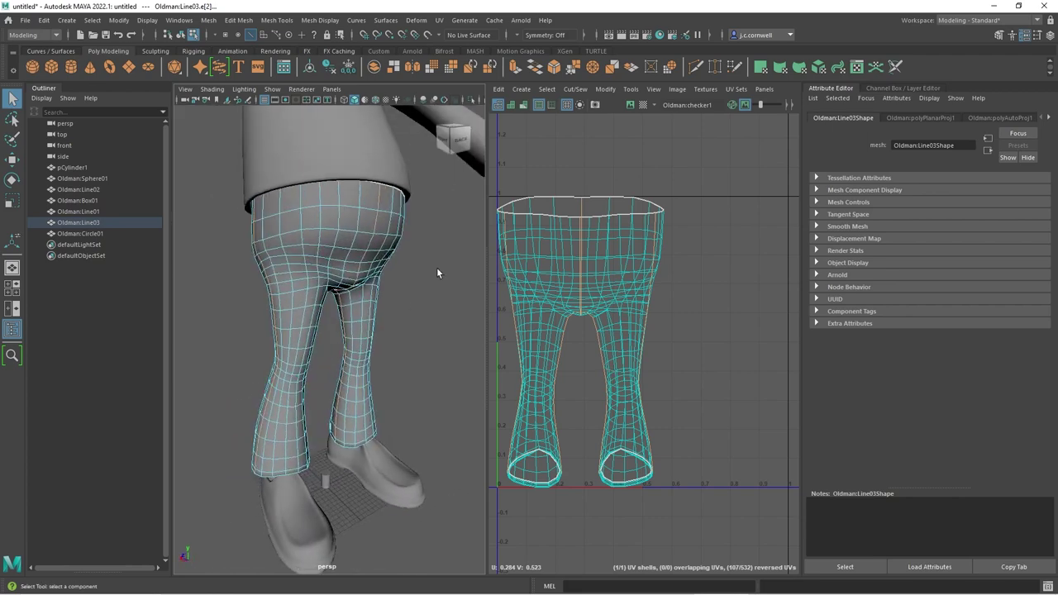
{"action": "left_click", "coordinate": [575, 88]}
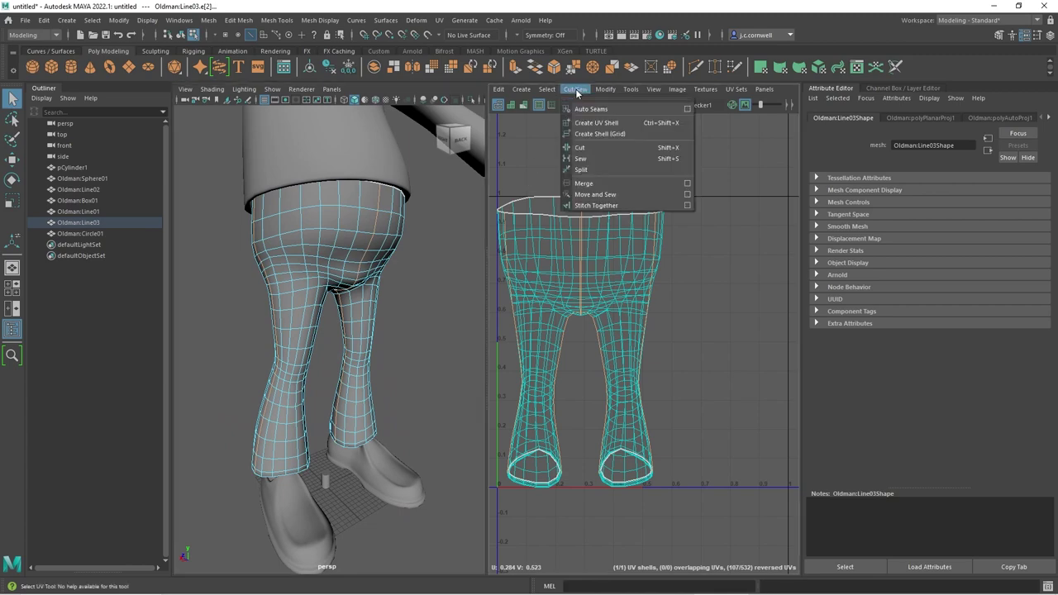
{"action": "left_click", "coordinate": [587, 149]}
Move the overlapping pants UV shells apart horizontally so each front and back leg section can be unfolded separately
{"action": "right_click_drag", "start_coordinate": [611, 299], "coordinate": [572, 283]}
{"action": "left_click_drag", "start_coordinate": [533, 171], "coordinate": [671, 396]}
{"action": "left_click_drag", "start_coordinate": [644, 344], "coordinate": [579, 337]}
{"action": "left_click", "coordinate": [608, 284]}
{"action": "left_click", "coordinate": [607, 283]}
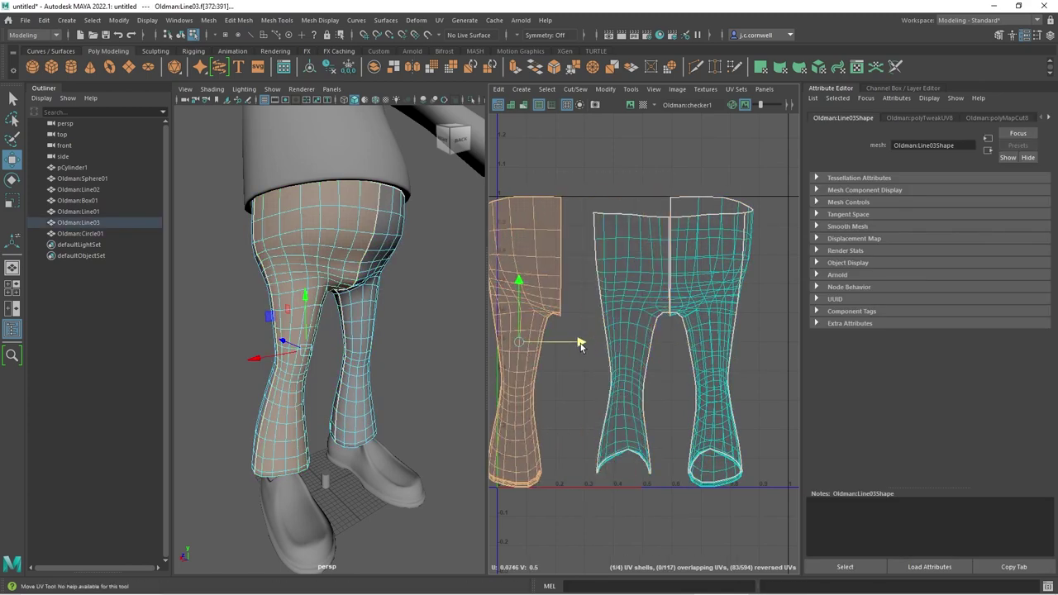
{"action": "left_click", "coordinate": [698, 306]}
{"action": "left_click_drag", "start_coordinate": [768, 345], "coordinate": [844, 347]}
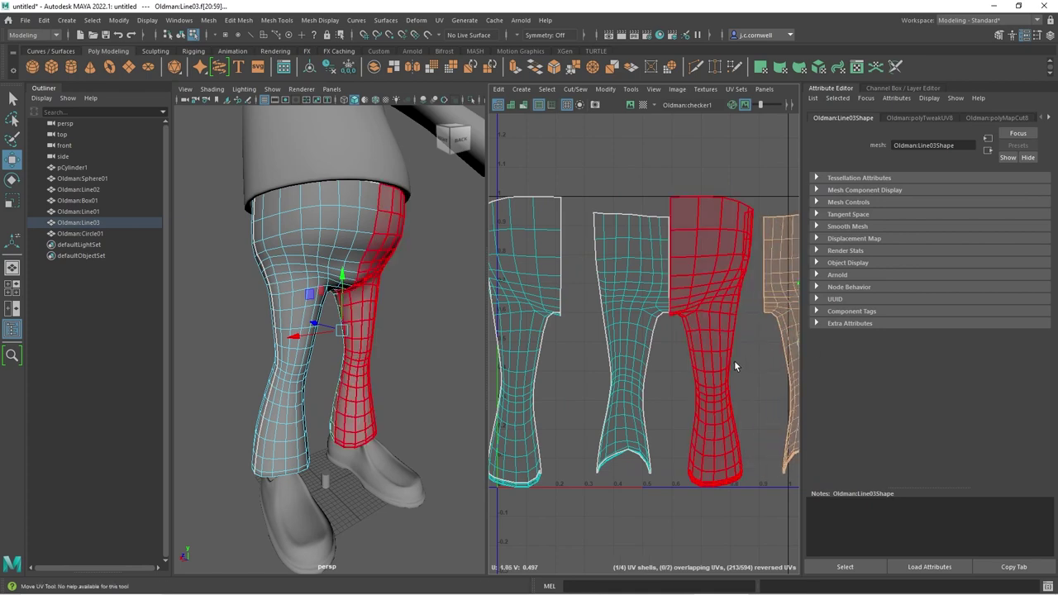
Unfold all four pants UV shells together
{"action": "scroll", "coordinate": [739, 371], "scroll_direction": "down", "scroll_amount": 2}
{"action": "left_click_drag", "start_coordinate": [548, 210], "coordinate": [604, 266]}
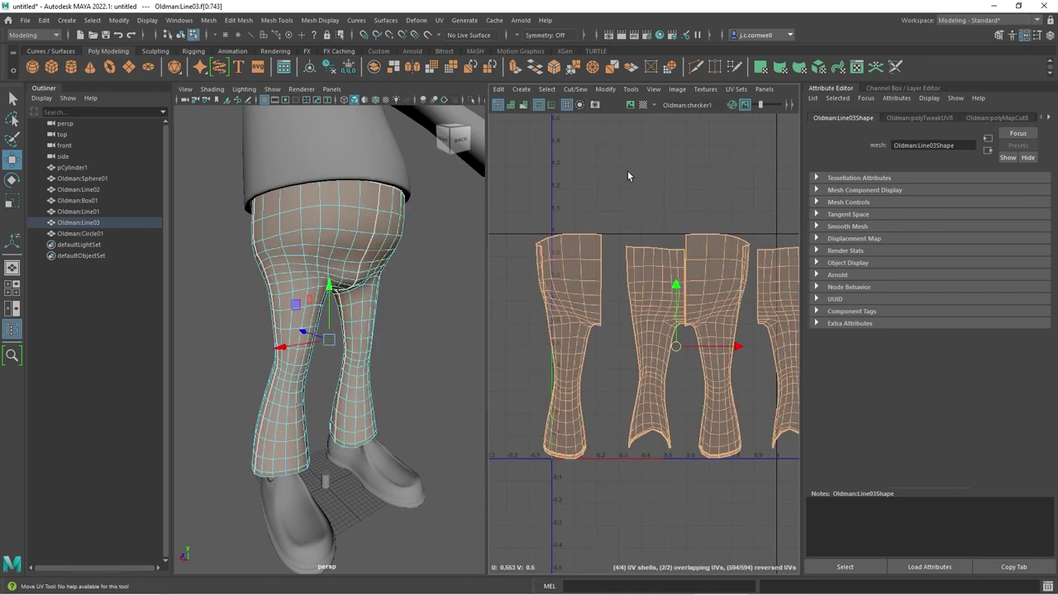
{"action": "left_click", "coordinate": [605, 88]}
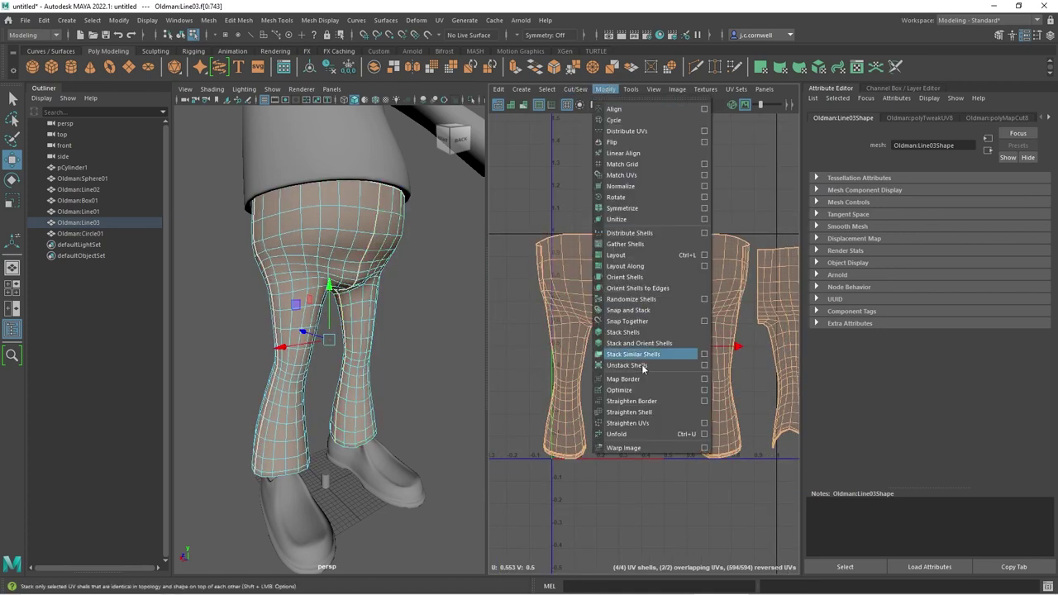
{"action": "left_click", "coordinate": [617, 434]}
{"action": "left_click", "coordinate": [635, 417]}
Shift the slanted pants UV shell slightly outward, away from its neighboring shell
{"action": "middle_click_drag", "start_coordinate": [620, 405], "coordinate": [539, 387], "text": "alt"}
{"action": "left_click", "coordinate": [676, 376]}
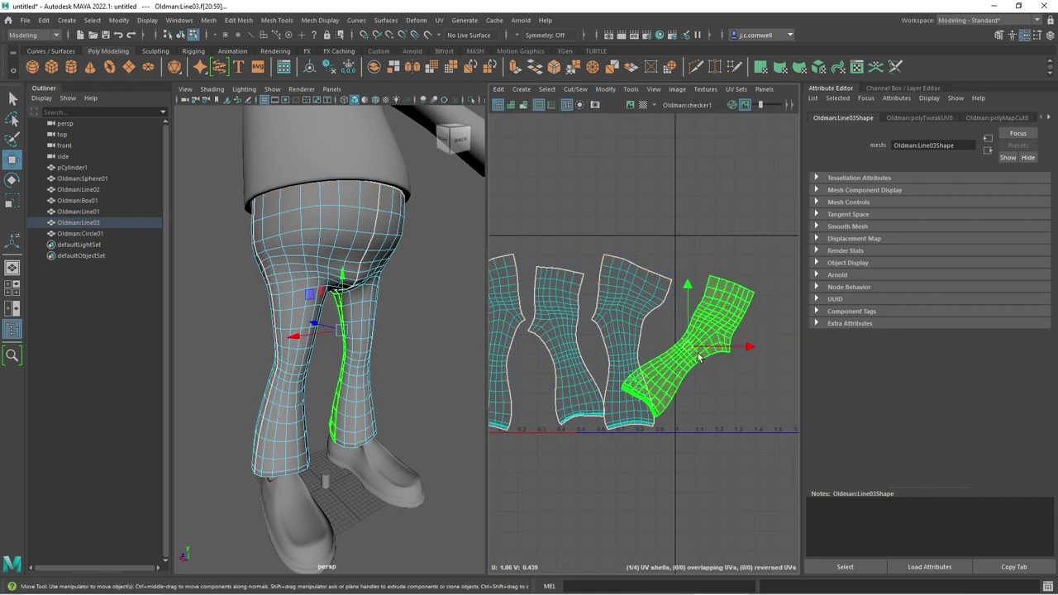
{"action": "left_click_drag", "start_coordinate": [699, 357], "coordinate": [709, 357]}
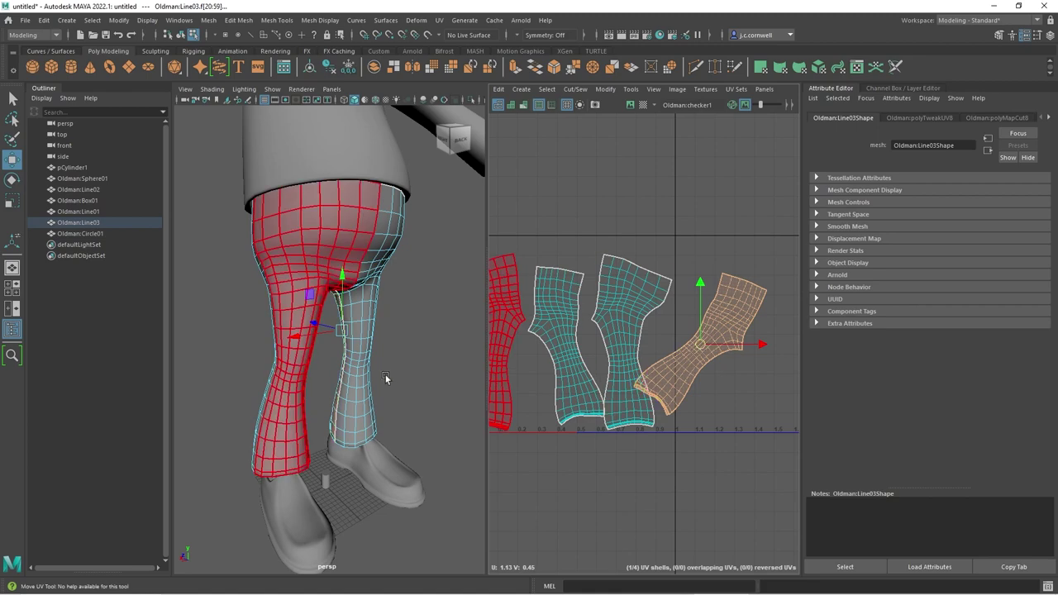
Return to object mode with textures displayed and examine the checker pattern around the pants for distortion and seams
{"action": "left_click", "coordinate": [432, 362]}
{"action": "key", "text": "6"}
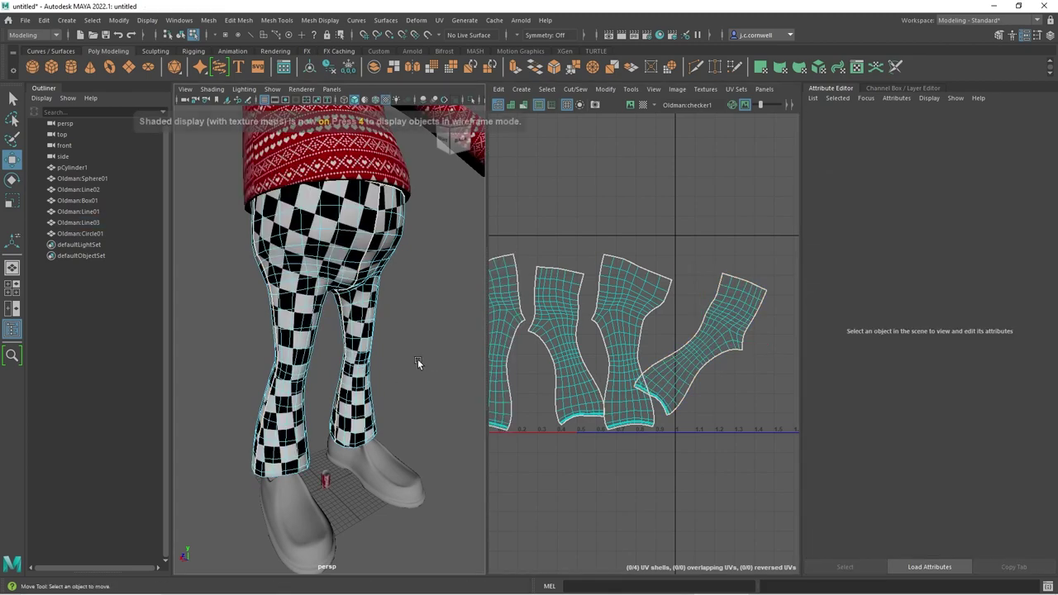
{"action": "right_click", "coordinate": [418, 374]}
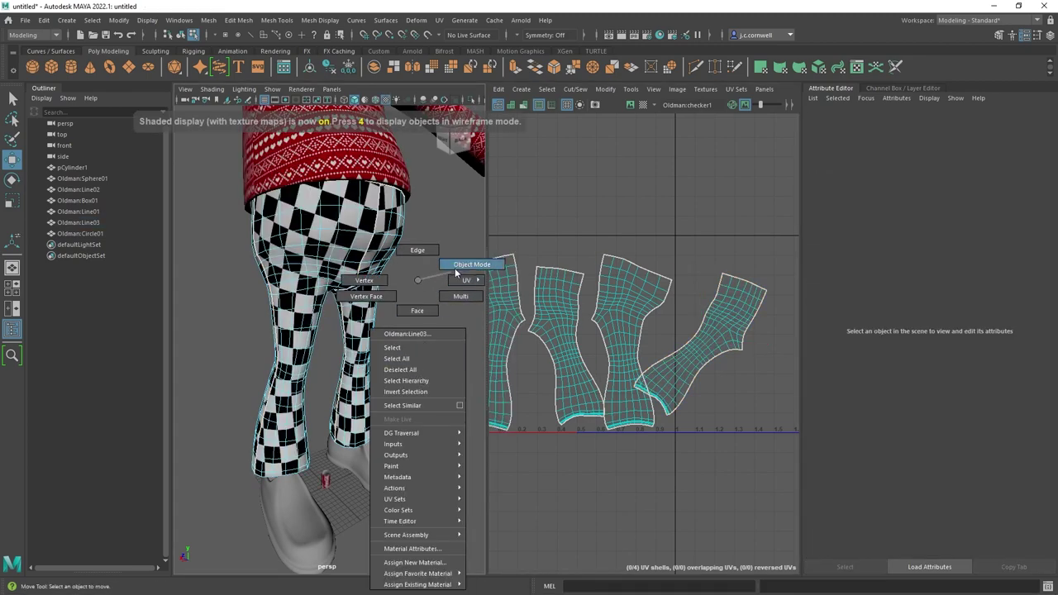
{"action": "left_click", "coordinate": [463, 264]}
{"action": "left_click", "coordinate": [444, 359]}
{"action": "left_click_drag", "start_coordinate": [443, 358], "coordinate": [244, 358], "text": "alt"}
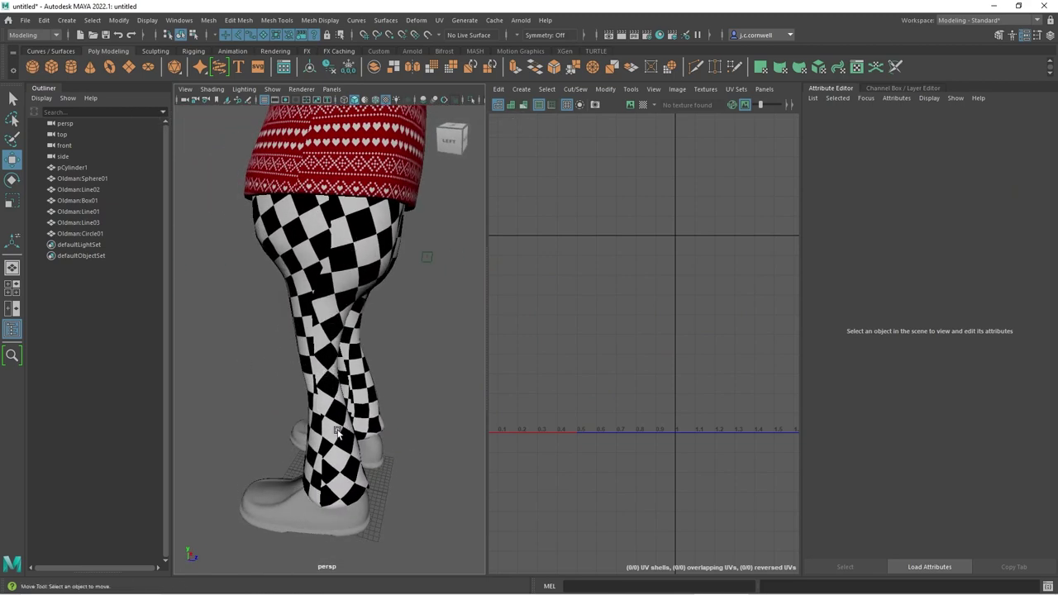
{"action": "left_click_drag", "start_coordinate": [273, 408], "coordinate": [428, 398], "text": "alt"}
{"action": "mouse_move", "coordinate": [315, 393]}
{"action": "left_mouse_down", "text": "alt"}
{"action": "mouse_move", "coordinate": [413, 394]}
{"action": "mouse_move", "coordinate": [325, 401]}
{"action": "left_mouse_up", "text": "alt"}
Select the pants and break the checker texture's connection to their Lambert material's color
{"action": "left_click", "coordinate": [364, 395]}
{"action": "scroll", "coordinate": [575, 372], "scroll_direction": "down", "scroll_amount": 3}
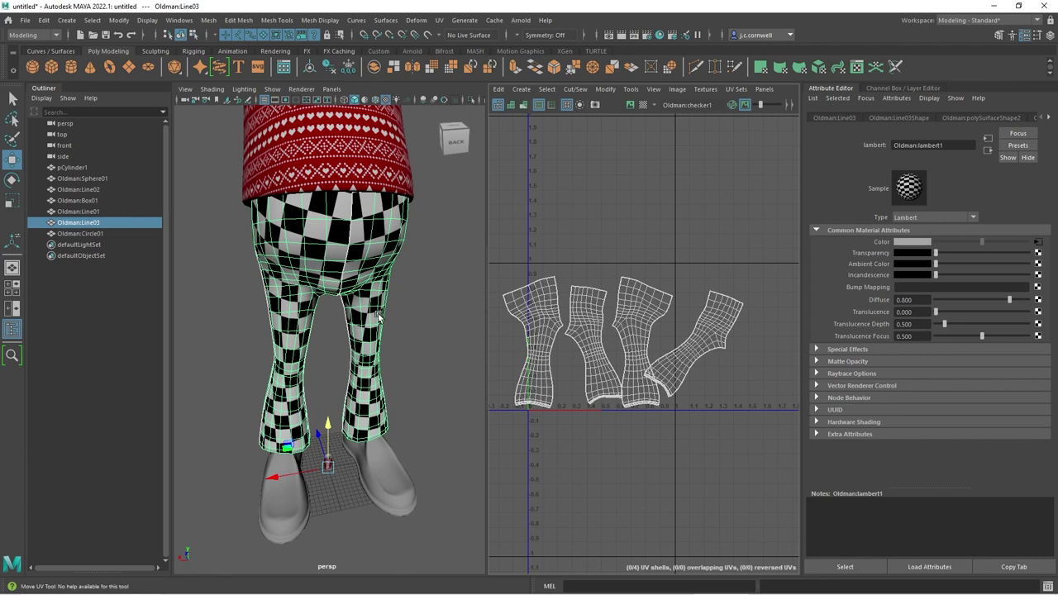
{"action": "left_click", "coordinate": [1038, 242]}
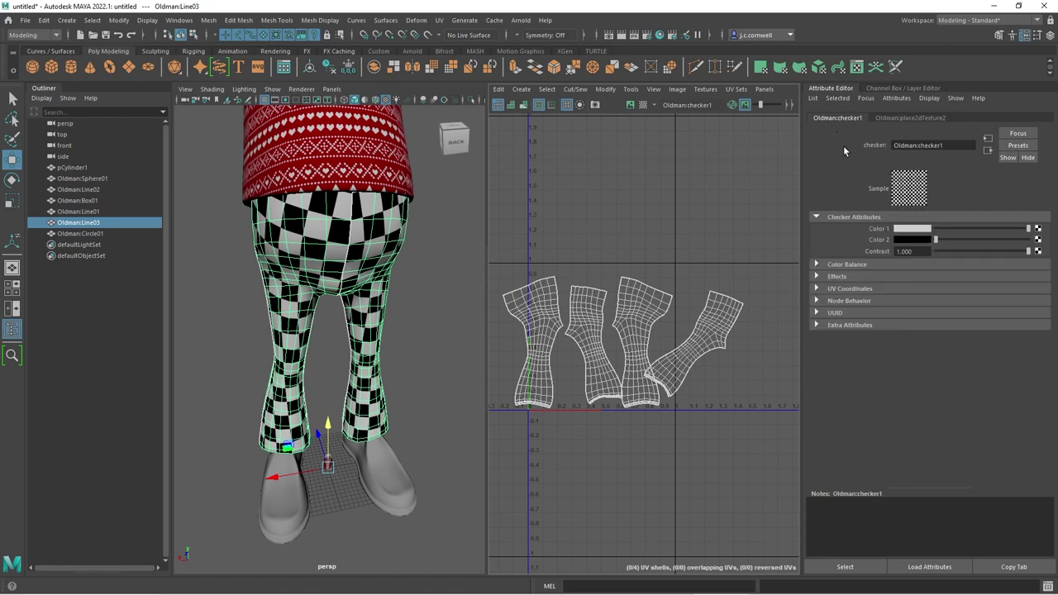
{"action": "right_click_drag", "start_coordinate": [365, 228], "coordinate": [369, 337]}
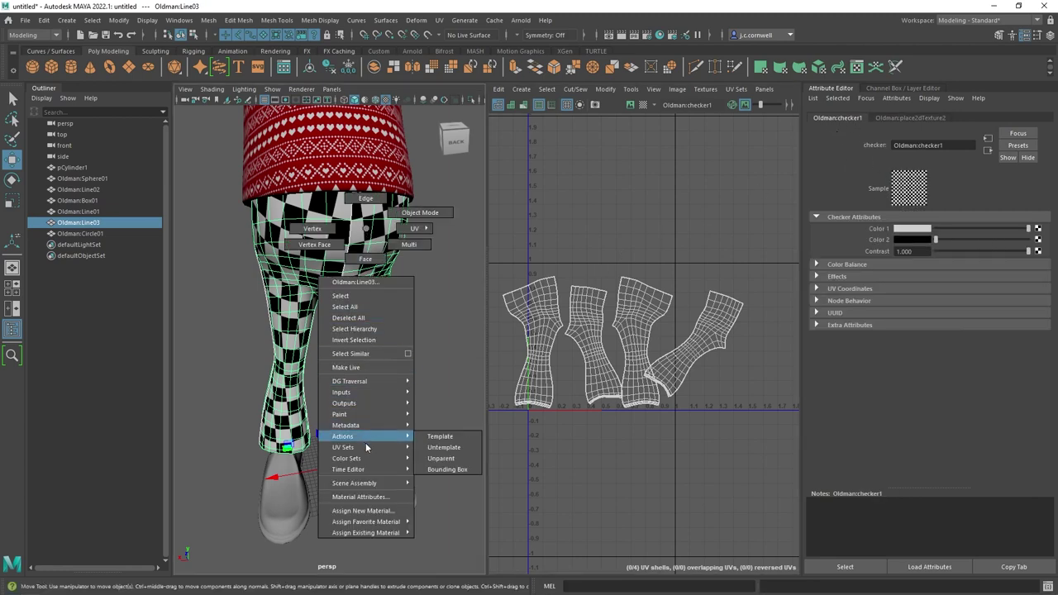
{"action": "right_click_drag", "start_coordinate": [365, 442], "coordinate": [366, 497]}
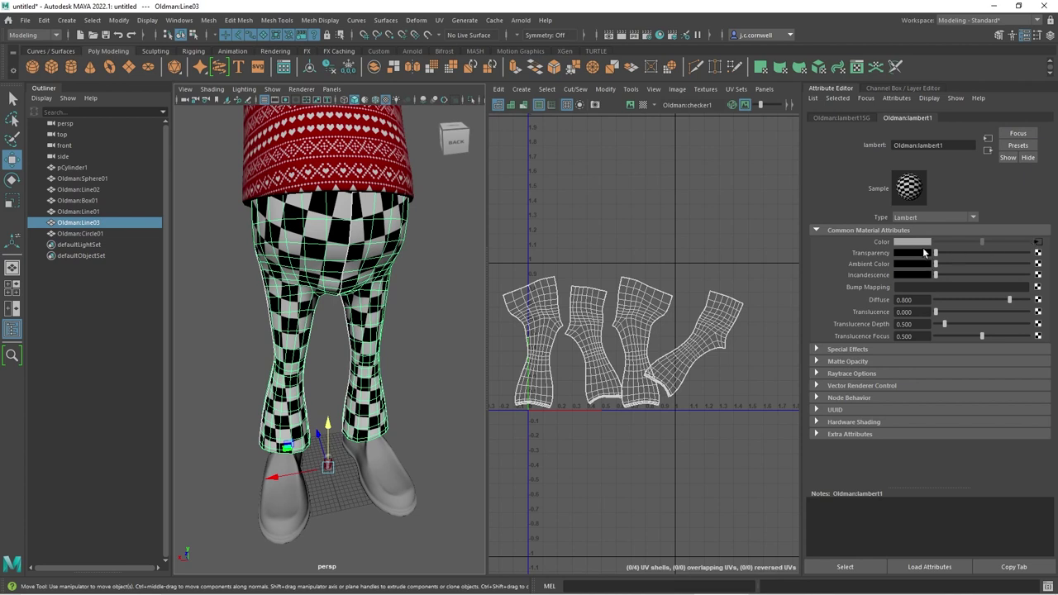
{"action": "right_click", "coordinate": [877, 249]}
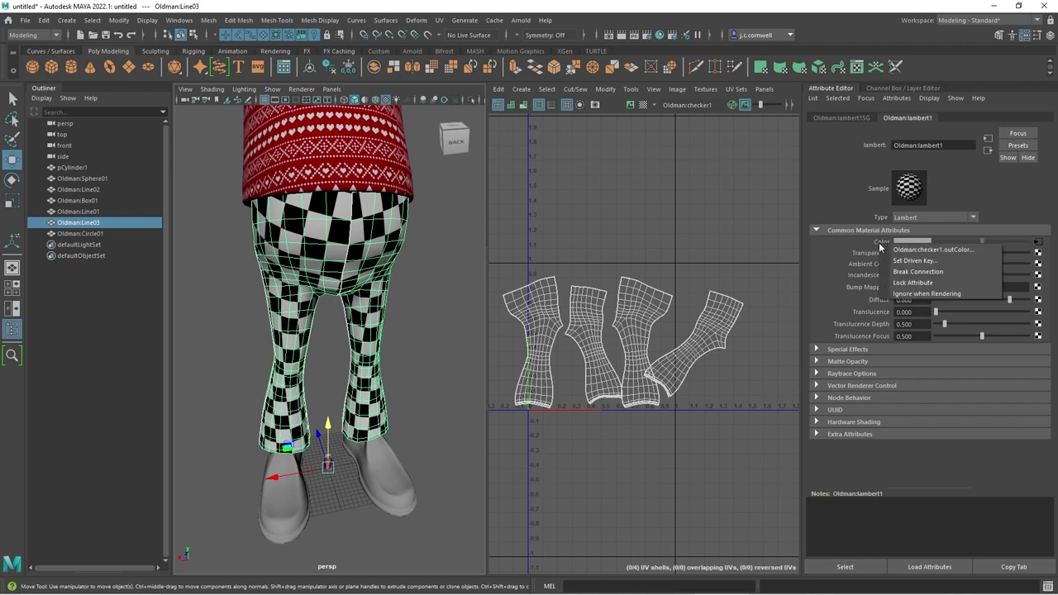
{"action": "left_click", "coordinate": [909, 271]}
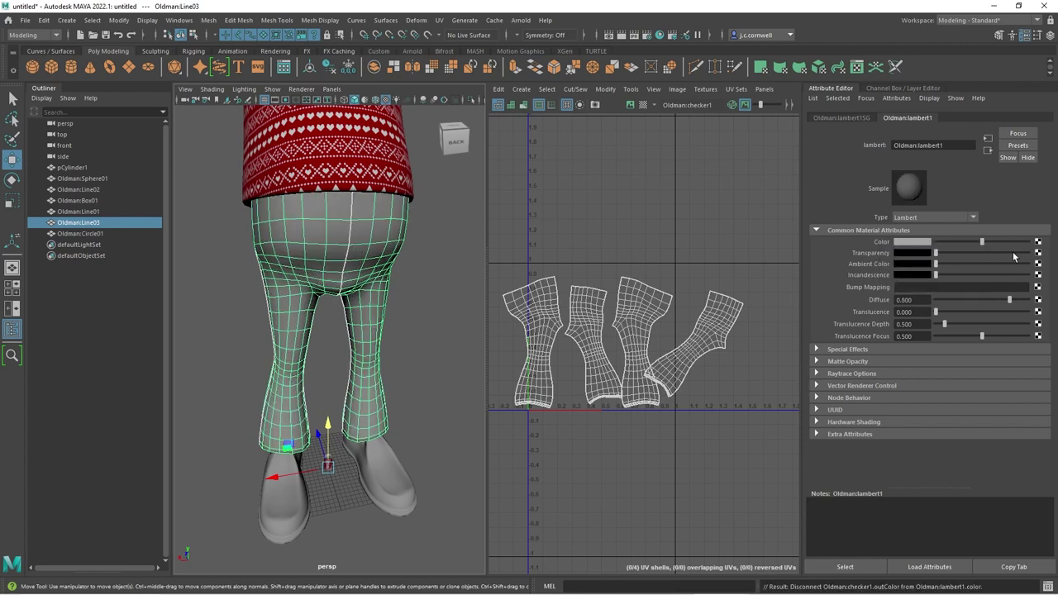
Map a File texture to the pants material's color and load ChristmasSweater.jpg from the default project's sourceimages folder
{"action": "left_click", "coordinate": [1038, 243]}
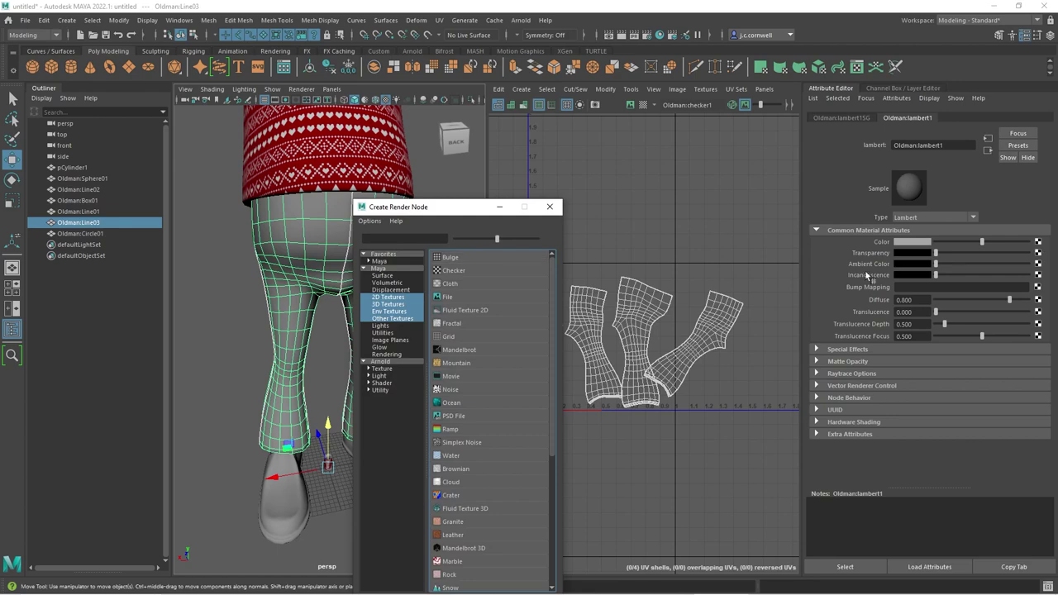
{"action": "left_click", "coordinate": [460, 299]}
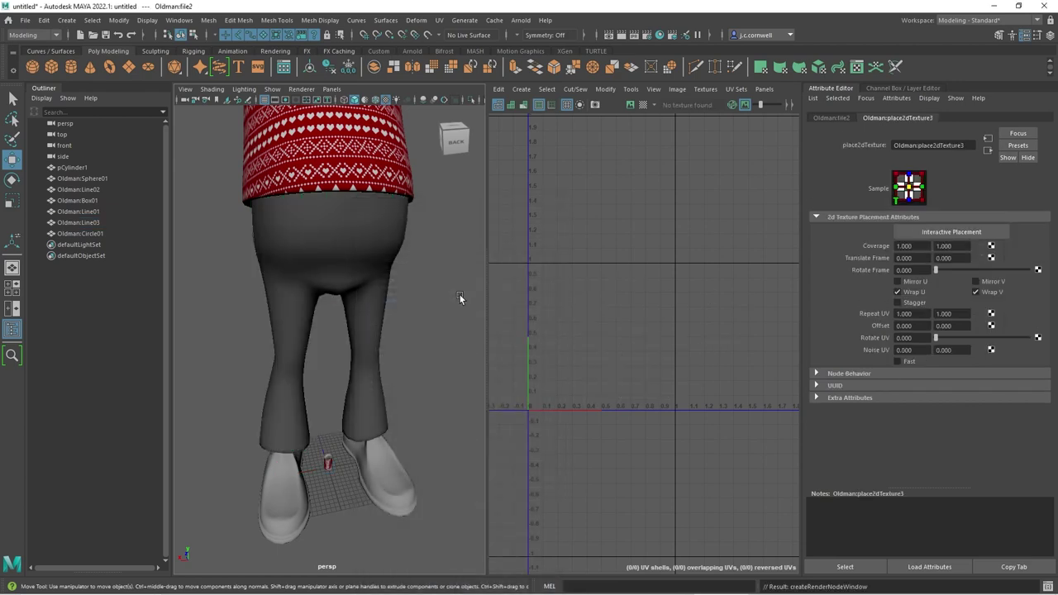
{"action": "left_click", "coordinate": [832, 117]}
{"action": "left_click", "coordinate": [1032, 268]}
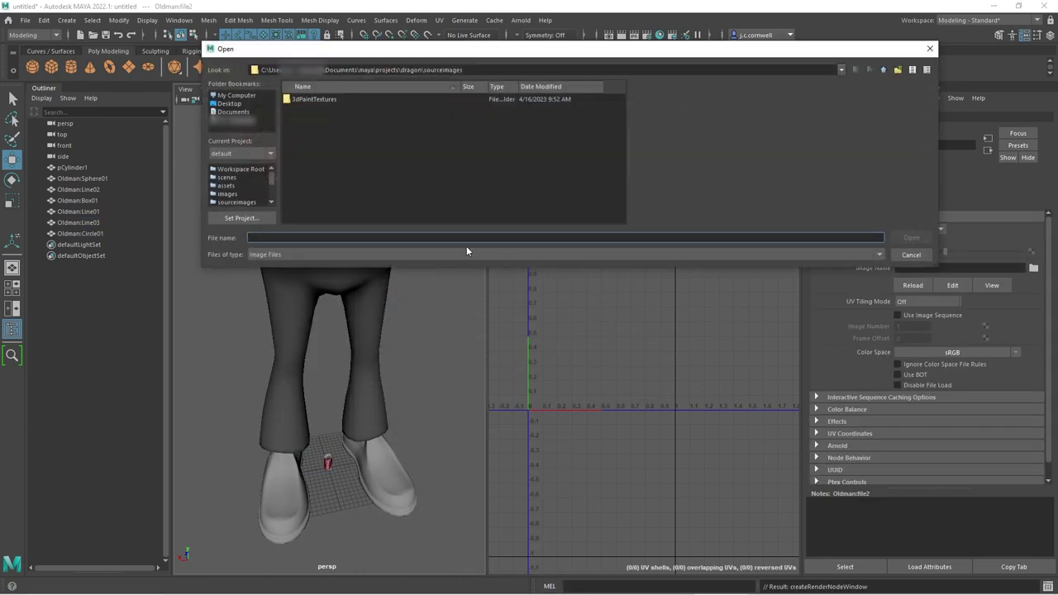
{"action": "left_click", "coordinate": [236, 203]}
{"action": "left_click", "coordinate": [314, 121]}
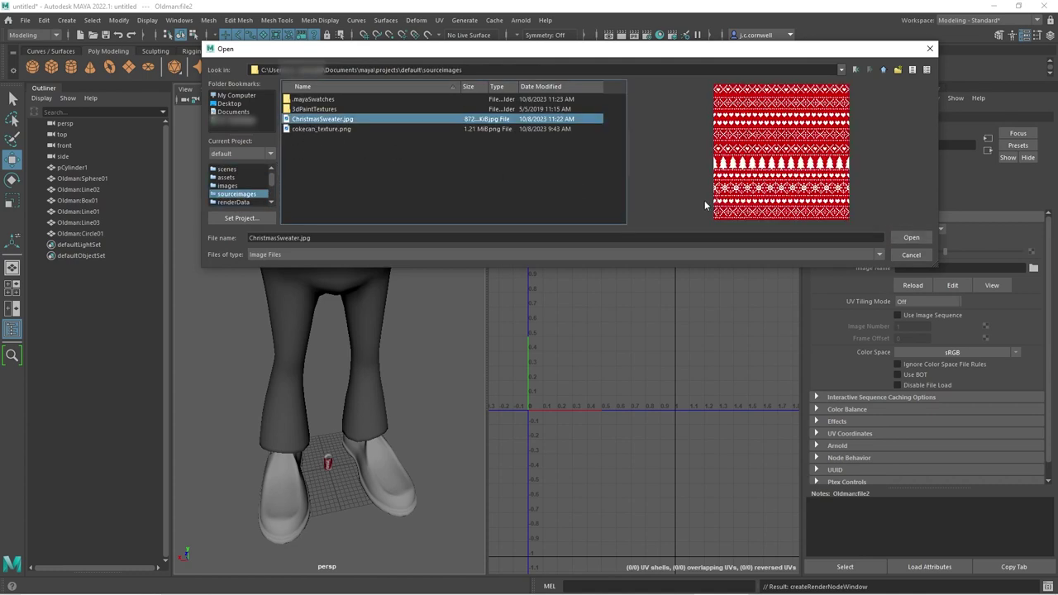
{"action": "left_click", "coordinate": [909, 238]}
In the pants texture's 2D placement settings, set Repeat UV to 4 by 4
{"action": "left_click_drag", "start_coordinate": [438, 319], "coordinate": [386, 315], "text": "alt"}
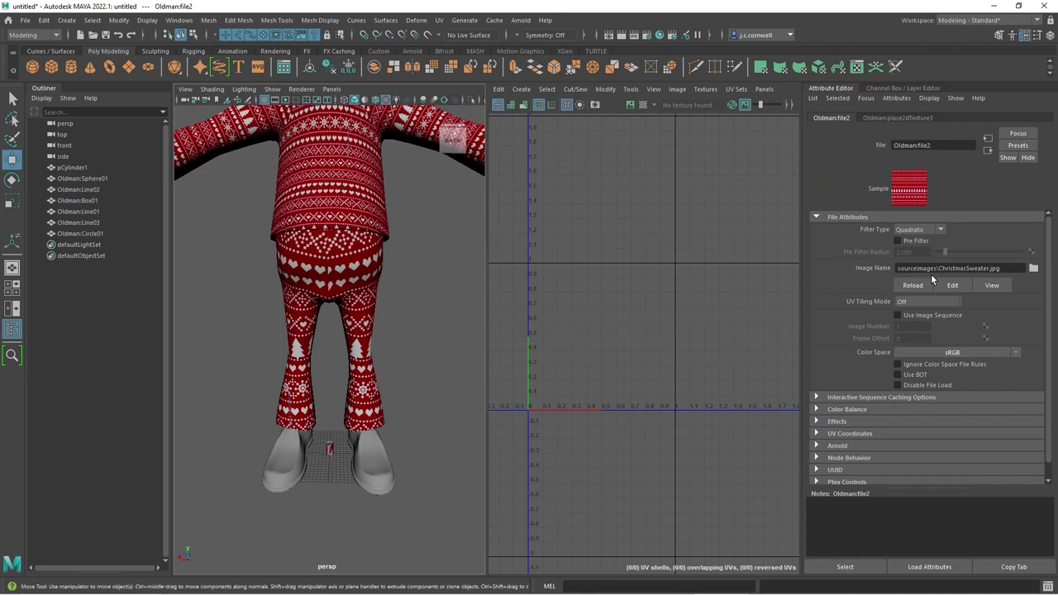
{"action": "left_click", "coordinate": [908, 118]}
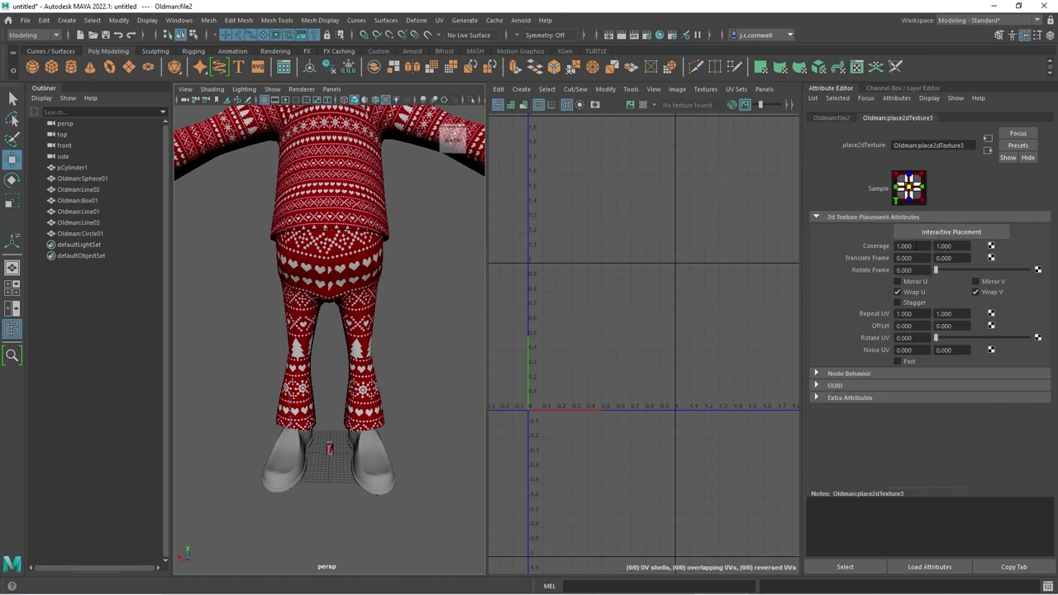
{"action": "left_click", "coordinate": [913, 247]}
{"action": "left_click", "coordinate": [911, 314]}
{"action": "type", "text": "4"}
{"action": "key", "text": "Tab"}
{"action": "type", "text": "40"}
{"action": "left_click", "coordinate": [922, 314]}
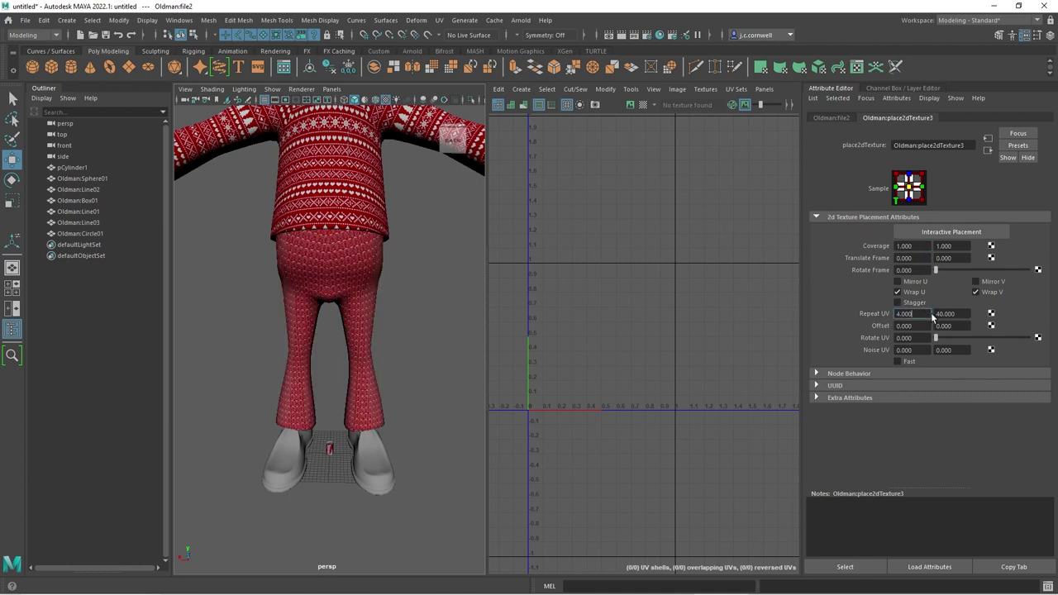
{"action": "key", "text": "Tab"}
{"action": "type", "text": "4"}
{"action": "key", "text": "Return"}
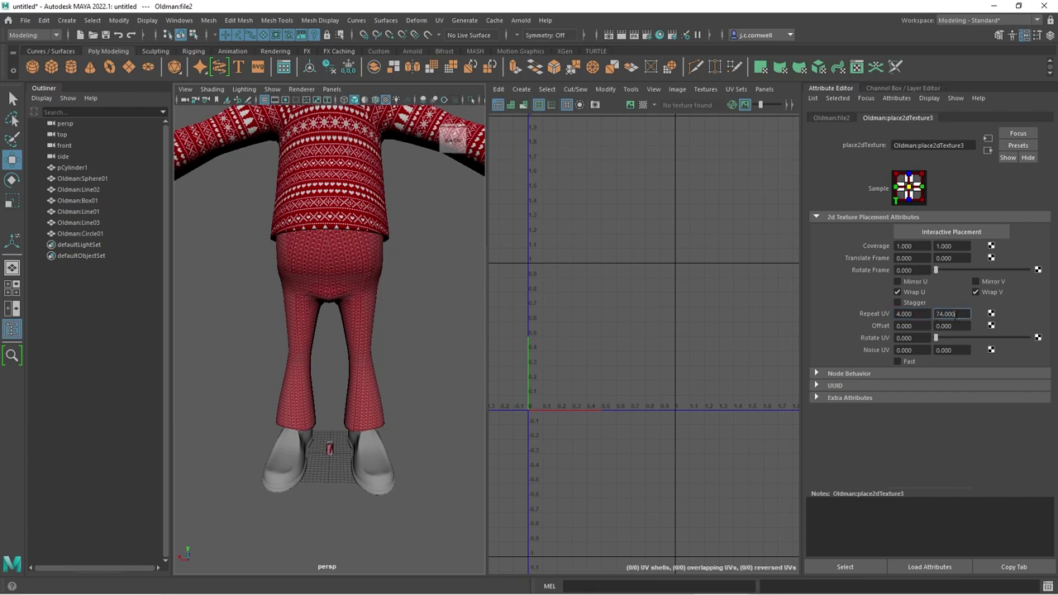
{"action": "type", "text": "4"}
{"action": "key", "text": "Return"}
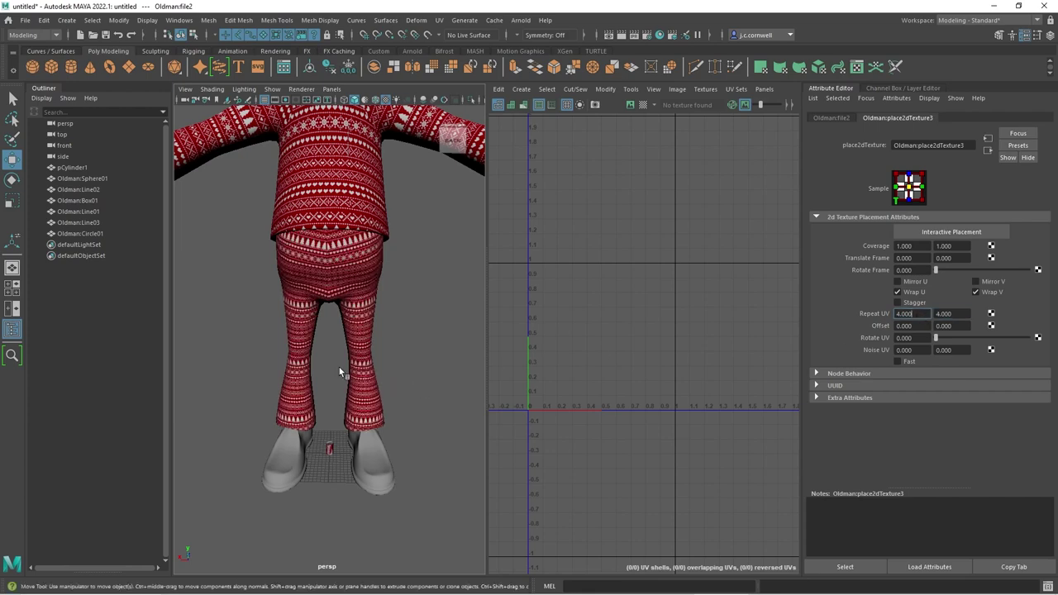
Select the pants, pick the UV shell nearest the V axis, and scale it uniformly to about half size
{"action": "scroll", "coordinate": [314, 367], "scroll_direction": "up", "scroll_amount": 4}
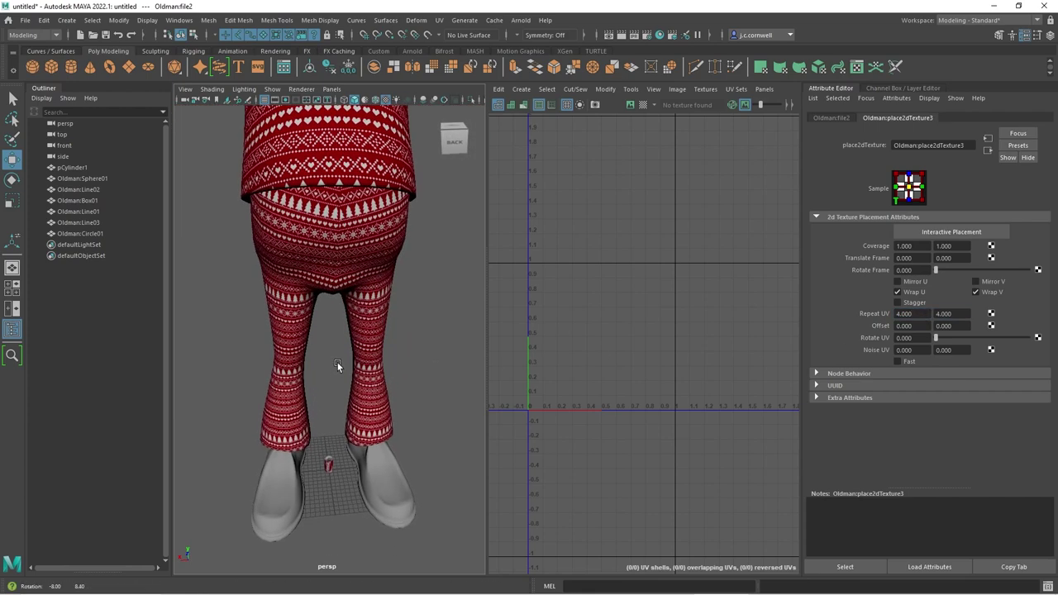
{"action": "mouse_move", "coordinate": [349, 358]}
{"action": "left_mouse_down", "text": "alt"}
{"action": "mouse_move", "coordinate": [315, 359]}
{"action": "mouse_move", "coordinate": [337, 359]}
{"action": "left_mouse_up", "text": "alt"}
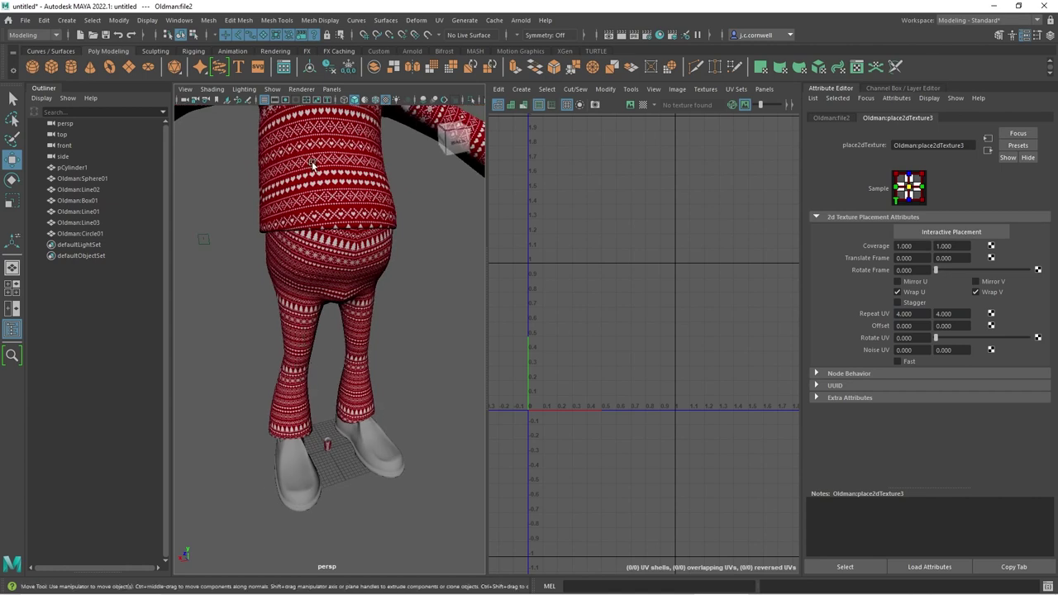
{"action": "left_click", "coordinate": [306, 326]}
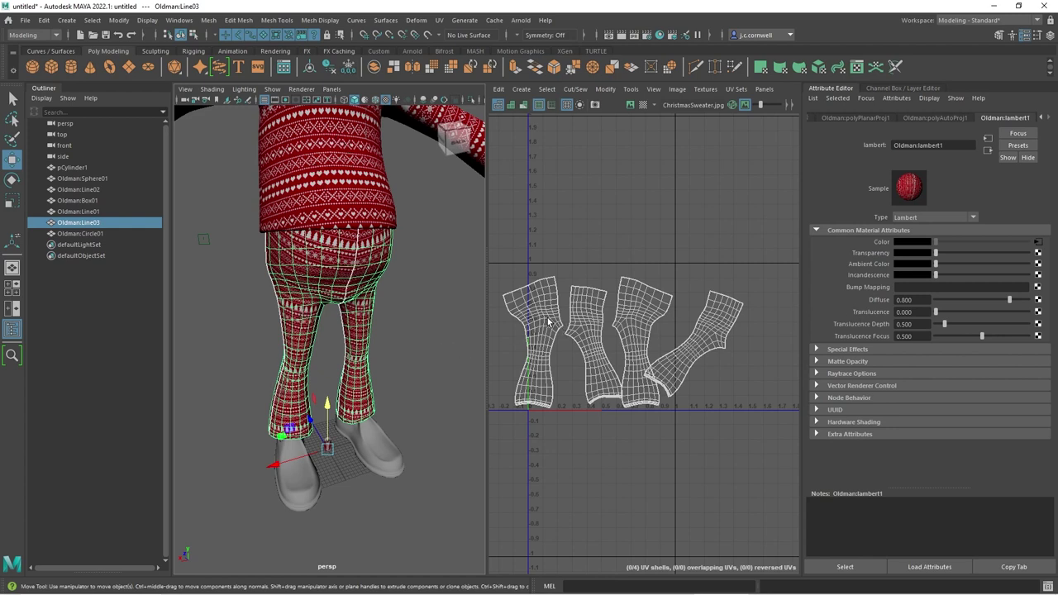
{"action": "right_click_drag", "start_coordinate": [548, 322], "coordinate": [531, 317]}
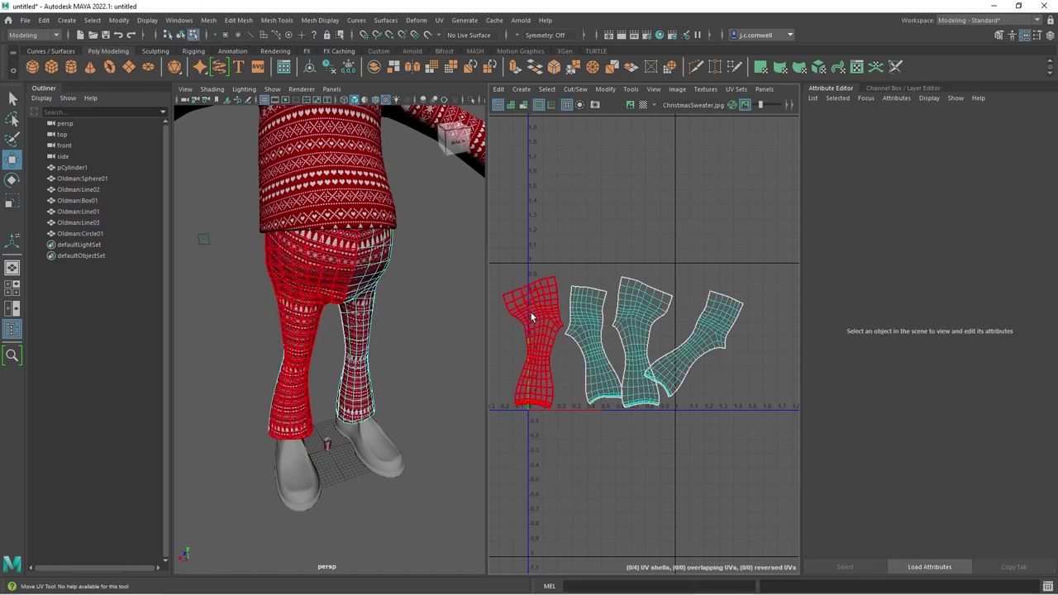
{"action": "left_click", "coordinate": [531, 316]}
{"action": "key", "text": "r"}
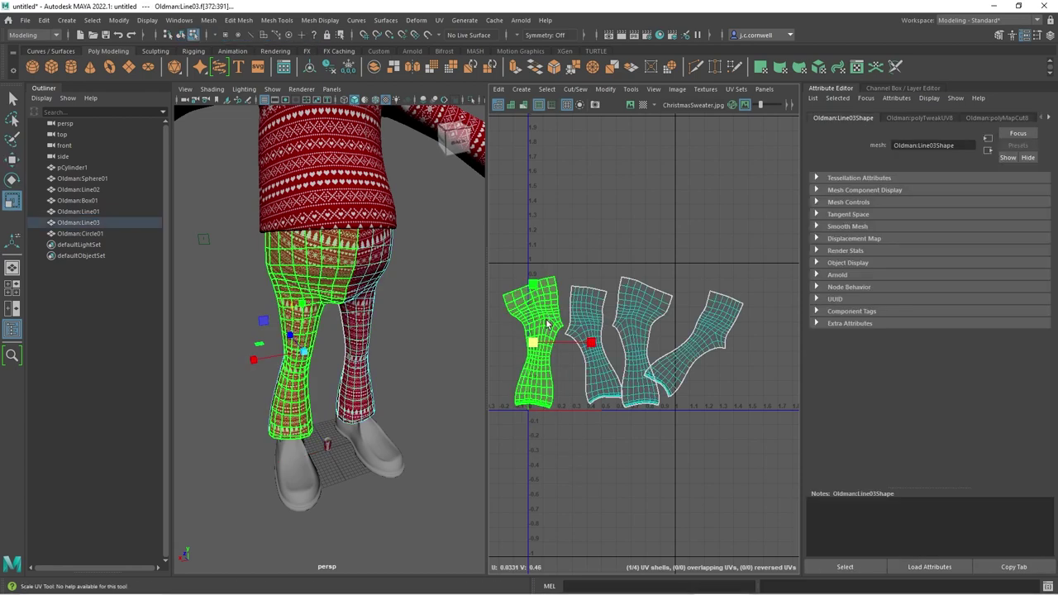
{"action": "left_click_drag", "start_coordinate": [533, 342], "coordinate": [502, 362]}
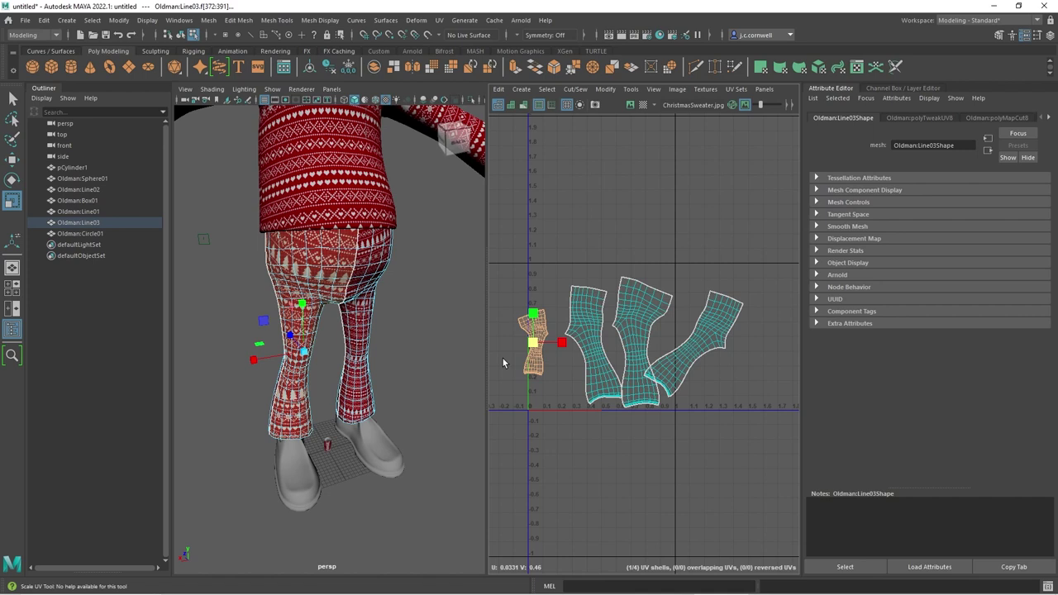
{"action": "left_click_drag", "start_coordinate": [503, 361], "coordinate": [503, 361]}
Rotate the reduced pants shell slightly clockwise until its waist edge runs level with the sweater pattern
{"action": "left_click", "coordinate": [543, 317]}
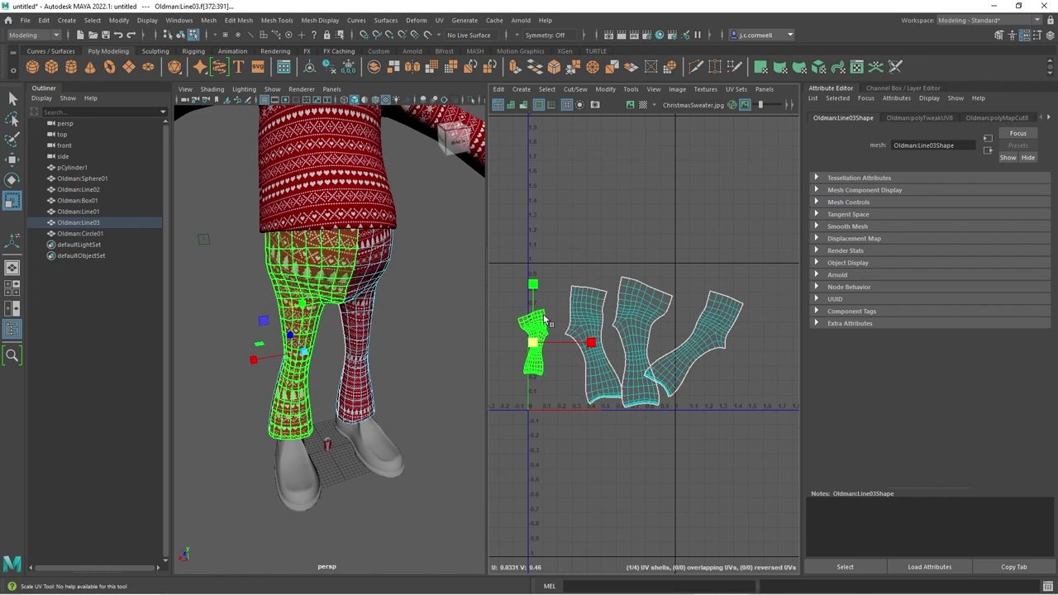
{"action": "key", "text": "e"}
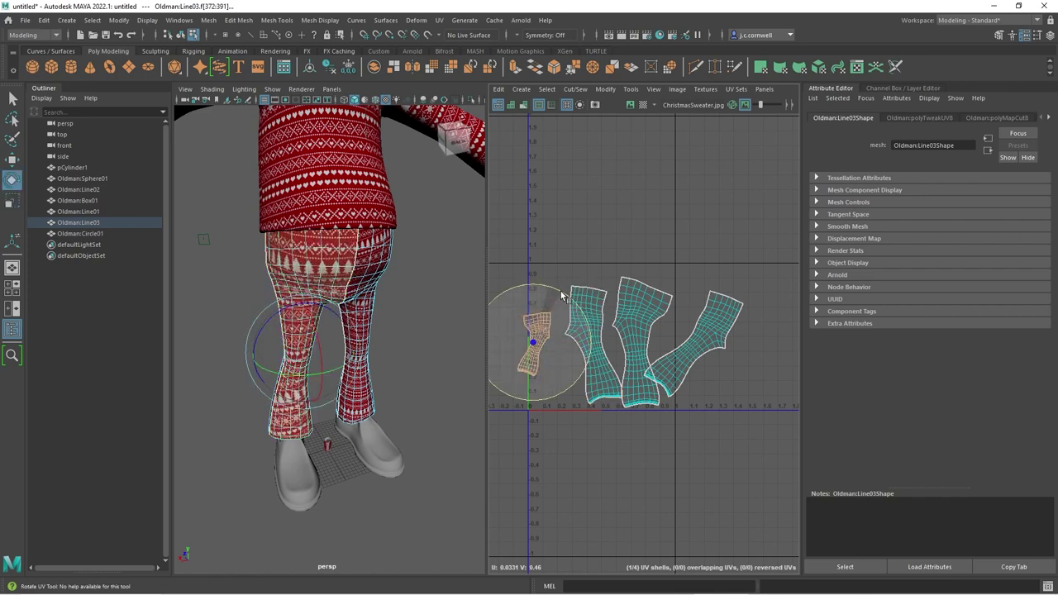
{"action": "left_click_drag", "start_coordinate": [561, 295], "coordinate": [569, 295]}
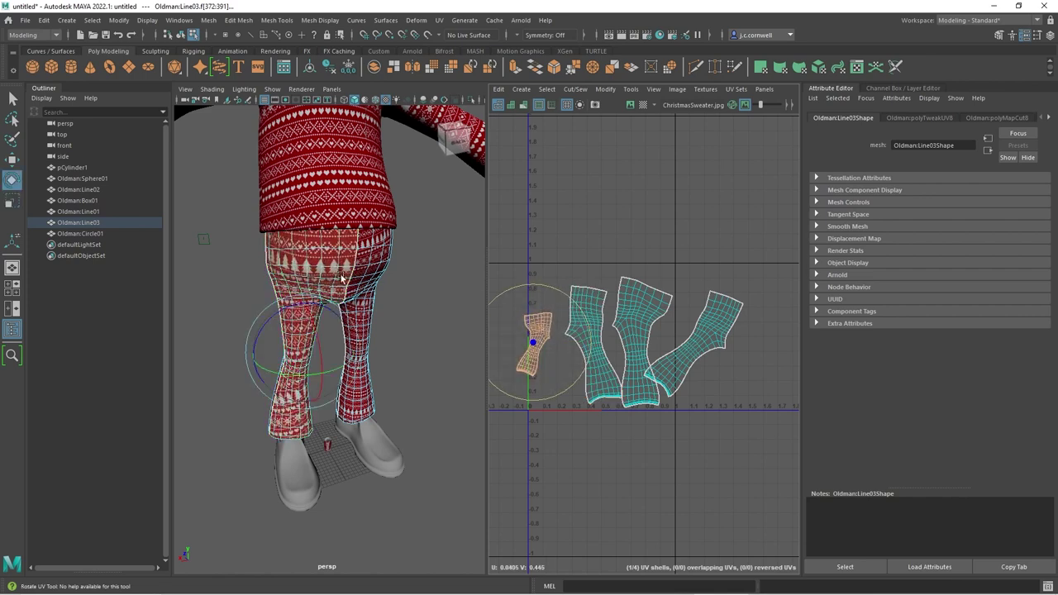
{"action": "right_click_drag", "start_coordinate": [308, 276], "coordinate": [380, 285], "text": "alt"}
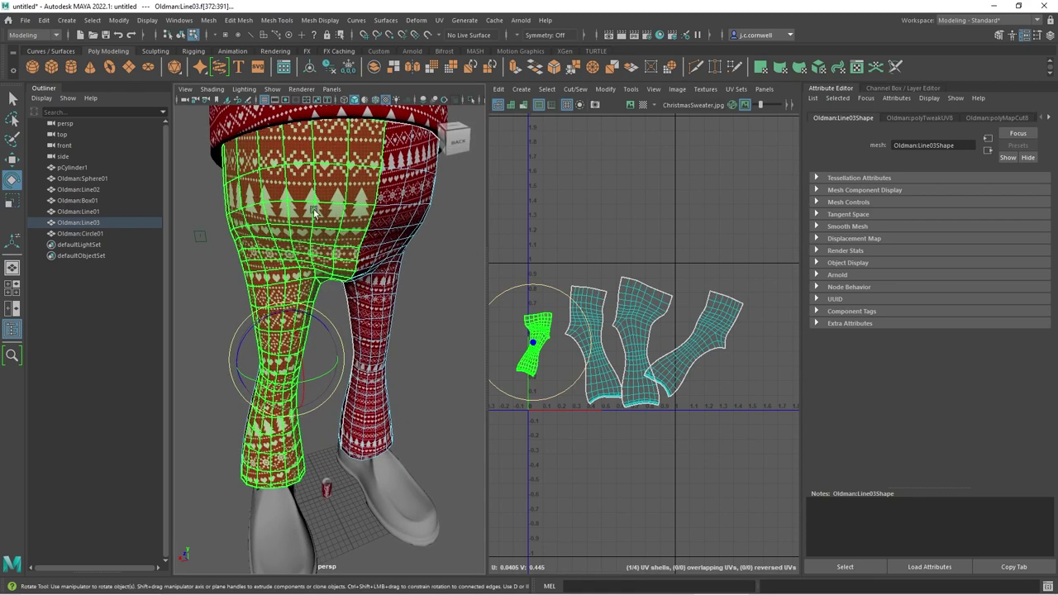
{"action": "left_click_drag", "start_coordinate": [380, 286], "coordinate": [330, 385], "text": "alt"}
{"action": "left_click", "coordinate": [279, 411]}
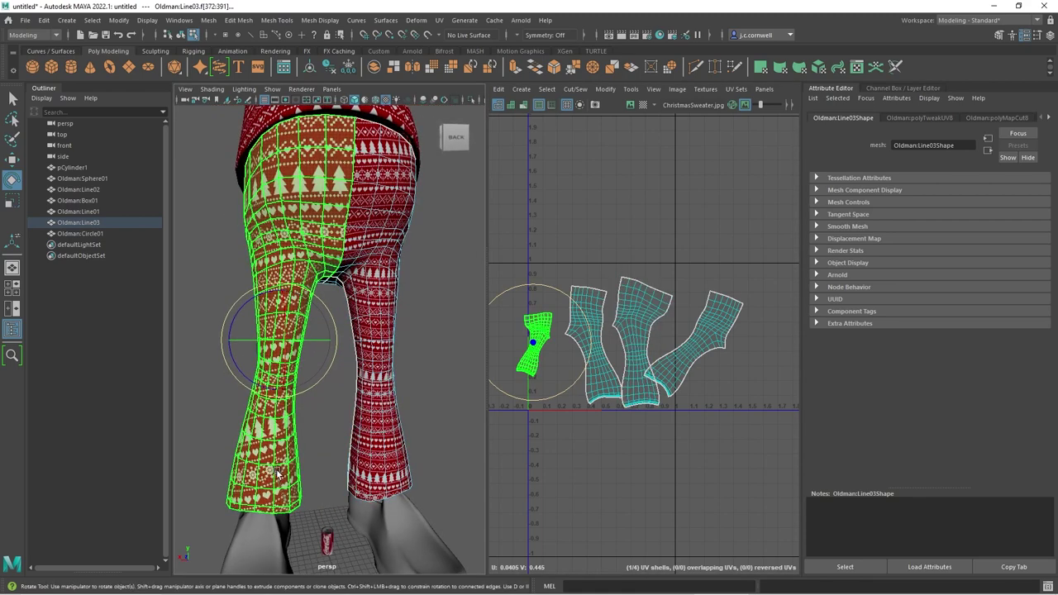
Select the UVs of the reduced shell's lower leg and rotate them counterclockwise until that section stands upright
{"action": "scroll", "coordinate": [529, 355], "scroll_direction": "up", "scroll_amount": 2}
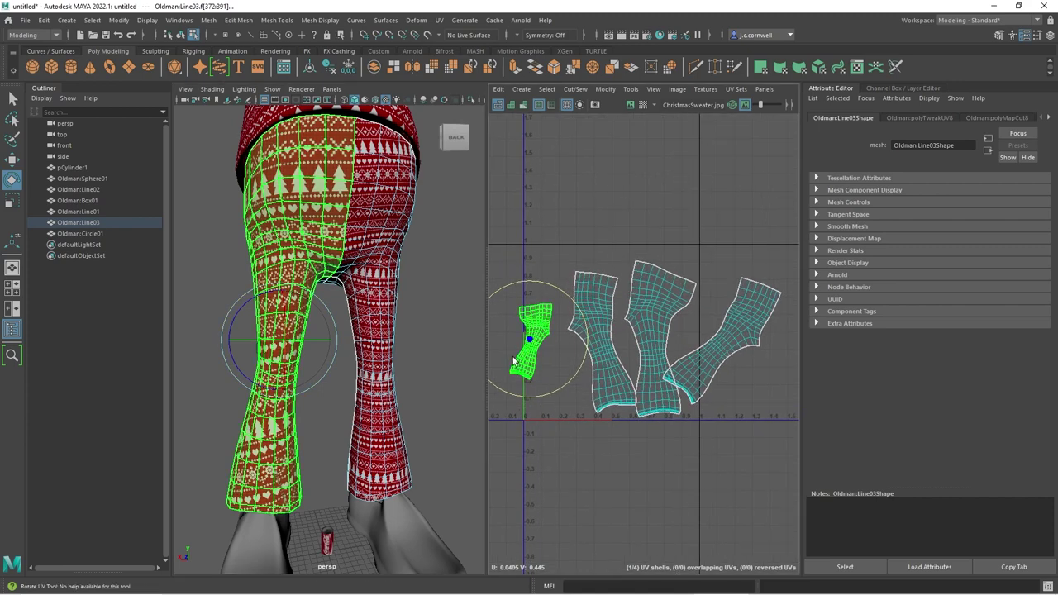
{"action": "right_click_drag", "start_coordinate": [526, 362], "coordinate": [570, 361]}
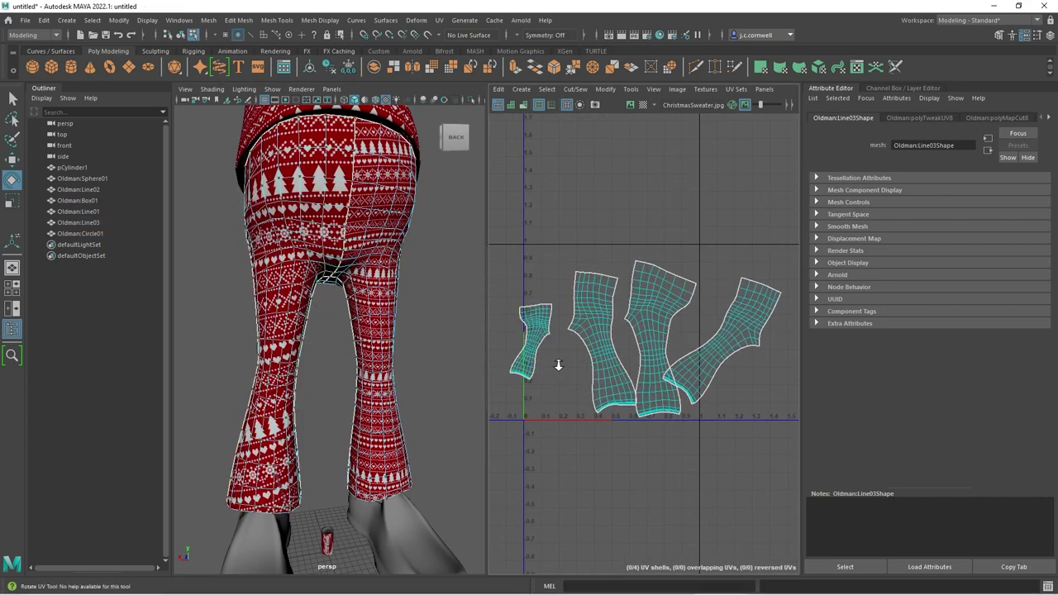
{"action": "scroll", "coordinate": [768, 349], "scroll_direction": "up", "scroll_amount": 3}
{"action": "middle_click_drag", "start_coordinate": [579, 355], "coordinate": [645, 336], "text": "alt"}
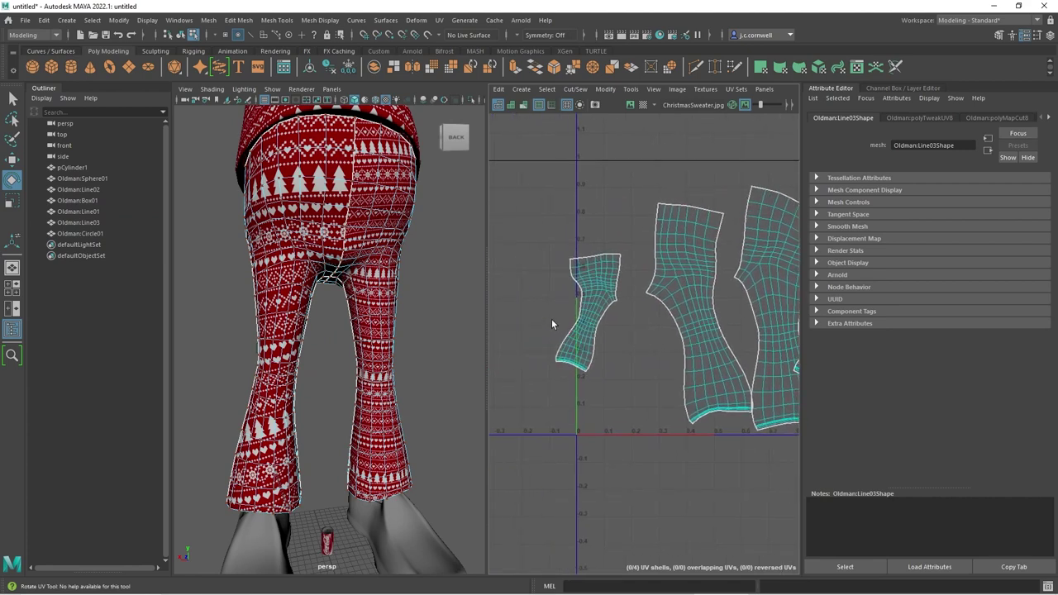
{"action": "left_click_drag", "start_coordinate": [523, 314], "coordinate": [623, 386]}
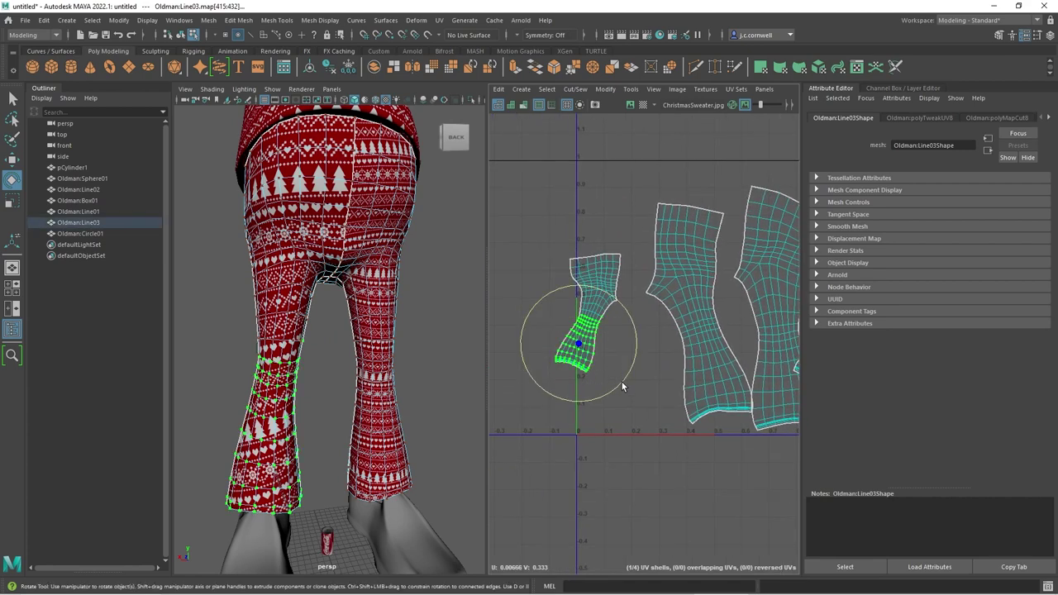
{"action": "left_click_drag", "start_coordinate": [628, 373], "coordinate": [638, 353]}
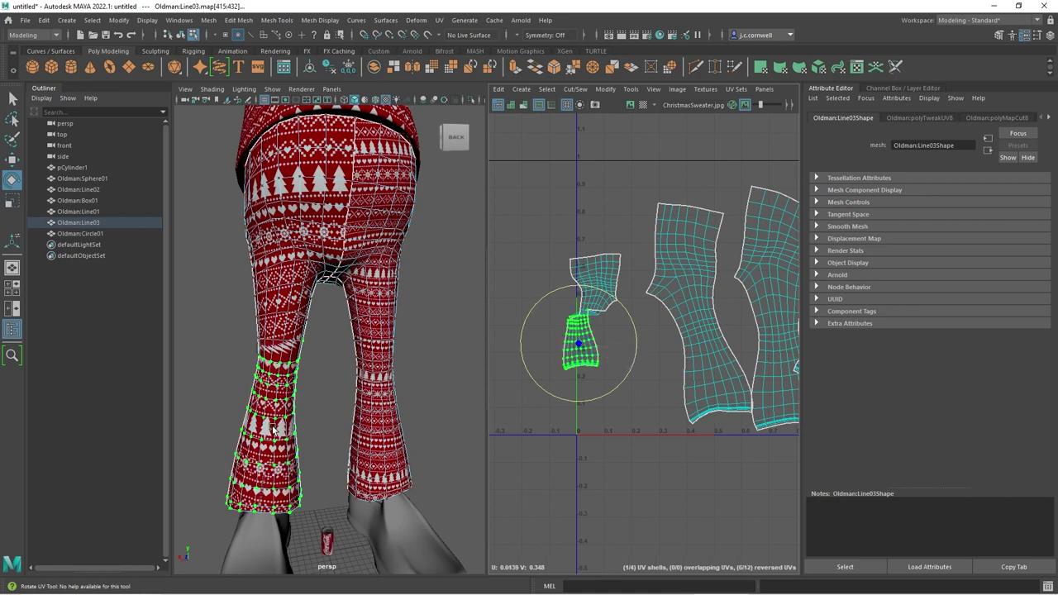
{"action": "key", "text": "ctrl+z"}
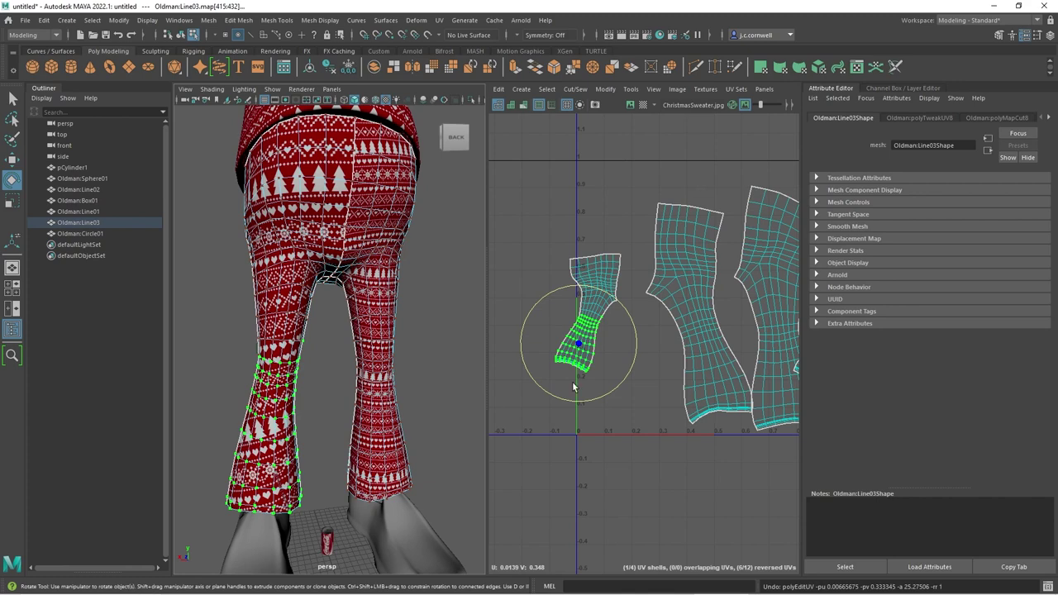
{"action": "left_click_drag", "start_coordinate": [633, 372], "coordinate": [638, 343]}
Move the lower-leg UVs into line below the shell's upper part, and compare the layout with the texture image
{"action": "key", "text": "w"}
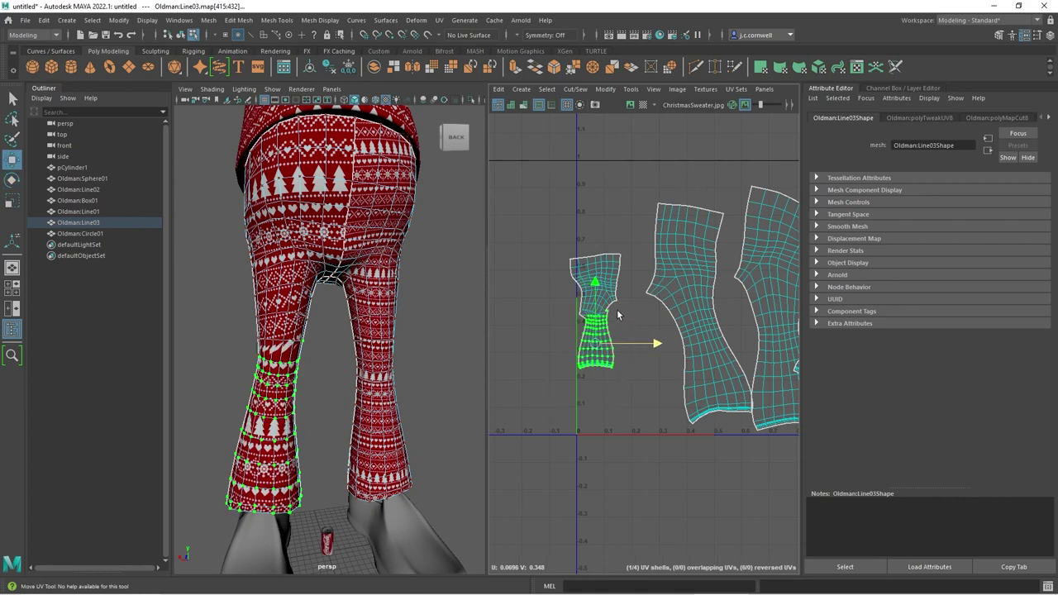
{"action": "left_click_drag", "start_coordinate": [594, 283], "coordinate": [594, 287]}
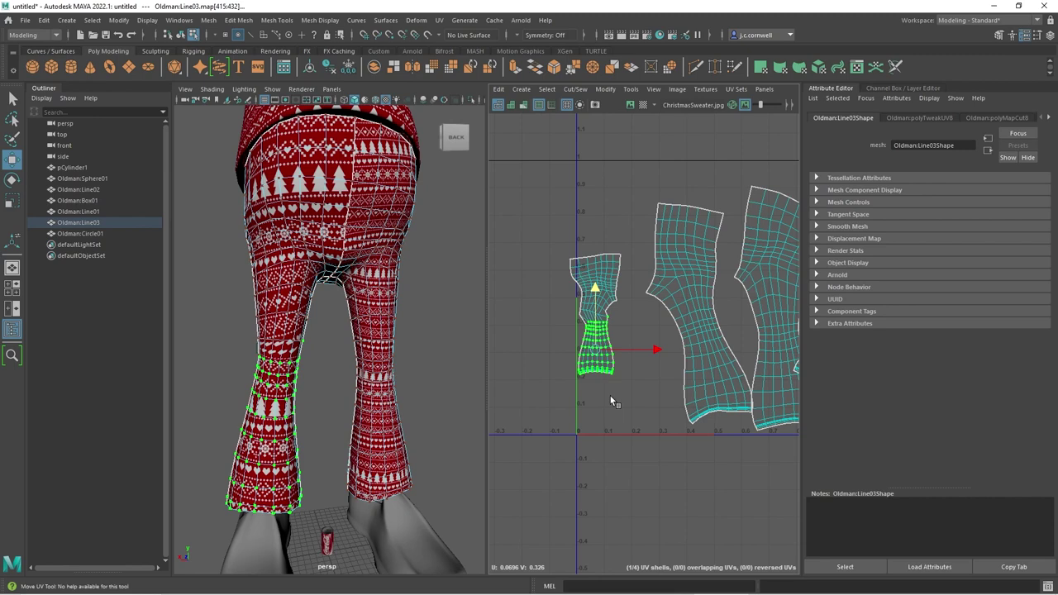
{"action": "mouse_move", "coordinate": [596, 351]}
{"action": "left_mouse_down"}
{"action": "mouse_move", "coordinate": [588, 373]}
{"action": "mouse_move", "coordinate": [609, 360]}
{"action": "mouse_move", "coordinate": [592, 353]}
{"action": "left_mouse_up"}
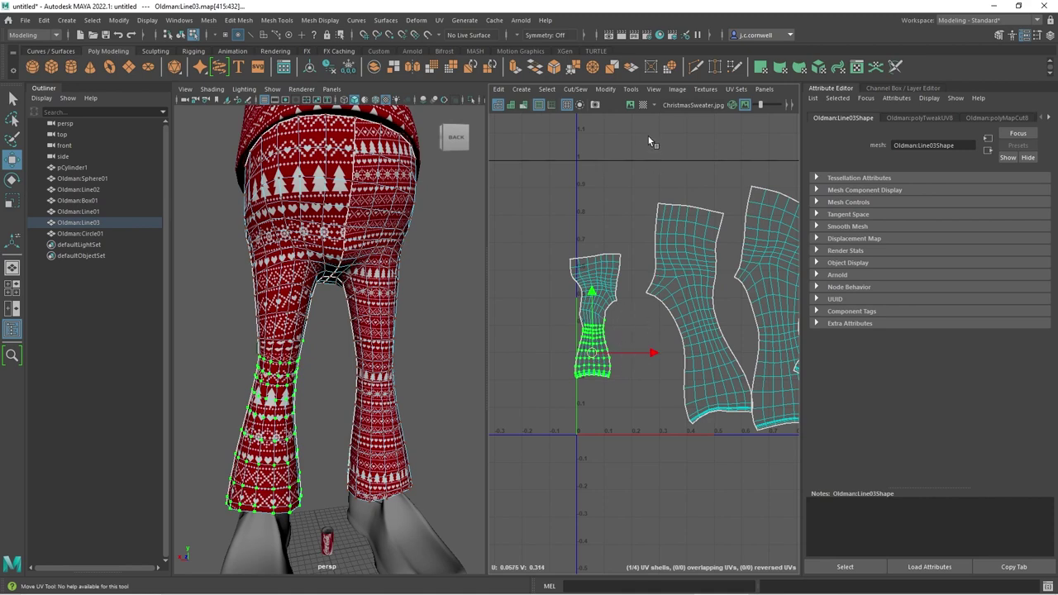
{"action": "left_click", "coordinate": [630, 105]}
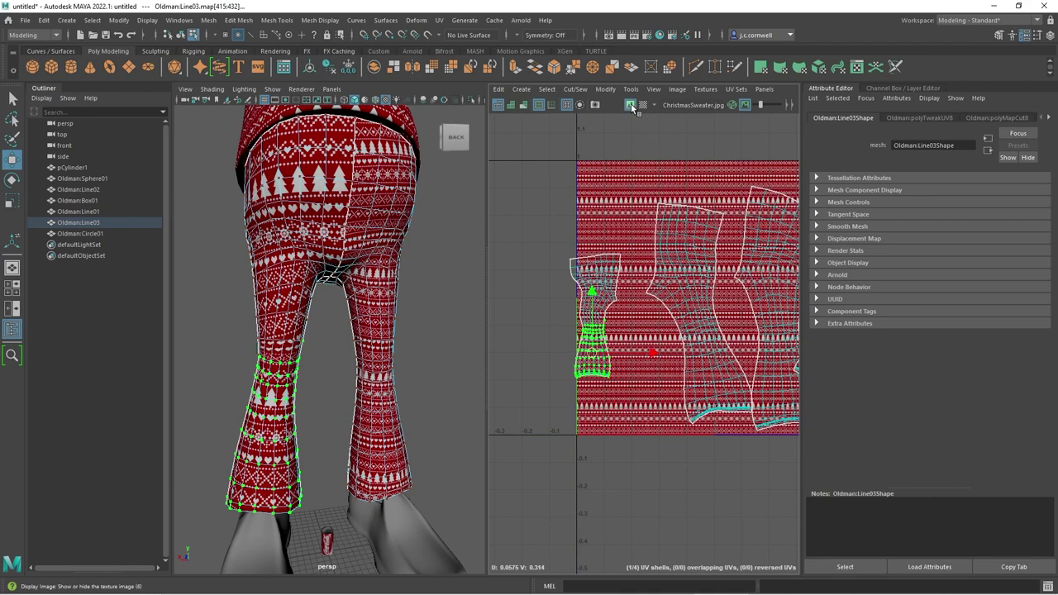
{"action": "left_click", "coordinate": [631, 108]}
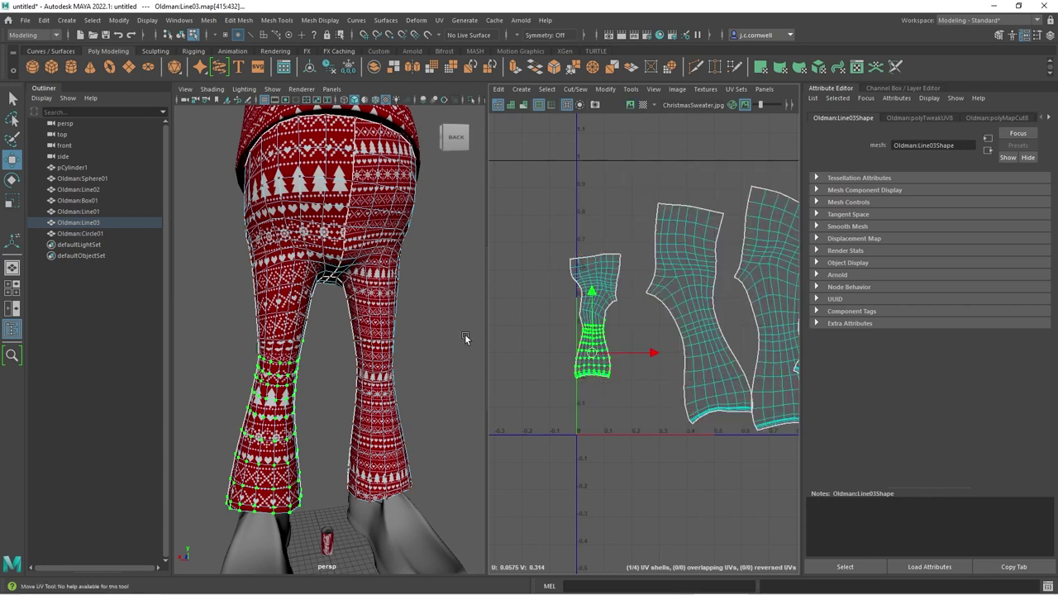
Switch to Unreal Editor, close the sweater mesh editor, and place the sweater static mesh in the level
{"action": "key", "text": "alt+Tab"}
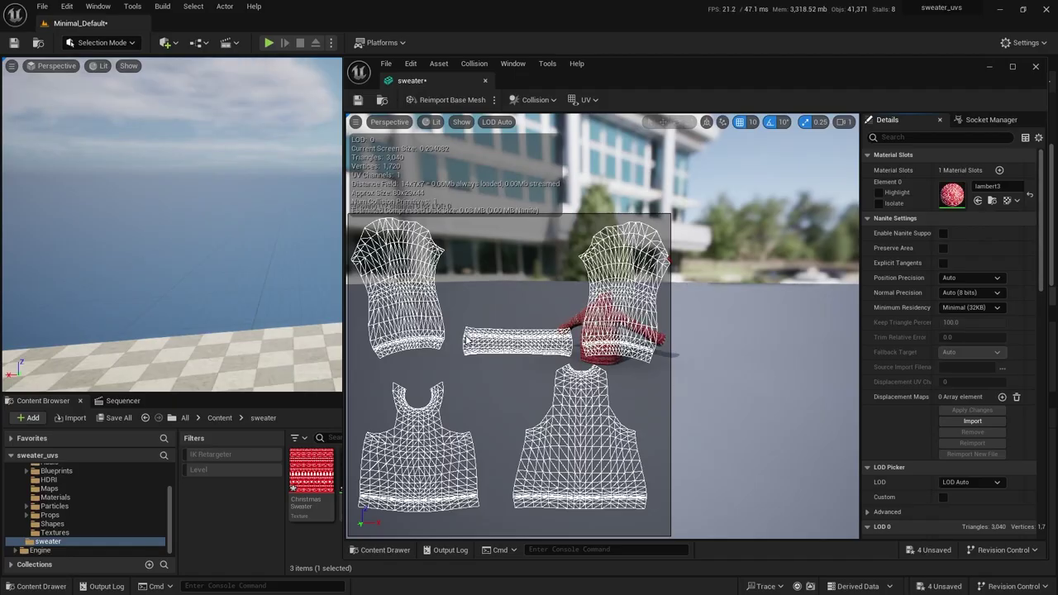
{"action": "left_click", "coordinate": [1036, 67]}
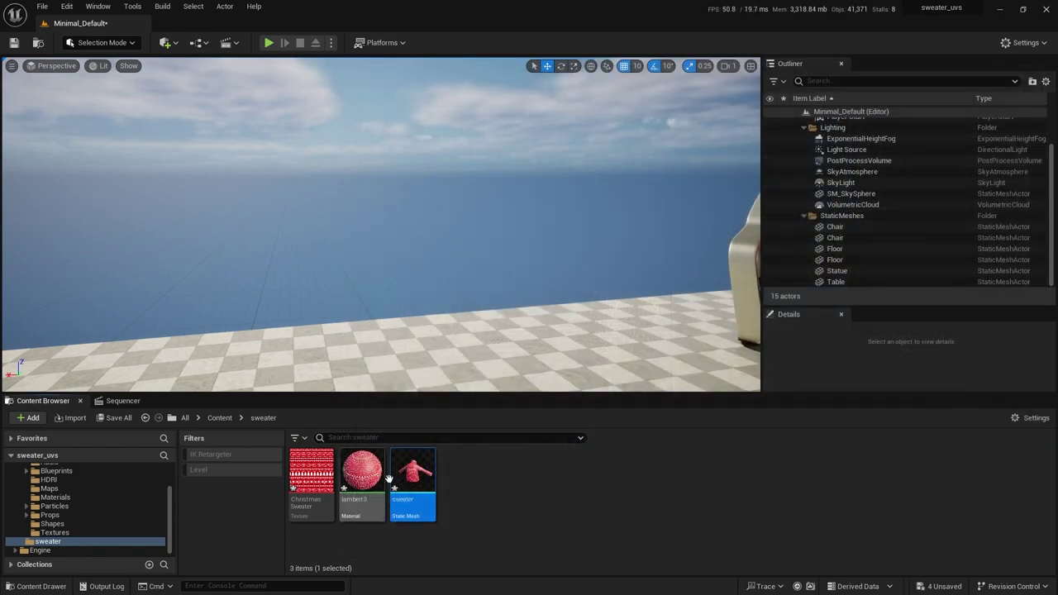
{"action": "left_click_drag", "start_coordinate": [413, 478], "coordinate": [461, 320]}
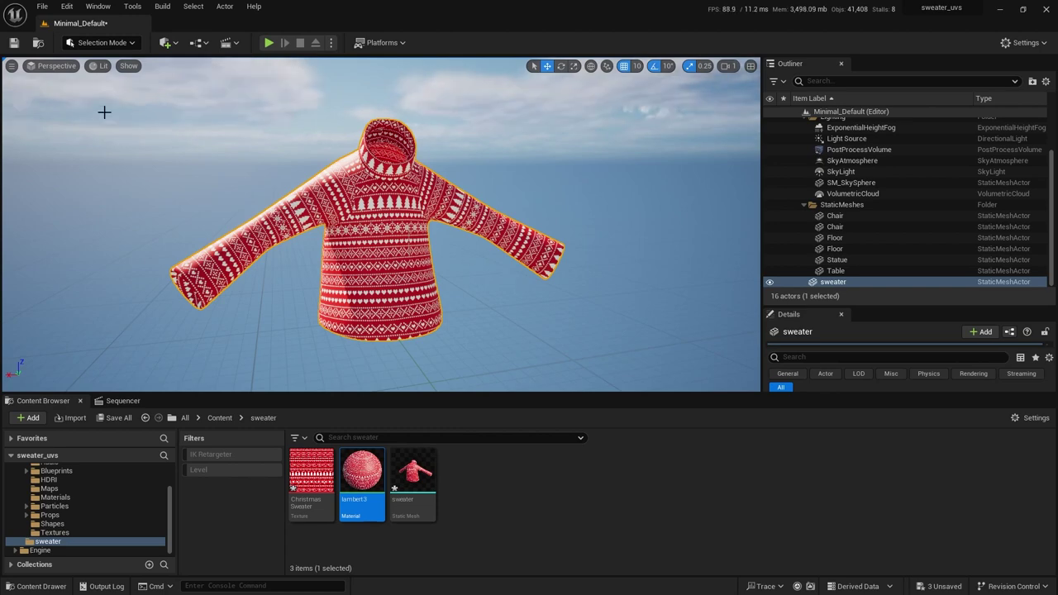
Switch the level editor to Modeling mode and bring up its UV tools for the sweater
{"action": "left_click", "coordinate": [103, 43]}
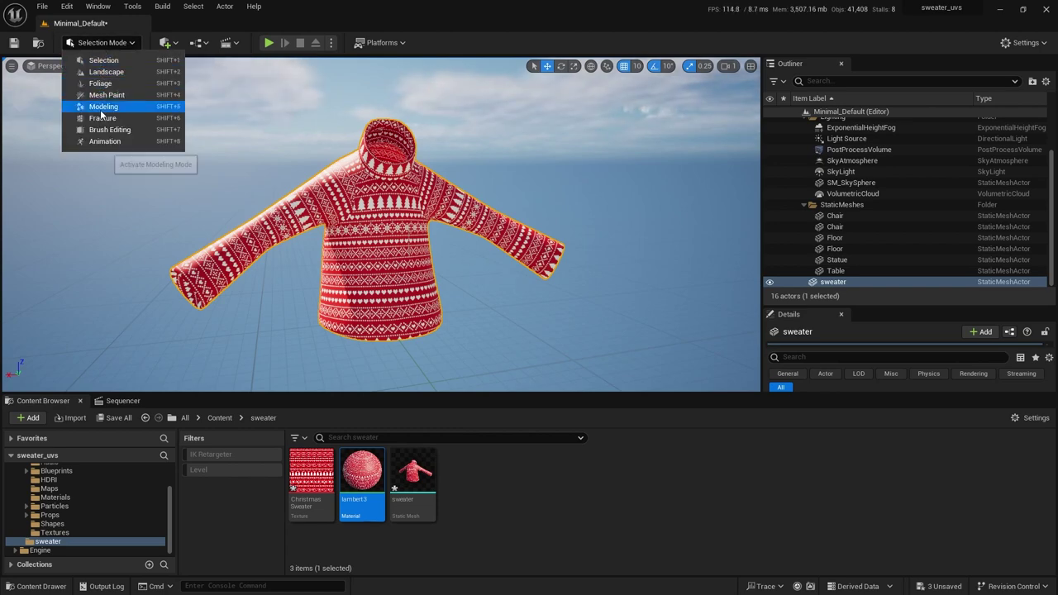
{"action": "left_click", "coordinate": [101, 107]}
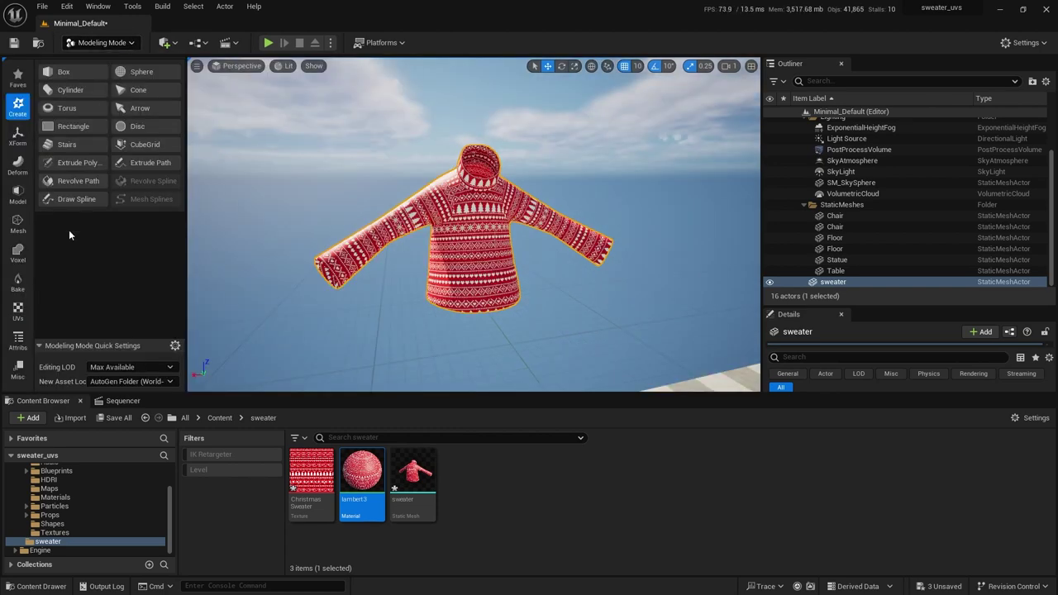
{"action": "left_click", "coordinate": [19, 310]}
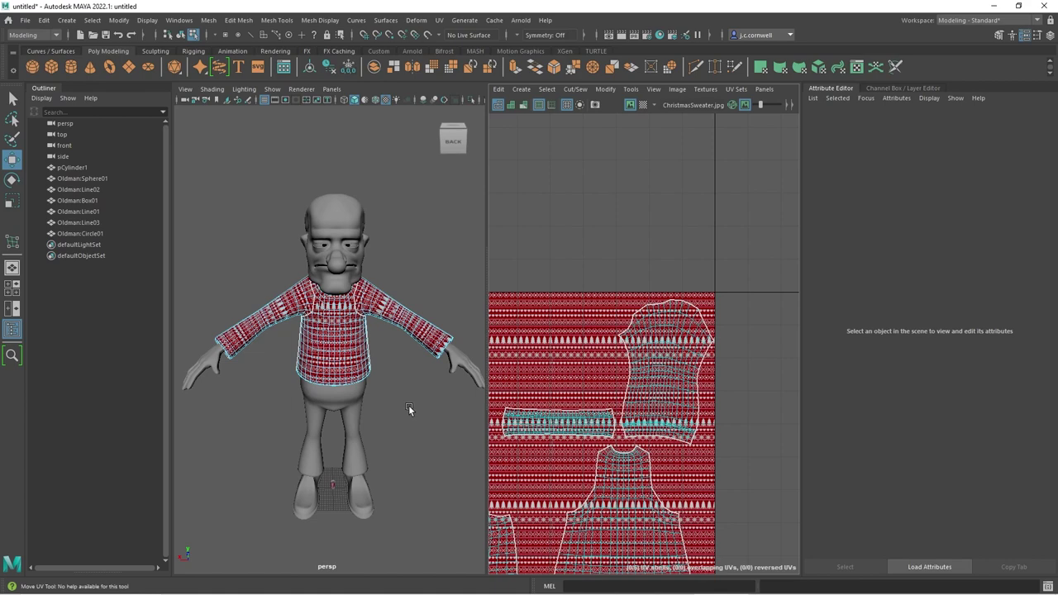
Back in Maya, frame the sweater's complete UV layout and return the sweater to object mode
{"action": "left_click", "coordinate": [631, 365]}
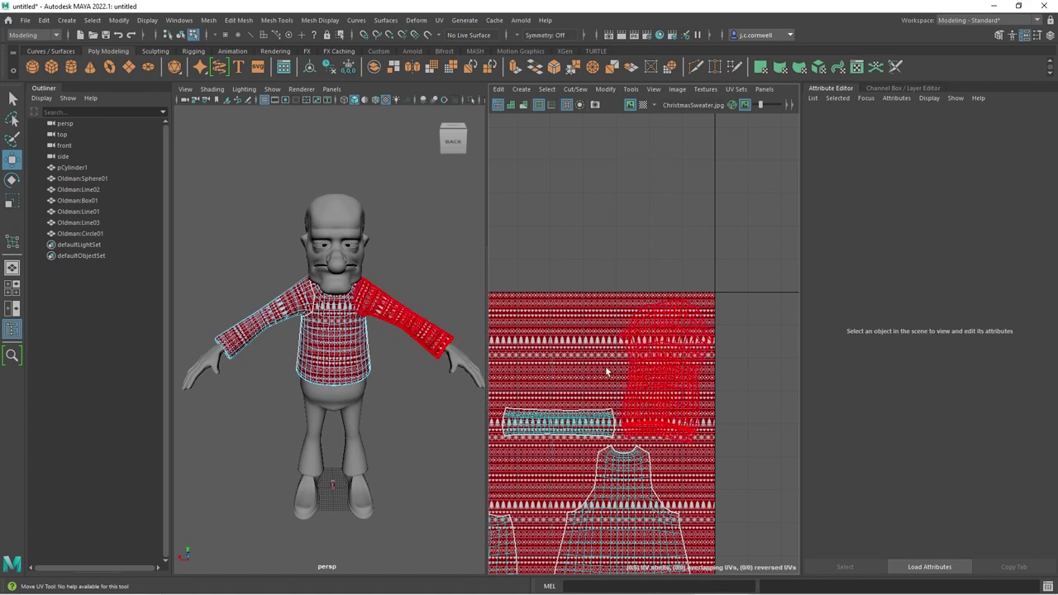
{"action": "right_click_drag", "start_coordinate": [596, 374], "coordinate": [550, 371], "text": "alt"}
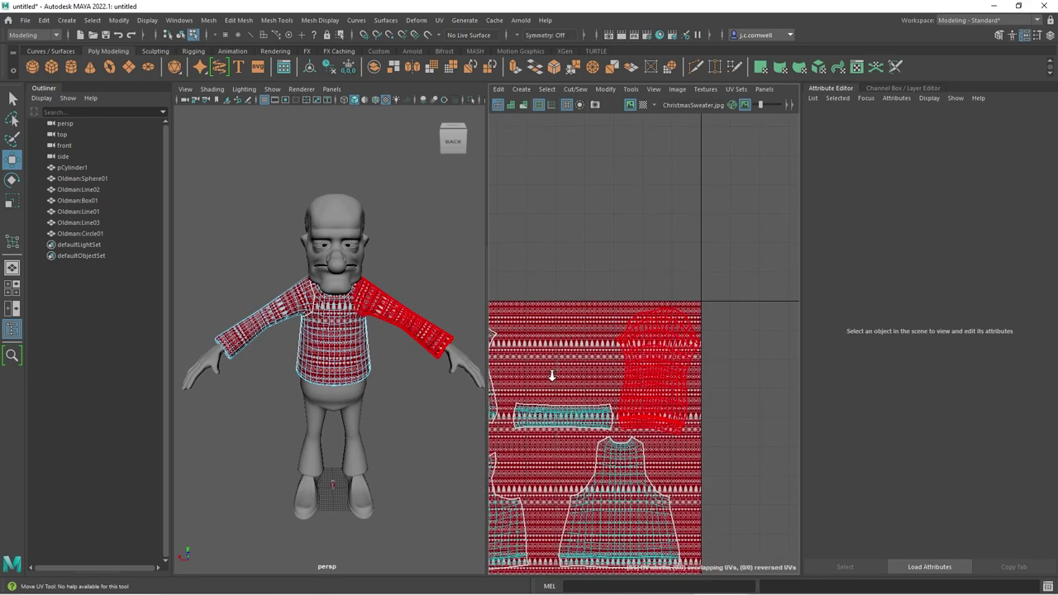
{"action": "middle_click_drag", "start_coordinate": [543, 371], "coordinate": [628, 269], "text": "alt"}
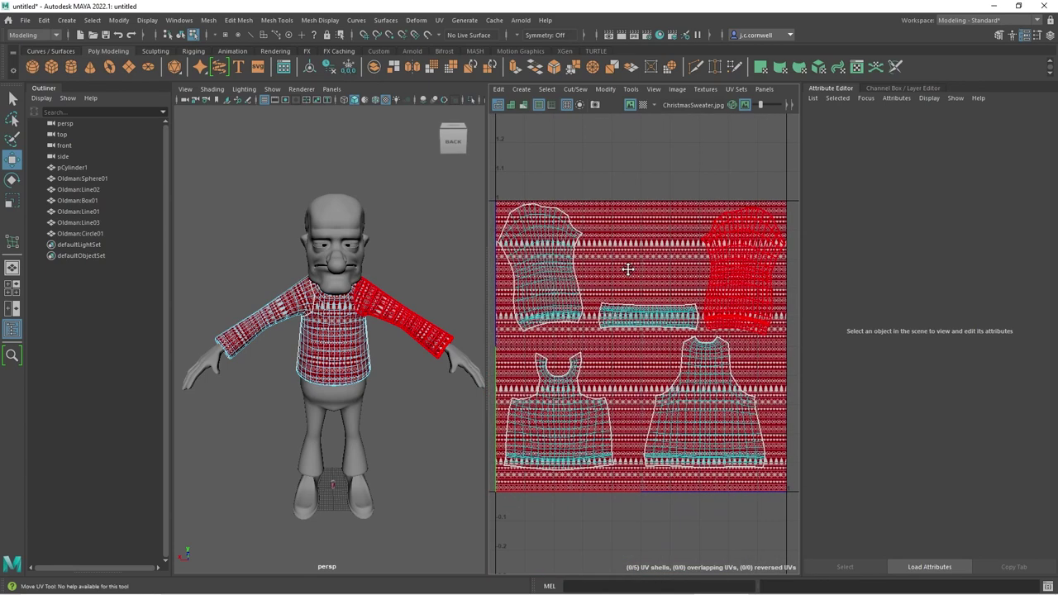
{"action": "left_click", "coordinate": [630, 265]}
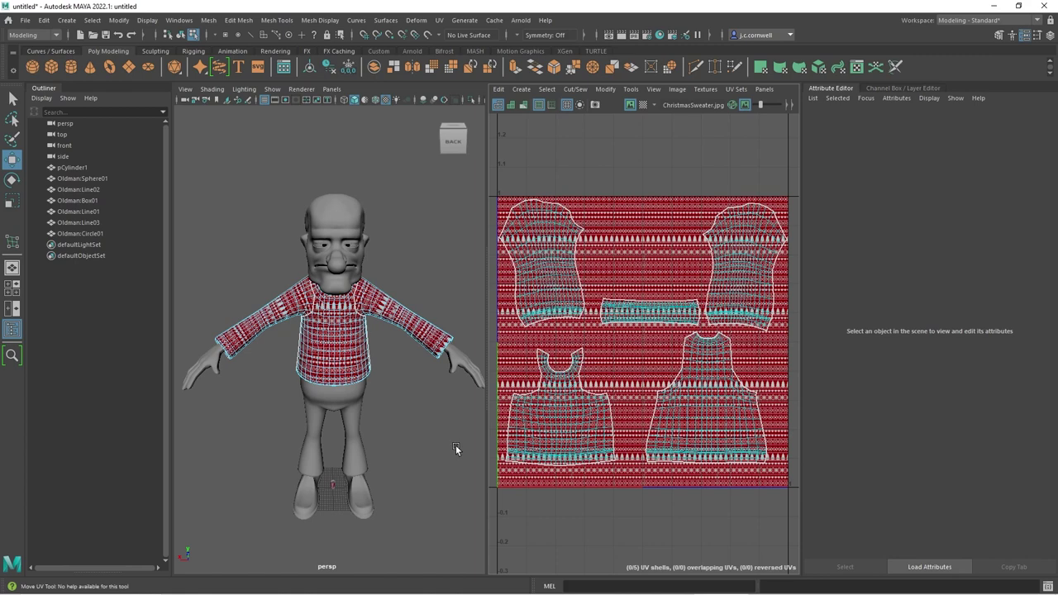
{"action": "right_click_drag", "start_coordinate": [342, 280], "coordinate": [396, 266]}
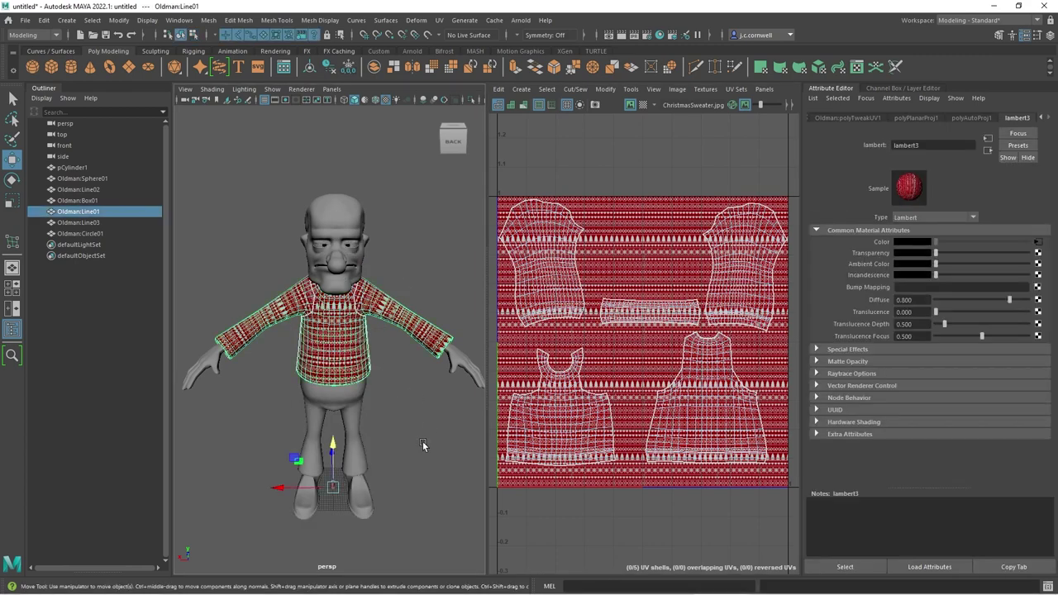